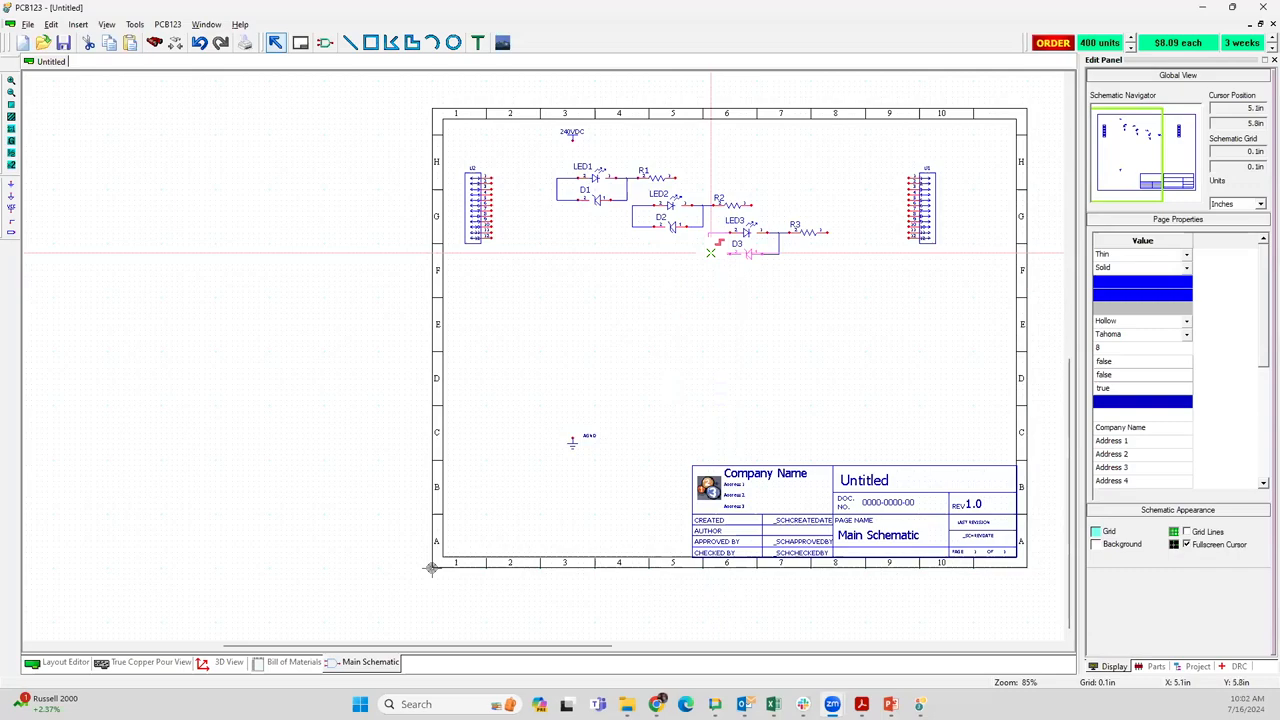
# Delete all components and wires from the schematic sheet and close the untitled design without saving
pyautogui.moveTo(710, 253)
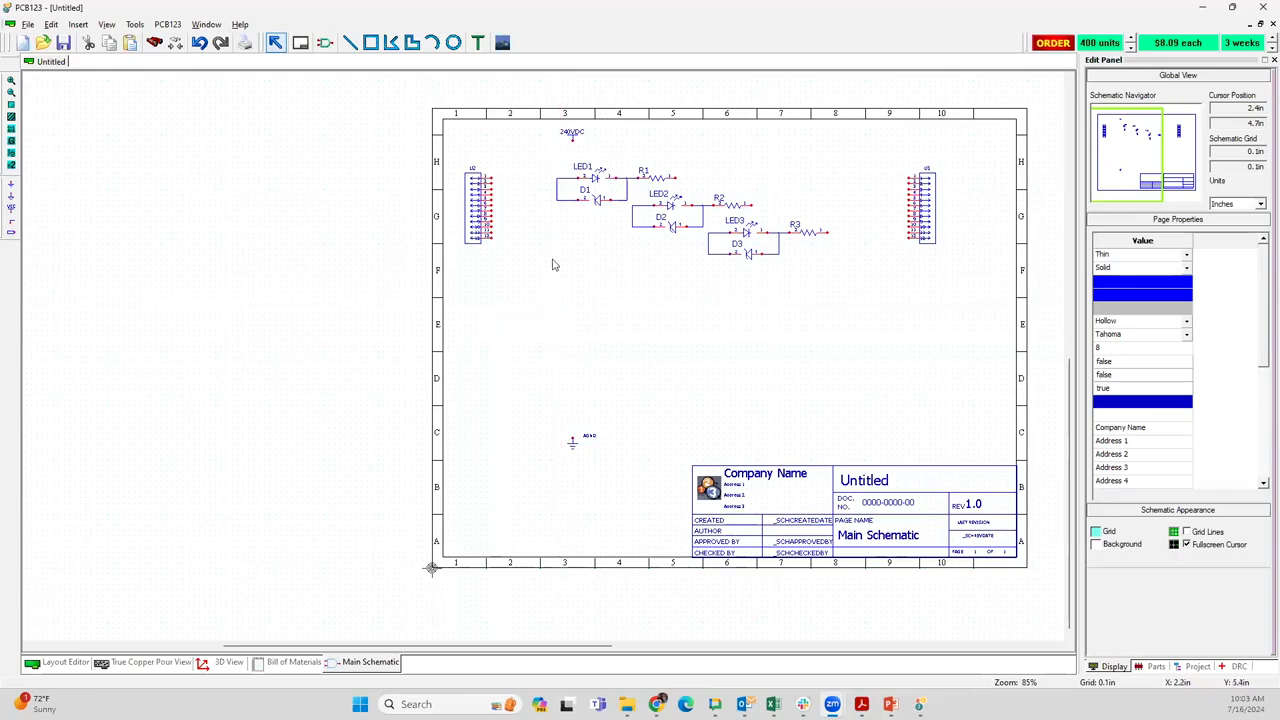
pyautogui.moveTo(557, 198)
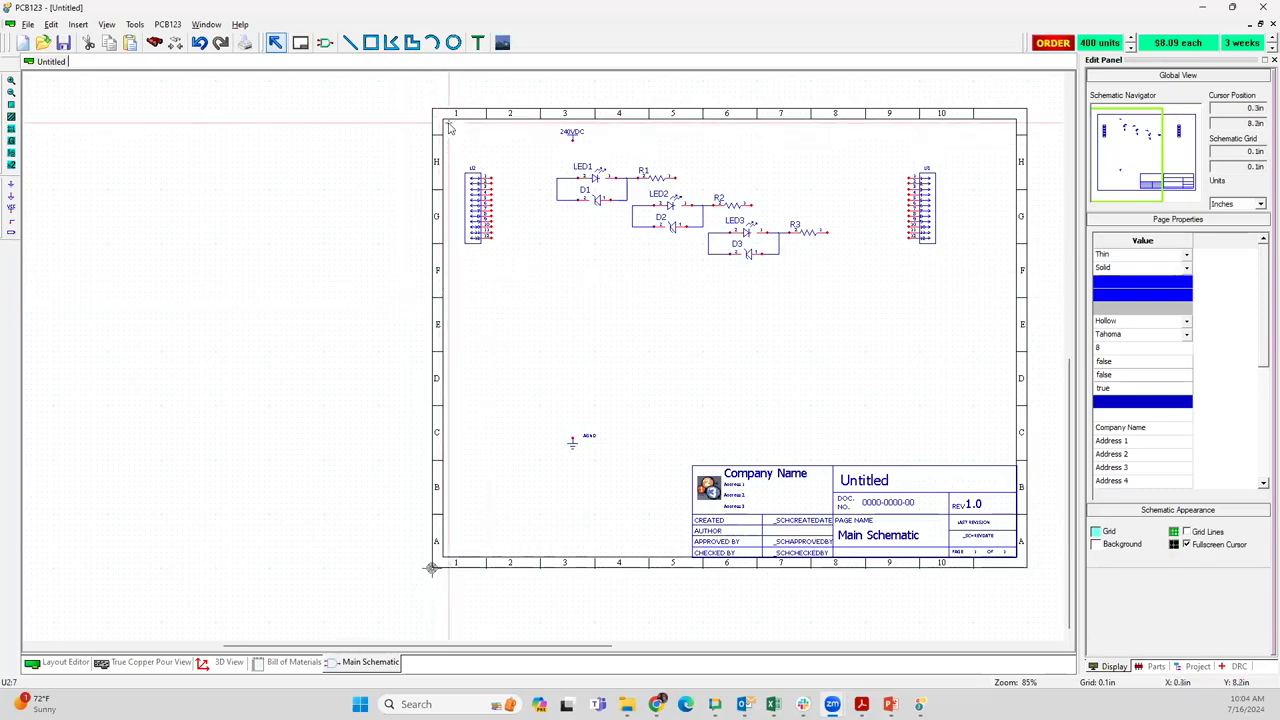
pyautogui.moveTo(449, 127); pyautogui.dragTo(966, 451)
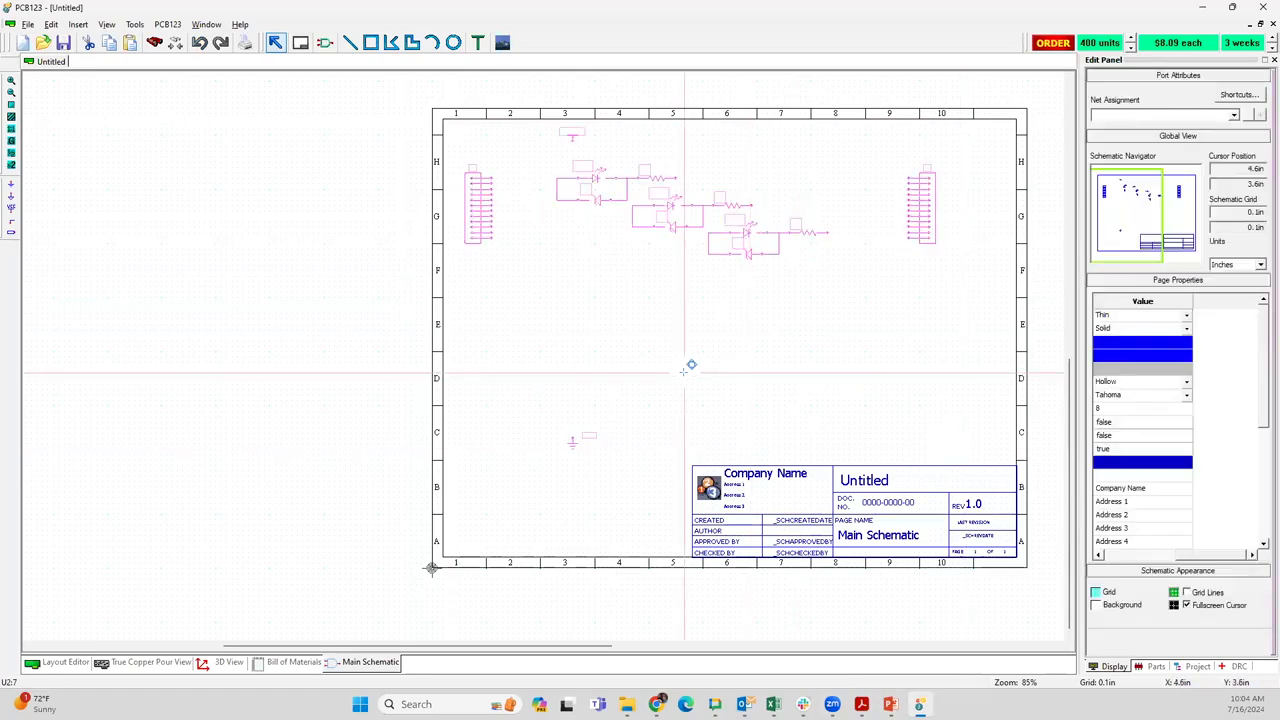
pyautogui.press('Delete')
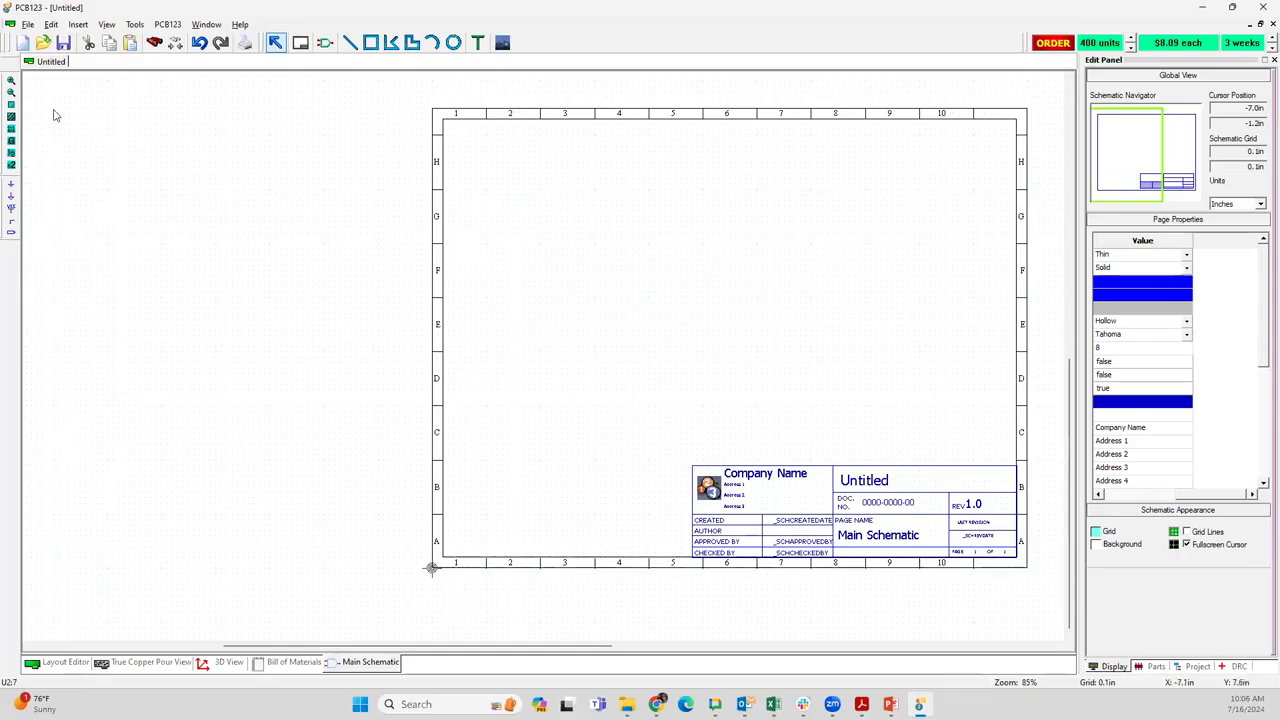
pyautogui.click(1268, 25)
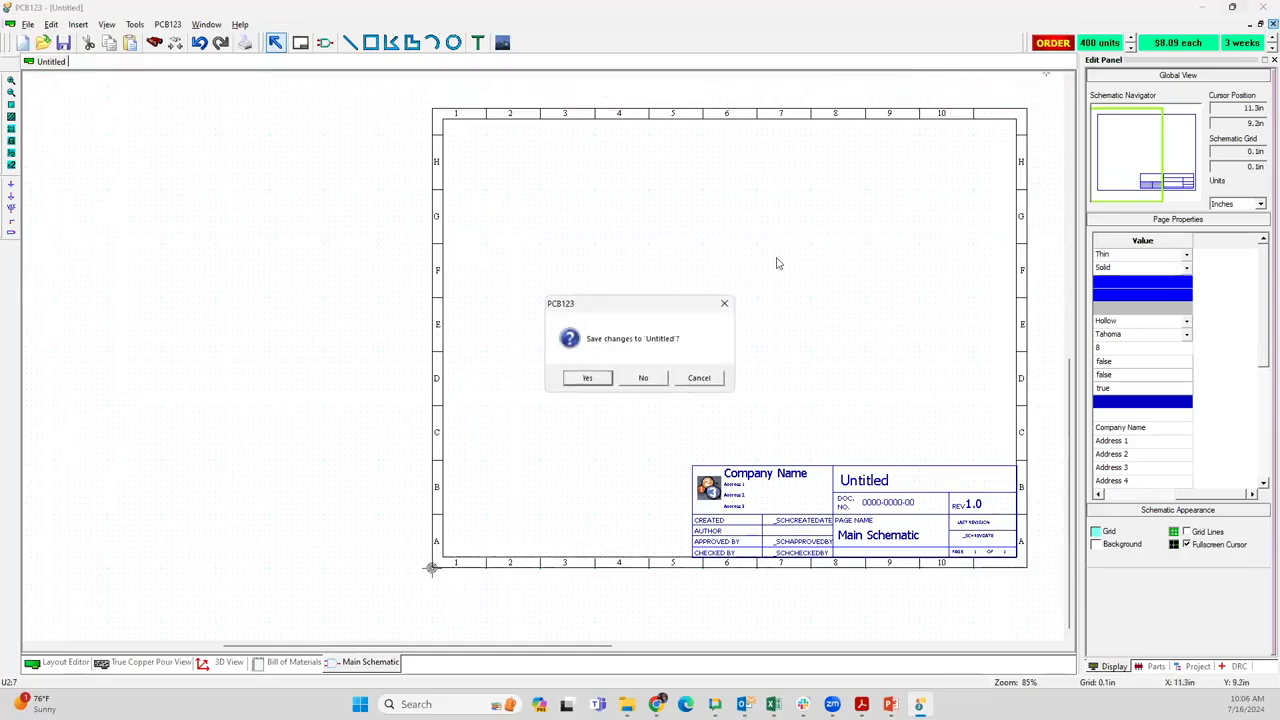
pyautogui.click(643, 378)
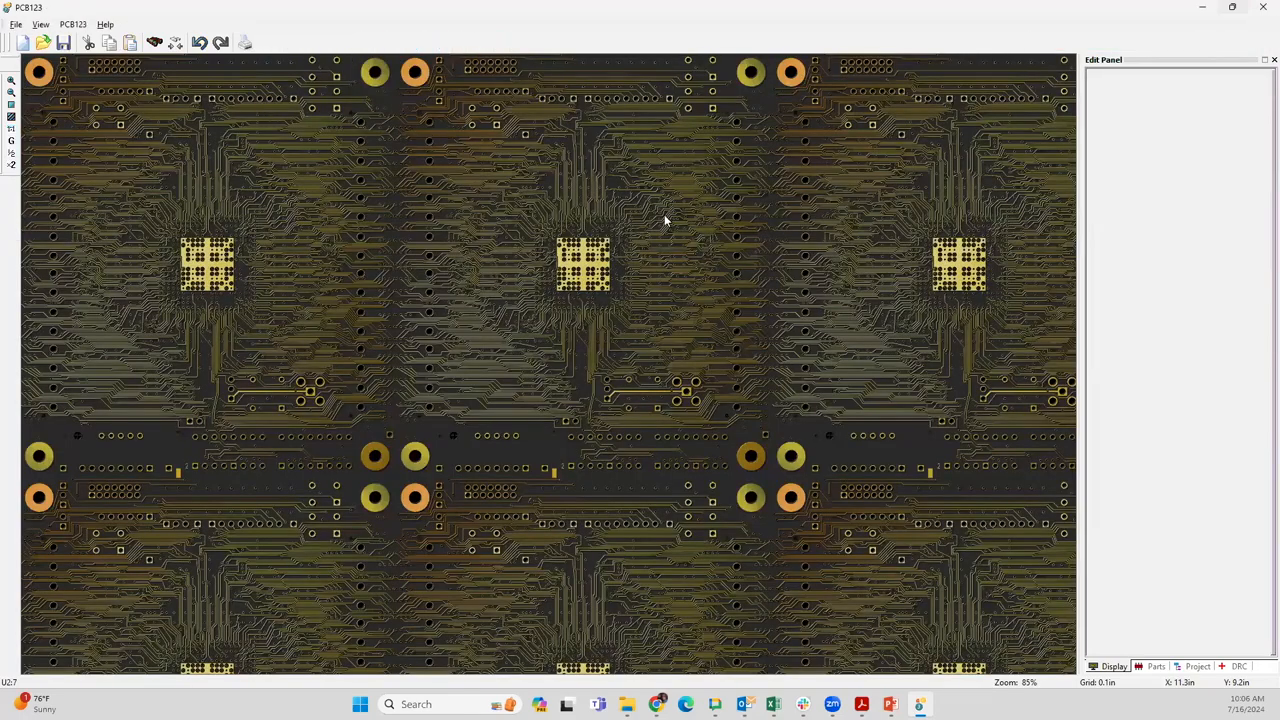
# Create a new board named "new design" with the default two-layer, 5 in by 3 in configuration
pyautogui.click(22, 43)
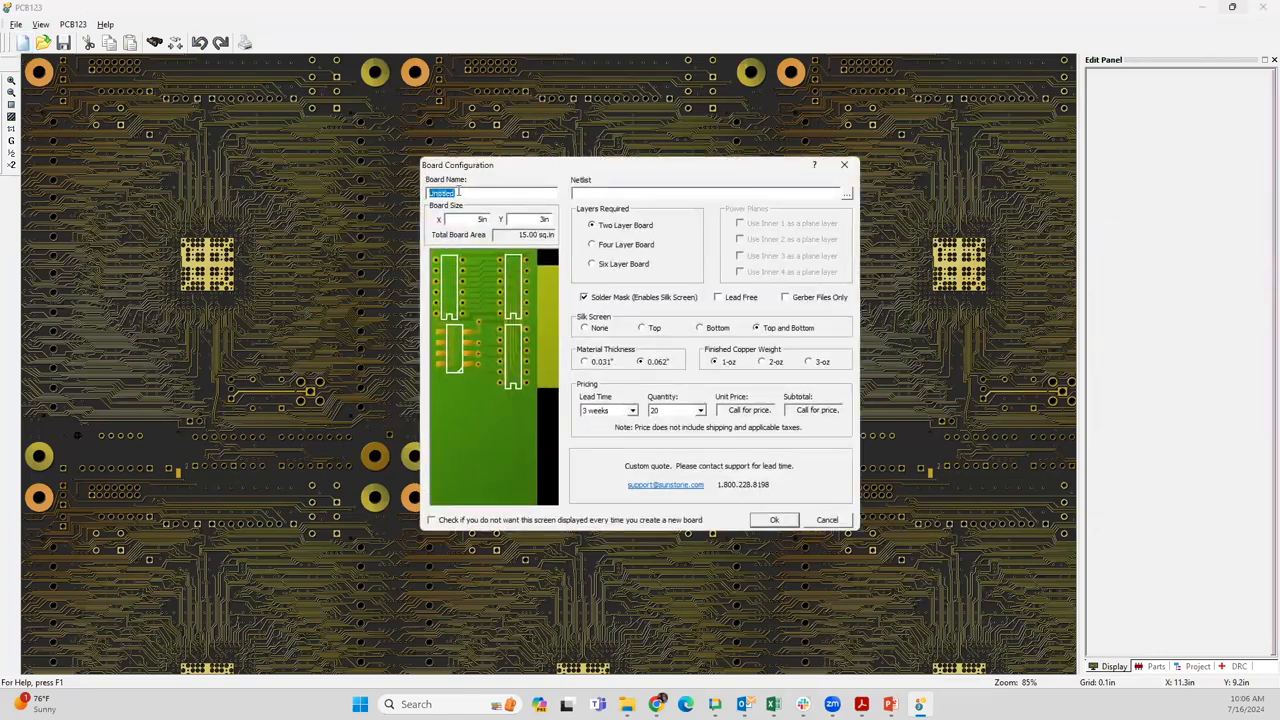
pyautogui.write('new design')
pyautogui.press('Return')
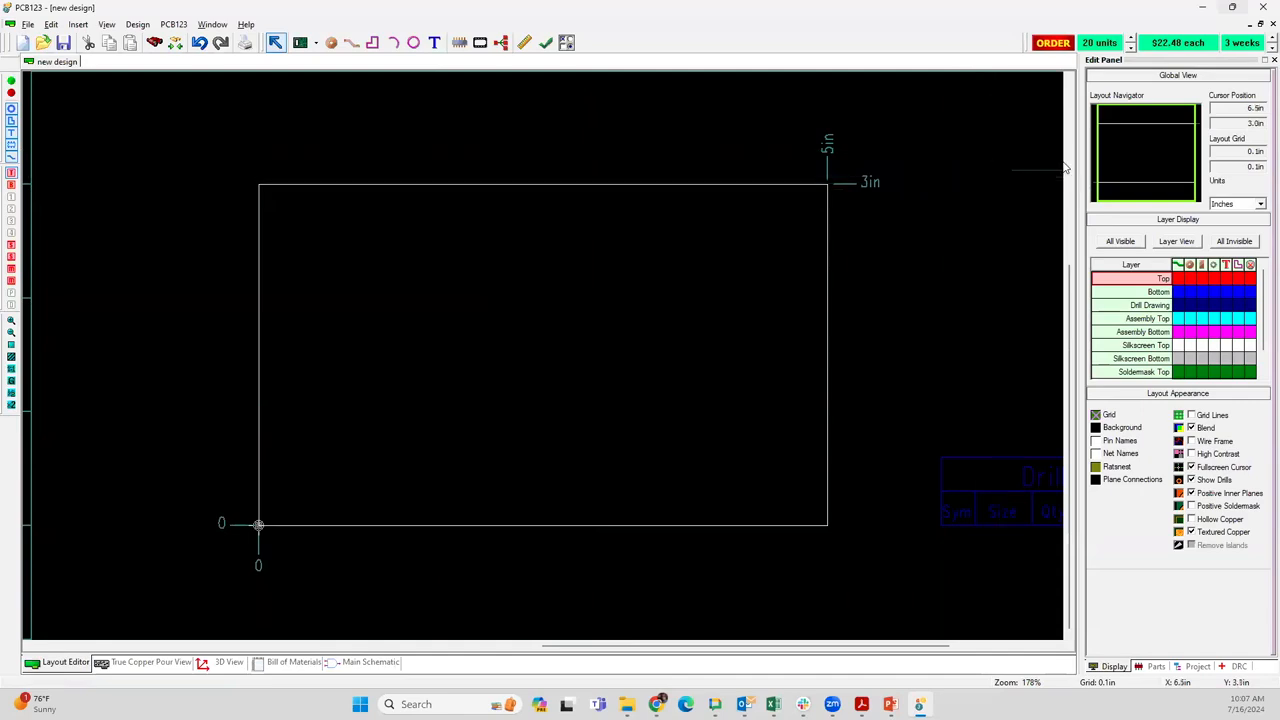
# Close the "new design" board without saving it
pyautogui.click(1233, 8)
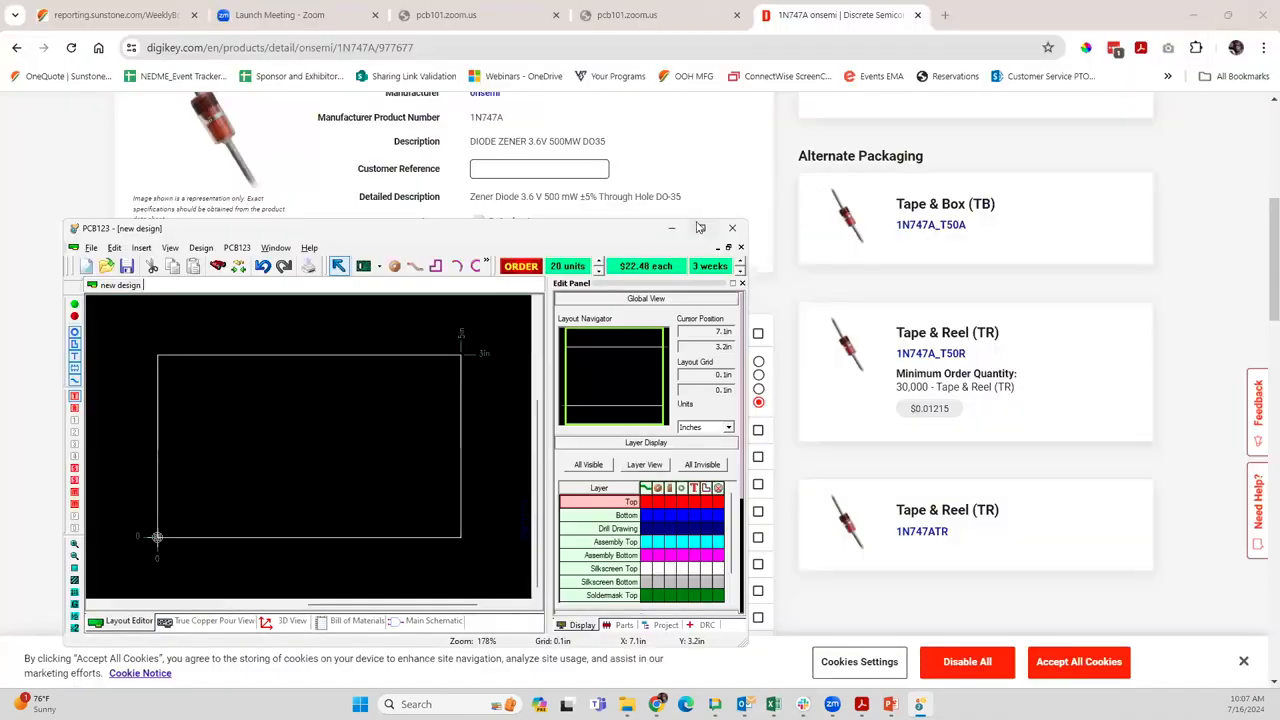
pyautogui.click(698, 228)
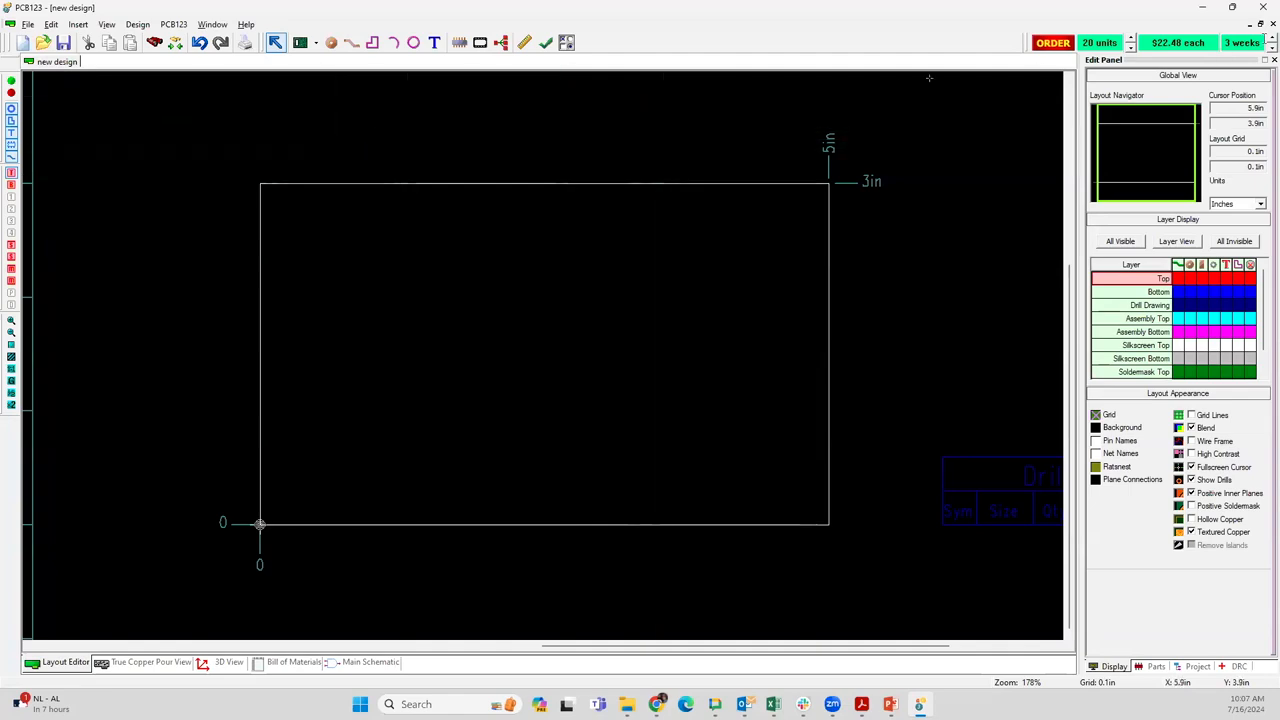
pyautogui.click(1263, 23)
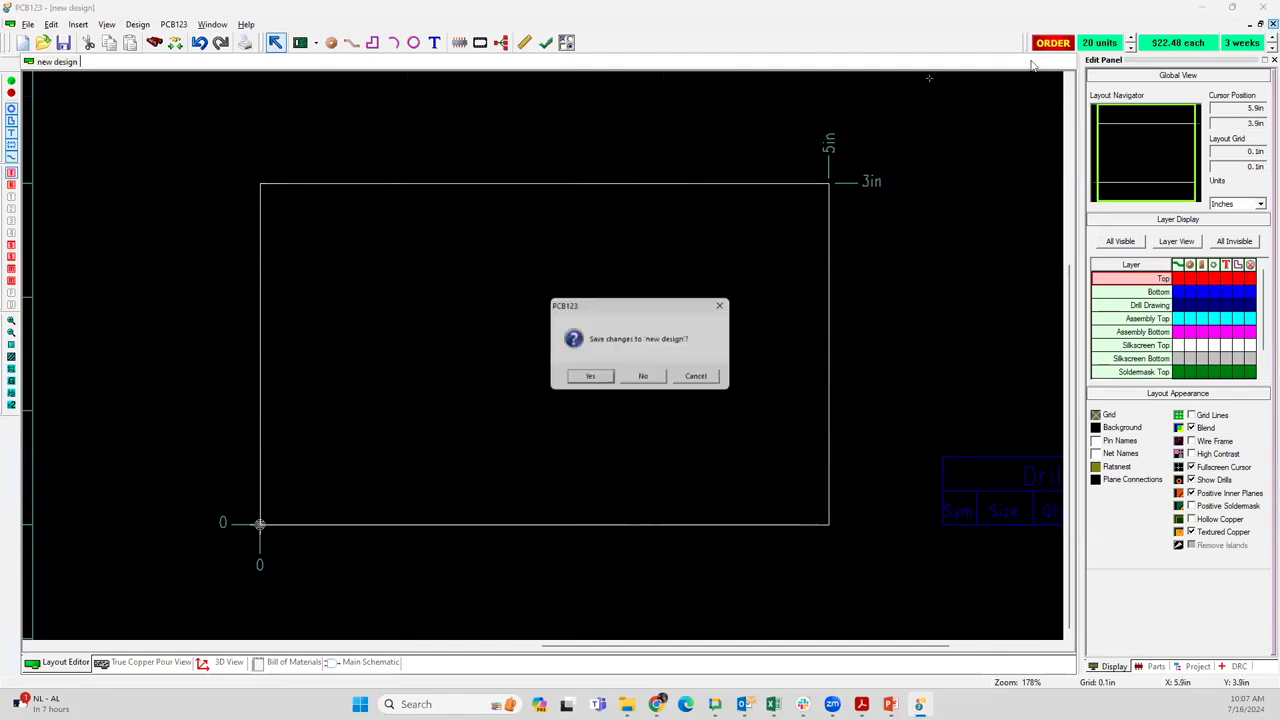
pyautogui.click(644, 378)
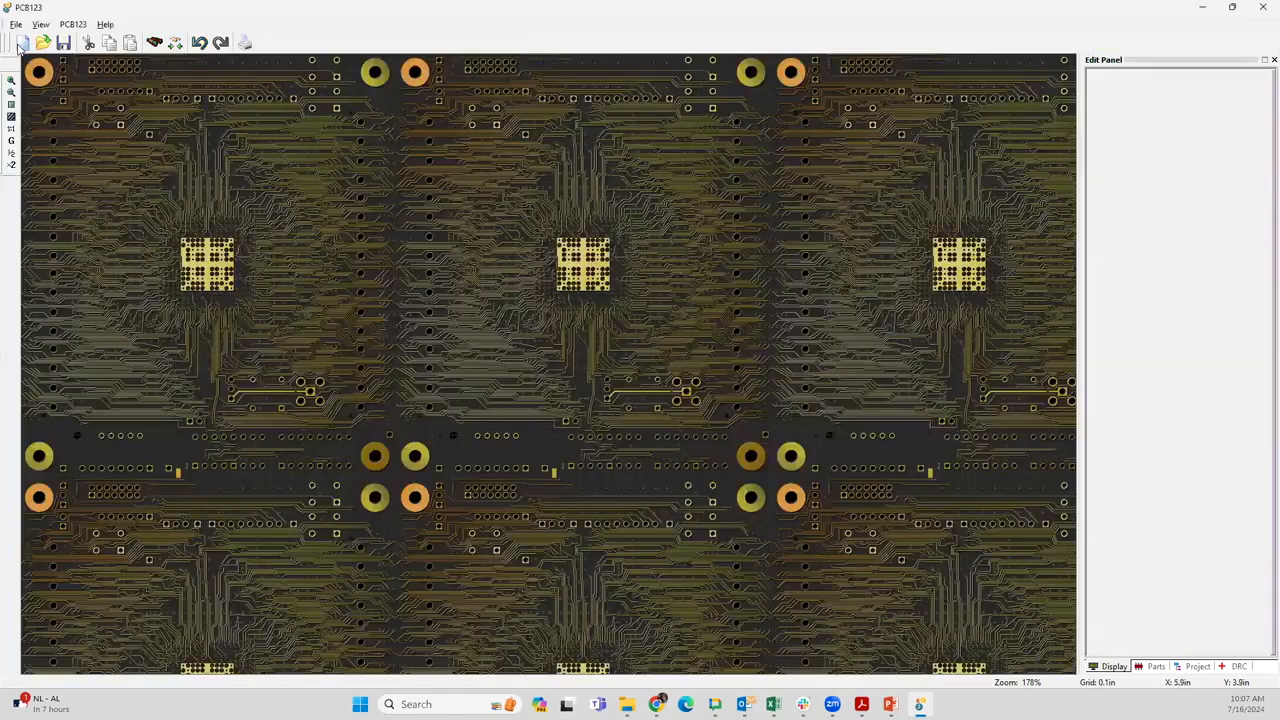
# Create a new two-layer board with the default name, 5 in by 3 in size and 0.062" material thickness
pyautogui.click(22, 43)
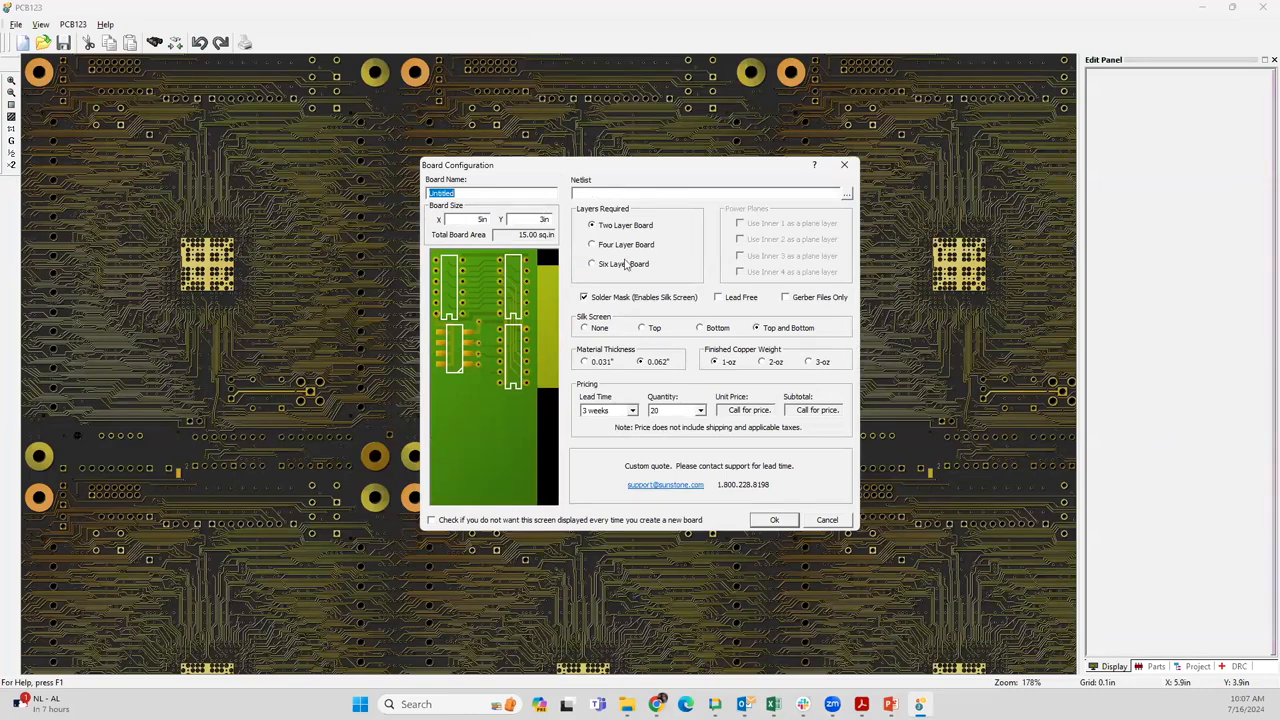
pyautogui.click(631, 194)
pyautogui.click(609, 248)
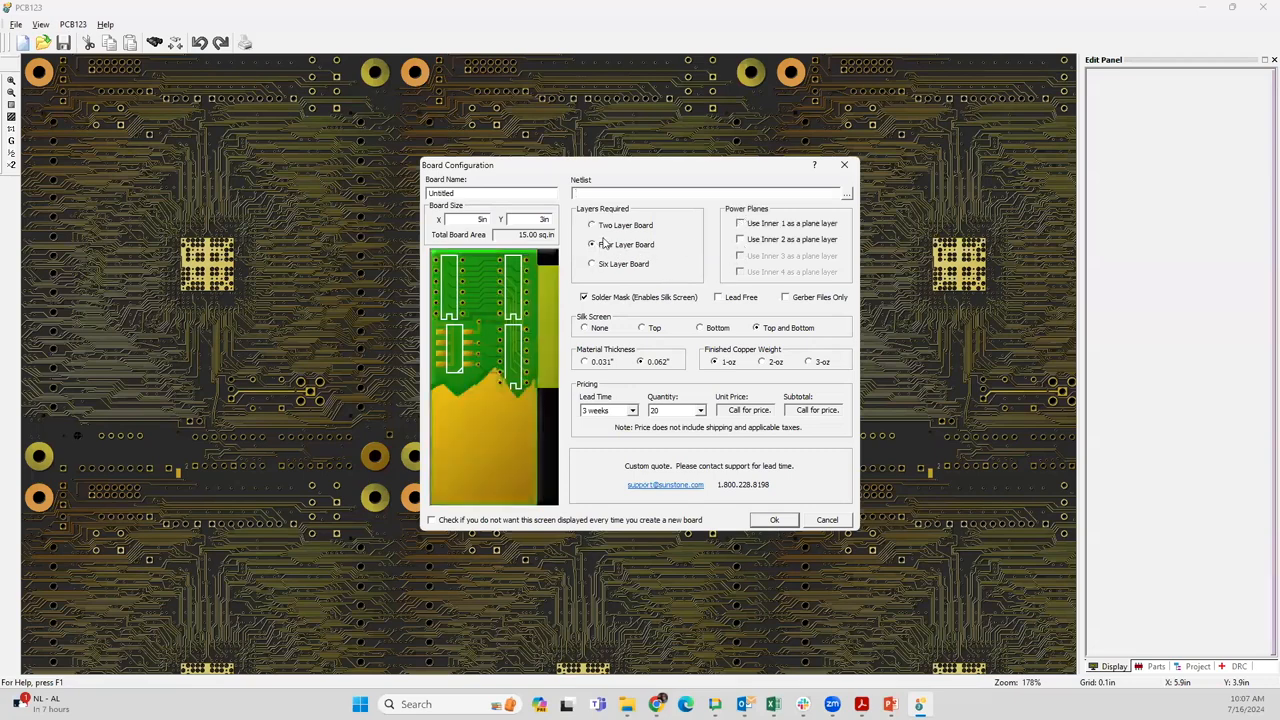
pyautogui.click(602, 228)
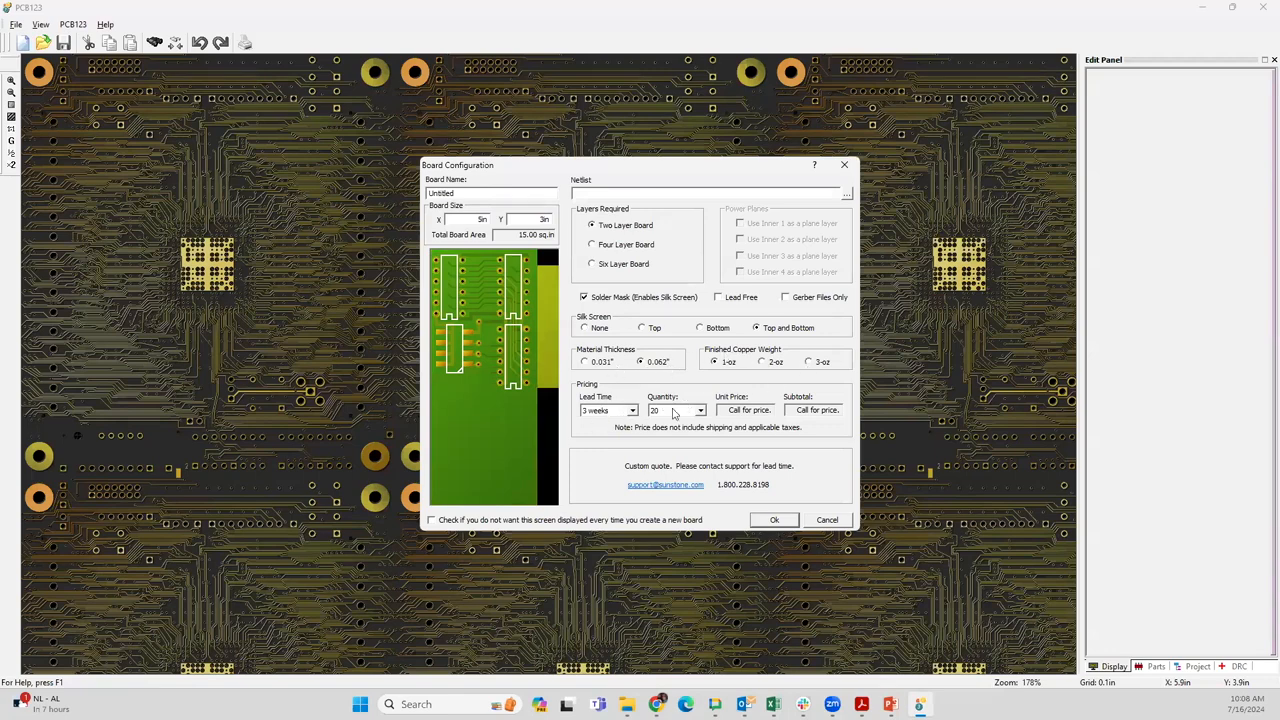
pyautogui.click(777, 522)
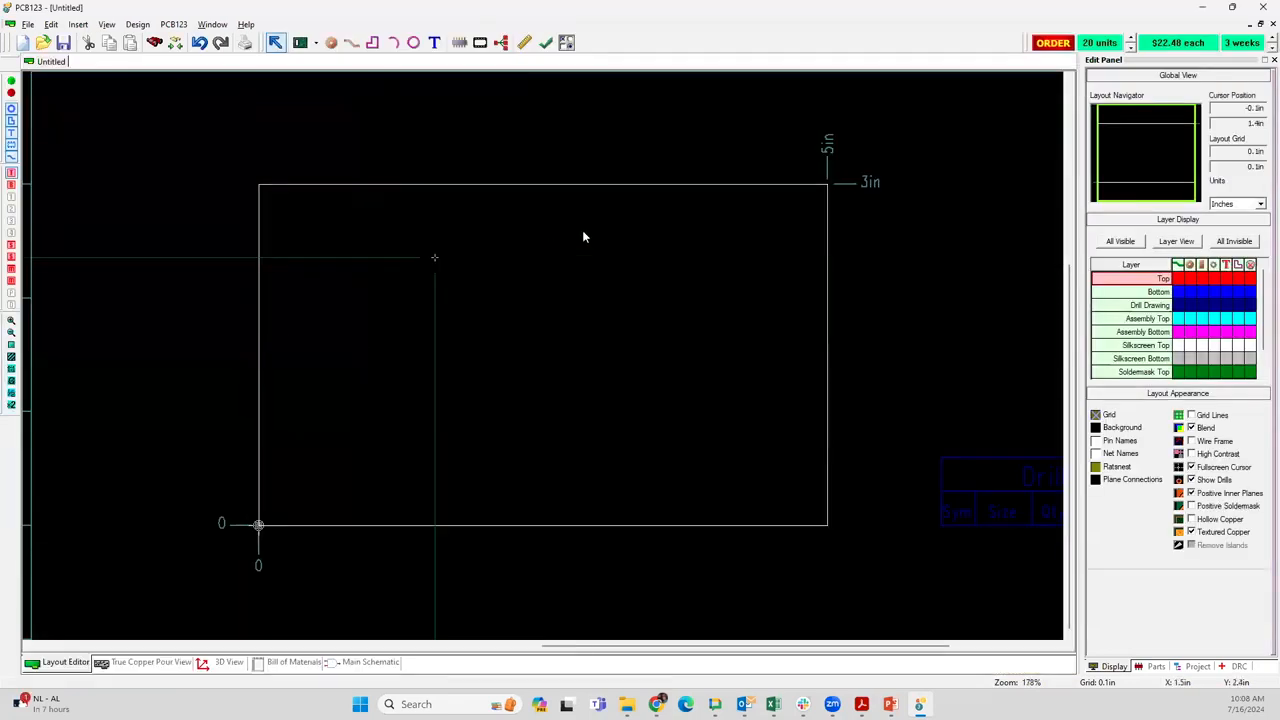
# Examine the board outline, drill chart, board stackup and title block in the layout
pyautogui.scroll(-1, 834, 320)
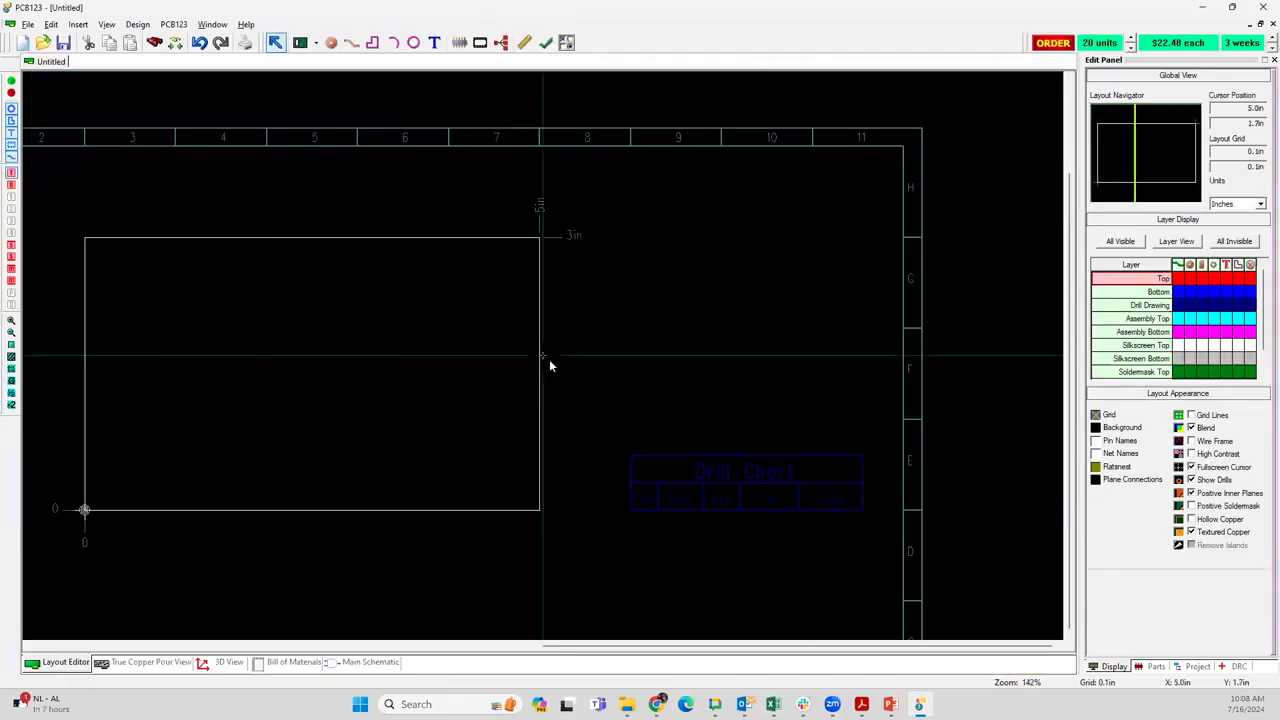
pyautogui.scroll(-3, 549, 366)
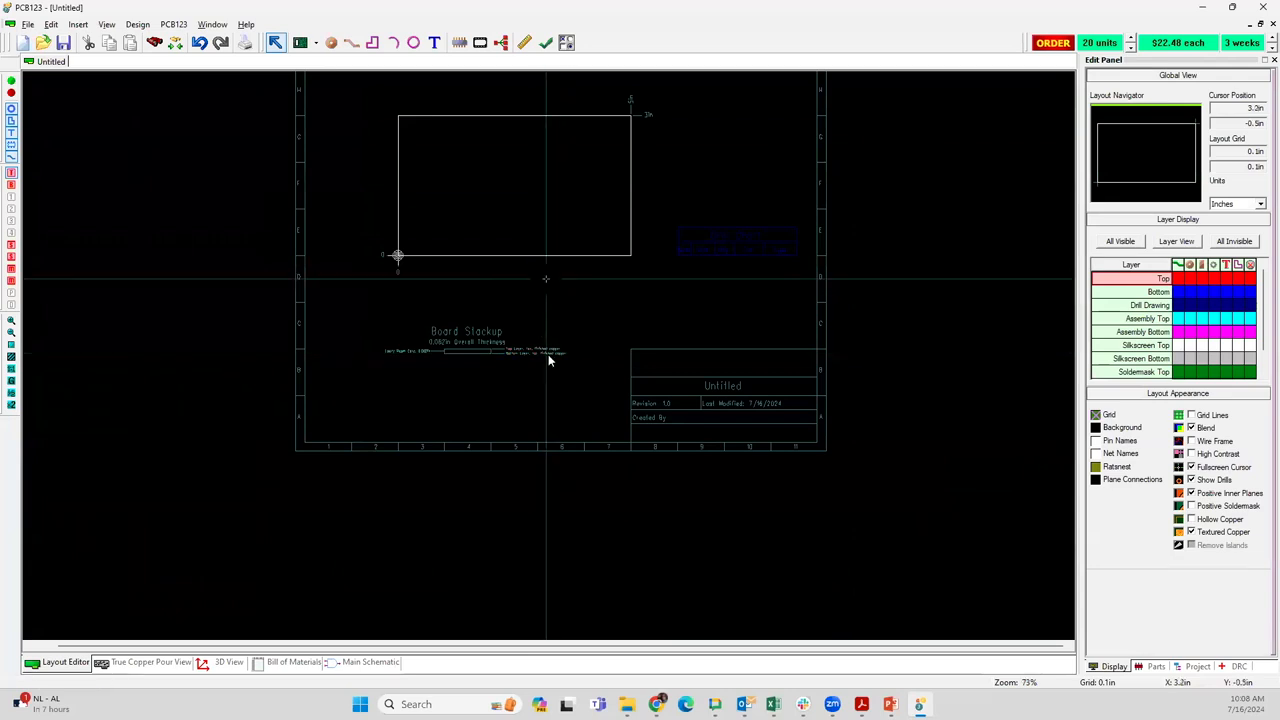
pyautogui.scroll(1, 548, 360)
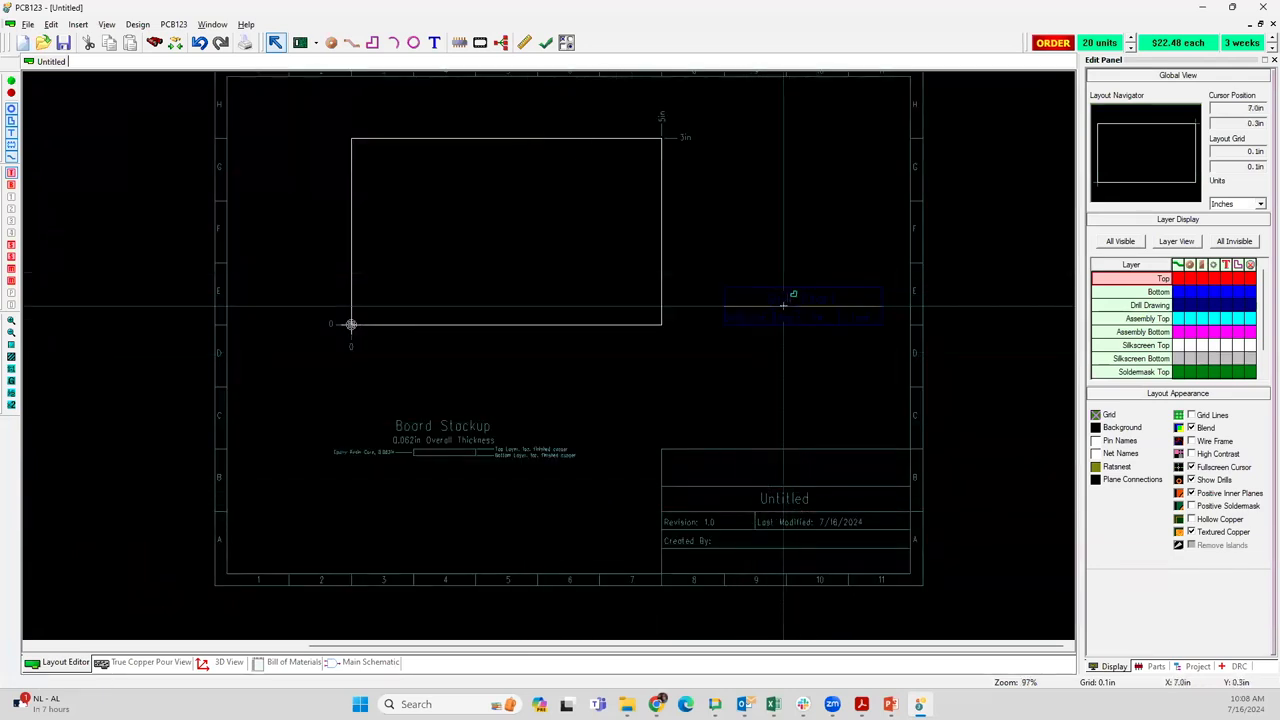
pyautogui.scroll(4, 510, 348)
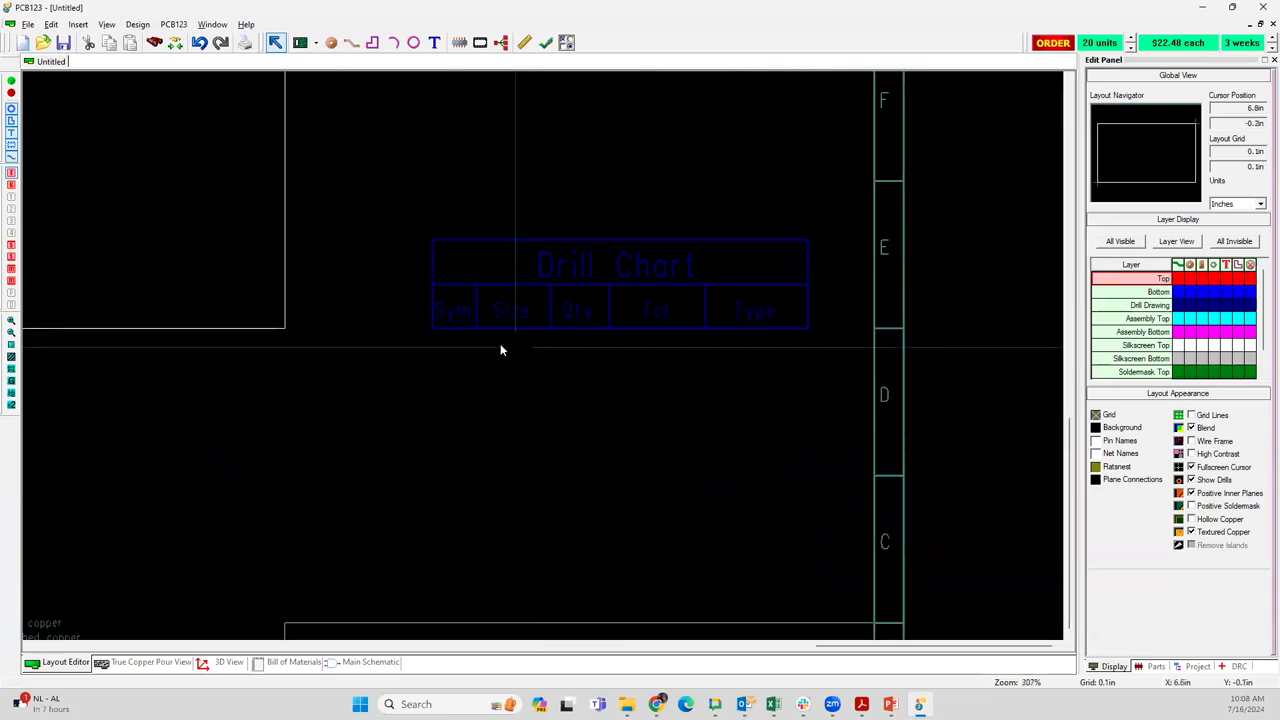
pyautogui.scroll(2, 502, 347)
pyautogui.scroll(-5, 347, 324)
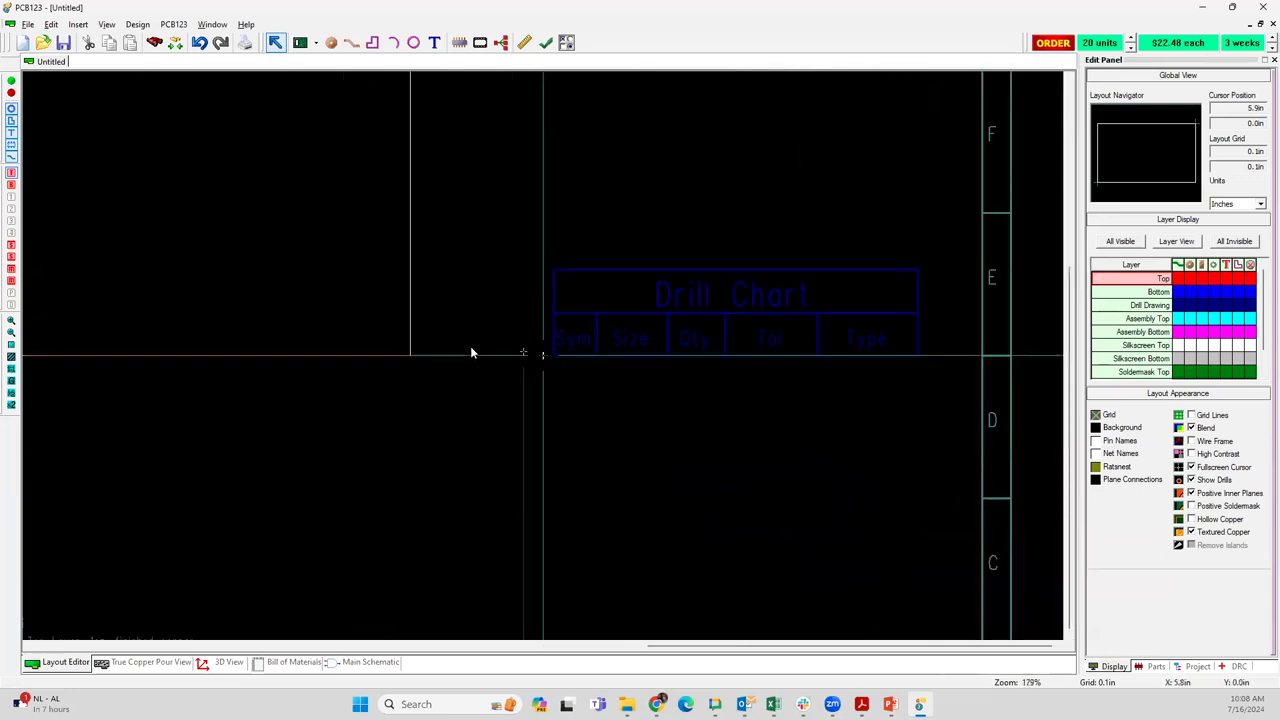
pyautogui.scroll(-1, 472, 352)
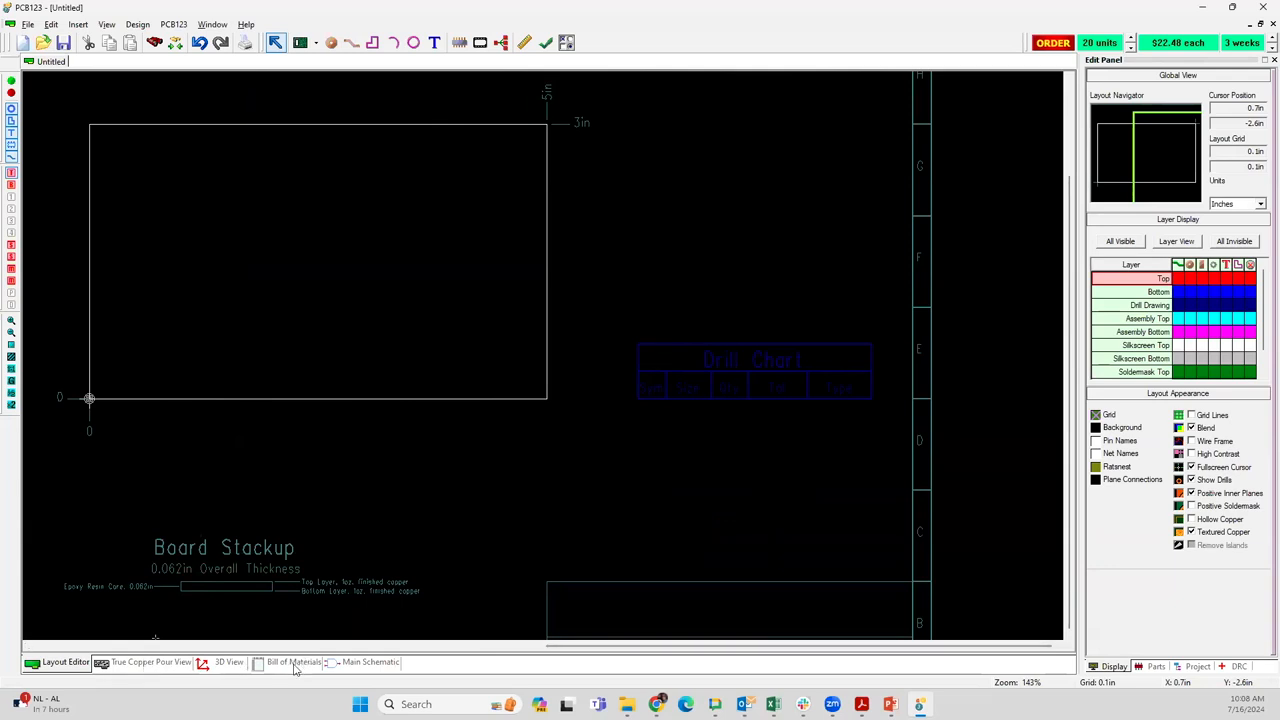
# Start adding a part to the main schematic and search the part library for CONN 10POS
pyautogui.click(352, 662)
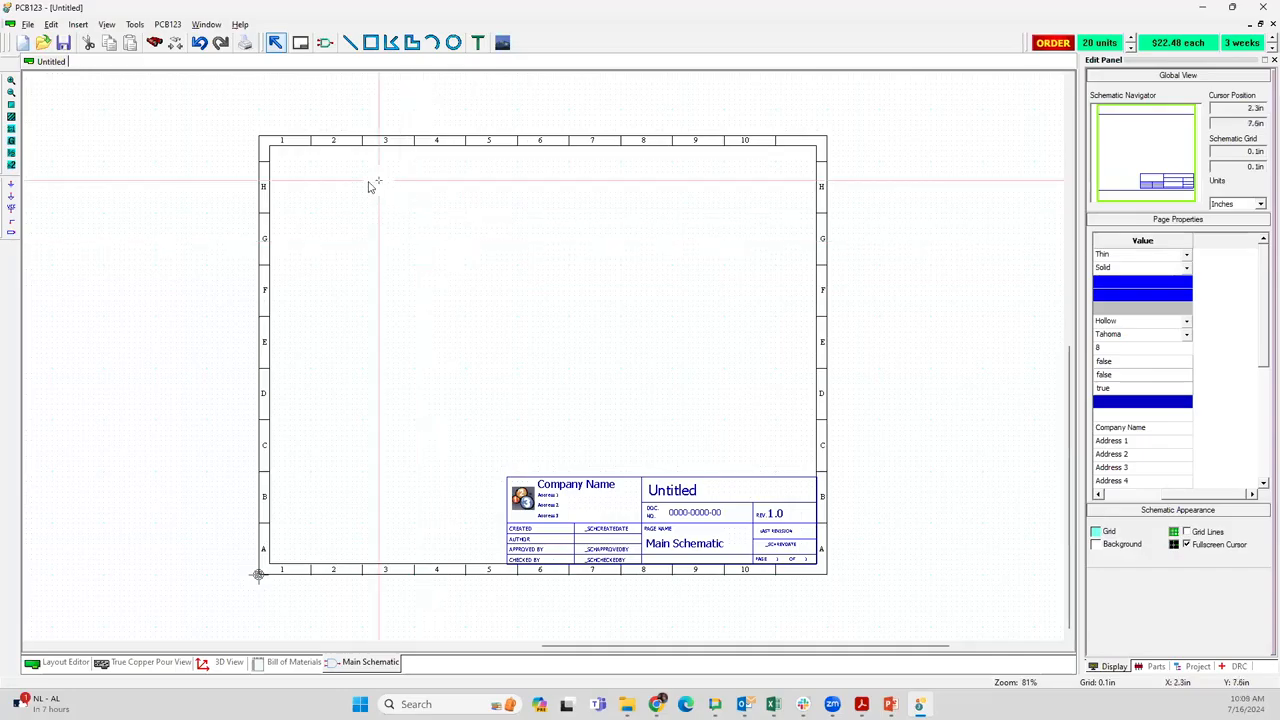
pyautogui.click(325, 43)
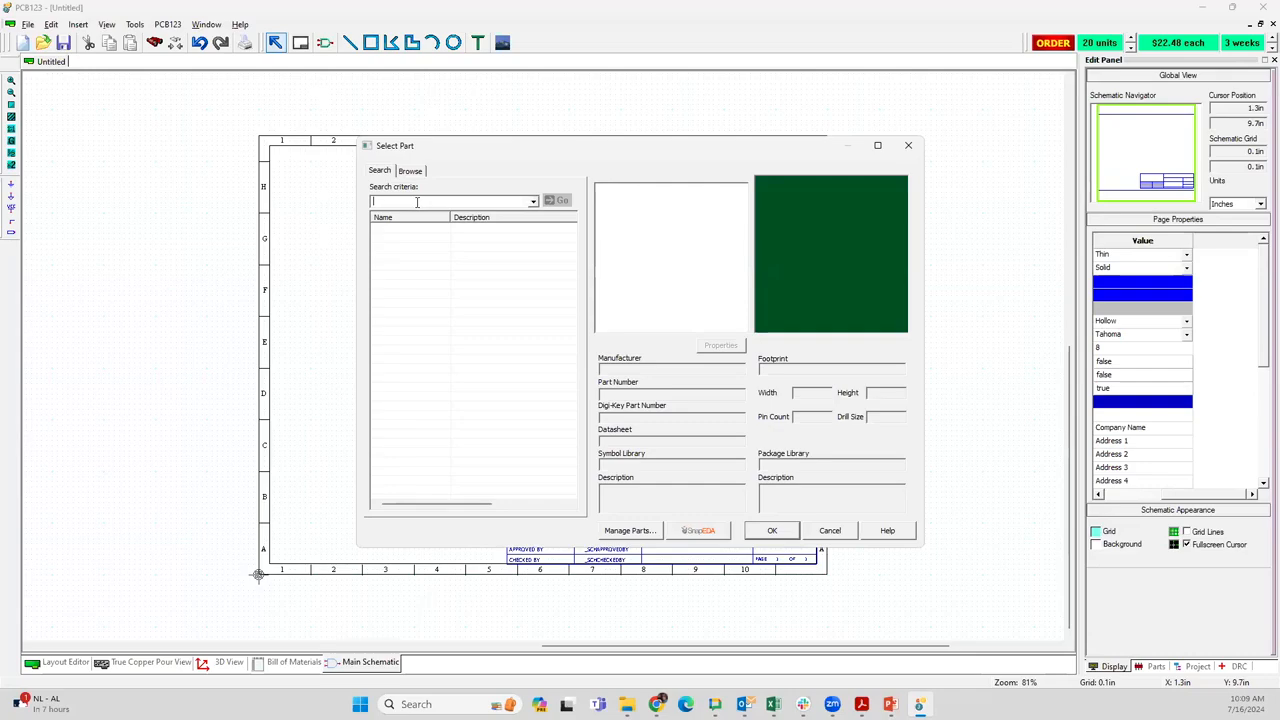
pyautogui.write('CONN 10POS')
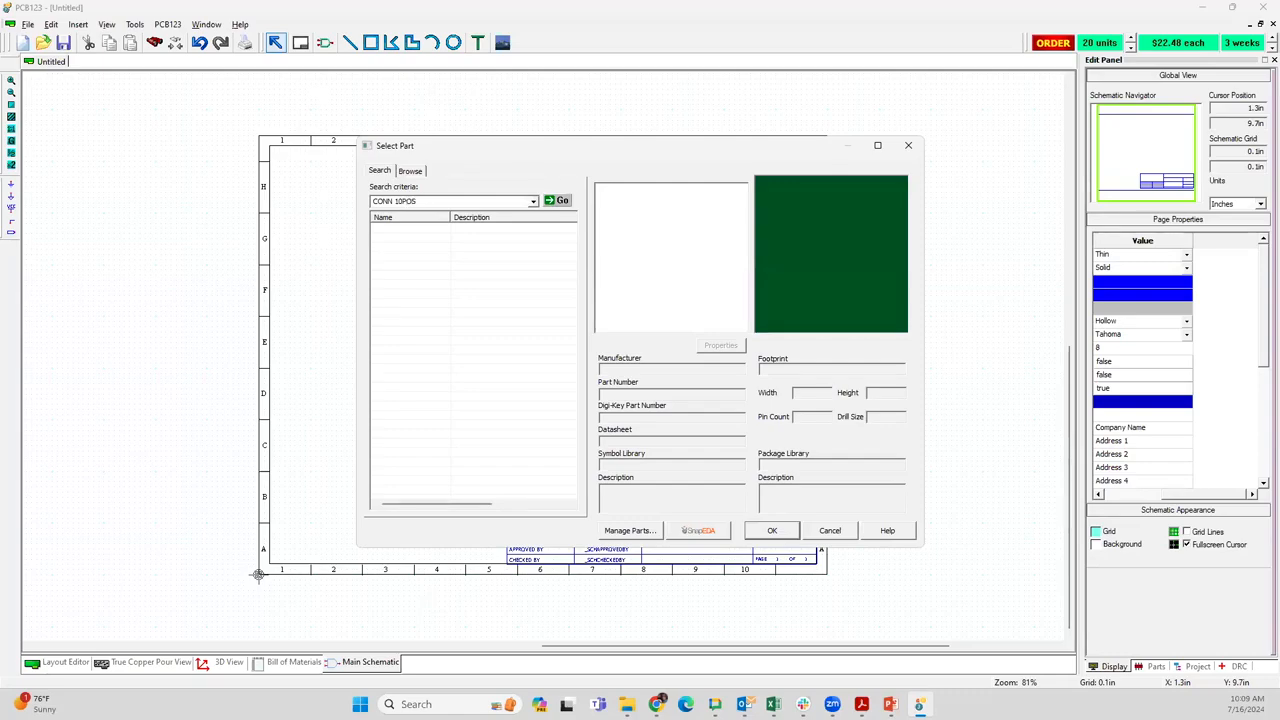
pyautogui.press('Return')
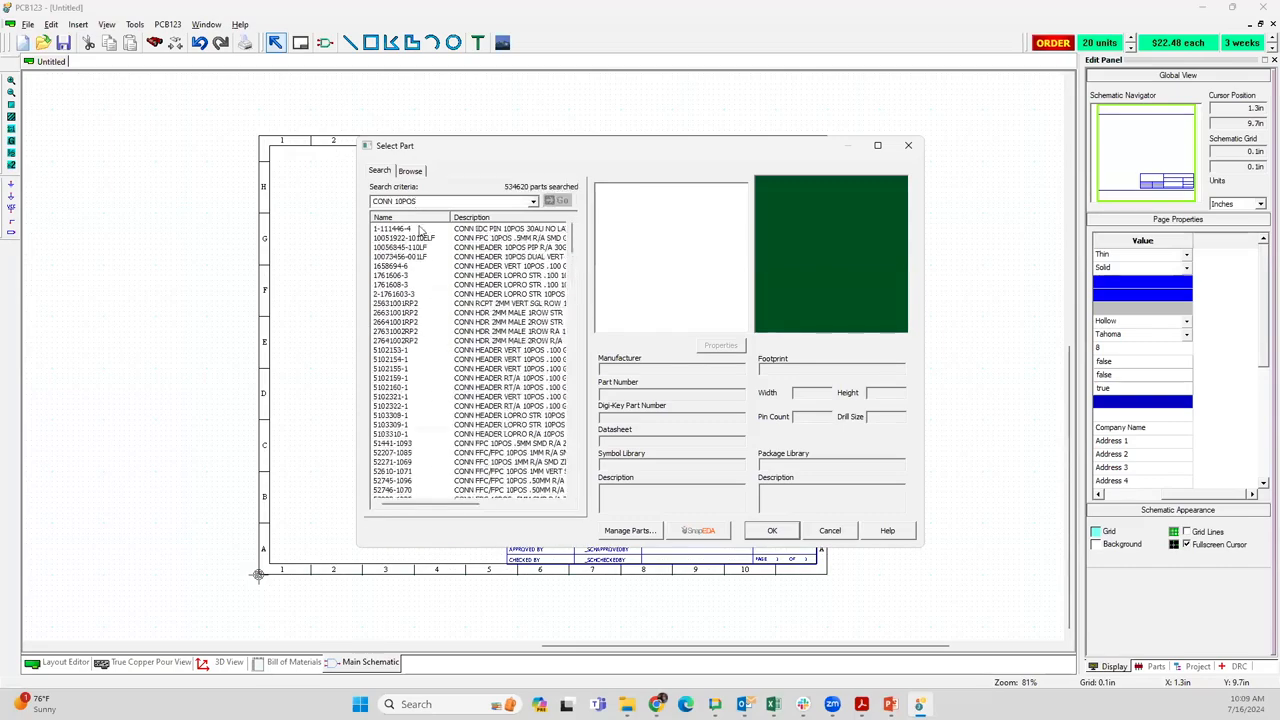
pyautogui.click(503, 257)
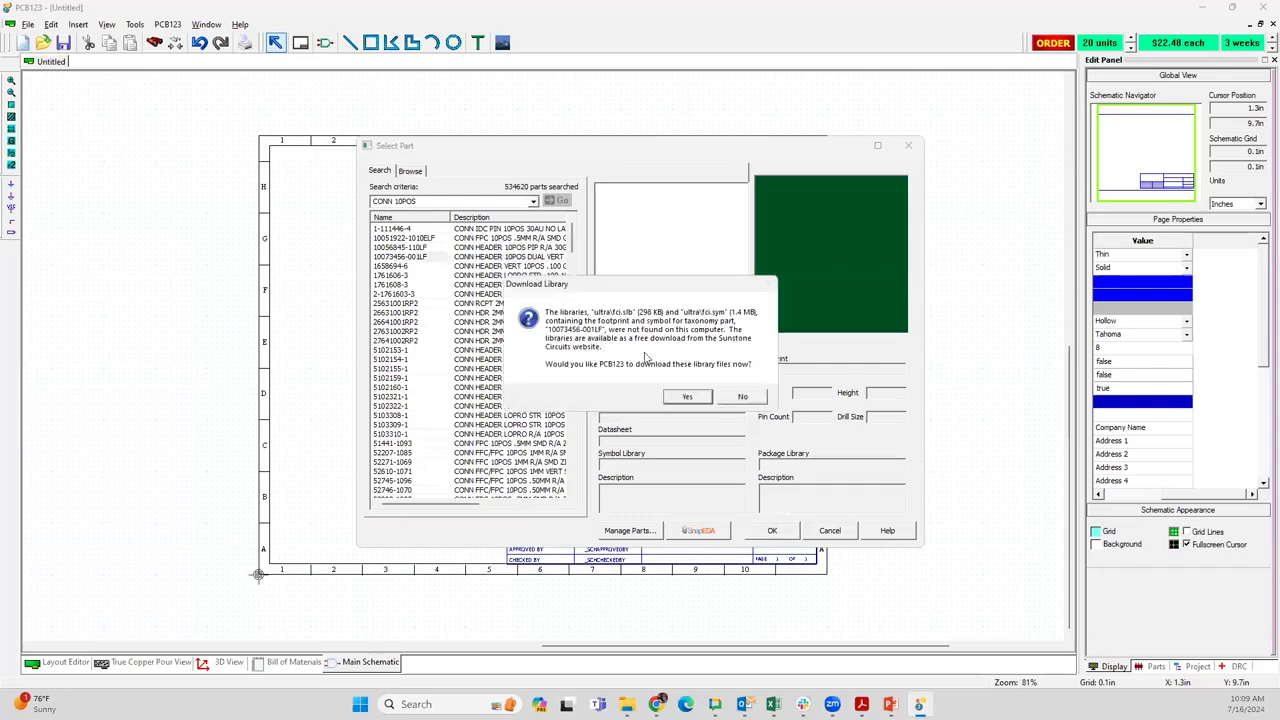
pyautogui.click(686, 397)
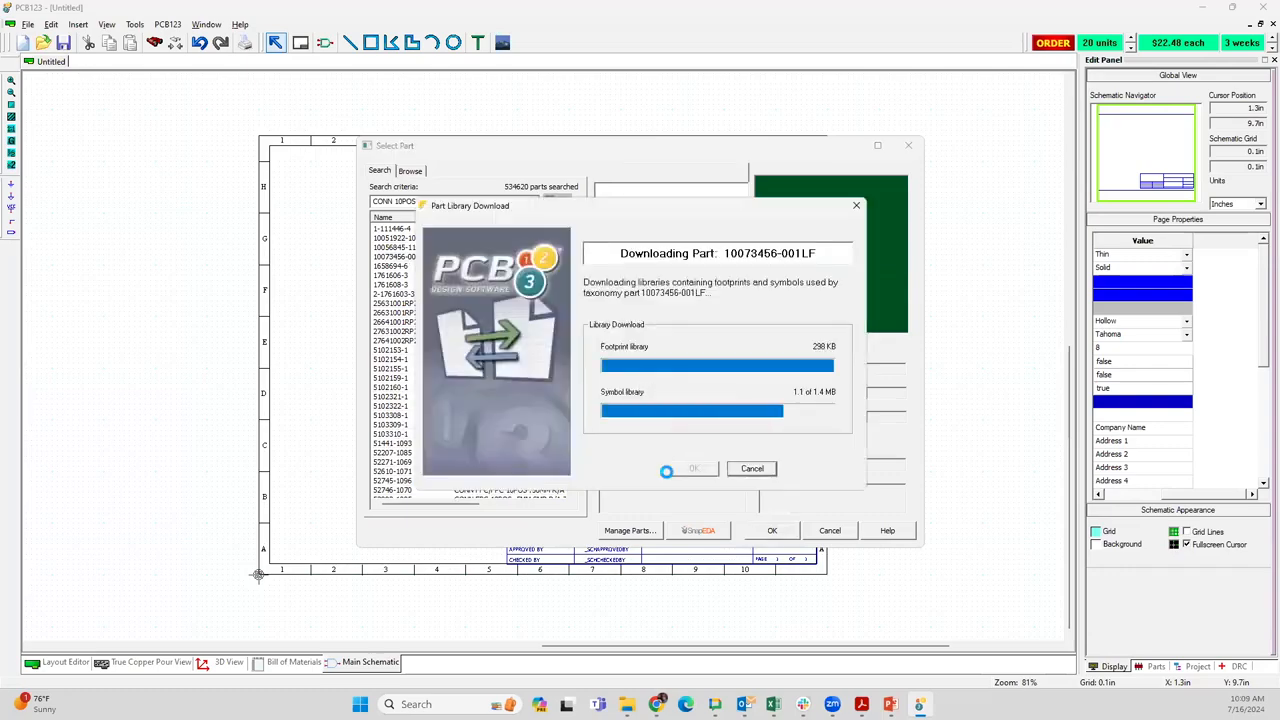
pyautogui.click(673, 379)
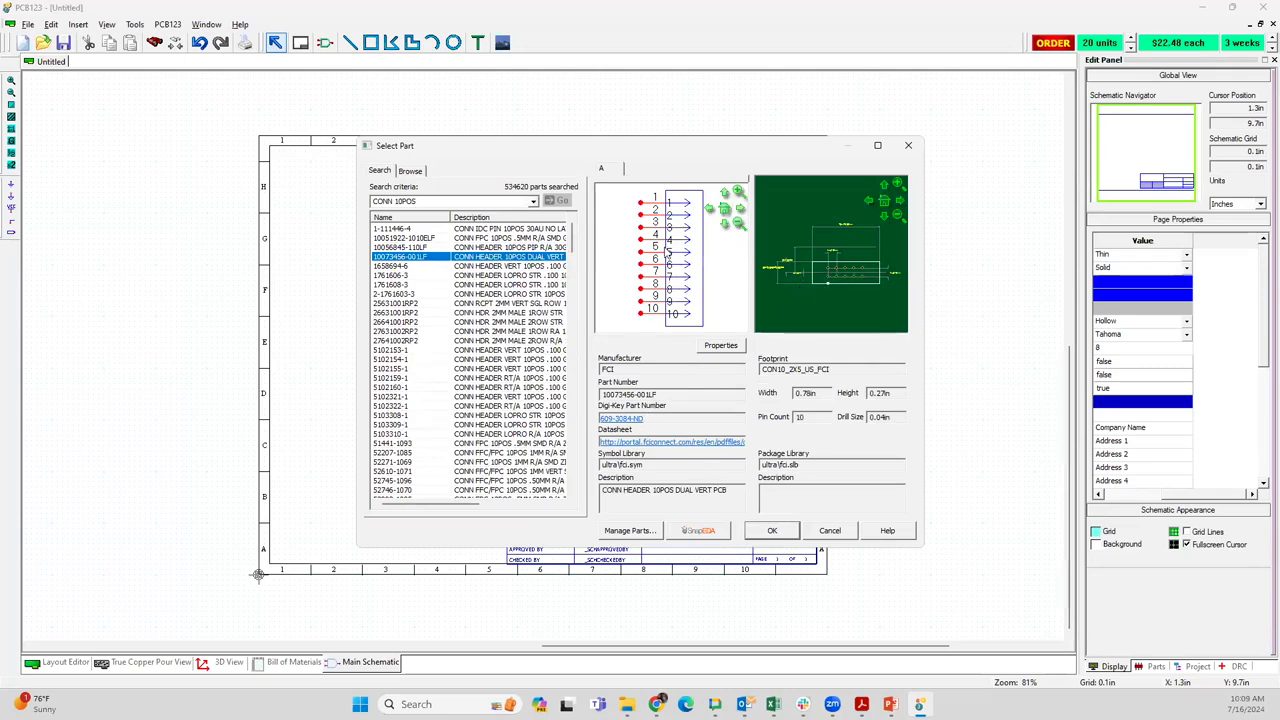
pyautogui.click(772, 533)
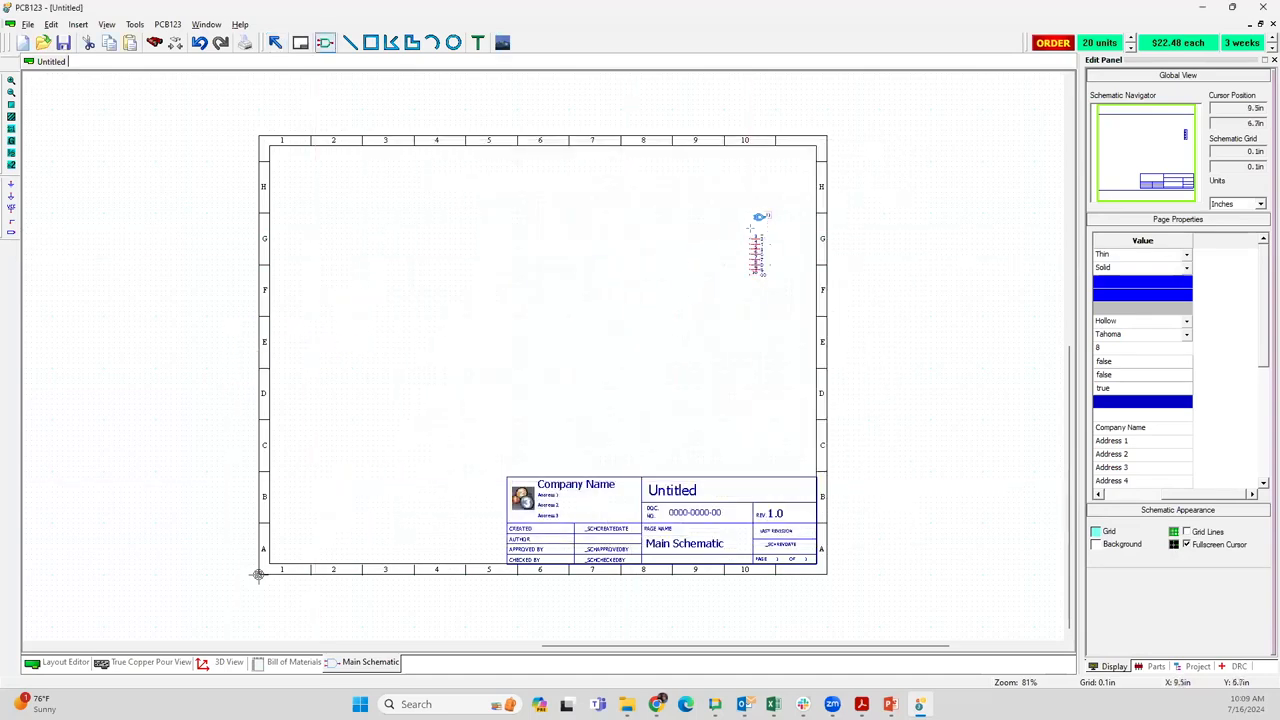
pyautogui.click(750, 229)
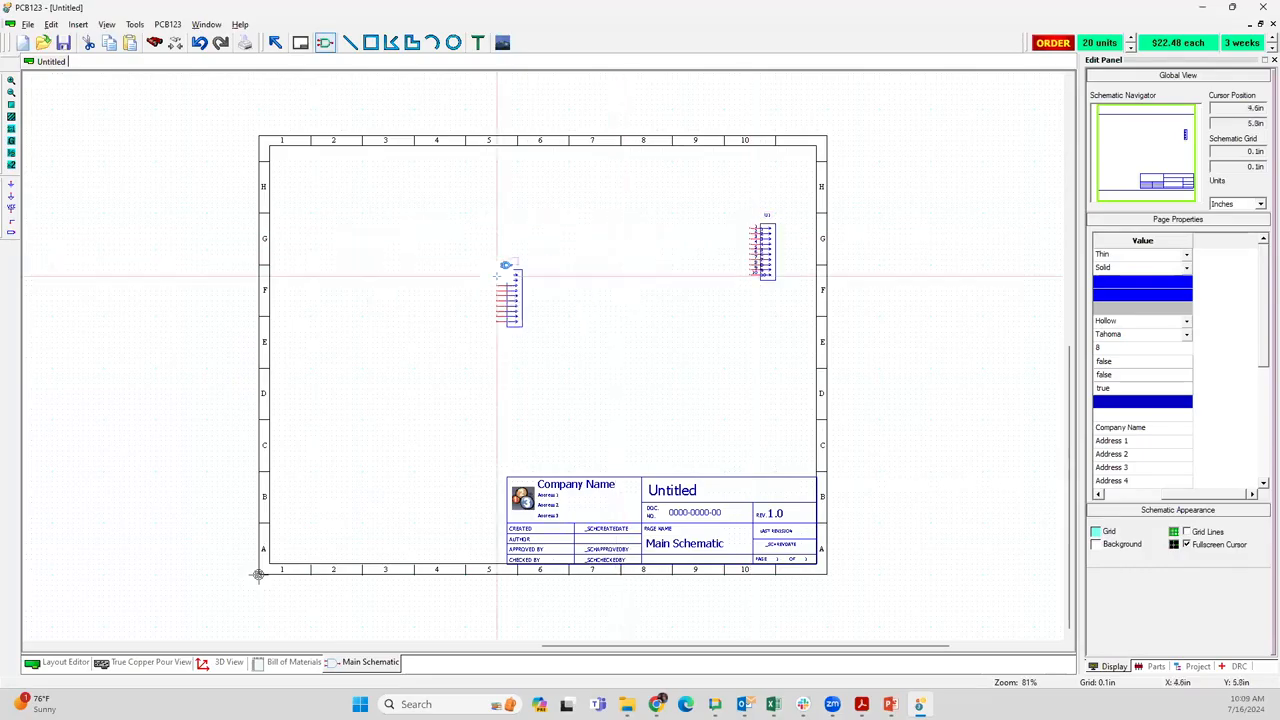
pyautogui.press('Escape')
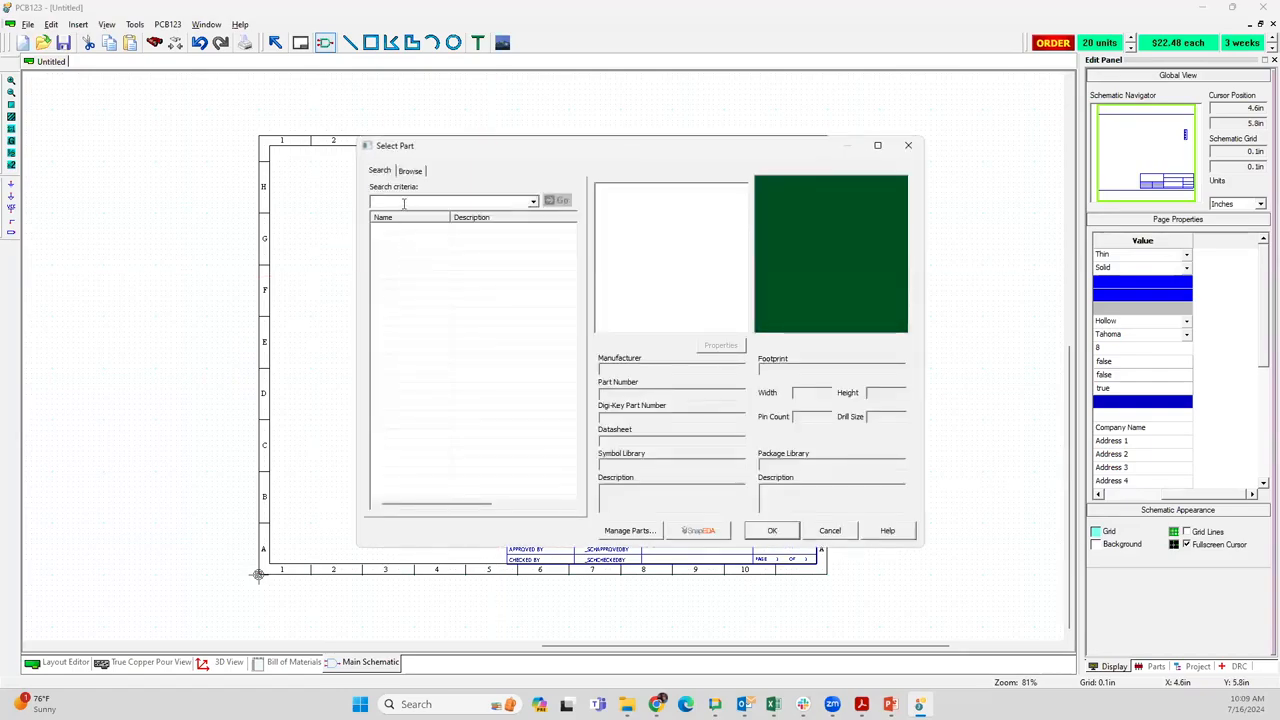
pyautogui.write('LED RE')
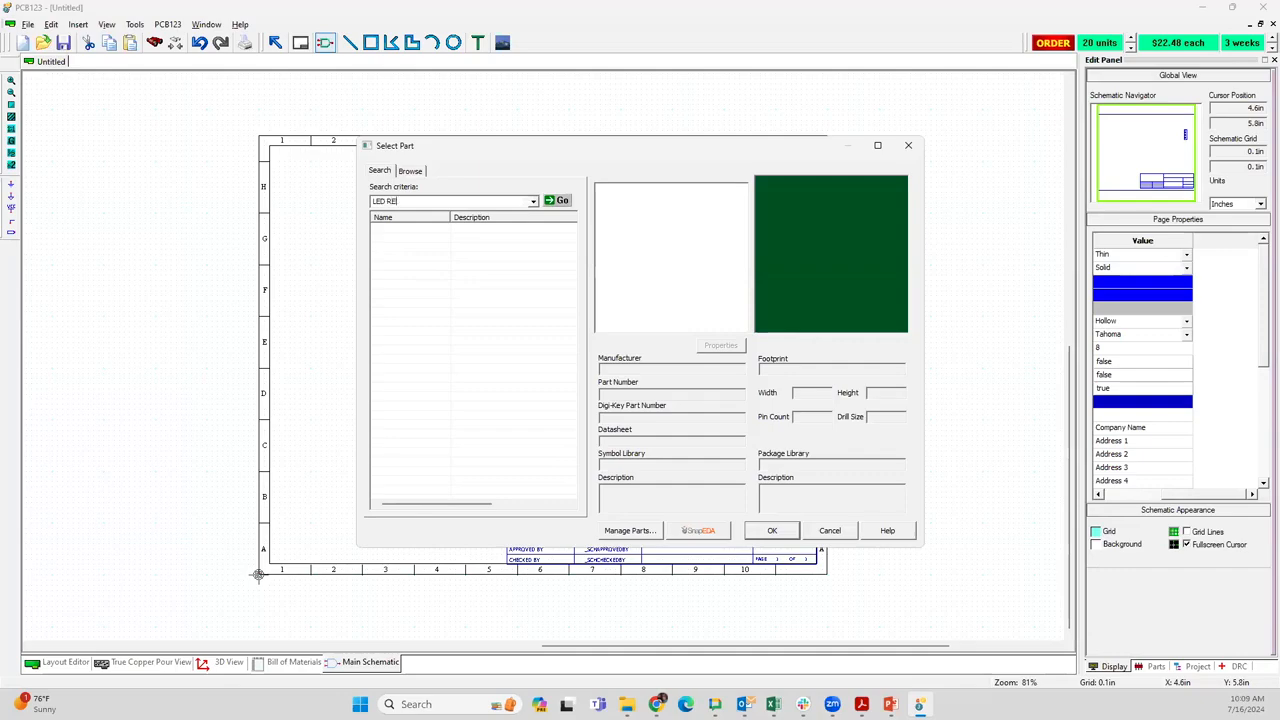
pyautogui.write('D')
pyautogui.press('Return')
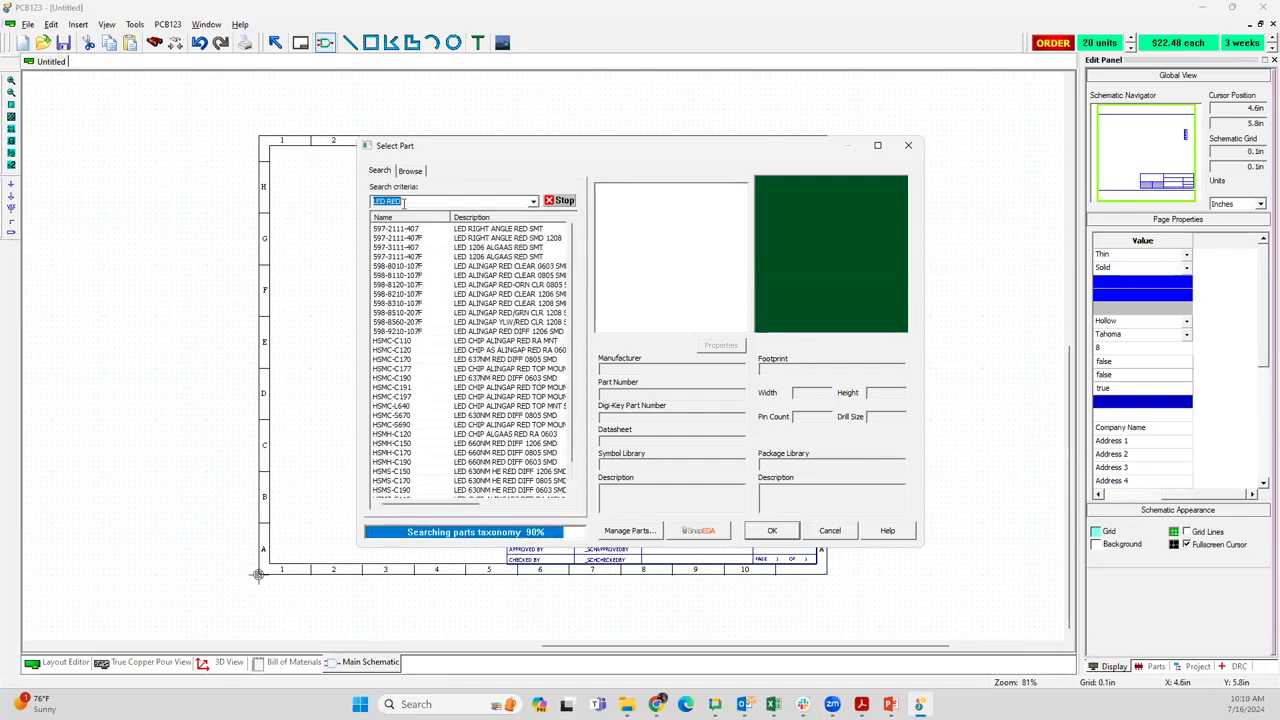
pyautogui.click(466, 247)
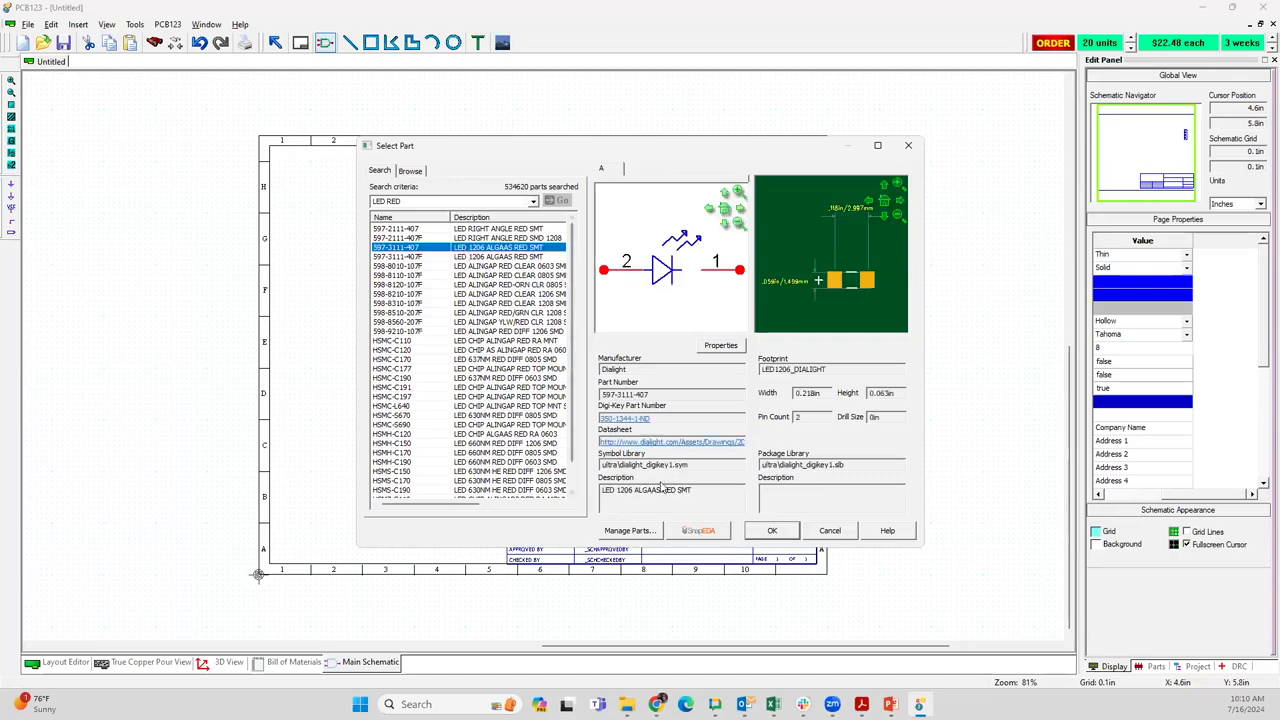
pyautogui.click(772, 531)
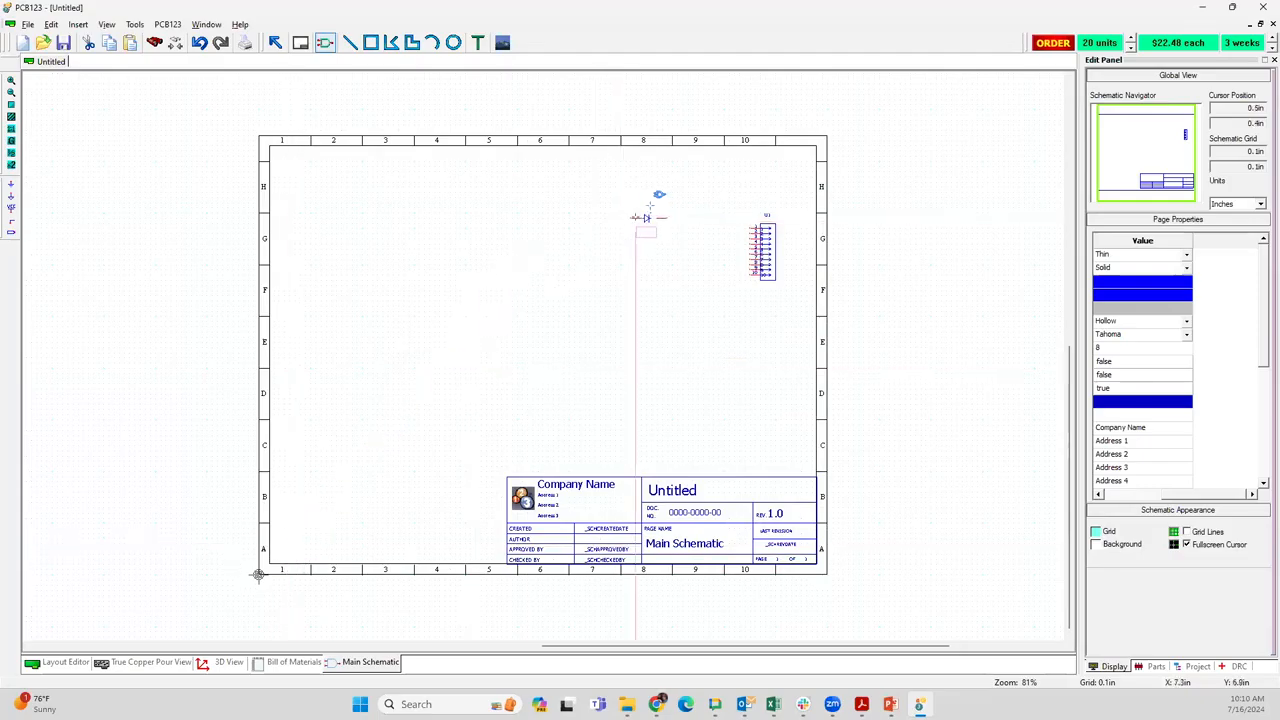
pyautogui.click(660, 228)
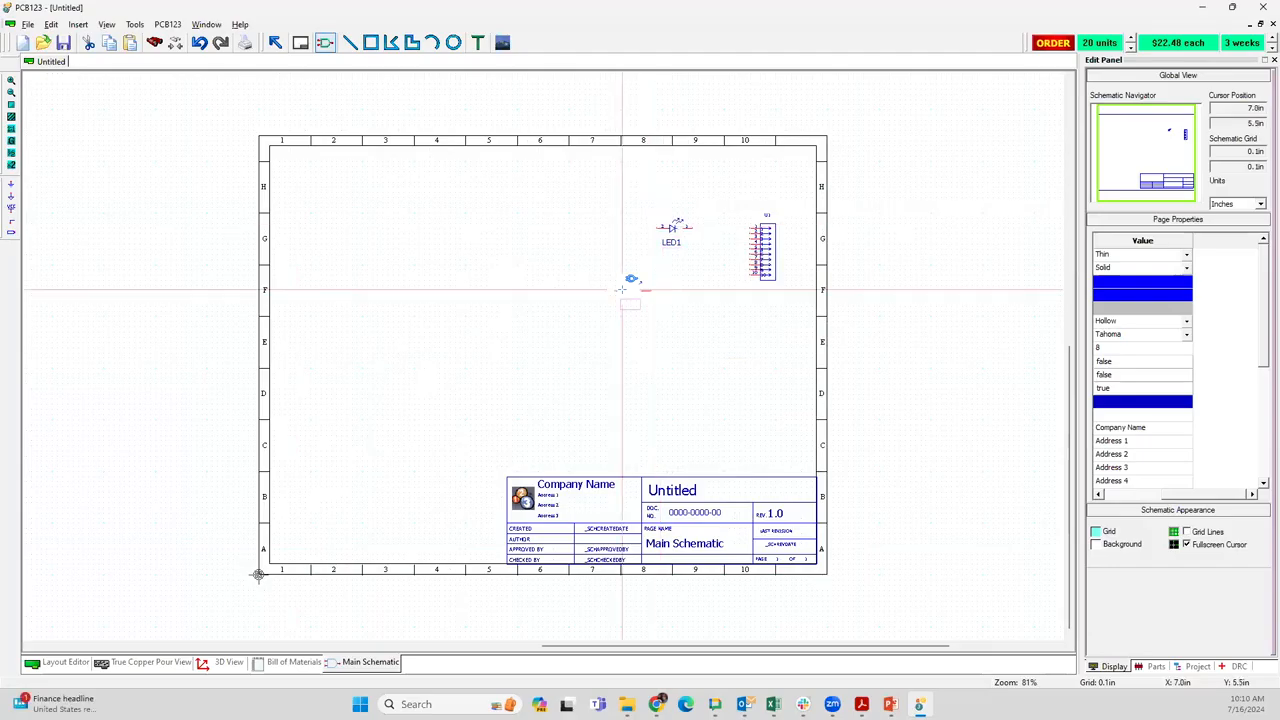
# Start adding another part and search the part library for RES 200K, refined to RES 200K 1206
pyautogui.click(622, 290)
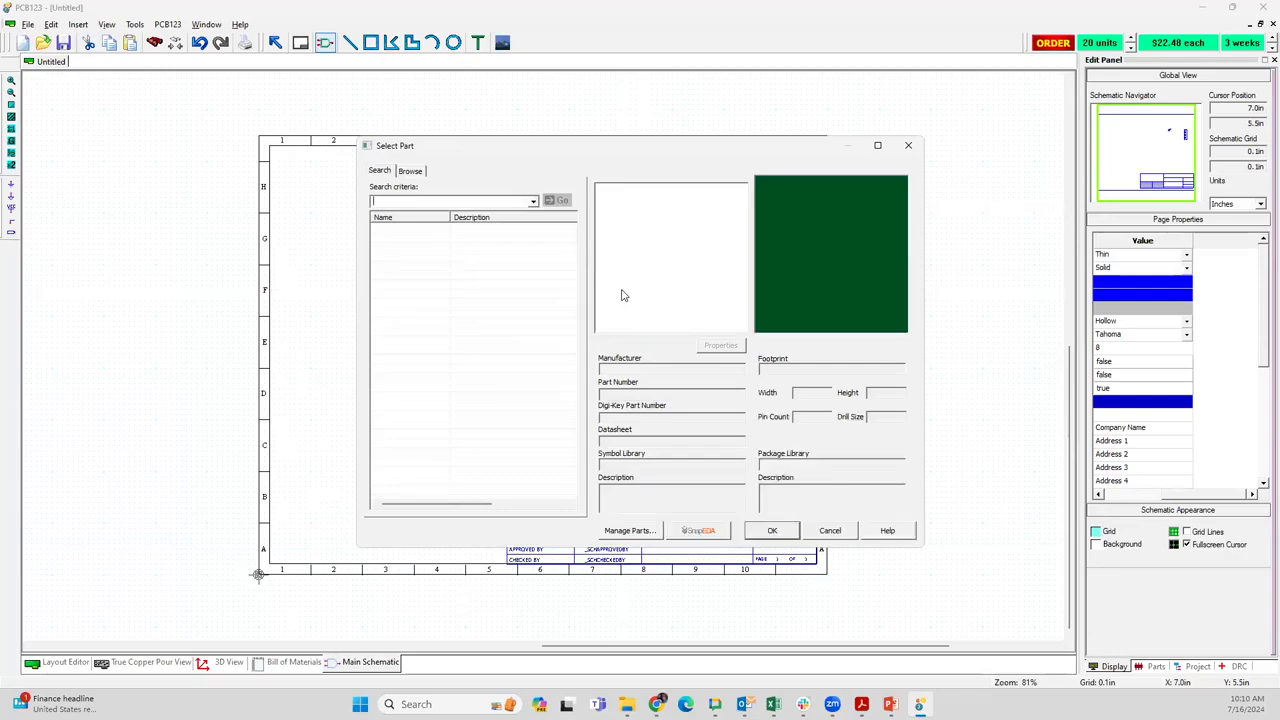
pyautogui.write('RES 20')
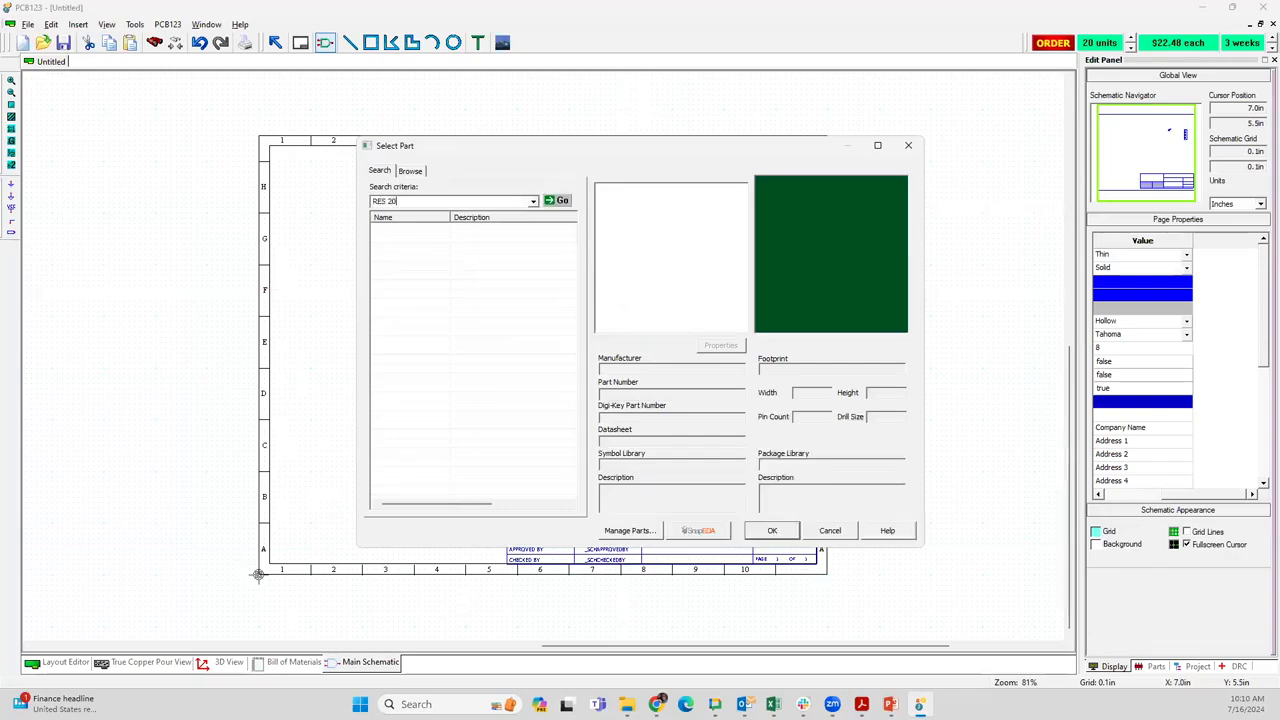
pyautogui.press('BackSpace')
pyautogui.write('00K')
pyautogui.press('Return')
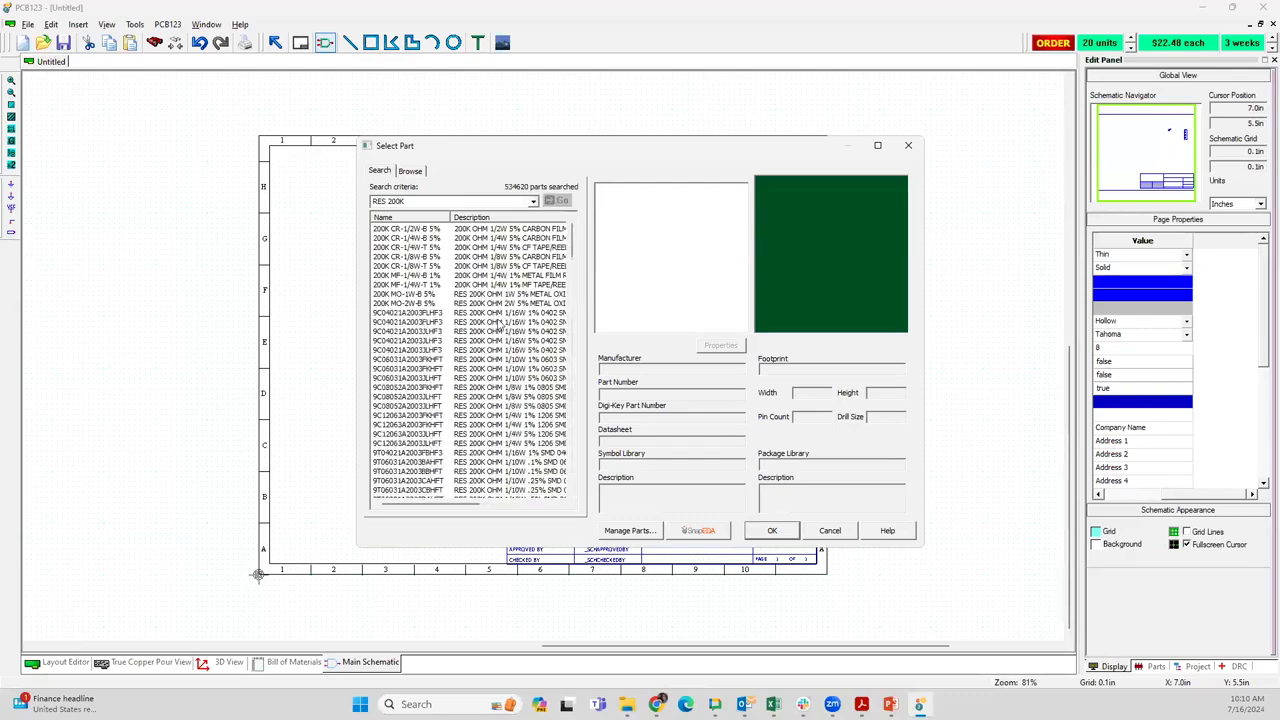
pyautogui.scroll(-1, 499, 330)
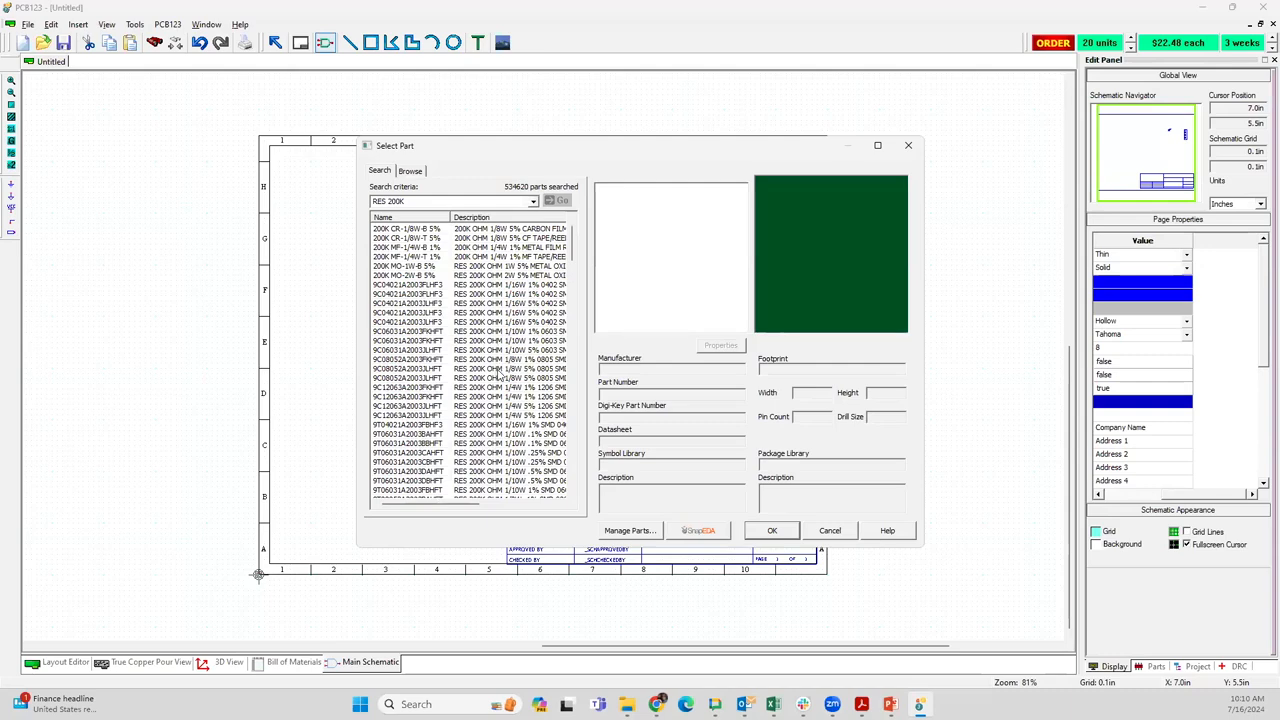
pyautogui.click(431, 201)
pyautogui.click(431, 201)
pyautogui.press('Return')
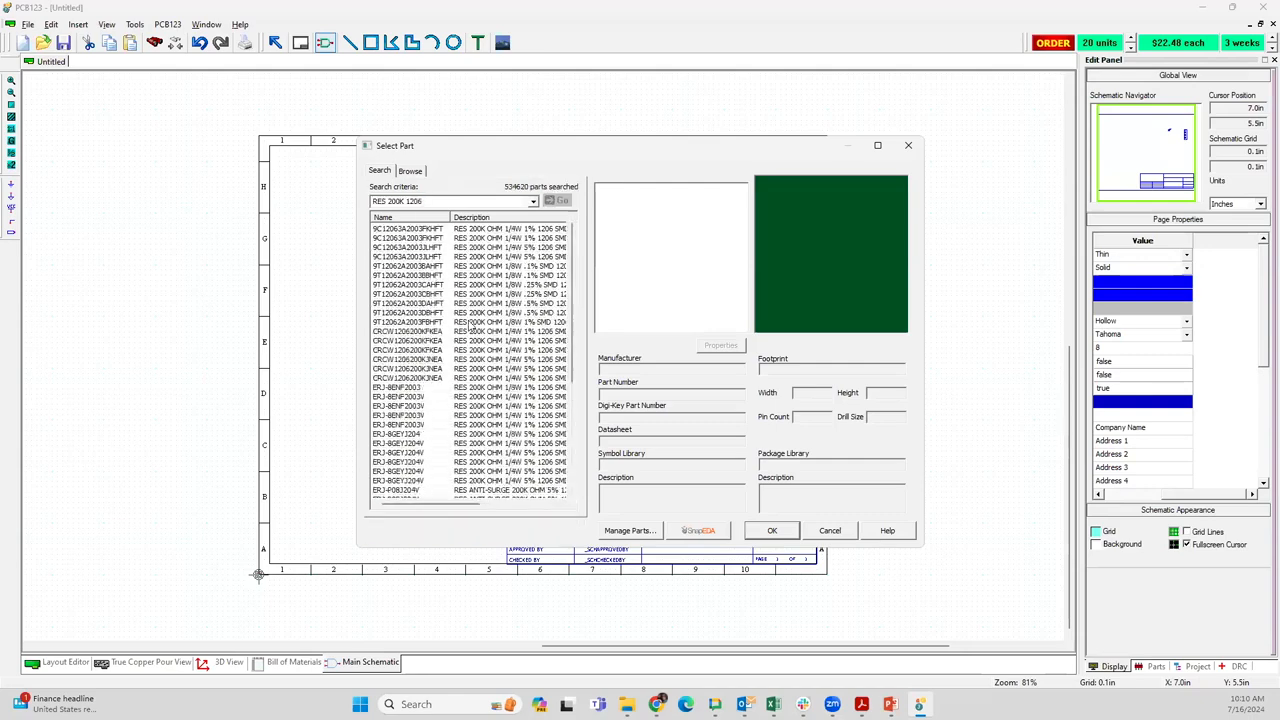
# Download the library for resistor 9C12063A2003JLHFT and place one to the left of the LED, ending part placement
pyautogui.click(490, 258)
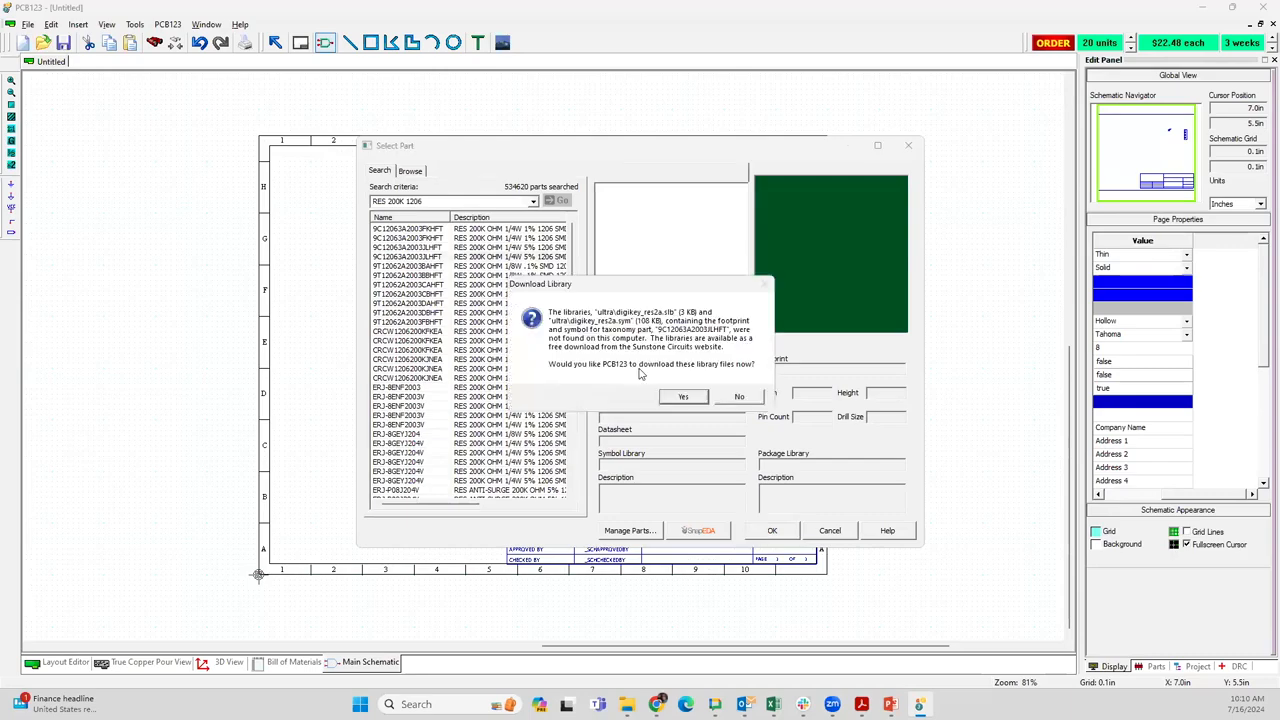
pyautogui.click(683, 396)
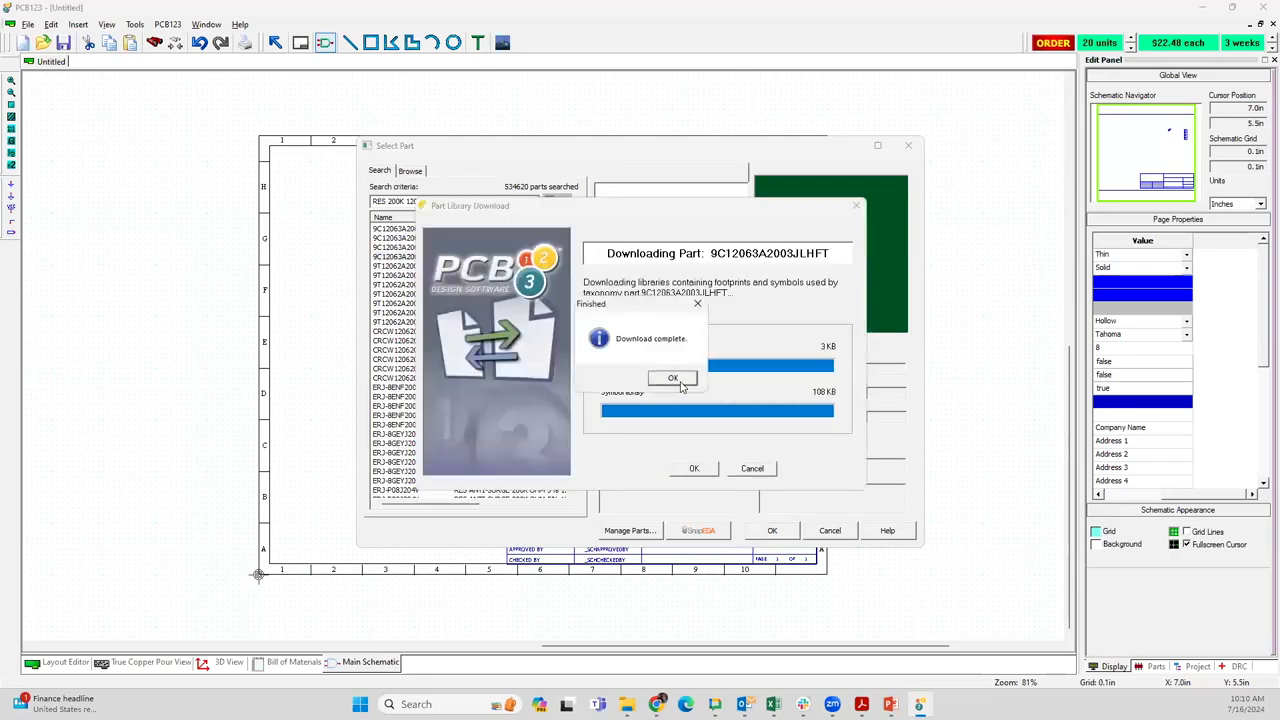
pyautogui.click(680, 382)
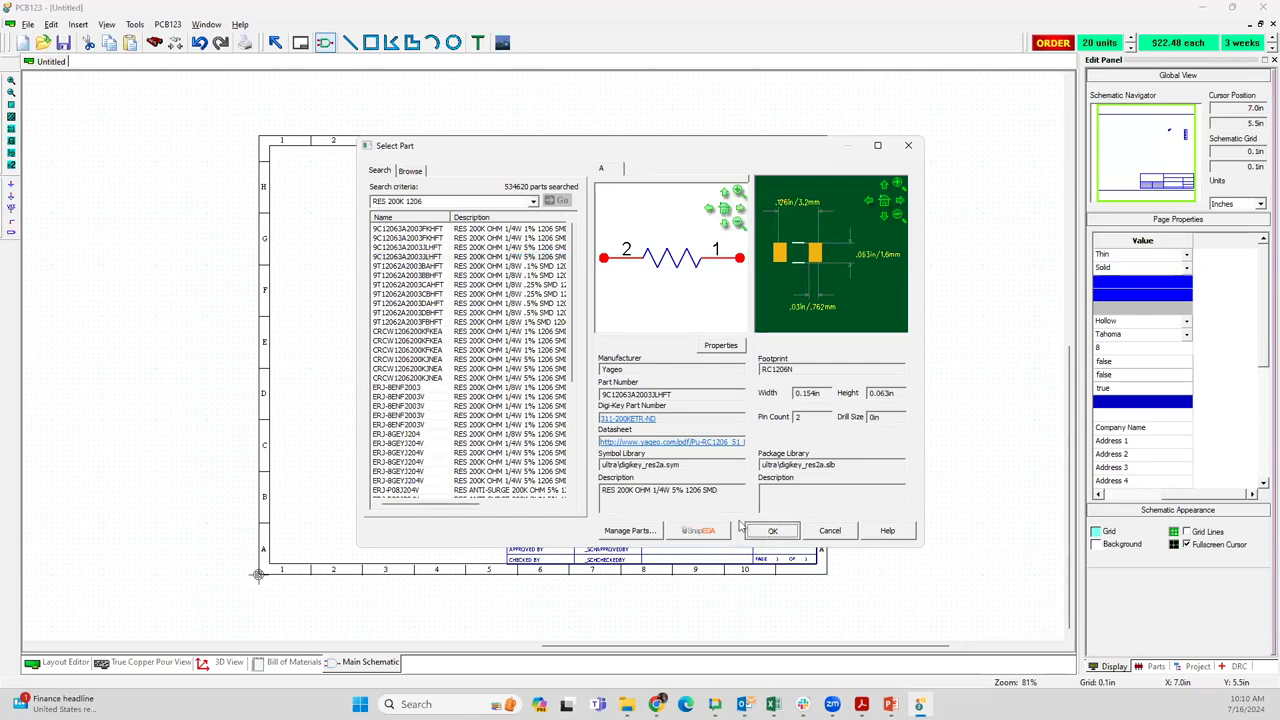
pyautogui.click(768, 531)
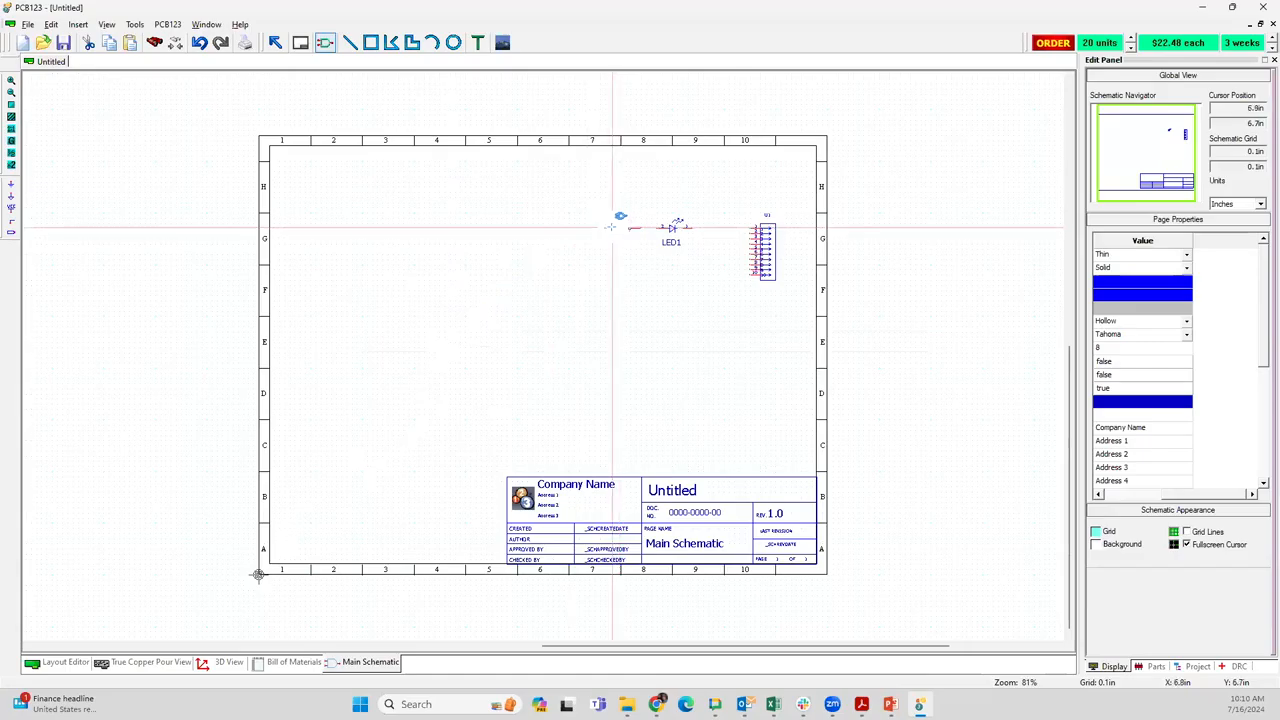
pyautogui.click(611, 227)
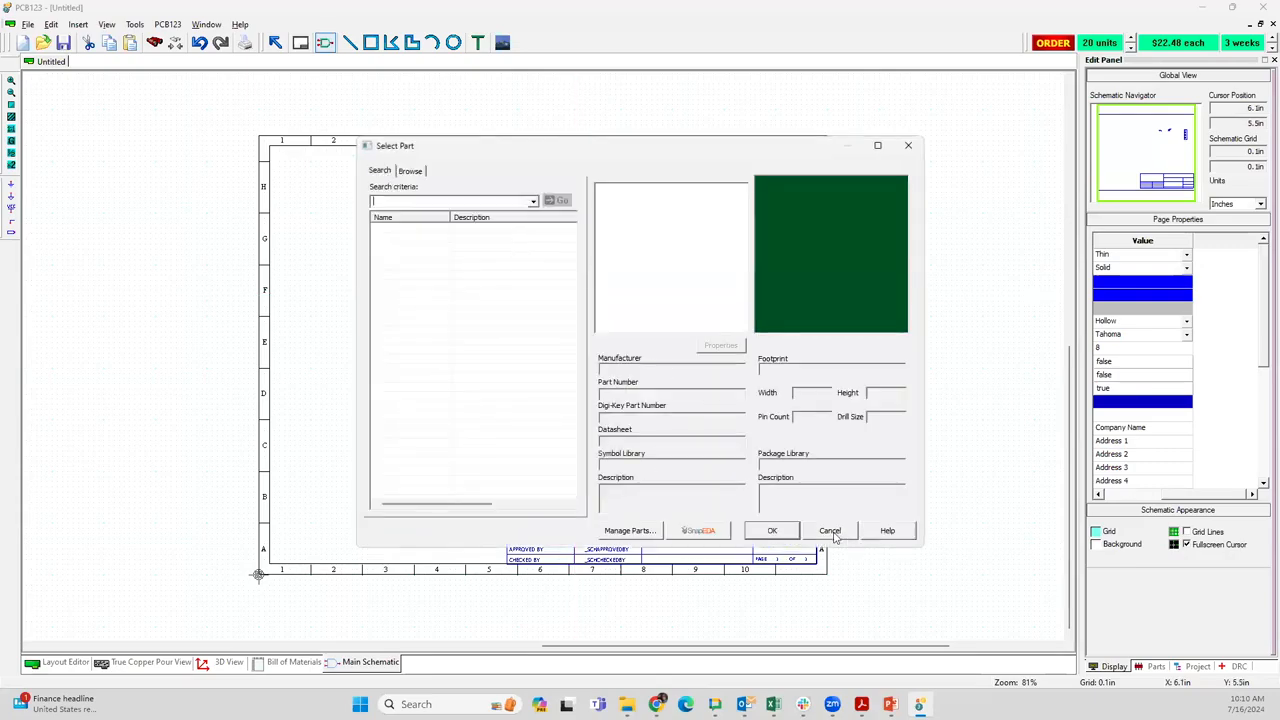
pyautogui.click(832, 531)
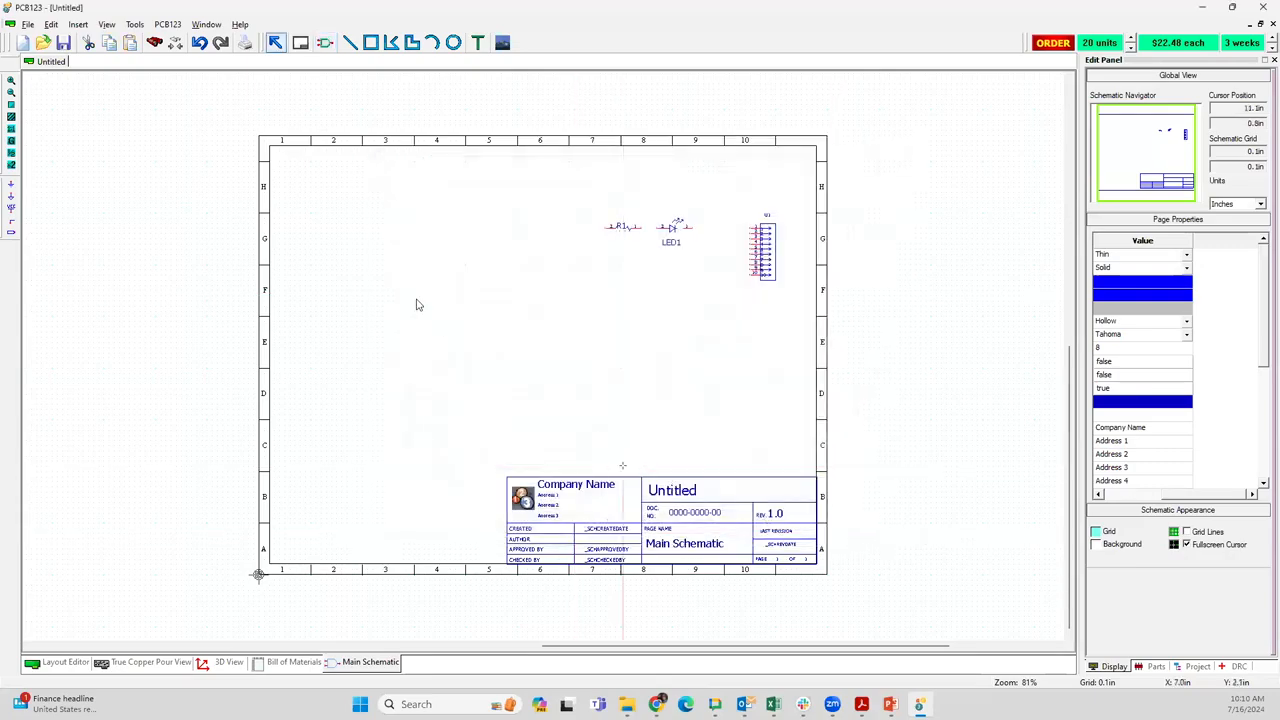
# Place a +5V power port above and left of the resistor and an AGND ground port below it
pyautogui.click(11, 208)
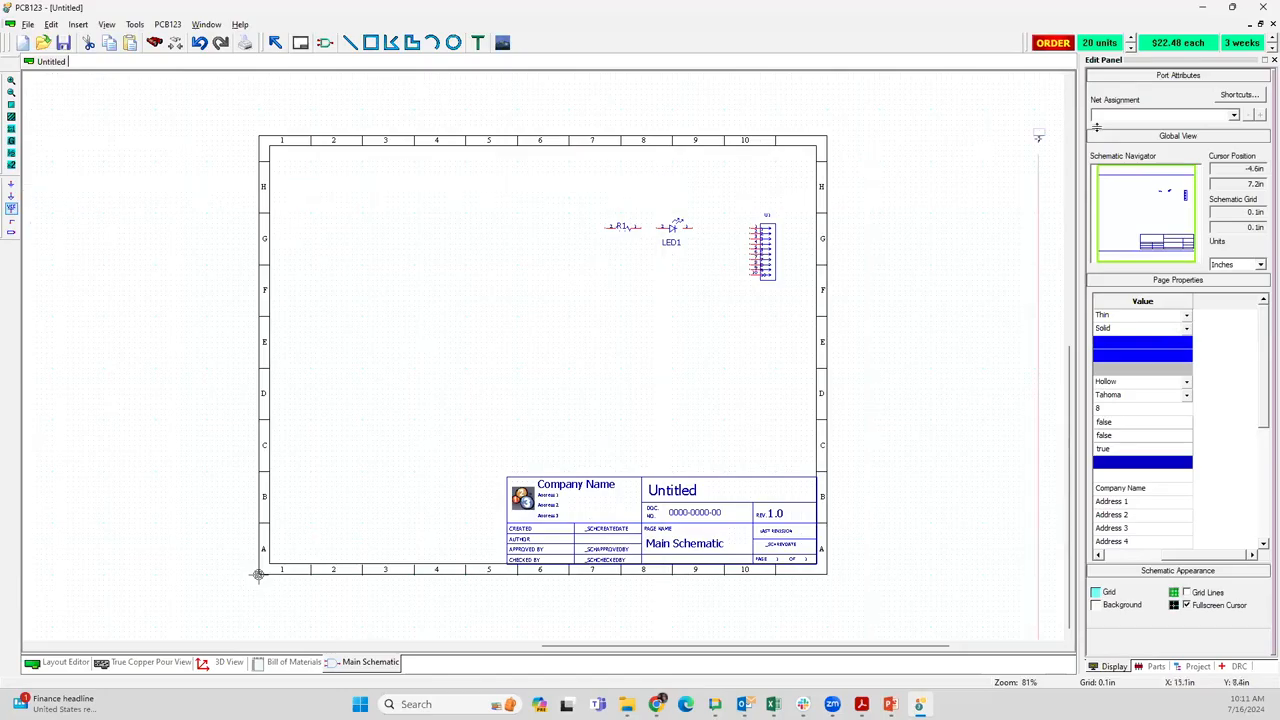
pyautogui.click(1228, 116)
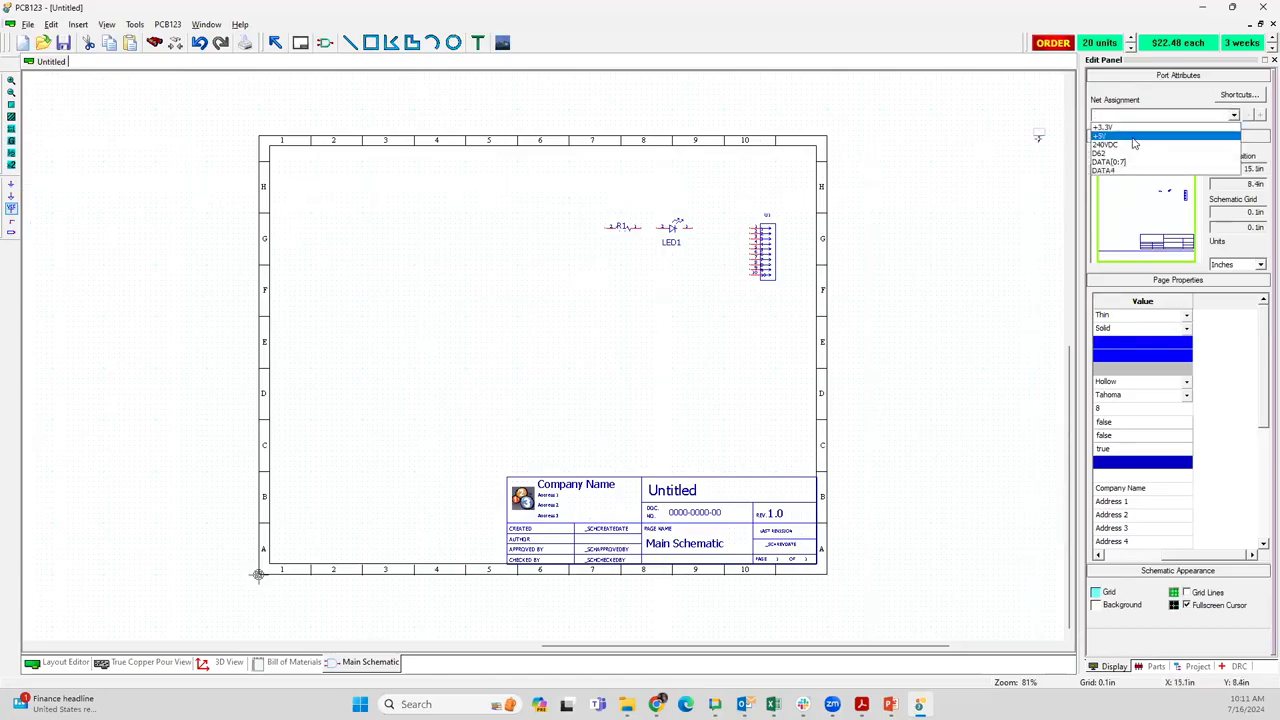
pyautogui.click(1134, 144)
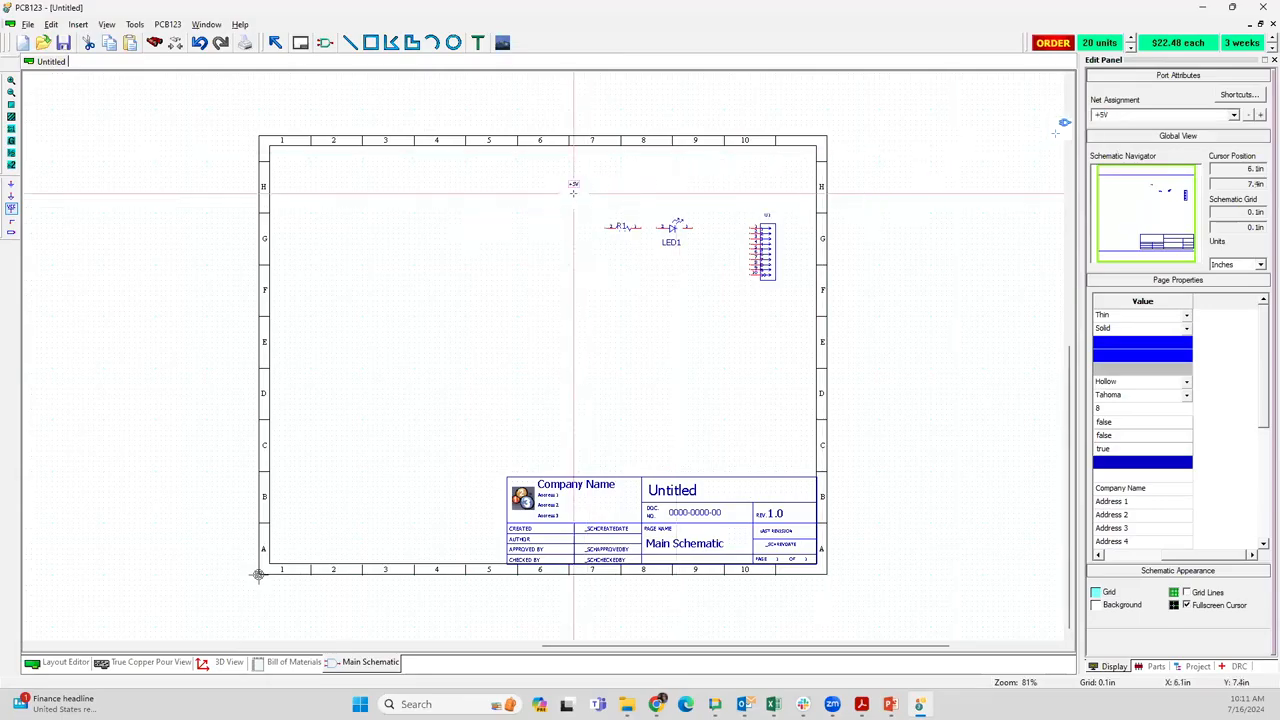
pyautogui.click(11, 184)
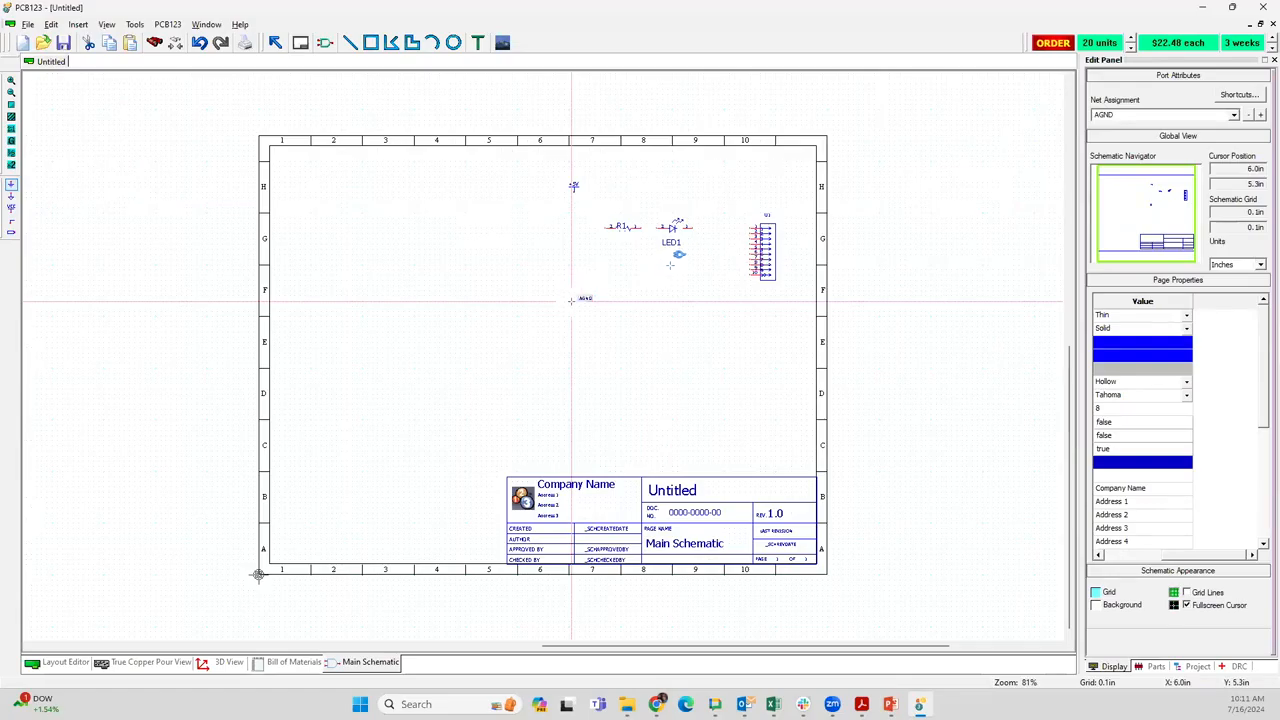
pyautogui.press('Escape')
# Duplicate the resistor and LED pair directly below the original and move the R1 and R2 labels above their symbols
pyautogui.scroll(1, 692, 256)
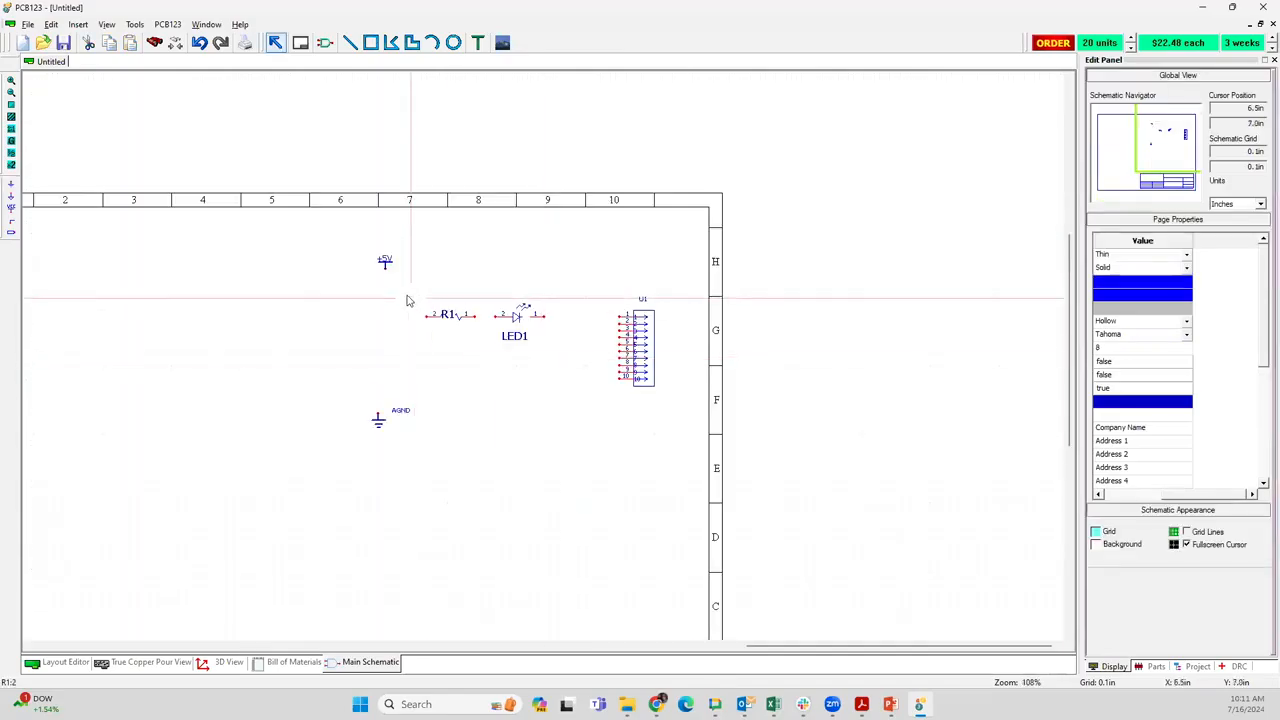
pyautogui.moveTo(406, 297); pyautogui.dragTo(551, 365)
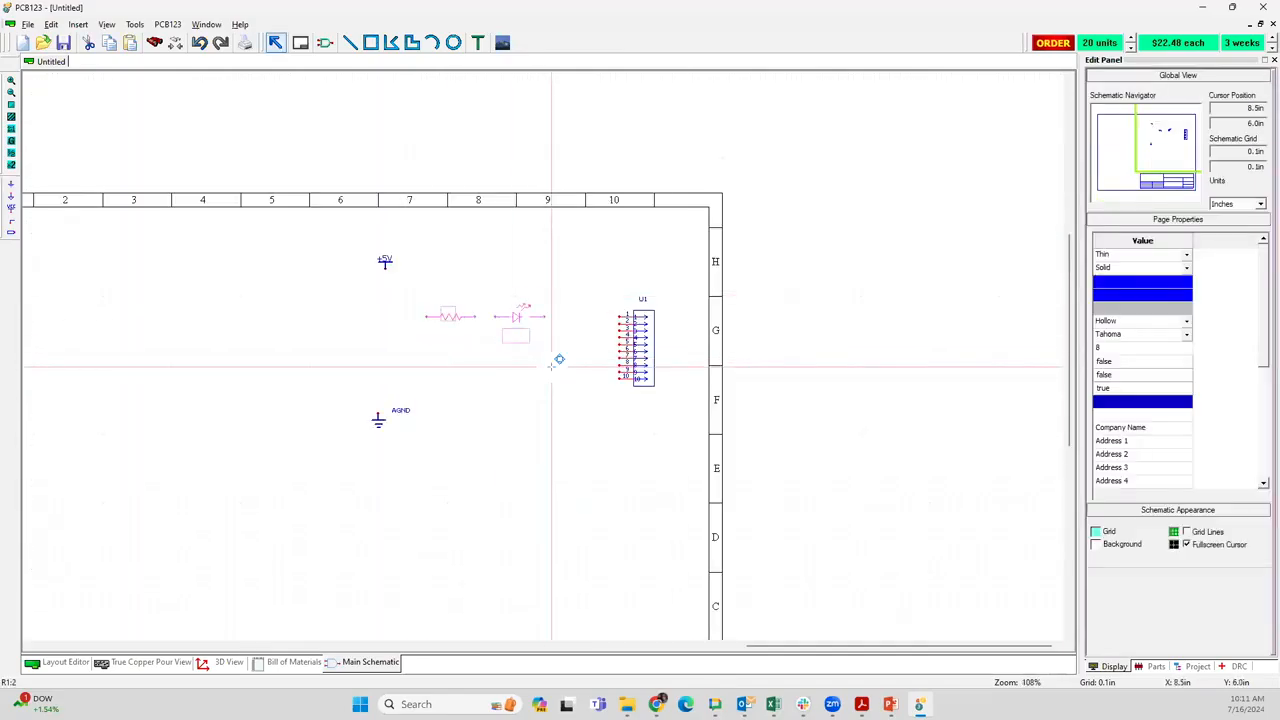
pyautogui.hotkey('ctrl', 'c')
pyautogui.hotkey('ctrl', 'v')
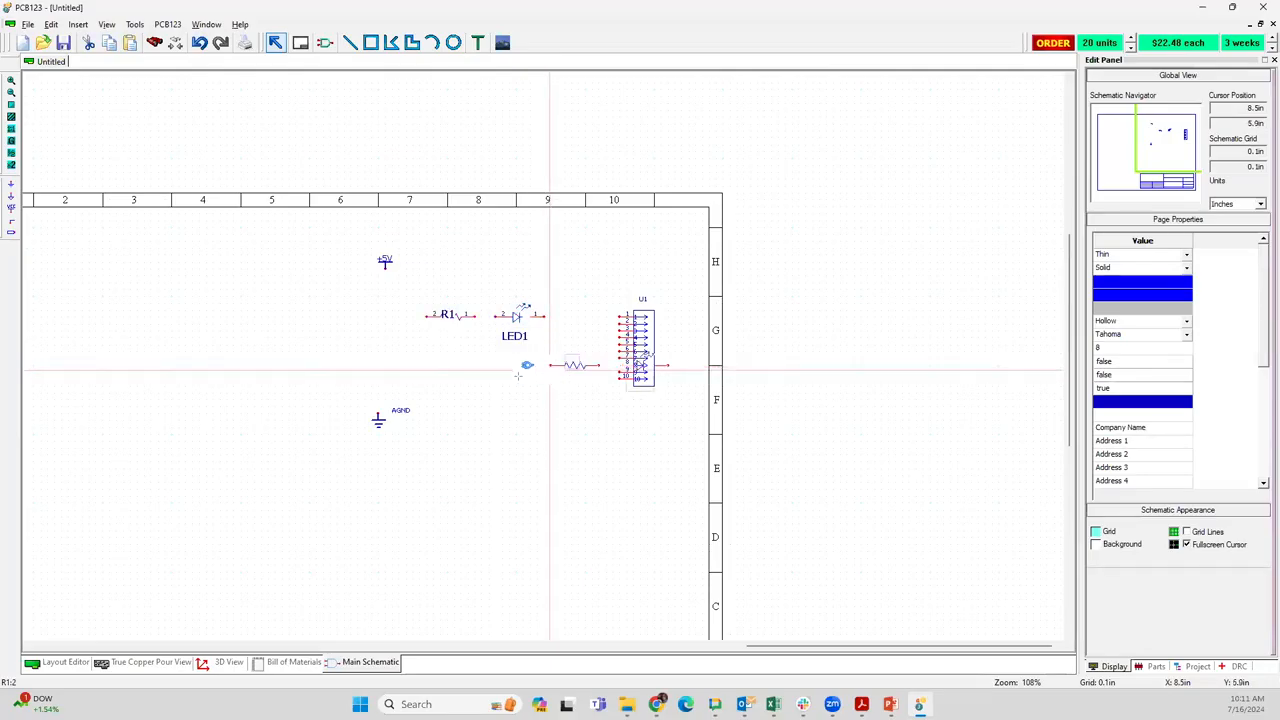
pyautogui.click(429, 366)
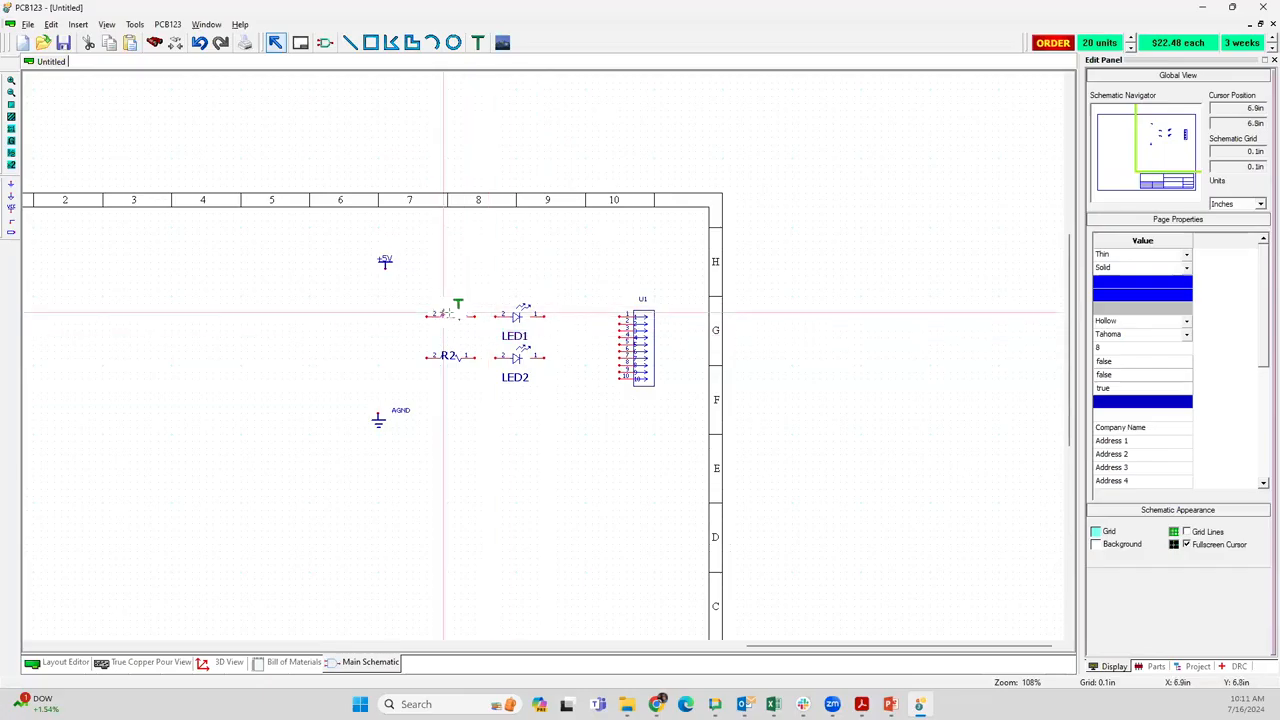
pyautogui.moveTo(449, 313); pyautogui.dragTo(450, 305)
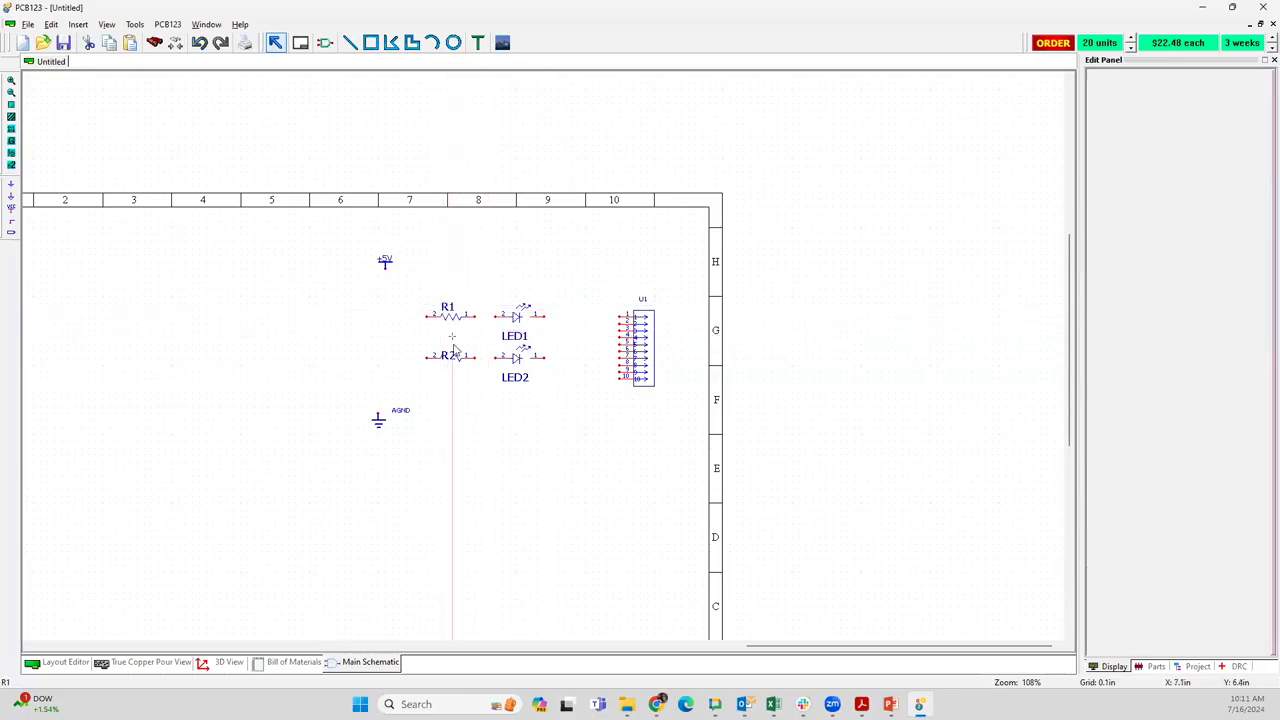
pyautogui.moveTo(452, 351); pyautogui.dragTo(452, 344)
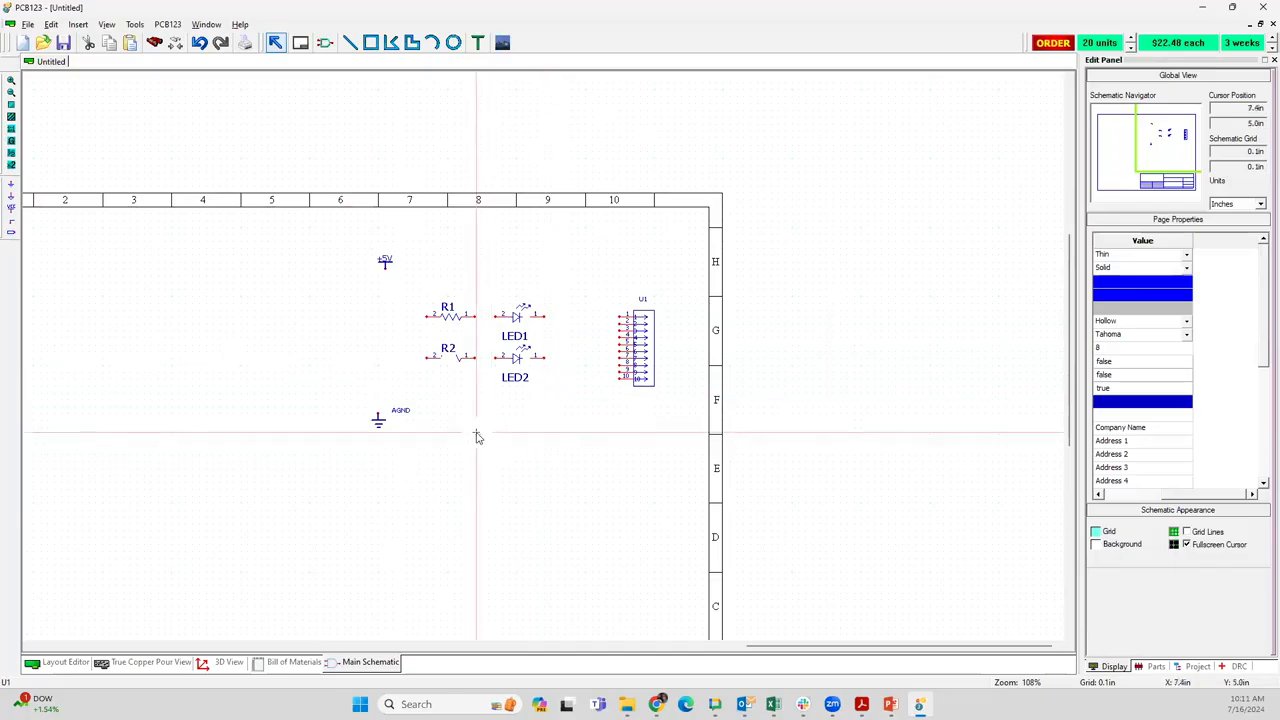
# Open the bill of materials and update the pricing for its parts
pyautogui.click(289, 664)
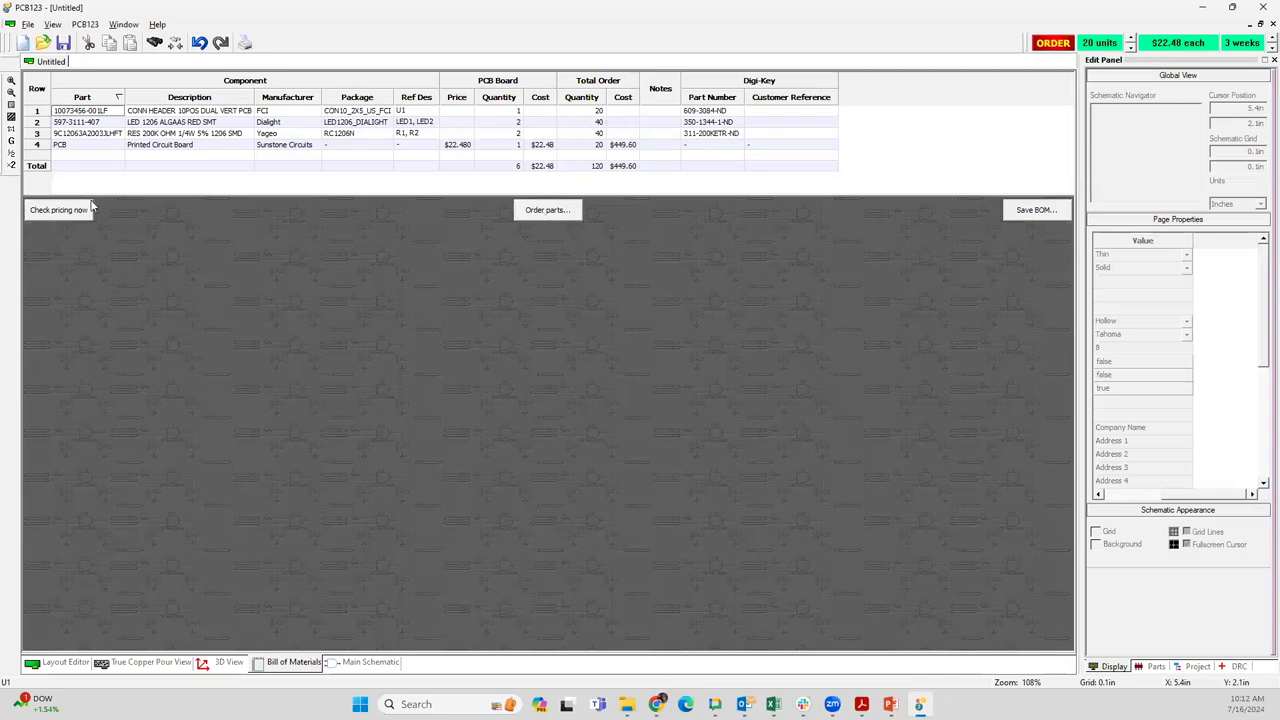
pyautogui.click(50, 210)
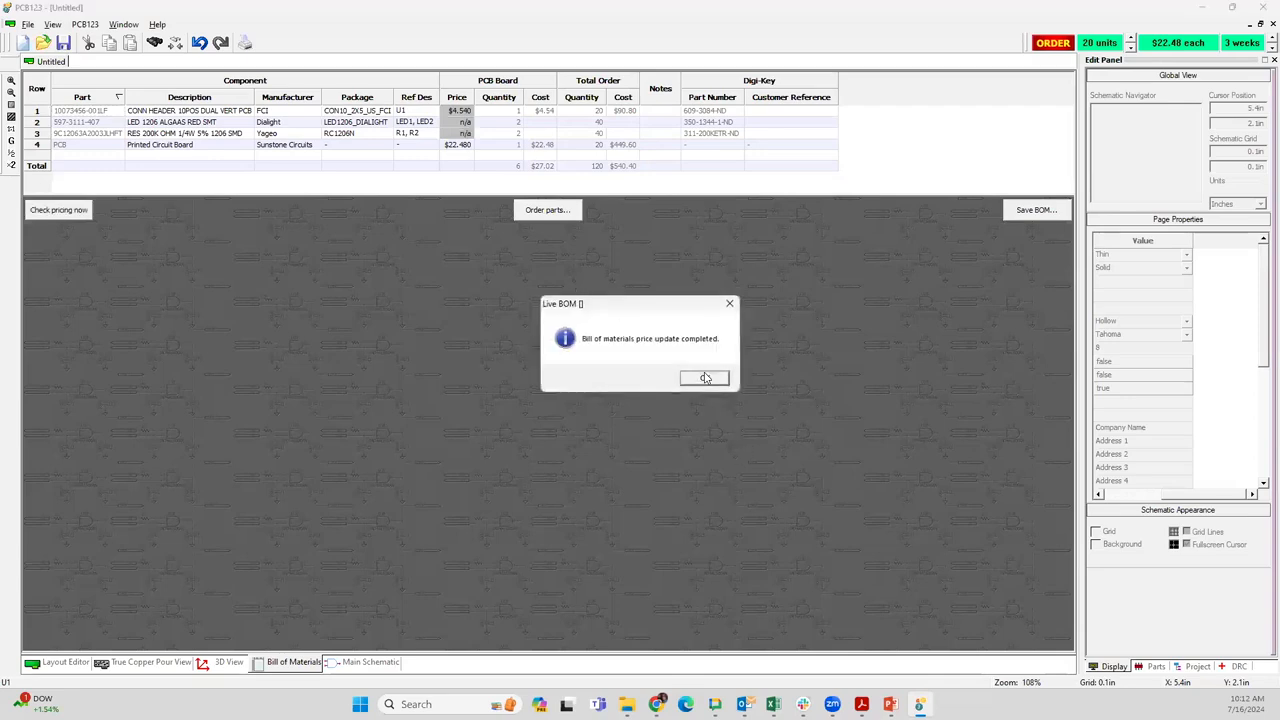
pyautogui.click(706, 380)
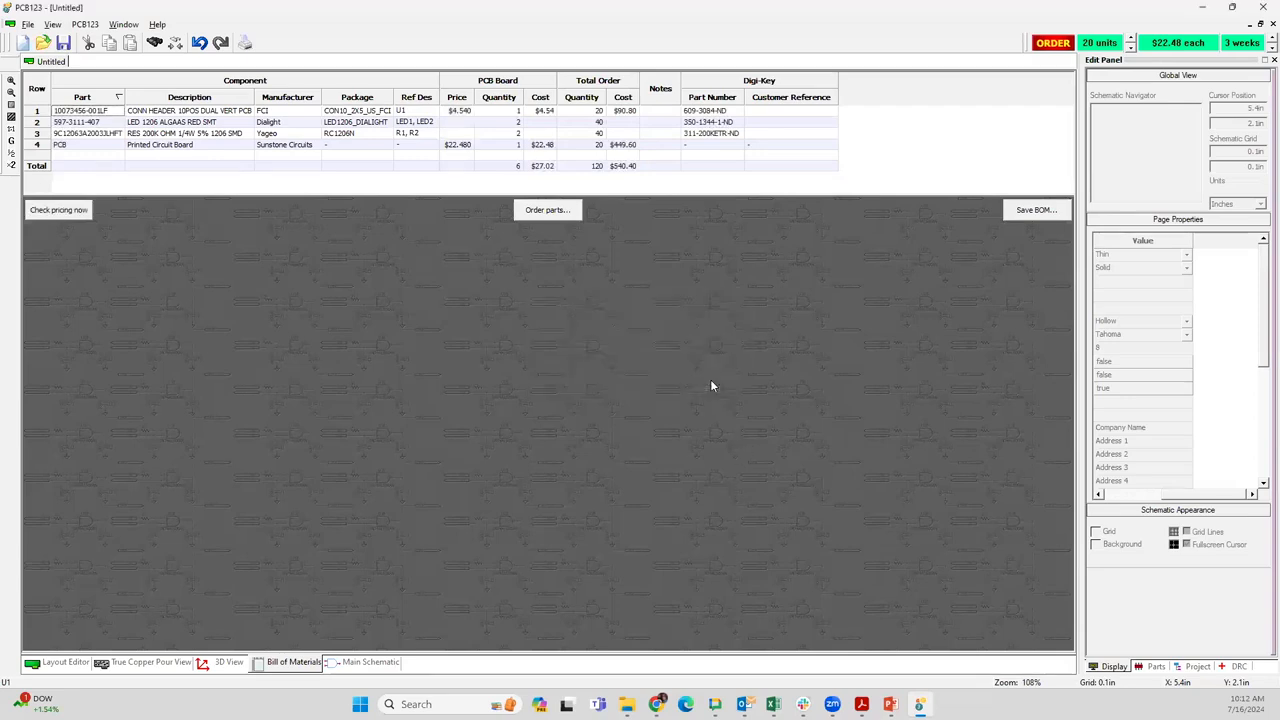
# Return to the main schematic and move the AGND ground port about 0.1 in right, in line with the +5V port
pyautogui.click(383, 663)
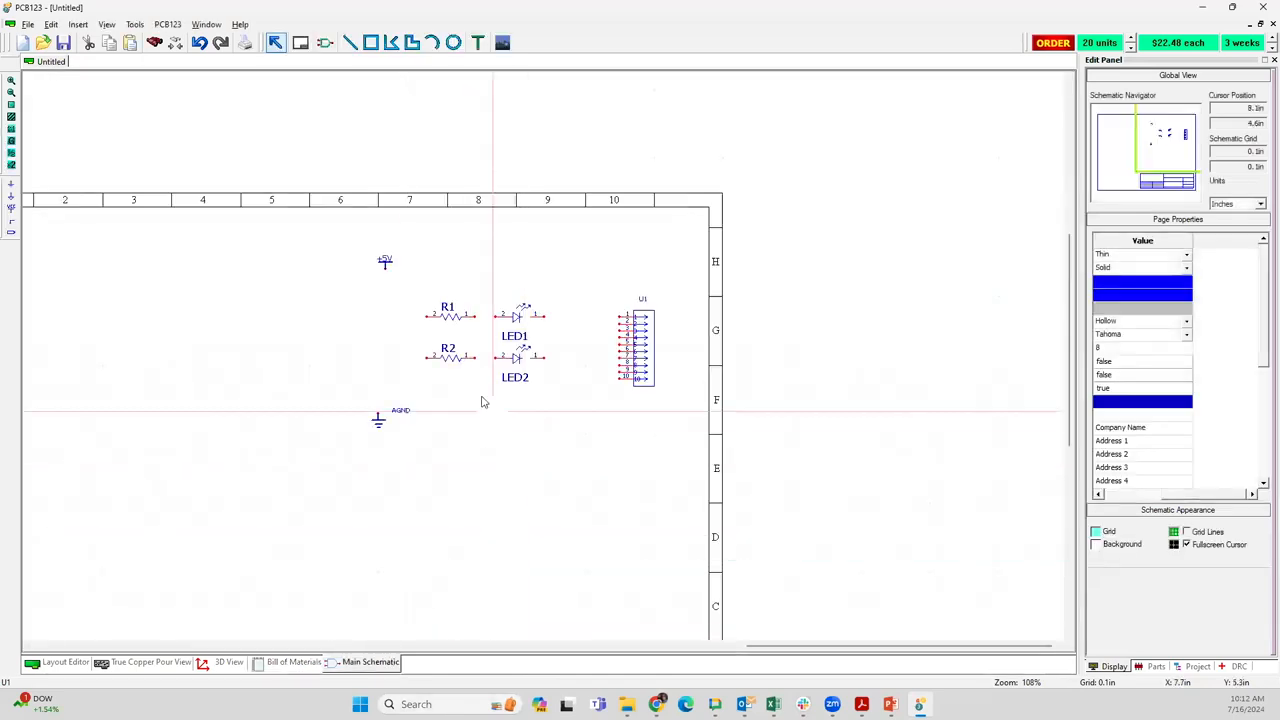
pyautogui.scroll(3, 551, 366)
pyautogui.scroll(-1, 541, 358)
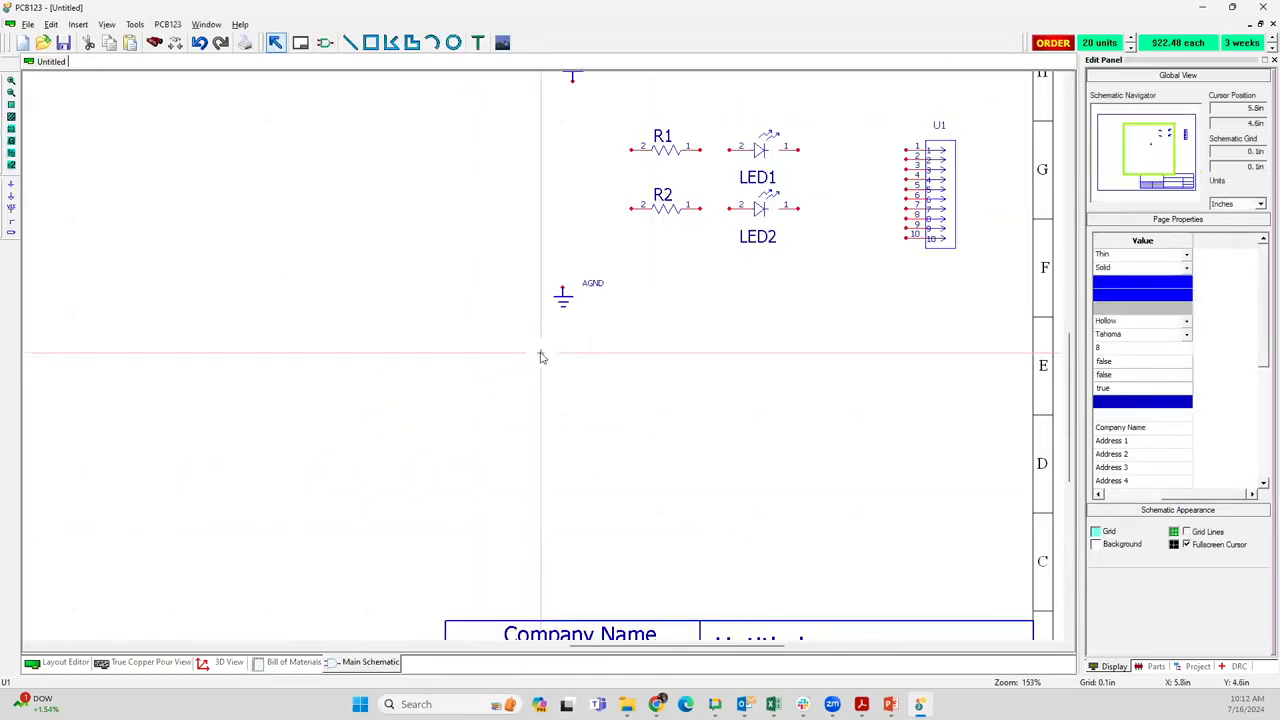
pyautogui.scroll(-2, 540, 357)
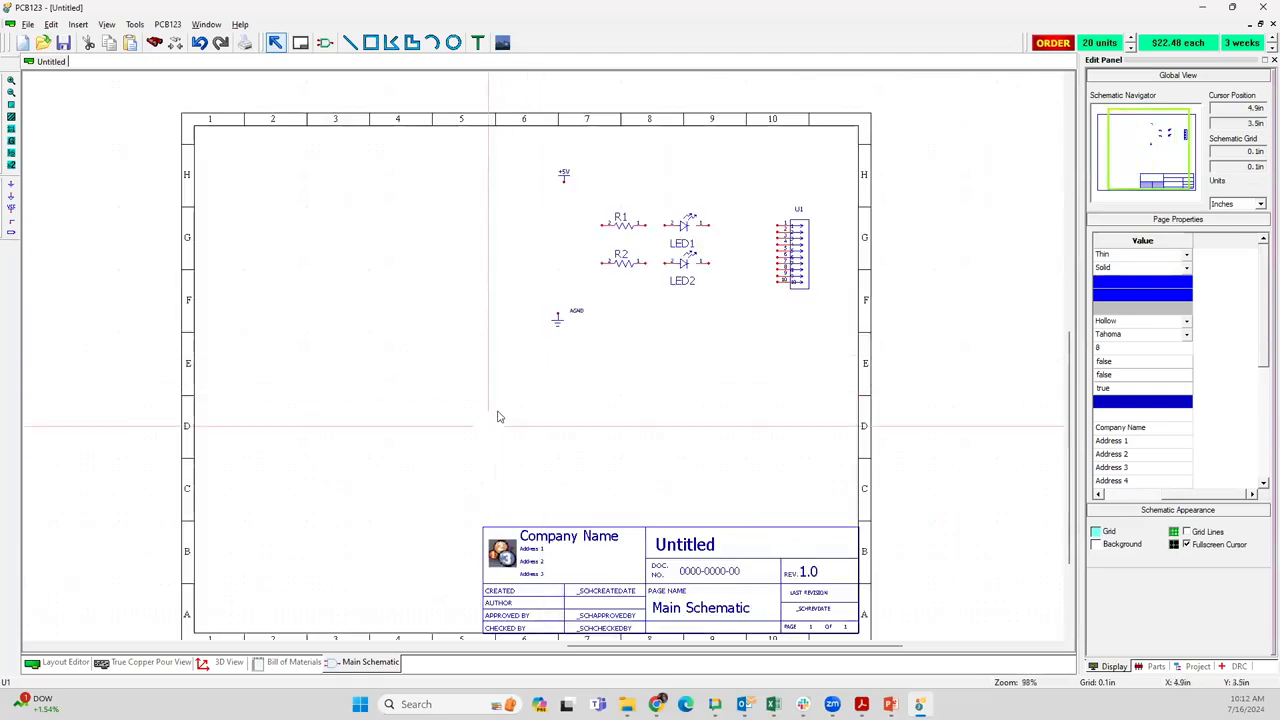
pyautogui.scroll(-1, 499, 385)
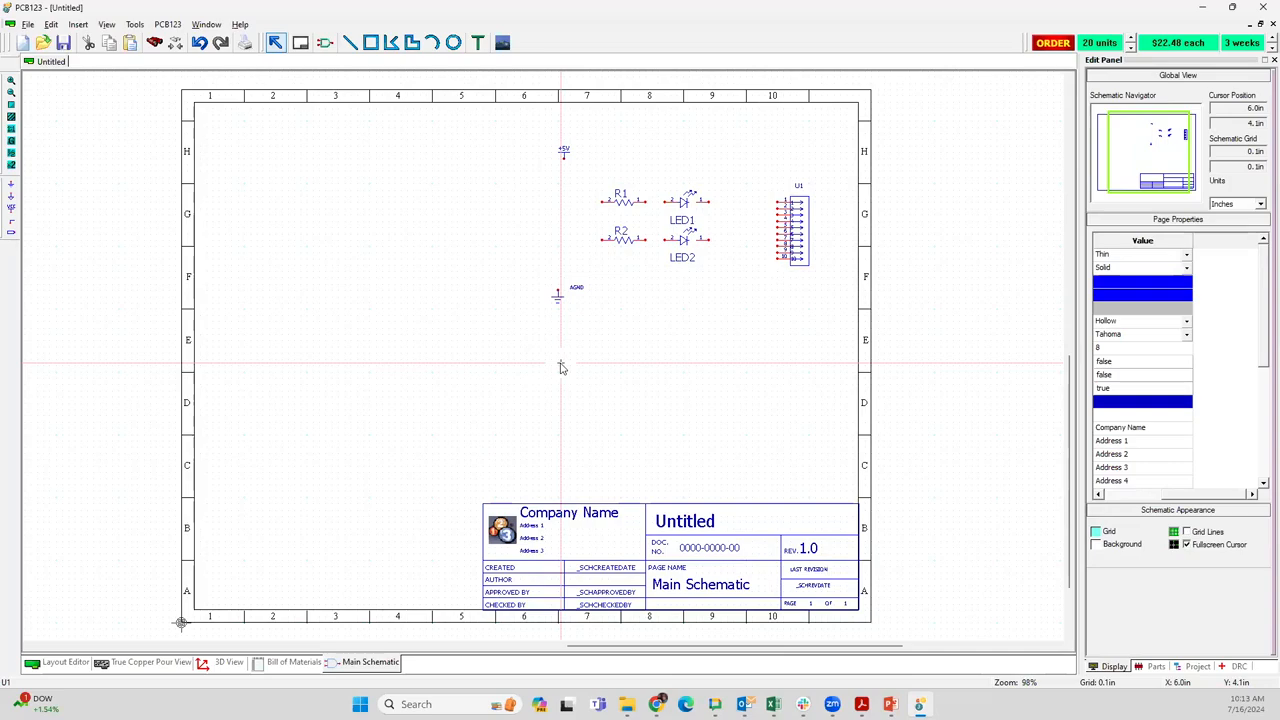
pyautogui.click(568, 288)
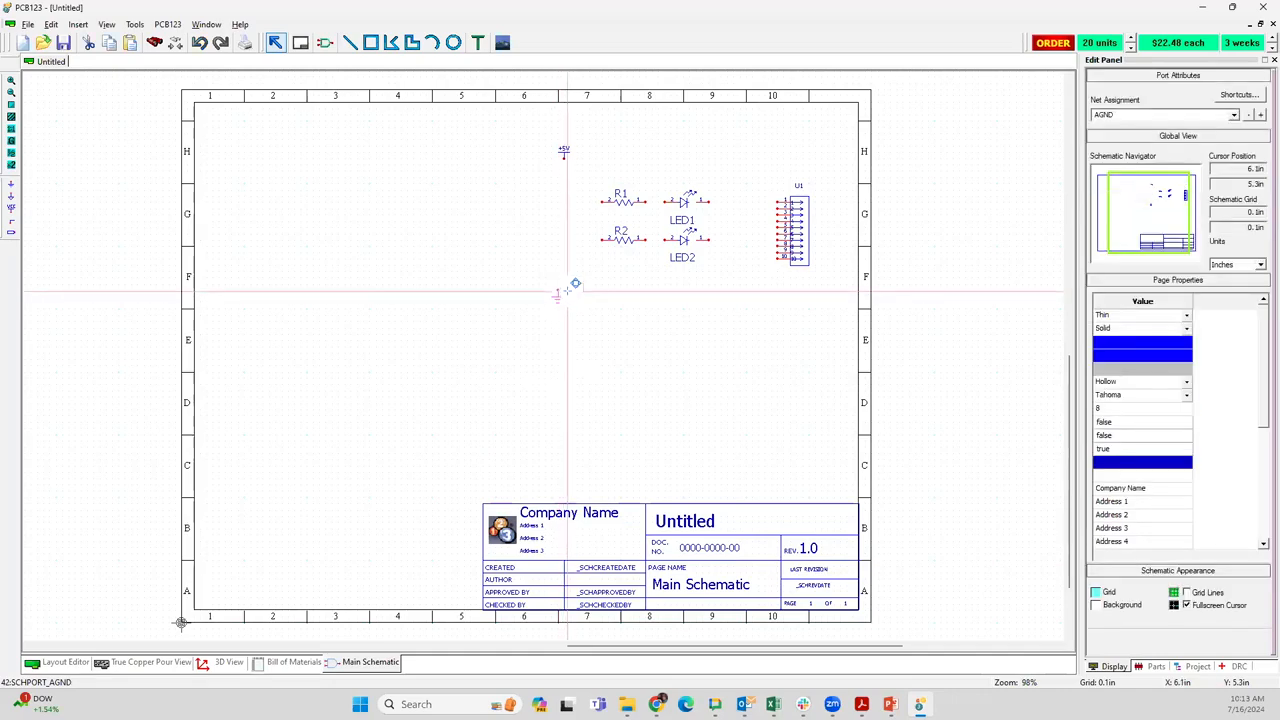
pyautogui.click(580, 280)
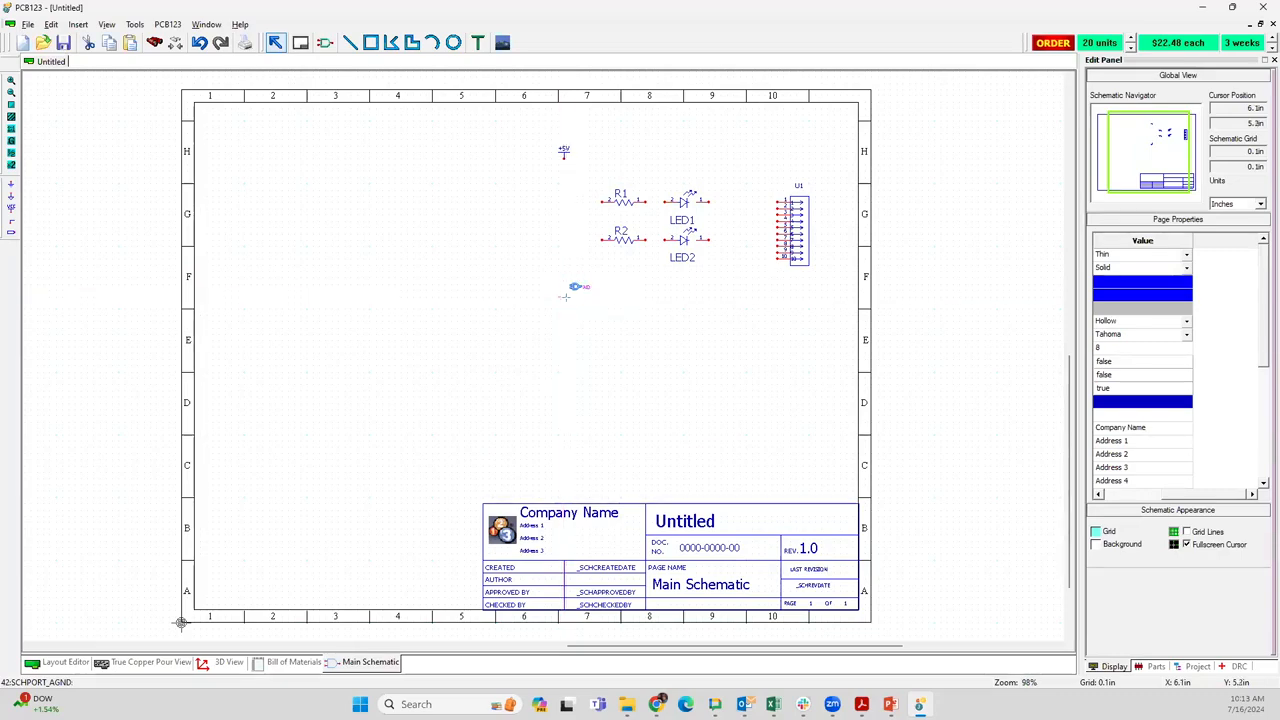
# Move the AGND ground port about 0.5 in left and bring it back in line below the +5V port
pyautogui.moveTo(578, 289); pyautogui.dragTo(532, 292)
pyautogui.click(550, 210)
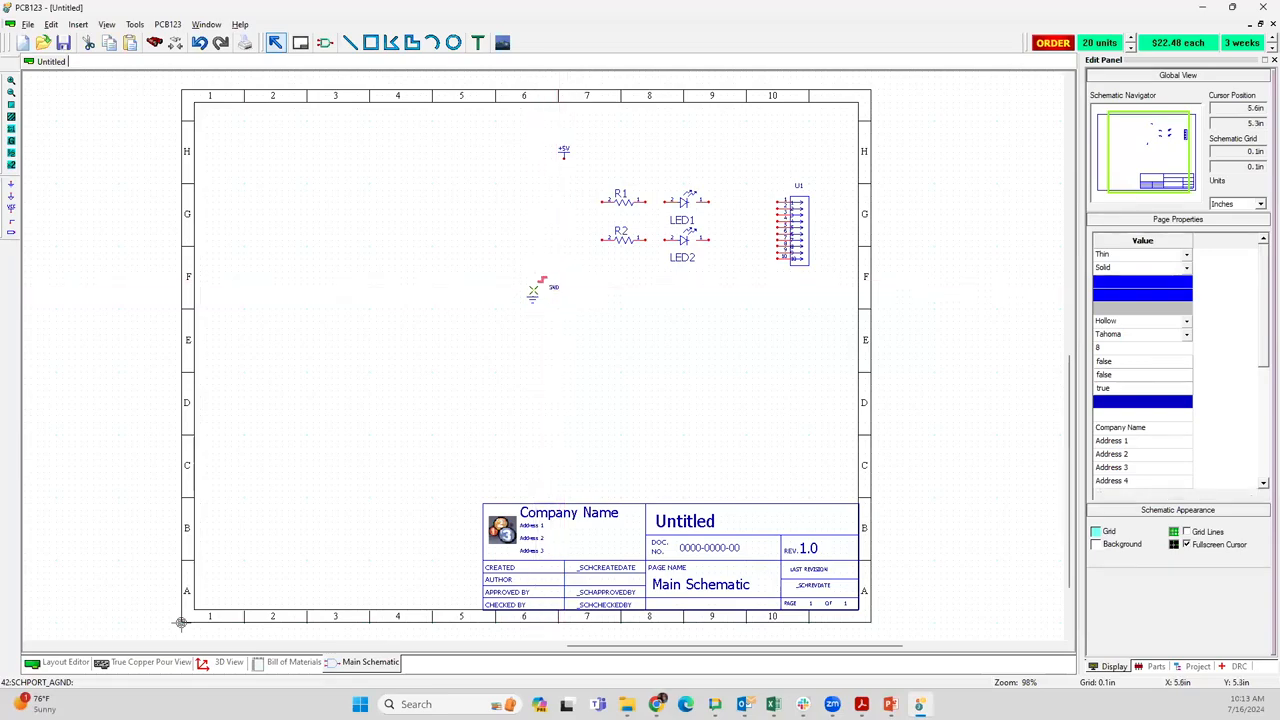
pyautogui.click(535, 296)
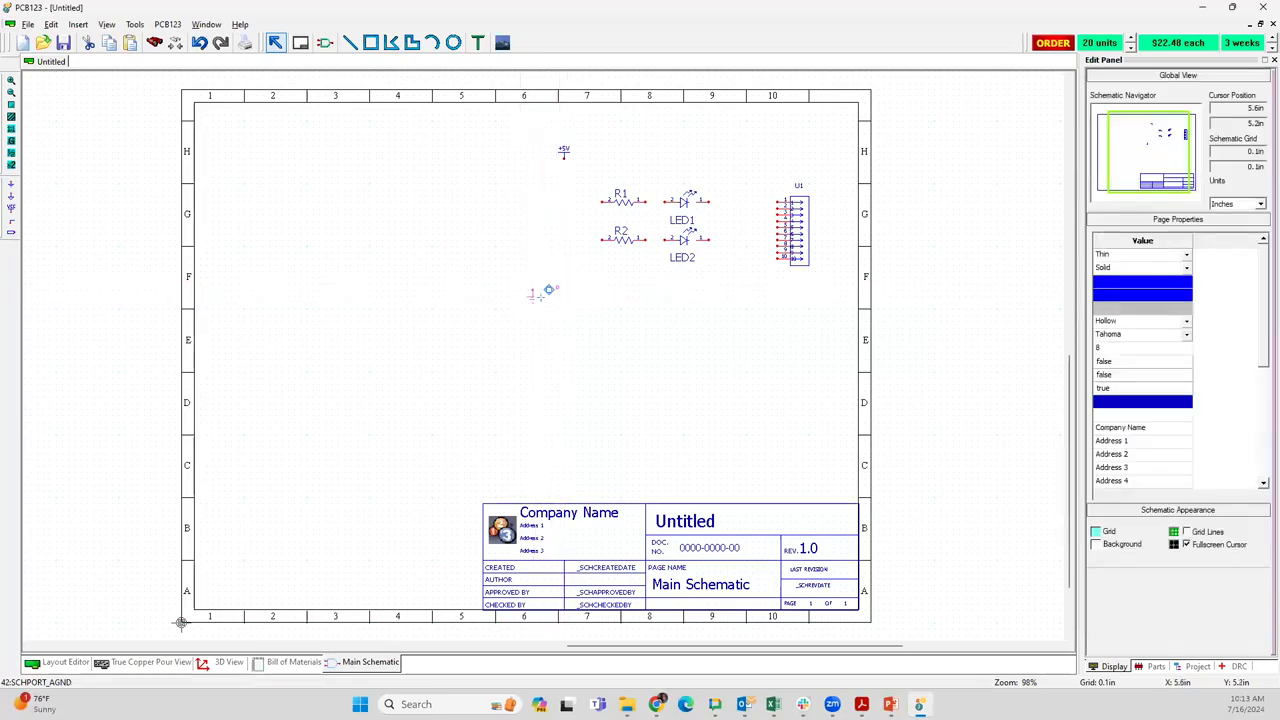
pyautogui.moveTo(537, 295); pyautogui.dragTo(562, 291)
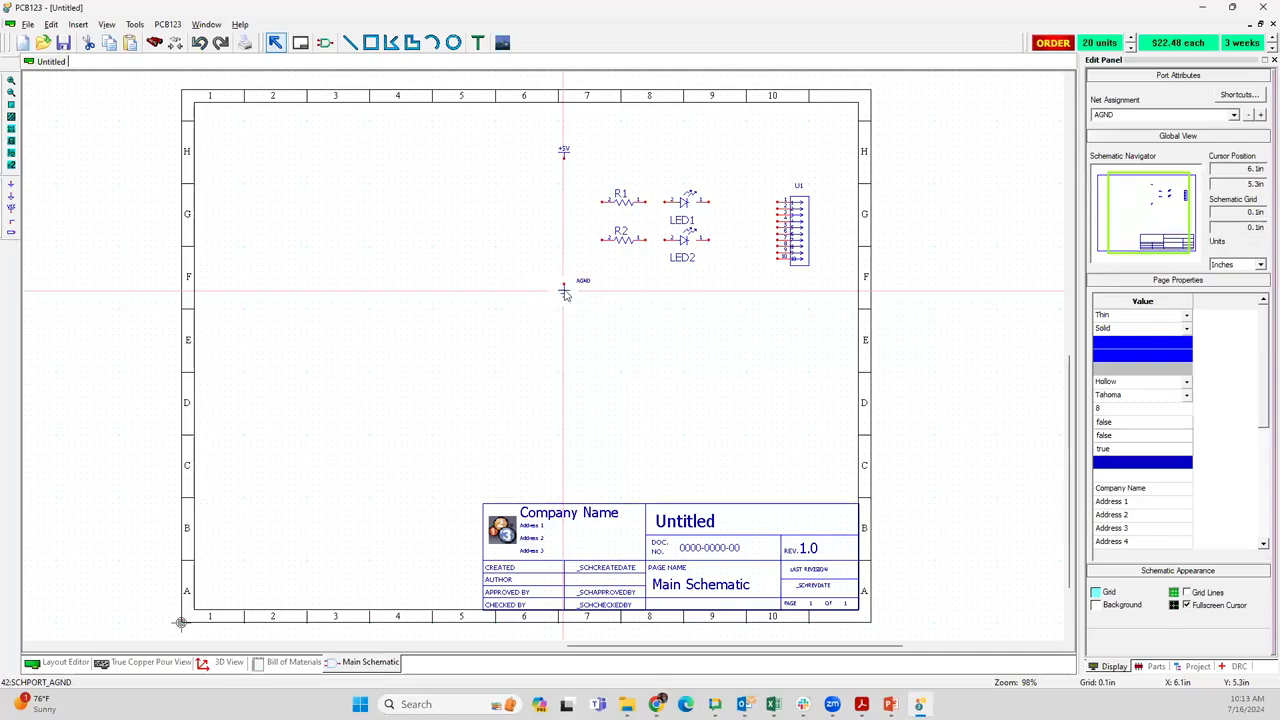
pyautogui.click(529, 292)
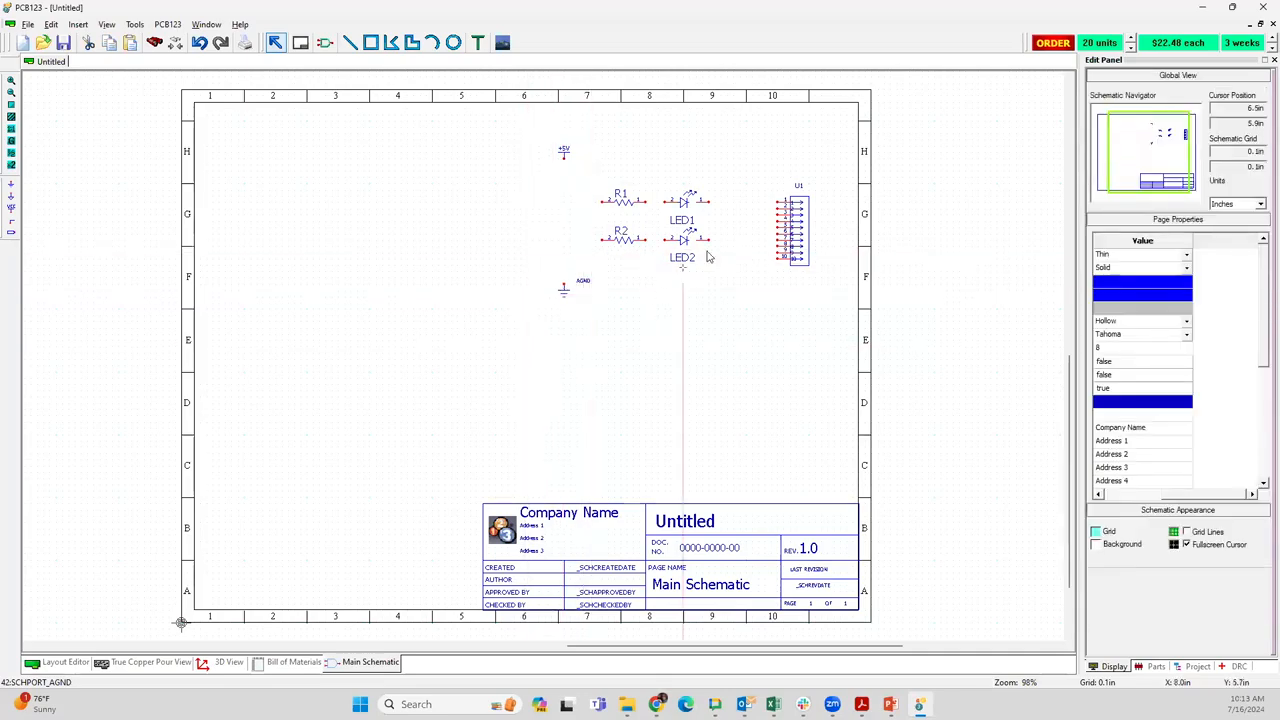
# Wire +5V through R1 and LED1 to U1 pin 2, and through R2 and LED2 to U1 pin 7
pyautogui.scroll(3, 795, 215)
pyautogui.moveTo(470, 454); pyautogui.dragTo(471, 428)
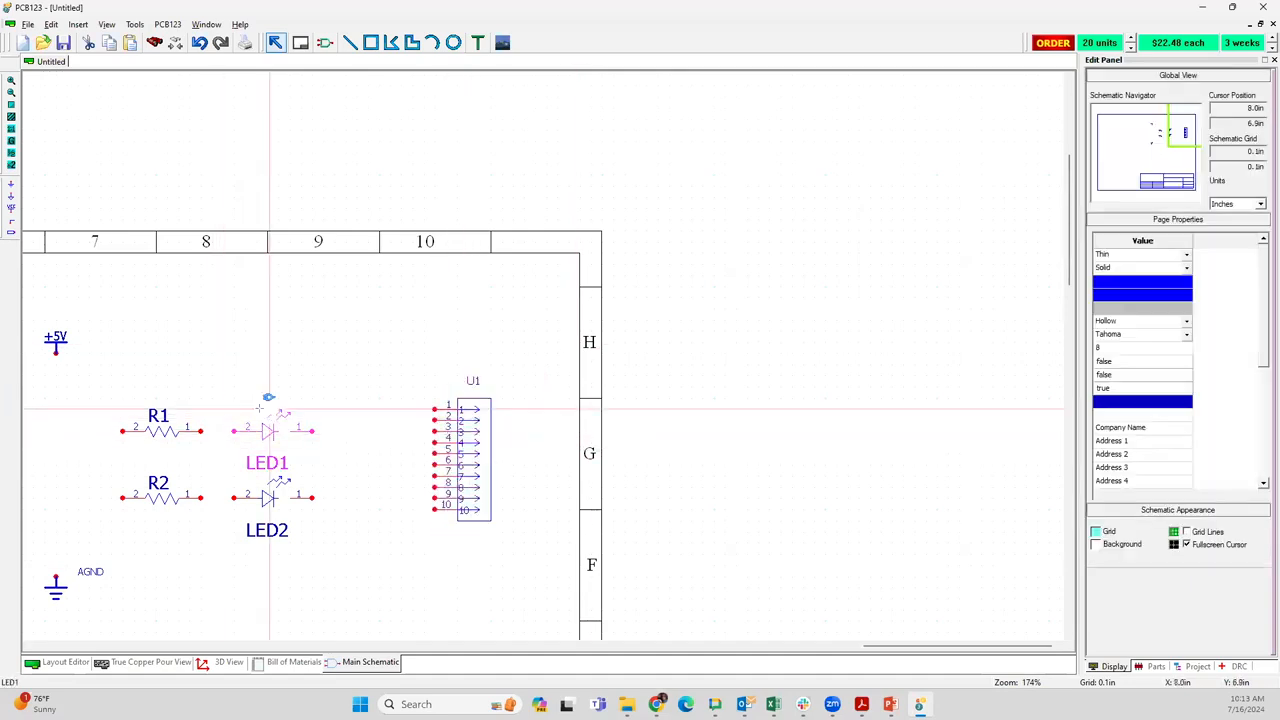
pyautogui.moveTo(56, 348); pyautogui.dragTo(122, 430)
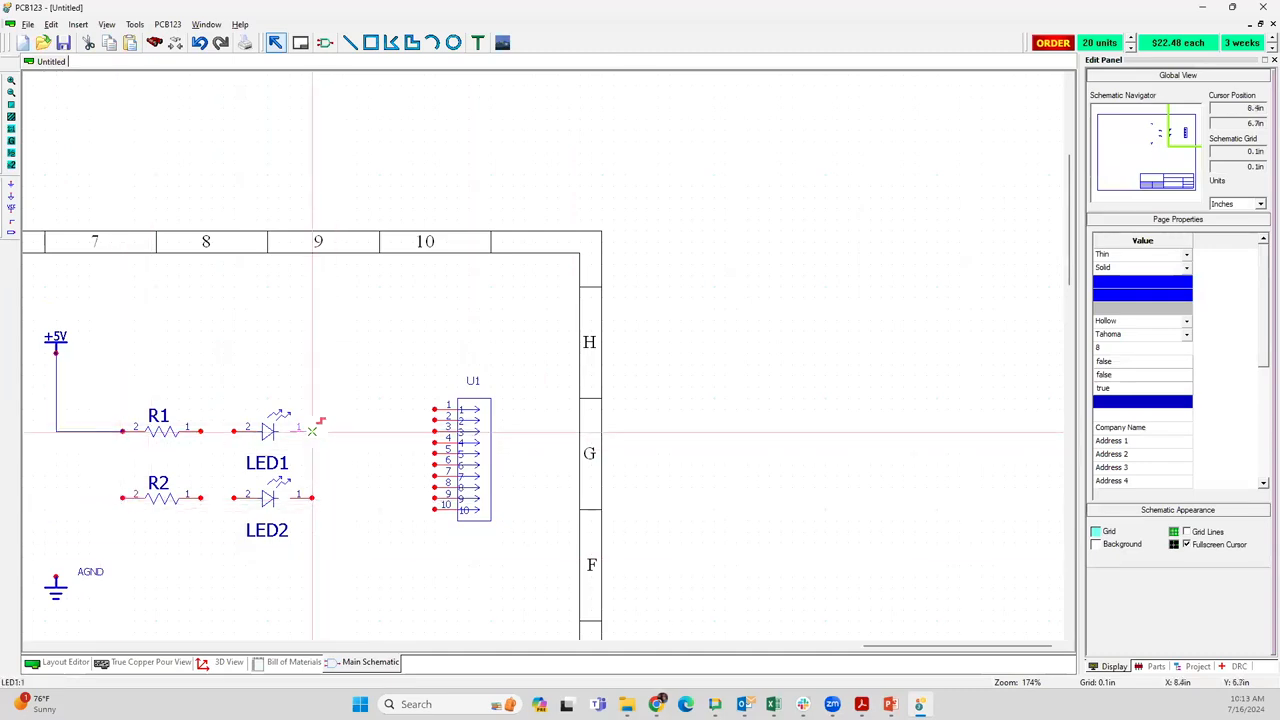
pyautogui.moveTo(312, 430)
pyautogui.mouseDown()
pyautogui.moveTo(427, 420)
pyautogui.moveTo(432, 435)
pyautogui.moveTo(435, 420)
pyautogui.mouseUp()
pyautogui.moveTo(314, 497); pyautogui.dragTo(435, 475)
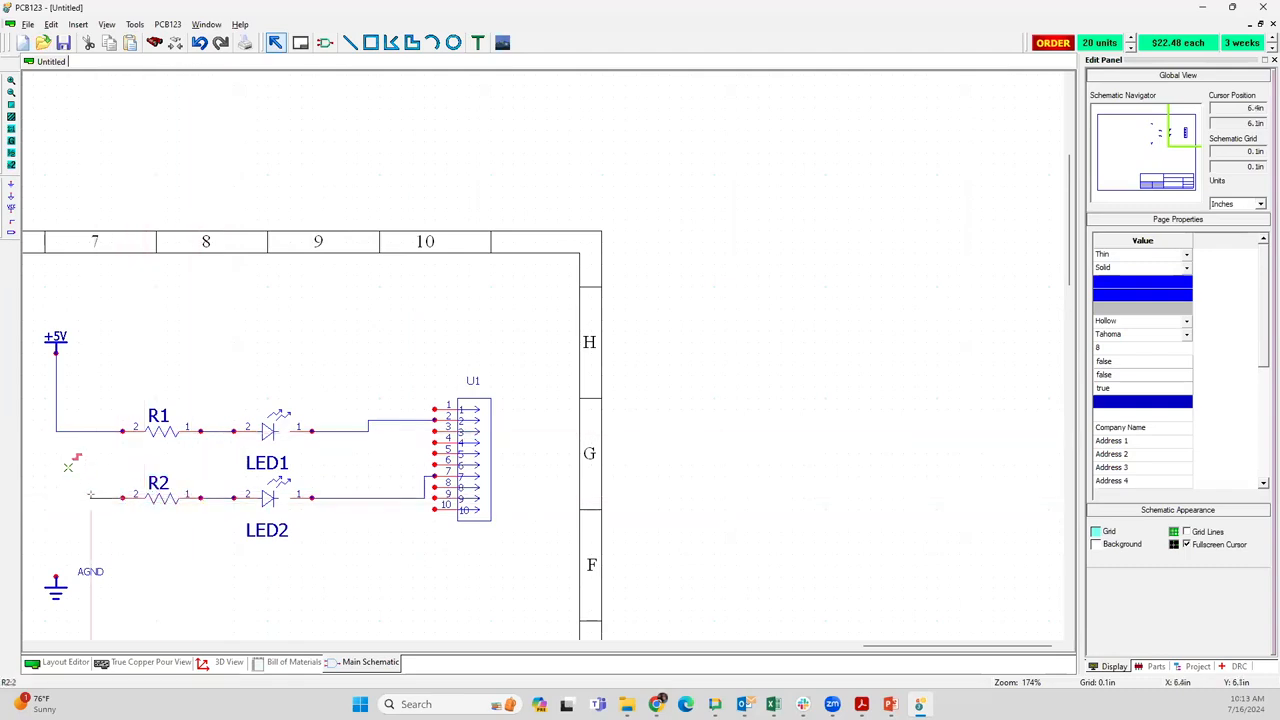
pyautogui.click(57, 432)
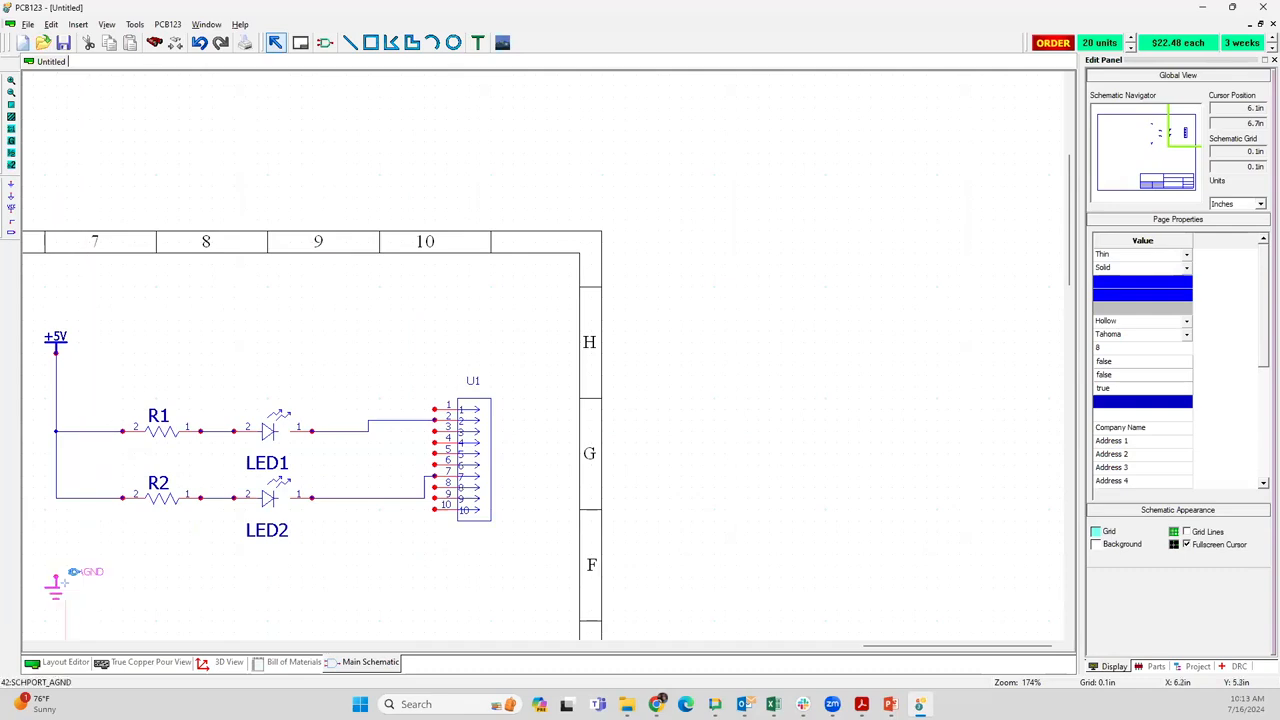
# Move the AGND ground port below the wire between LED2 and U1, and connect it to that wire
pyautogui.moveTo(65, 586); pyautogui.dragTo(378, 584)
pyautogui.click(376, 514)
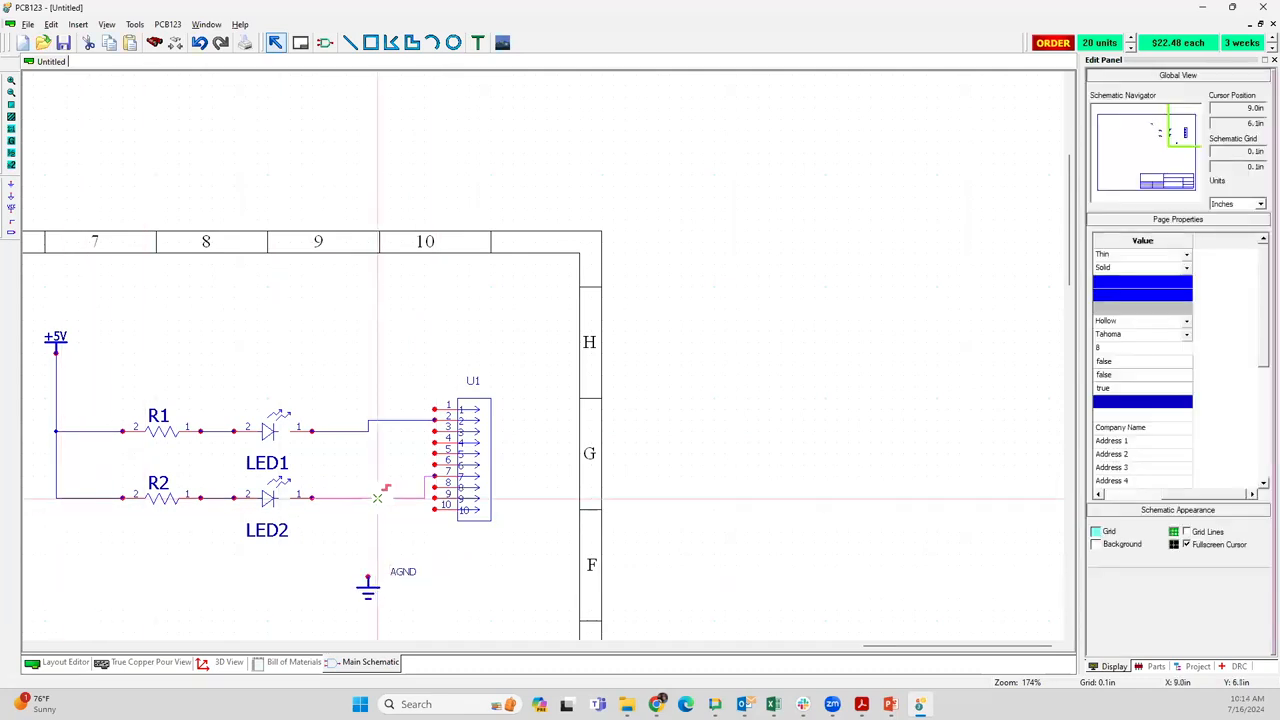
pyautogui.click(369, 576)
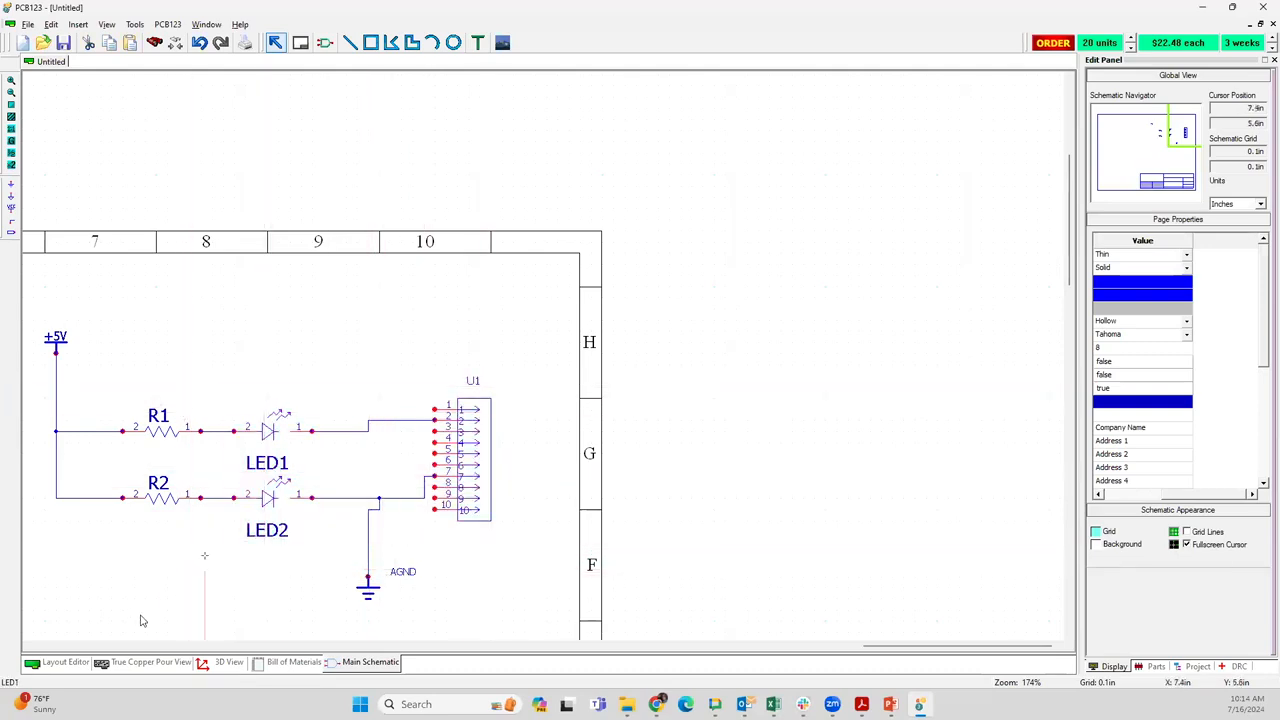
# Switch to the board layout and move connector U1 to the upper middle of the board and R1 to about X 1.5 in, Y 1.2 in
pyautogui.click(70, 665)
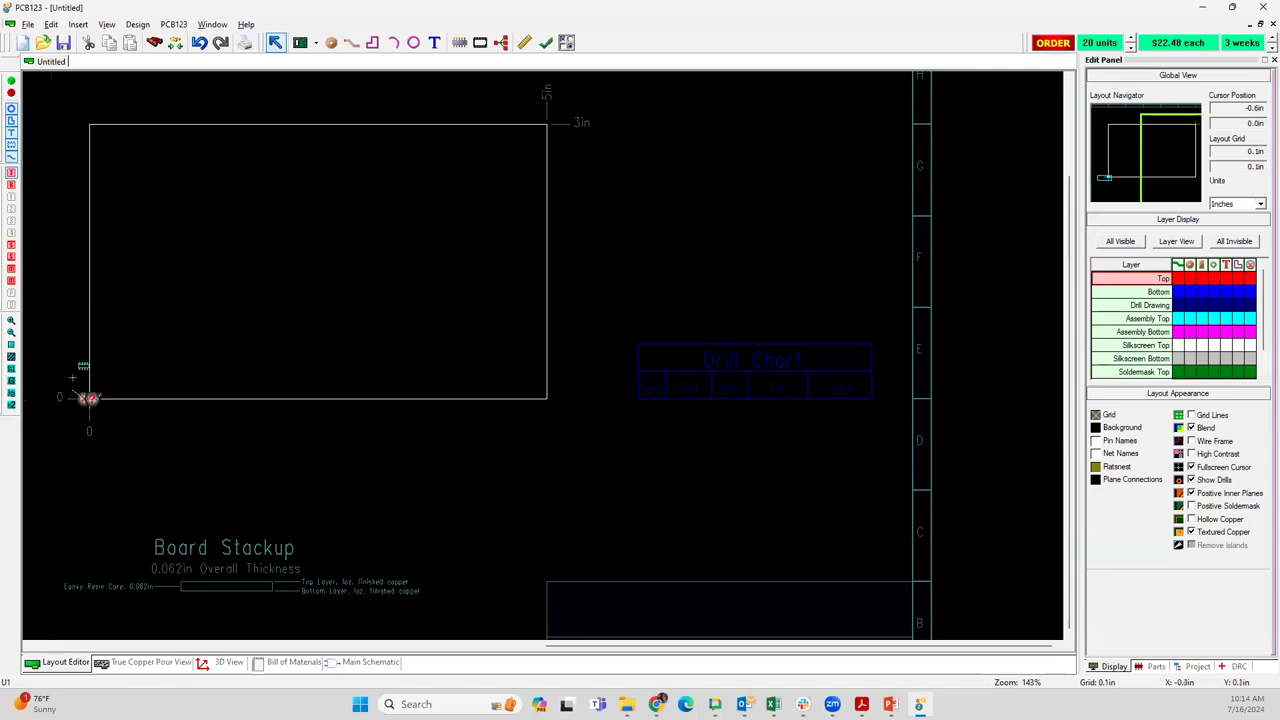
pyautogui.moveTo(37, 403); pyautogui.dragTo(274, 185)
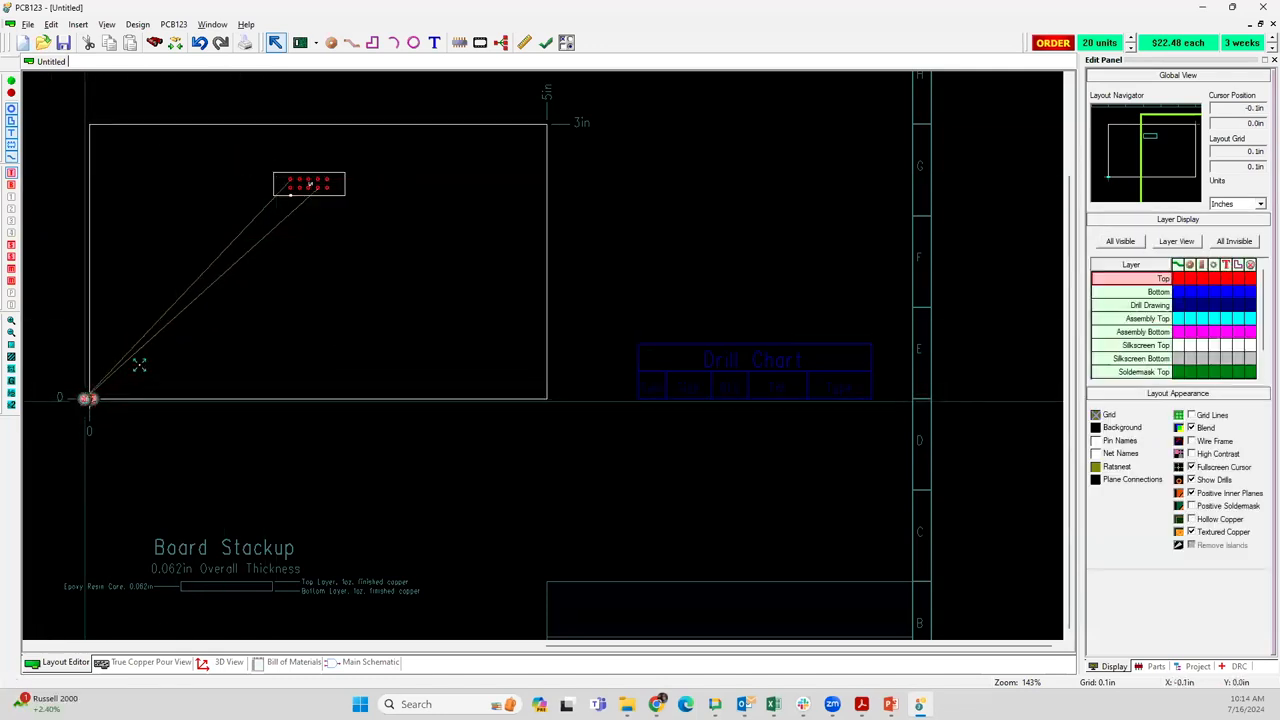
pyautogui.moveTo(139, 366); pyautogui.dragTo(226, 289)
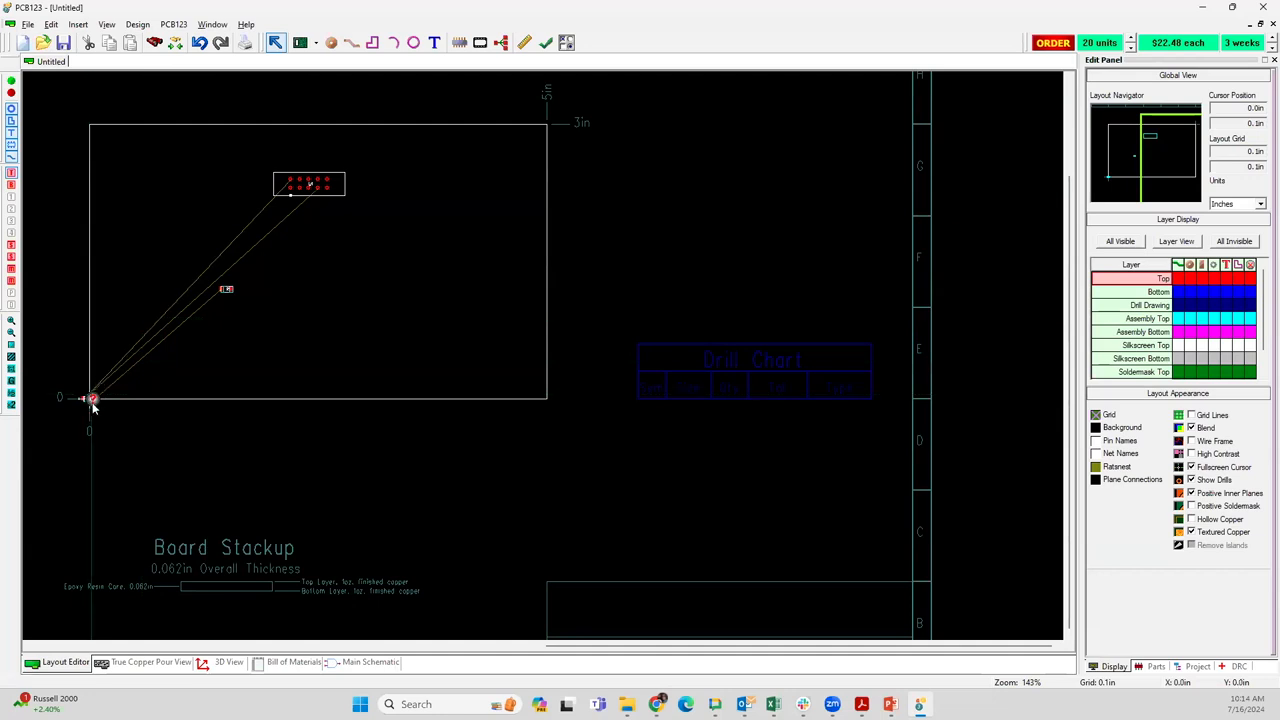
# Restrict selection to components and spread LED2, R2 and LED1 from the board origin to separate spots below U1
pyautogui.moveTo(92, 397)
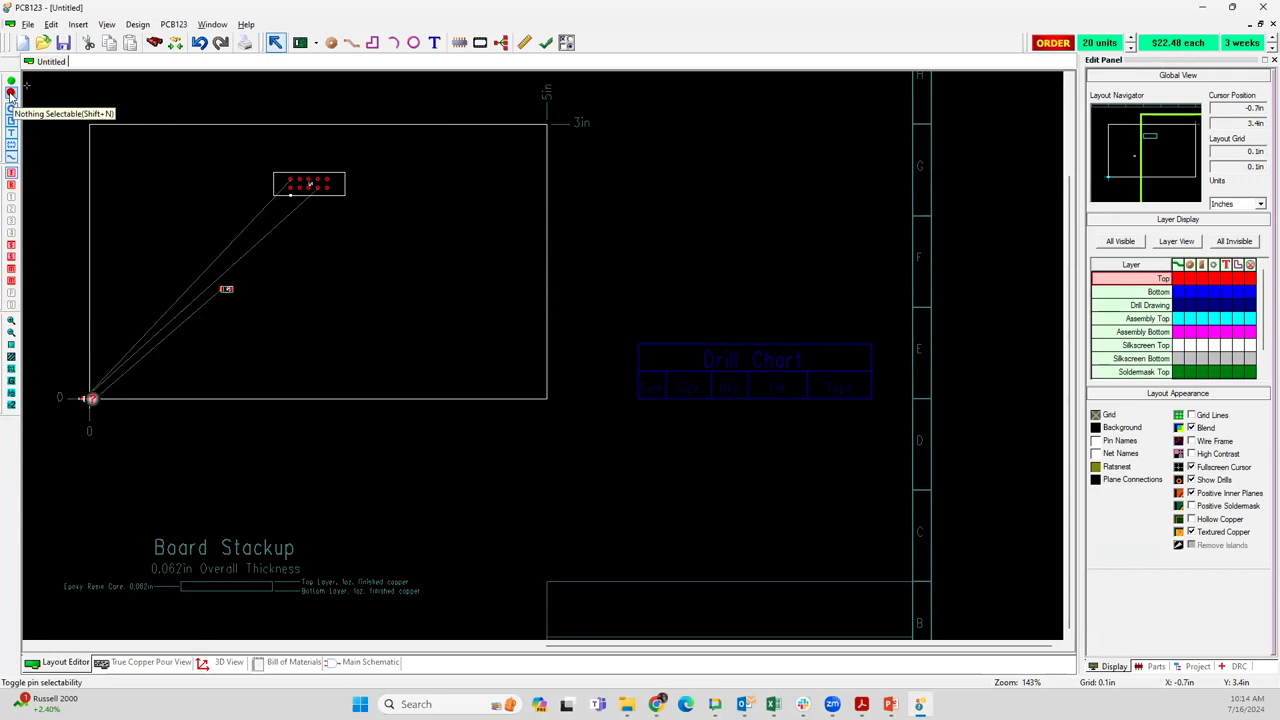
pyautogui.click(11, 146)
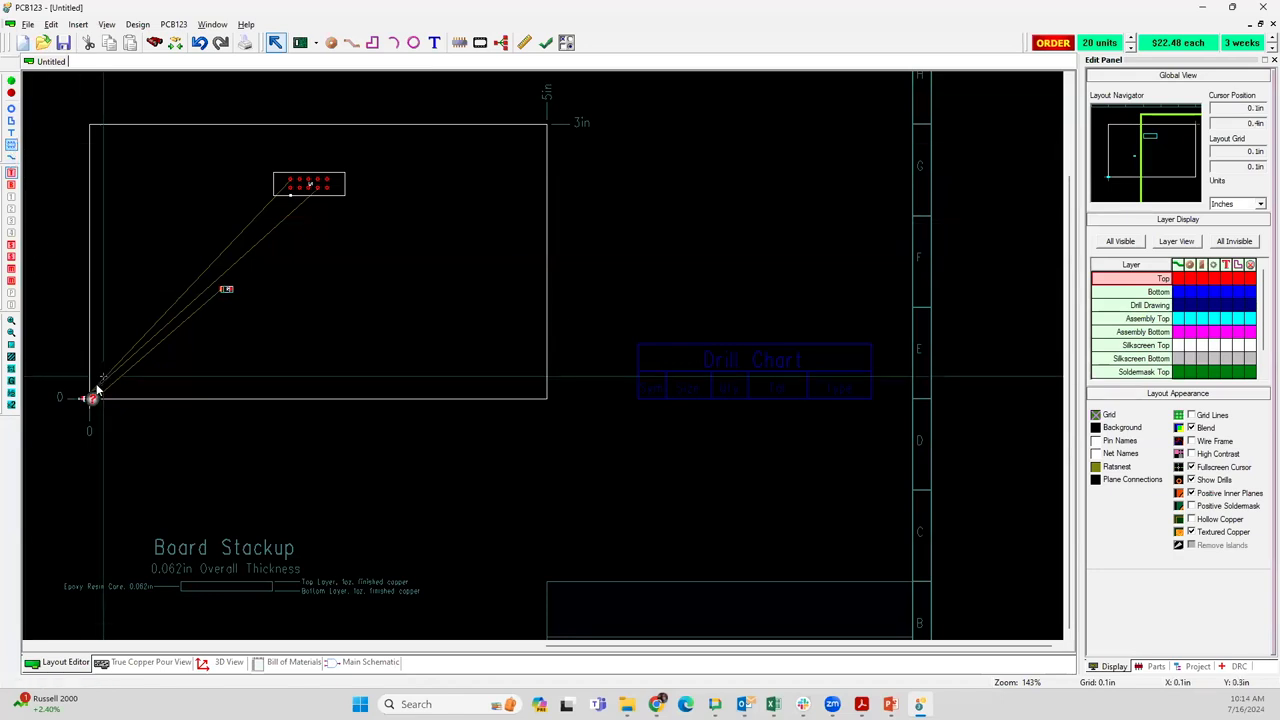
pyautogui.moveTo(88, 398); pyautogui.dragTo(266, 340)
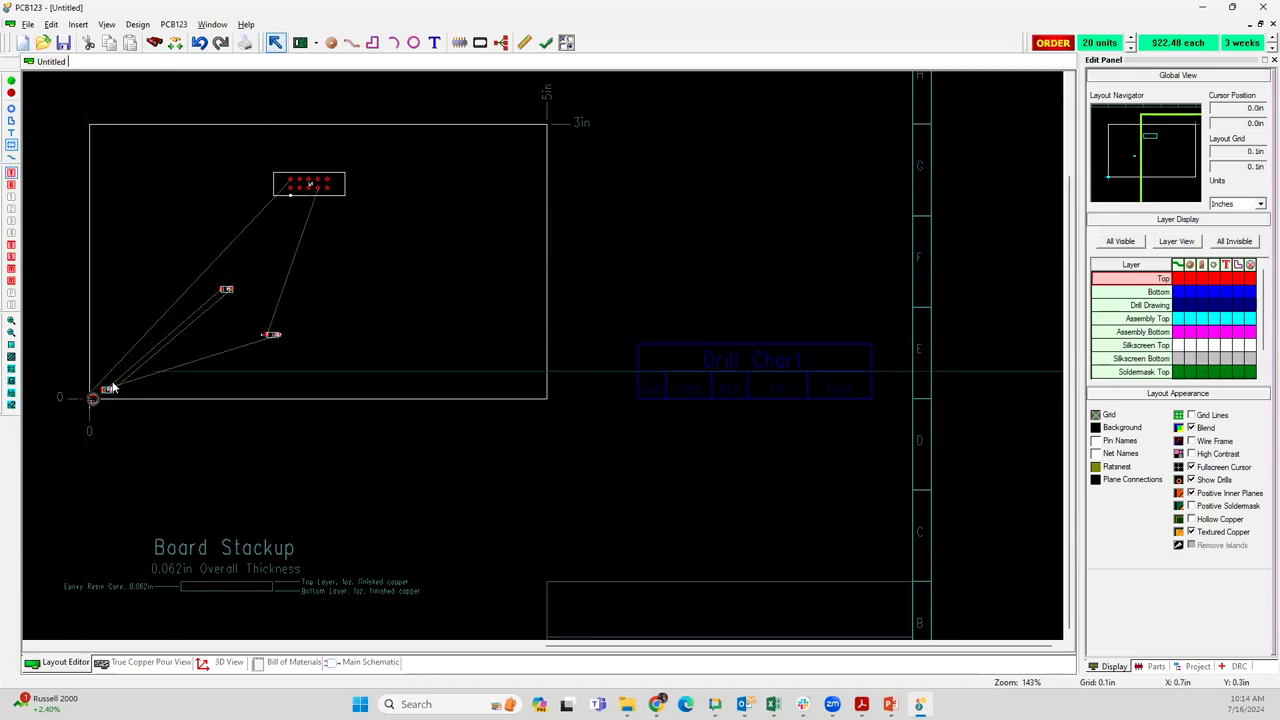
pyautogui.moveTo(91, 398); pyautogui.dragTo(267, 290)
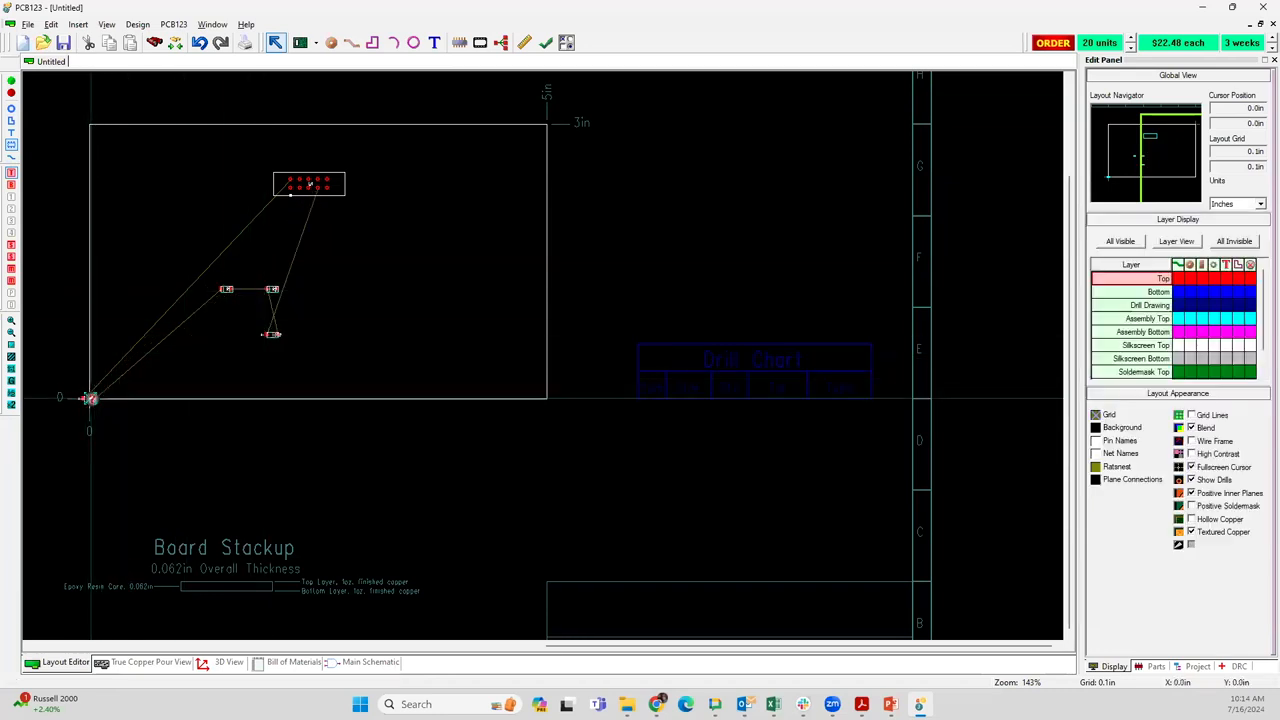
pyautogui.moveTo(90, 398); pyautogui.dragTo(198, 325)
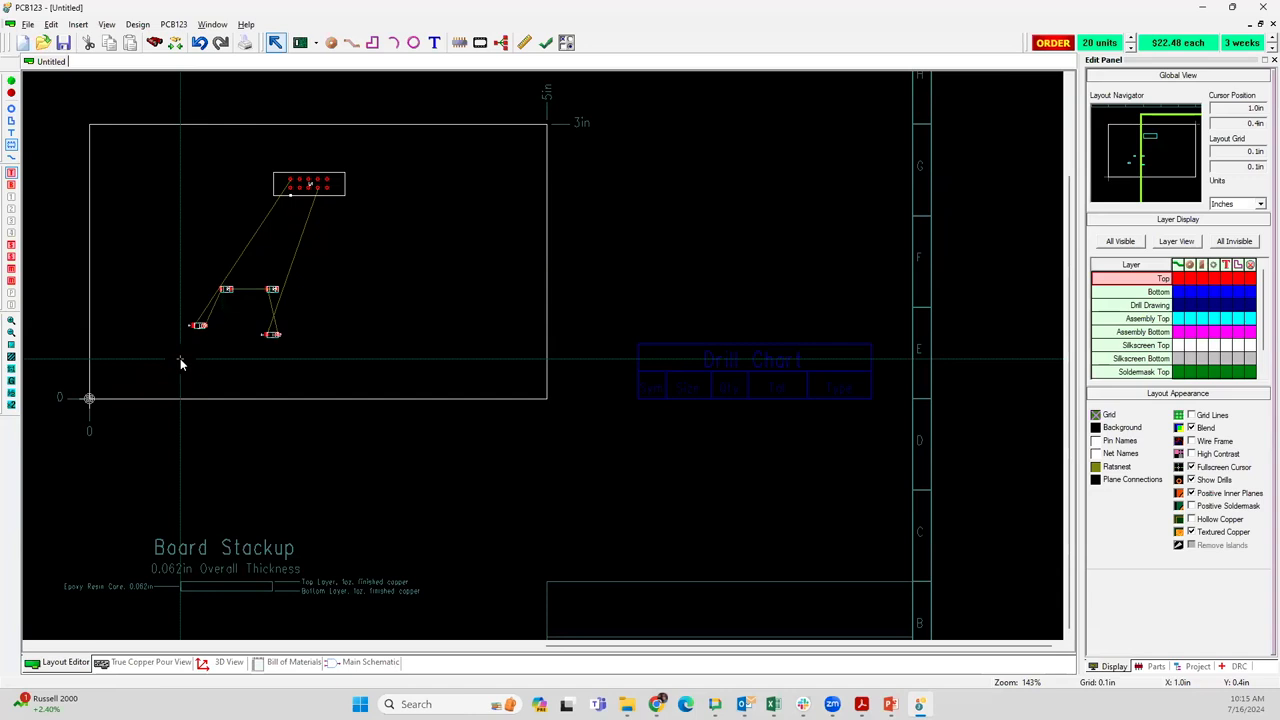
# Find component R1 by name and move it to about X 1.9 in, Y 1.7 in, above R2
pyautogui.hotkey('ctrl', 'f')
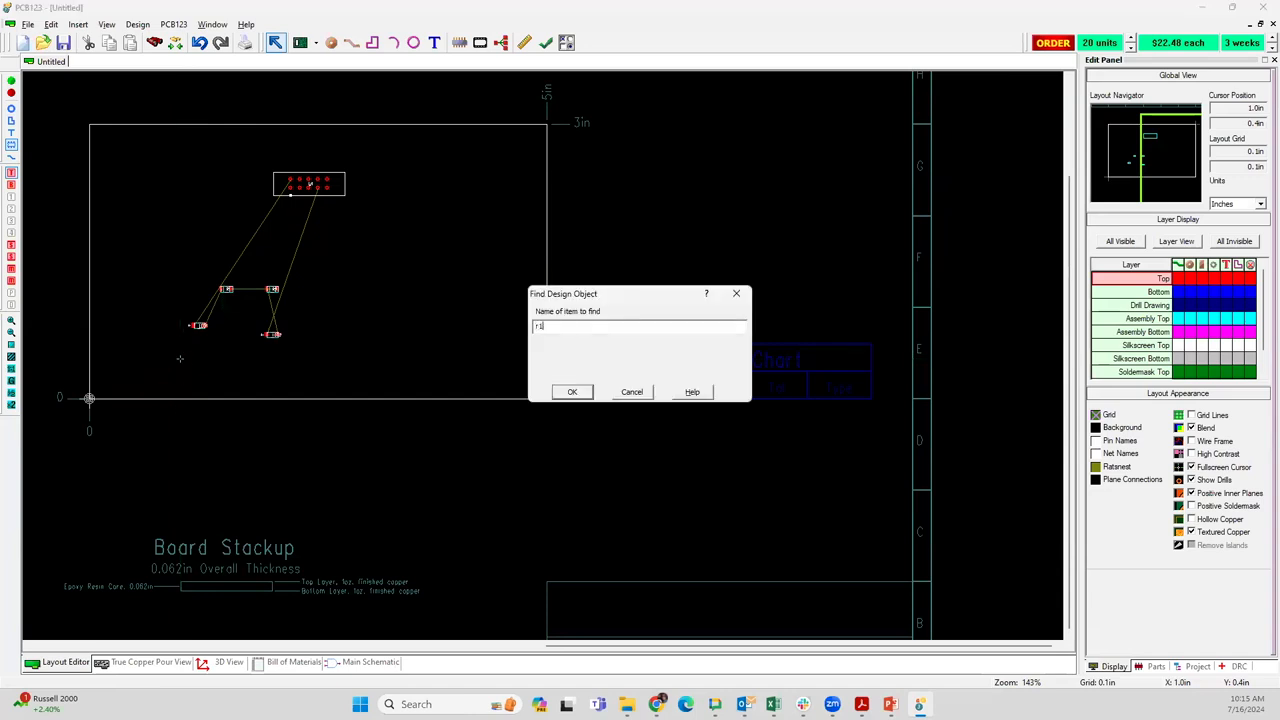
pyautogui.write('r1')
pyautogui.press('Return')
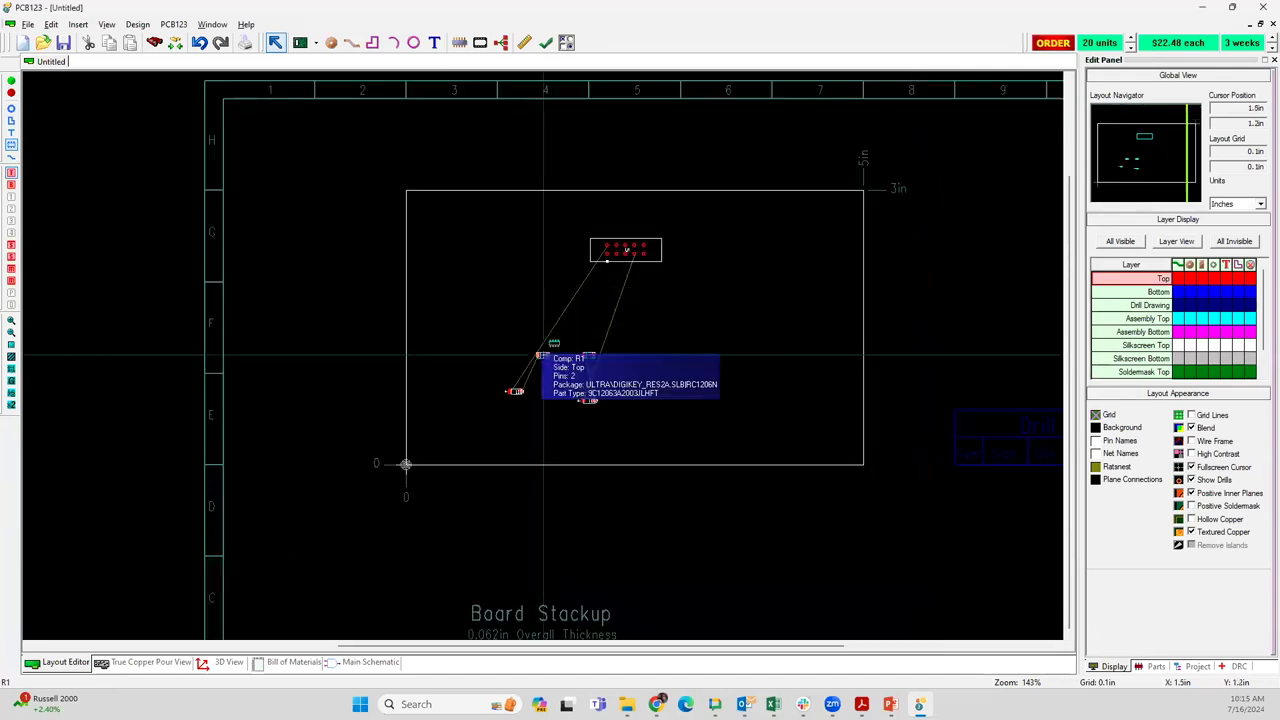
pyautogui.moveTo(543, 355); pyautogui.dragTo(580, 307)
pyautogui.click(546, 435)
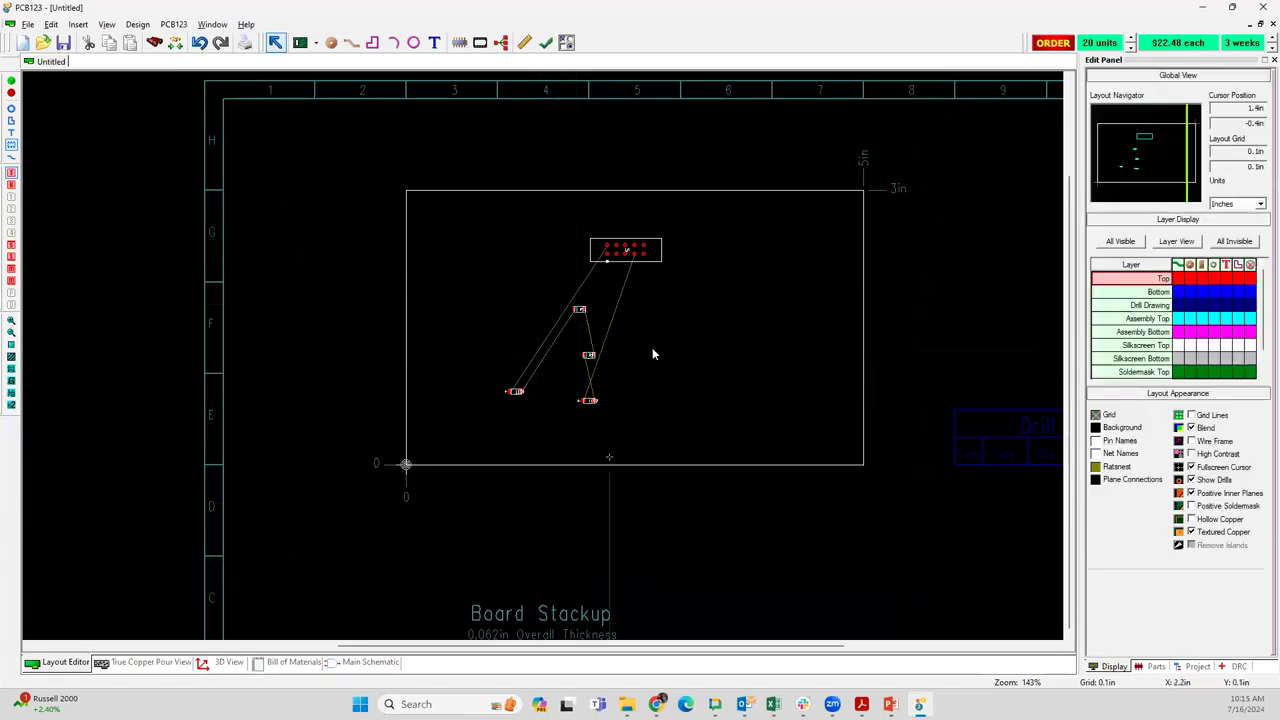
# Align R2 directly below R1, and place LED2 left of R2 and LED1 left of R1 in matching rows
pyautogui.scroll(6, 540, 354)
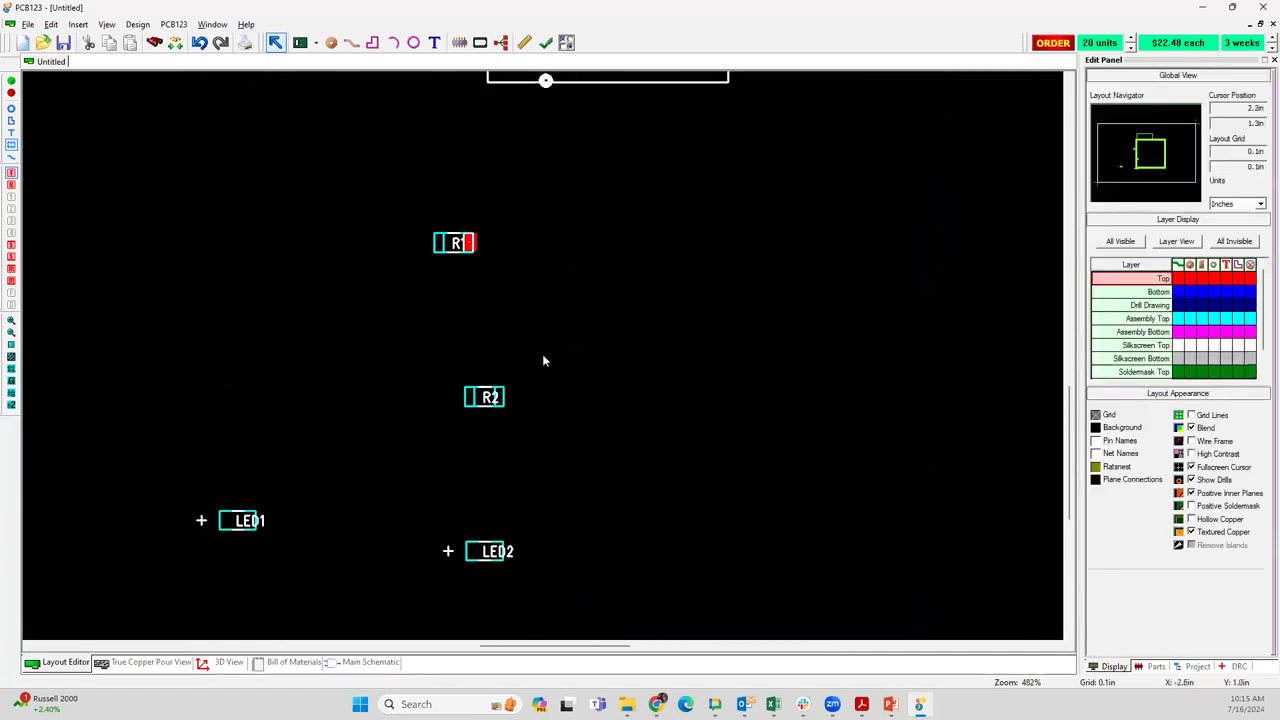
pyautogui.moveTo(487, 394); pyautogui.dragTo(458, 307)
pyautogui.click(459, 518)
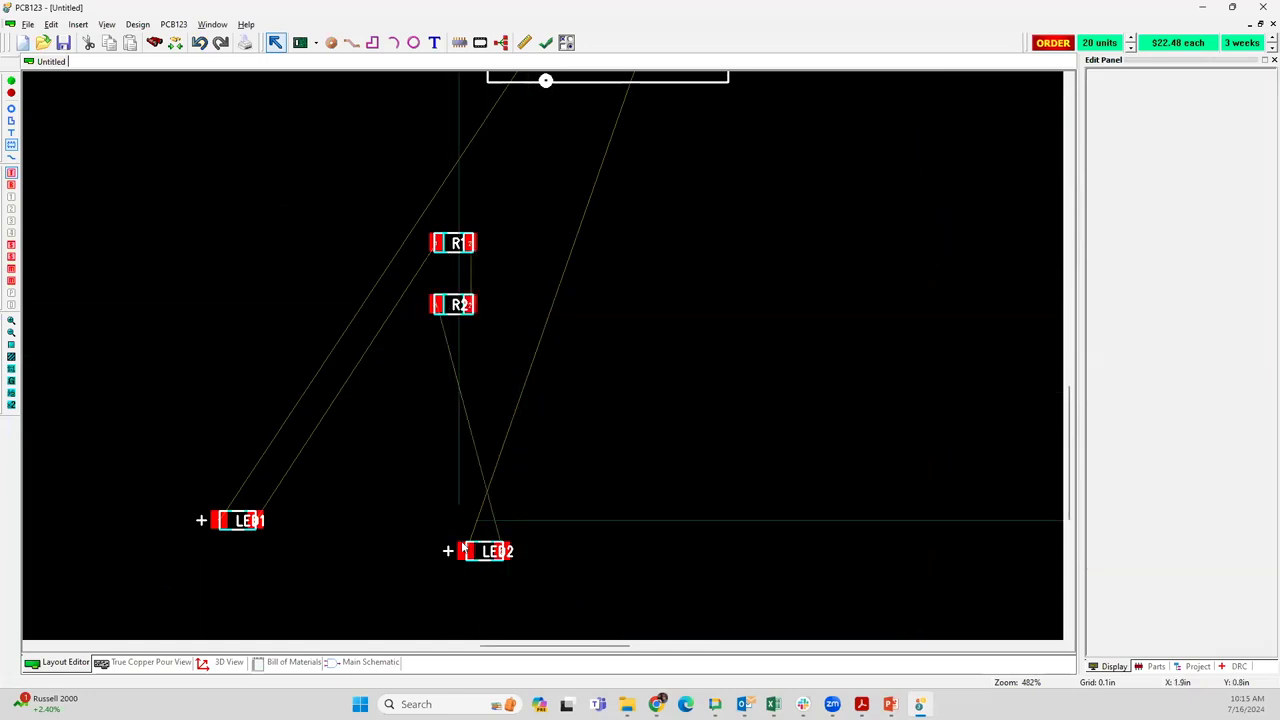
pyautogui.moveTo(463, 548); pyautogui.dragTo(327, 301)
pyautogui.click(230, 520)
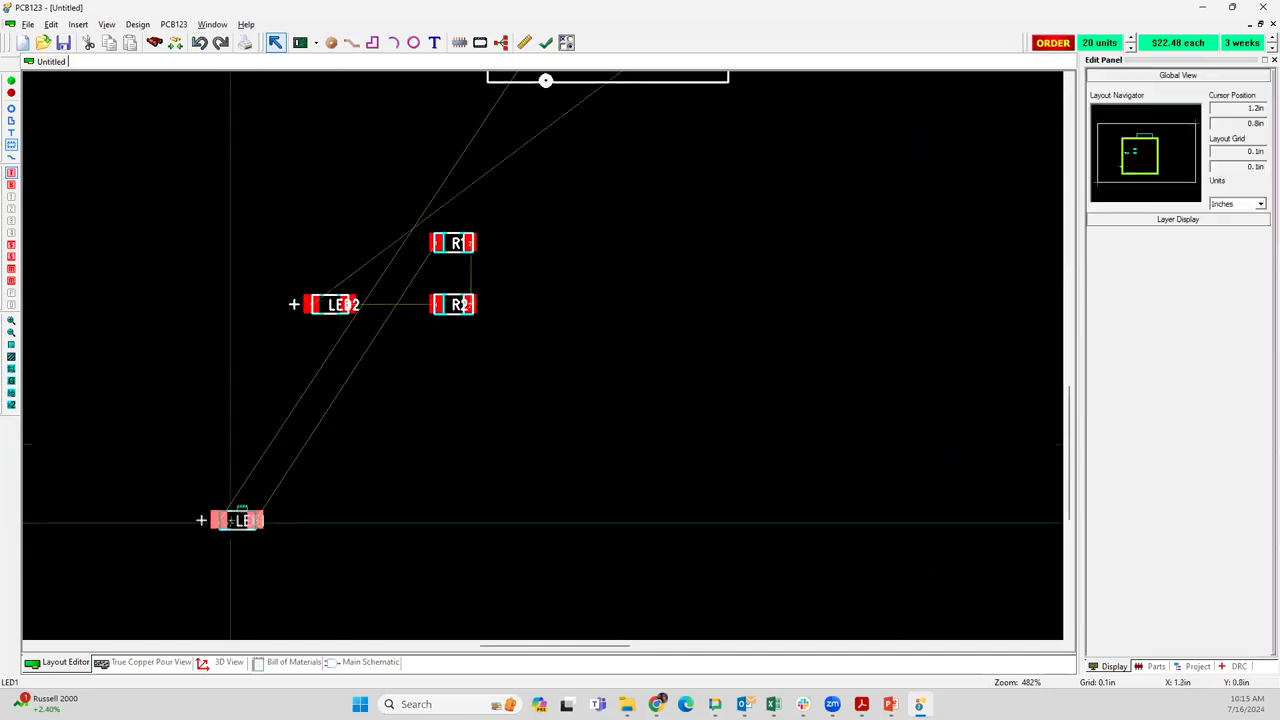
pyautogui.moveTo(232, 520); pyautogui.dragTo(333, 243)
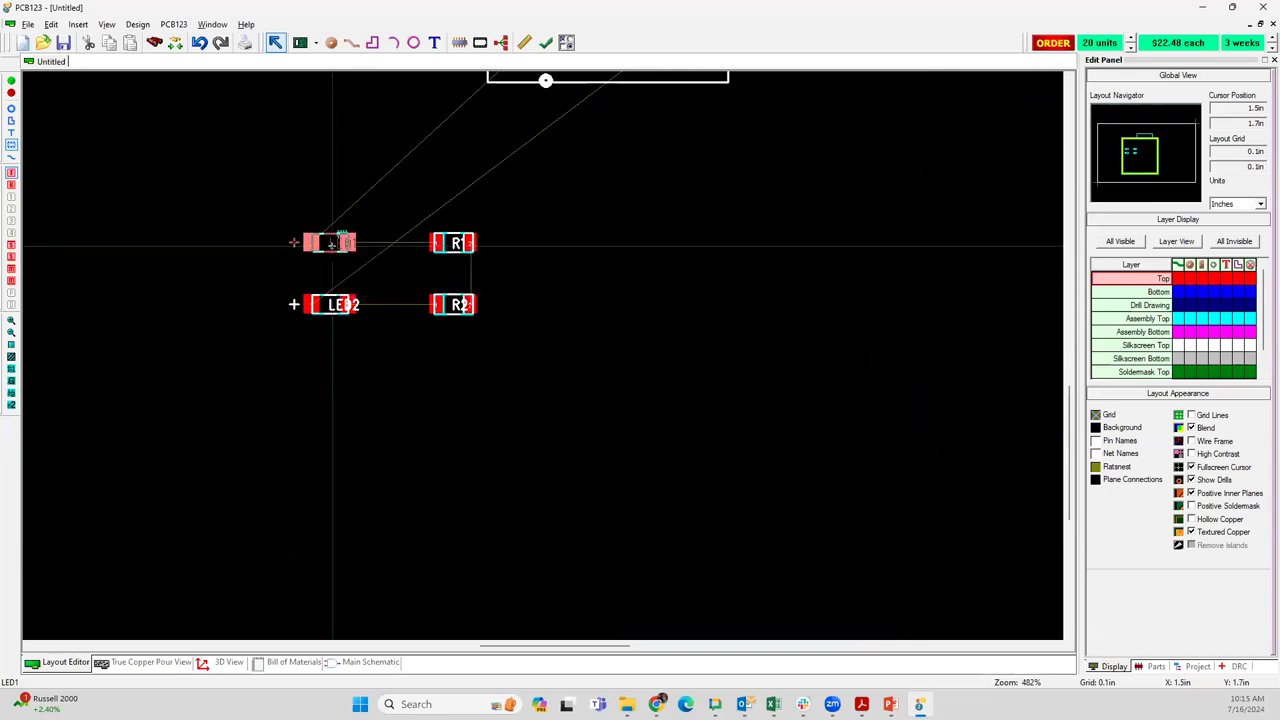
# Set LED1's properties to X location 2 in, Y location 1 in and rotation 90 degrees
pyautogui.rightClick(333, 246)
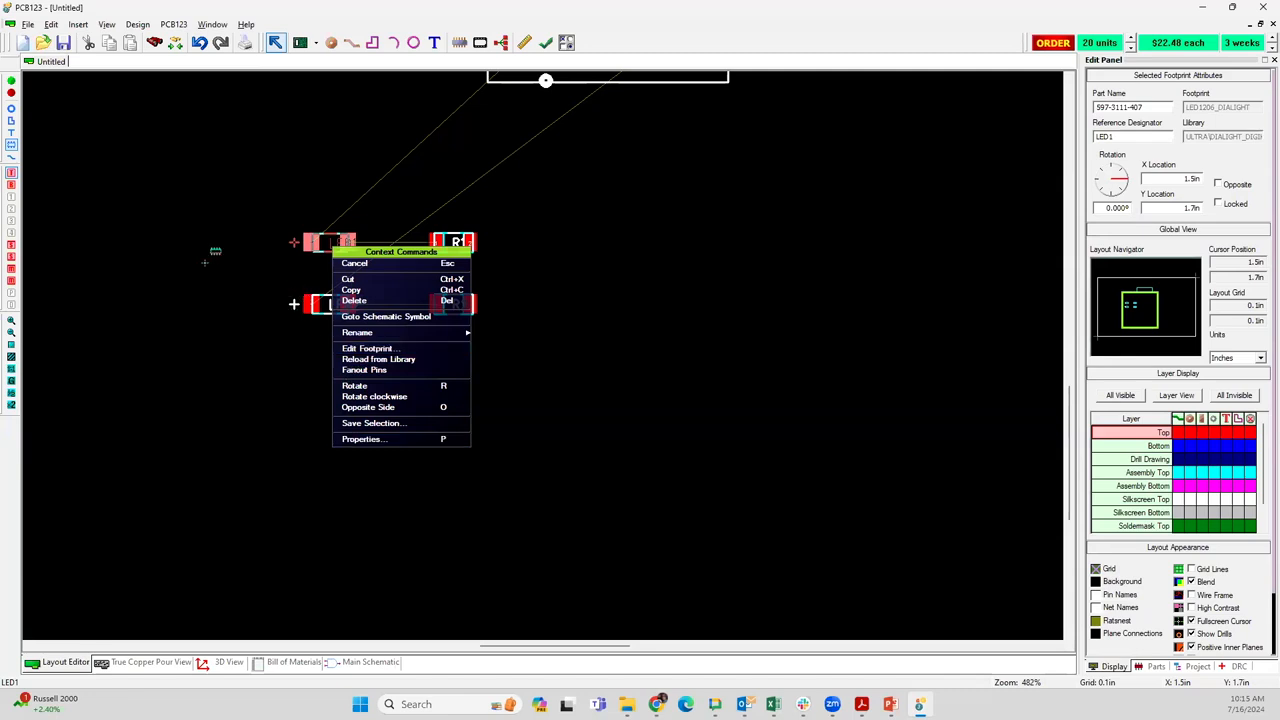
pyautogui.click(216, 251)
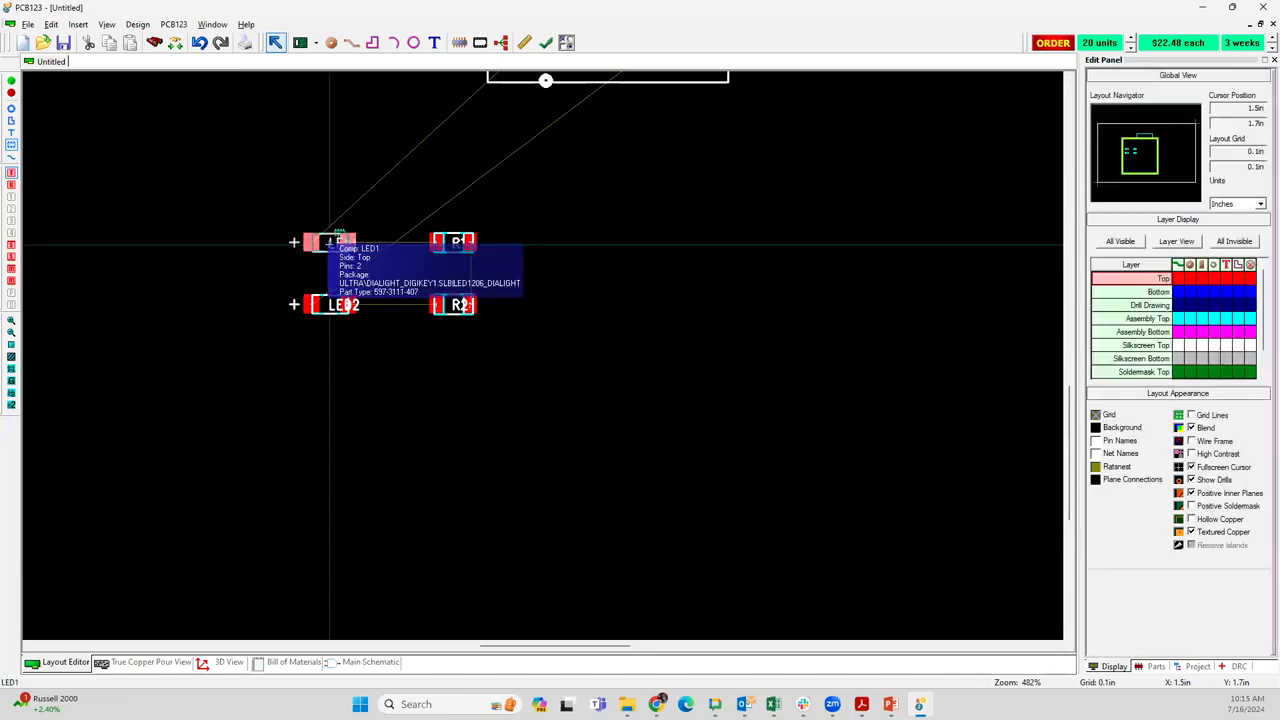
pyautogui.rightClick(329, 245)
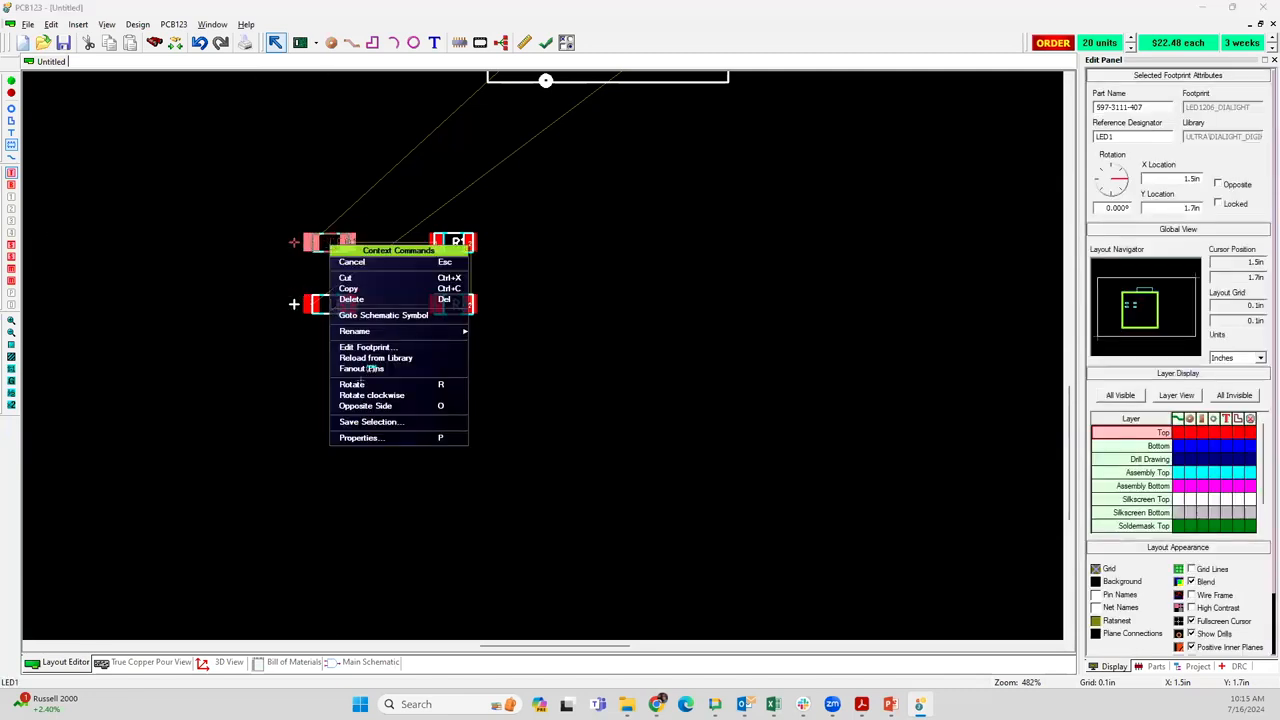
pyautogui.click(362, 437)
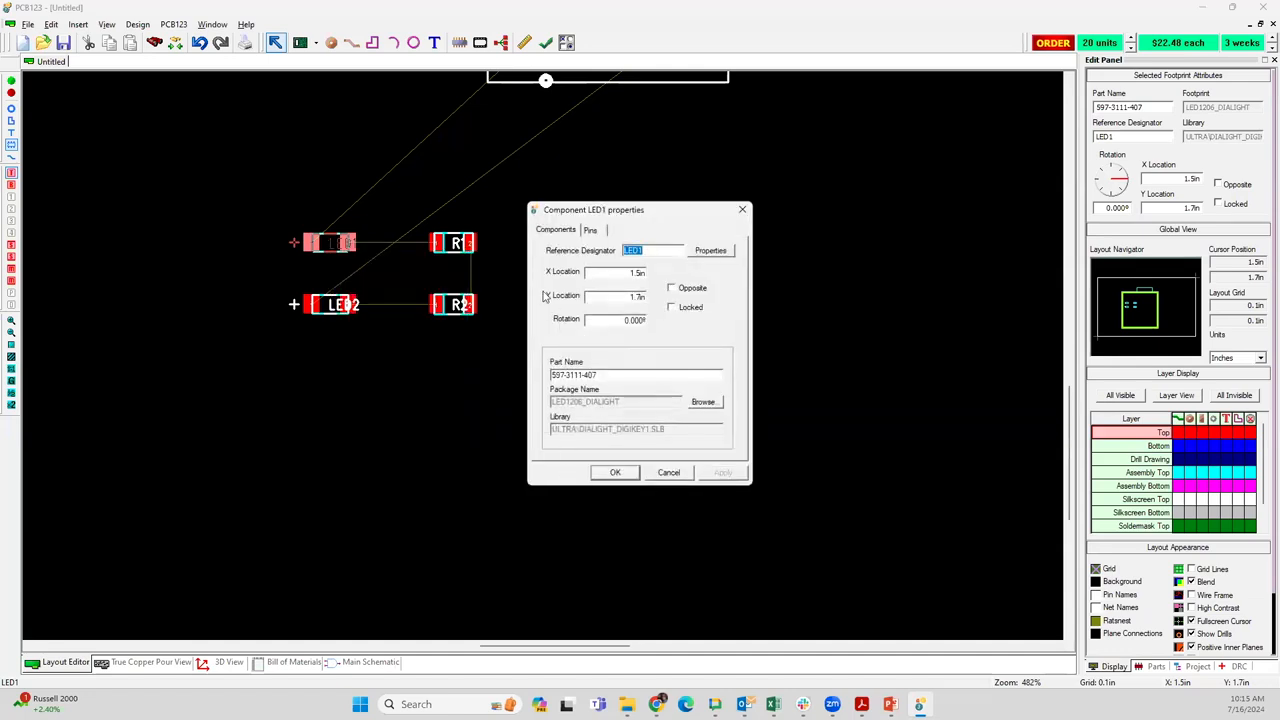
pyautogui.click(630, 274)
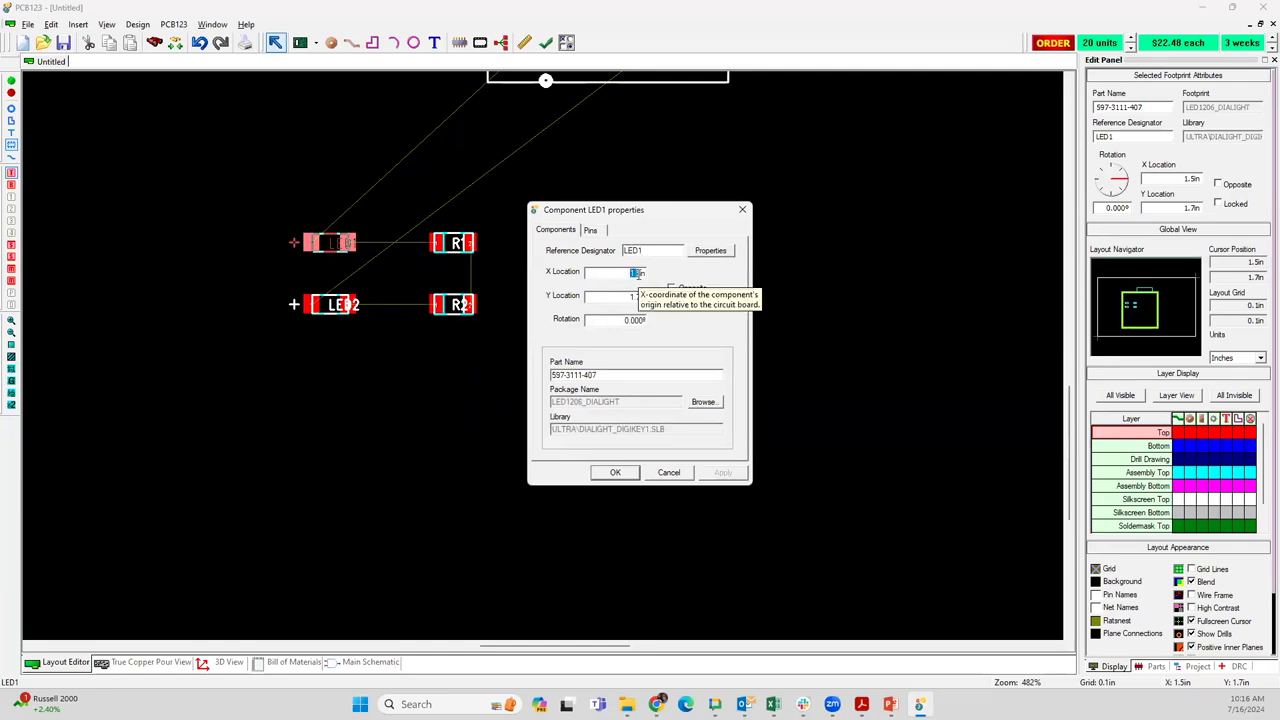
pyautogui.press('BackSpace')
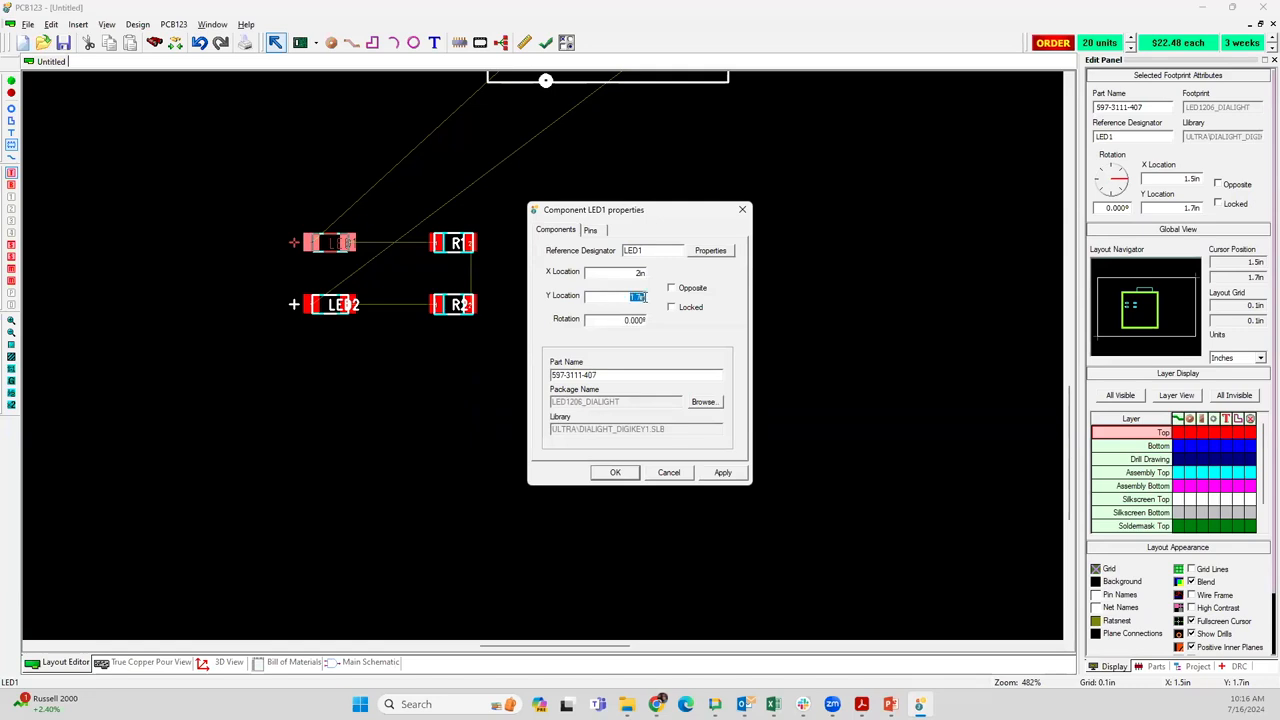
pyautogui.press('BackSpace')
pyautogui.press('Tab')
pyautogui.write('90')
pyautogui.click(718, 477)
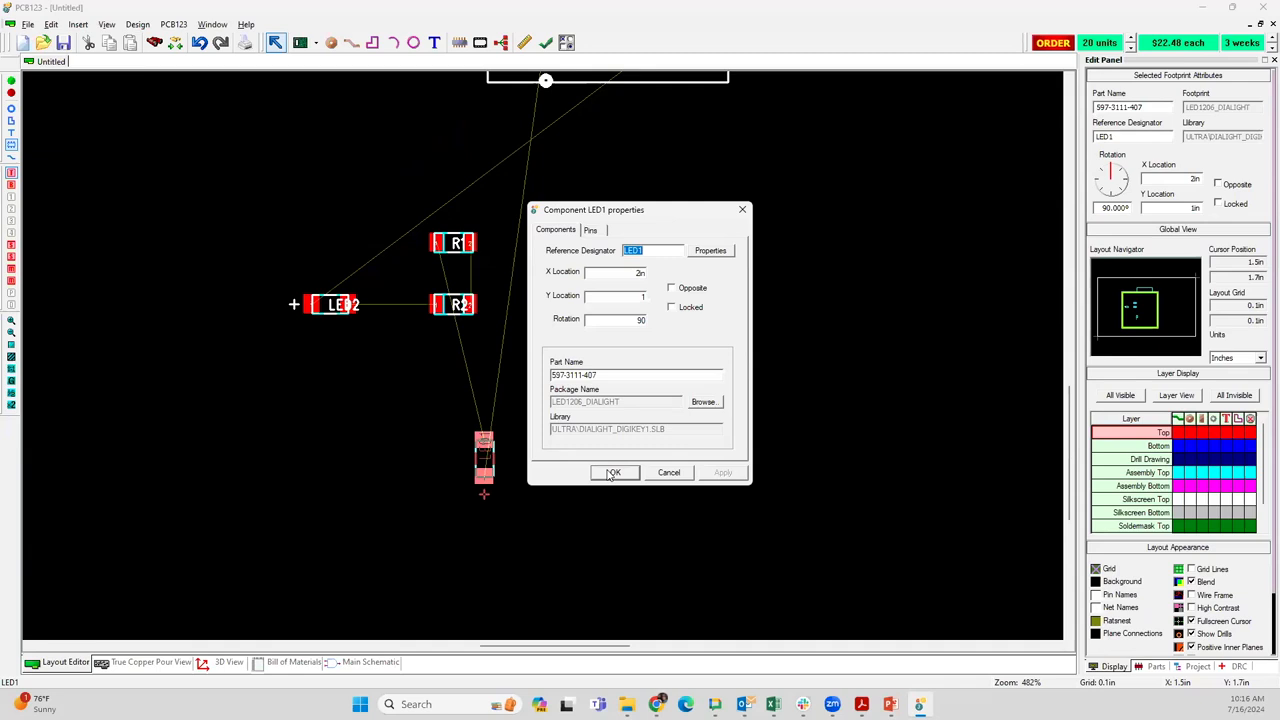
pyautogui.click(610, 474)
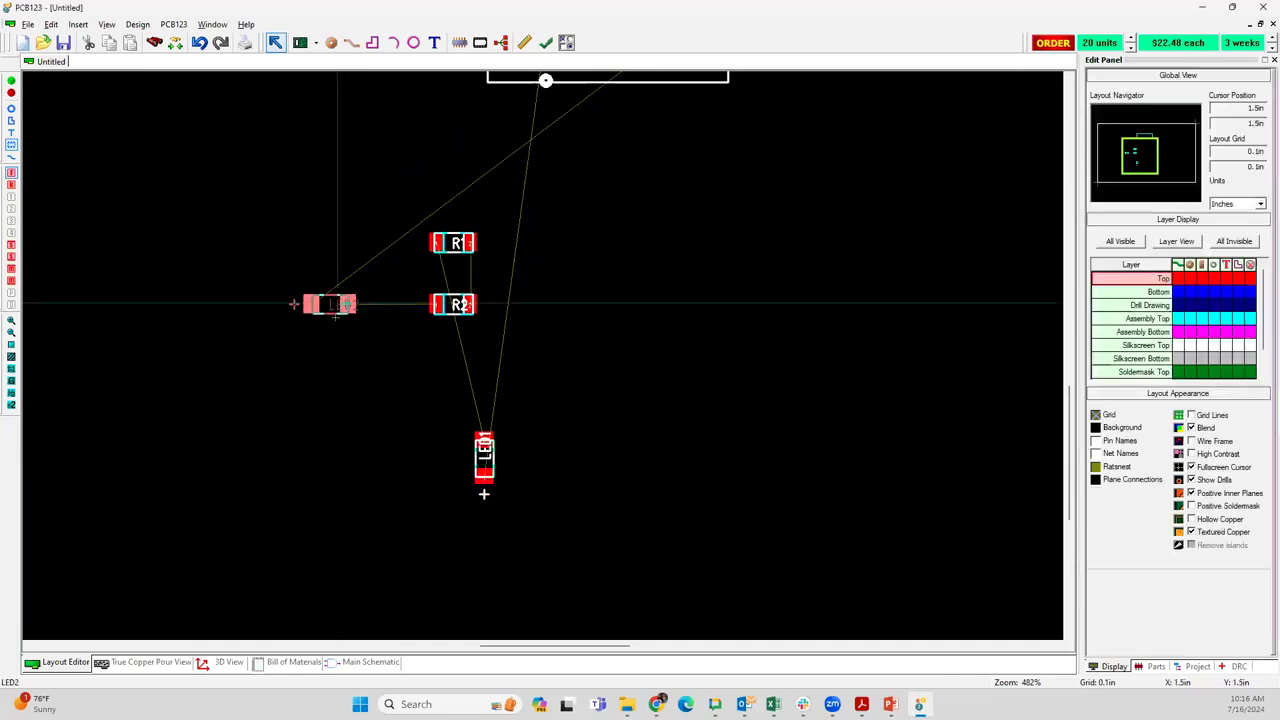
# Place LED2 level with LED1 on its right, at X 2.2 in, Y 1 in, and rotate it to 90 degrees
pyautogui.moveTo(336, 312); pyautogui.dragTo(369, 316)
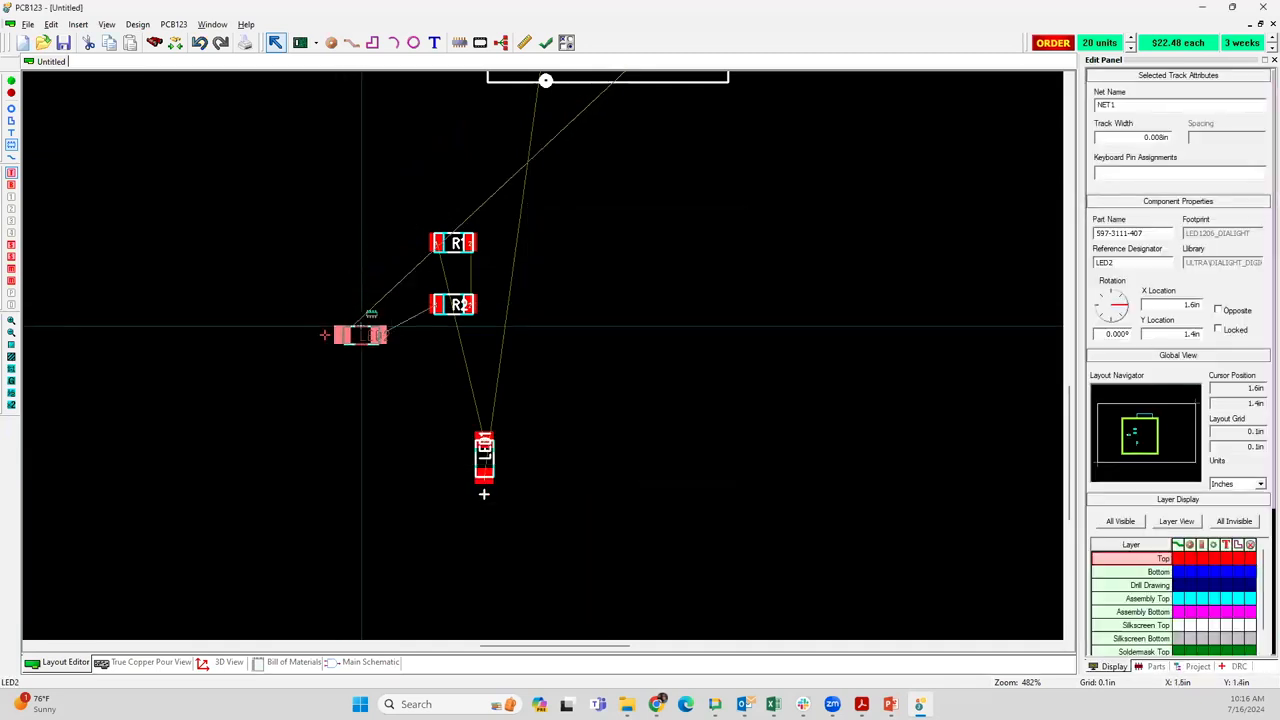
pyautogui.press('g')
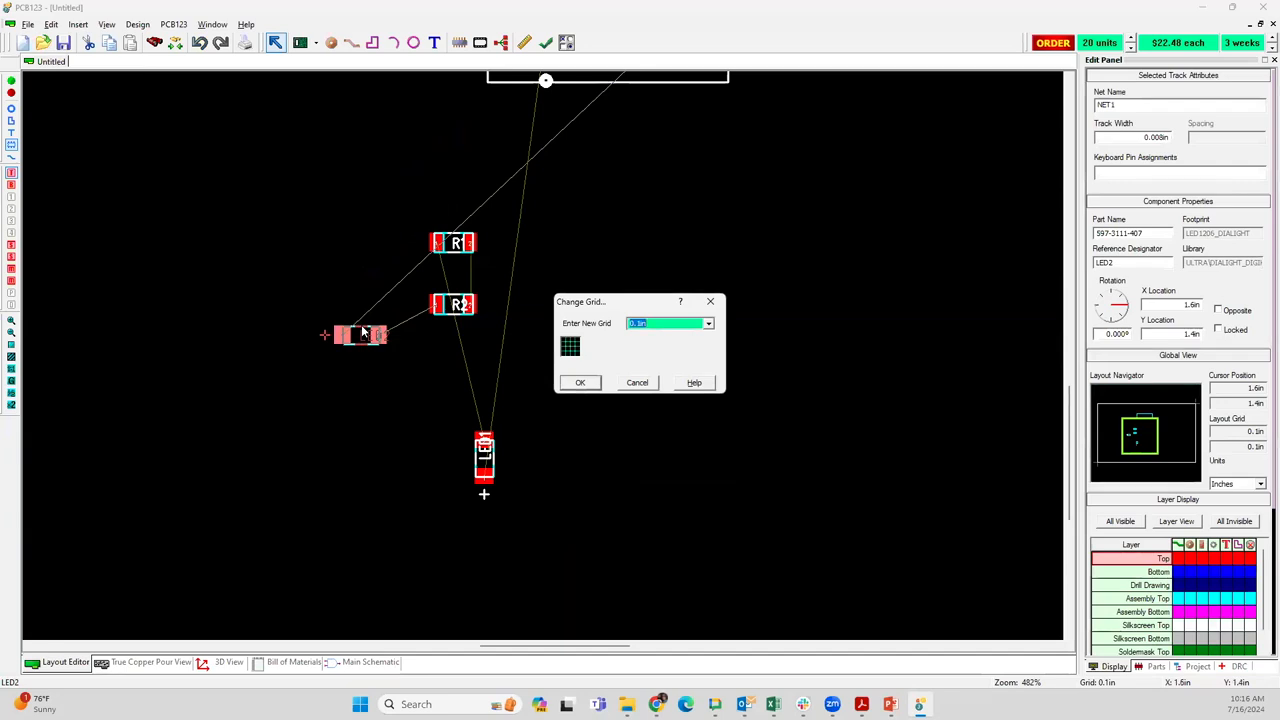
pyautogui.press('Return')
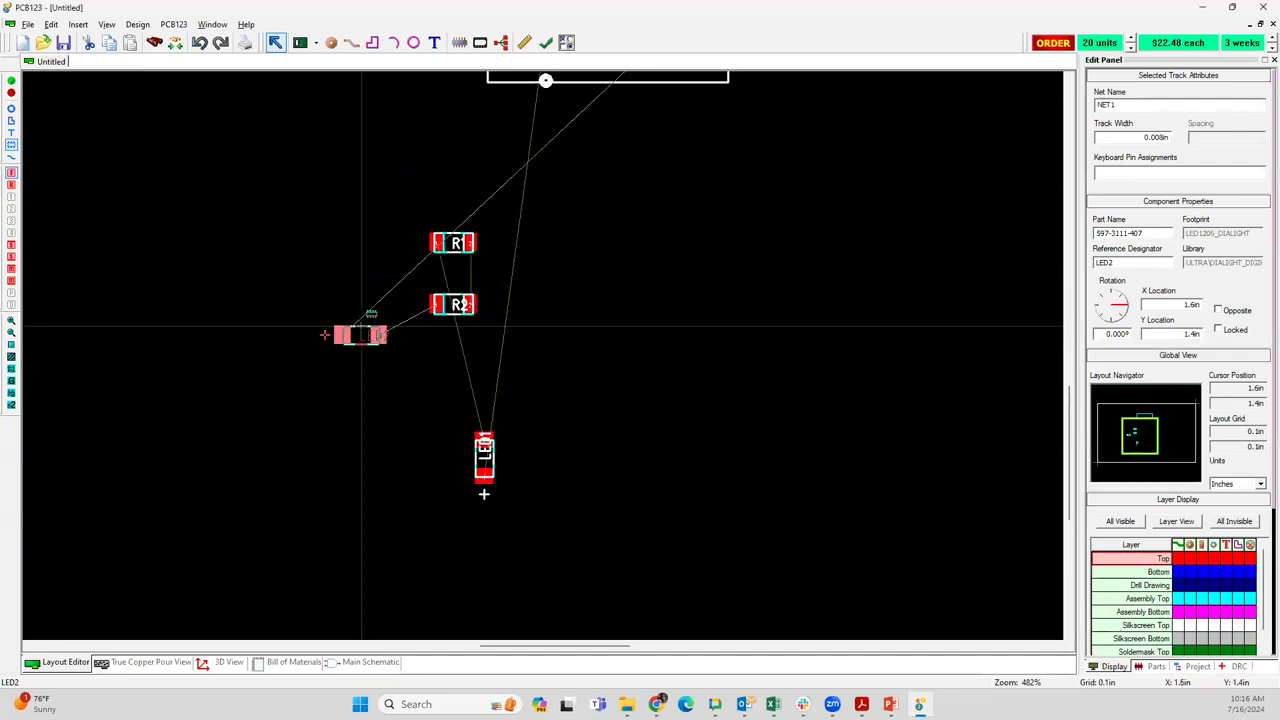
pyautogui.moveTo(361, 327); pyautogui.dragTo(561, 428)
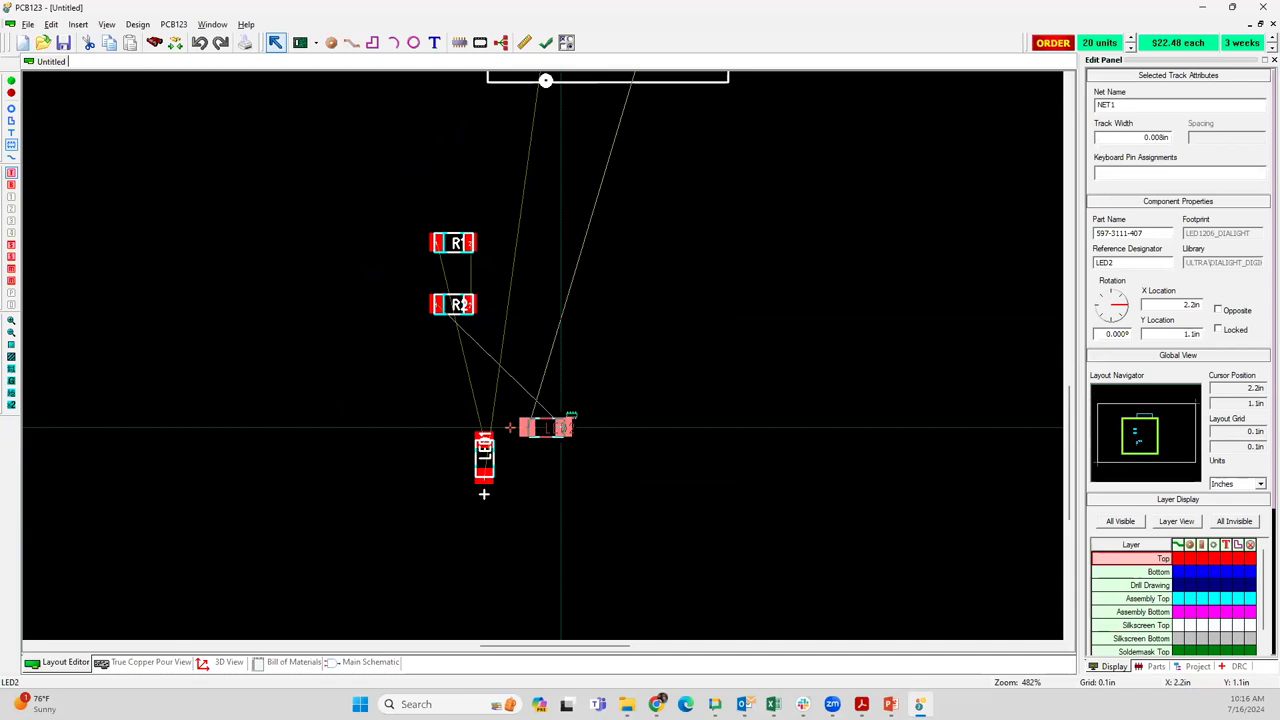
pyautogui.moveTo(561, 428); pyautogui.dragTo(551, 456)
pyautogui.press('r')
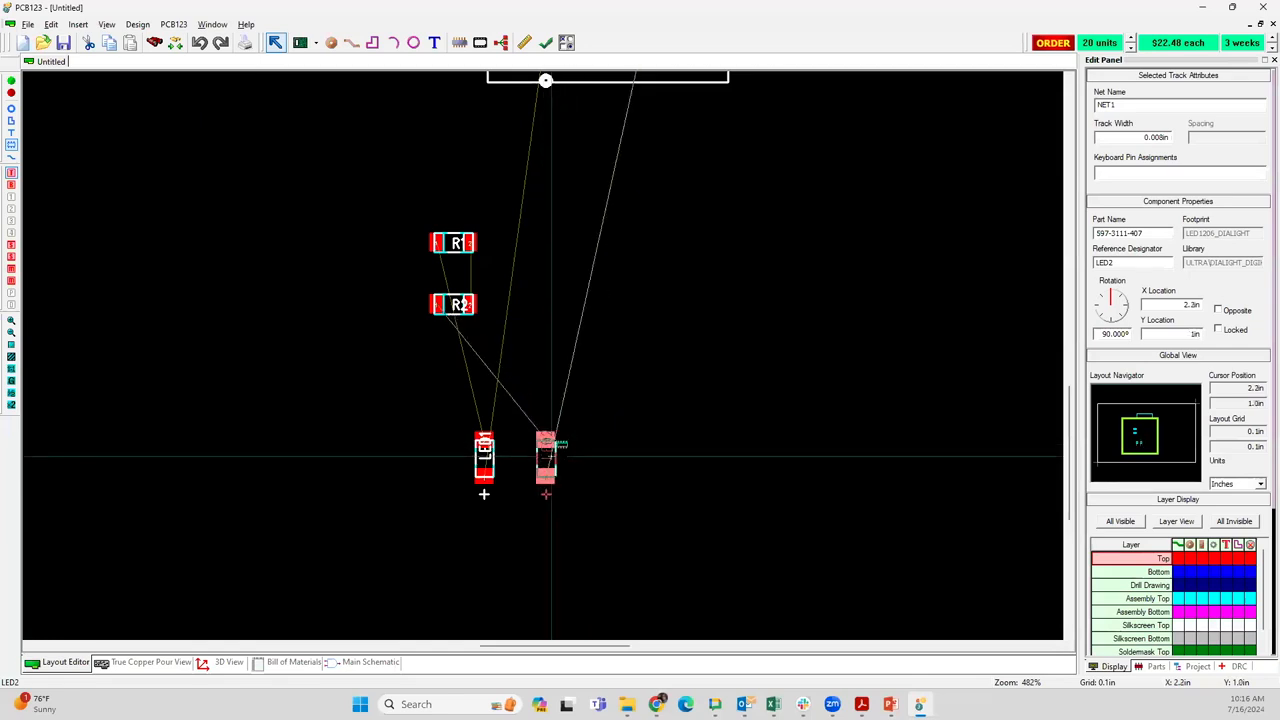
pyautogui.press('r')
pyautogui.press('r')
pyautogui.press('r')
pyautogui.press('r')
pyautogui.moveTo(551, 457); pyautogui.dragTo(551, 457)
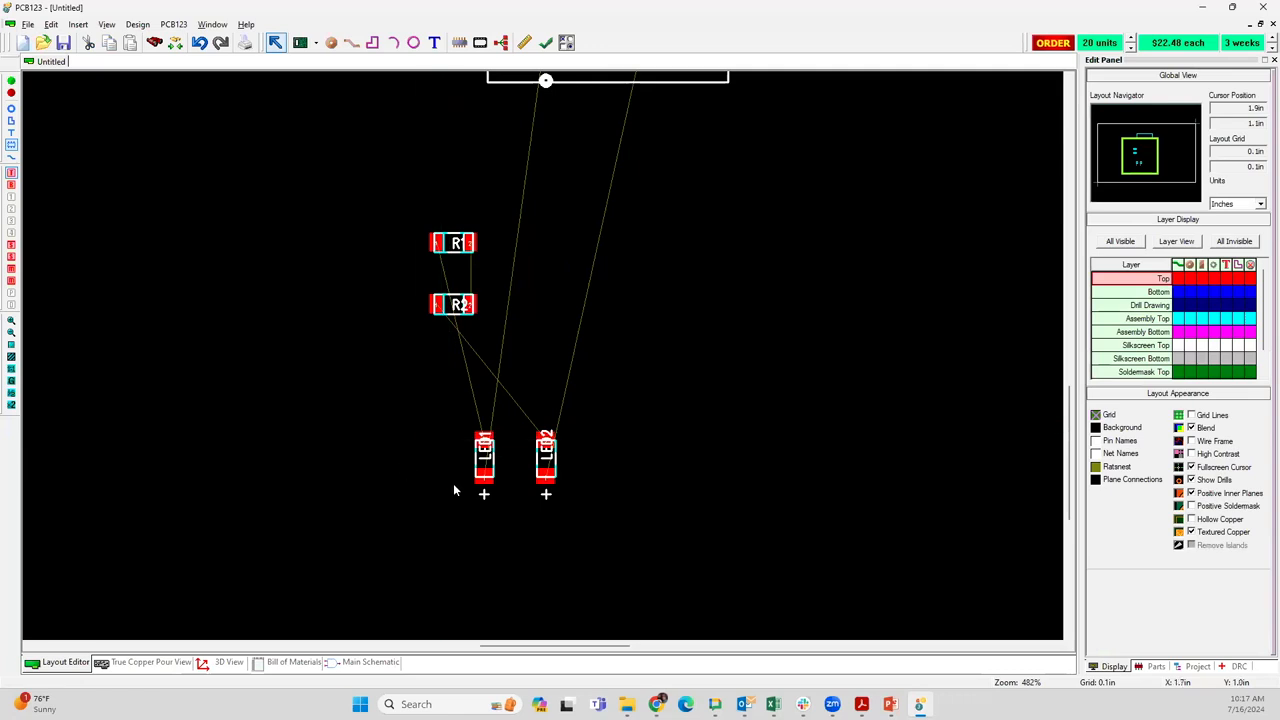
# Set the rotation increment to 15 degrees in the user preferences
pyautogui.click(106, 24)
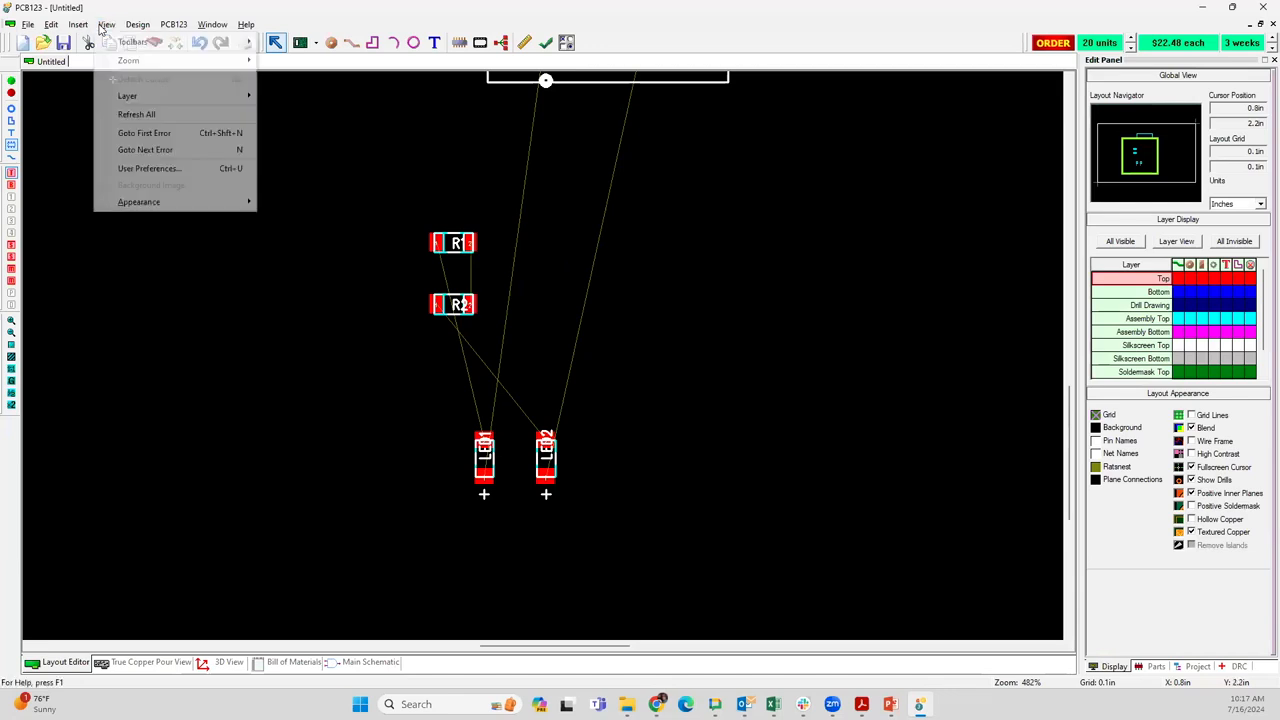
pyautogui.click(157, 168)
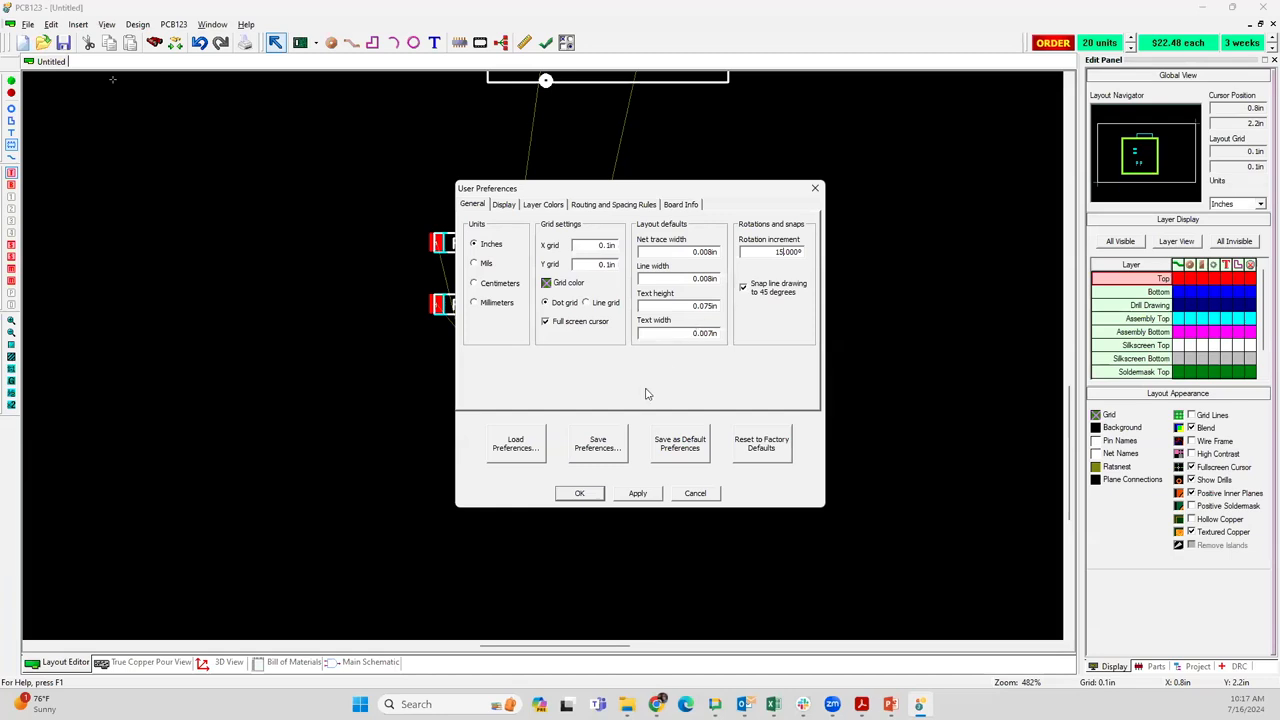
pyautogui.click(581, 493)
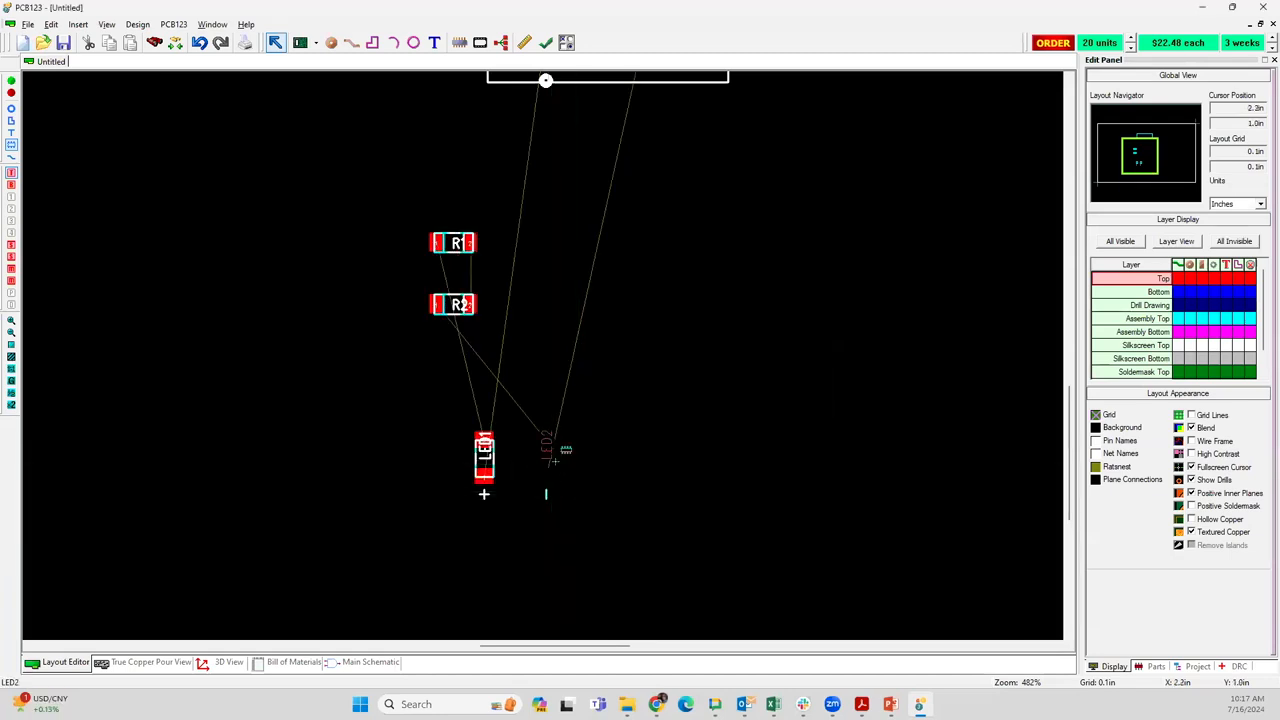
# Try out rotating LED2 in 15-degree increments at its current location
pyautogui.click(547, 464)
pyautogui.press('r')
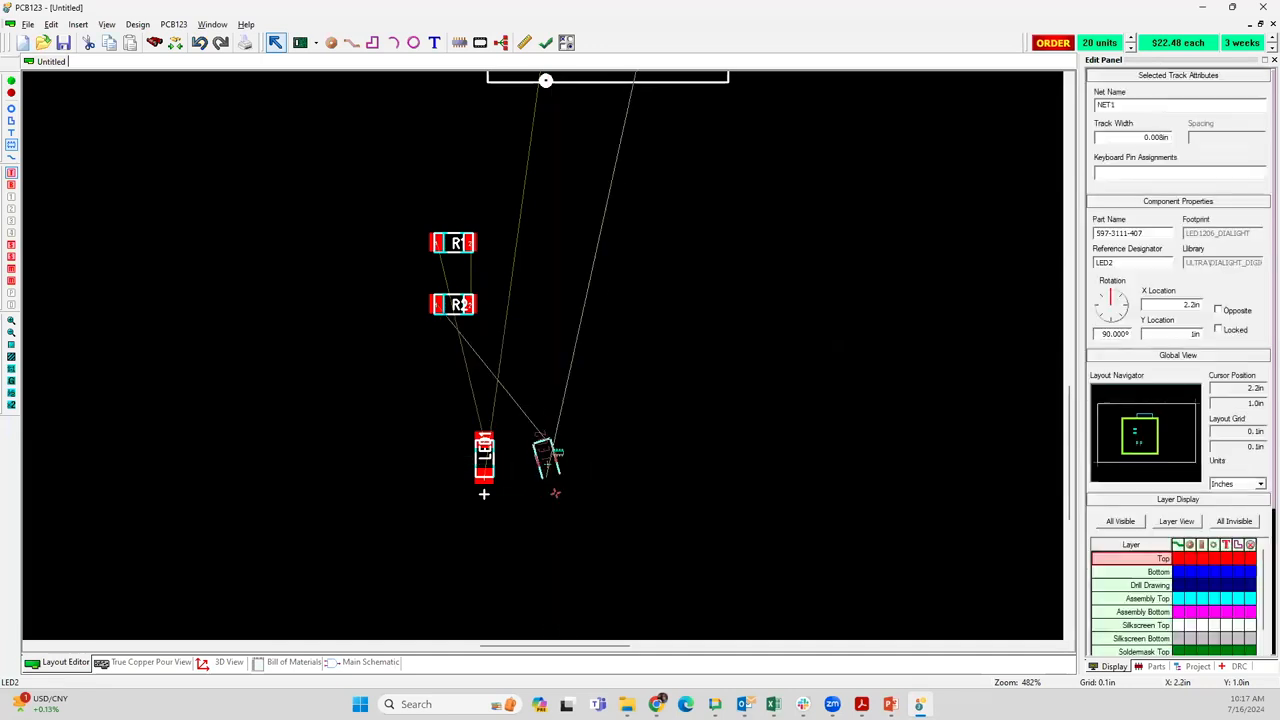
pyautogui.press('r')
pyautogui.press('r')
pyautogui.press('r')
pyautogui.press('r')
pyautogui.press('r')
pyautogui.press('r')
pyautogui.press('r')
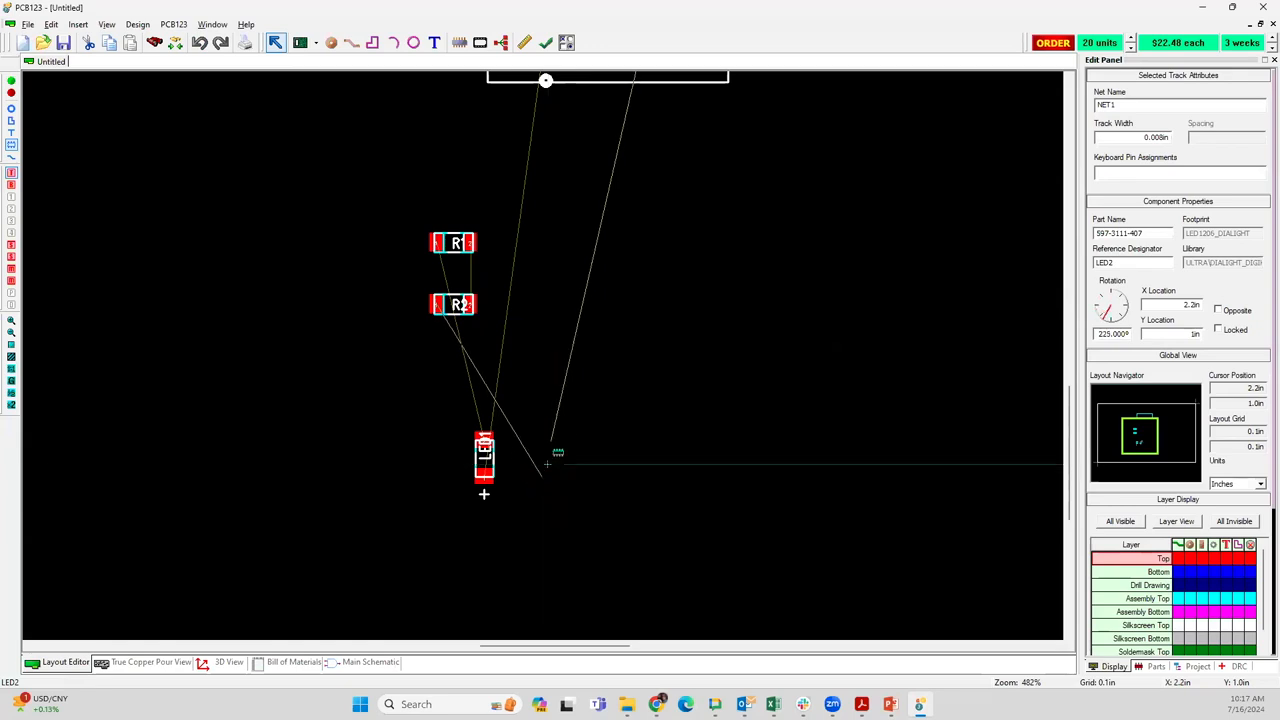
pyautogui.press('r')
pyautogui.press('r')
pyautogui.press('r')
pyautogui.press('r')
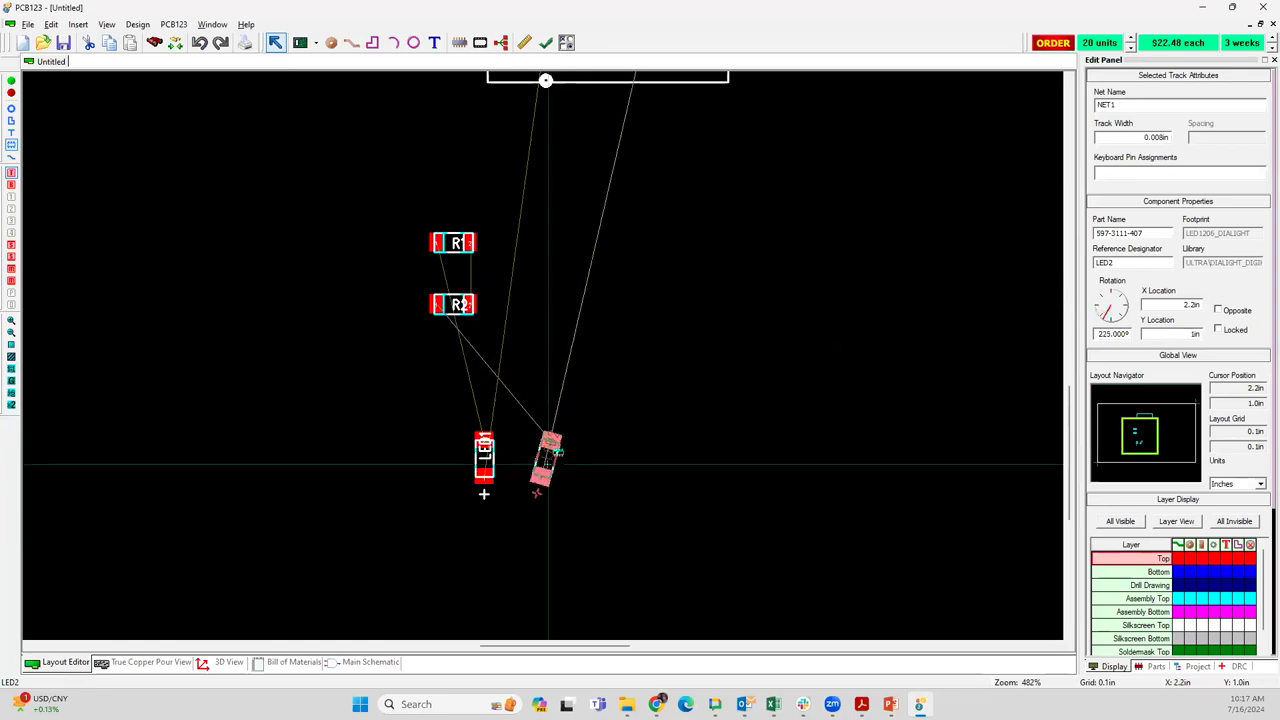
pyautogui.click(651, 374)
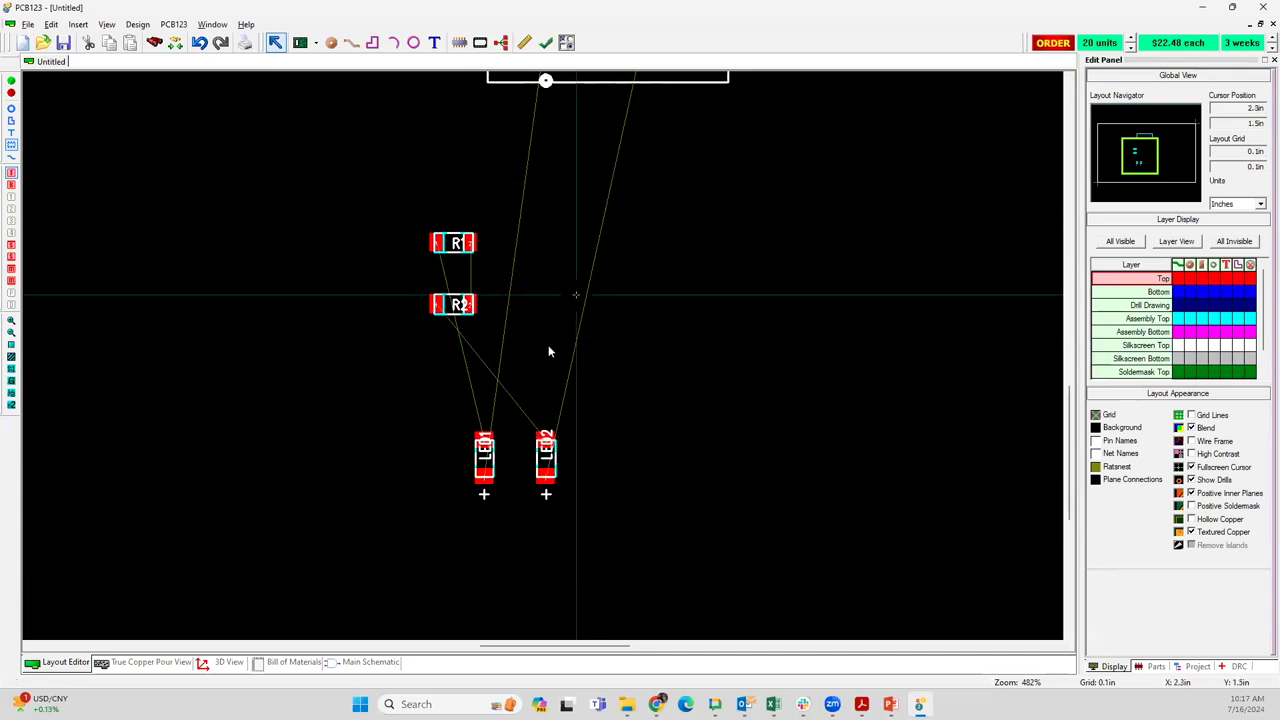
# Move LED2 to about X 2.7 in, Y 1.6 in below U1, and R2 to X 2.8 in, Y 1.8 in above it
pyautogui.scroll(-1, 548, 340)
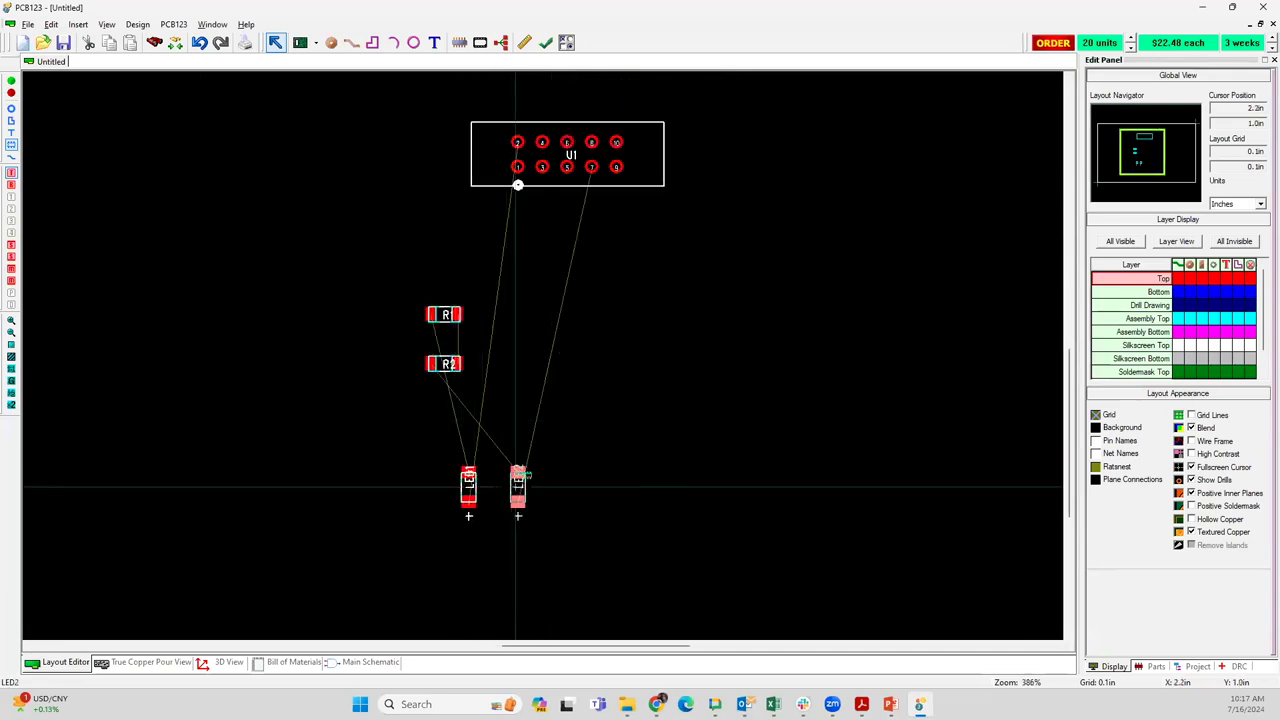
pyautogui.moveTo(515, 483); pyautogui.dragTo(632, 343)
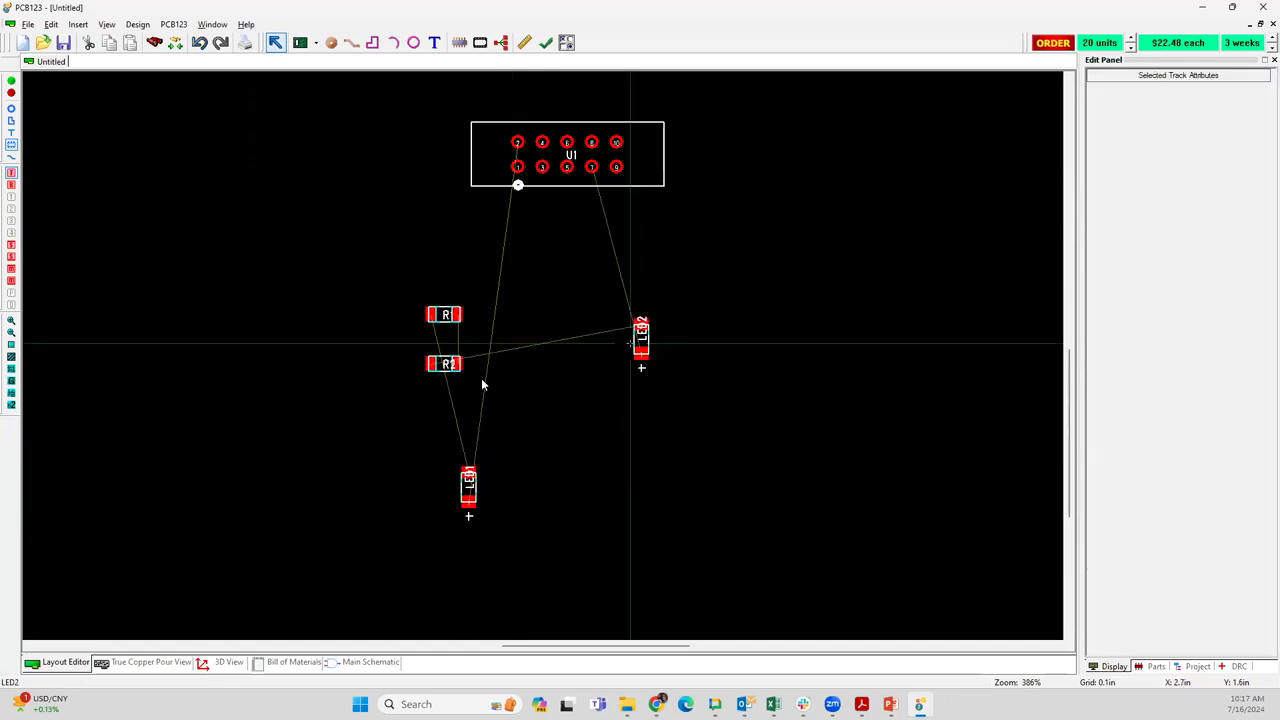
pyautogui.click(450, 382)
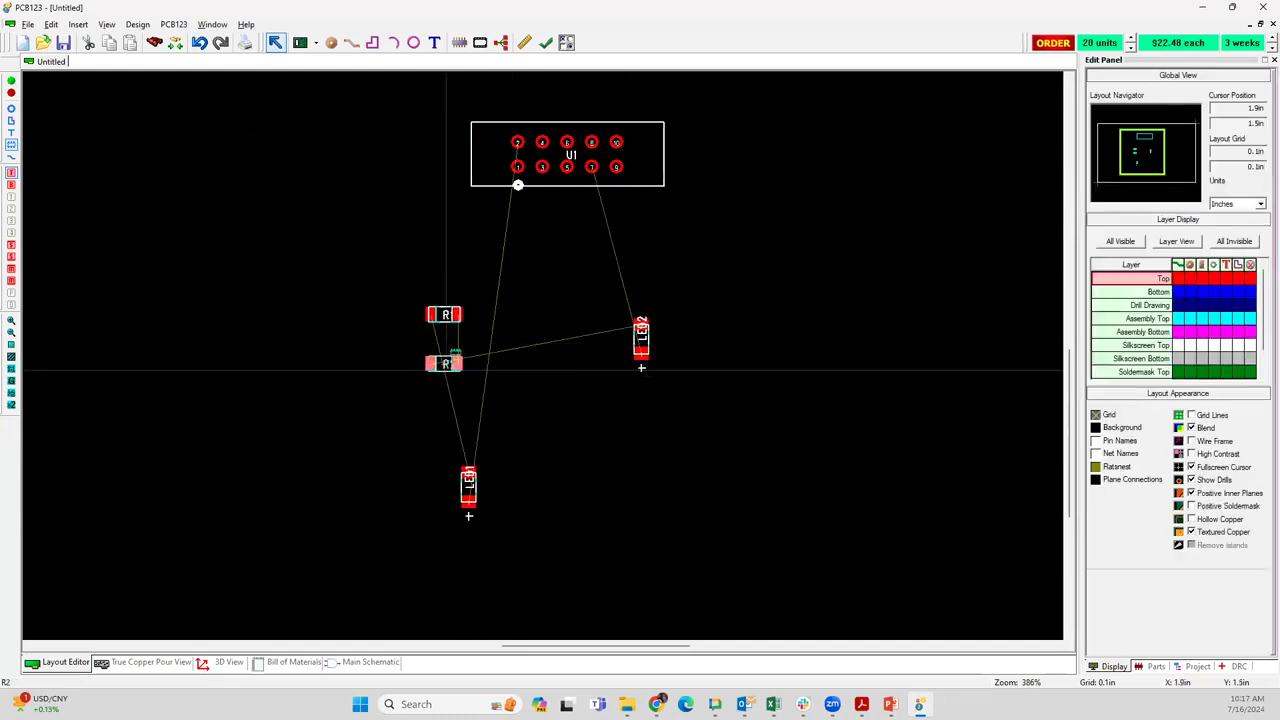
pyautogui.moveTo(445, 364); pyautogui.dragTo(672, 287)
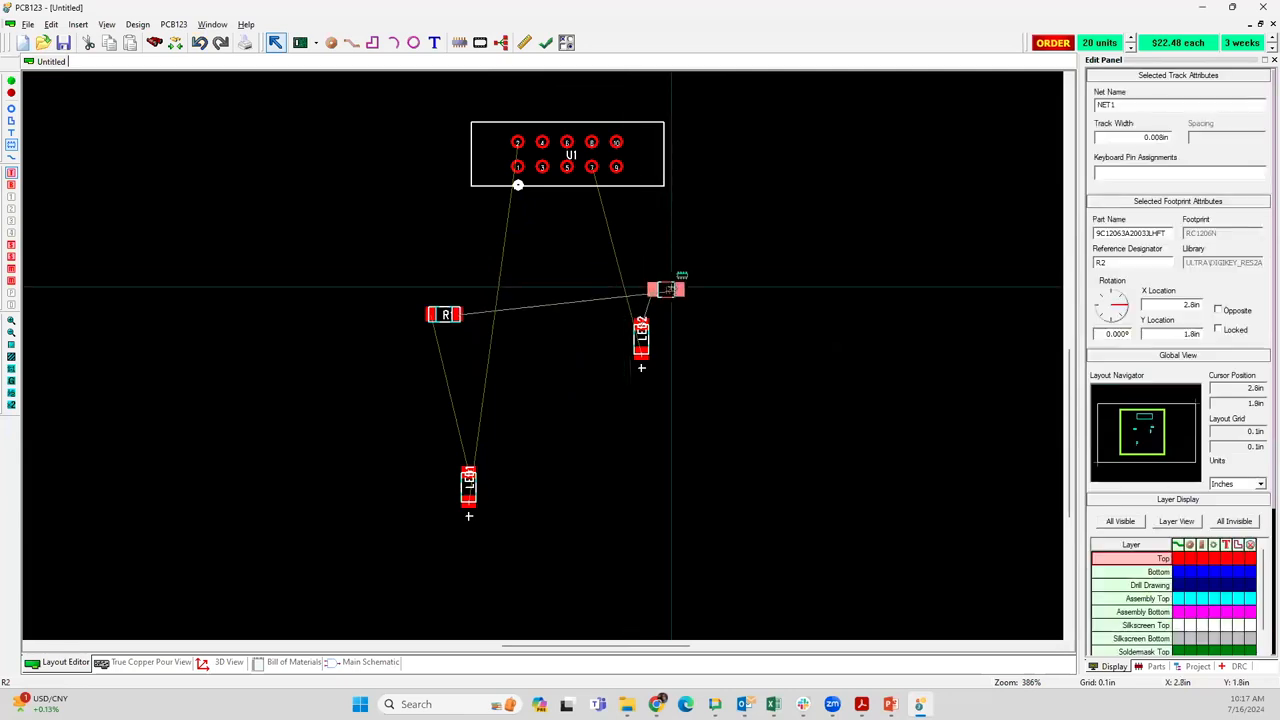
# Move LED1 to X 2.3 in, Y 1.6 in, level with LED2, and place R1 above it in line with R2
pyautogui.click(438, 486)
pyautogui.moveTo(469, 488); pyautogui.dragTo(536, 340)
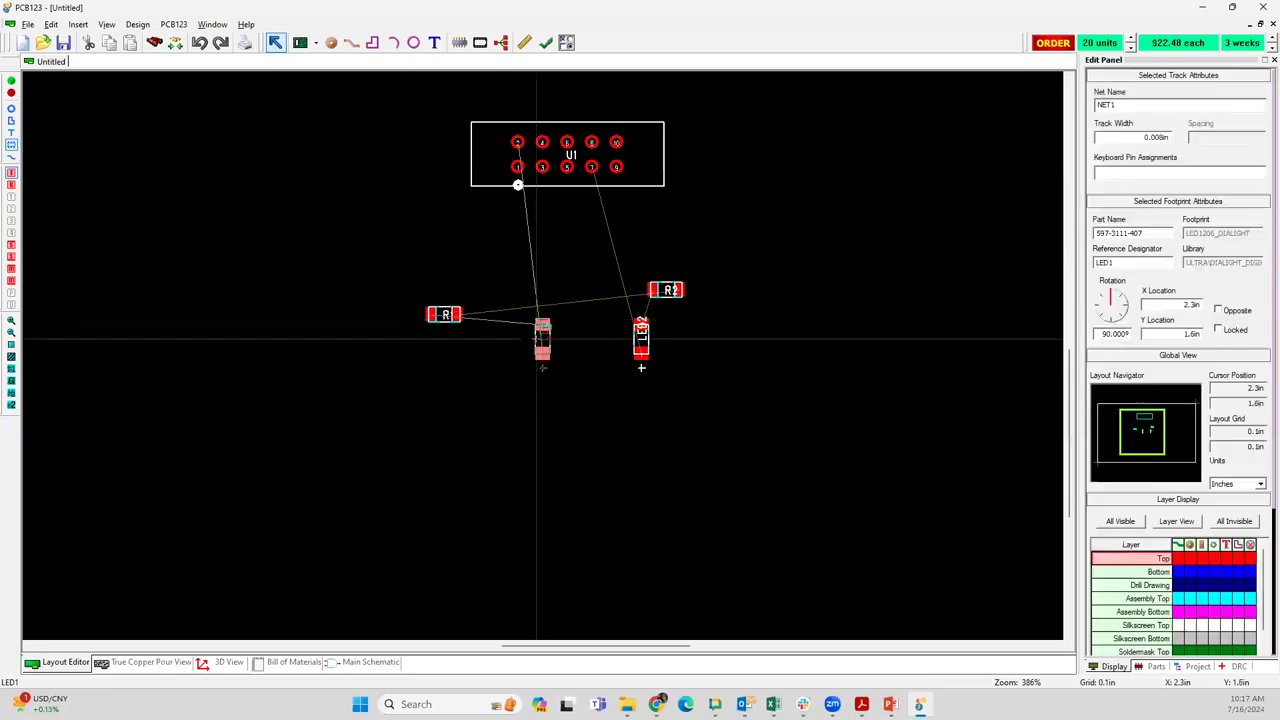
pyautogui.moveTo(460, 321); pyautogui.dragTo(556, 297)
pyautogui.moveTo(684, 277); pyautogui.dragTo(684, 276)
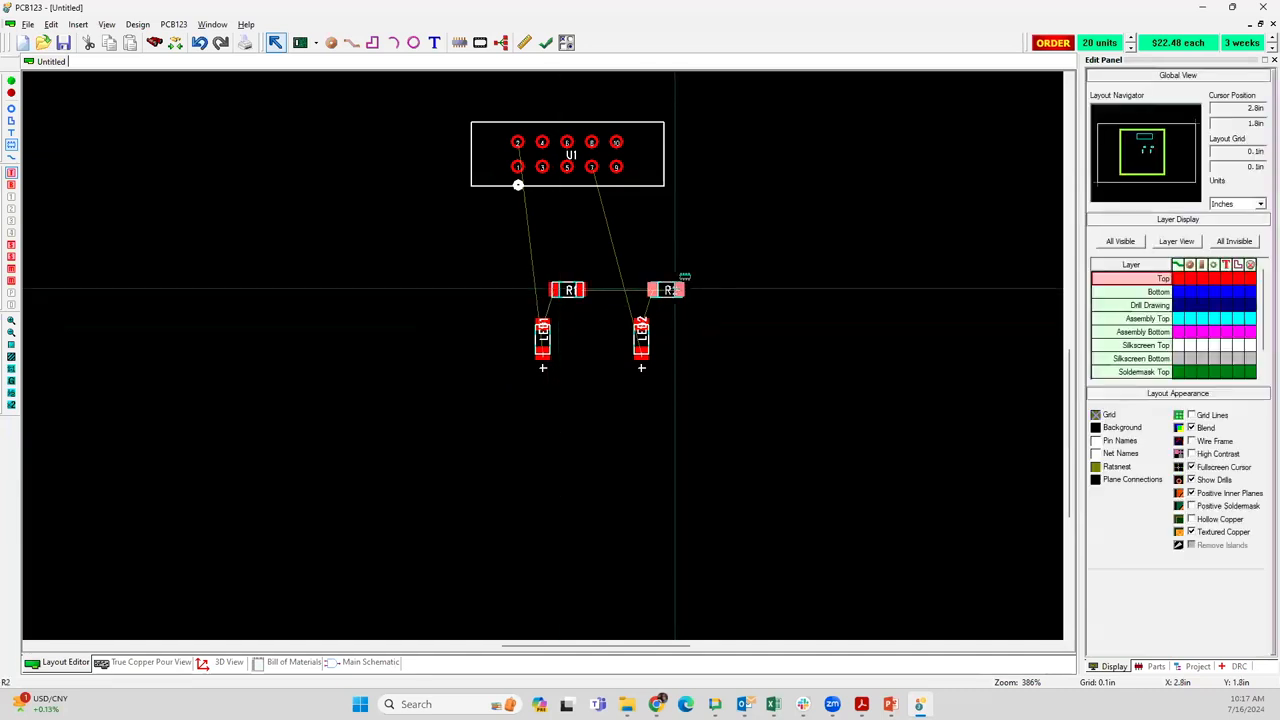
# Rotate R2 to a 45-degree diagonal and move it between R1 and LED2
pyautogui.click(675, 289)
pyautogui.press('r')
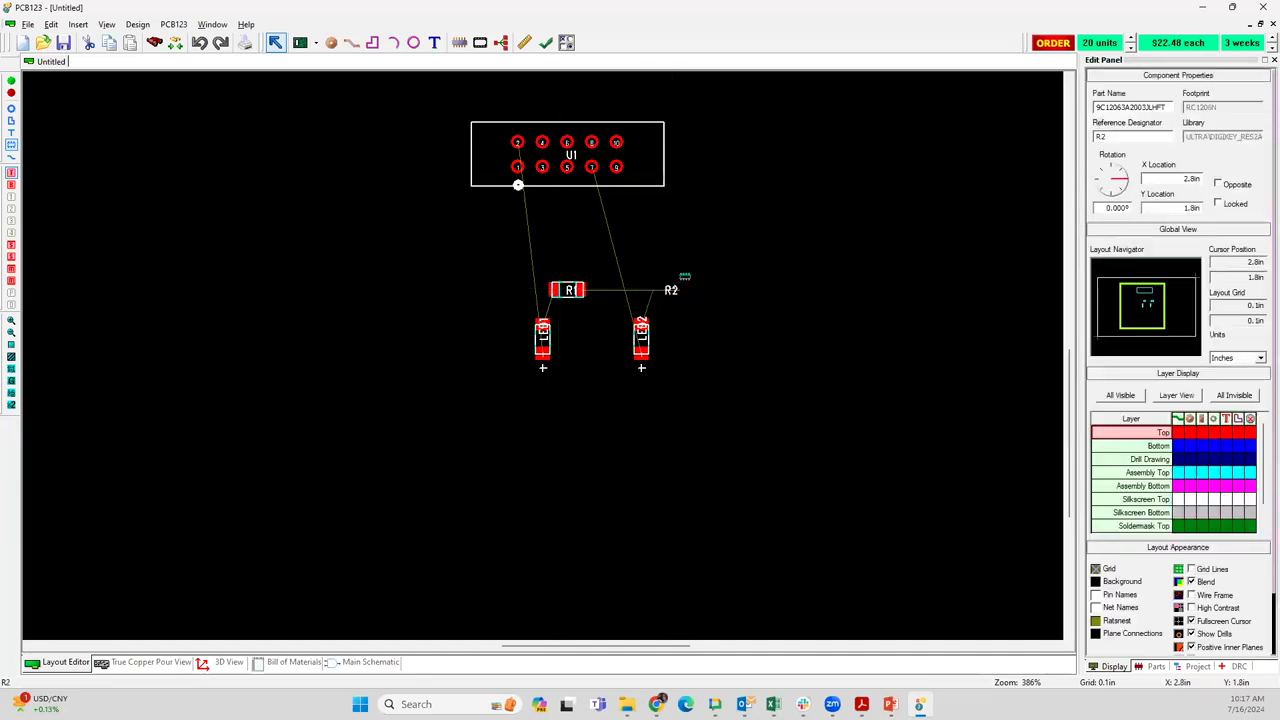
pyautogui.scroll(10, 653, 289)
pyautogui.moveTo(669, 289); pyautogui.dragTo(621, 291)
pyautogui.scroll(12, 653, 290)
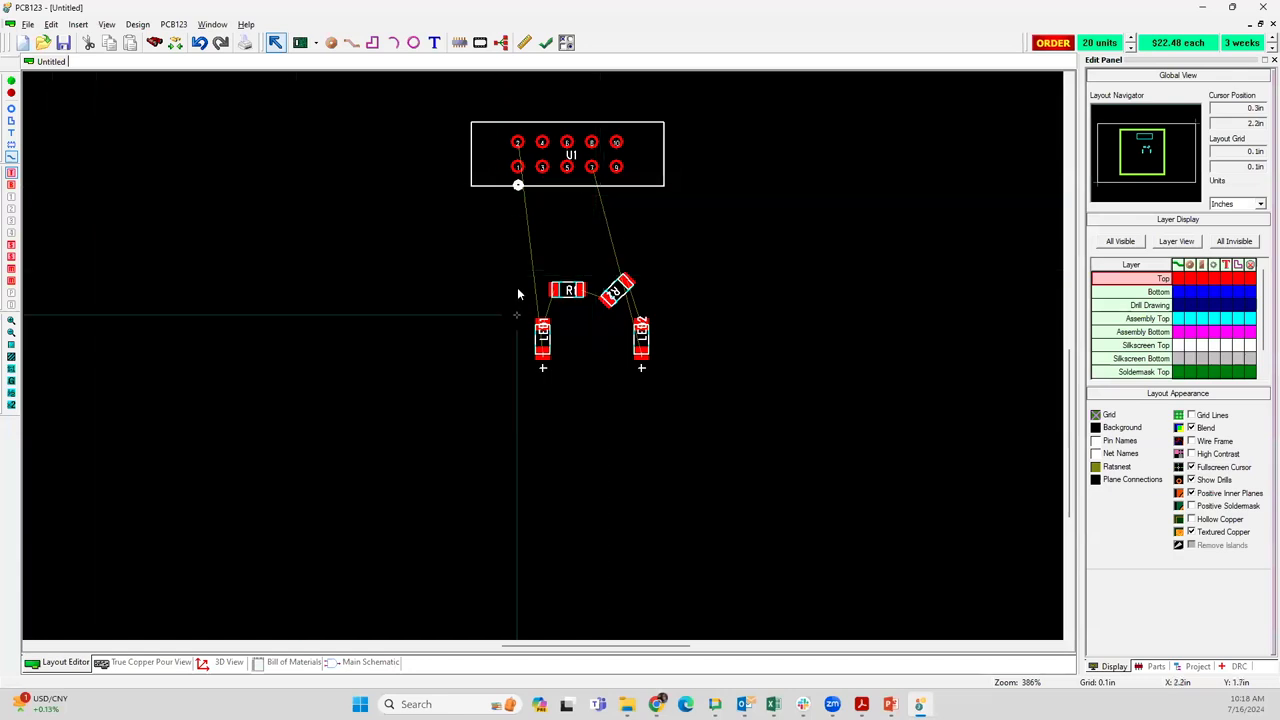
# Route the net from U1 pin 2 around the left of the parts to LED1's lower pad, changing the grid to 0.005 in
pyautogui.click(528, 225)
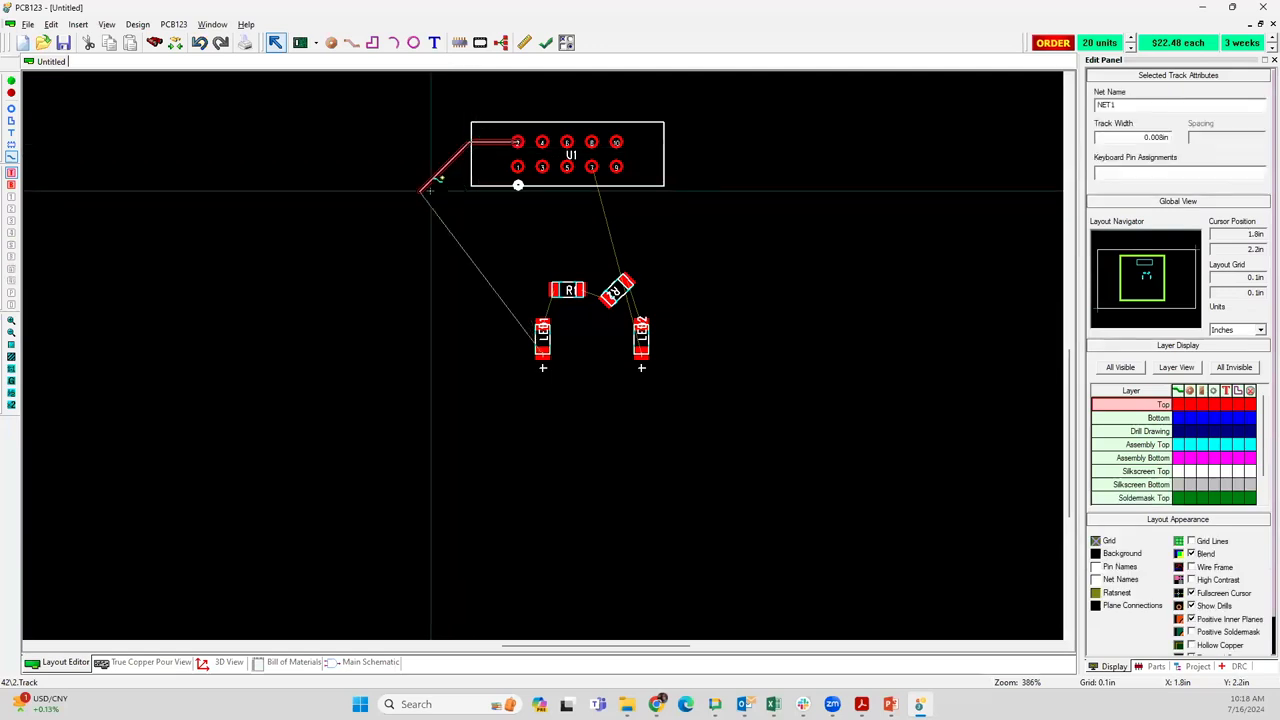
pyautogui.click(421, 188)
pyautogui.click(431, 348)
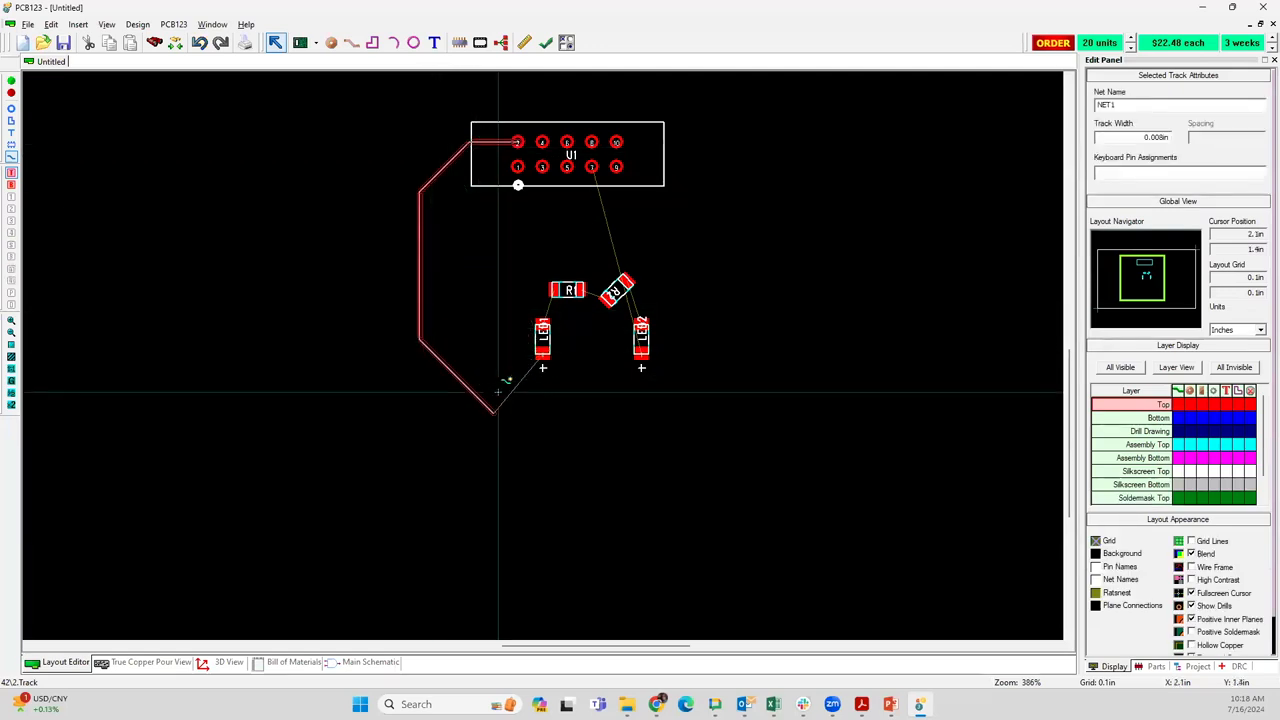
pyautogui.click(545, 404)
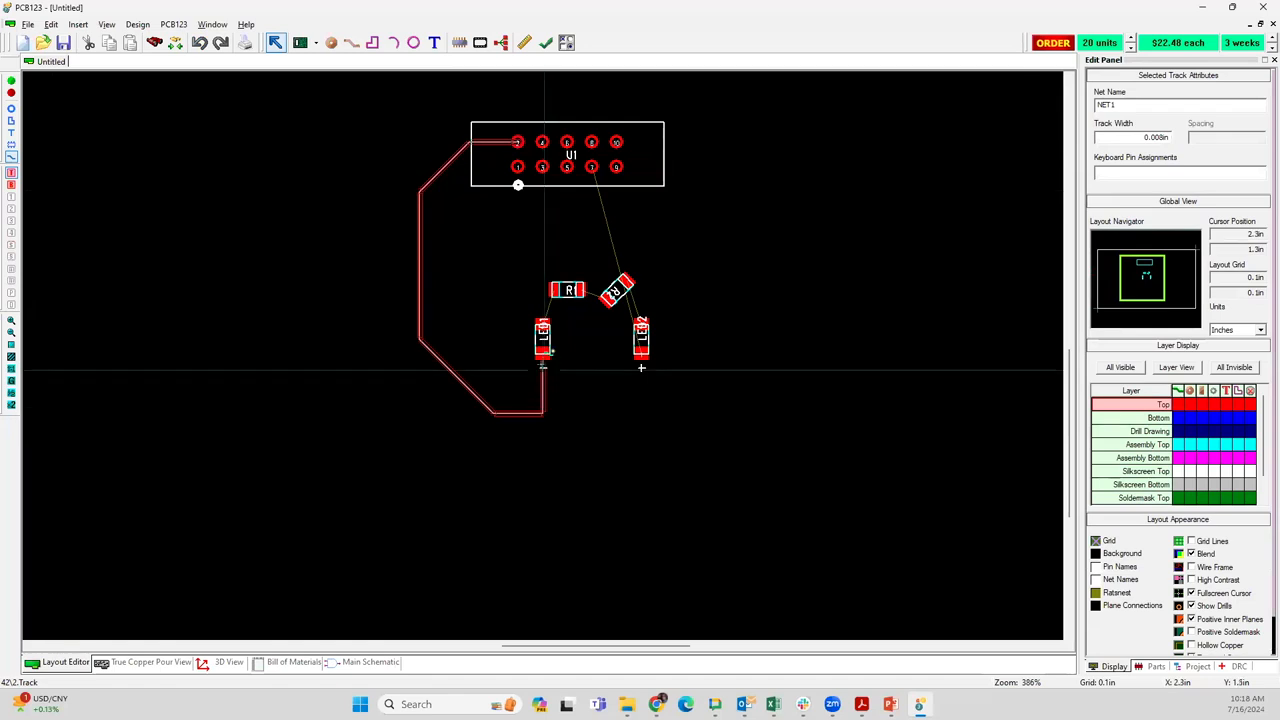
pyautogui.click(544, 358)
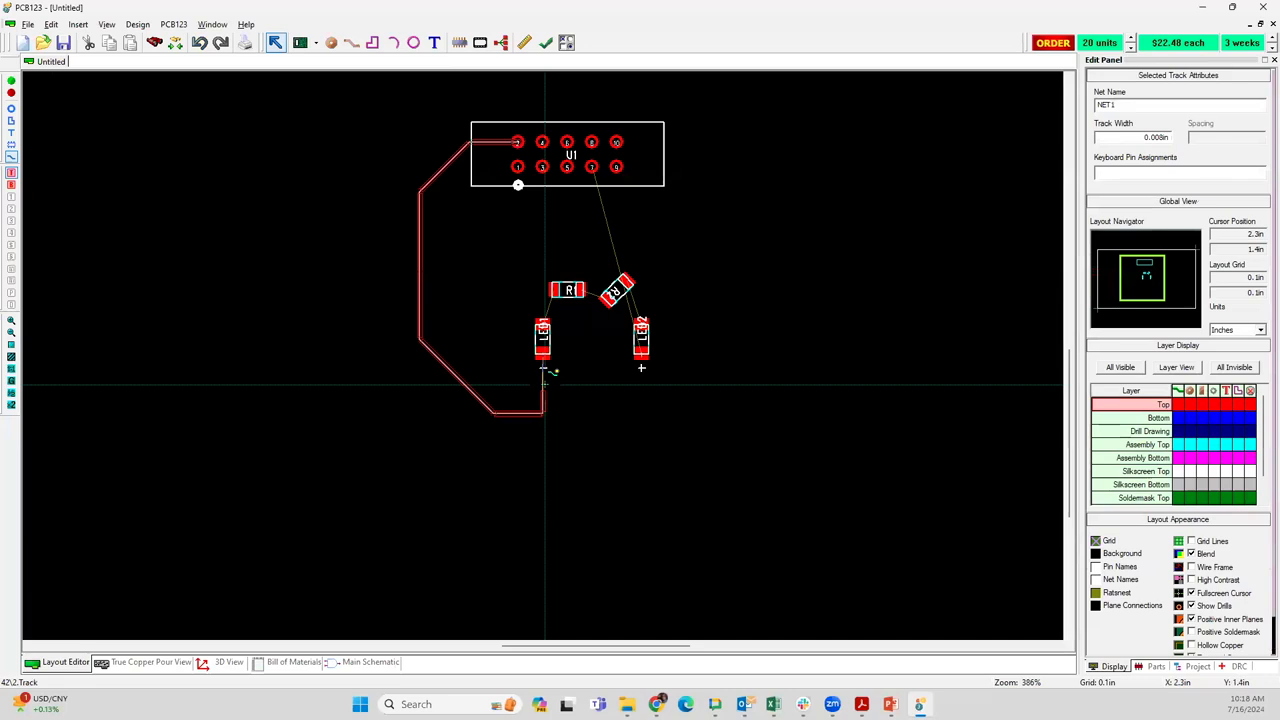
pyautogui.press('g')
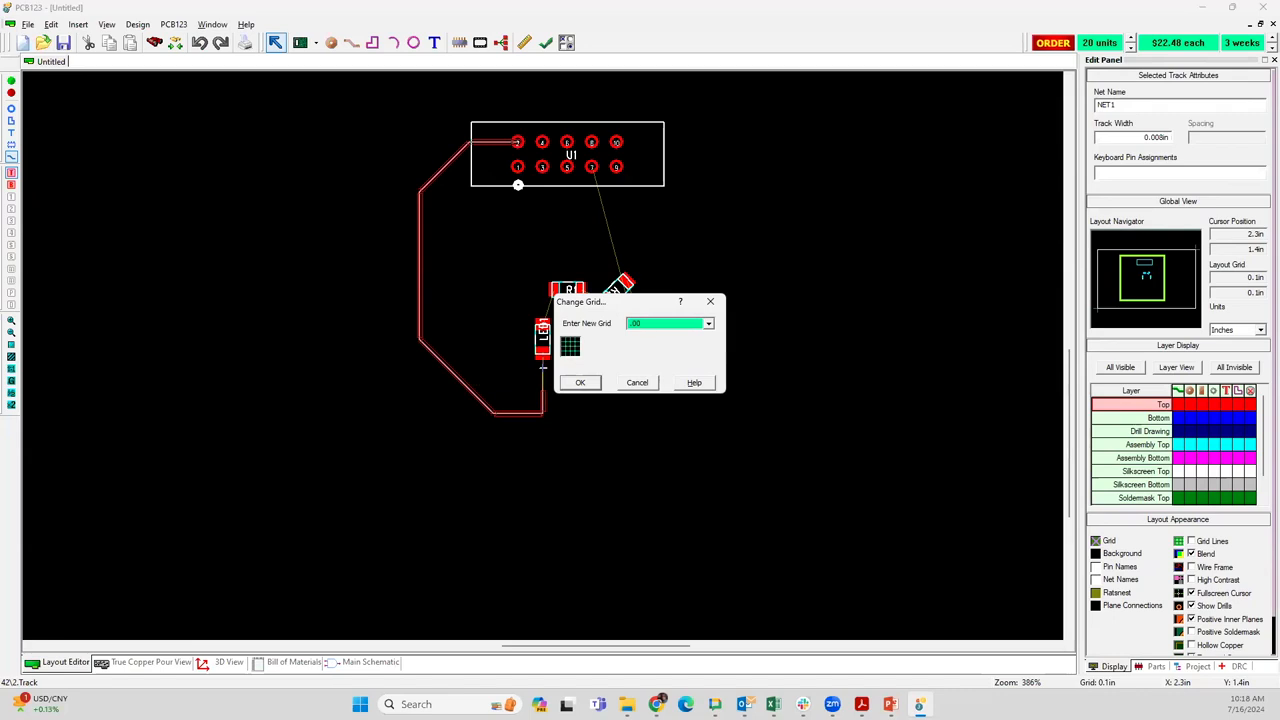
pyautogui.press('Return')
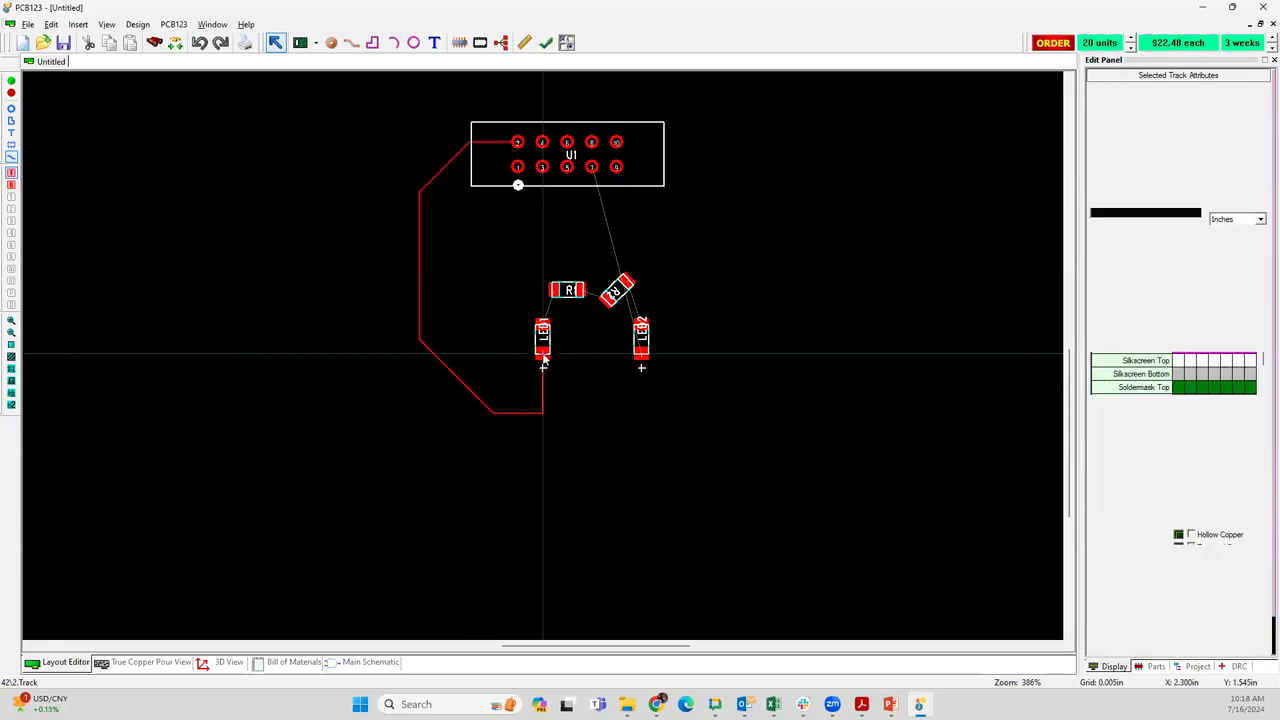
# Set the width of the whole track between U1 pin 2 and LED1 to 0.04 in
pyautogui.click(421, 218)
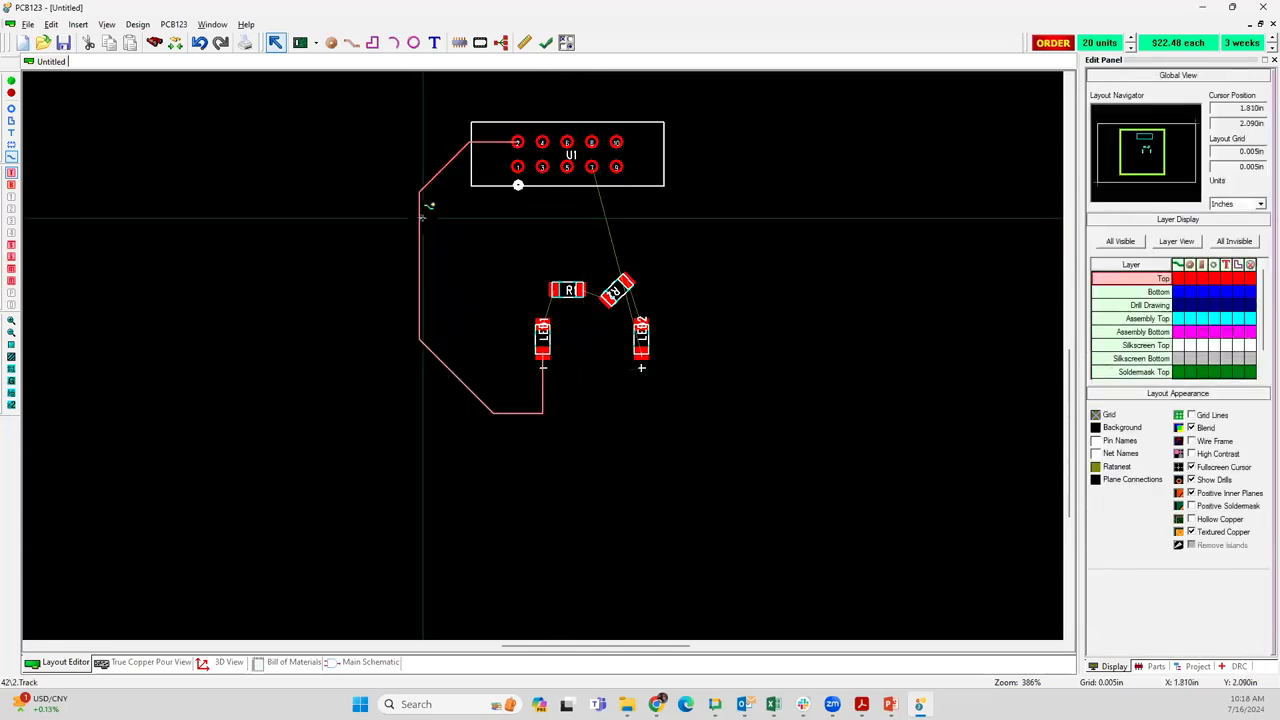
pyautogui.moveTo(420, 216)
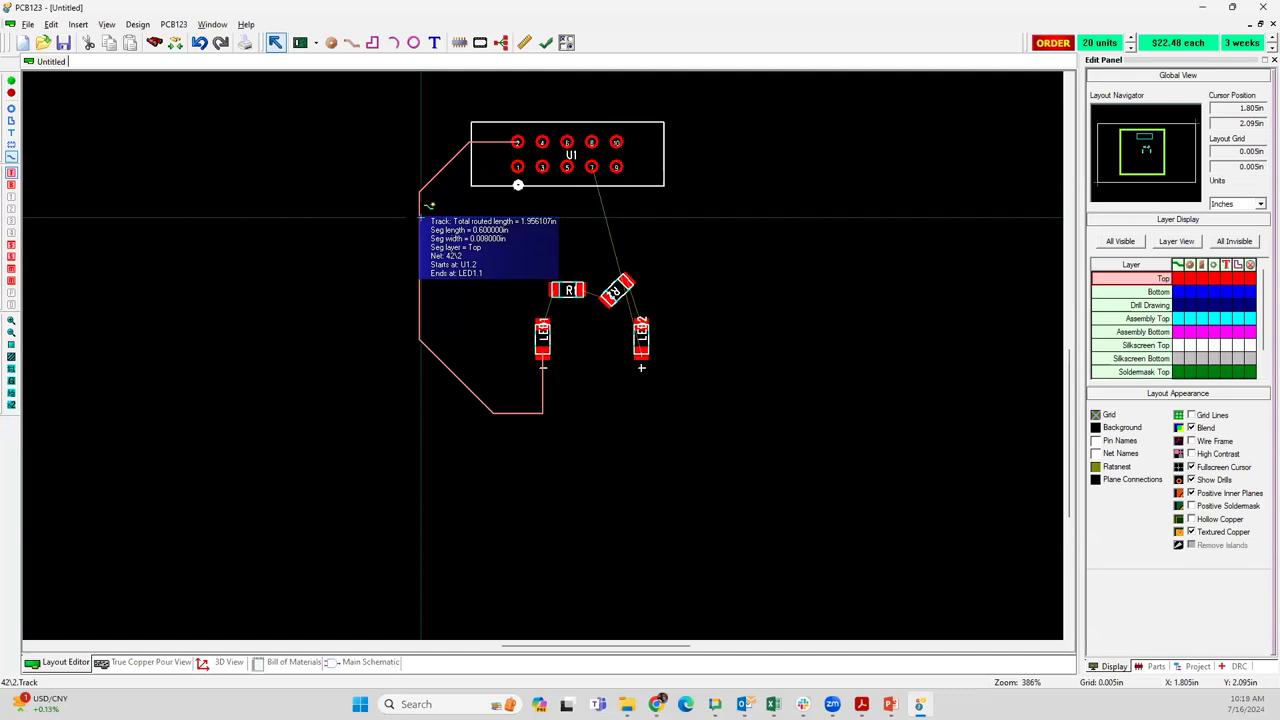
pyautogui.rightClick(421, 216)
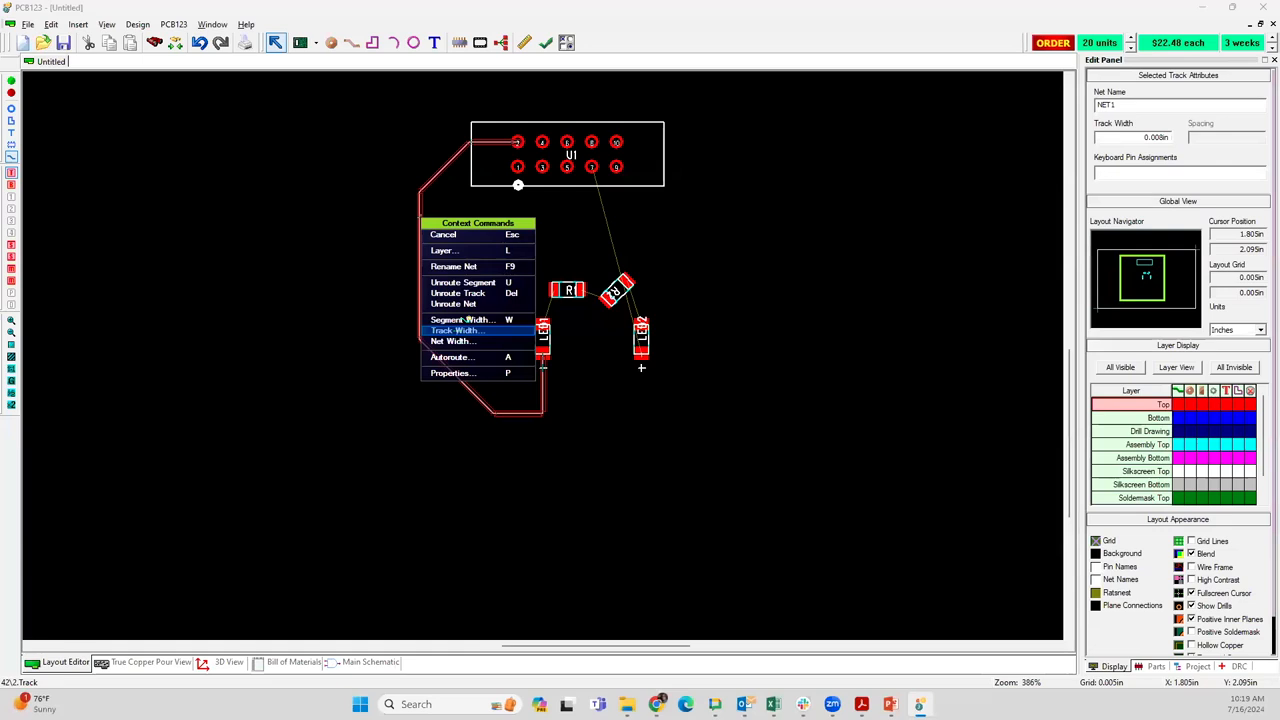
pyautogui.click(457, 330)
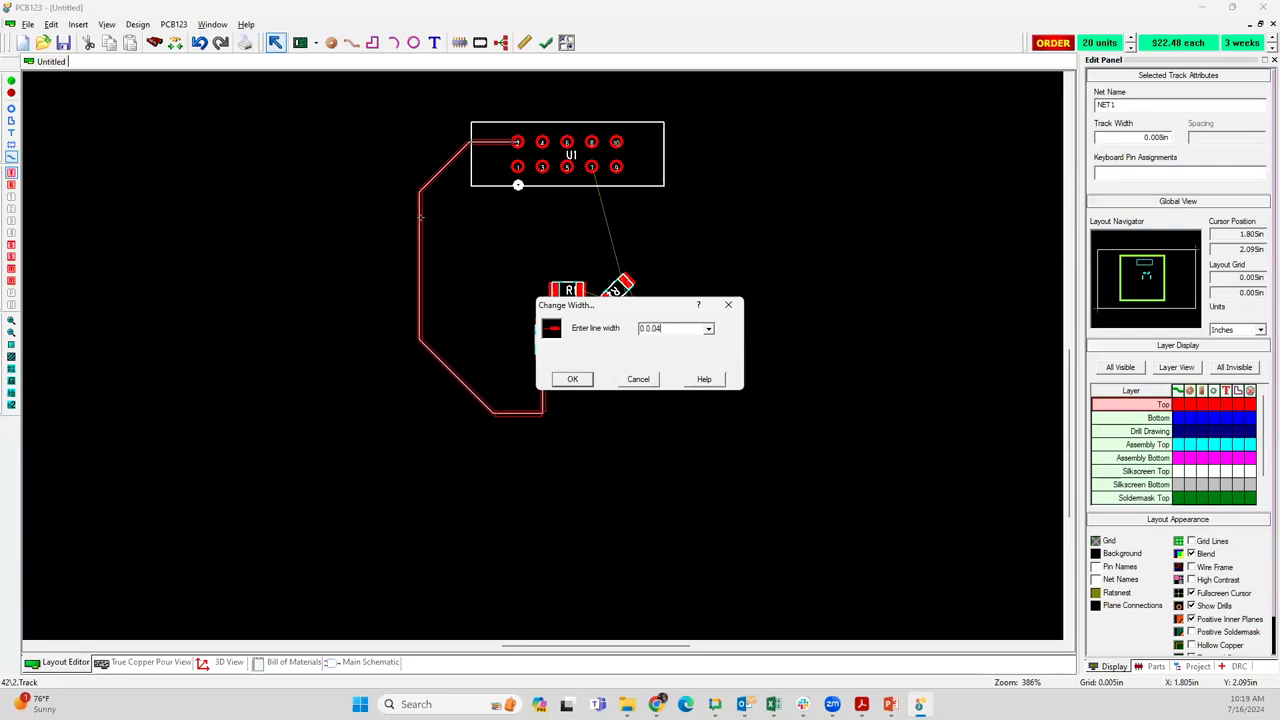
pyautogui.click(572, 380)
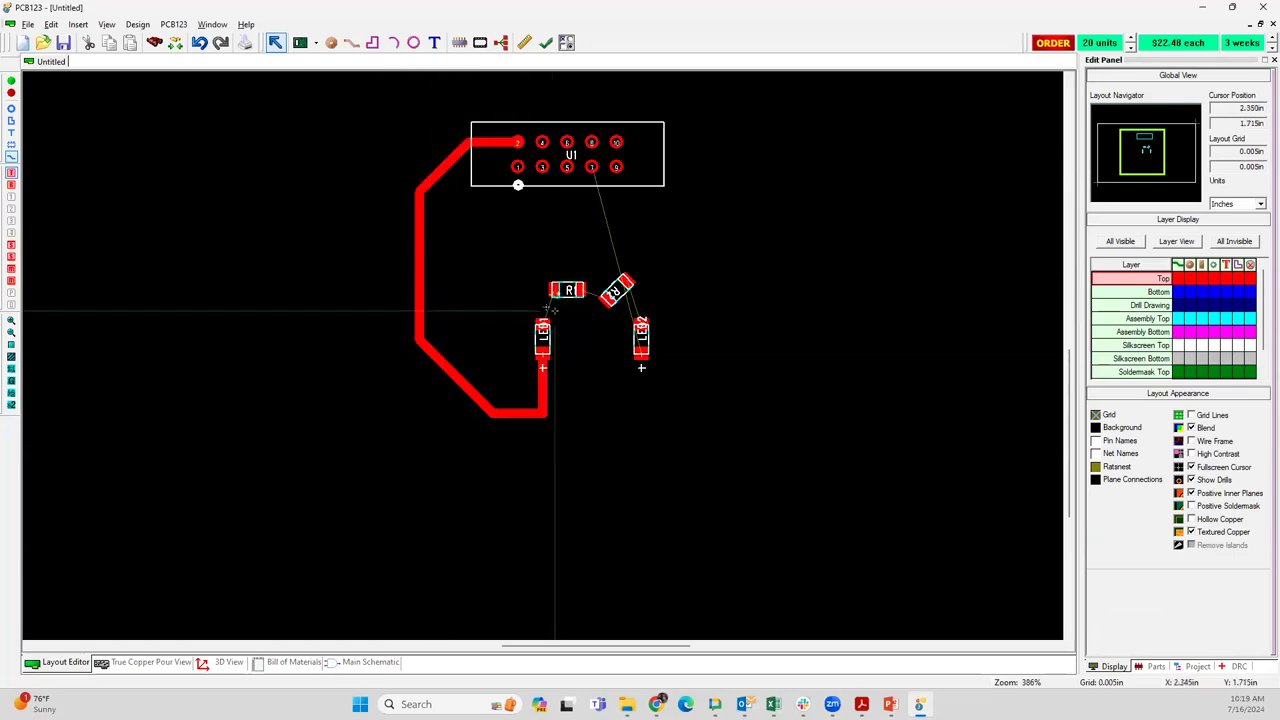
# Route the track from LED1's upper pad to the left pad of R1
pyautogui.scroll(3, 542, 354)
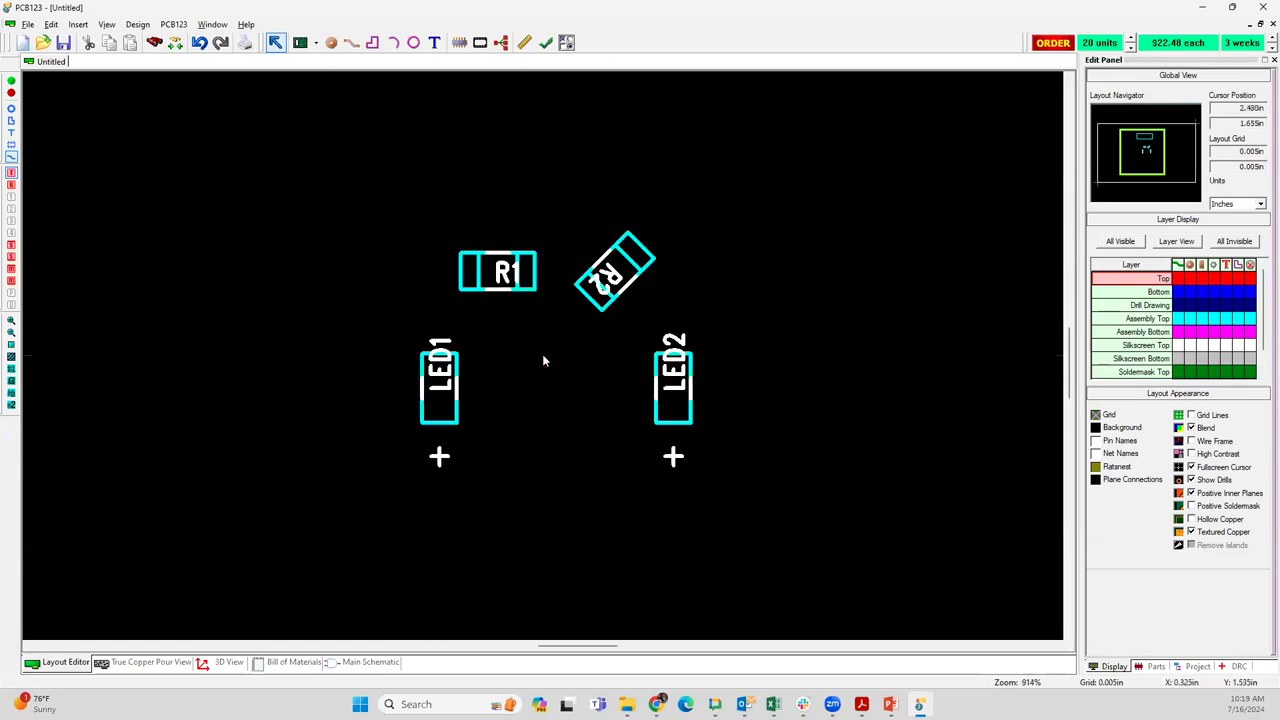
pyautogui.click(440, 345)
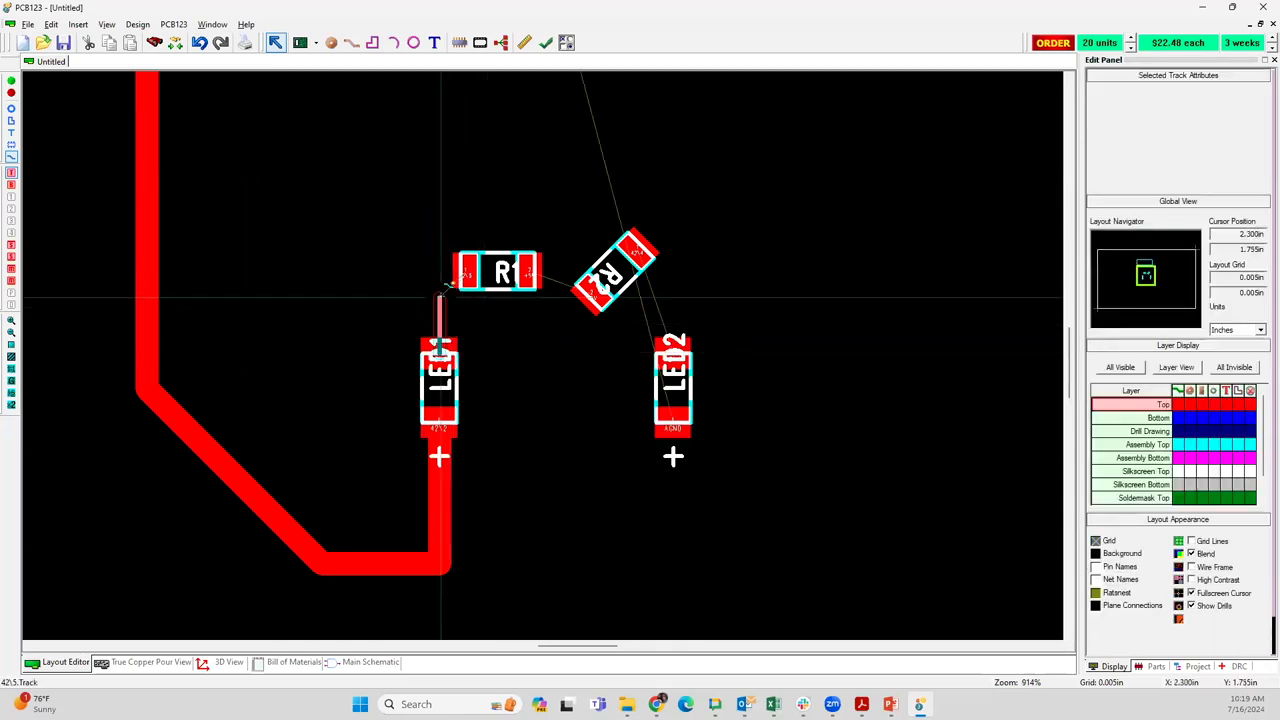
pyautogui.click(465, 272)
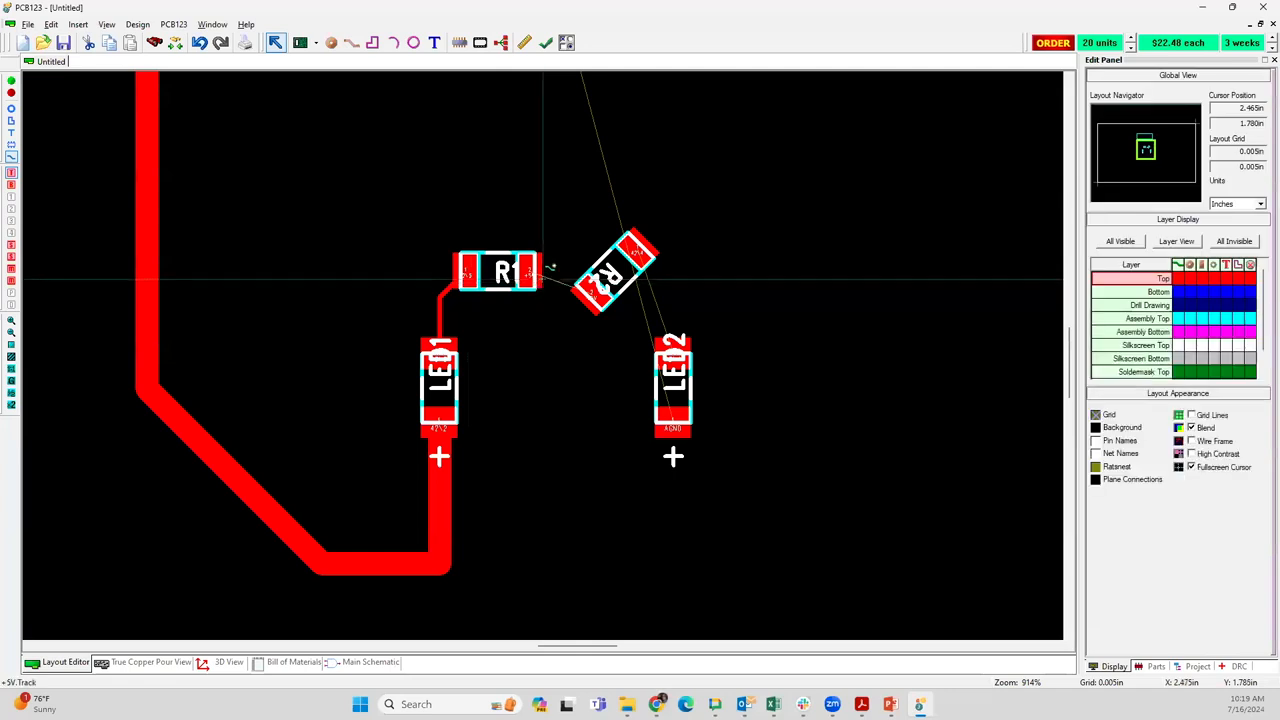
# Route a track from R1's right pad to the lower-left pad of R2
pyautogui.click(543, 280)
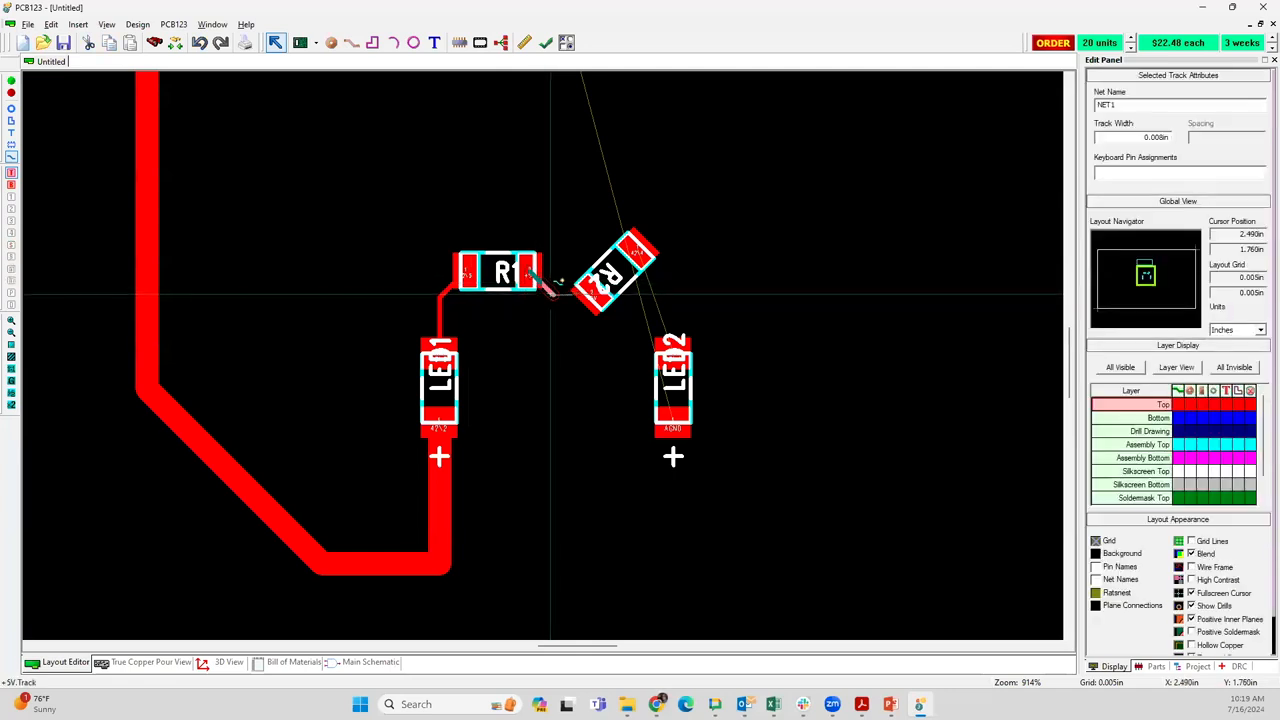
pyautogui.click(585, 296)
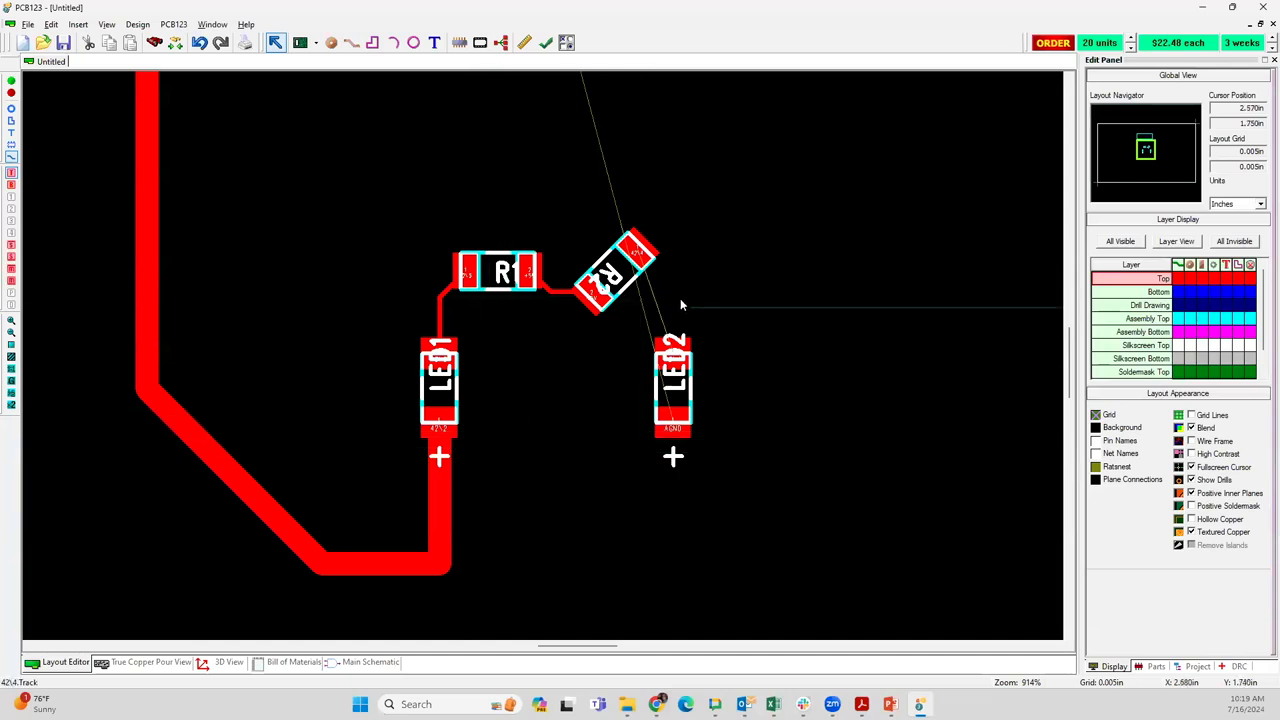
pyautogui.scroll(-1, 543, 360)
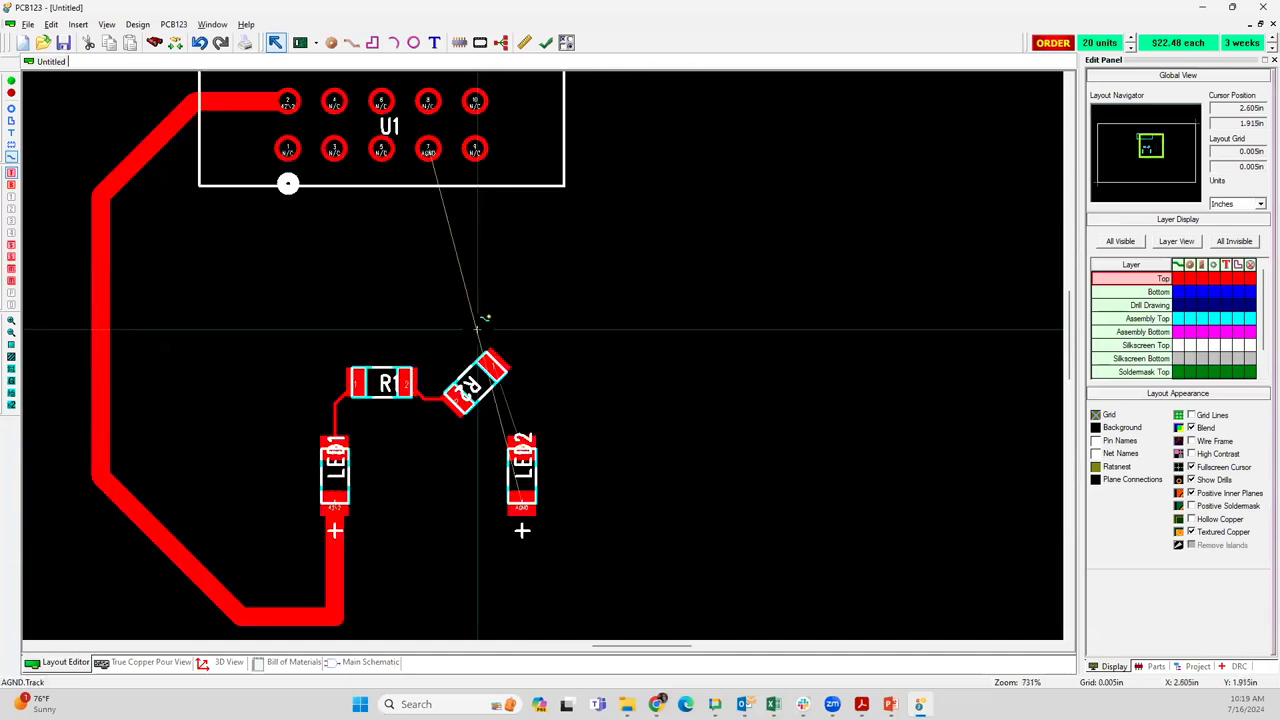
pyautogui.click(508, 466)
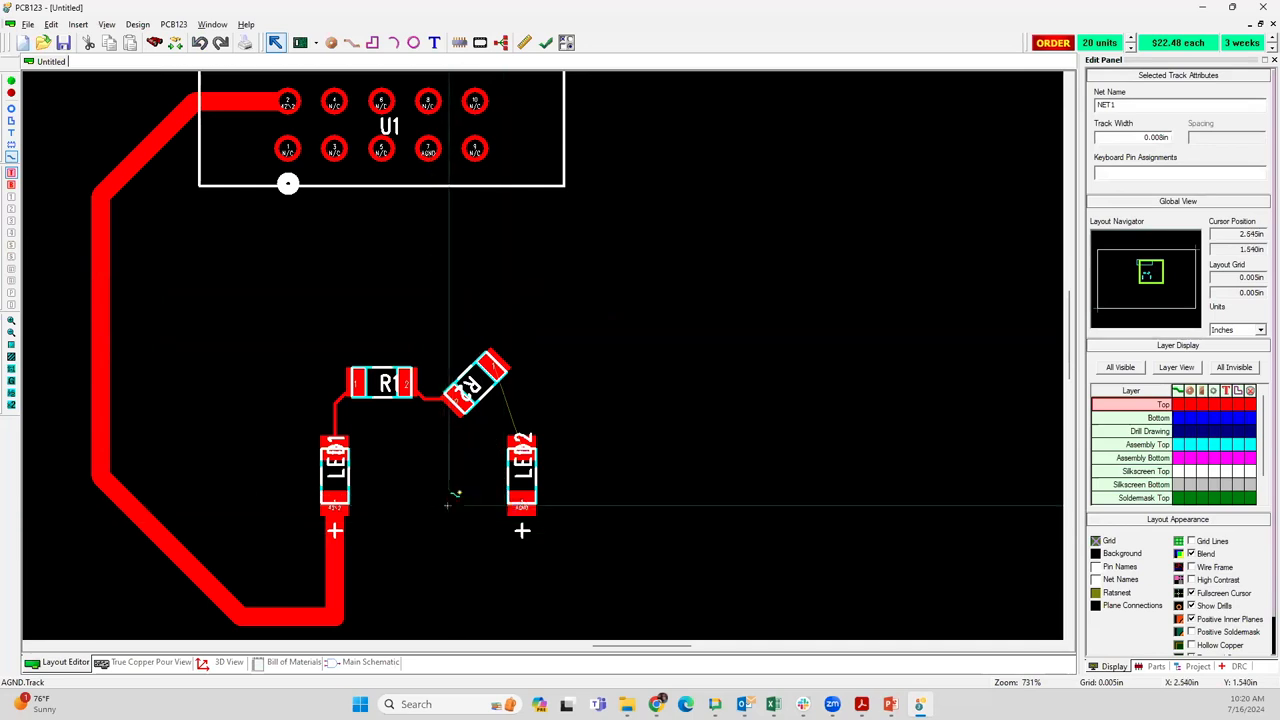
pyautogui.press('Escape')
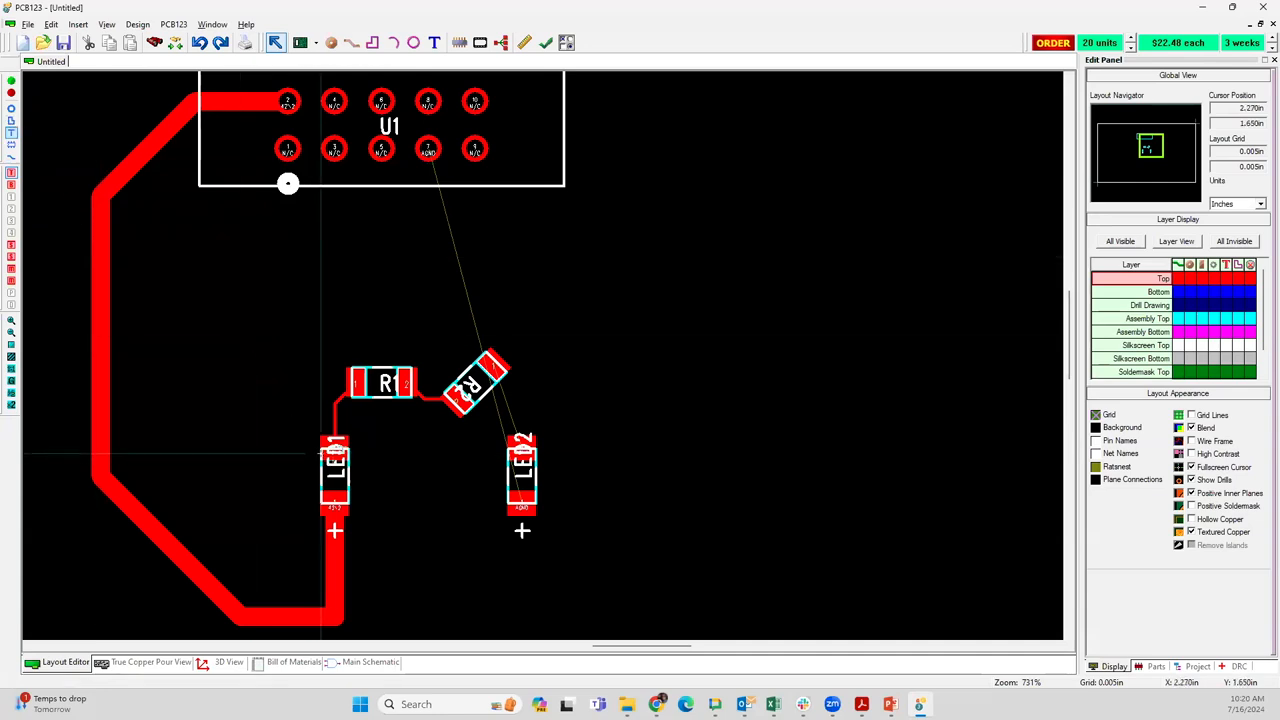
# Move the assembly designators off their parts: LED1 to the left, R1 above, and R2 to the upper left
pyautogui.moveTo(334, 461); pyautogui.dragTo(303, 456)
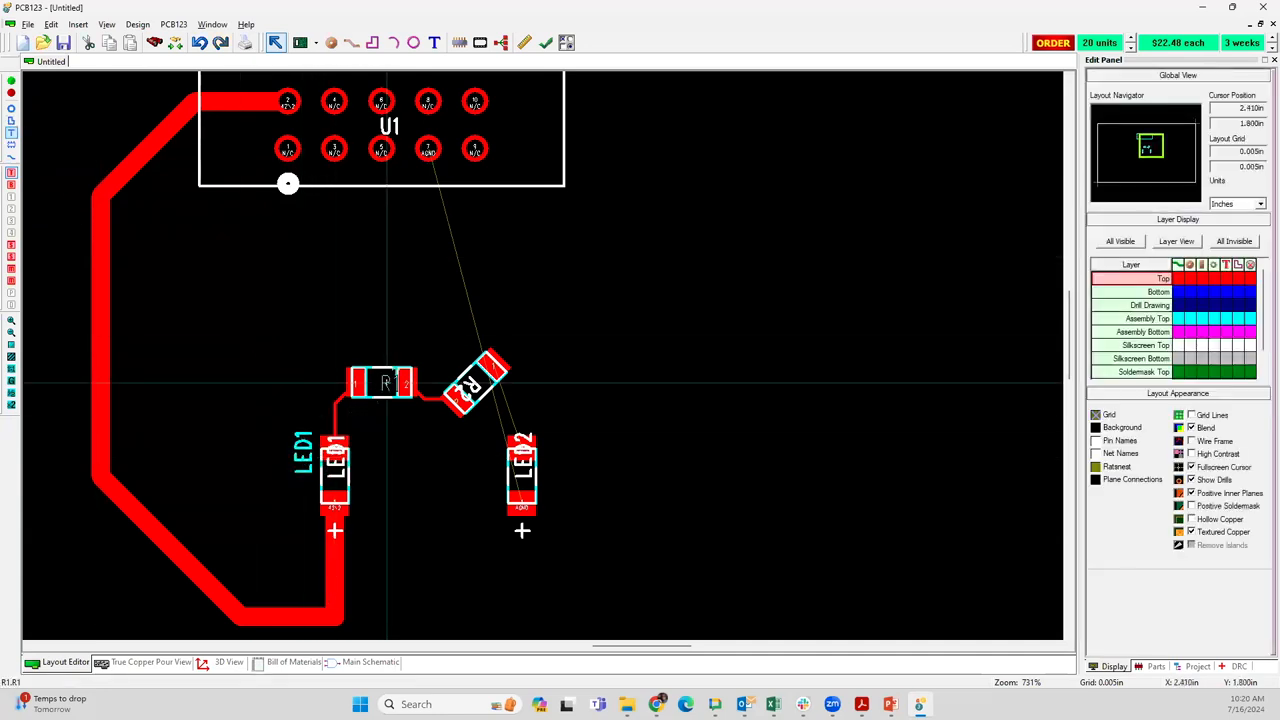
pyautogui.moveTo(381, 383); pyautogui.dragTo(382, 347)
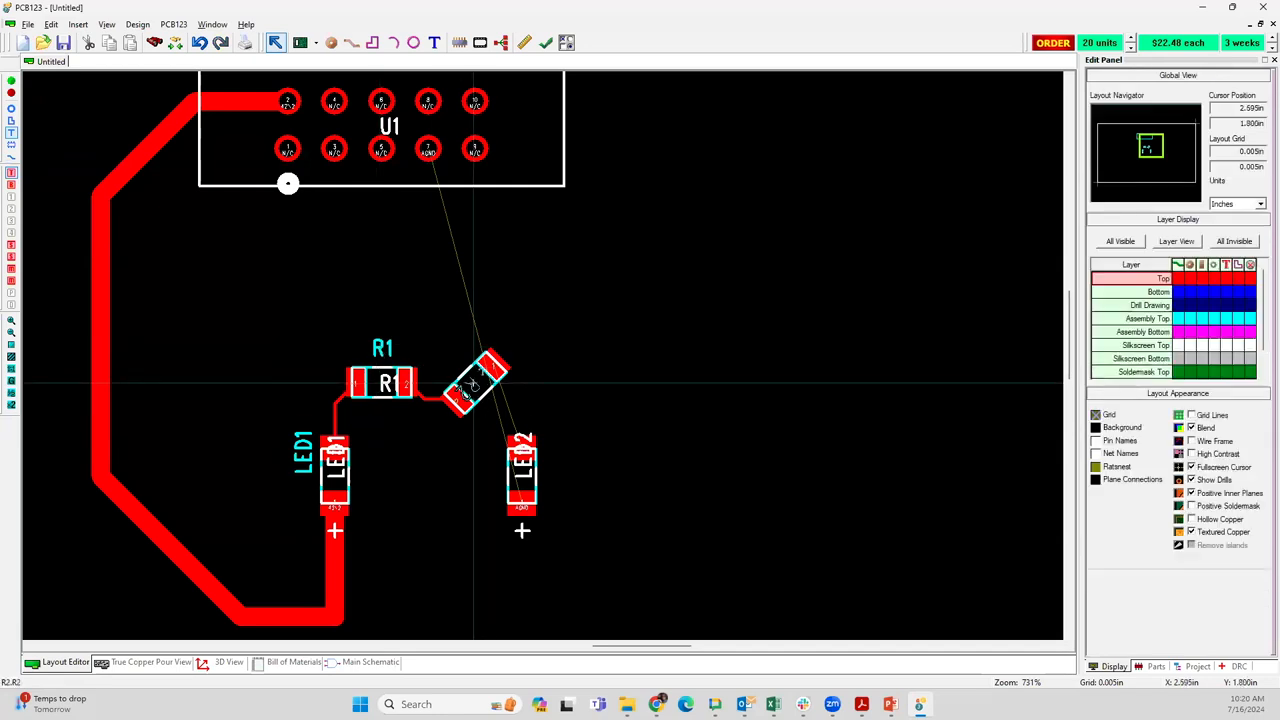
pyautogui.moveTo(476, 383); pyautogui.dragTo(455, 358)
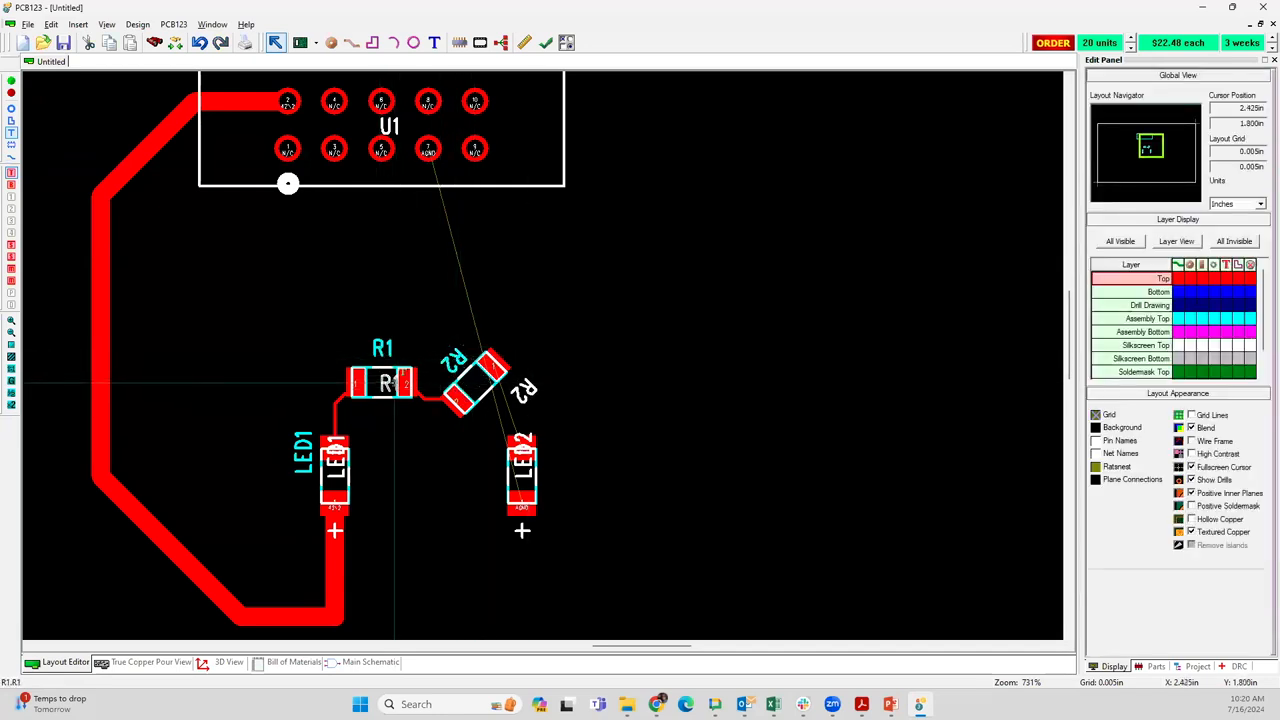
# Move the silkscreen designators off their parts: R1 below its resistor, LED2 to the left and LED1 to the right of their LEDs
pyautogui.moveTo(386, 383); pyautogui.dragTo(378, 418)
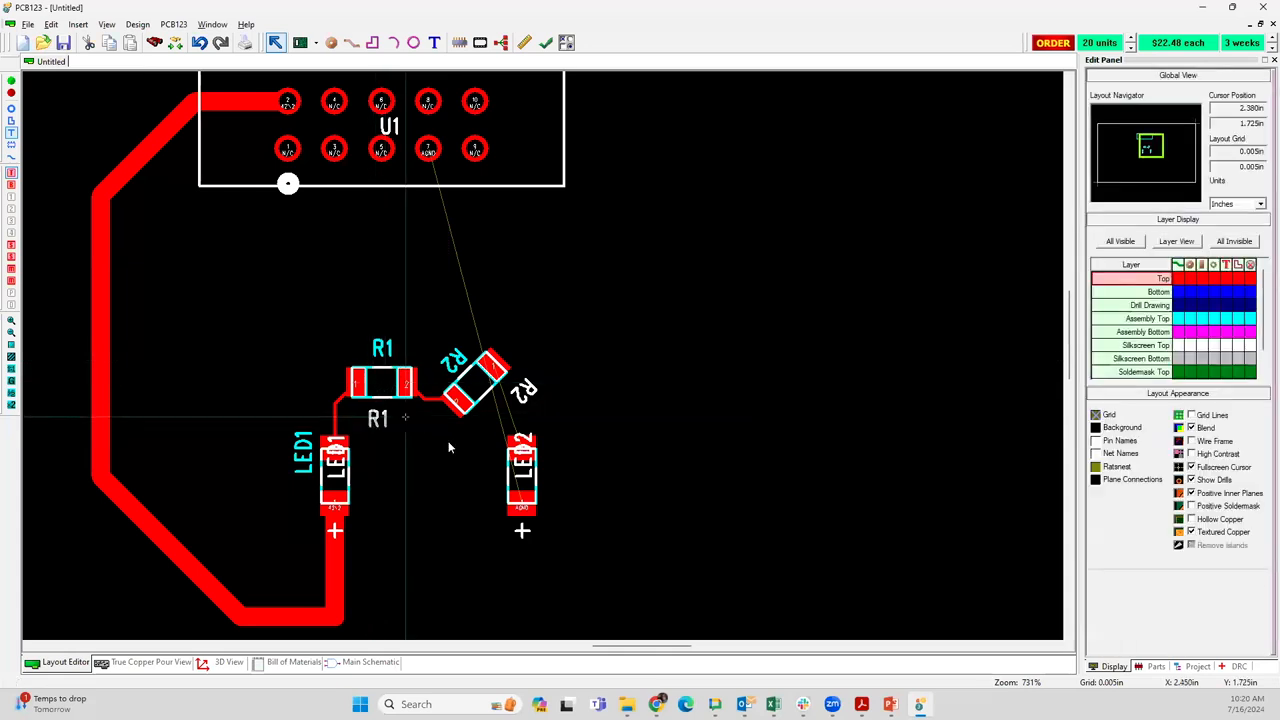
pyautogui.moveTo(521, 462); pyautogui.dragTo(490, 470)
pyautogui.moveTo(331, 461); pyautogui.dragTo(366, 472)
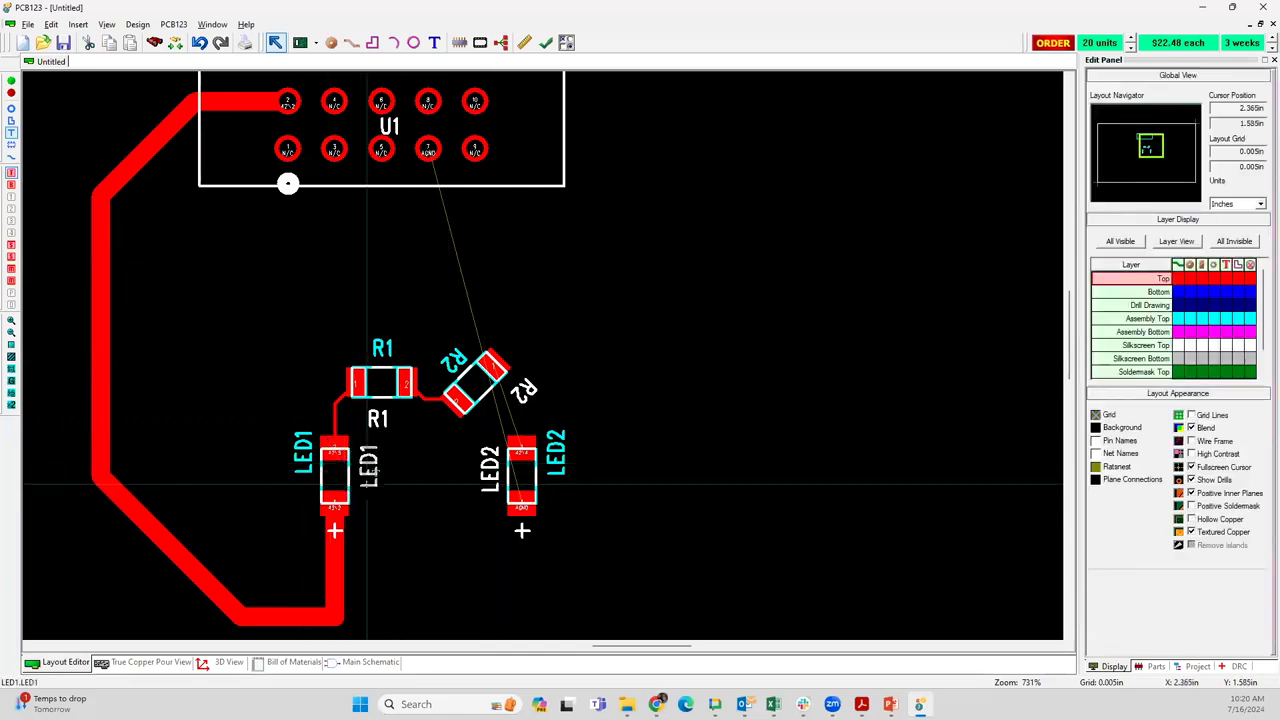
# Set the rotation of LED1's silkscreen designator to 270 degrees
pyautogui.moveTo(369, 473)
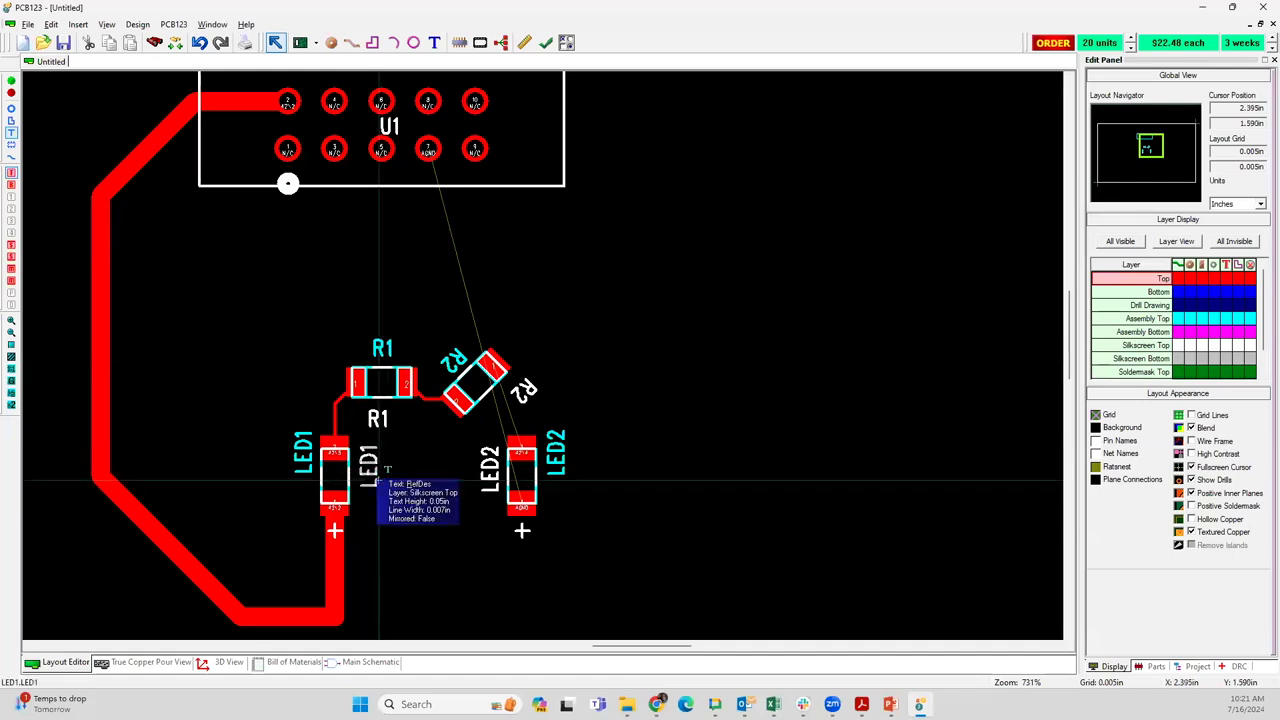
pyautogui.doubleClick(378, 479)
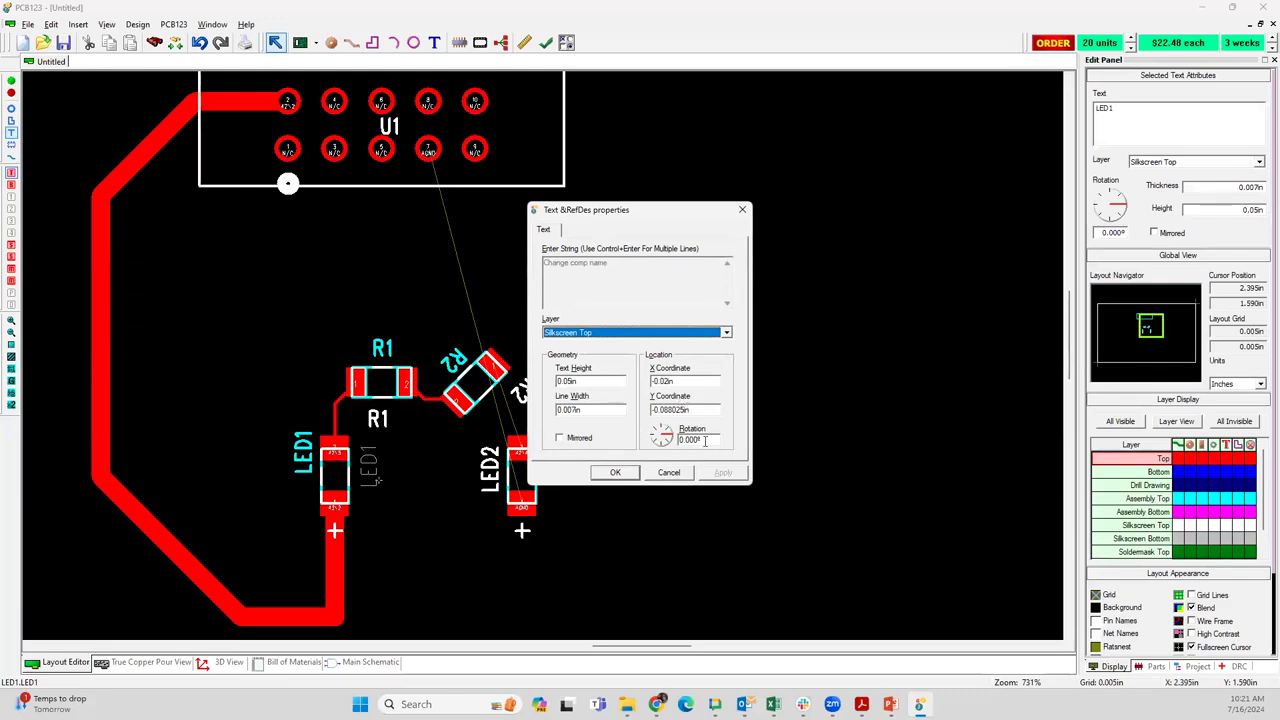
pyautogui.doubleClick(704, 440)
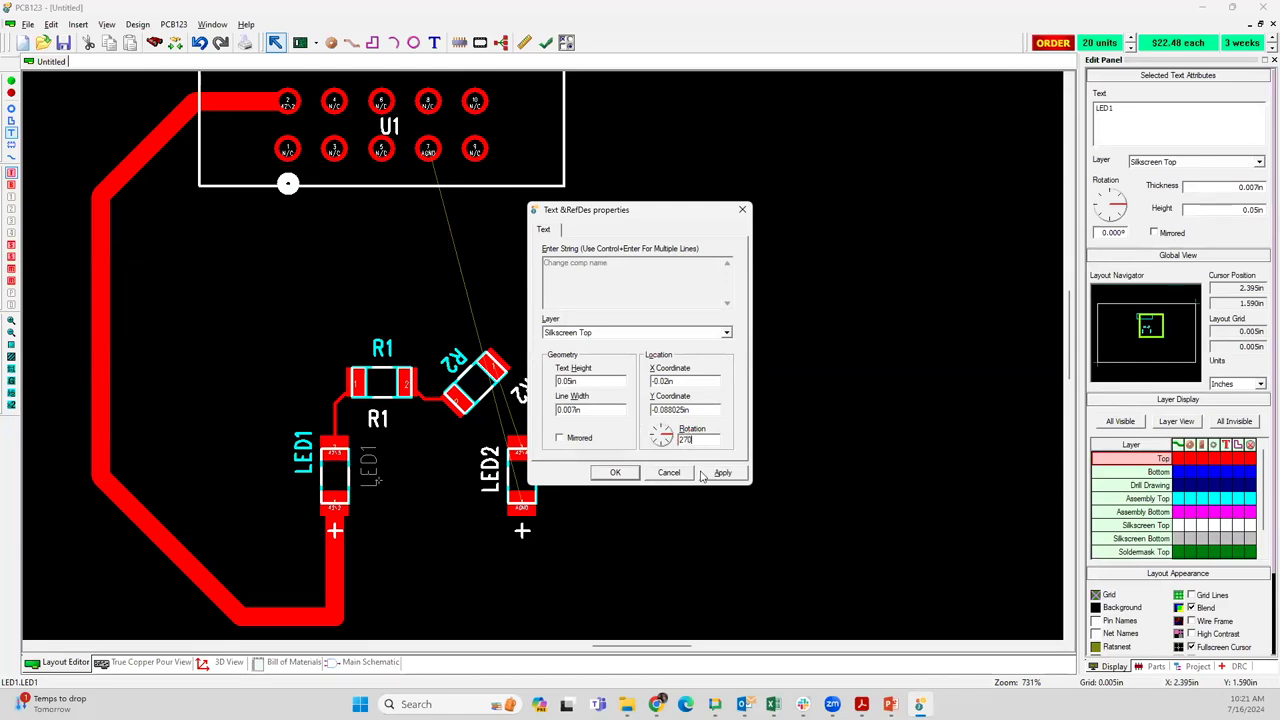
pyautogui.click(614, 474)
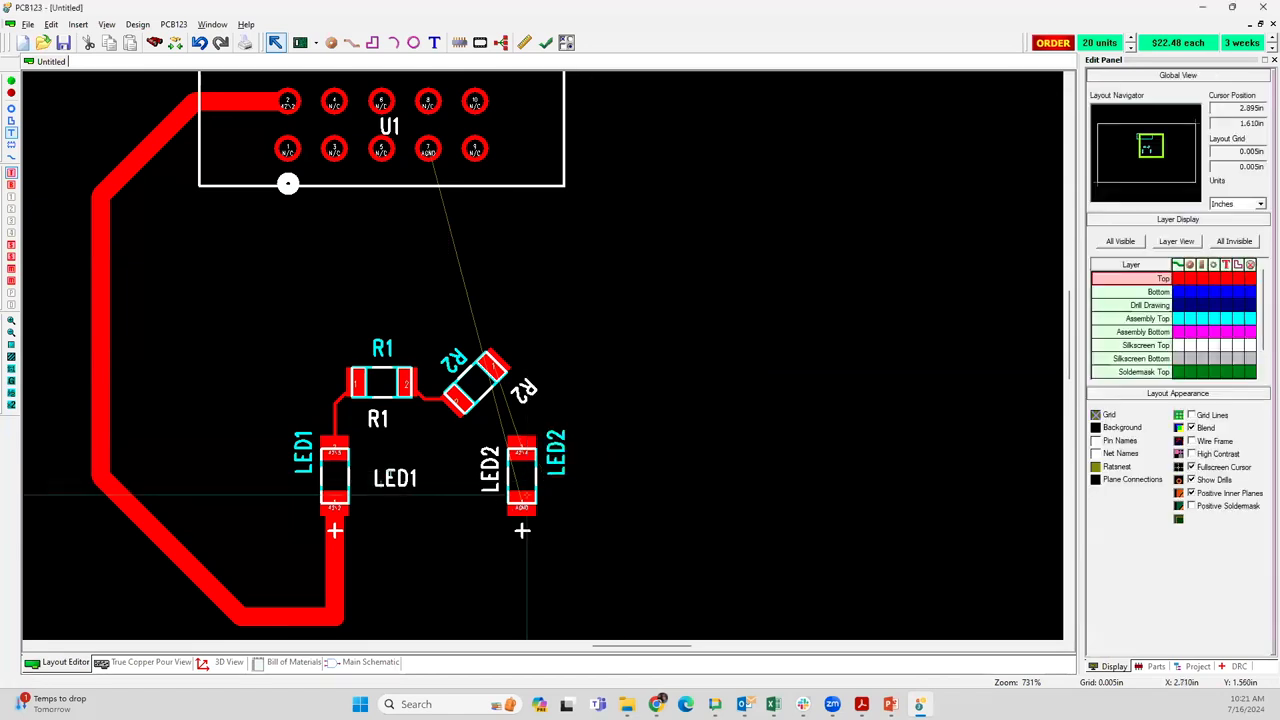
# Rotate LED1's silkscreen designator in increments until it is upside down, and place it just right of LED1
pyautogui.click(368, 466)
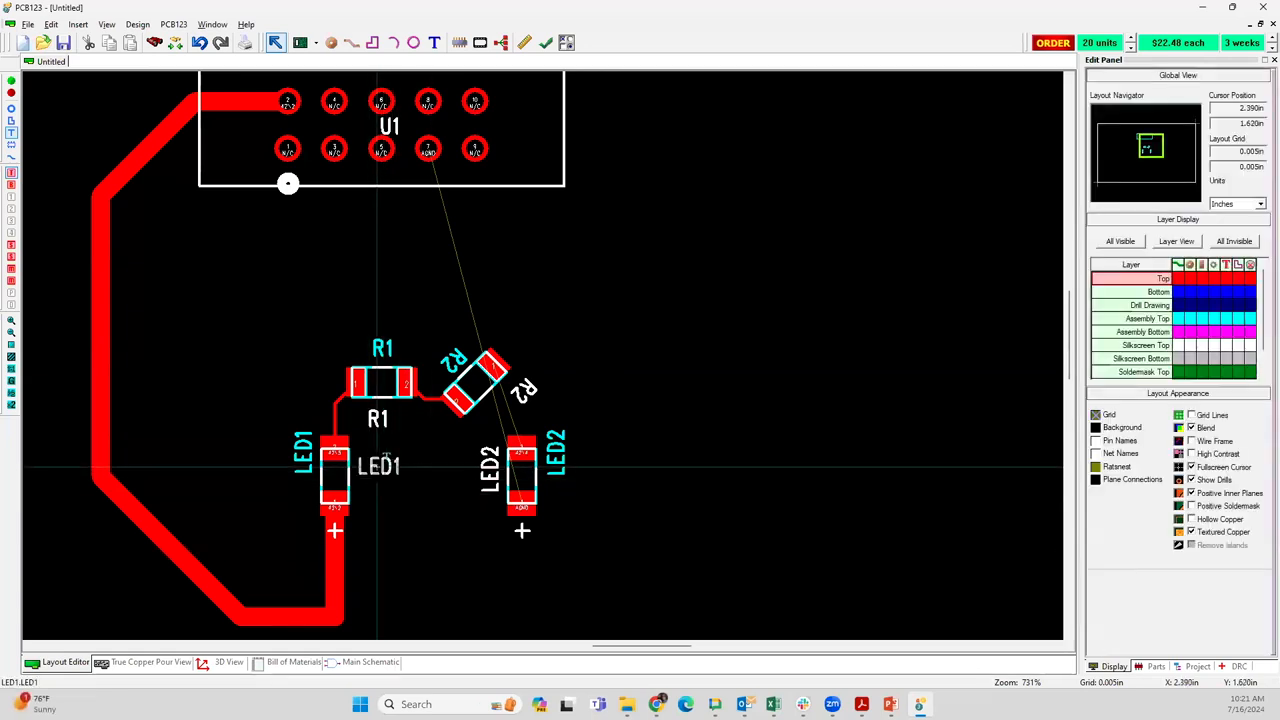
pyautogui.press('r')
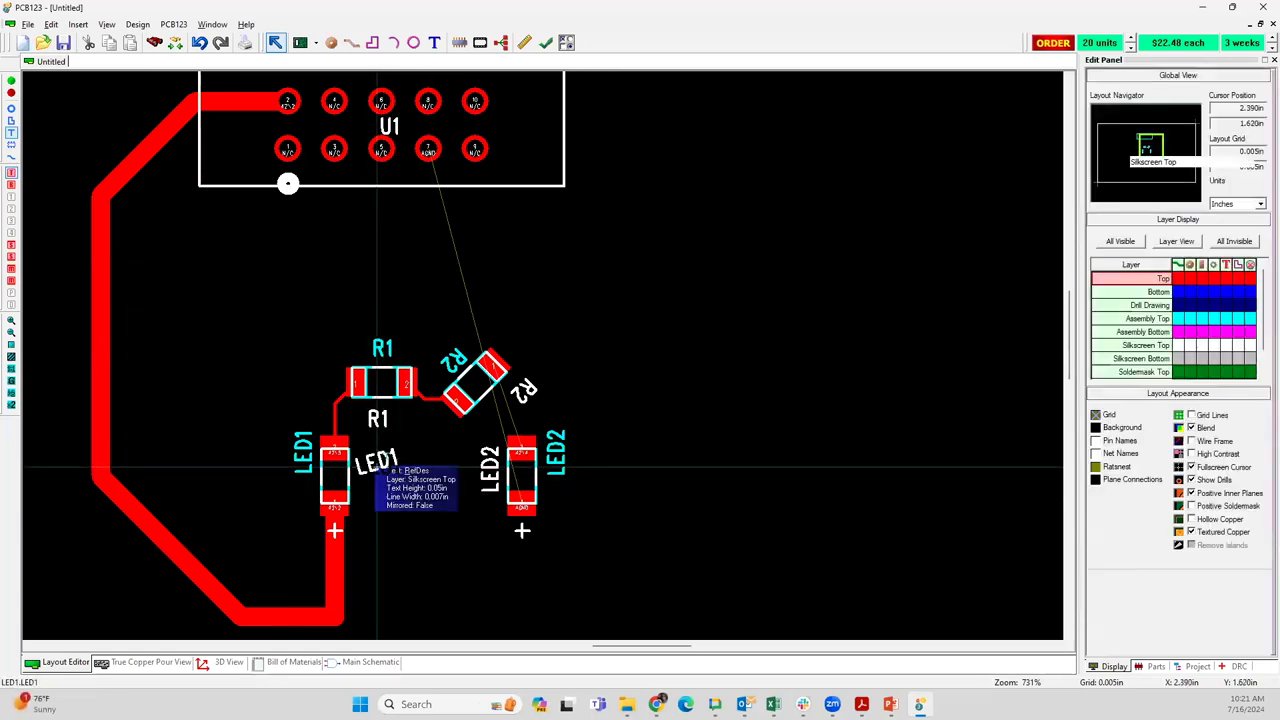
pyautogui.press('r')
pyautogui.press('r')
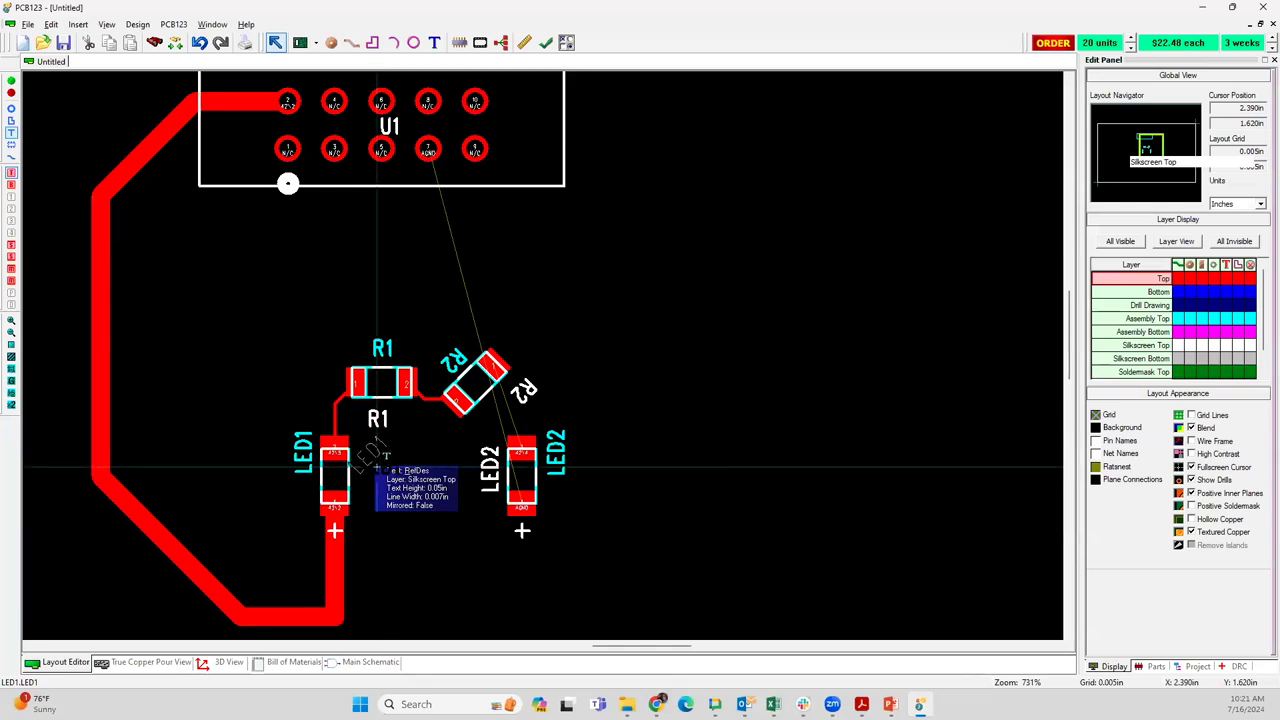
pyautogui.press('r')
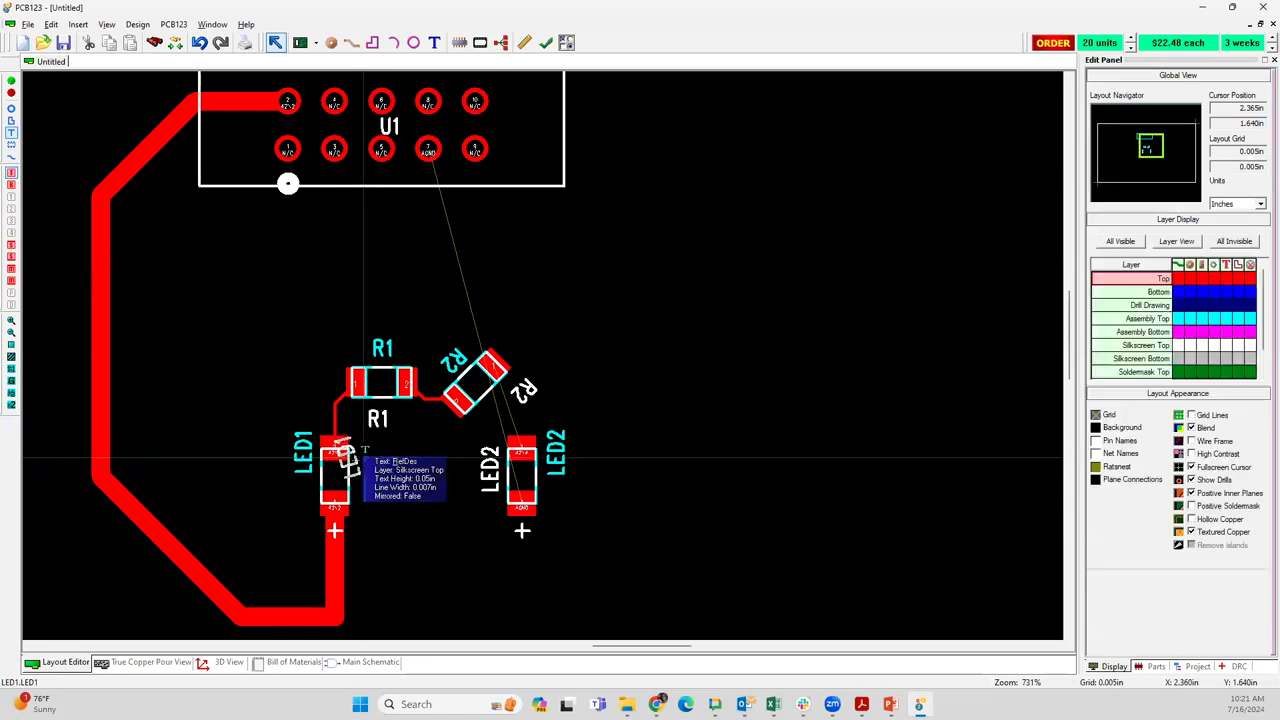
pyautogui.moveTo(363, 458); pyautogui.dragTo(350, 485)
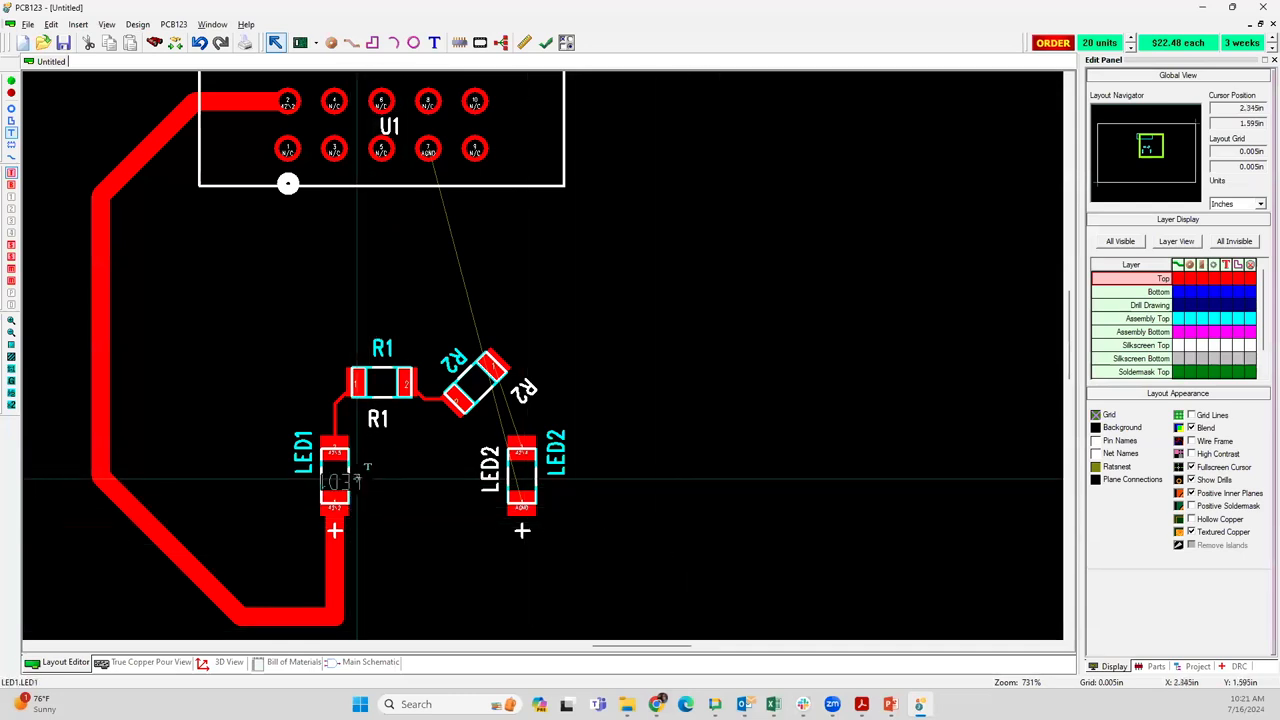
pyautogui.moveTo(357, 479); pyautogui.dragTo(385, 470)
pyautogui.click(474, 471)
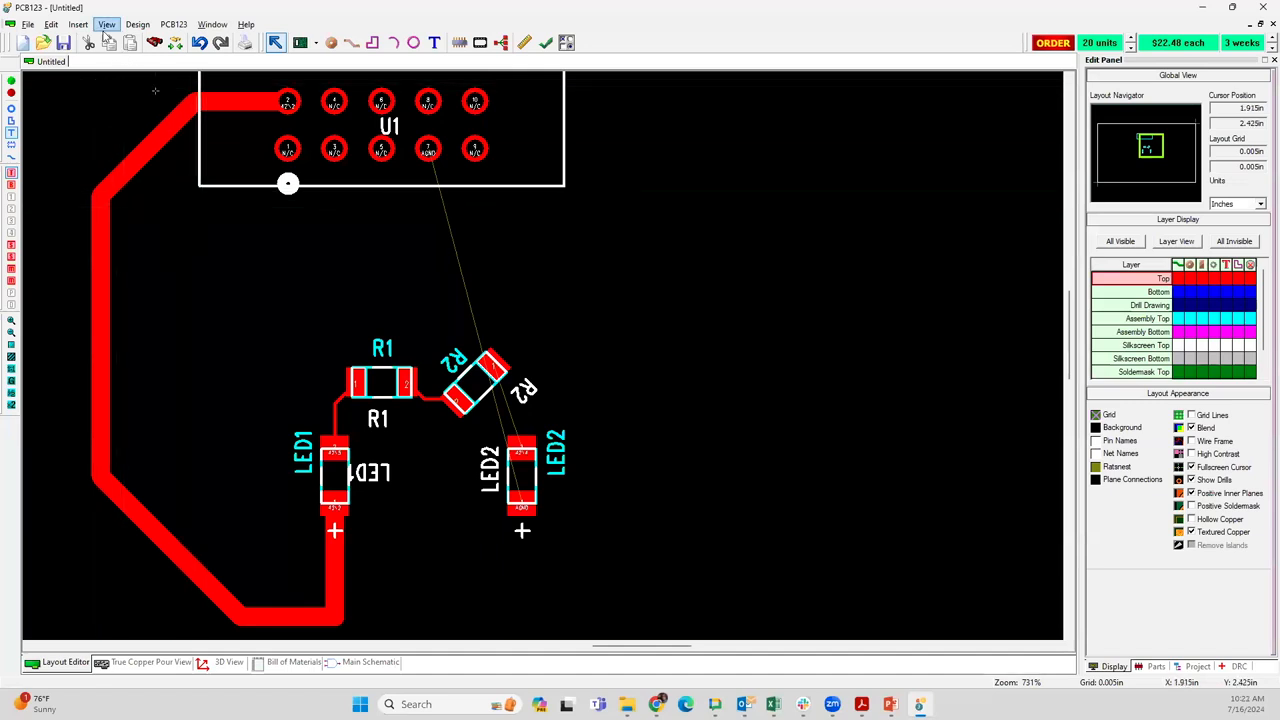
# Autoroute the board's remaining connections
pyautogui.click(137, 25)
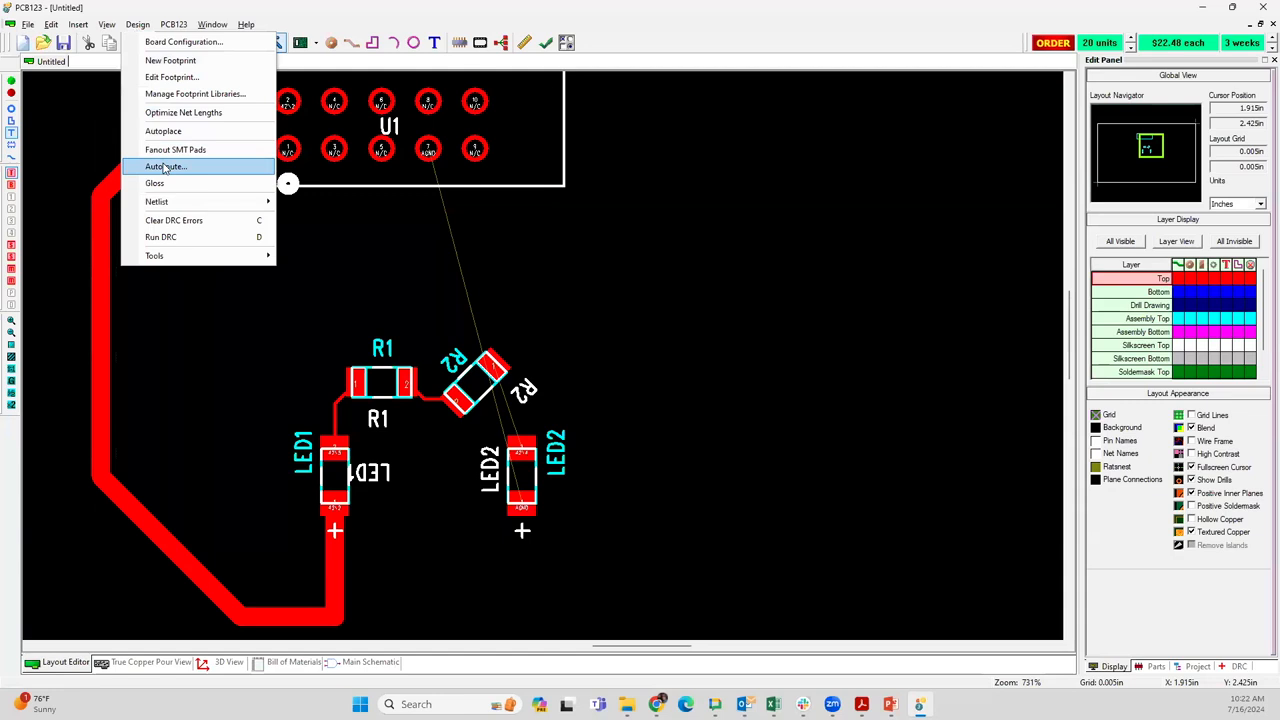
pyautogui.click(163, 167)
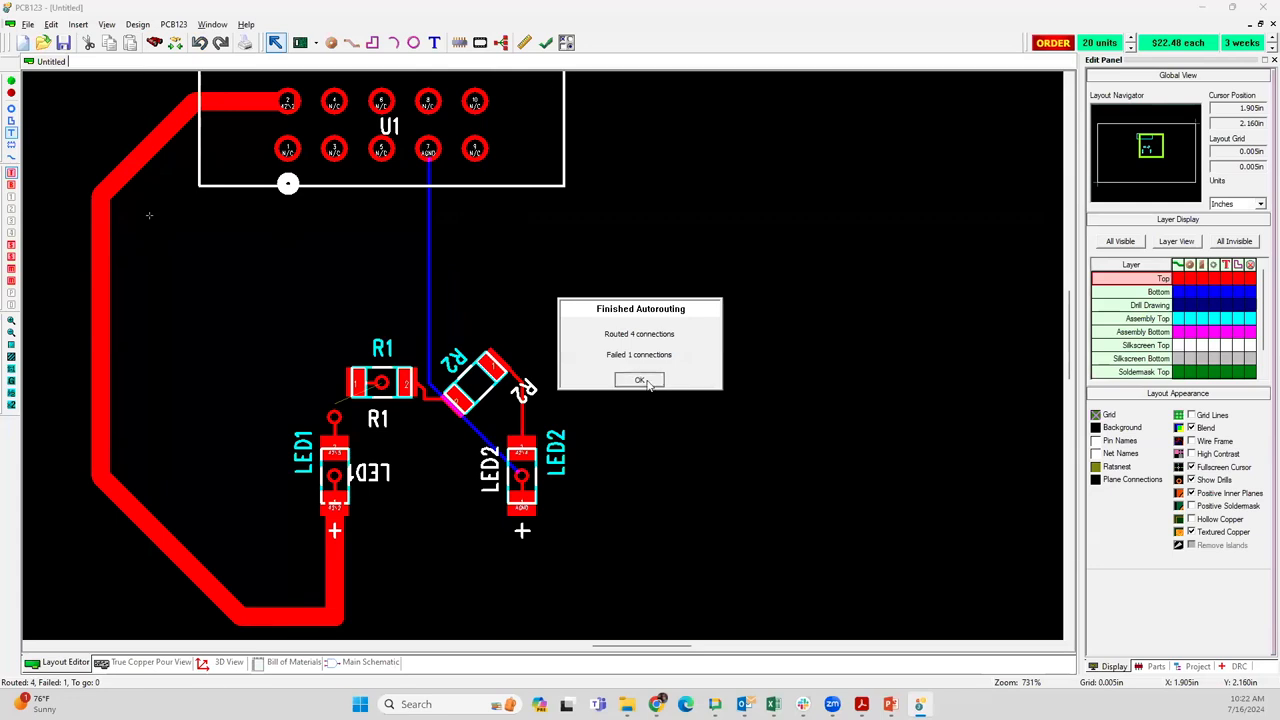
pyautogui.click(640, 380)
pyautogui.scroll(1, 542, 354)
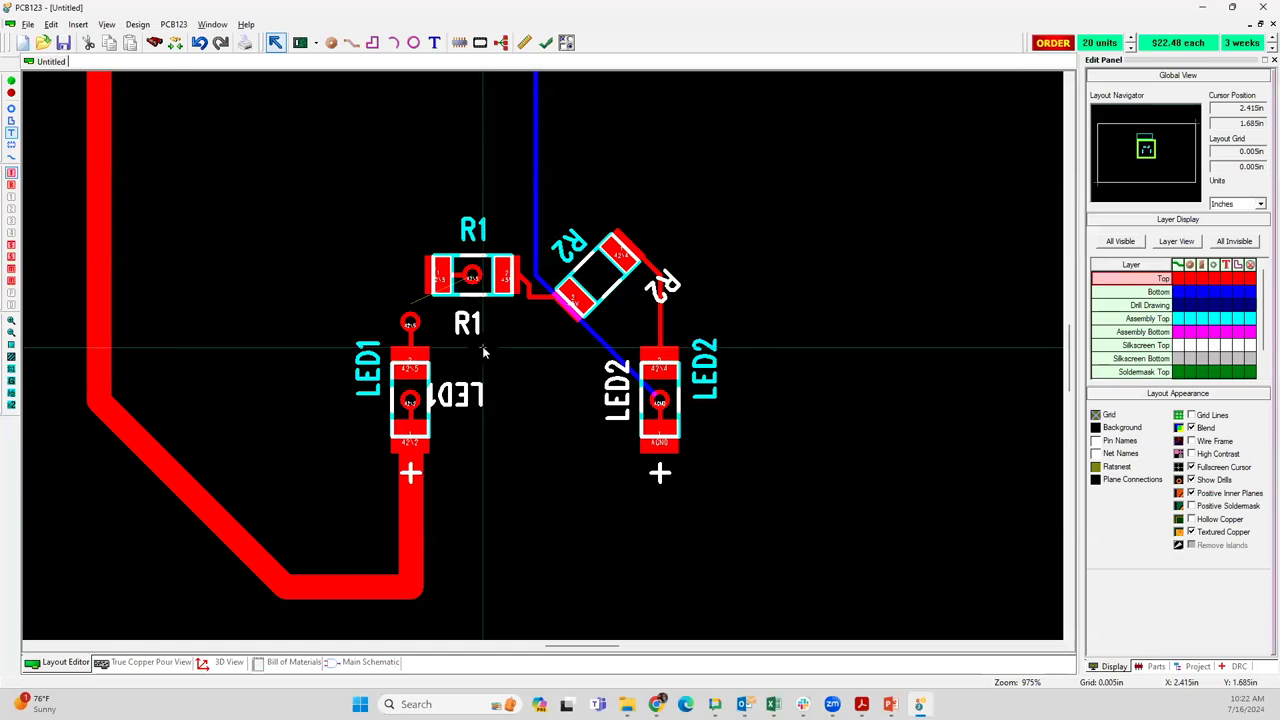
# Undo the autorouting
pyautogui.hotkey('ctrl', 'z')
pyautogui.hotkey('ctrl', 'z')
pyautogui.hotkey('ctrl', 'z')
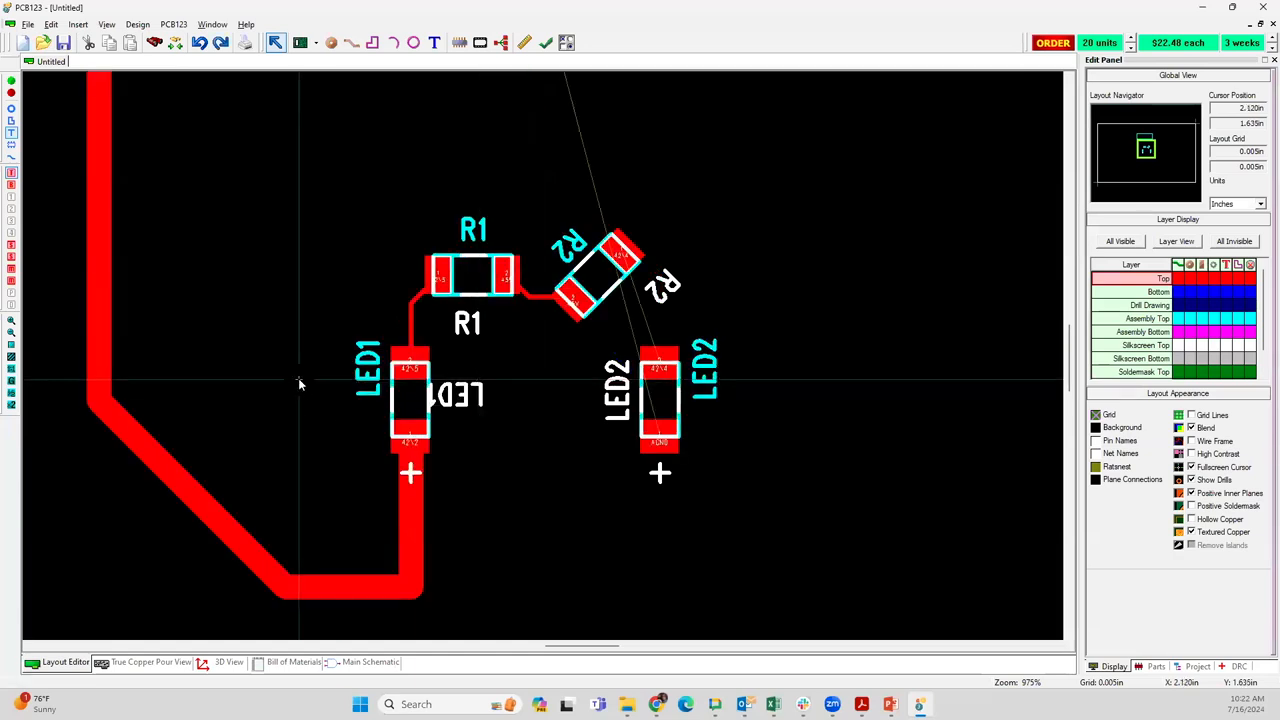
# Try to set the width of the track between R1 and R2 to 0.04 in
pyautogui.scroll(-2, 298, 378)
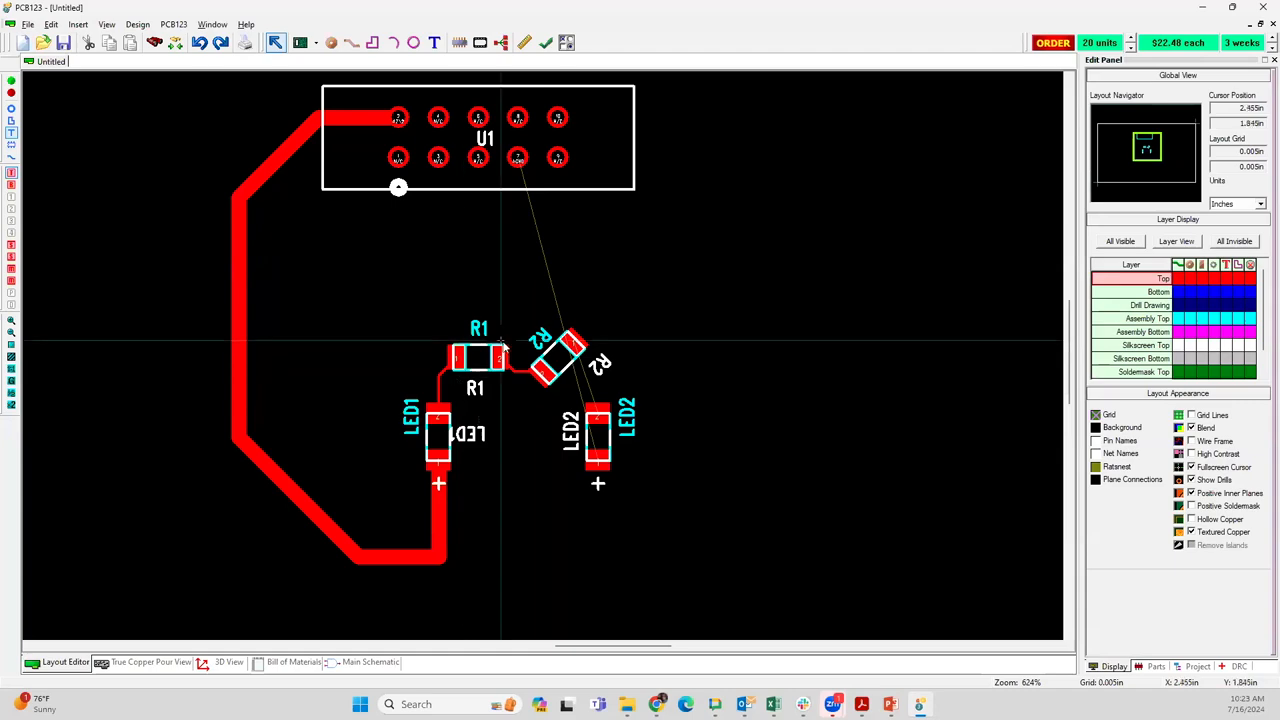
pyautogui.scroll(5, 512, 364)
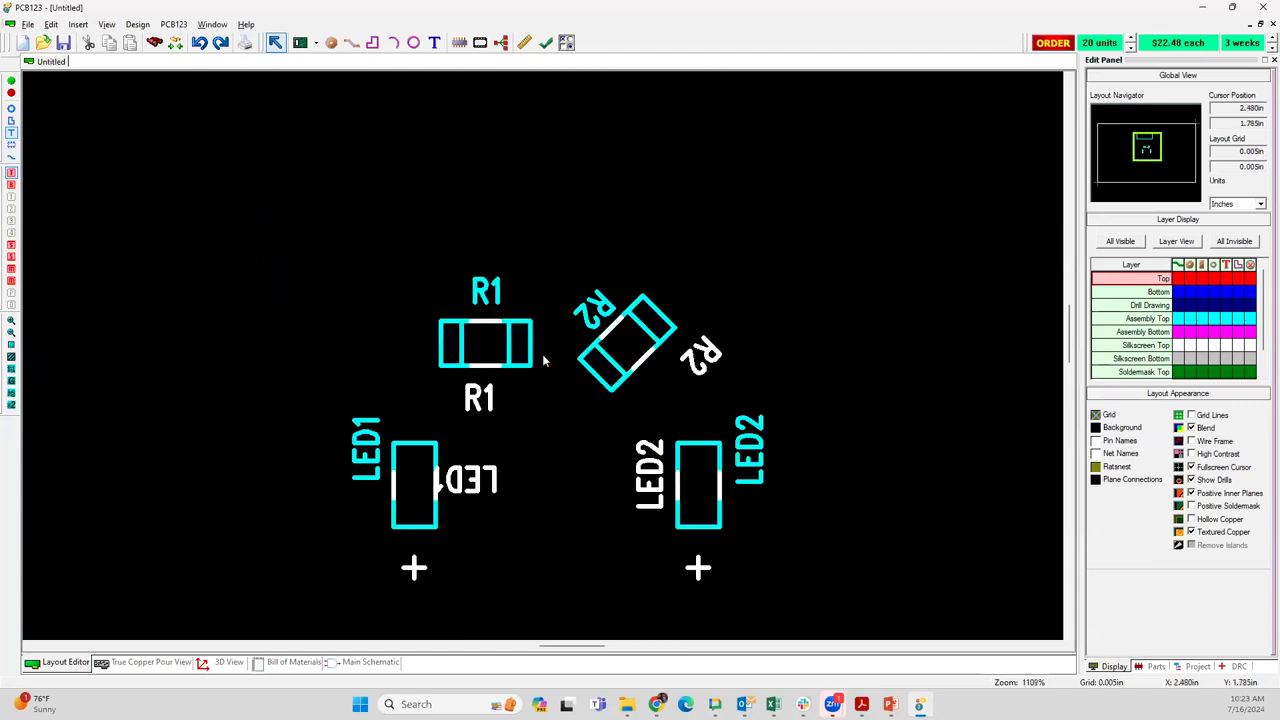
pyautogui.scroll(2, 544, 361)
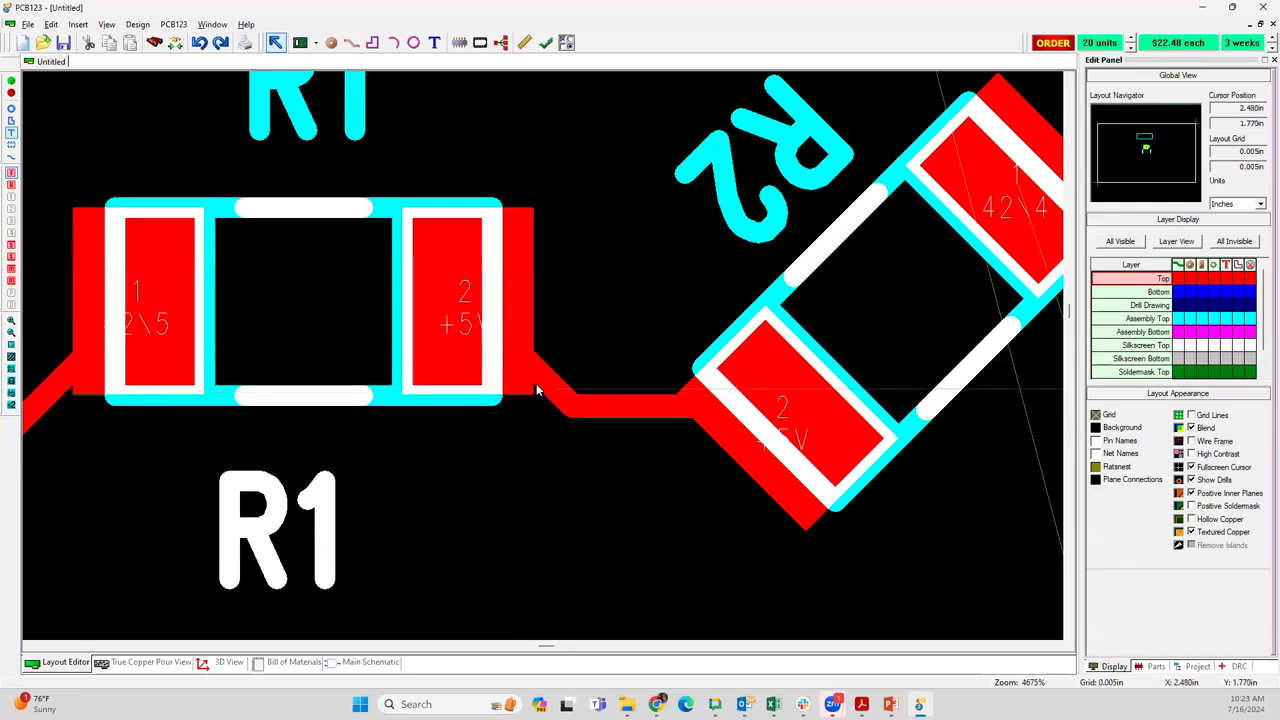
pyautogui.scroll(5, 540, 370)
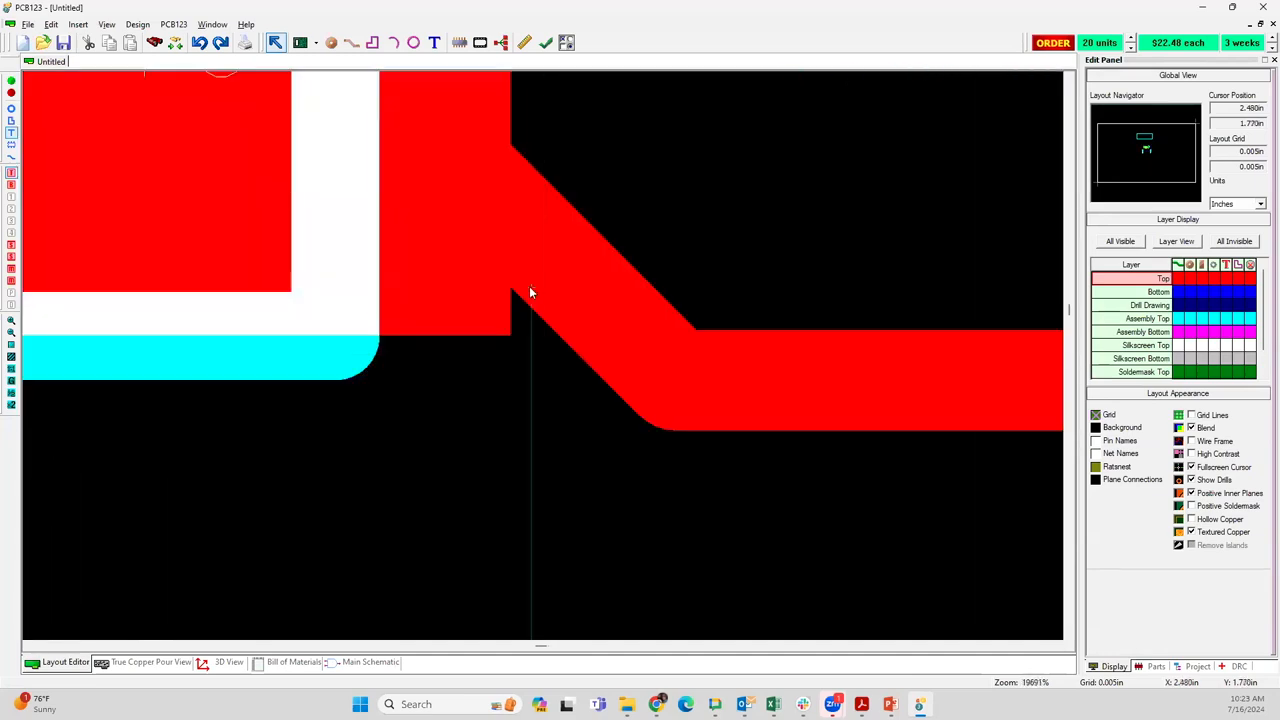
pyautogui.doubleClick(536, 259)
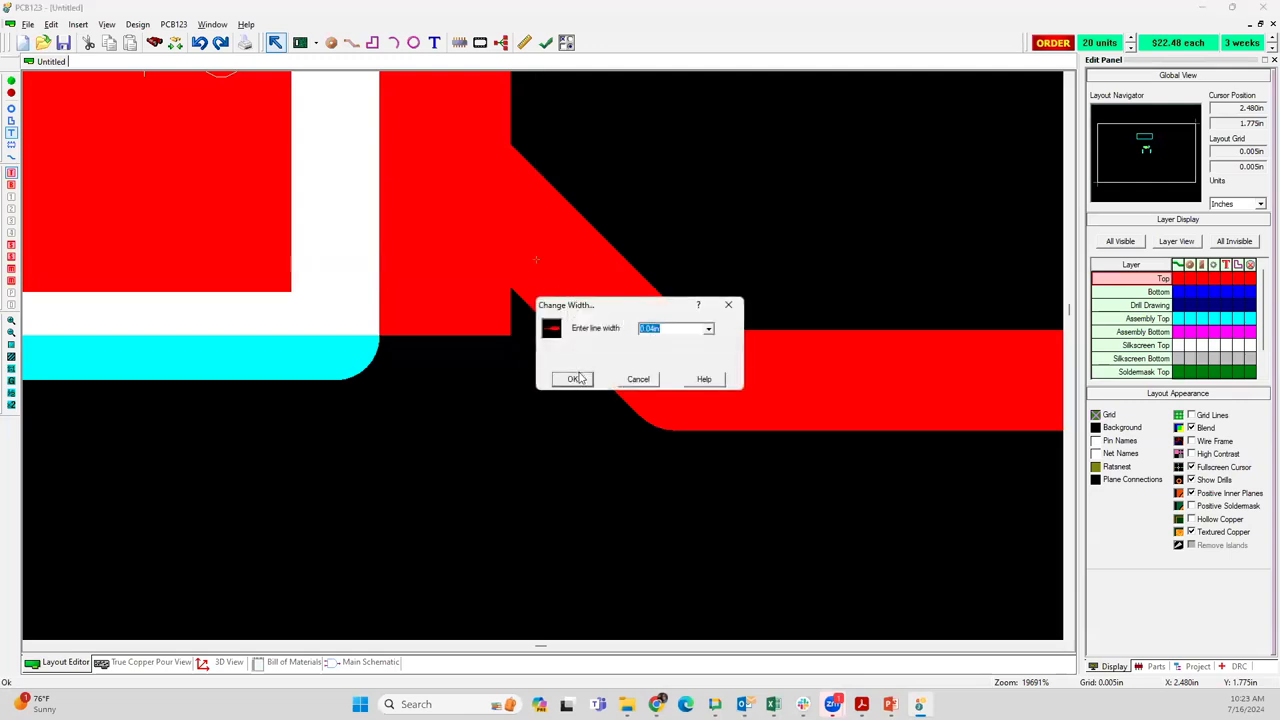
pyautogui.click(574, 379)
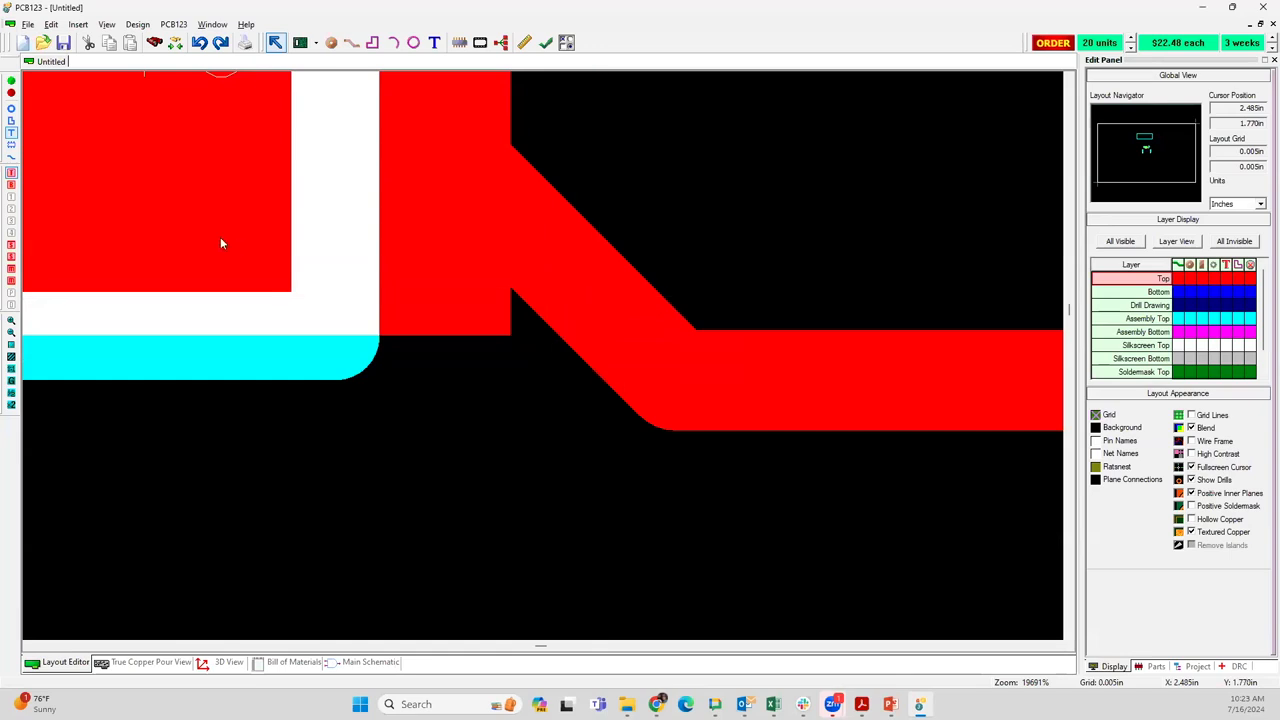
# Make tracks selectable and set both segments of the track between R1 and R2 to a width of 0.04 in
pyautogui.click(11, 156)
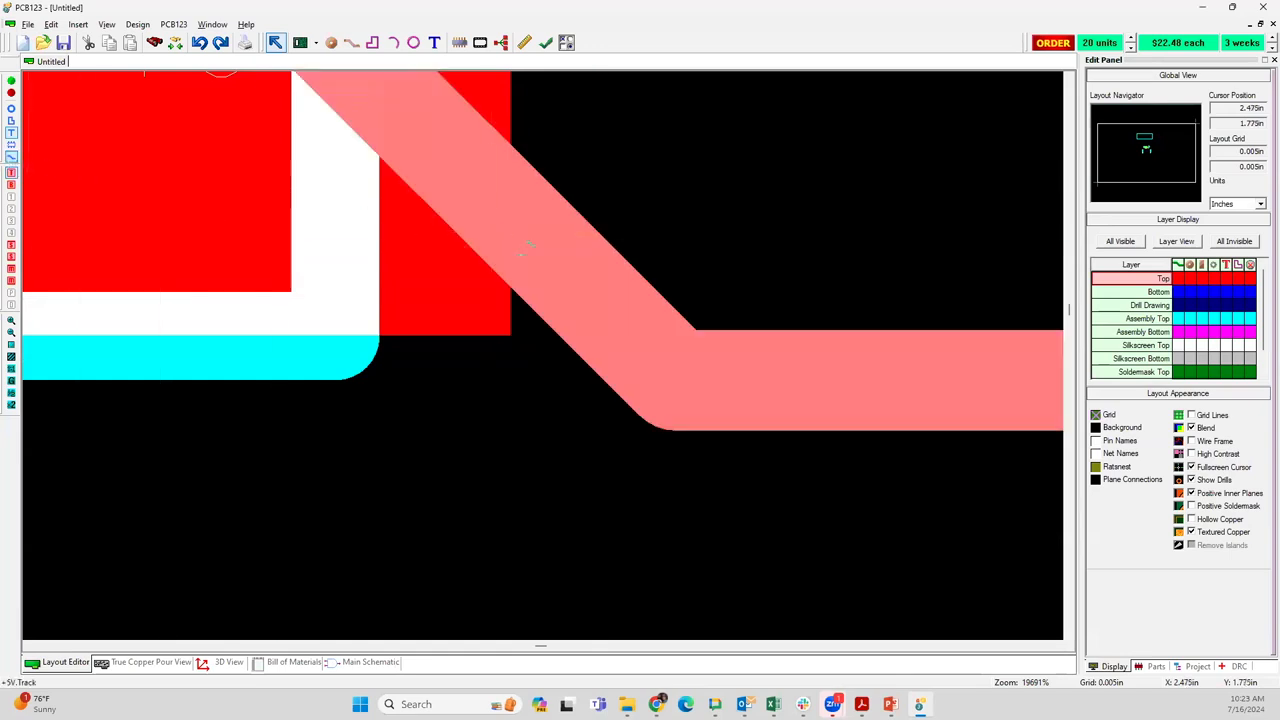
pyautogui.click(520, 255)
pyautogui.press('w')
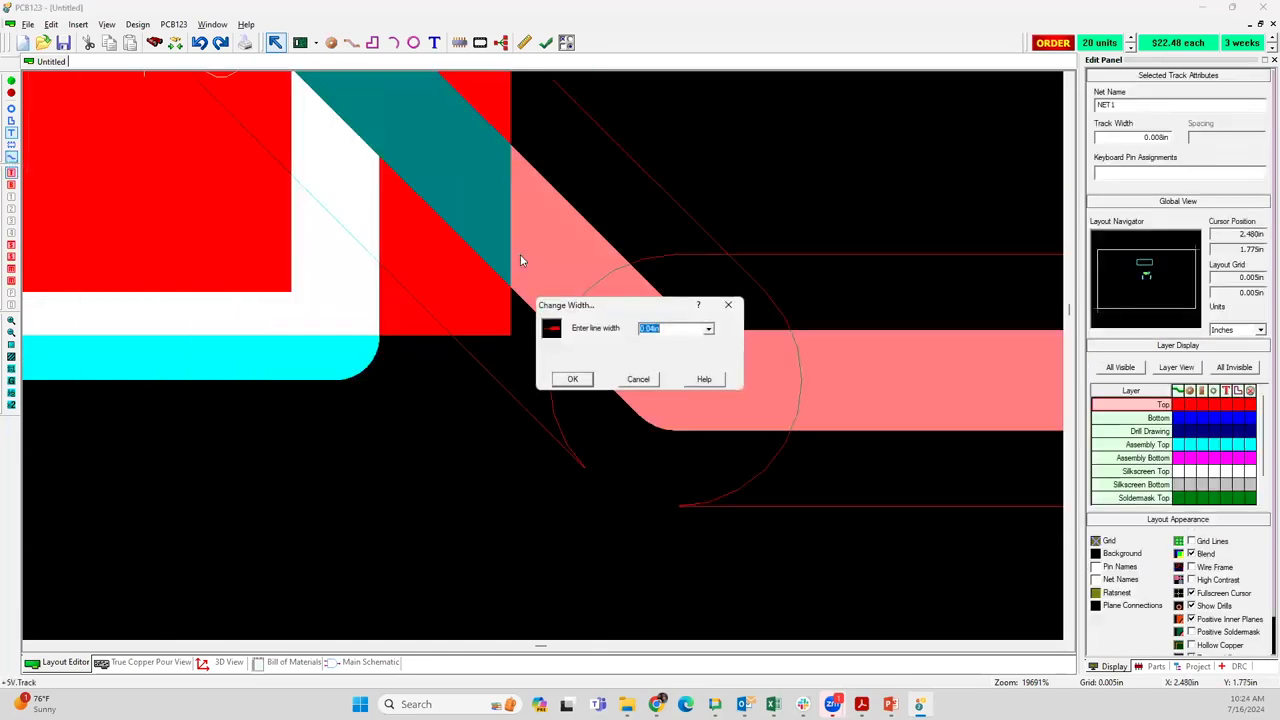
pyautogui.press('Return')
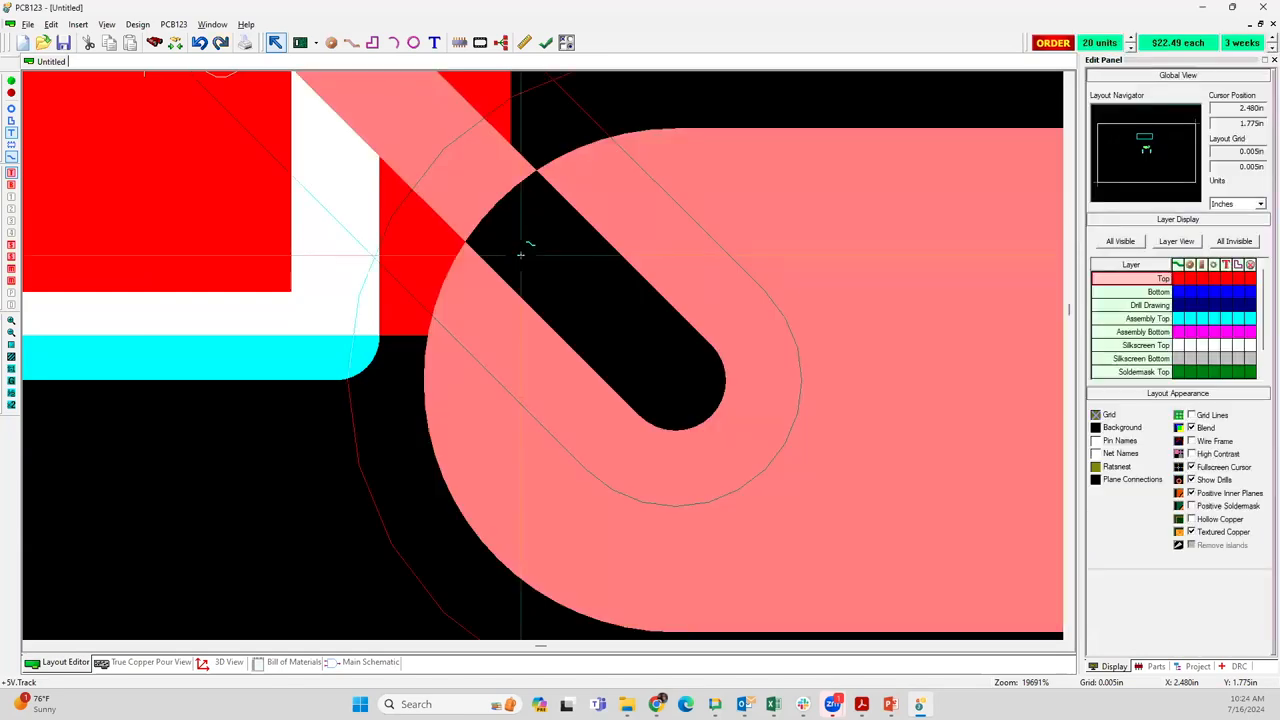
pyautogui.click(522, 250)
pyautogui.press('w')
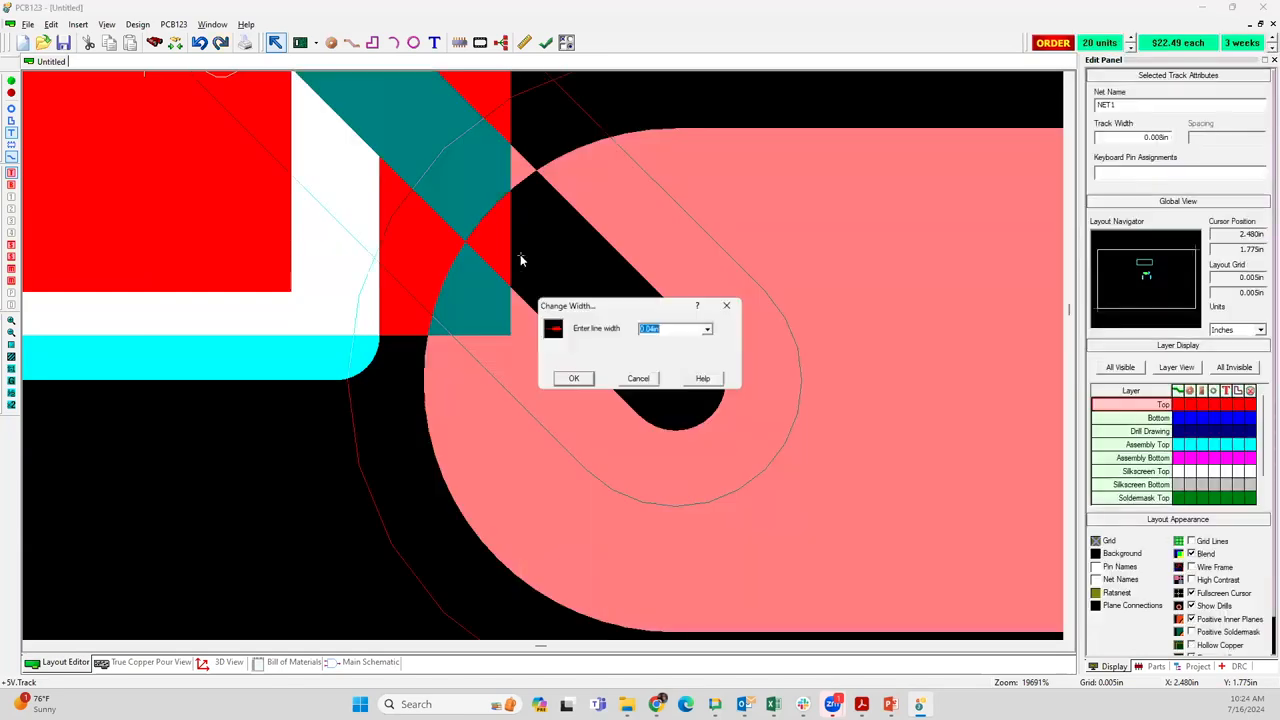
pyautogui.press('Return')
pyautogui.click(491, 199)
pyautogui.press('w')
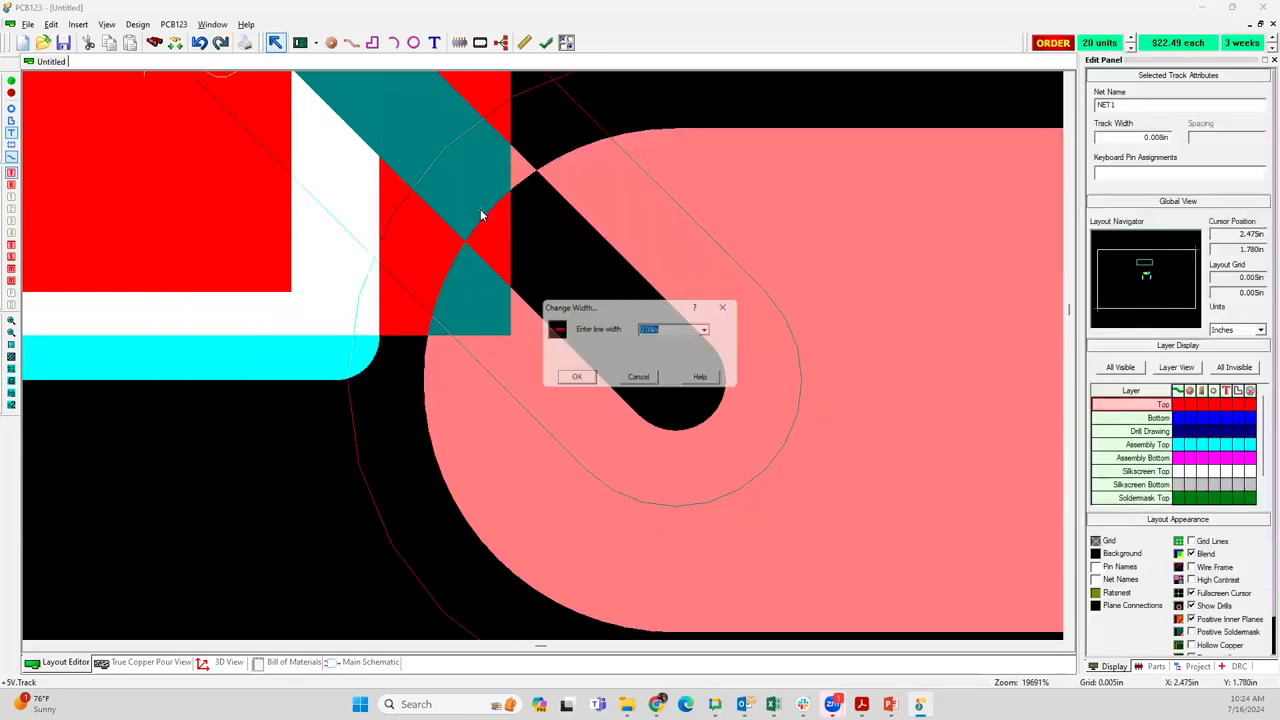
pyautogui.press('Return')
pyautogui.scroll(-2, 540, 357)
pyautogui.scroll(-3, 540, 357)
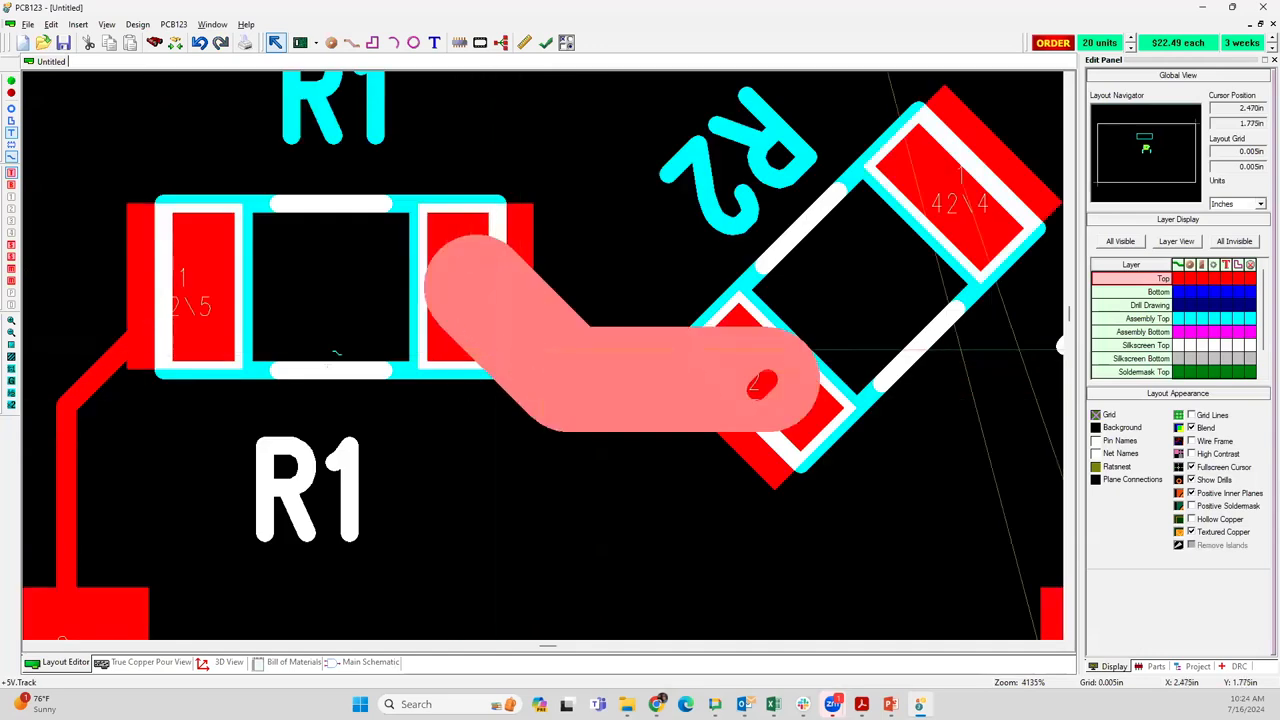
# Reshape the LED1–R1 track where it enters R1's pad 1 by adding a short horizontal jog near the pad's lower corner
pyautogui.scroll(2, 545, 345)
pyautogui.scroll(7, 545, 348)
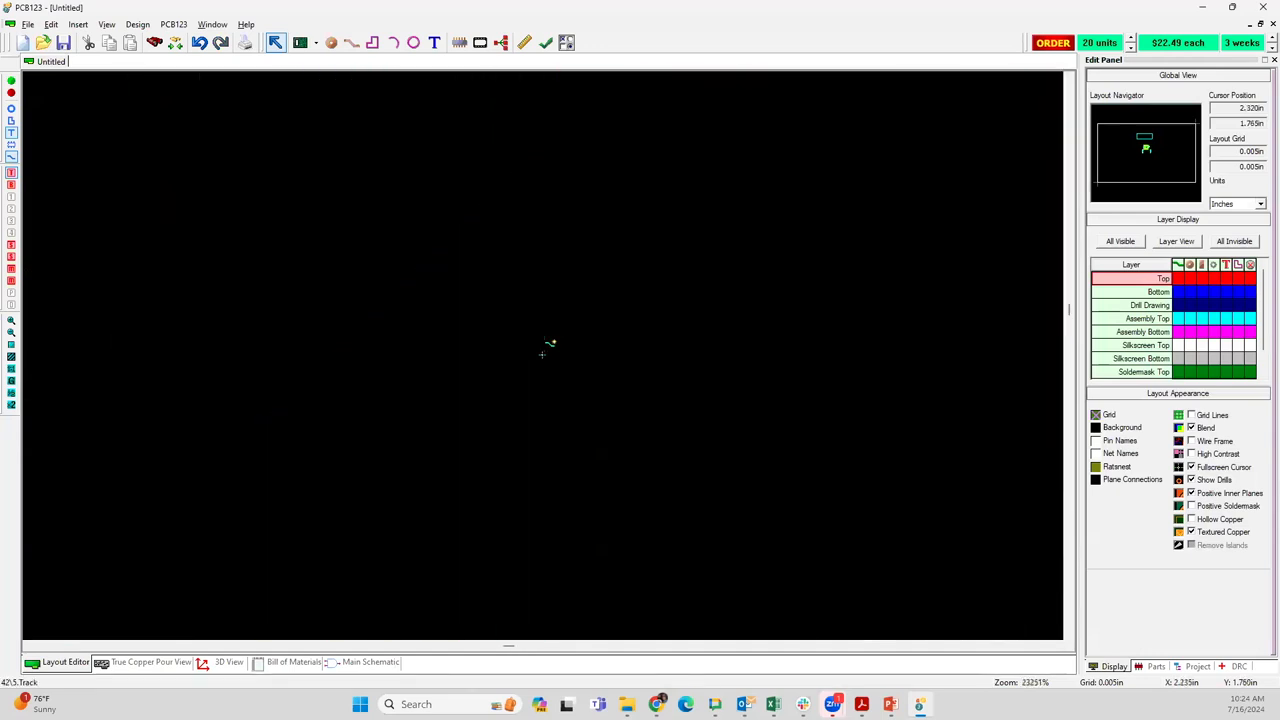
pyautogui.moveTo(539, 299); pyautogui.dragTo(503, 579, button='middle')
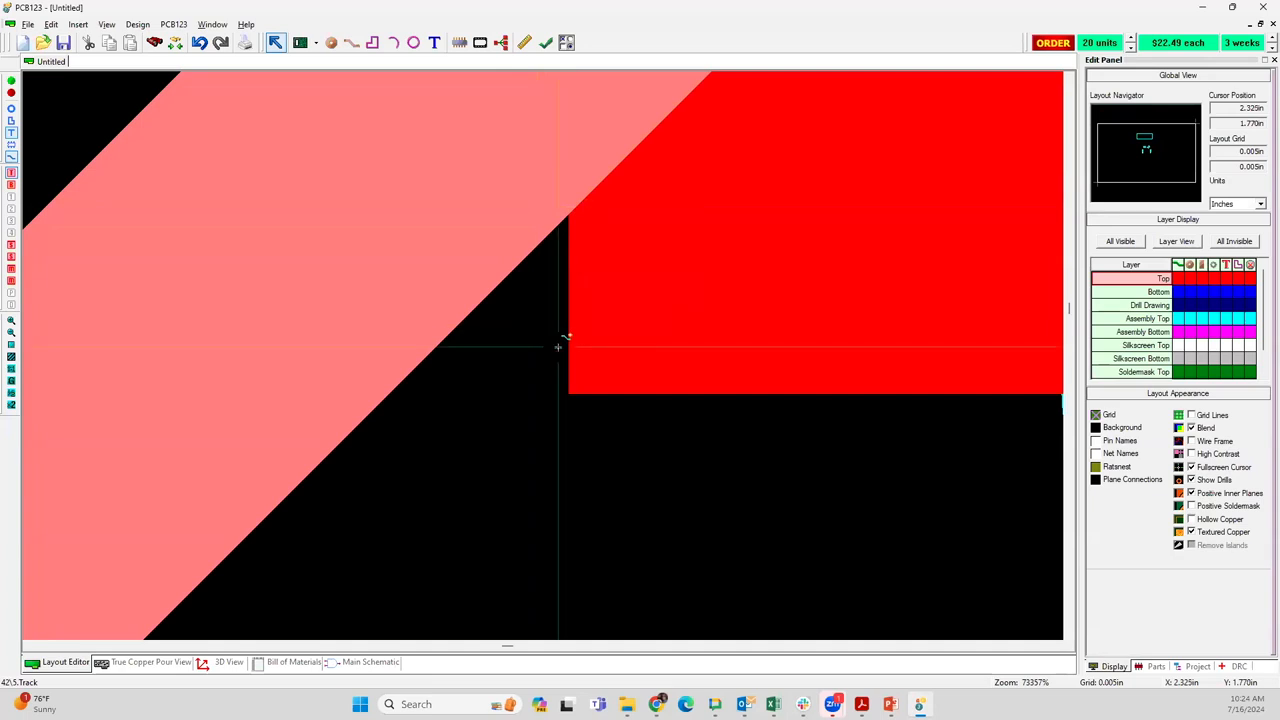
pyautogui.scroll(-3, 558, 348)
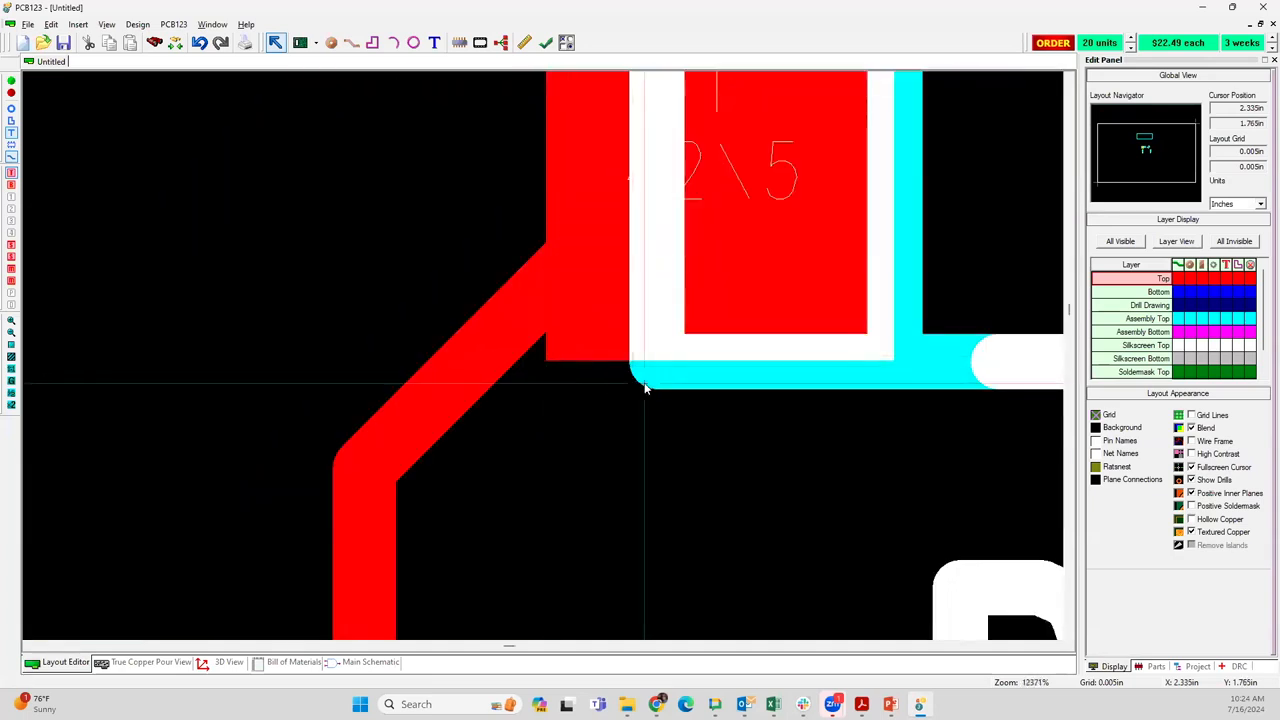
pyautogui.scroll(-1, 700, 382)
pyautogui.scroll(-1, 543, 354)
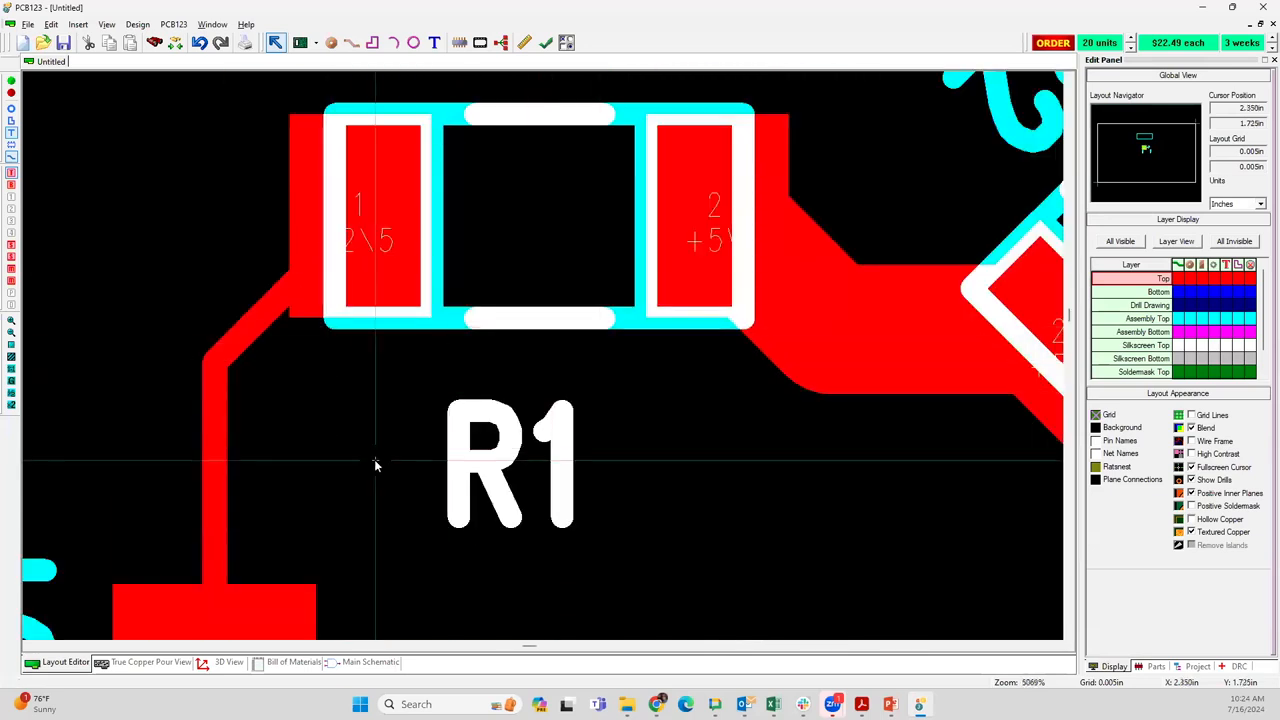
pyautogui.doubleClick(277, 311)
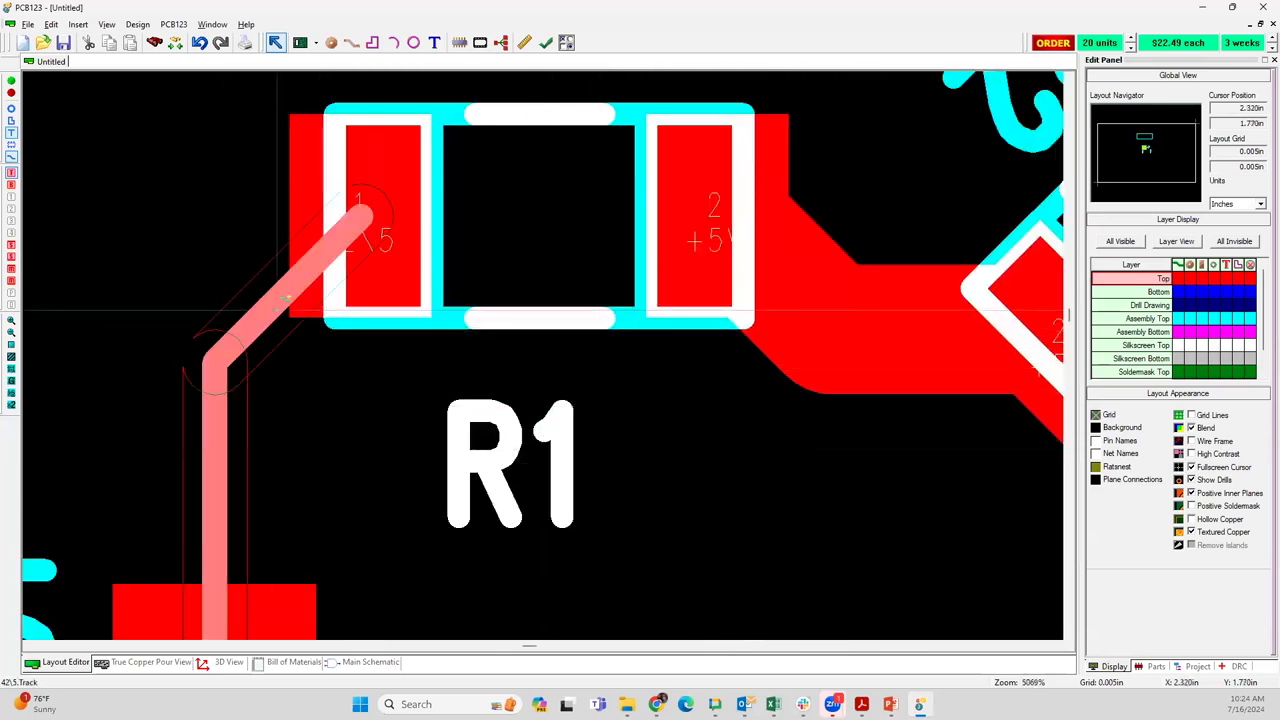
pyautogui.click(268, 331)
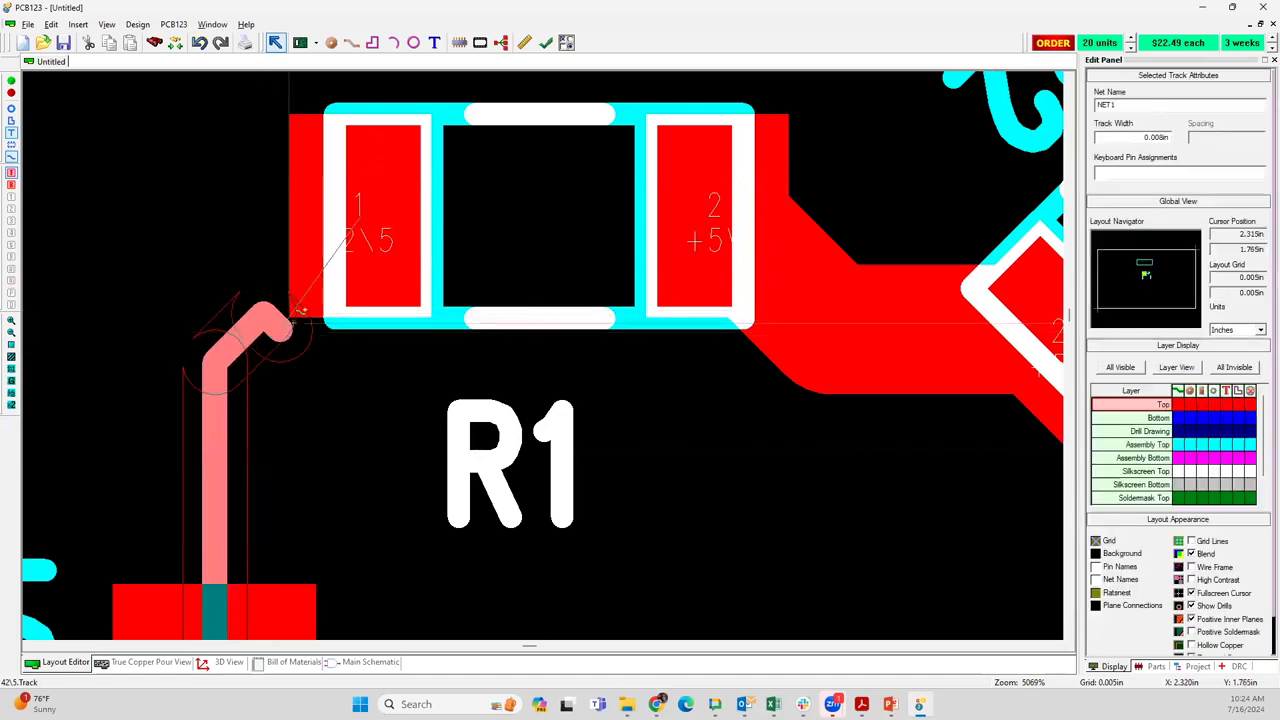
pyautogui.click(361, 218)
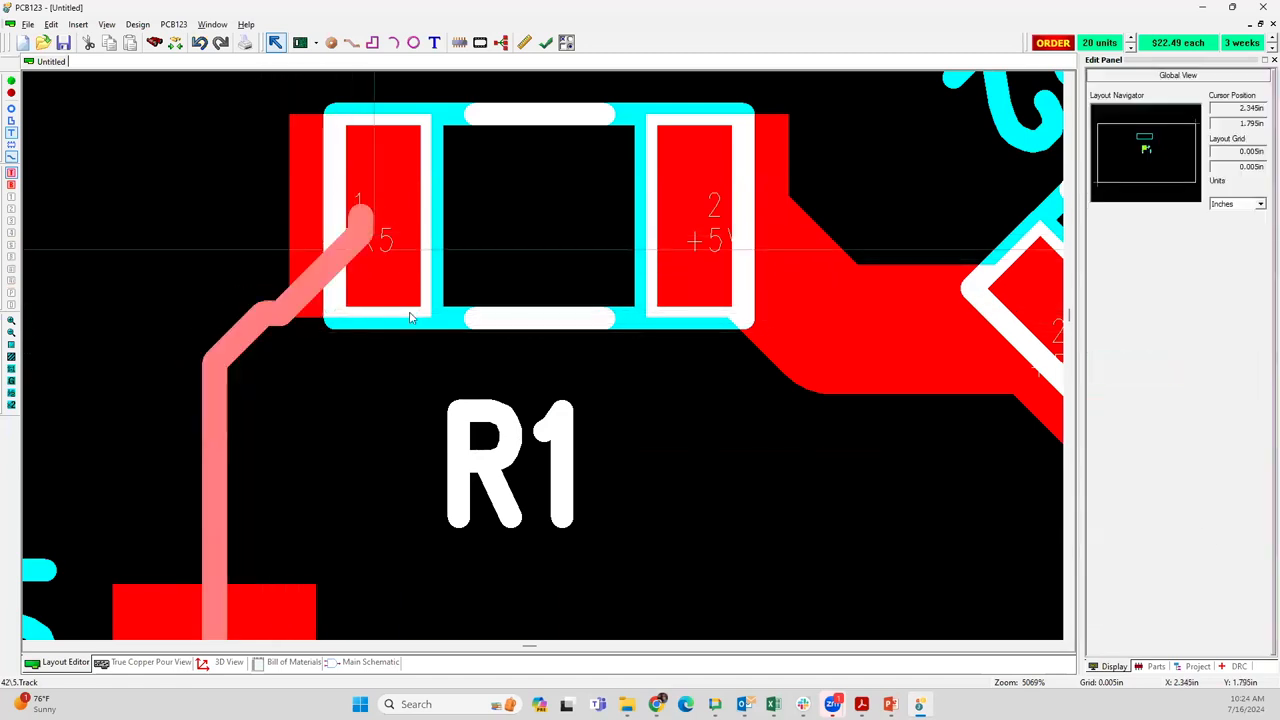
pyautogui.scroll(5, 313, 334)
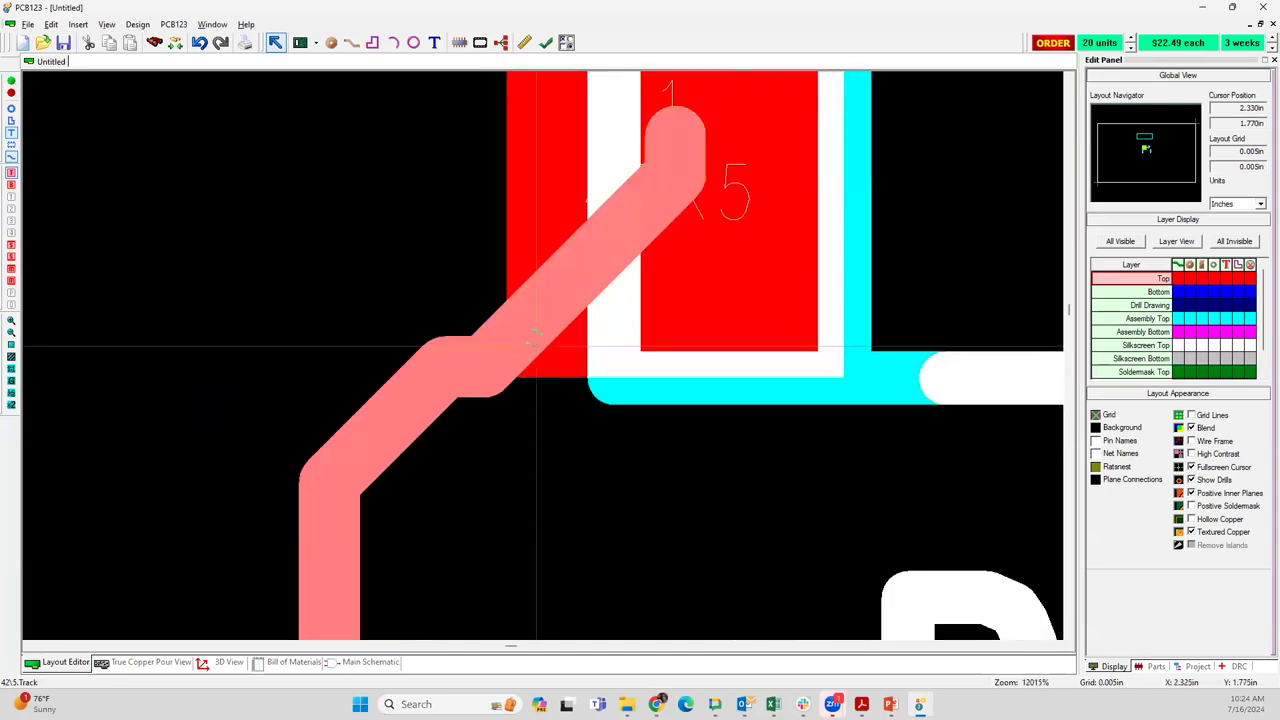
pyautogui.scroll(-5, 543, 357)
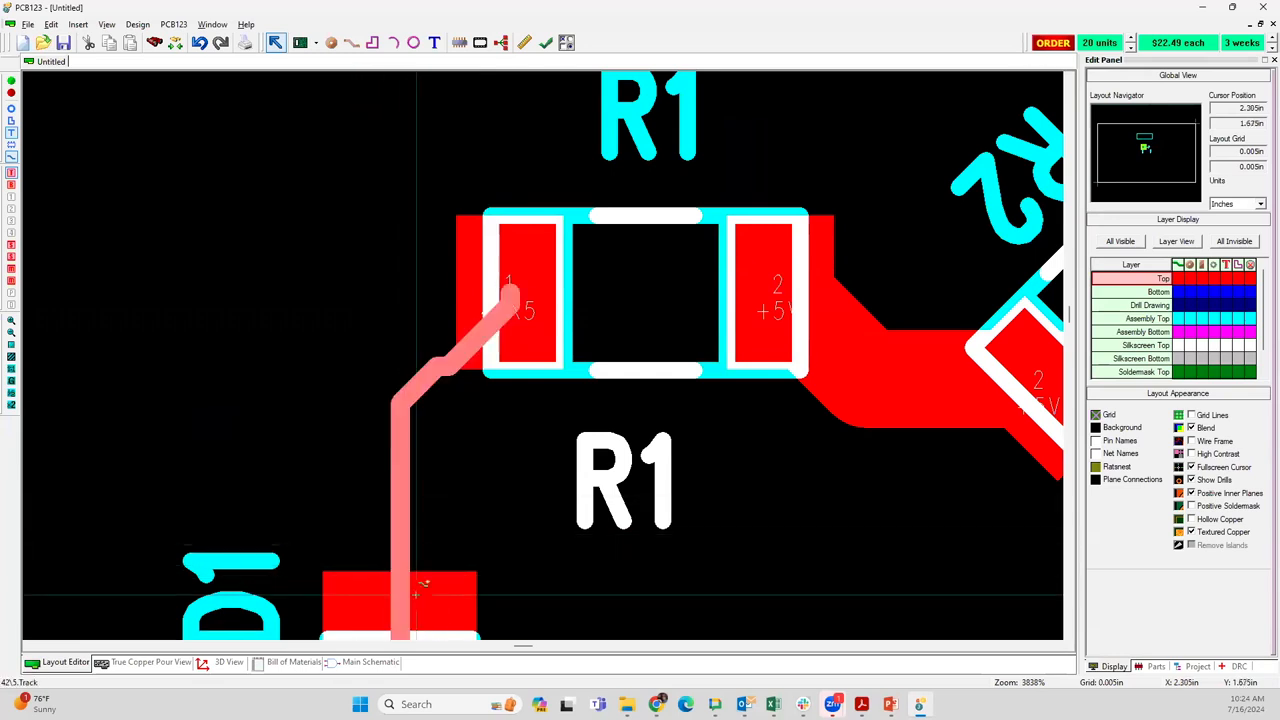
# Inspect the segment details of the track between LED1 and R1 and review the routing up to U1
pyautogui.moveTo(415, 596)
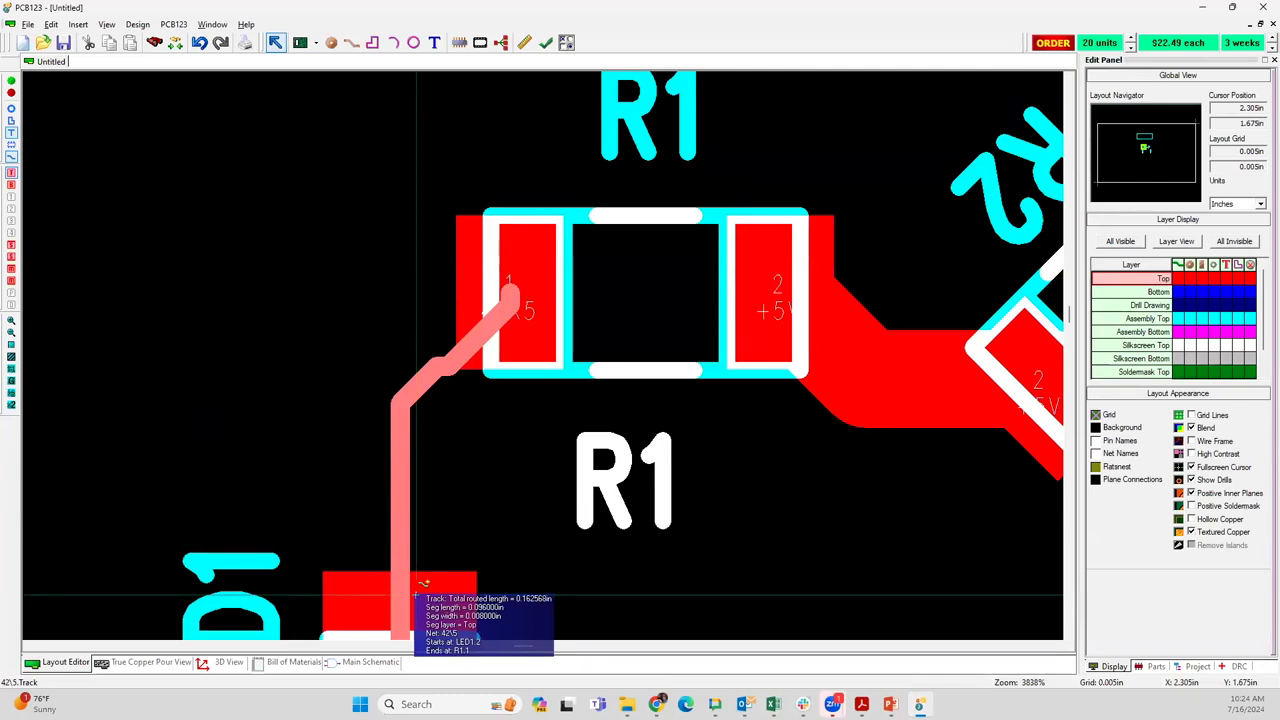
pyautogui.scroll(-4, 542, 354)
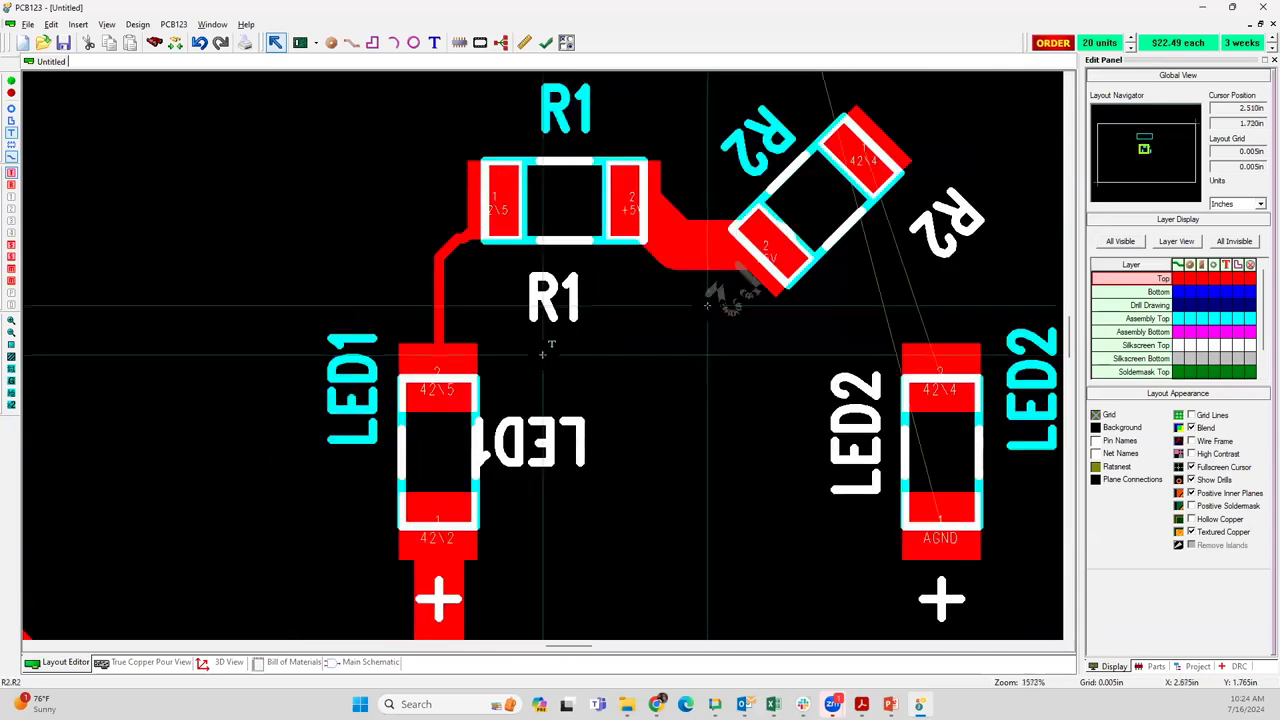
pyautogui.scroll(-3, 542, 354)
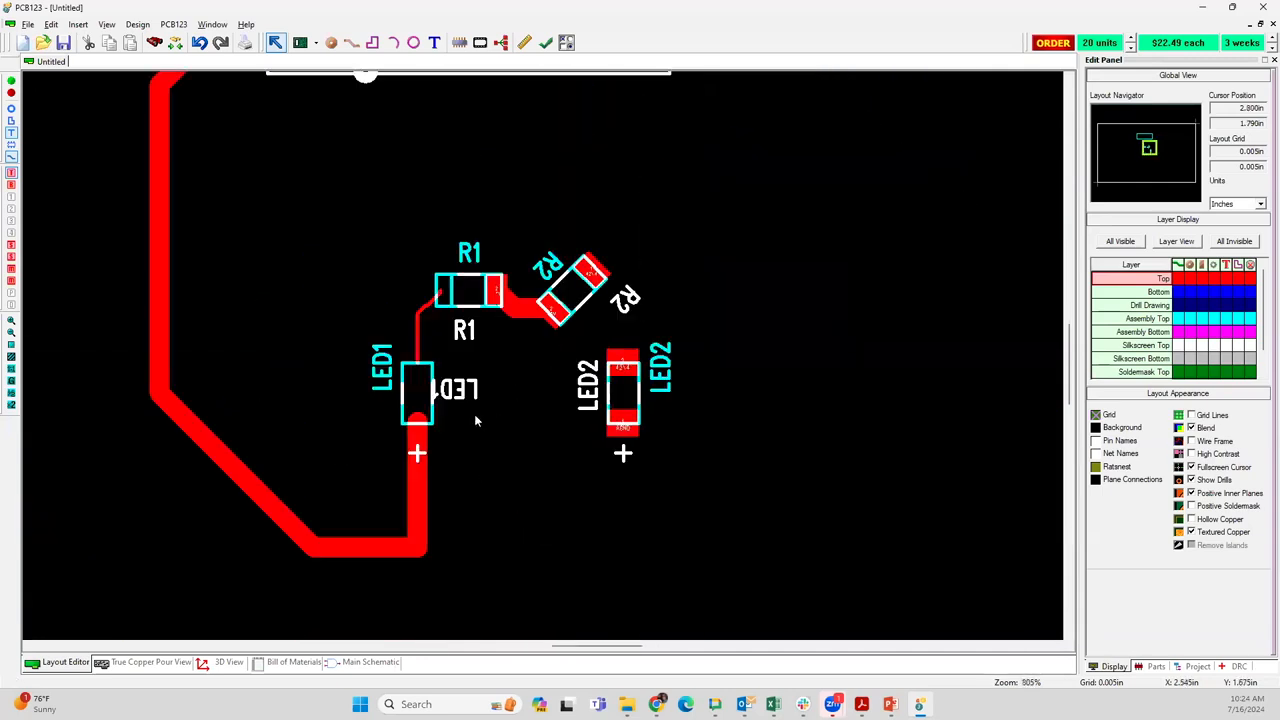
pyautogui.scroll(-1, 542, 354)
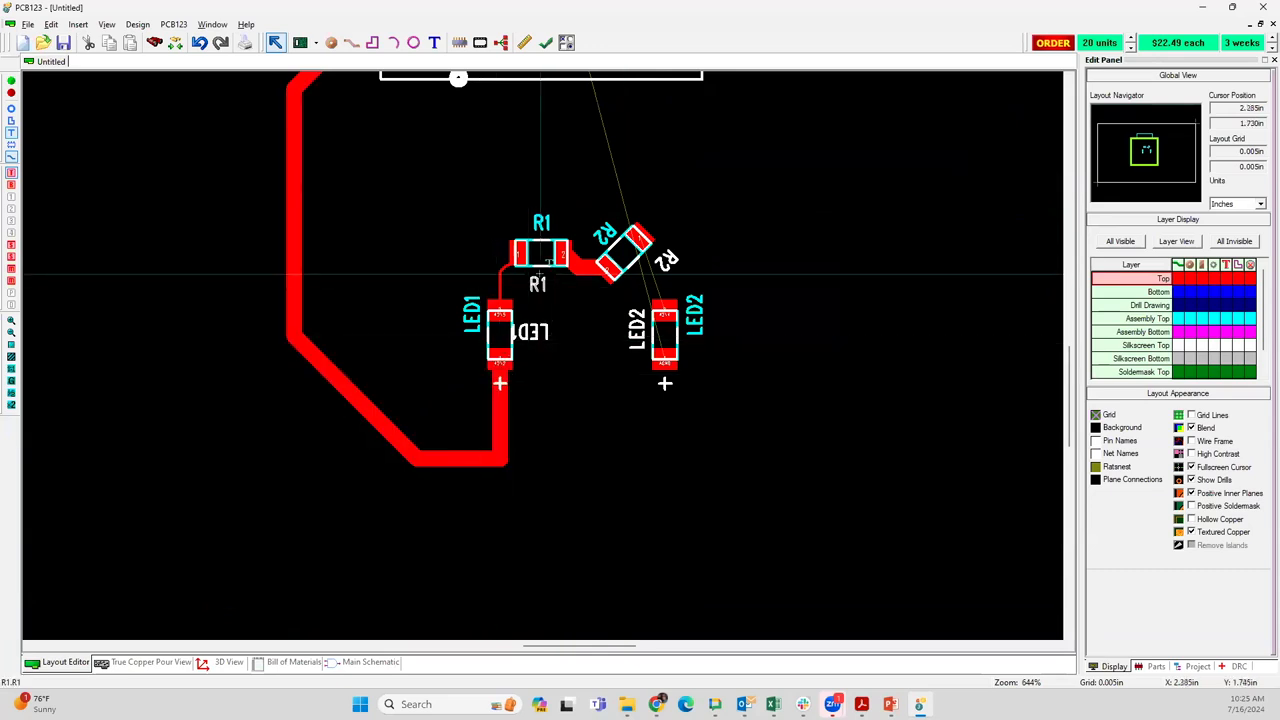
pyautogui.scroll(1, 543, 360)
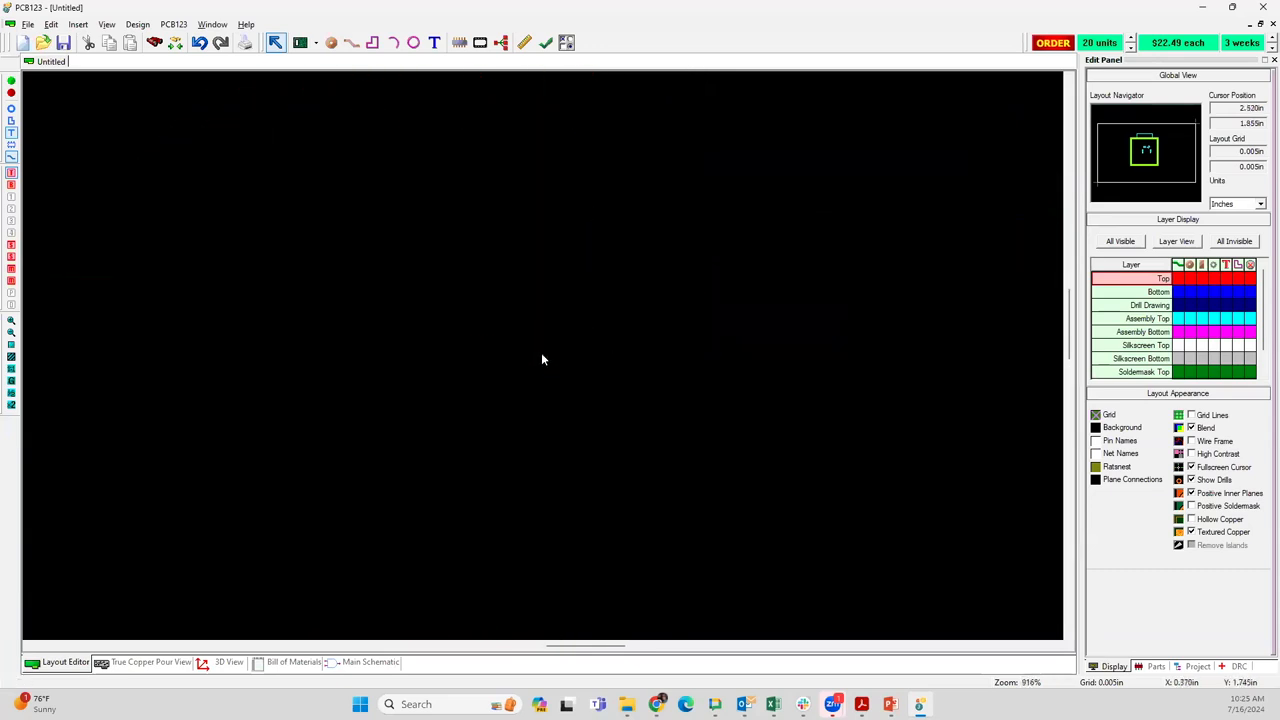
pyautogui.scroll(-1, 523, 329)
pyautogui.scroll(-1, 524, 329)
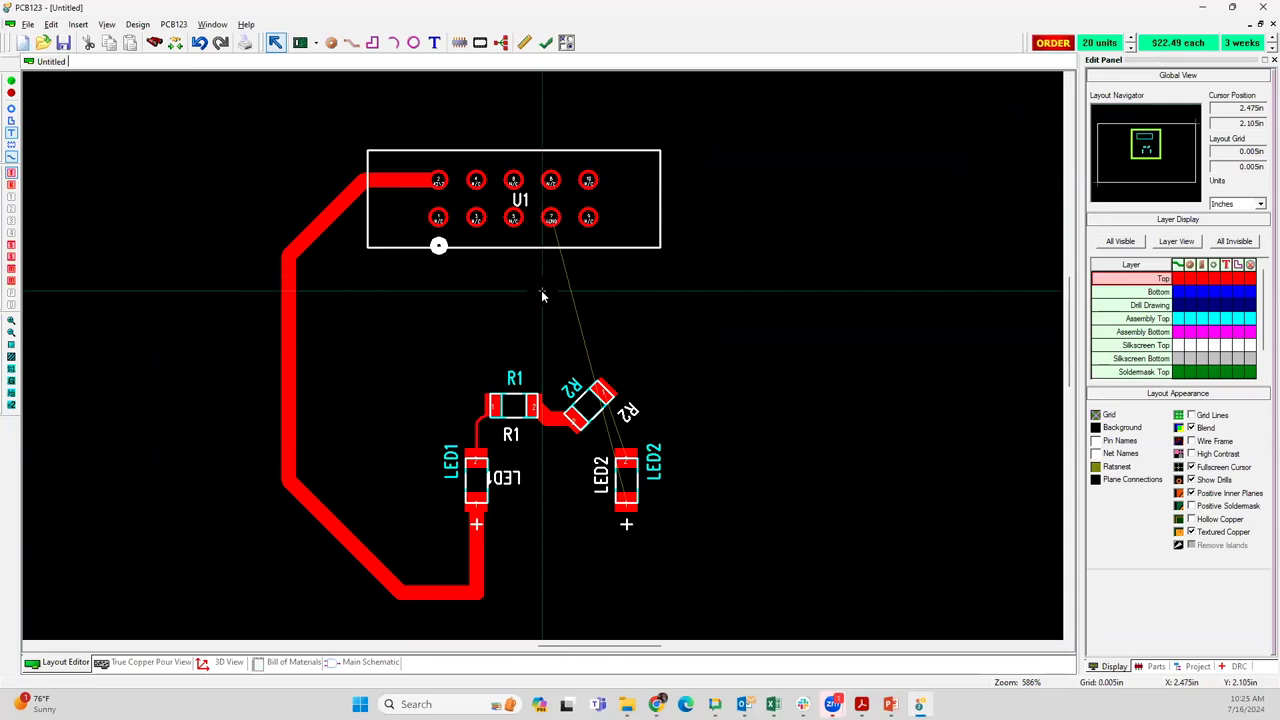
pyautogui.press('g')
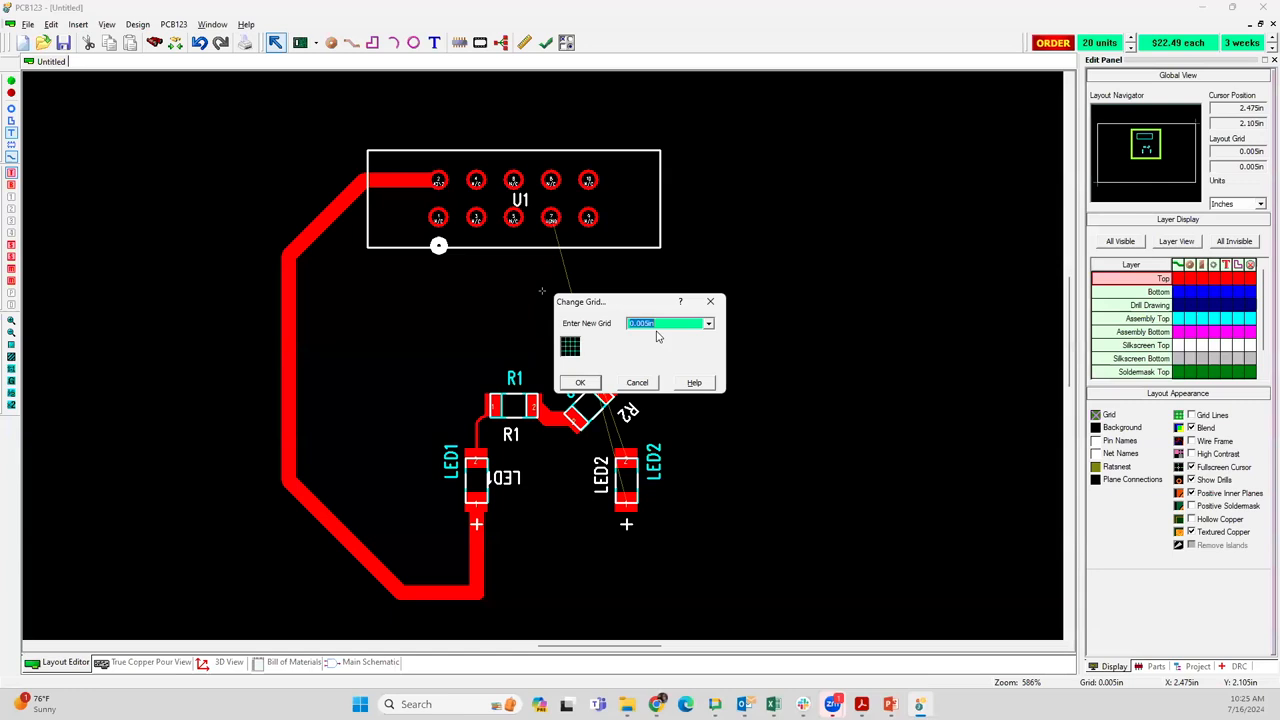
pyautogui.click(639, 384)
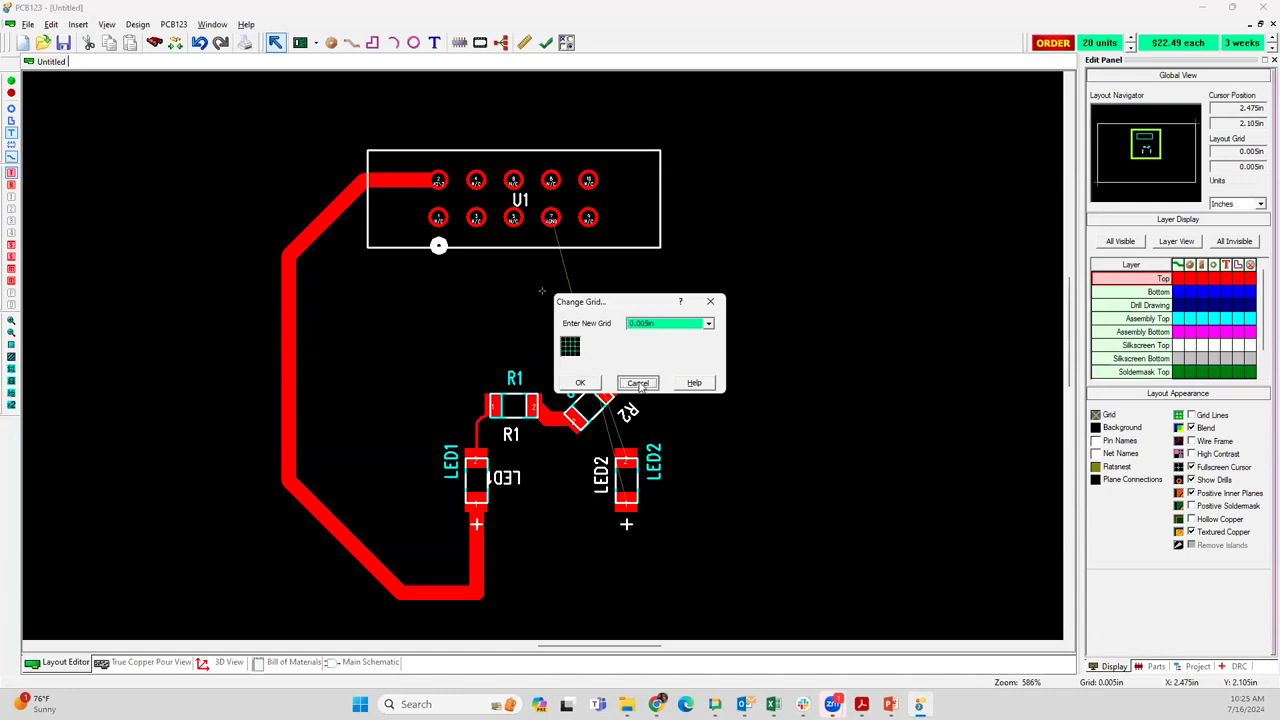
pyautogui.click(639, 384)
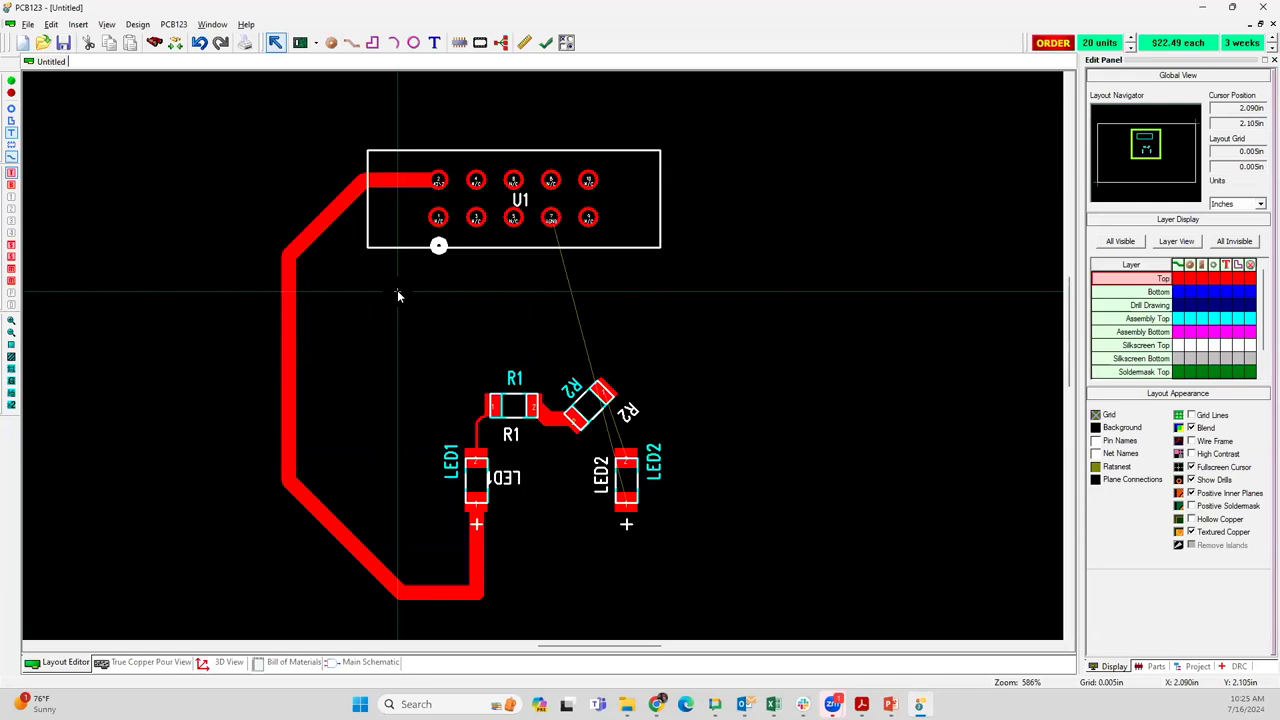
# Set the net width of the unrouted AGND connection between U1 and LED2 to 0.04 in
pyautogui.click(324, 214)
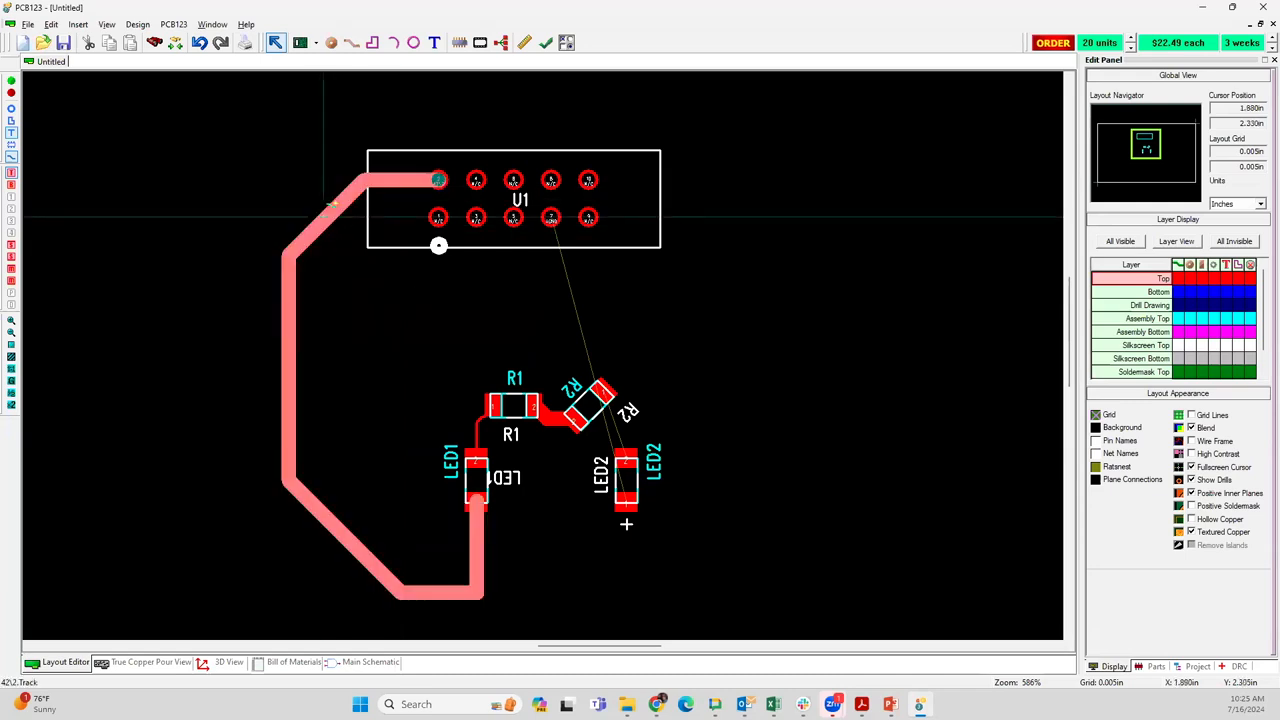
pyautogui.moveTo(325, 215)
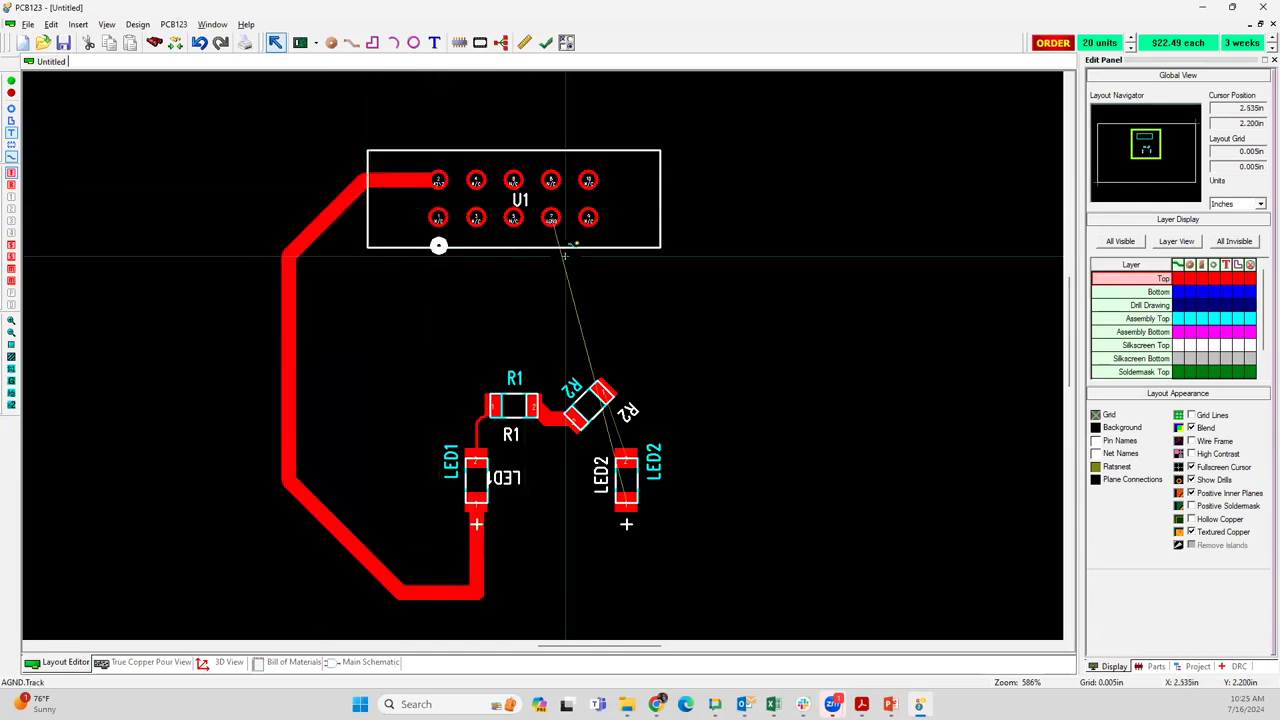
pyautogui.moveTo(565, 256)
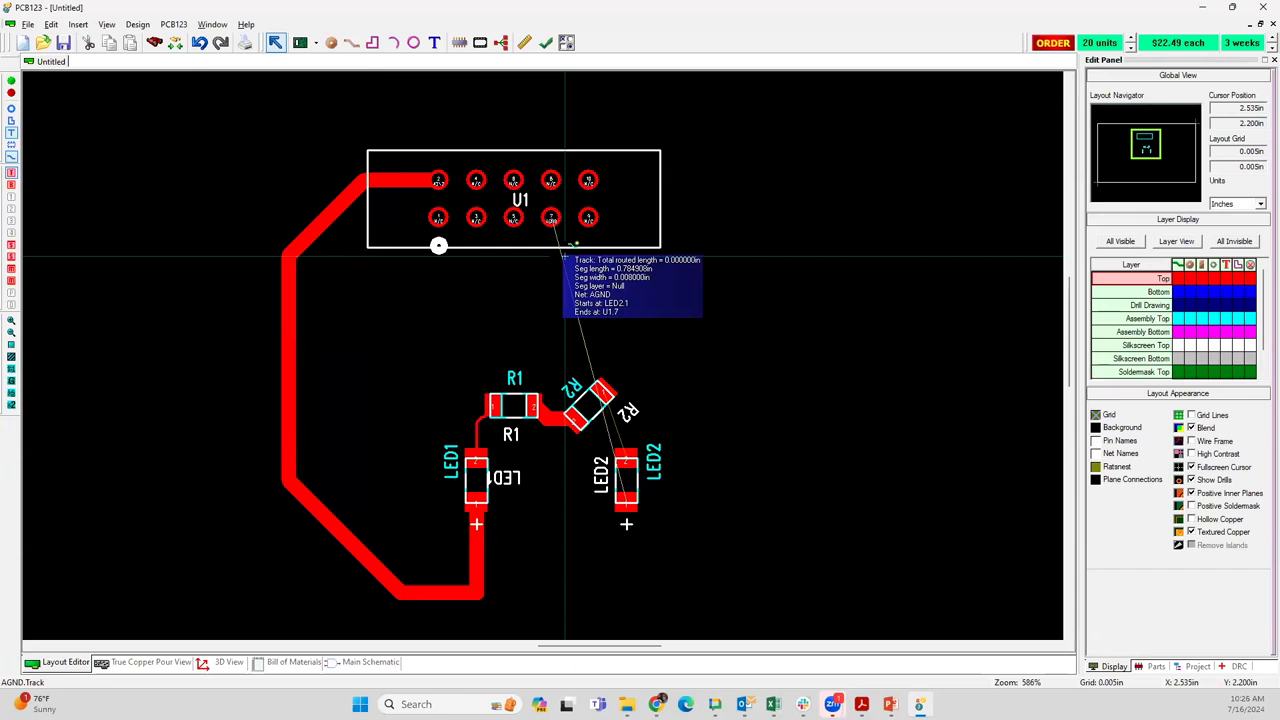
pyautogui.rightClick(556, 231)
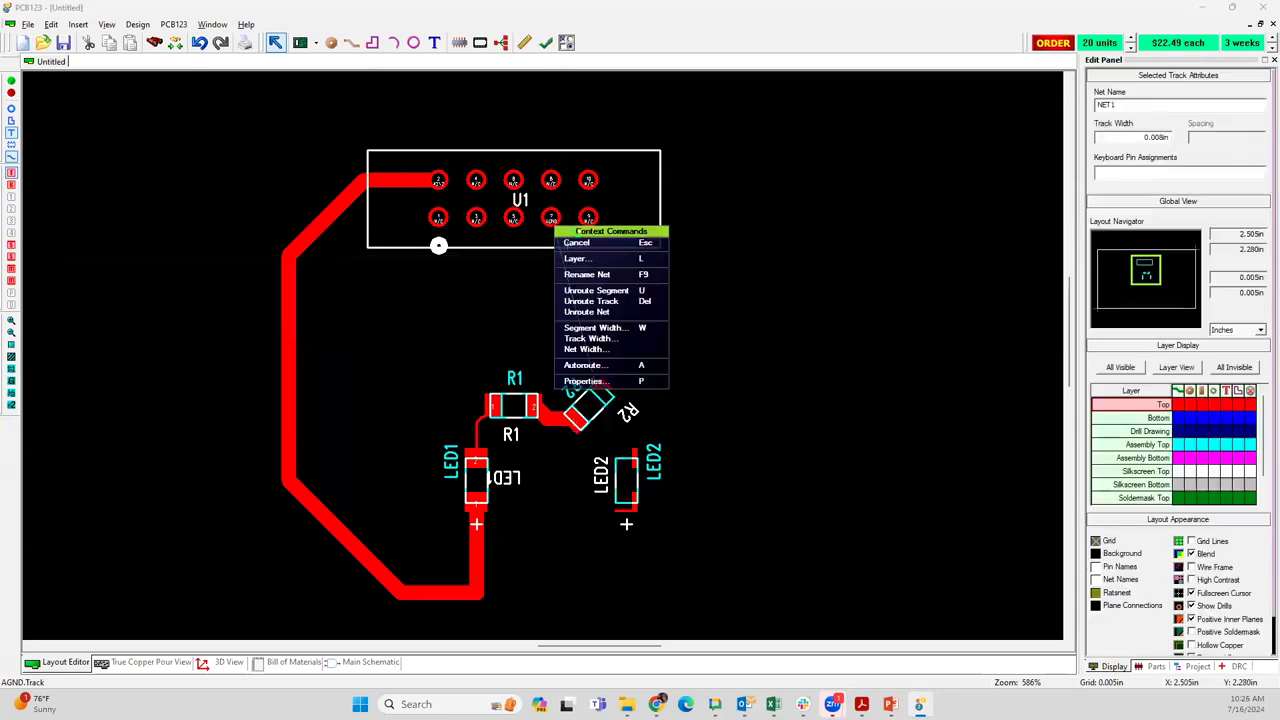
pyautogui.click(587, 349)
pyautogui.click(580, 379)
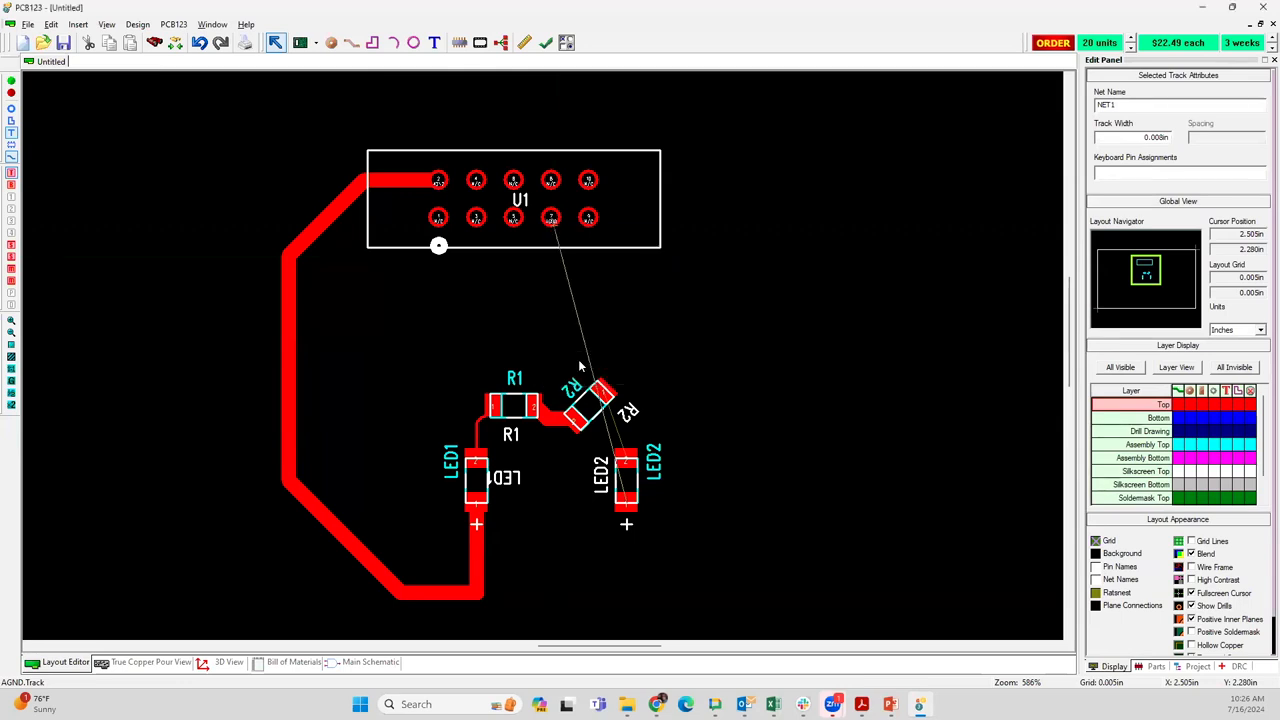
# Route the AGND track from U1 pin 7 inside the existing U1–LED1 track, over R1 and R2, and around to LED2 pin 1
pyautogui.click(556, 238)
pyautogui.moveTo(507, 254)
pyautogui.mouseDown()
pyautogui.moveTo(357, 252)
pyautogui.moveTo(310, 270)
pyautogui.moveTo(312, 255)
pyautogui.moveTo(299, 295)
pyautogui.moveTo(304, 474)
pyautogui.mouseUp()
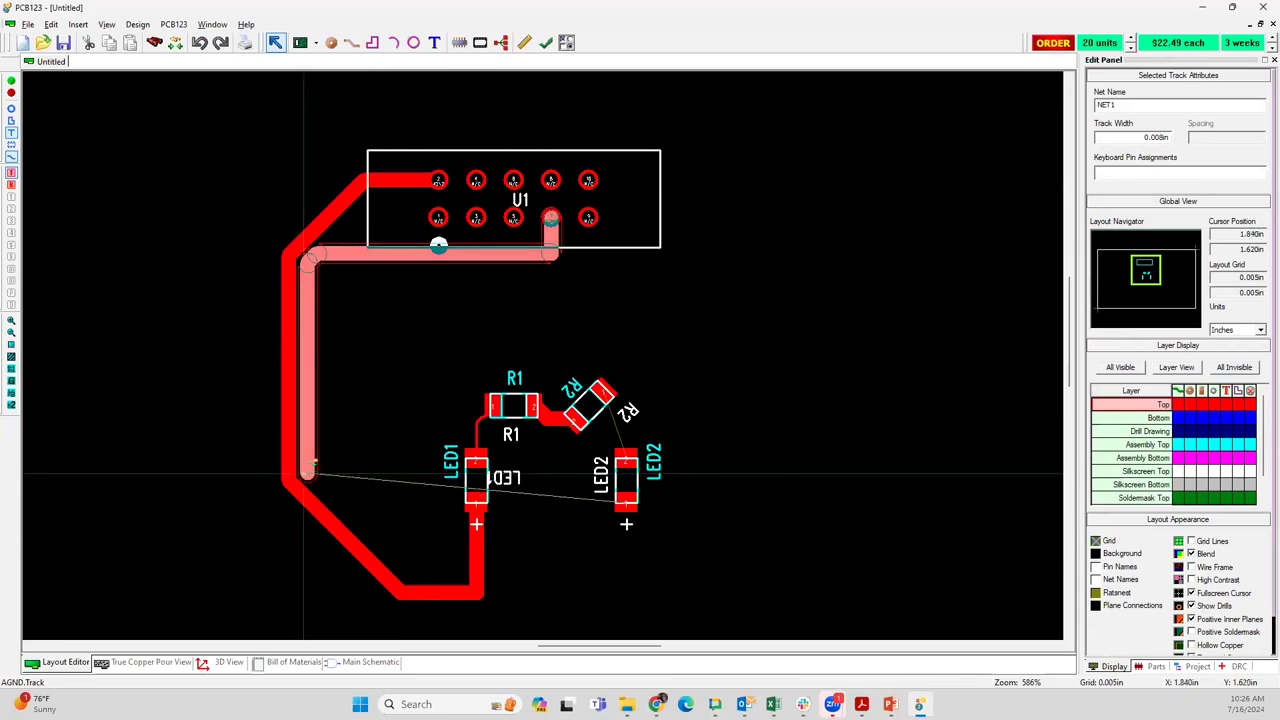
pyautogui.moveTo(304, 474)
pyautogui.mouseDown()
pyautogui.moveTo(404, 574)
pyautogui.moveTo(459, 575)
pyautogui.moveTo(457, 536)
pyautogui.moveTo(443, 531)
pyautogui.moveTo(455, 370)
pyautogui.moveTo(505, 310)
pyautogui.moveTo(600, 305)
pyautogui.moveTo(660, 337)
pyautogui.moveTo(718, 470)
pyautogui.moveTo(700, 545)
pyautogui.moveTo(650, 550)
pyautogui.moveTo(628, 520)
pyautogui.mouseUp()
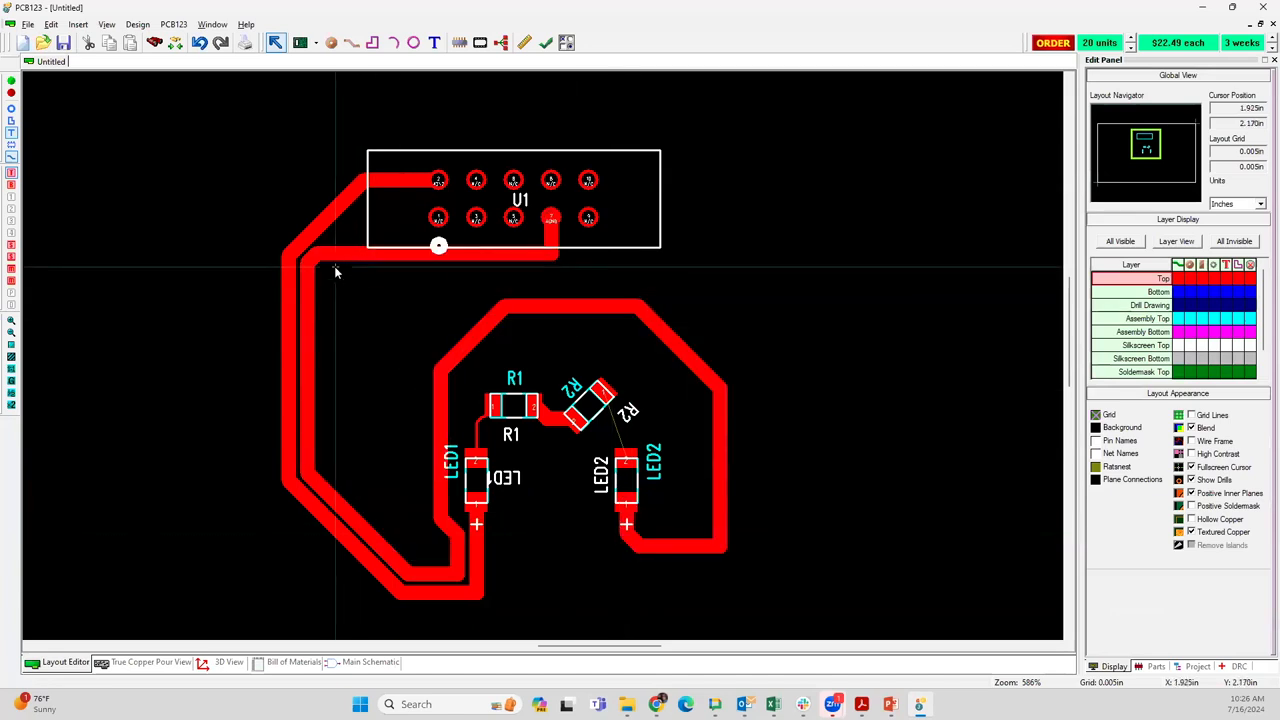
# Try to shift the AGND track's long vertical segment beside the U1–LED1 track
pyautogui.click(289, 290)
pyautogui.scroll(6, 310, 410)
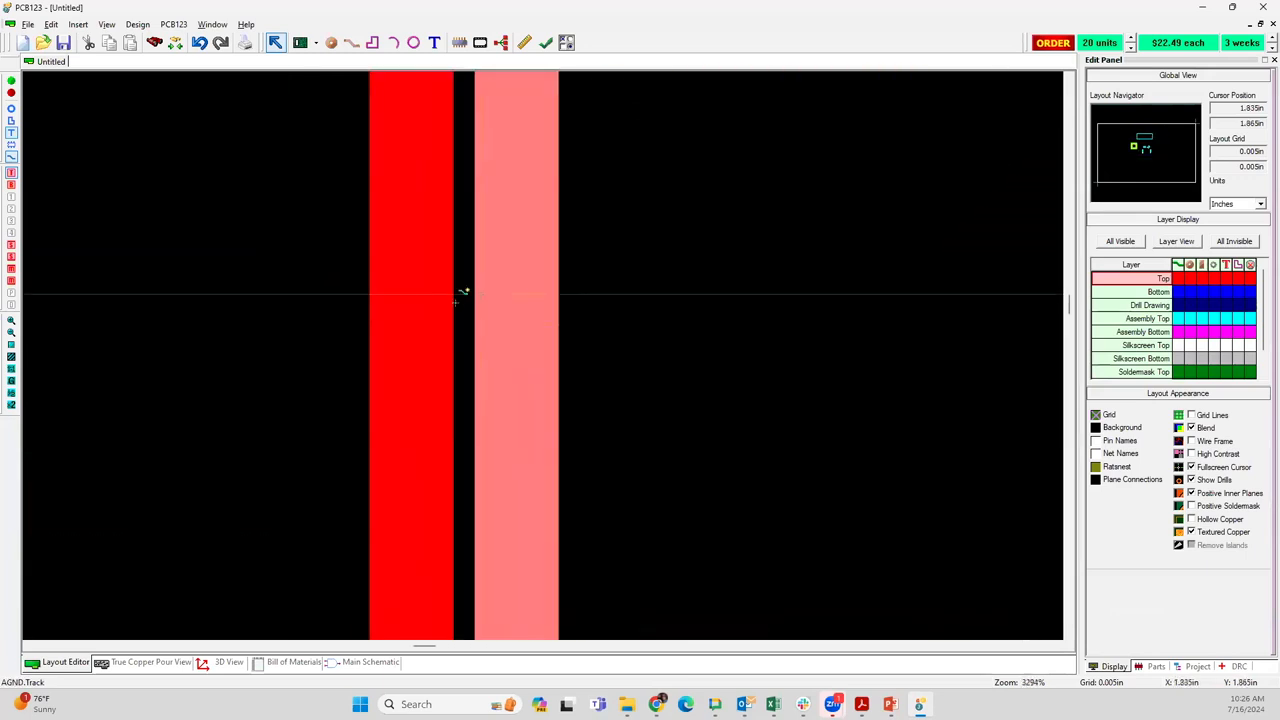
pyautogui.moveTo(497, 306); pyautogui.dragTo(522, 302)
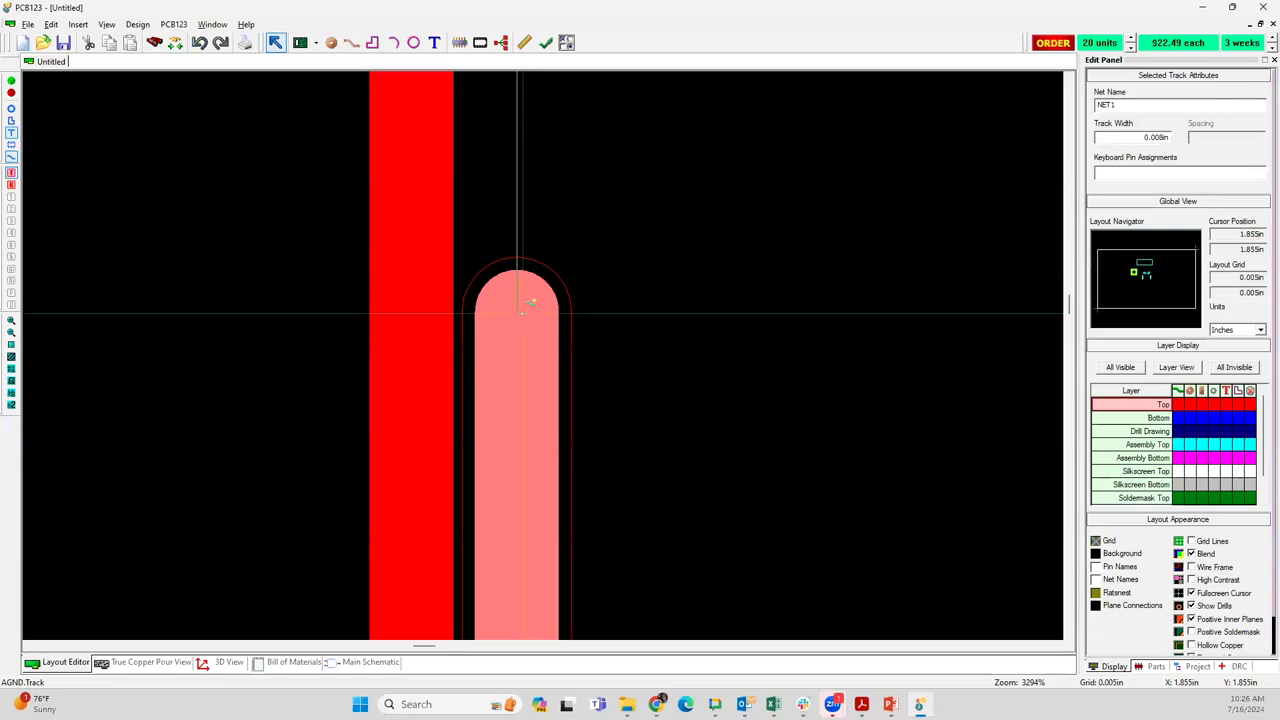
pyautogui.moveTo(522, 302); pyautogui.dragTo(522, 312)
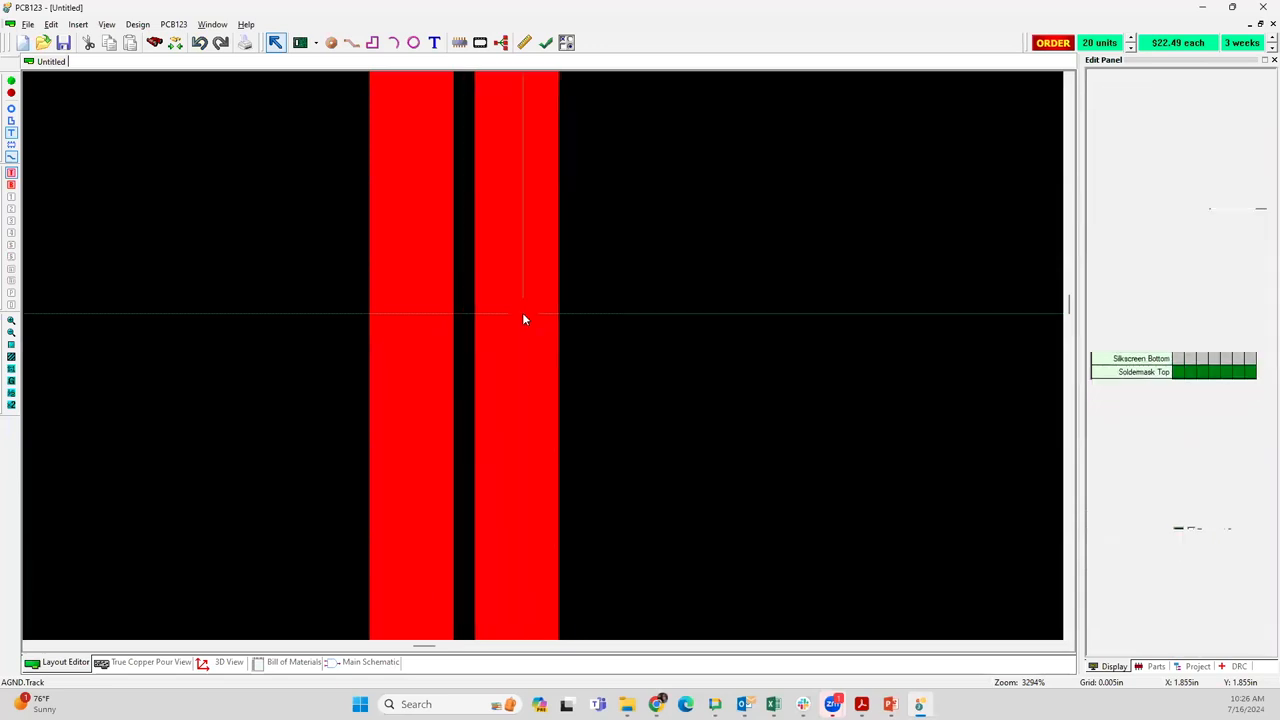
# Examine the AGND track's properties, including the settings of its net
pyautogui.scroll(-2, 540, 350)
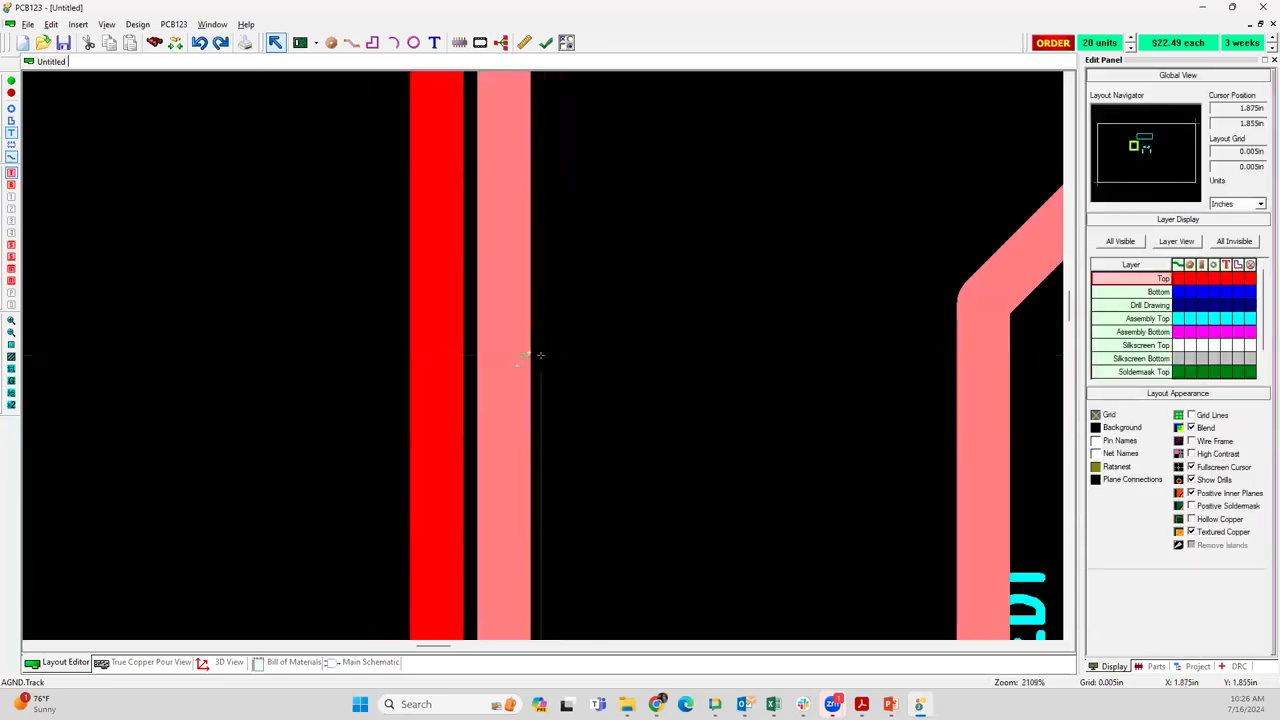
pyautogui.scroll(-2, 581, 362)
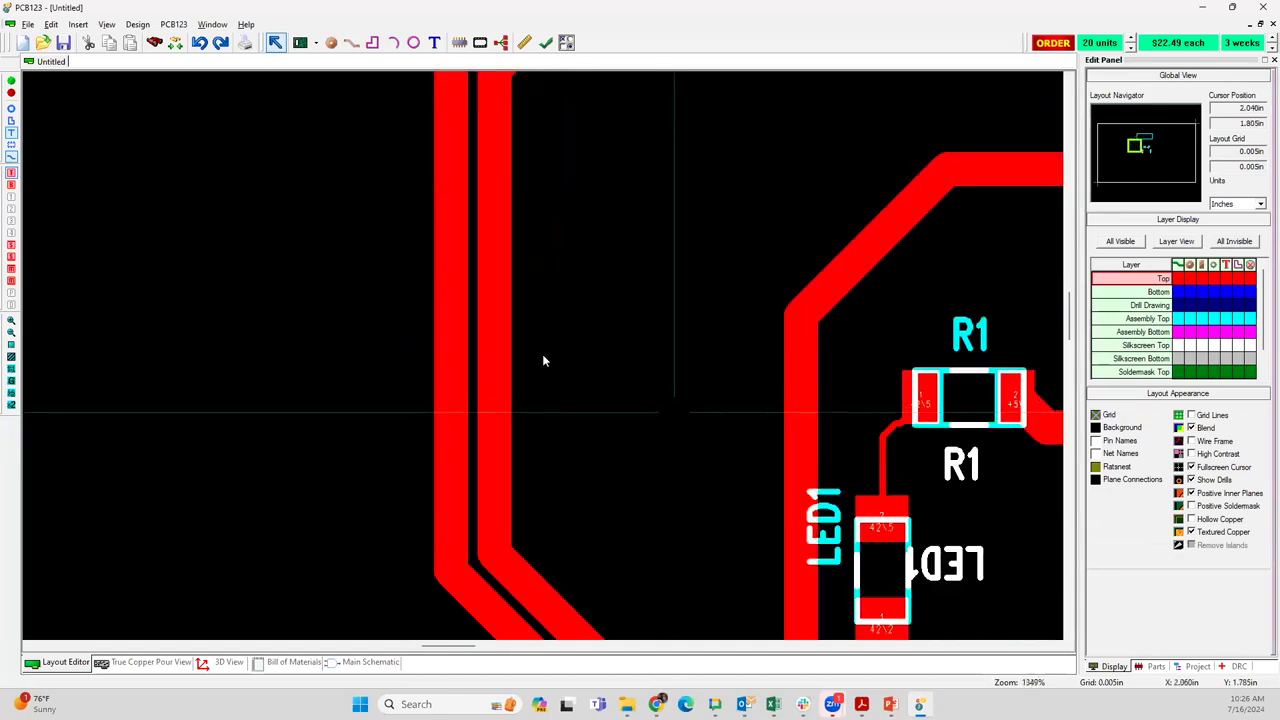
pyautogui.scroll(-2, 543, 357)
pyautogui.rightClick(432, 295)
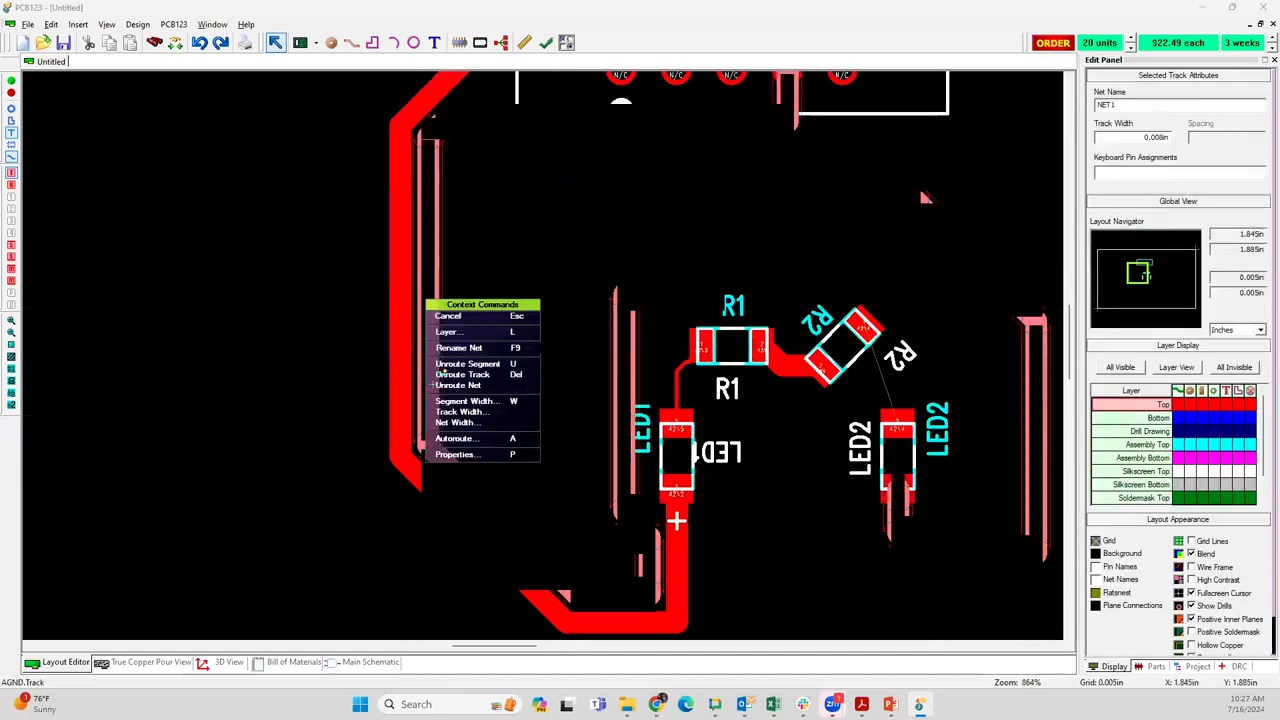
pyautogui.click(478, 453)
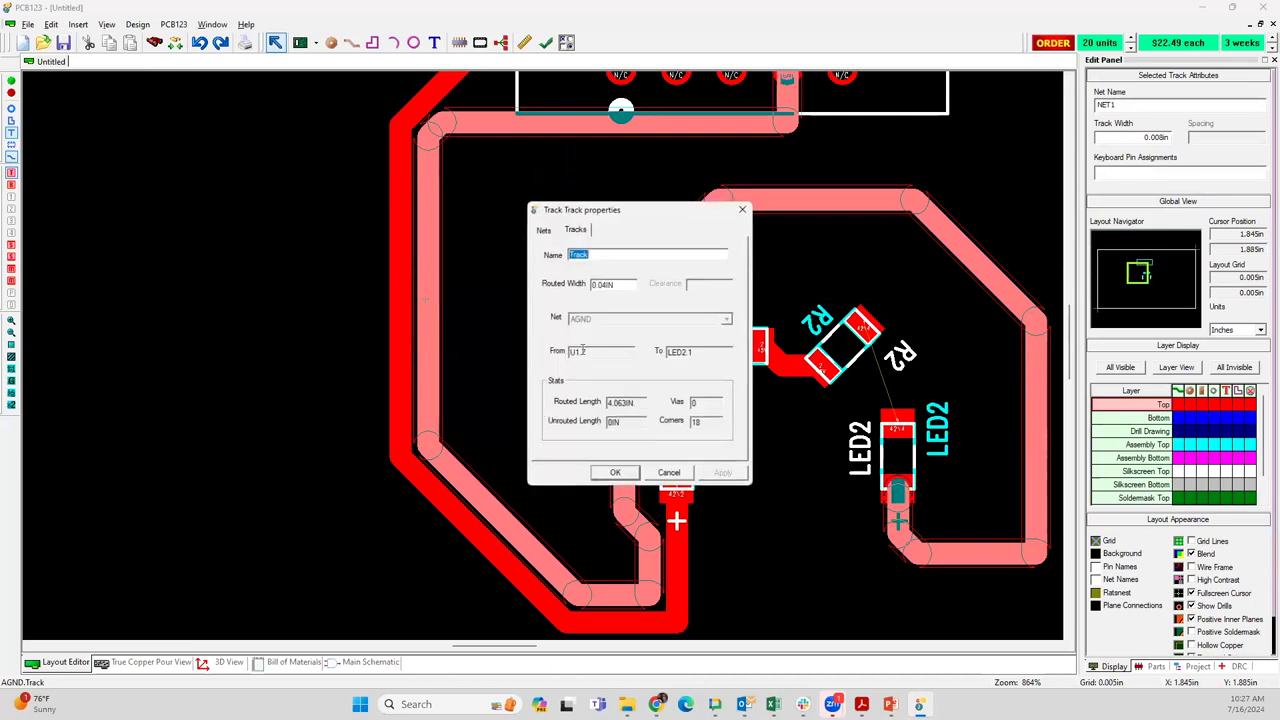
pyautogui.click(542, 230)
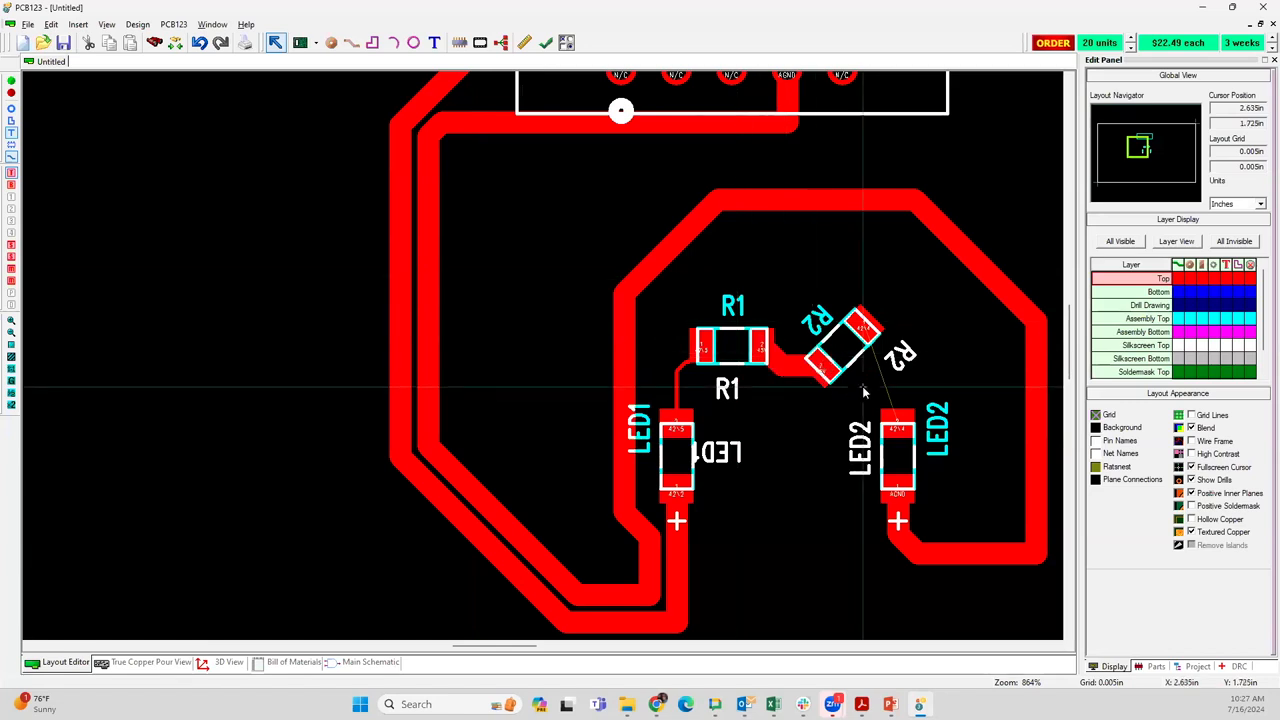
pyautogui.scroll(-1, 565, 370)
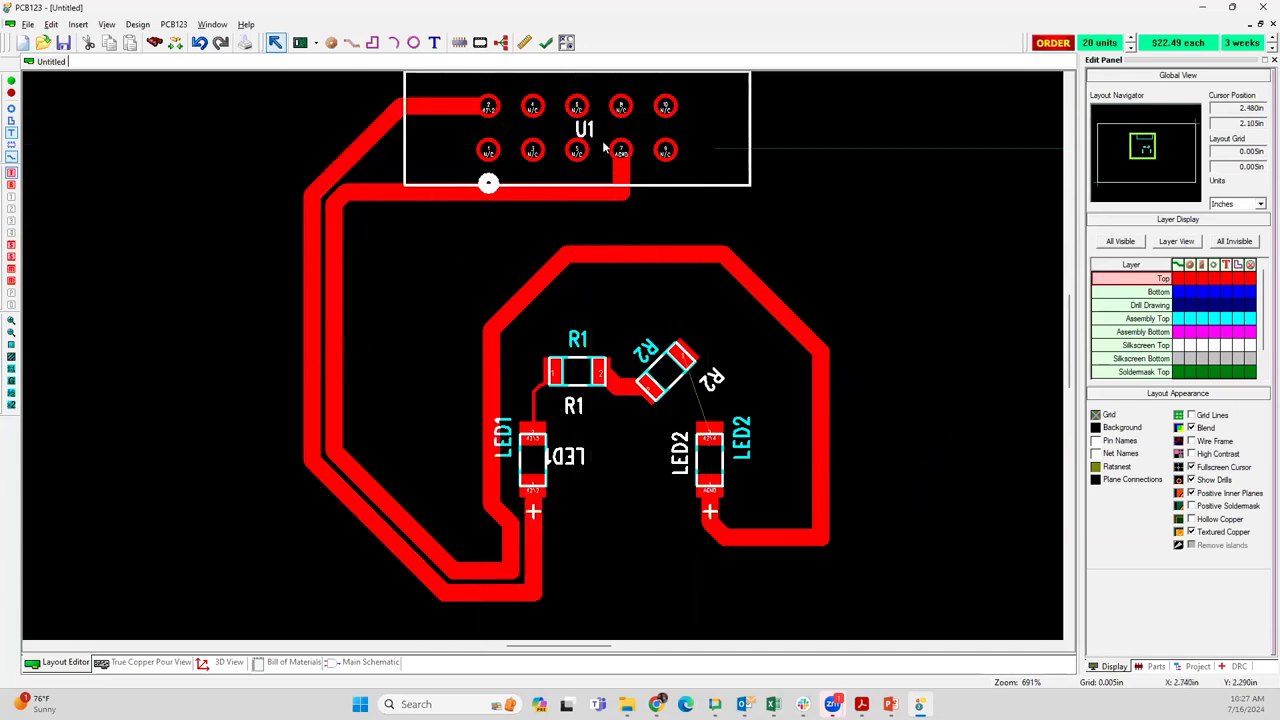
pyautogui.click(538, 280)
pyautogui.click(531, 232)
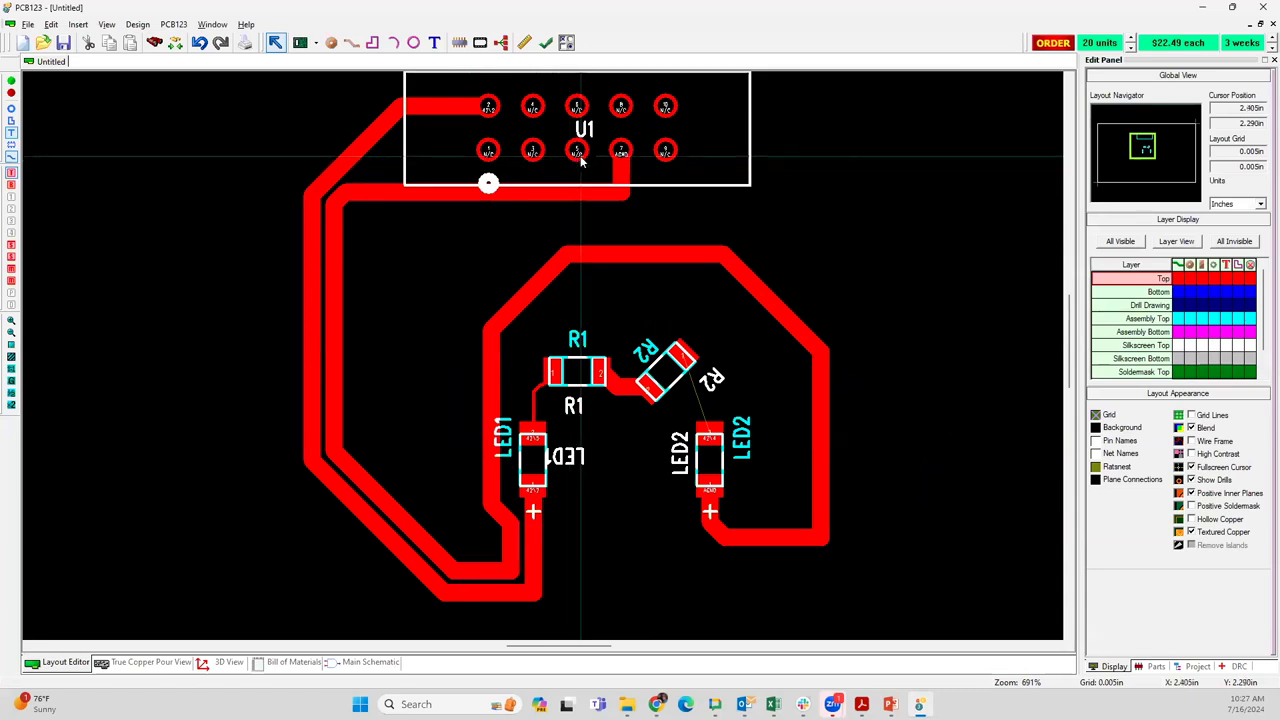
pyautogui.click(440, 189)
pyautogui.click(399, 288)
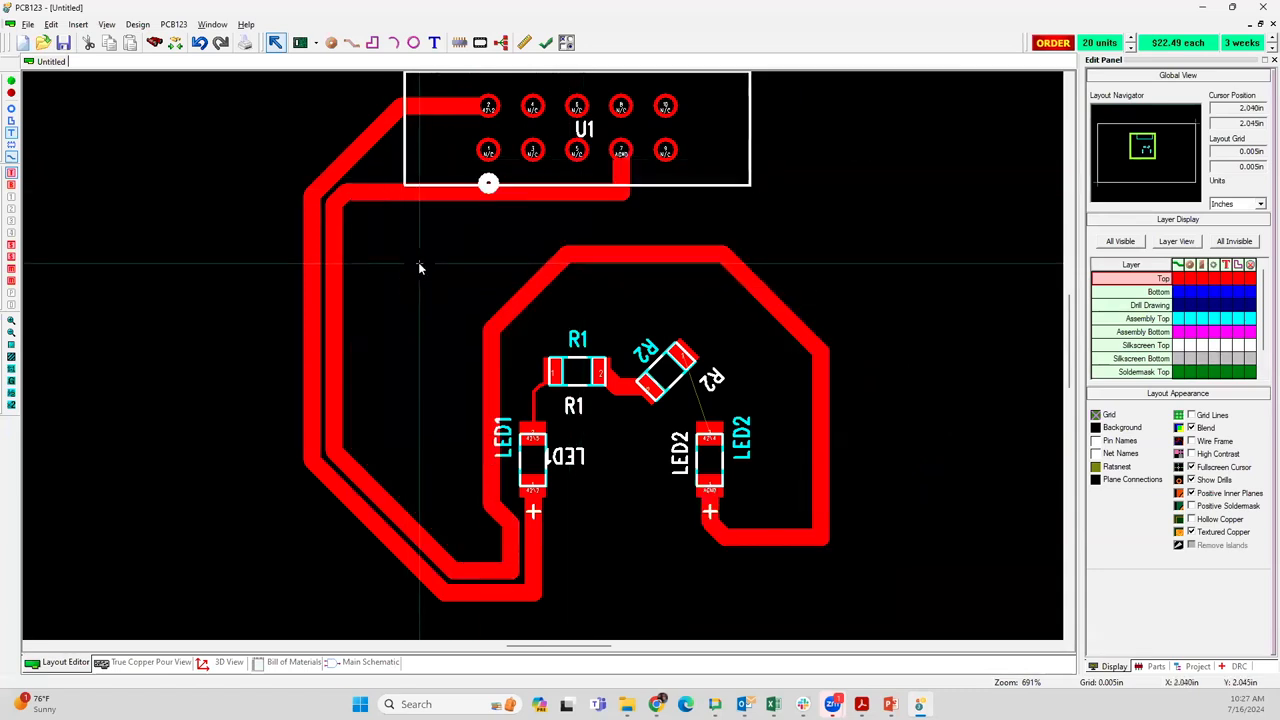
pyautogui.click(341, 187)
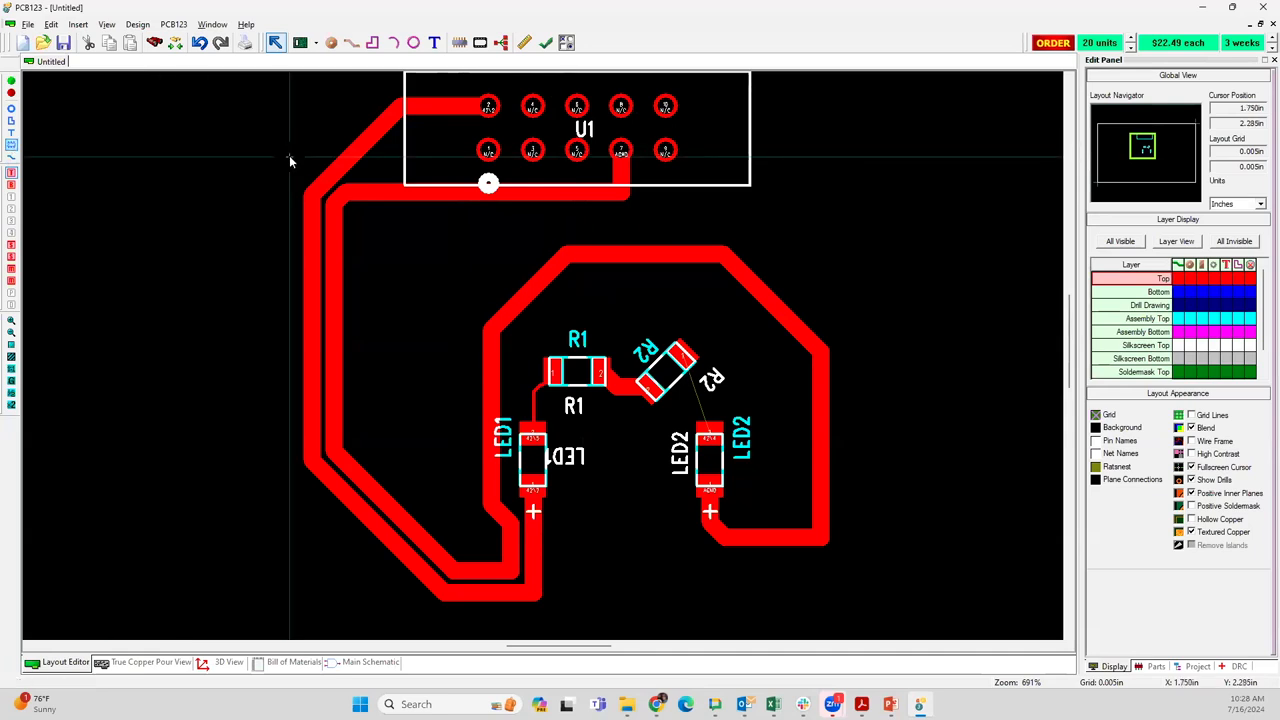
# Open connector U1's footprint for editing from the layout
pyautogui.click(535, 160)
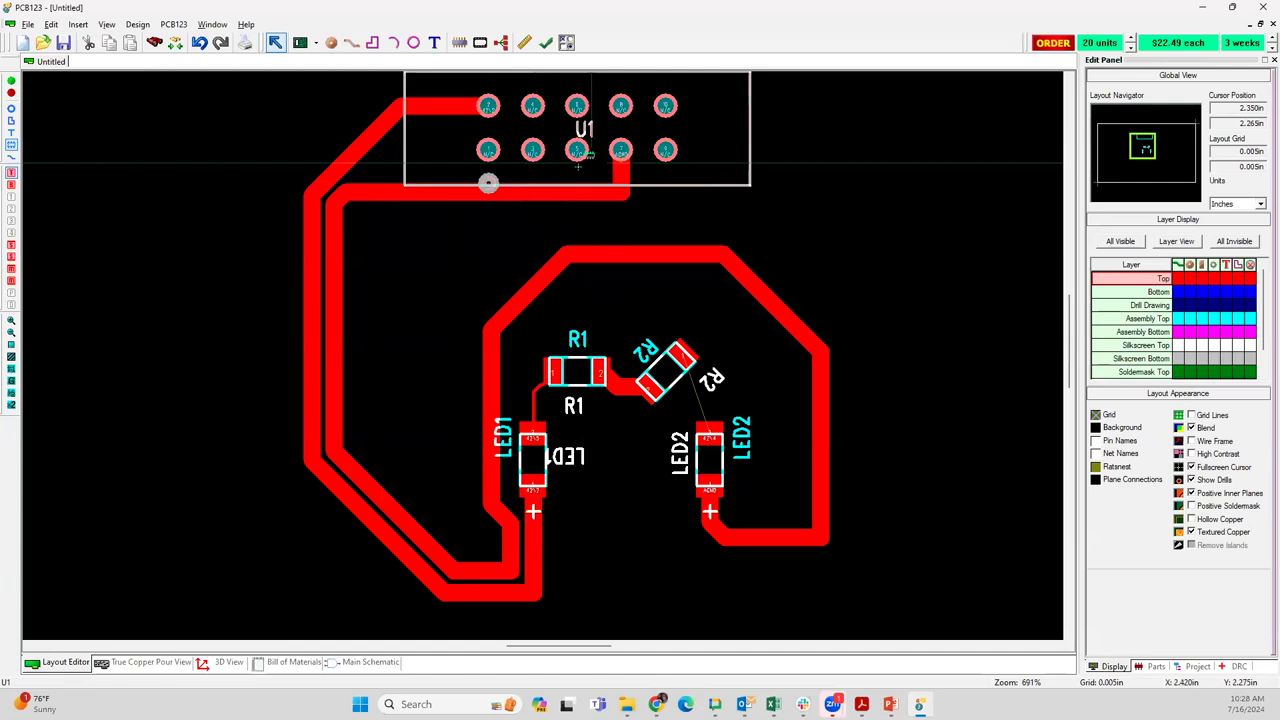
pyautogui.scroll(1, 542, 354)
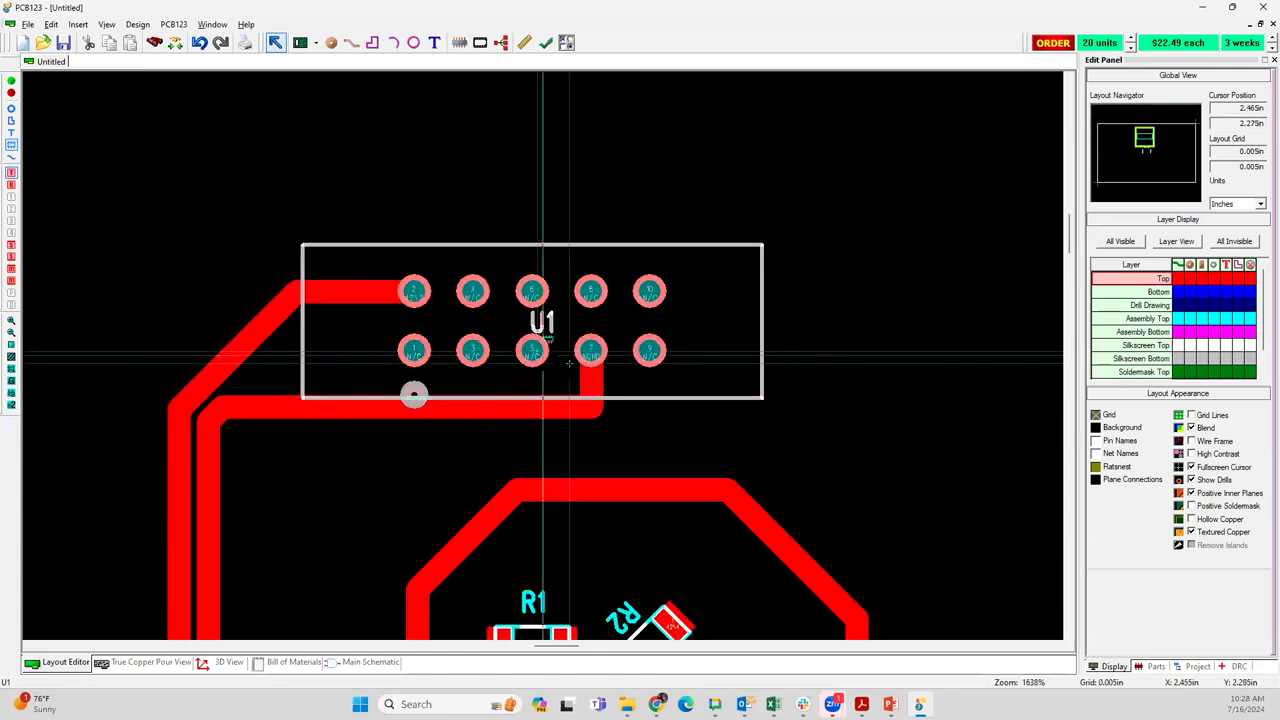
pyautogui.scroll(2, 542, 354)
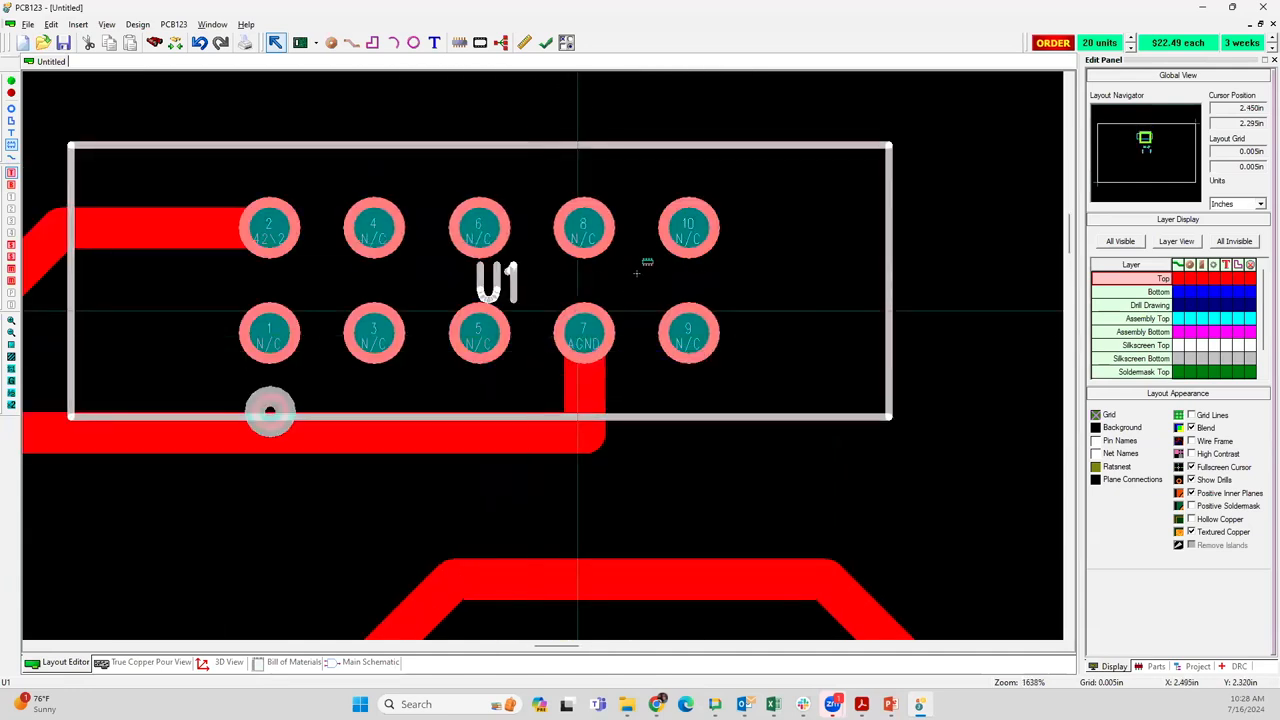
pyautogui.click(418, 437)
pyautogui.click(417, 430)
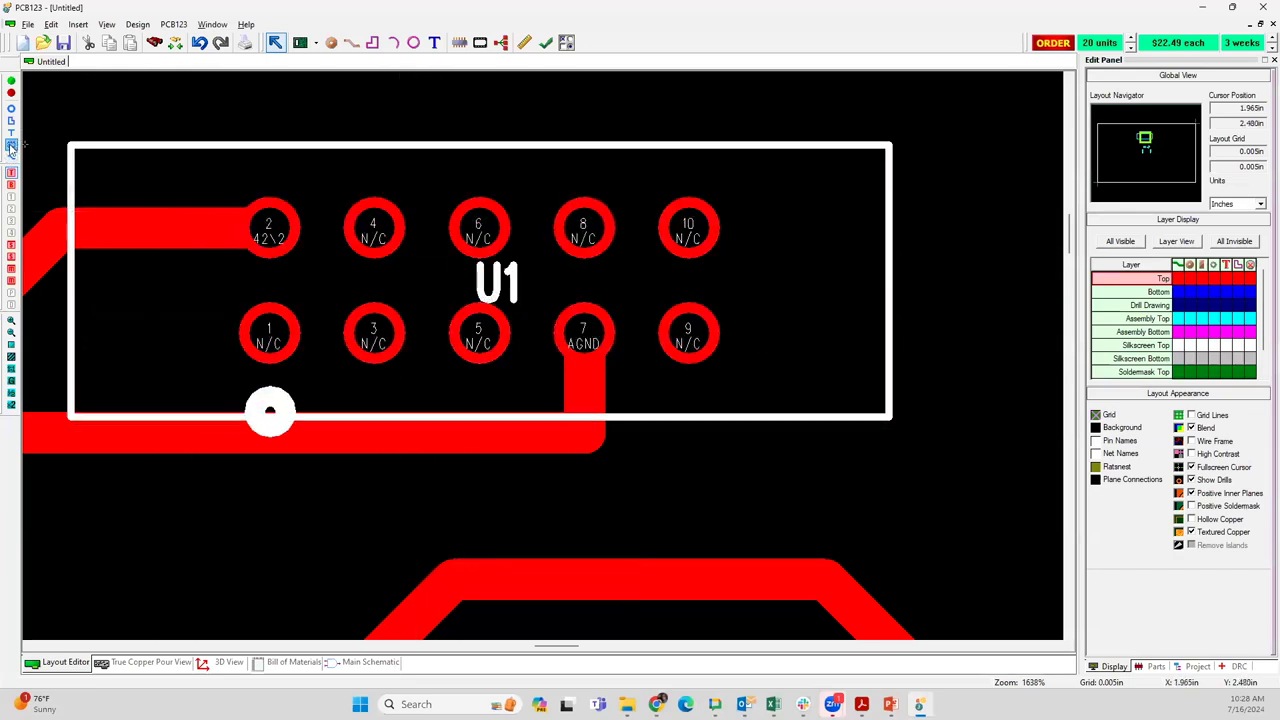
pyautogui.click(475, 232)
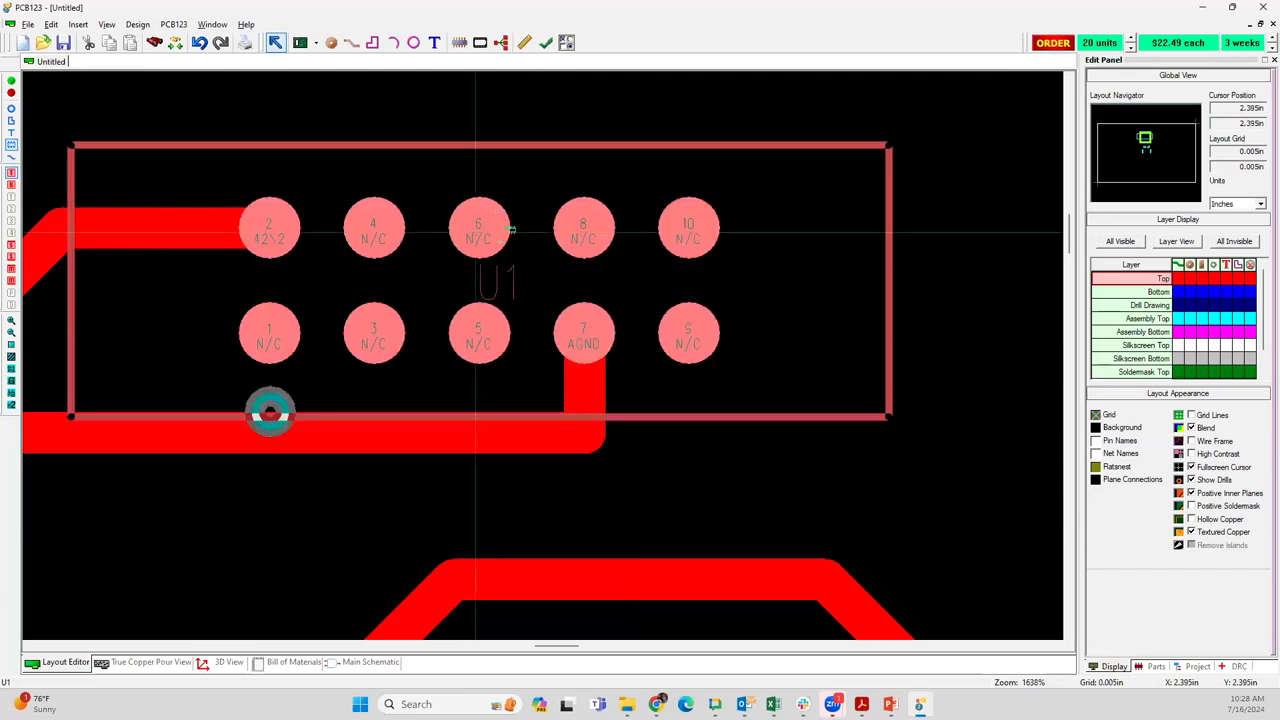
pyautogui.rightClick(533, 271)
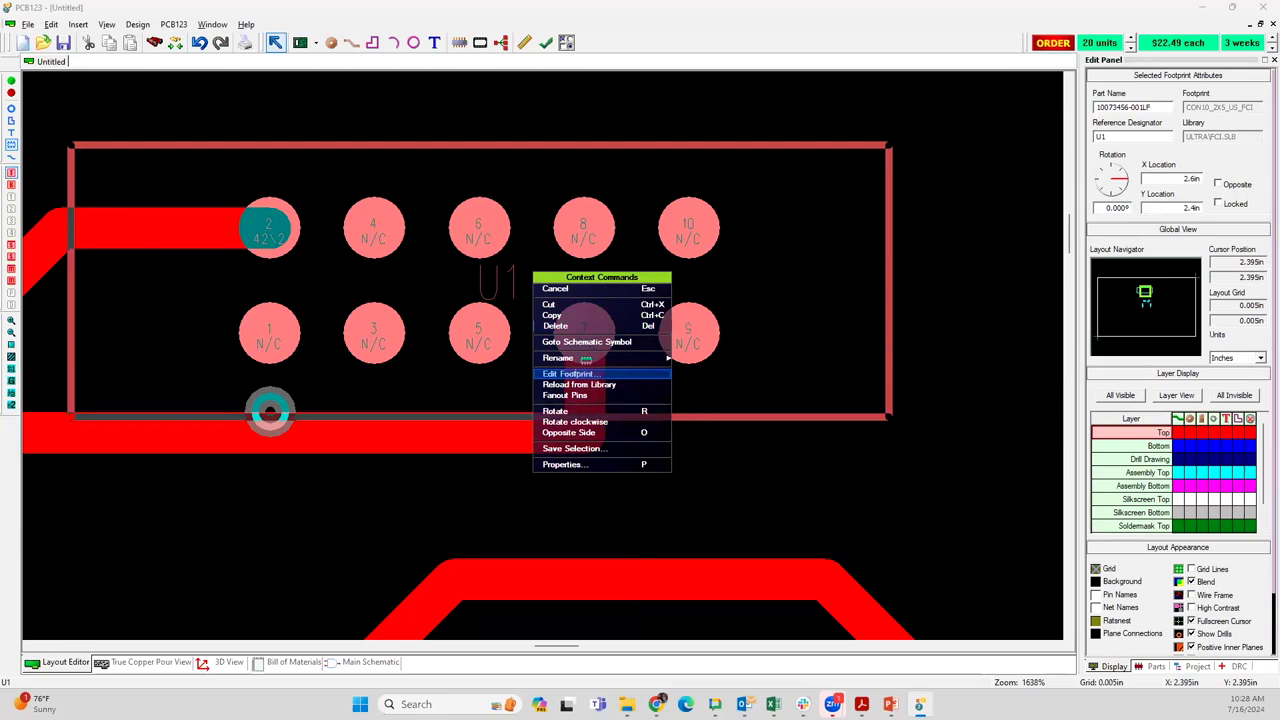
pyautogui.click(568, 373)
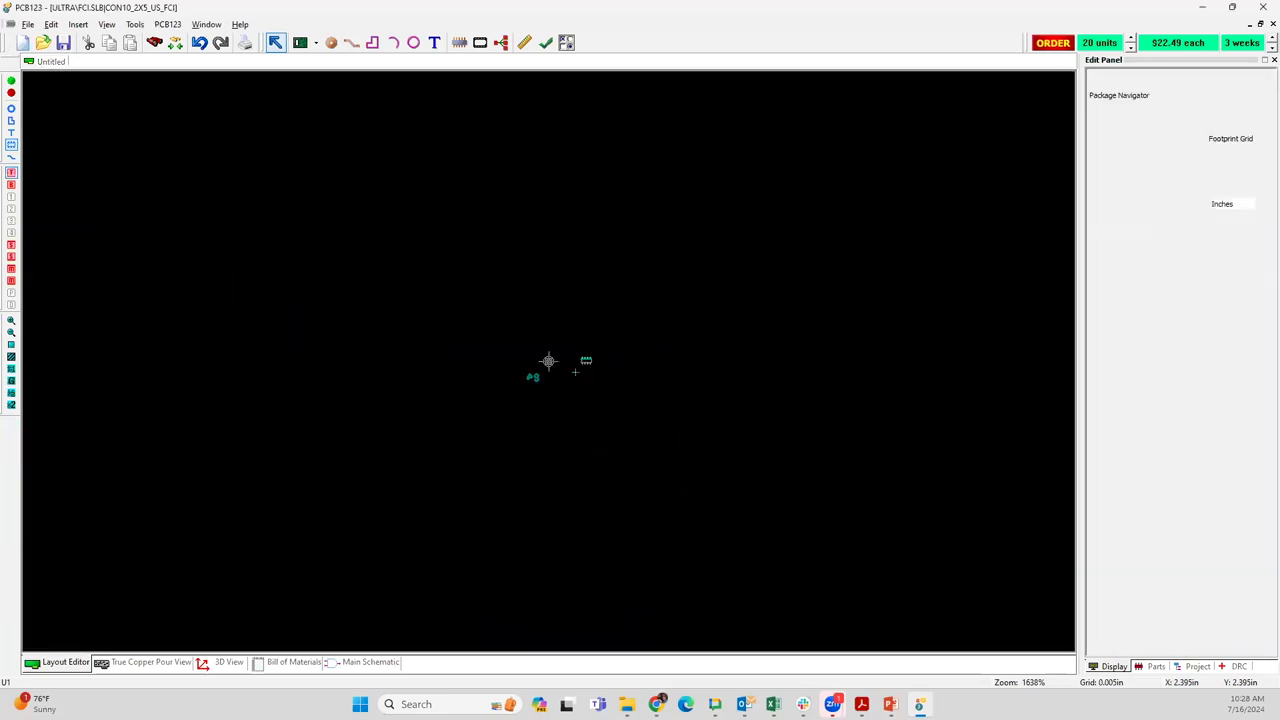
pyautogui.scroll(4, 543, 356)
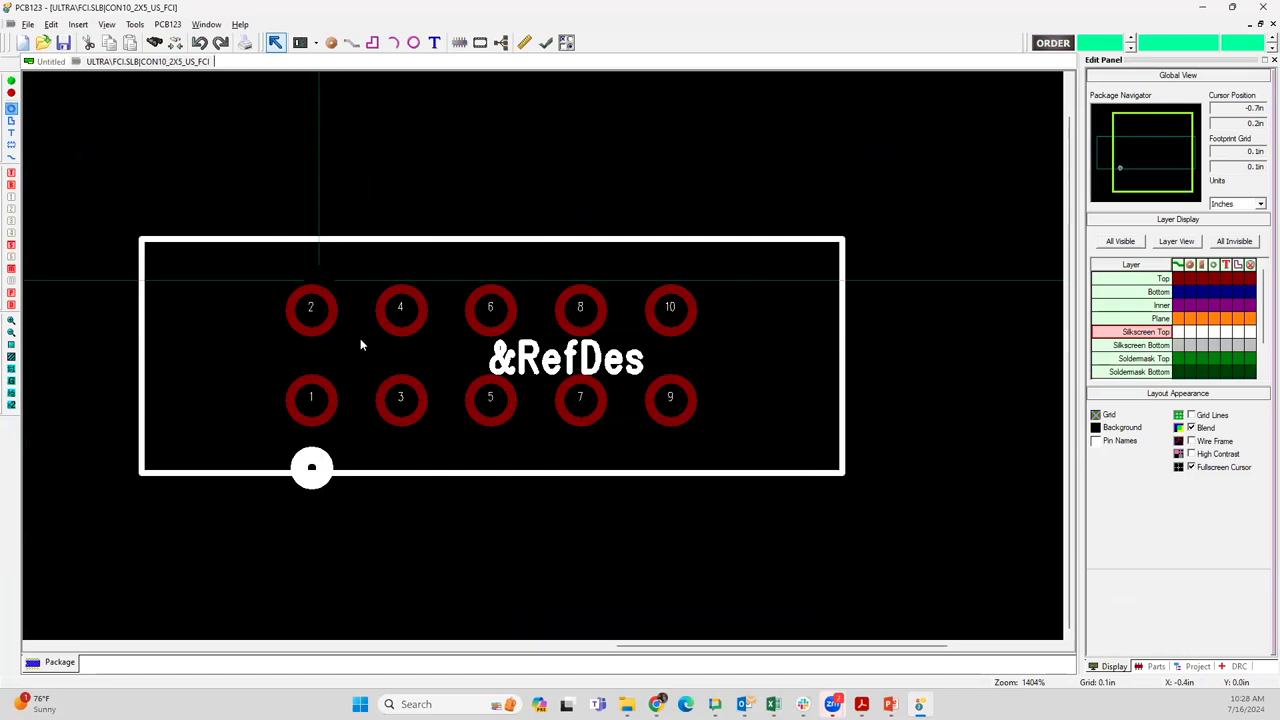
# Examine the pad, hole and location properties of the footprint's pin 4
pyautogui.click(403, 319)
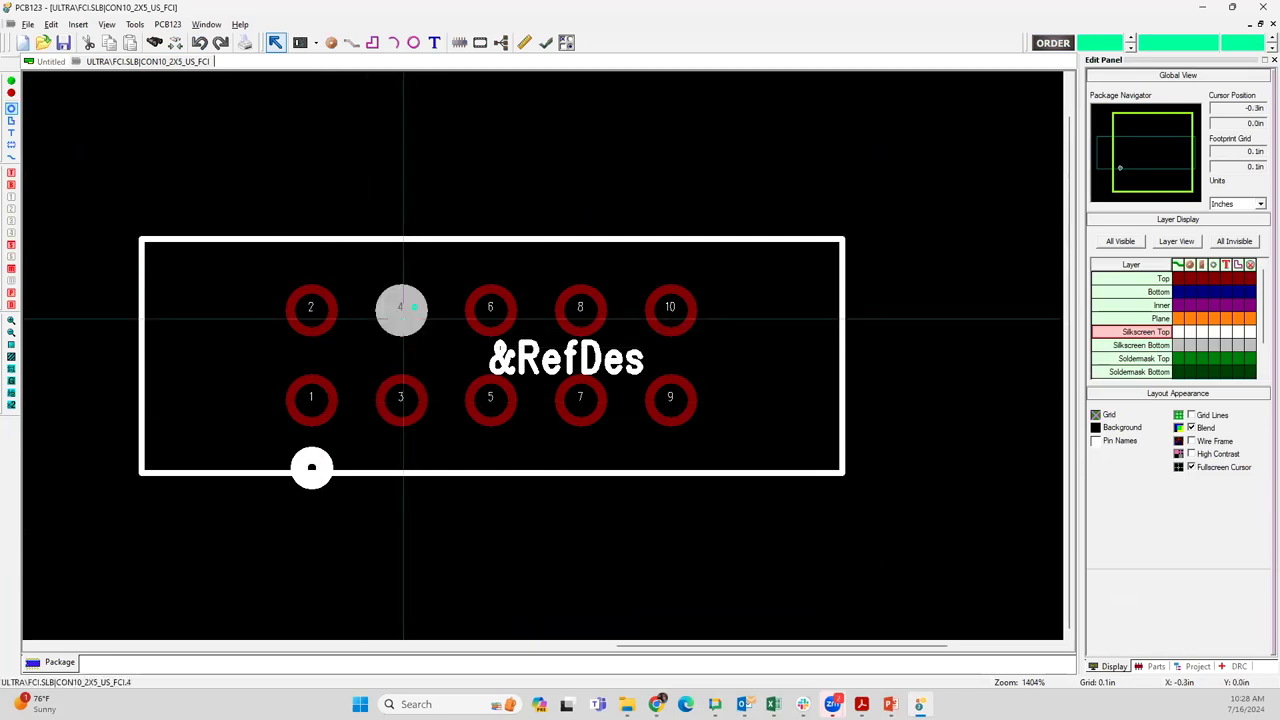
pyautogui.rightClick(403, 319)
pyautogui.click(432, 427)
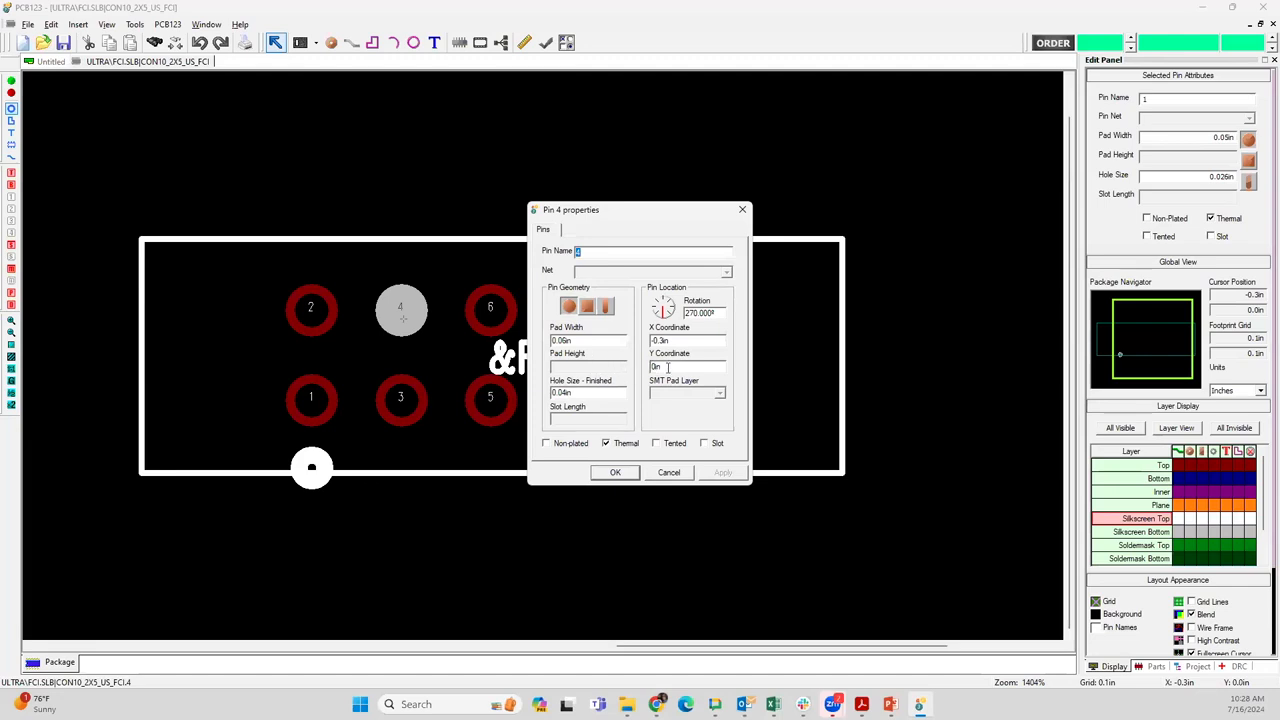
pyautogui.click(666, 473)
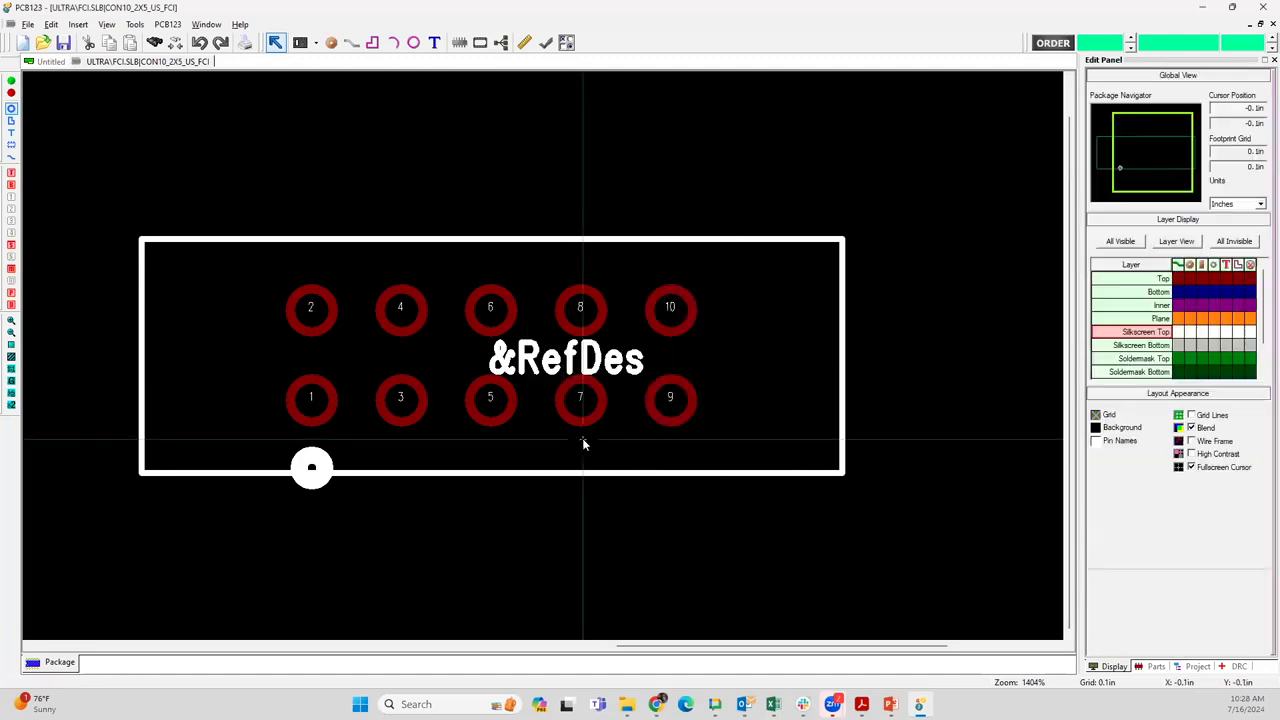
# Make pin 1 the origin of the connector footprint
pyautogui.click(318, 398)
pyautogui.rightClick(312, 405)
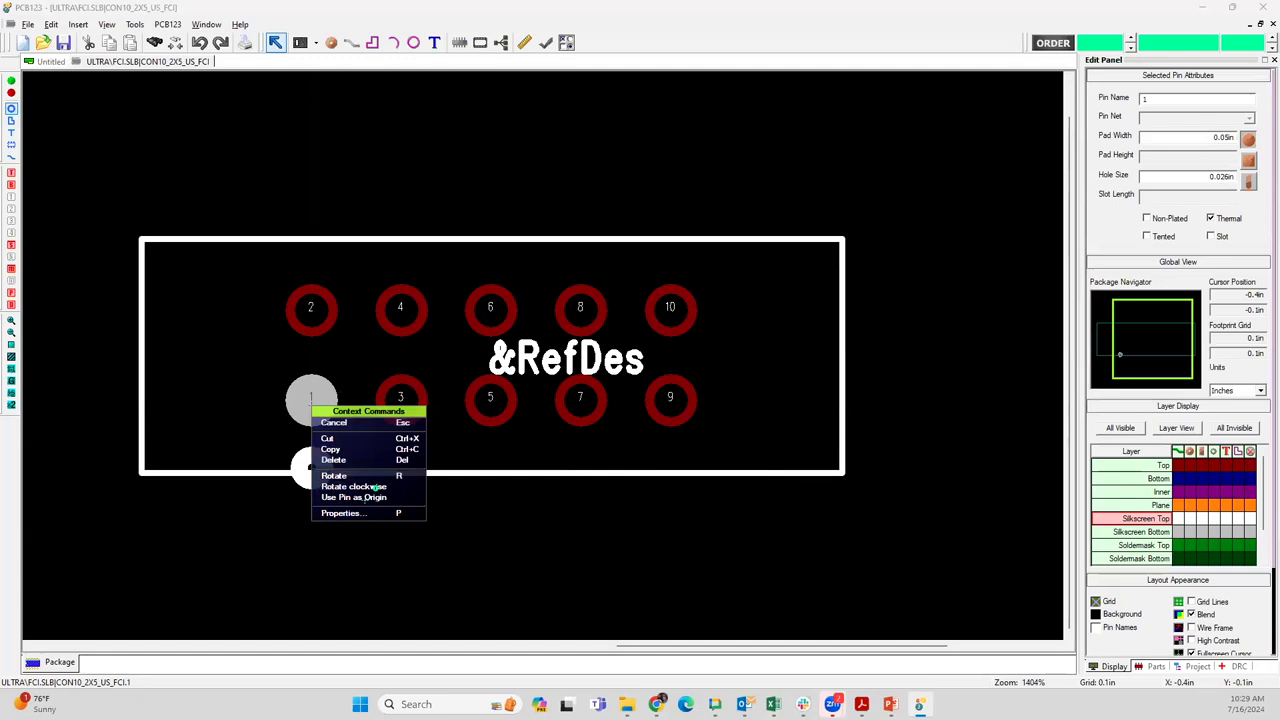
pyautogui.click(365, 497)
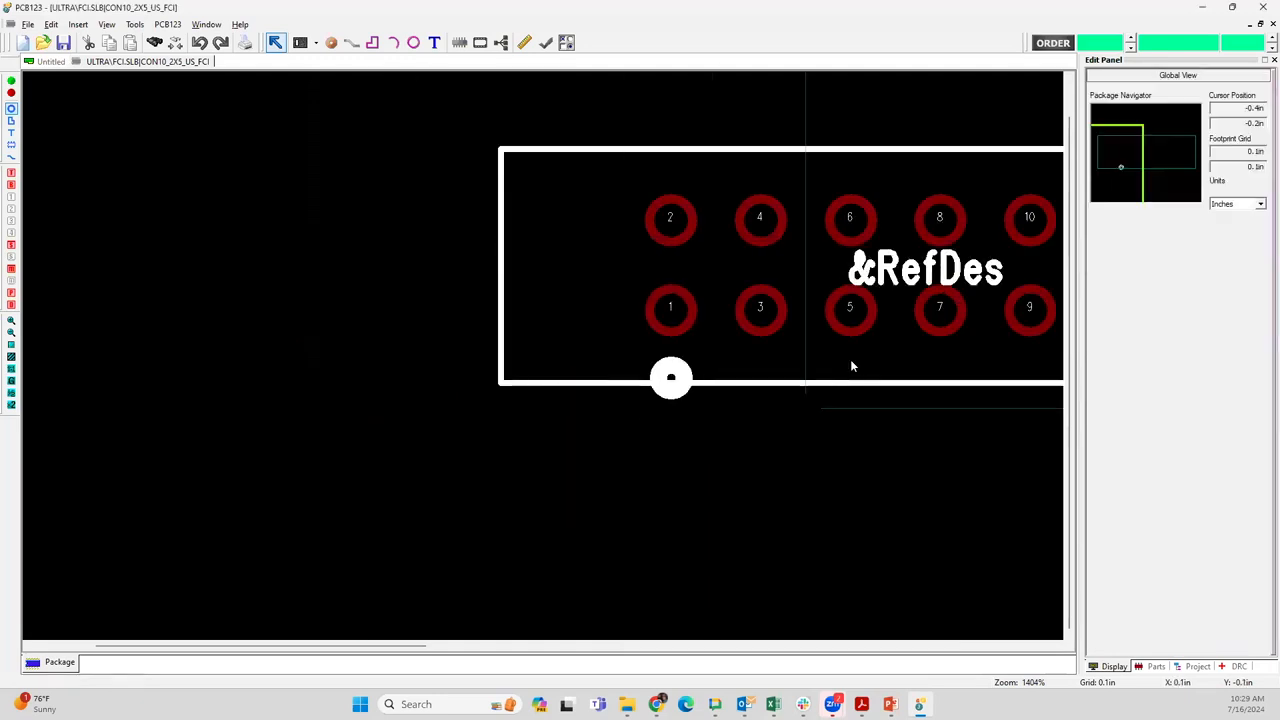
# Check pin 4's X and Y coordinates relative to the footprint's new origin
pyautogui.scroll(-2, 851, 364)
pyautogui.scroll(-1, 548, 355)
pyautogui.click(471, 304)
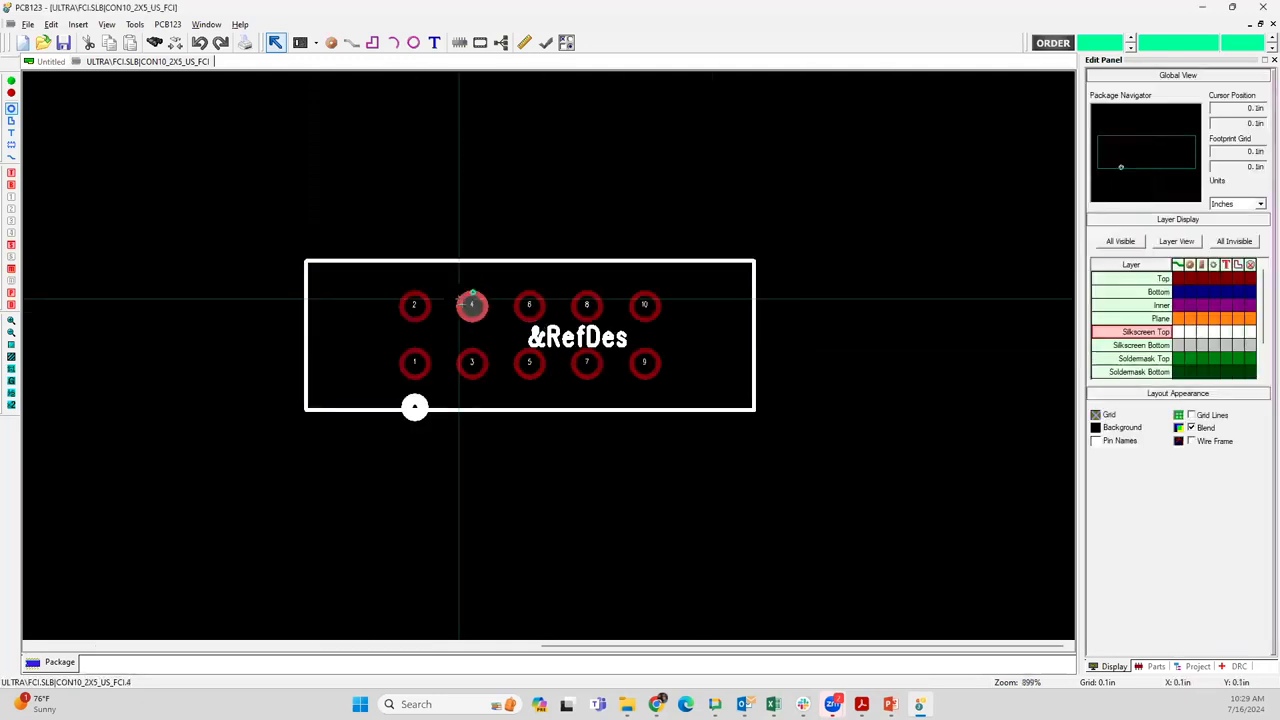
pyautogui.rightClick(470, 306)
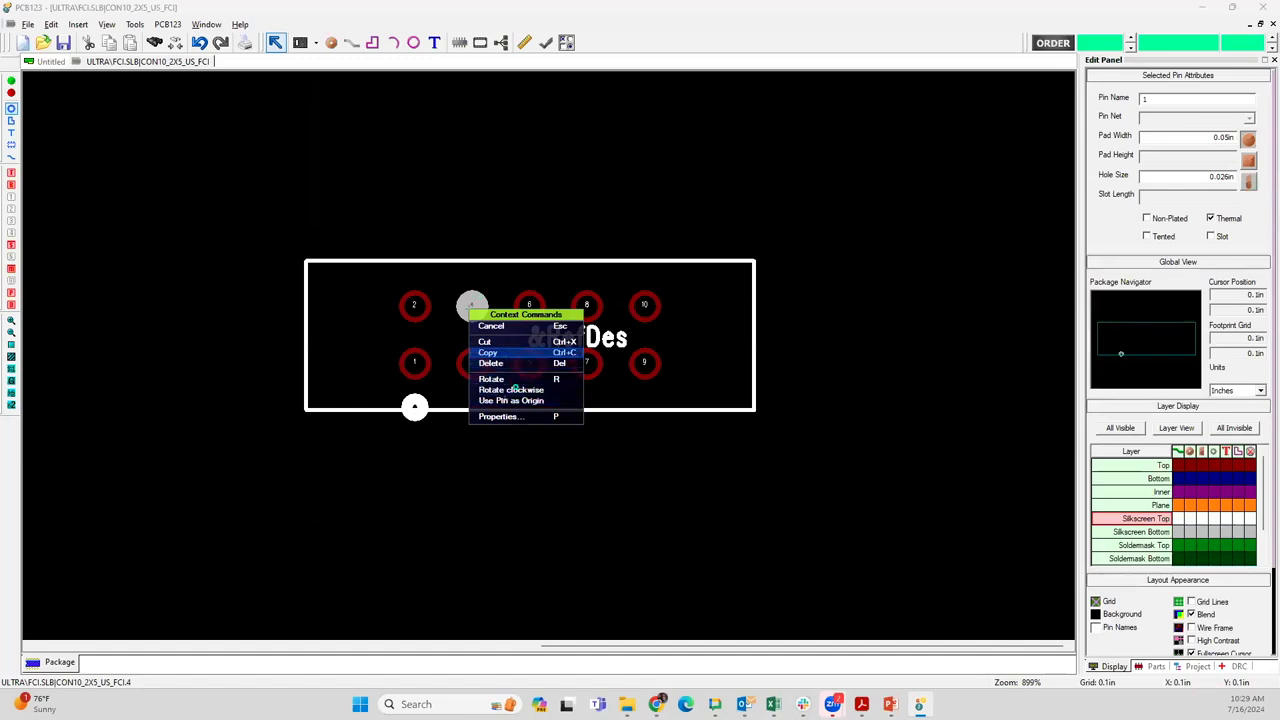
pyautogui.click(505, 415)
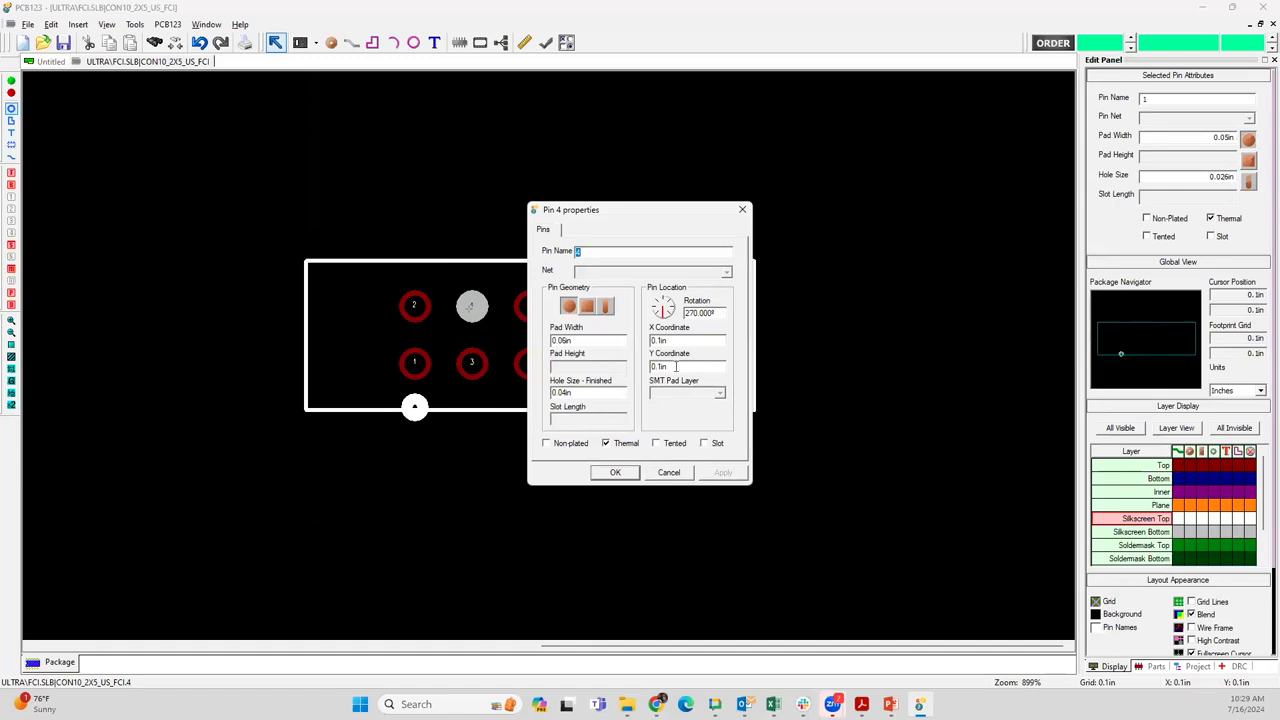
pyautogui.click(669, 472)
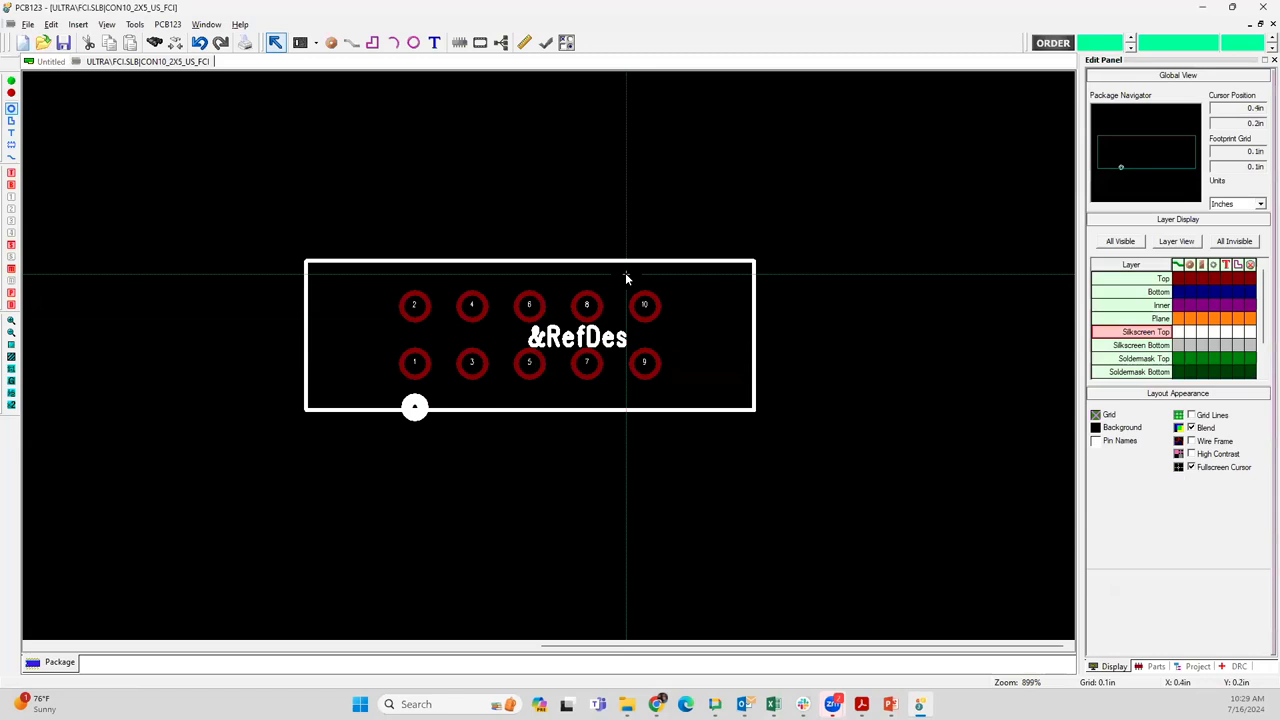
# Delete pins 9 and 10 from the connector footprint
pyautogui.moveTo(625, 277); pyautogui.dragTo(674, 394)
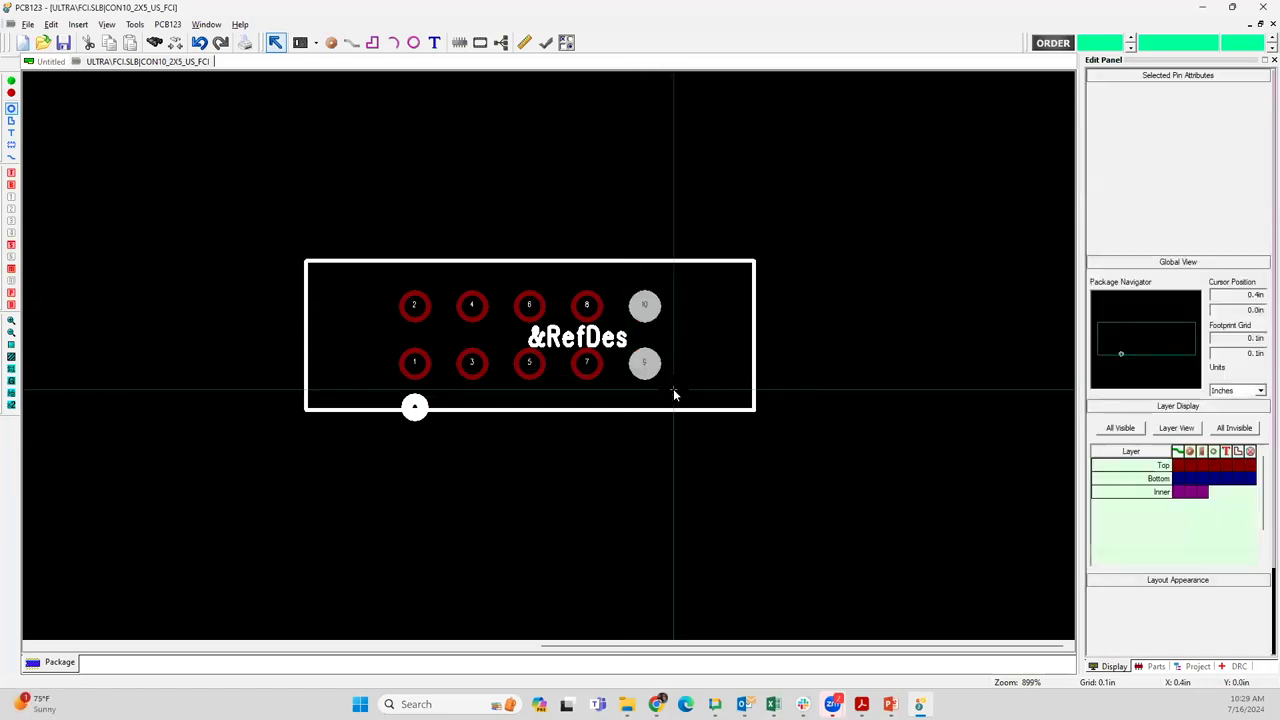
pyautogui.press('Delete')
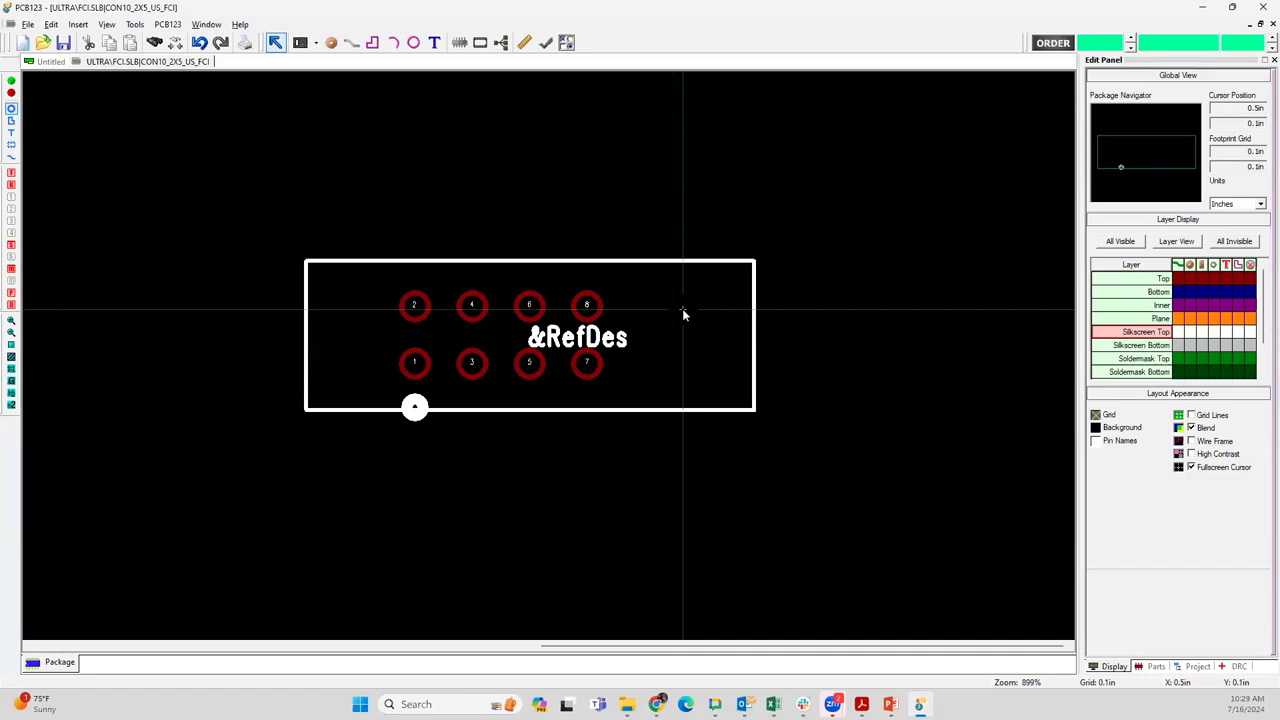
# Keep the footprint grid at 0.1 in and change the grid display colour to green
pyautogui.press('g')
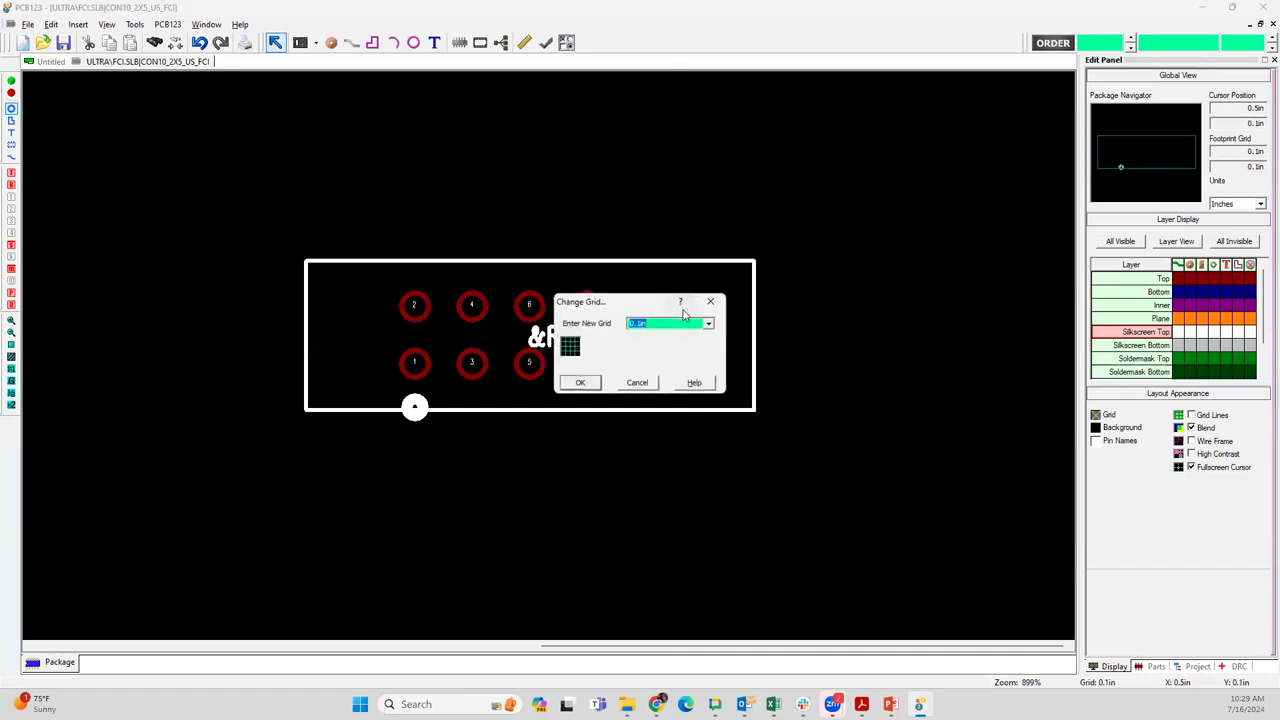
pyautogui.press('Return')
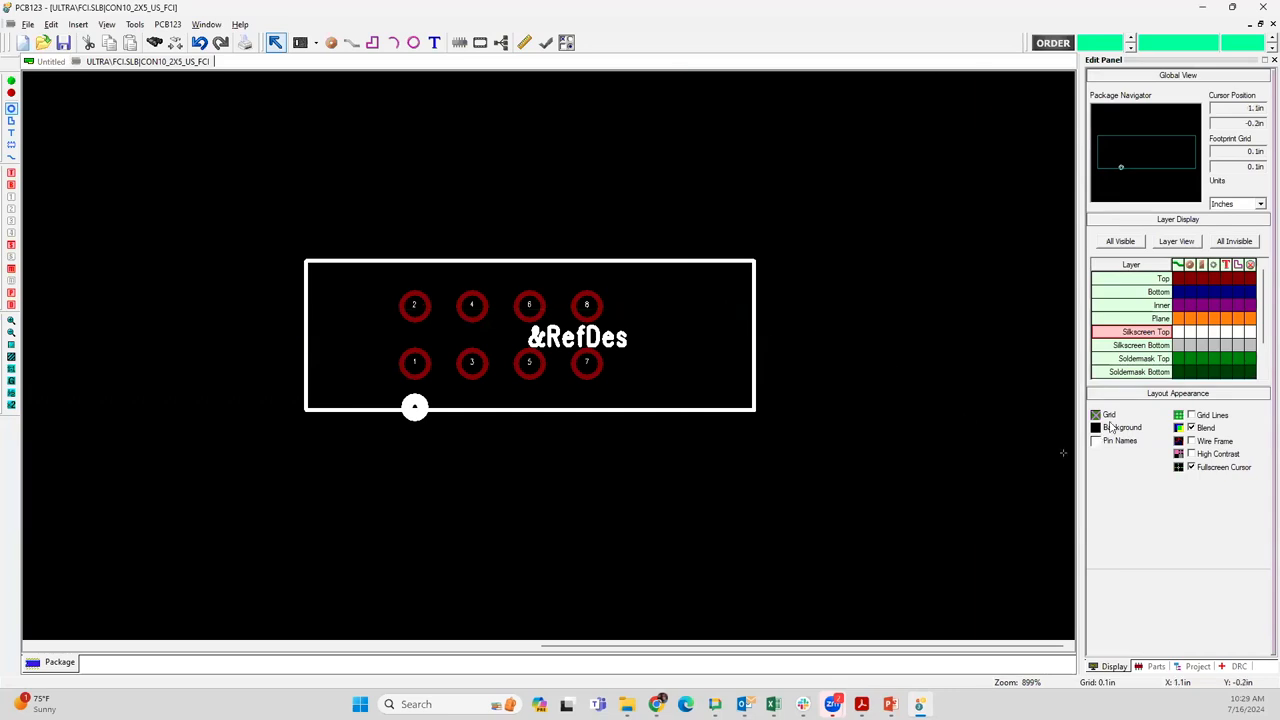
pyautogui.click(1096, 414)
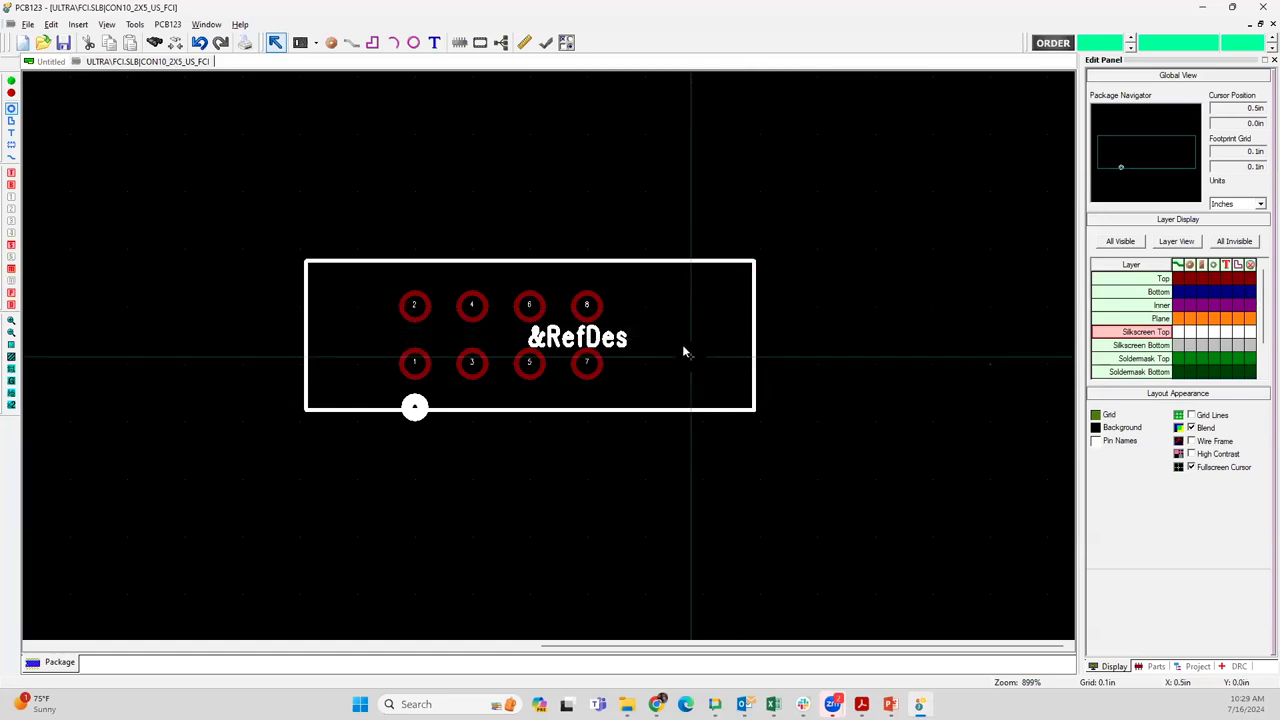
# Undo the deletion of pins 9 and 10, and move pin 10 by 0.1 in away from pin 8
pyautogui.hotkey('ctrl', 'z')
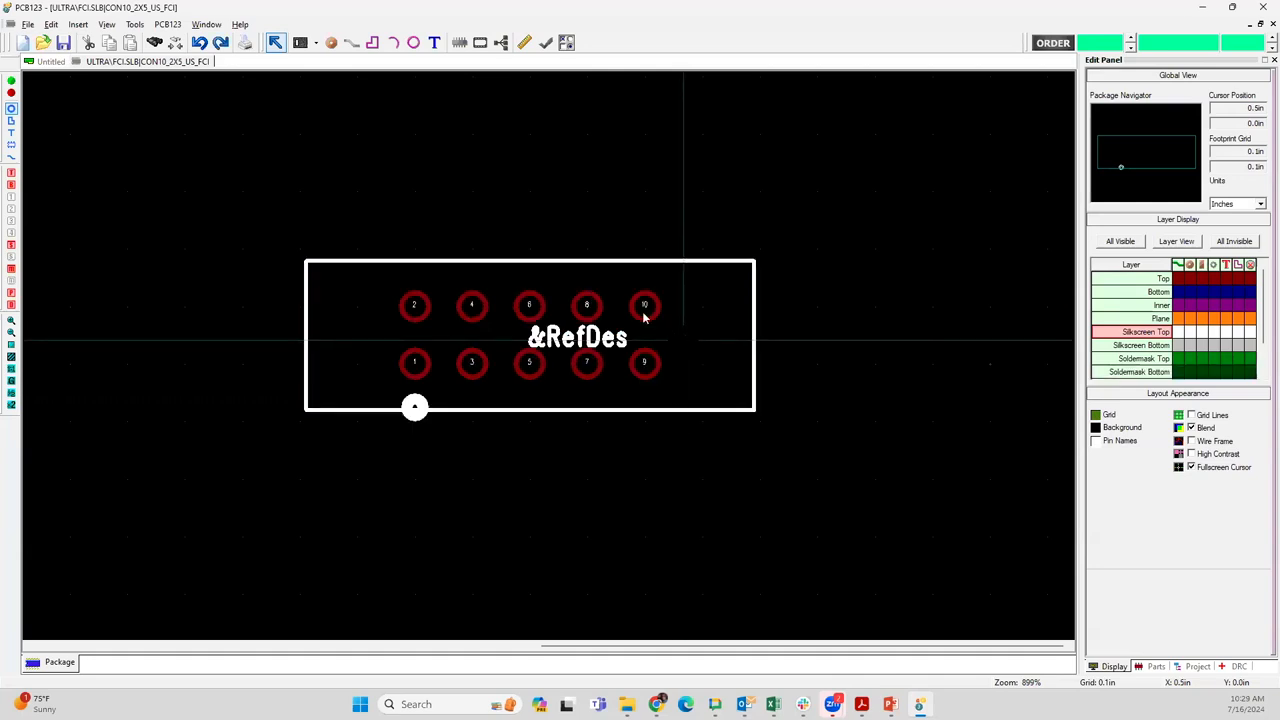
pyautogui.moveTo(645, 305); pyautogui.dragTo(702, 305)
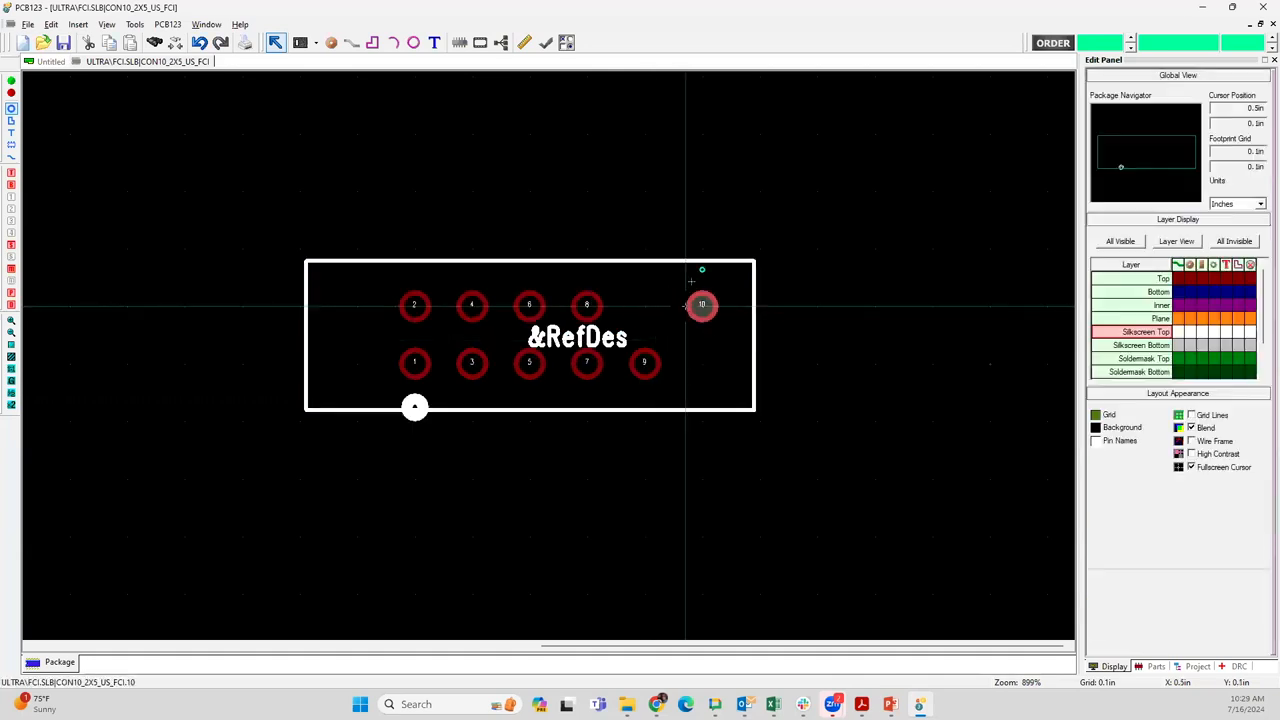
# Make polygons selectable and examine the properties of the silkscreen outline line beside pin 10
pyautogui.click(11, 119)
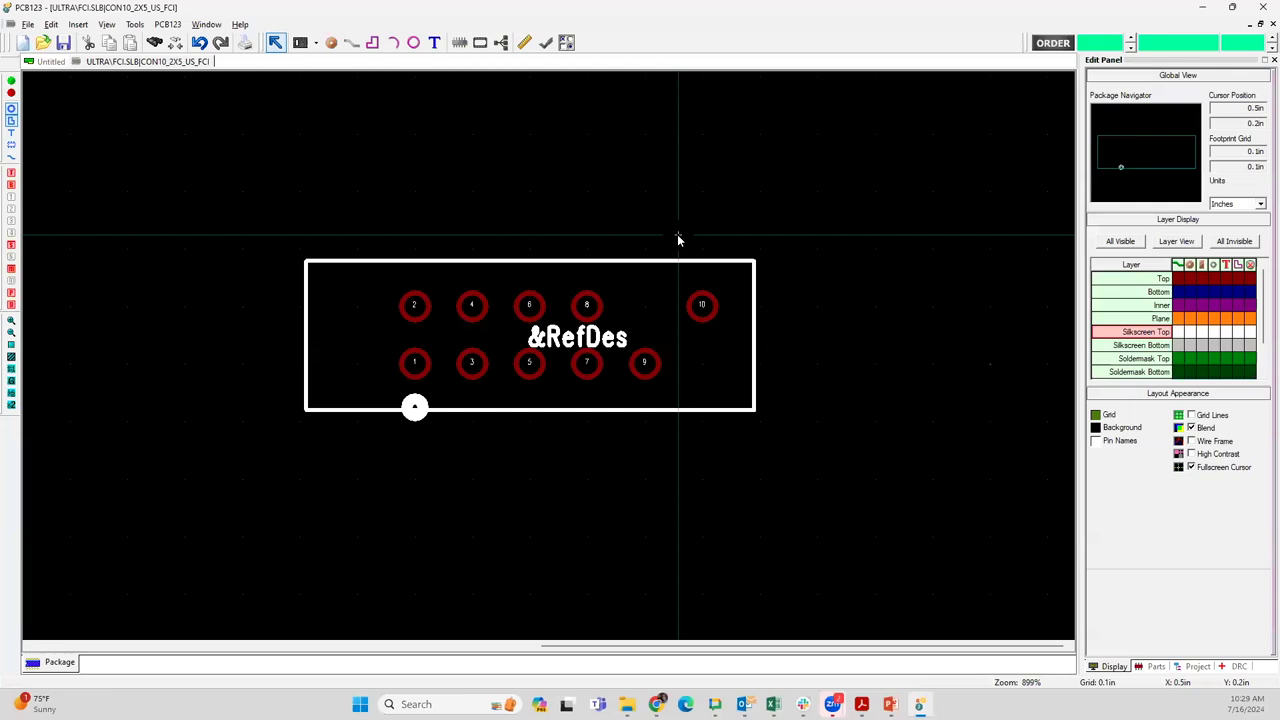
pyautogui.scroll(5, 542, 354)
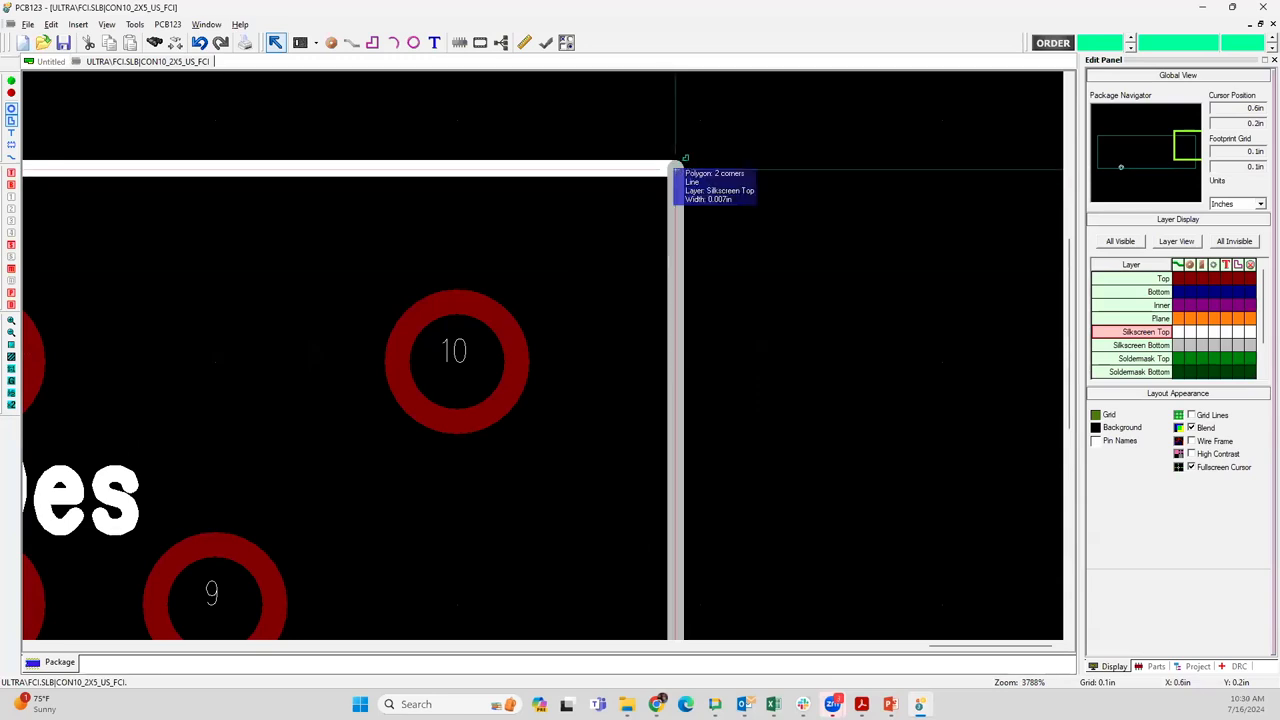
pyautogui.click(684, 159)
pyautogui.rightClick(677, 169)
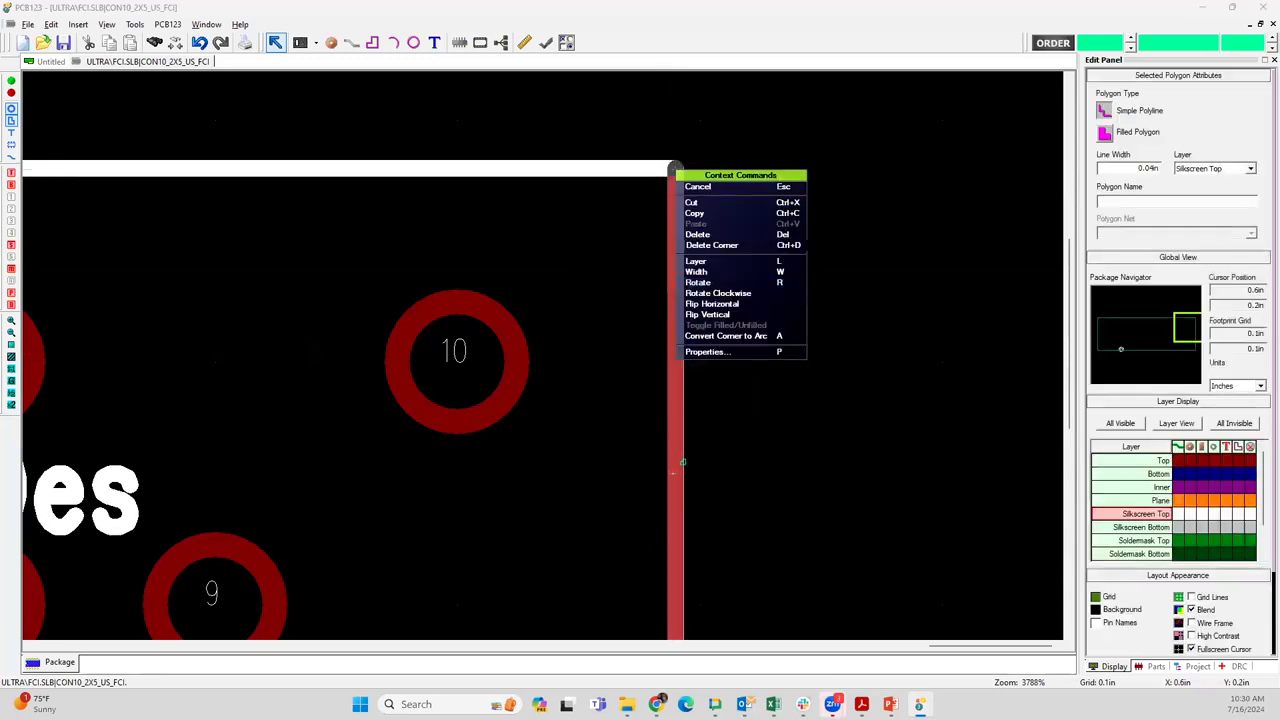
pyautogui.click(706, 352)
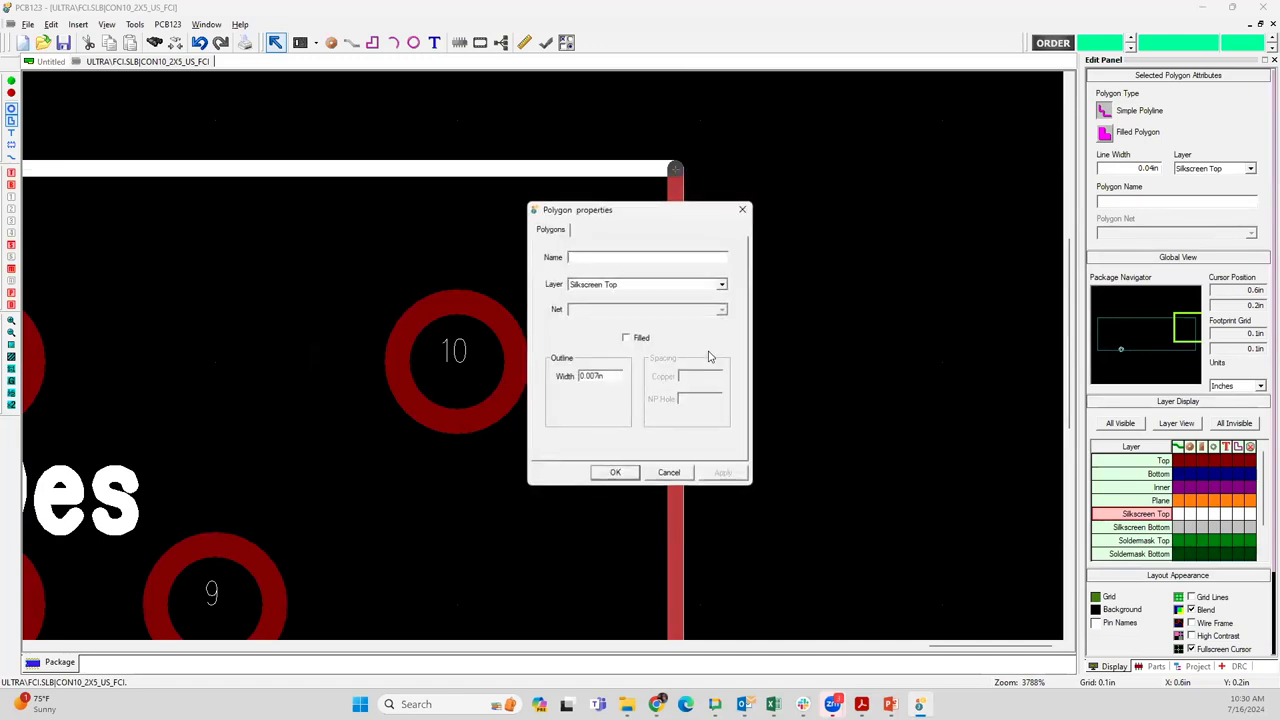
pyautogui.click(668, 473)
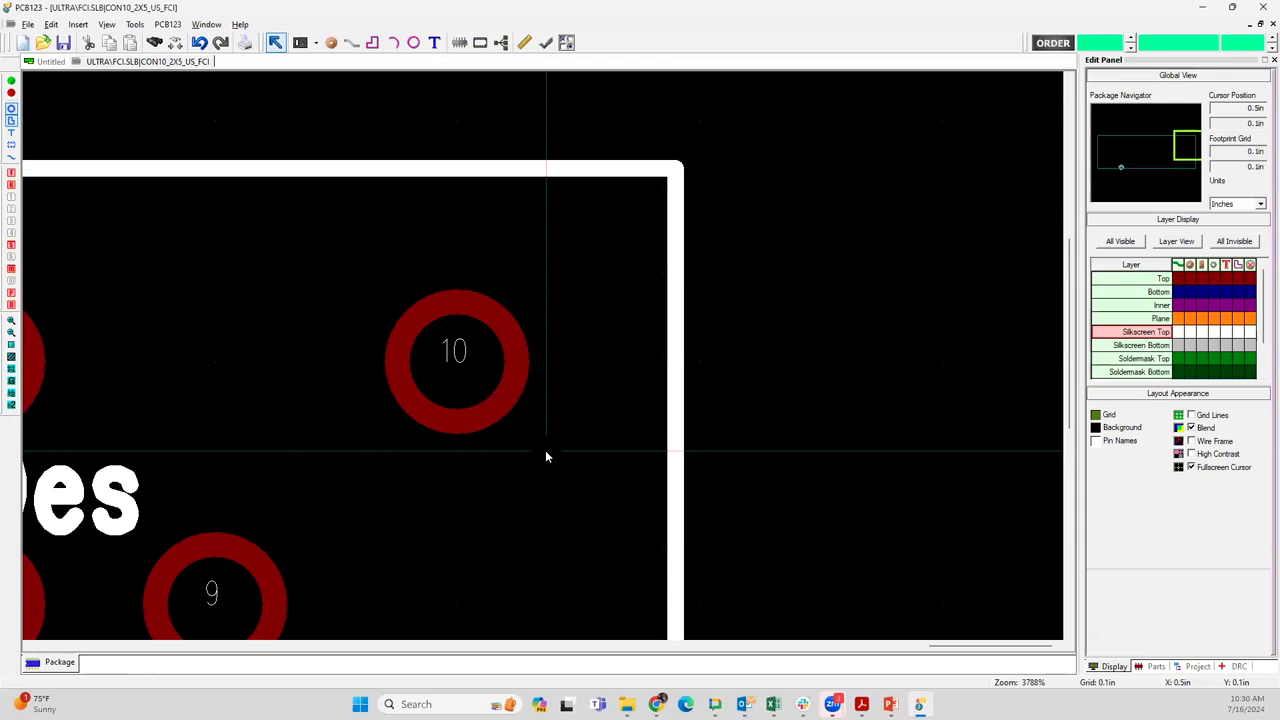
# Set the footprint grid to 0.005 in and move the upper end of the silkscreen line beside pin 10 about 0.09 in inward along the top edge
pyautogui.press('g')
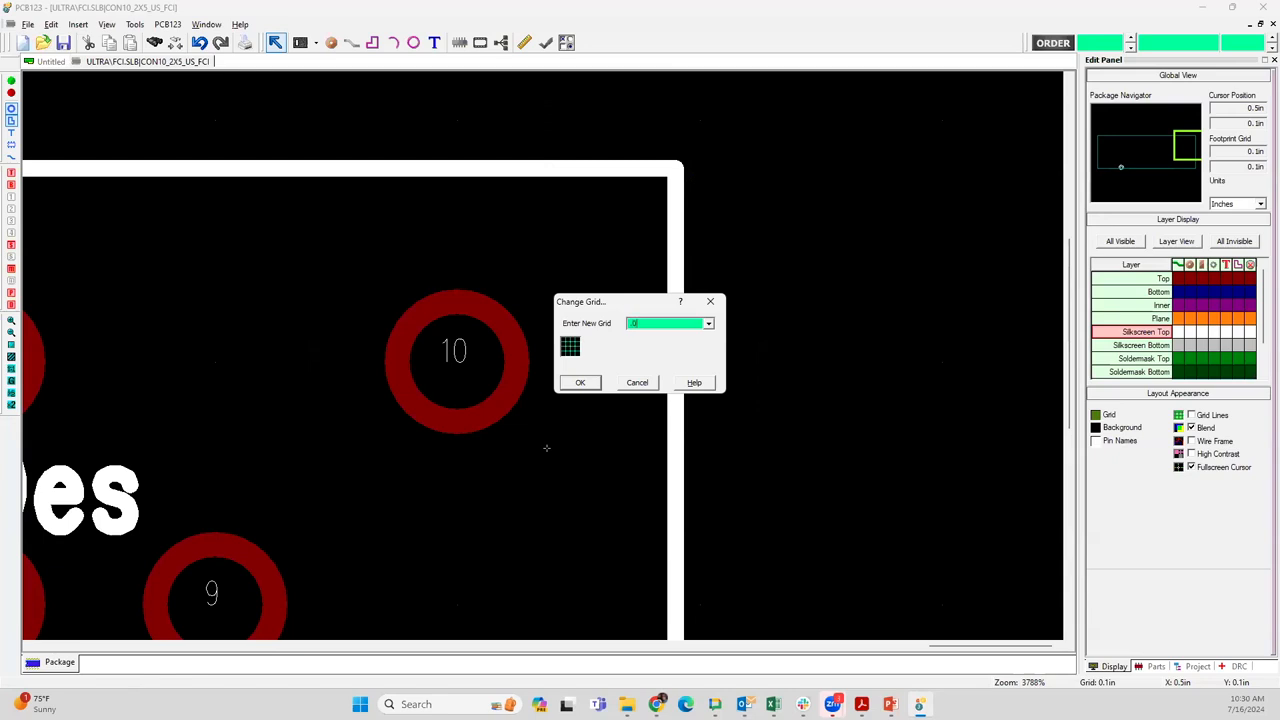
pyautogui.press('Return')
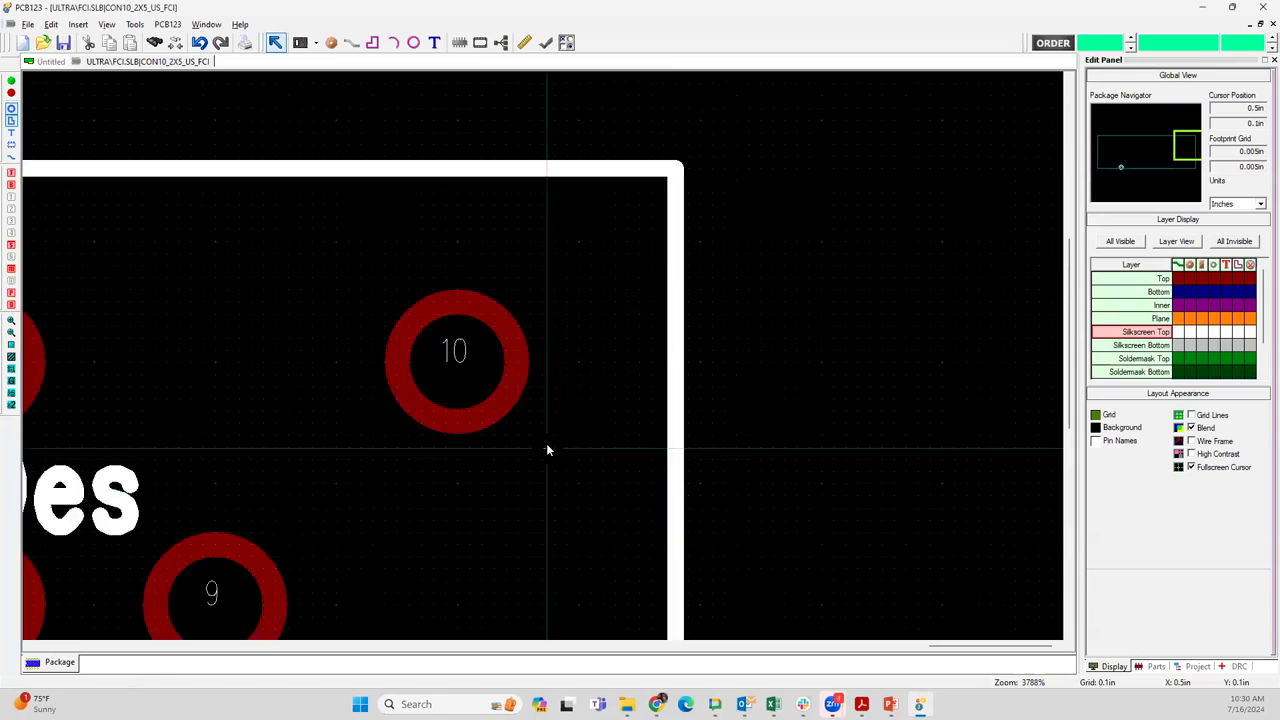
pyautogui.click(675, 170)
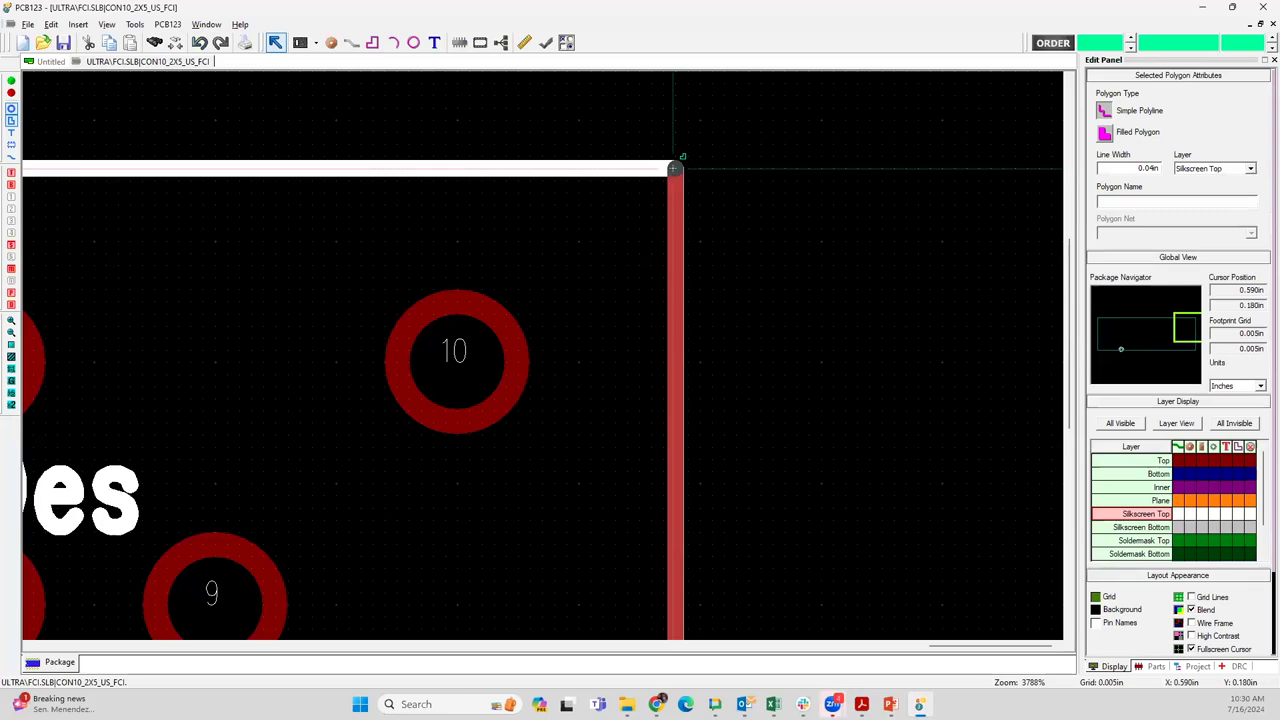
pyautogui.moveTo(675, 168); pyautogui.dragTo(459, 168)
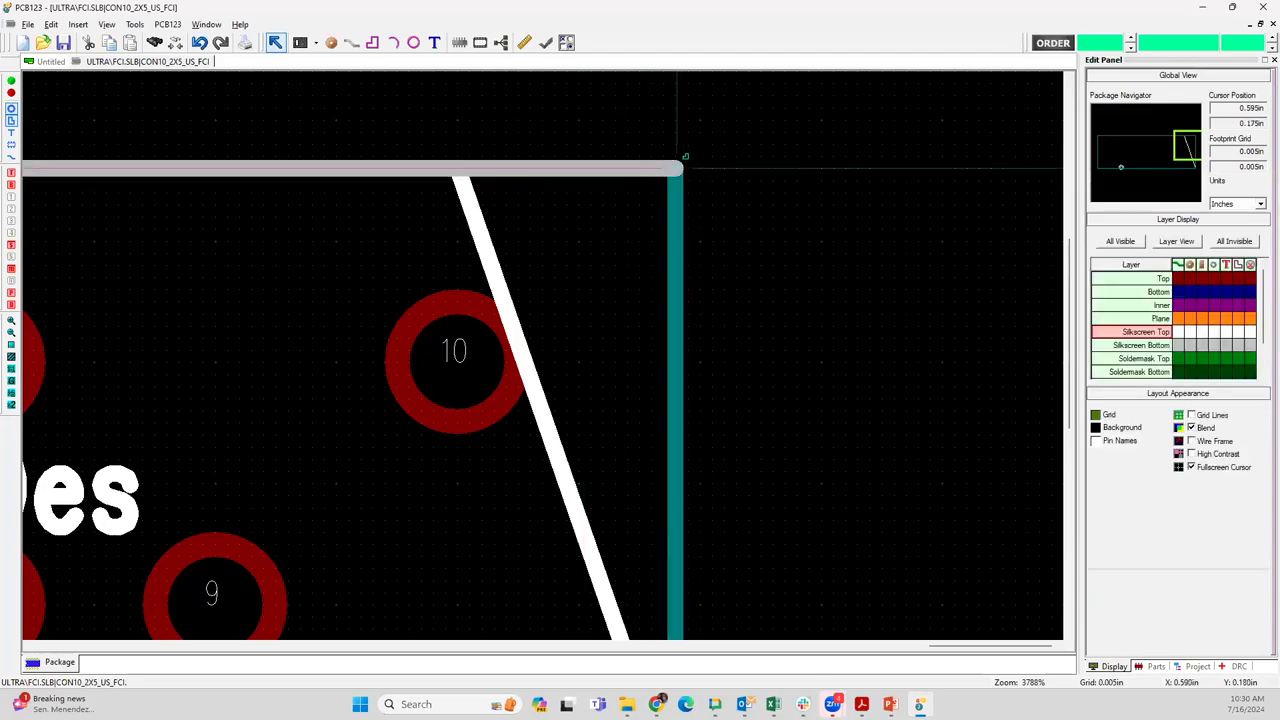
# Shorten the outline's top silkscreen edge by about 0.09 in so its end meets the slanted side line at X 0.500 in
pyautogui.click(468, 166)
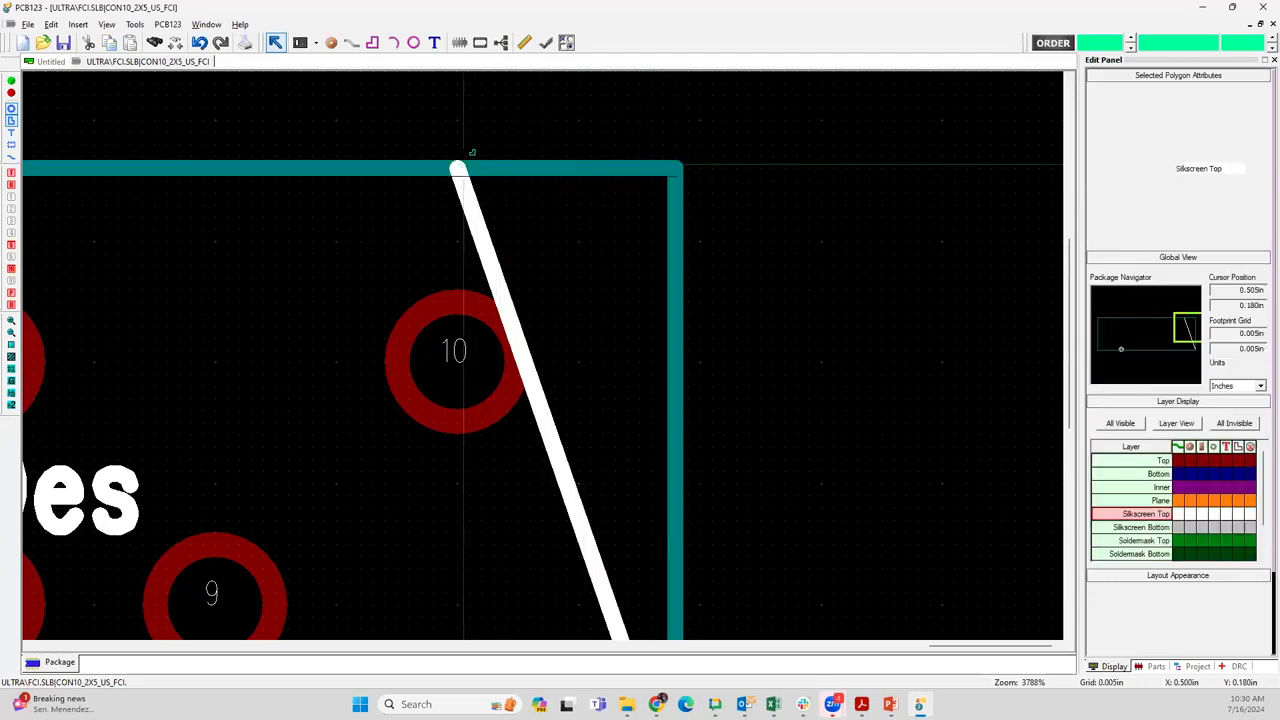
pyautogui.click(462, 164)
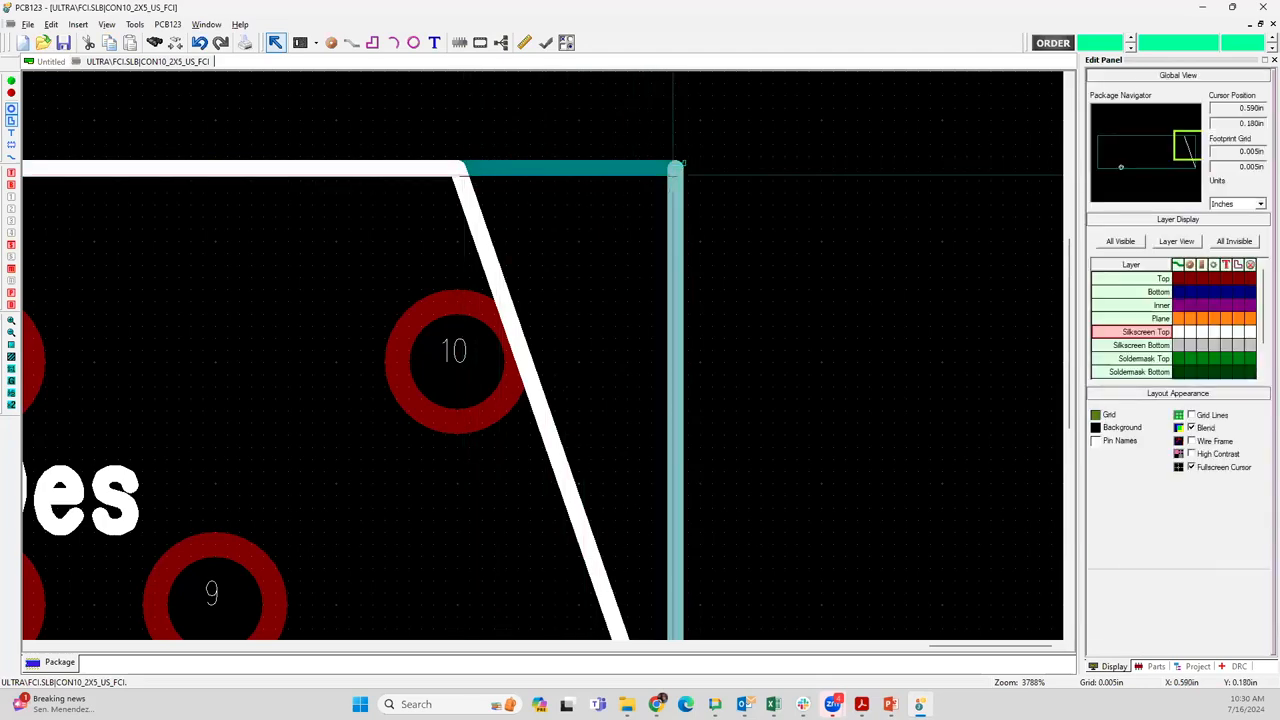
pyautogui.moveTo(541, 175); pyautogui.dragTo(463, 167)
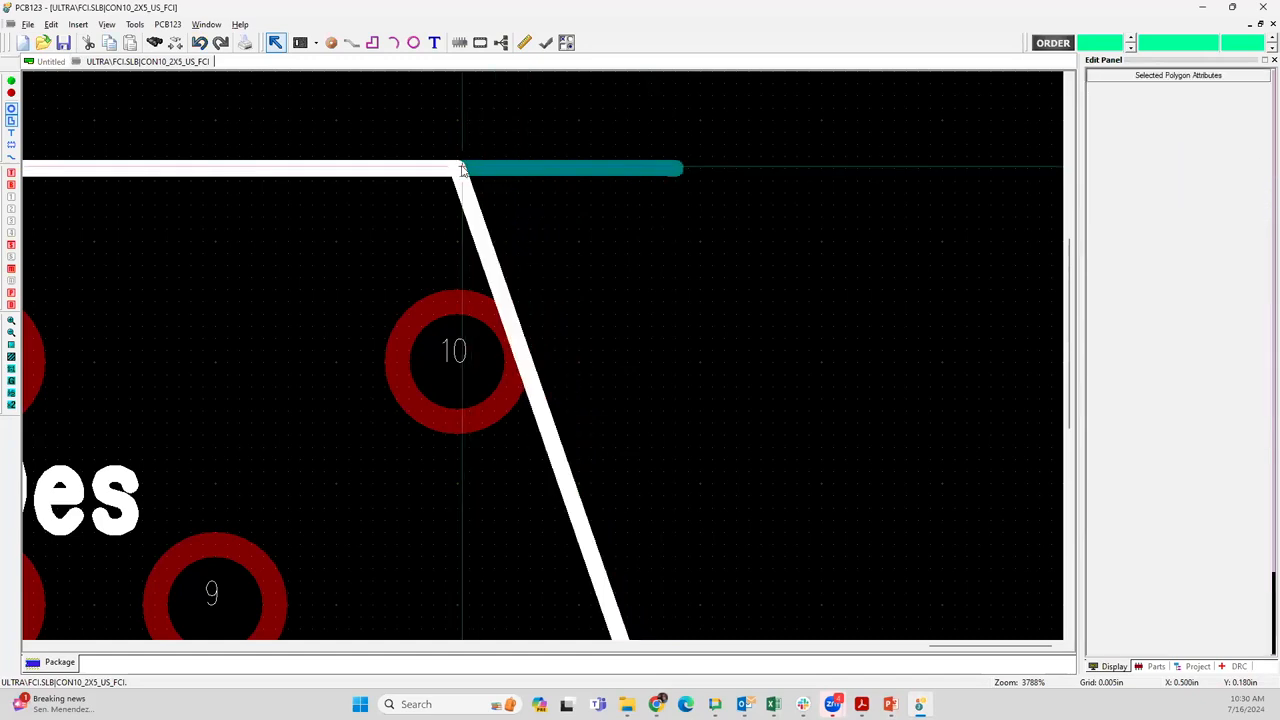
pyautogui.moveTo(677, 169); pyautogui.dragTo(461, 168)
# Move the slanted side line's lower end and the bottom silkscreen edge's end about 0.09 in inward to meet at X 0.500 in
pyautogui.scroll(-6, 560, 194)
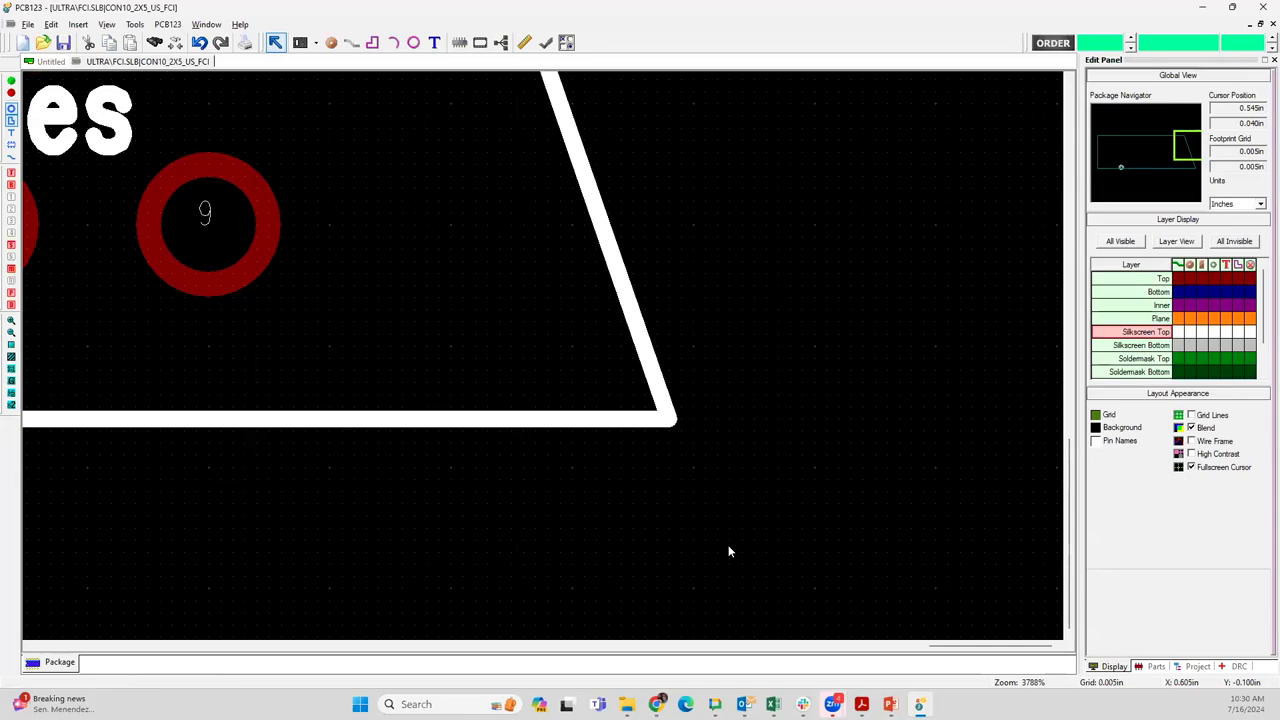
pyautogui.moveTo(673, 418); pyautogui.dragTo(450, 418)
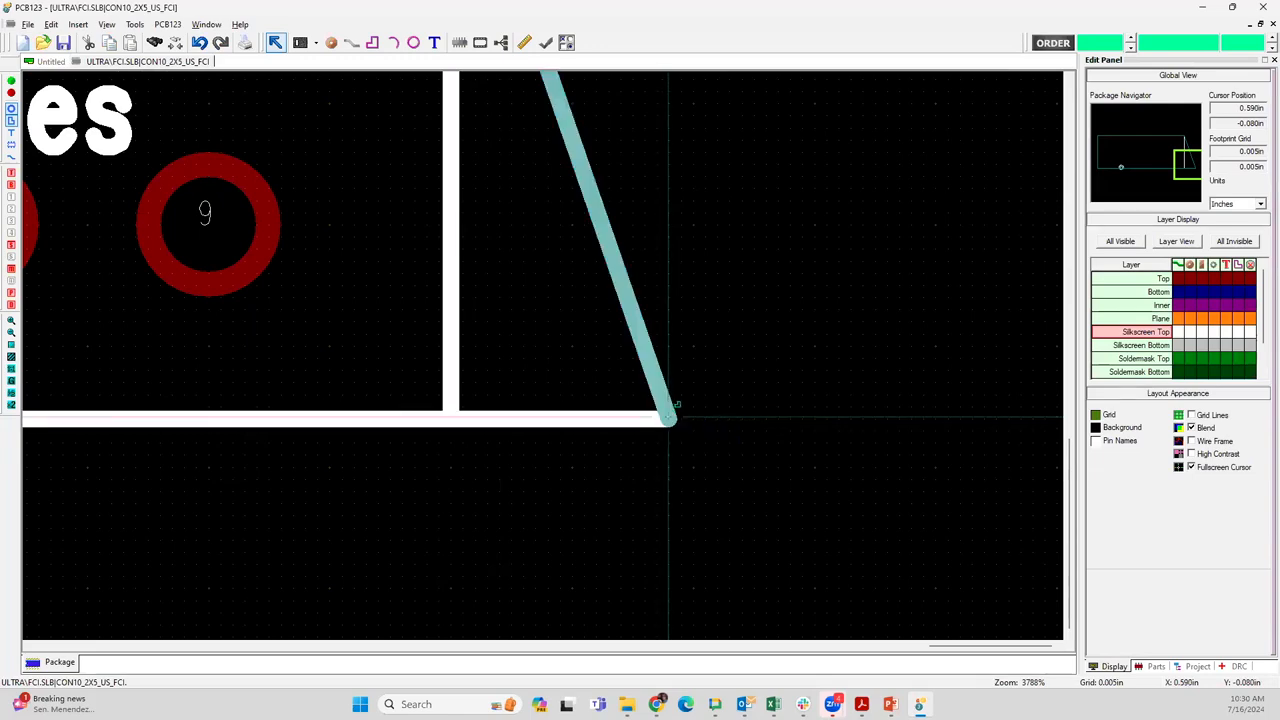
pyautogui.moveTo(668, 418); pyautogui.dragTo(449, 418)
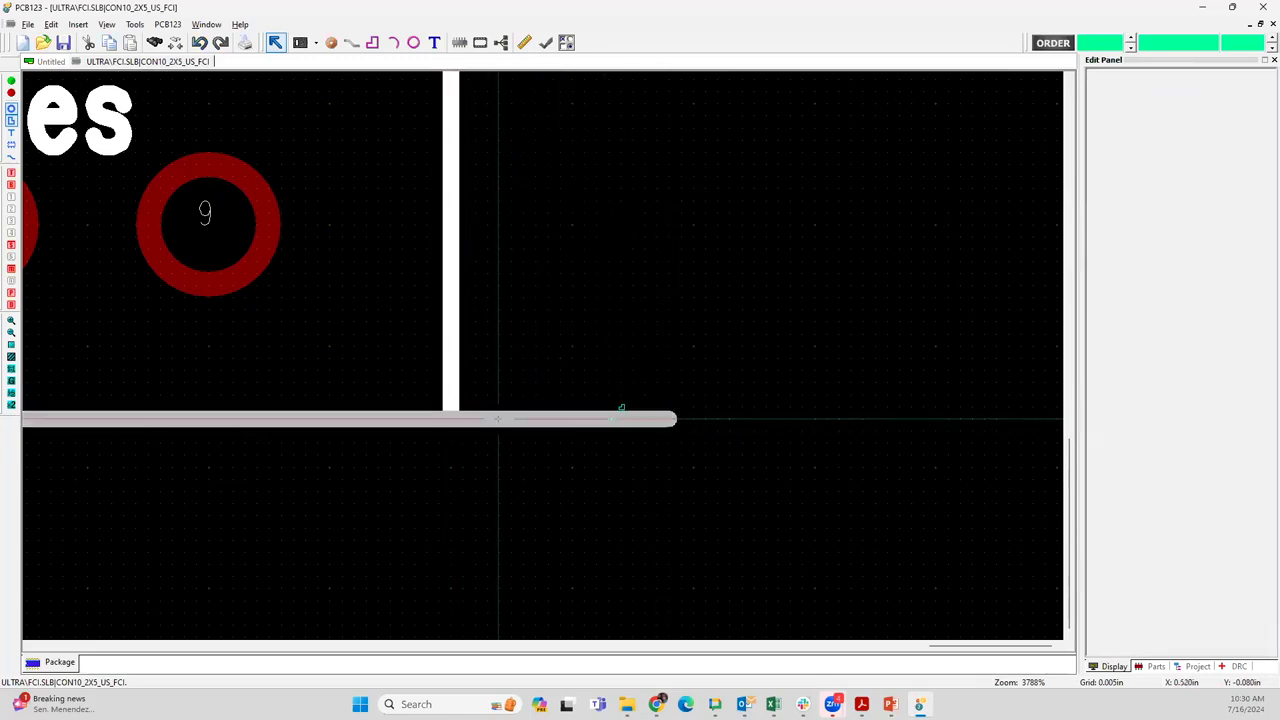
pyautogui.moveTo(664, 418); pyautogui.dragTo(451, 418)
pyautogui.click(579, 412)
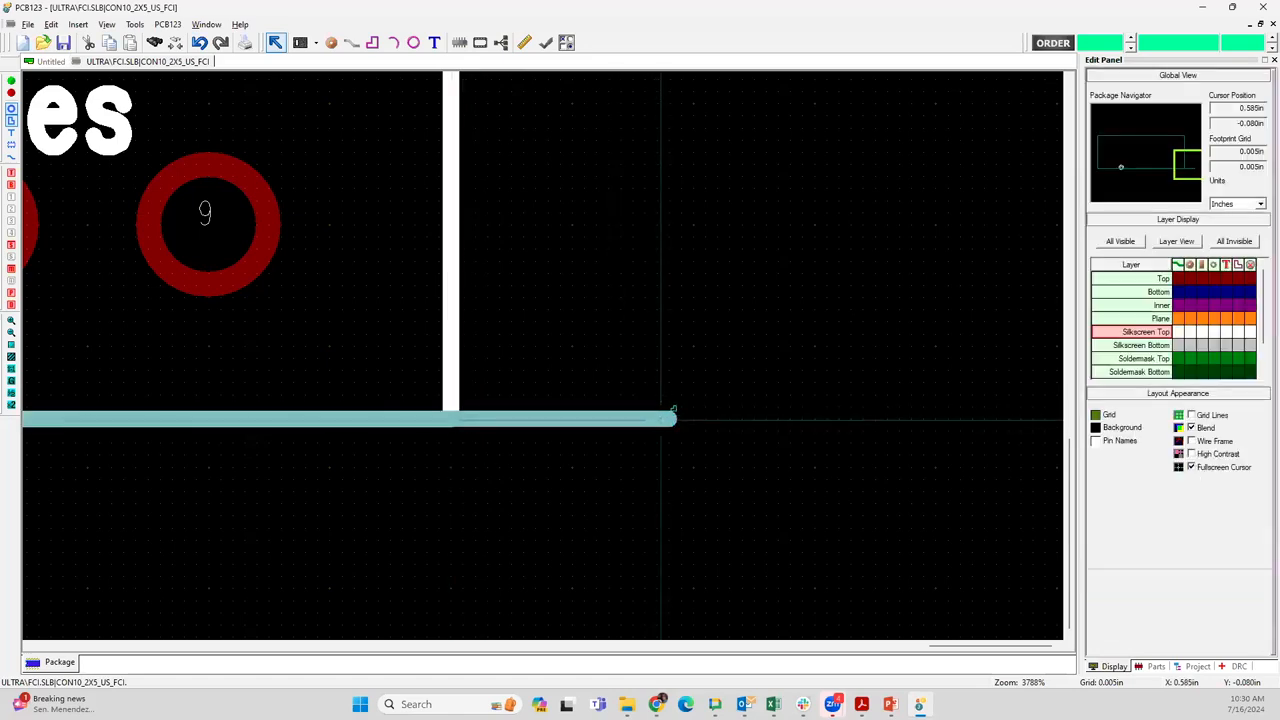
pyautogui.moveTo(670, 418); pyautogui.dragTo(453, 414)
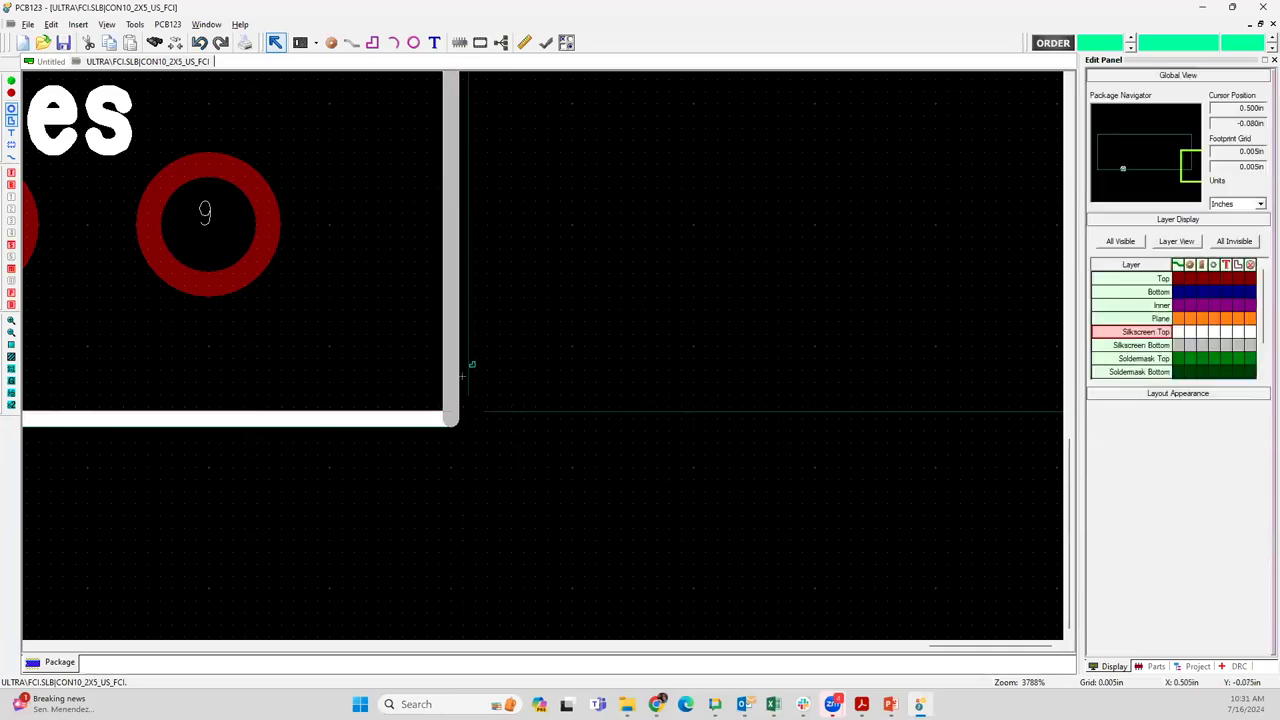
# Delete pins 10 and 9 from the connector footprint
pyautogui.scroll(-1, 394, 291)
pyautogui.scroll(-1, 540, 351)
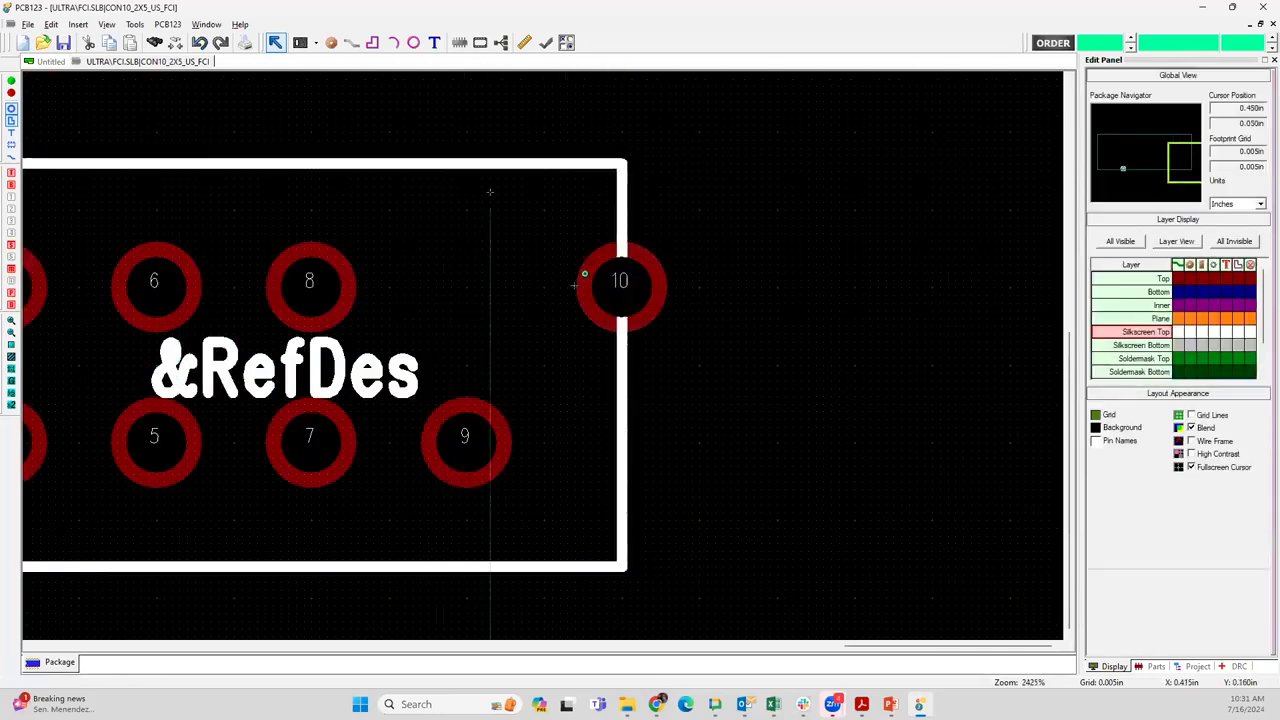
pyautogui.click(584, 279)
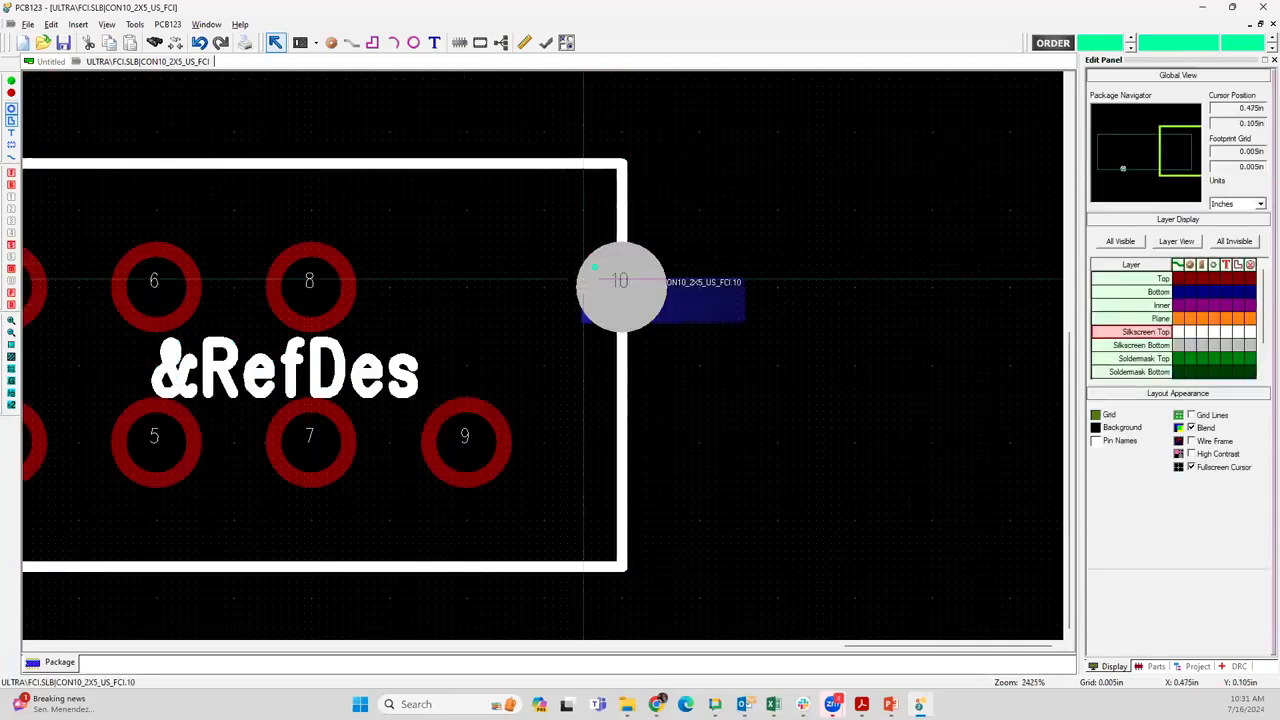
pyautogui.press('Delete')
pyautogui.click(459, 448)
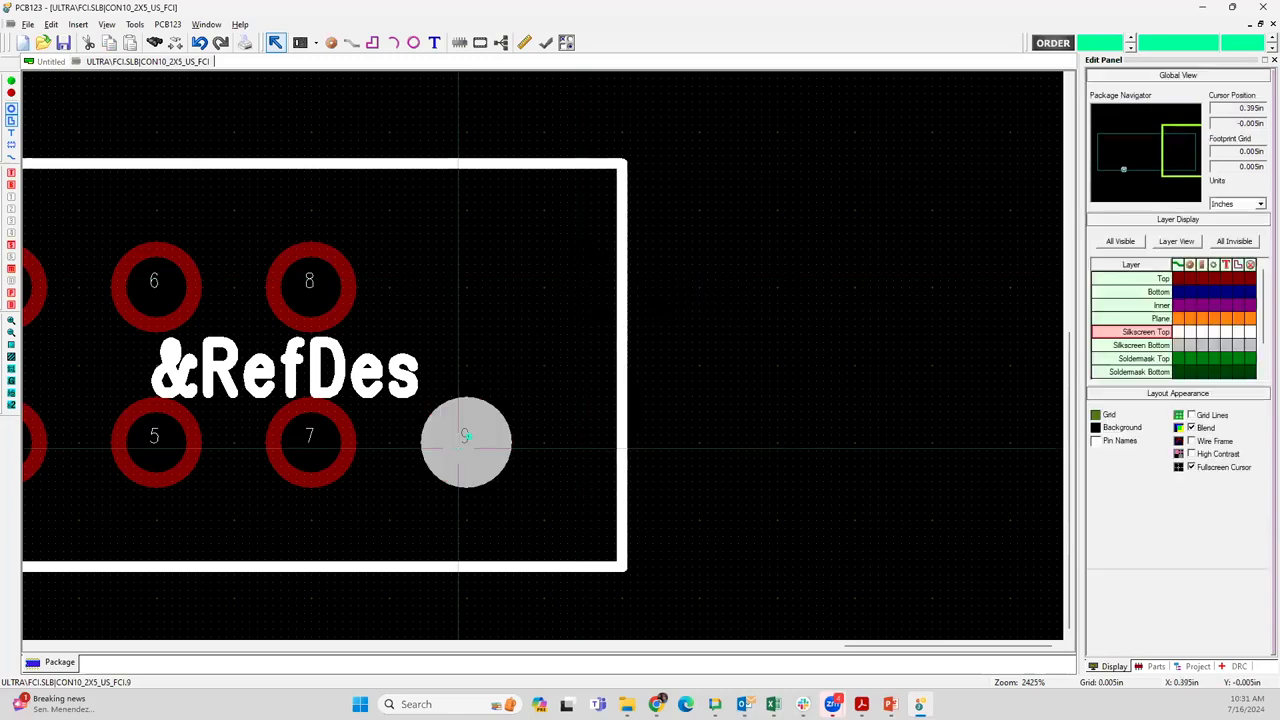
pyautogui.press('Delete')
pyautogui.scroll(-4, 540, 369)
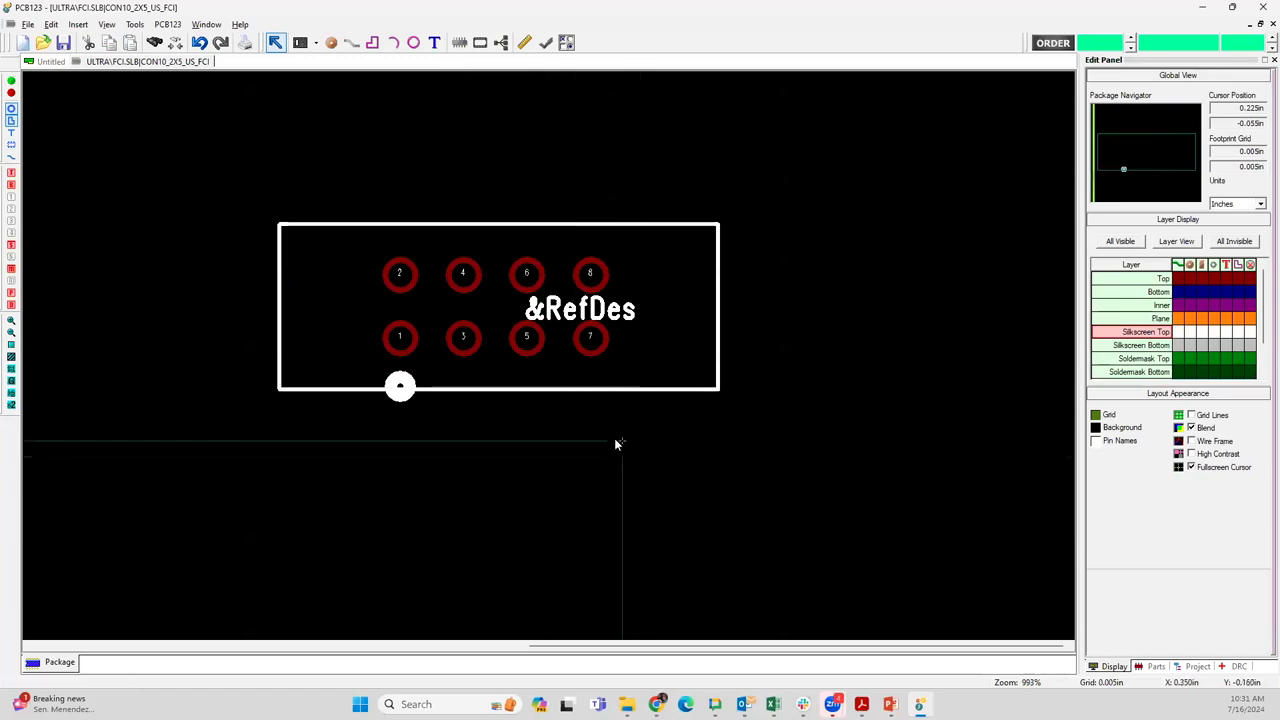
# Start saving the footprint as CON10_2X5_US_FCI and create a new footprint library named connectors with the description modified.part
pyautogui.moveTo(581, 347)
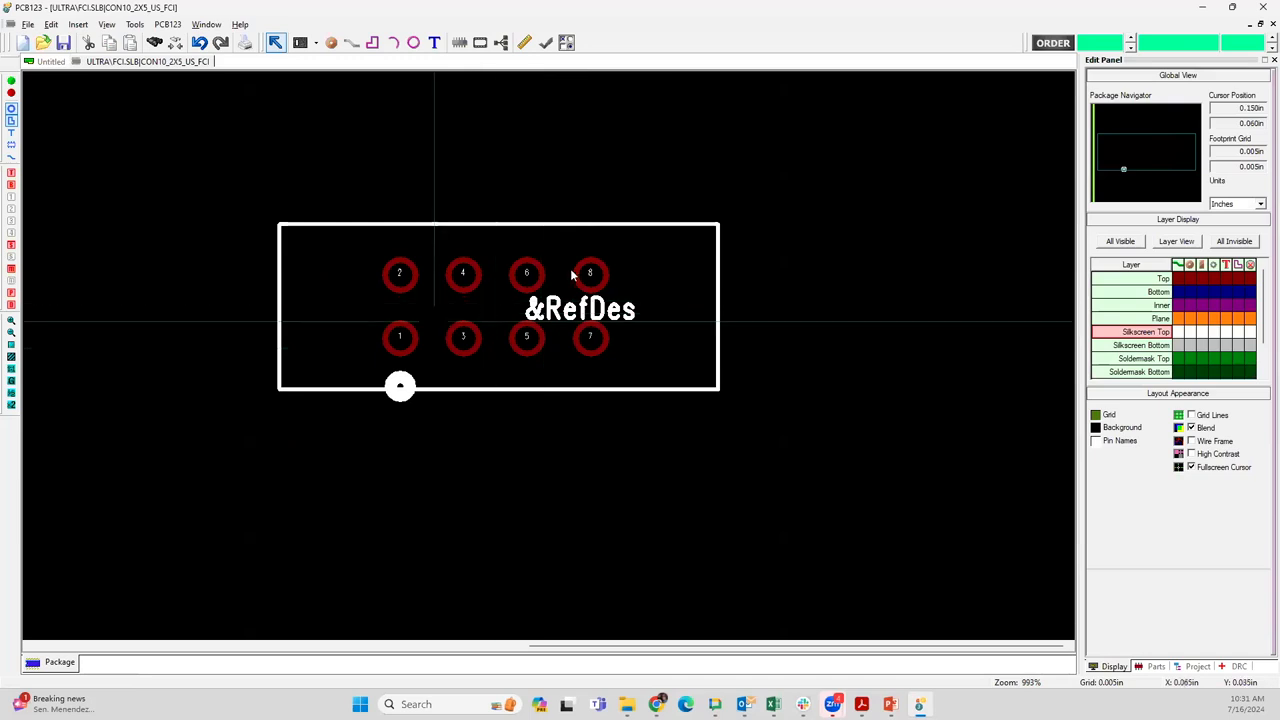
pyautogui.click(29, 25)
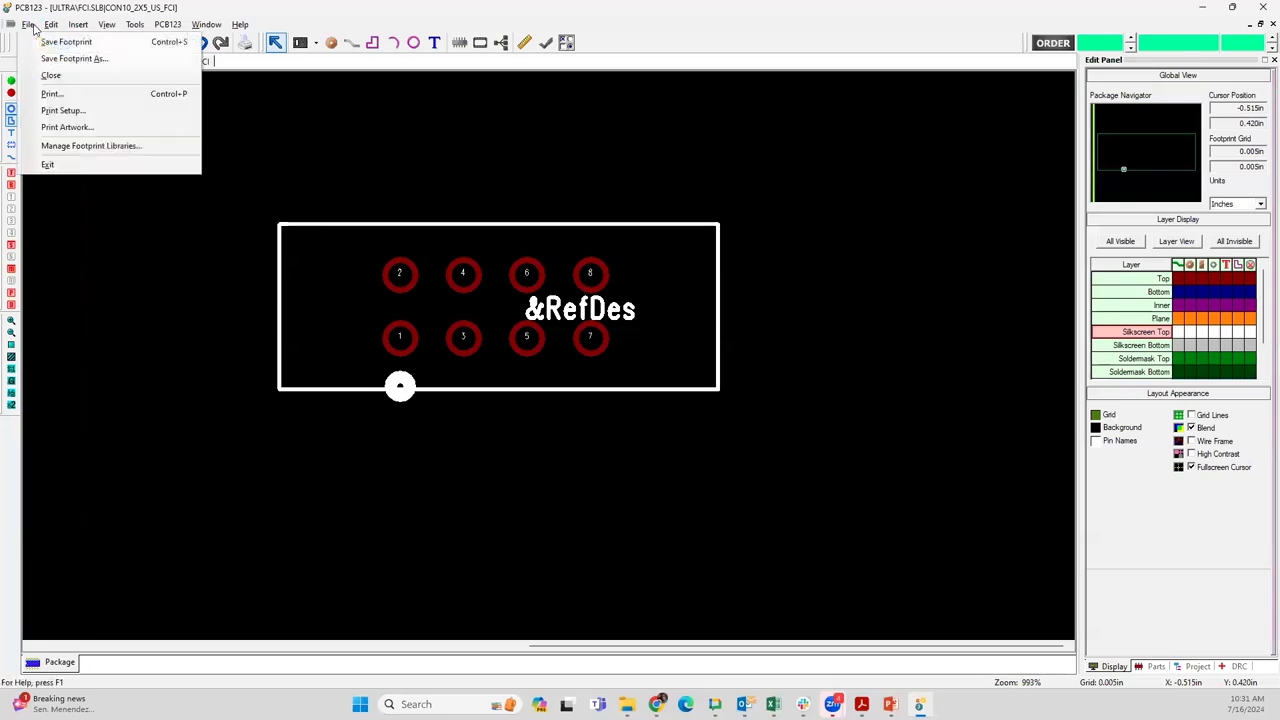
pyautogui.click(250, 143)
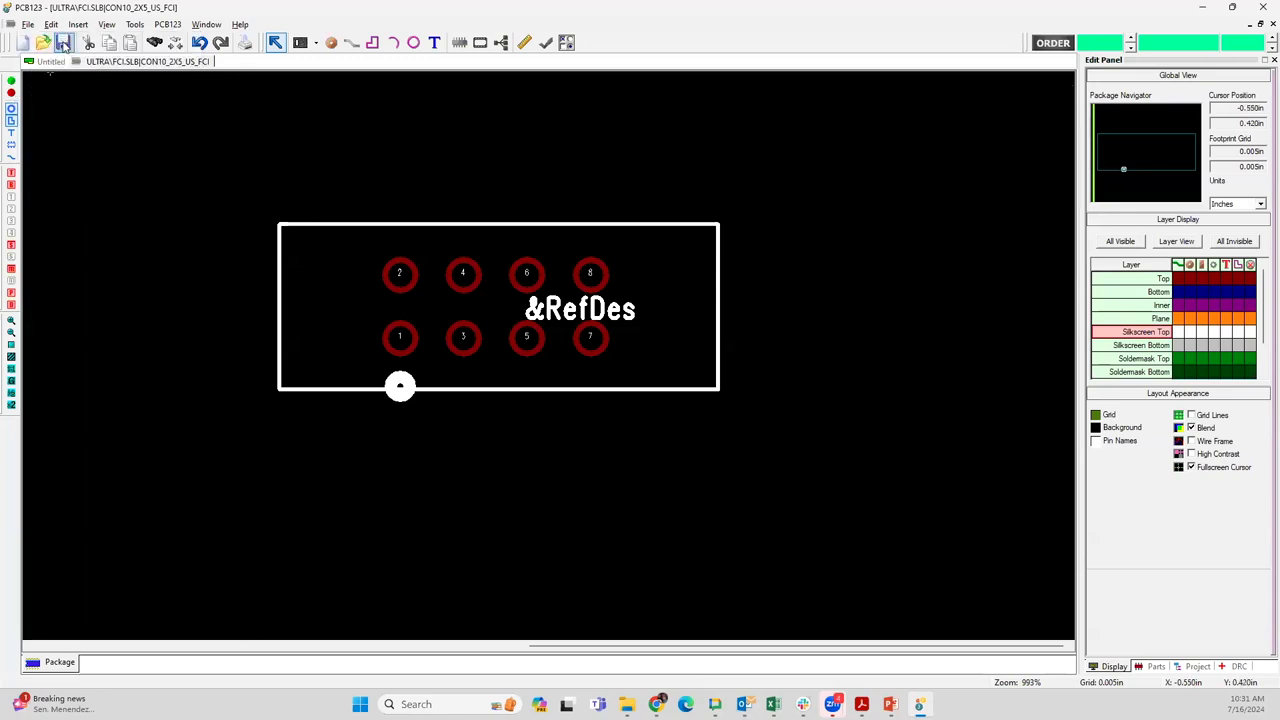
pyautogui.click(63, 44)
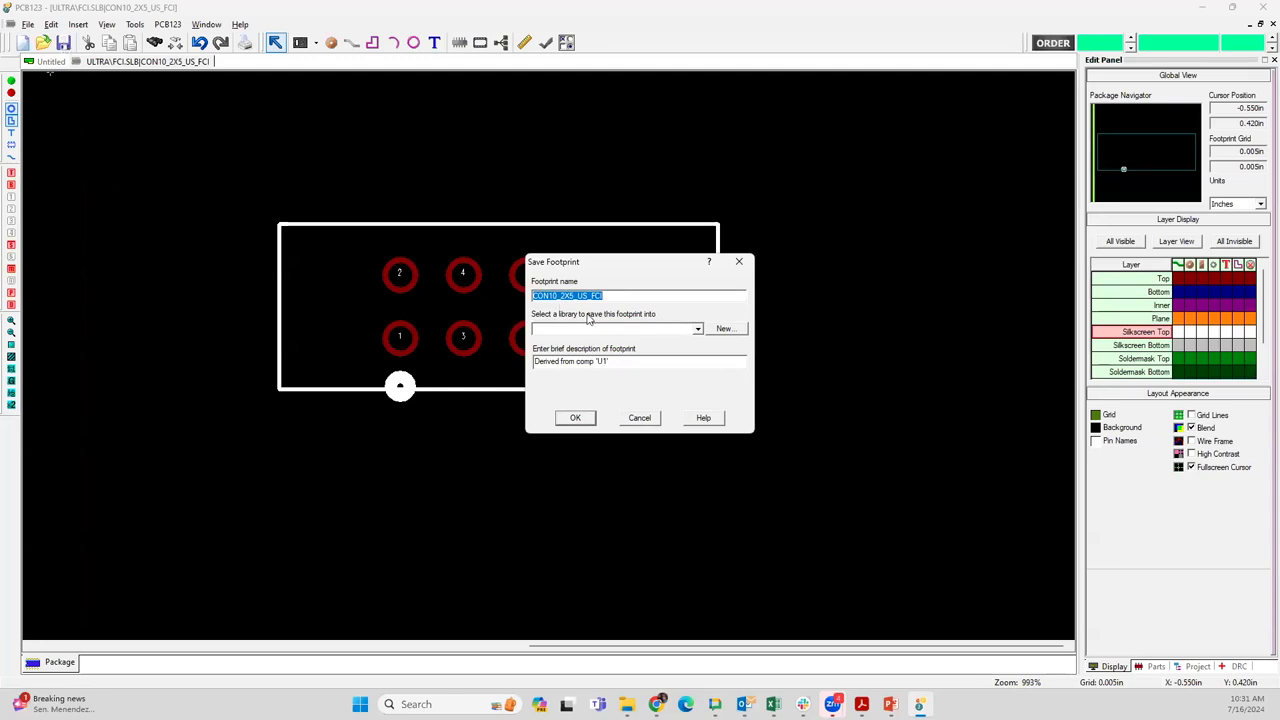
pyautogui.click(575, 334)
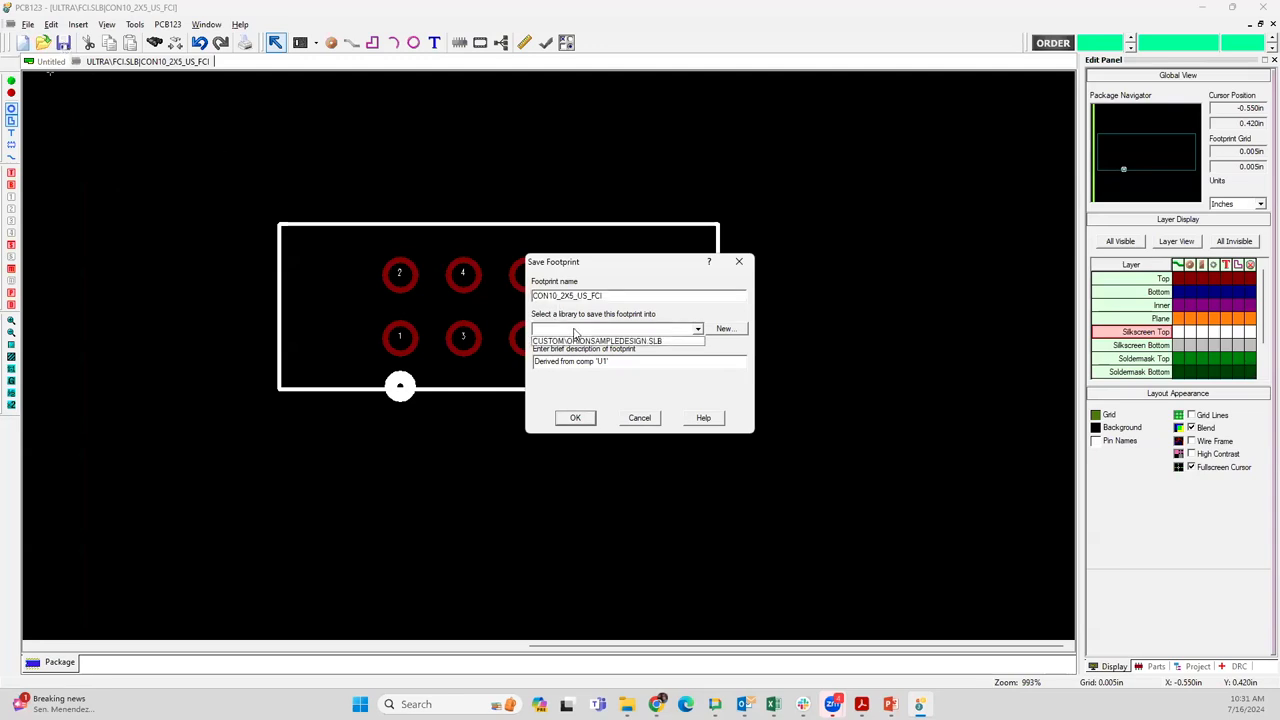
pyautogui.click(585, 343)
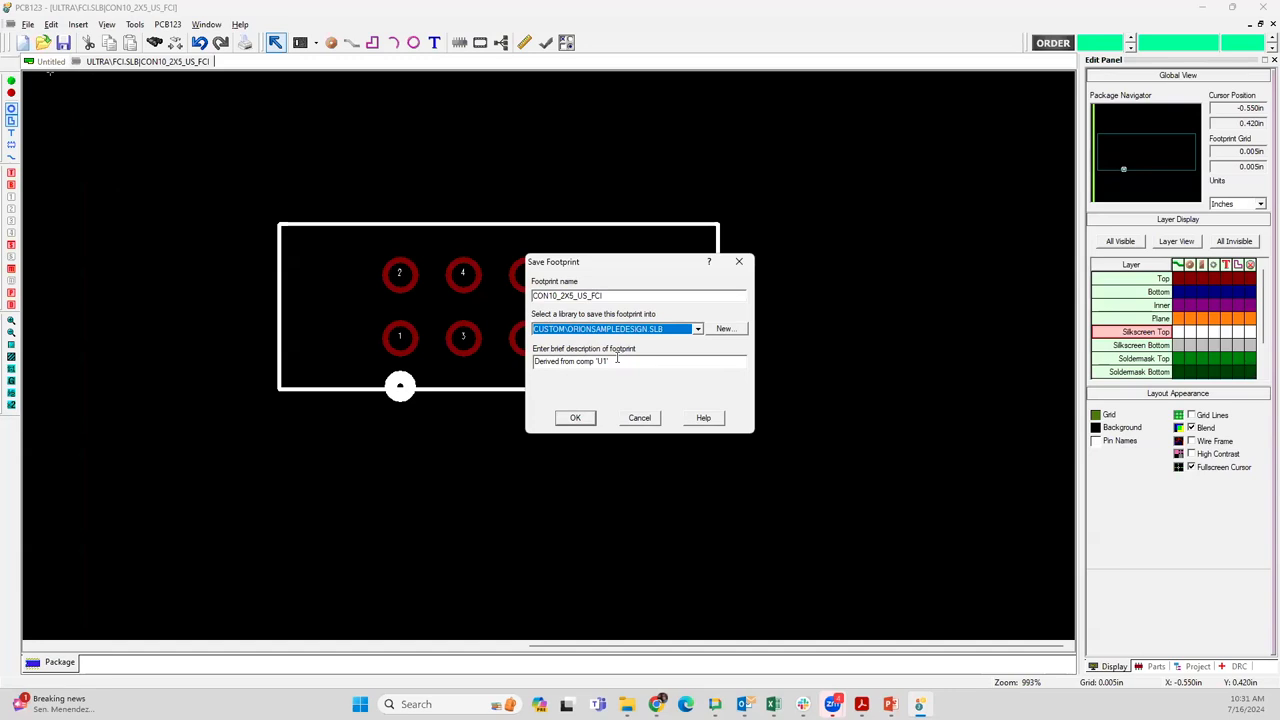
pyautogui.click(616, 361)
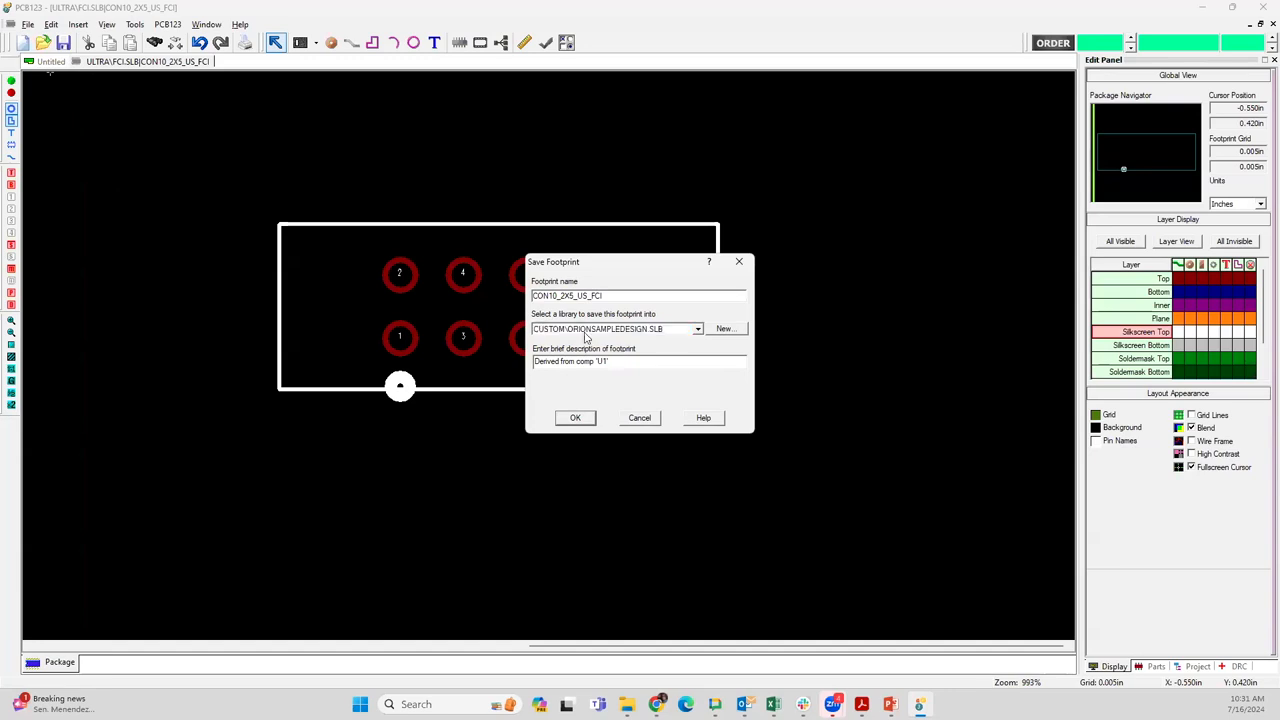
pyautogui.click(722, 330)
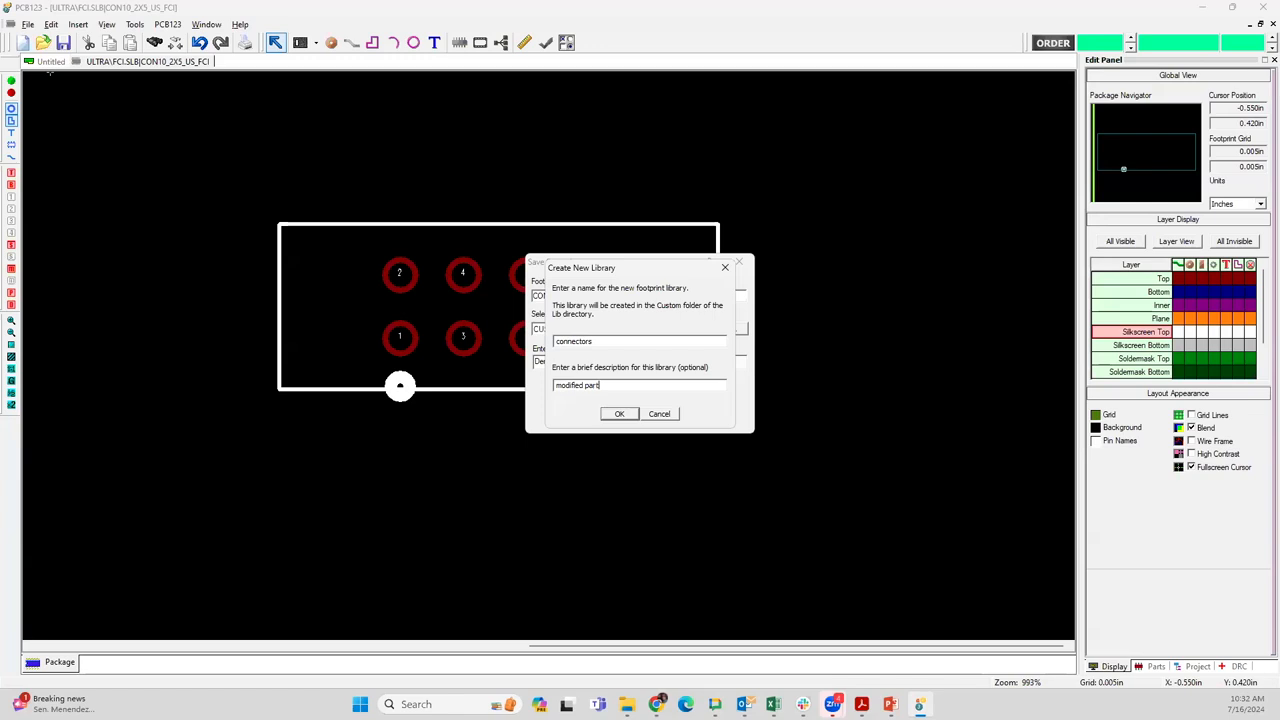
pyautogui.click(620, 414)
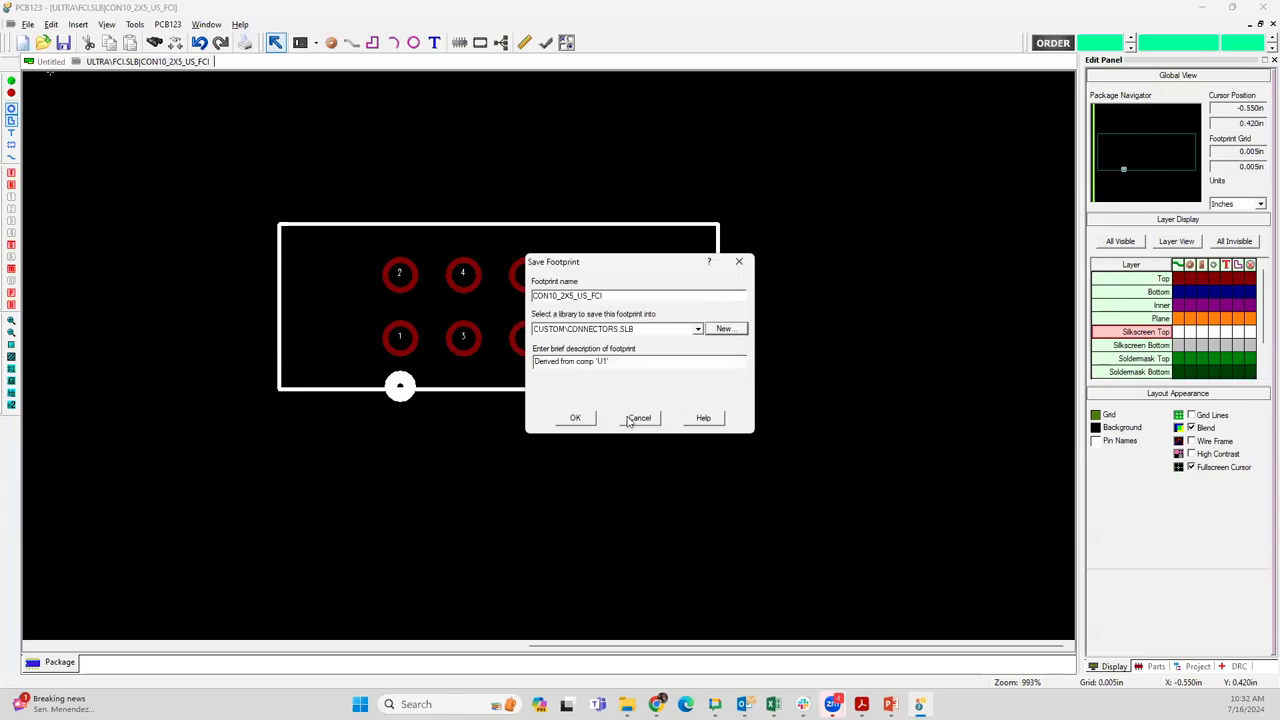
# Save the footprint into CUSTOM\CONNECTORS.SLB and update component U1 with it, accepting the replacement by a generic schematic symbol
pyautogui.click(577, 419)
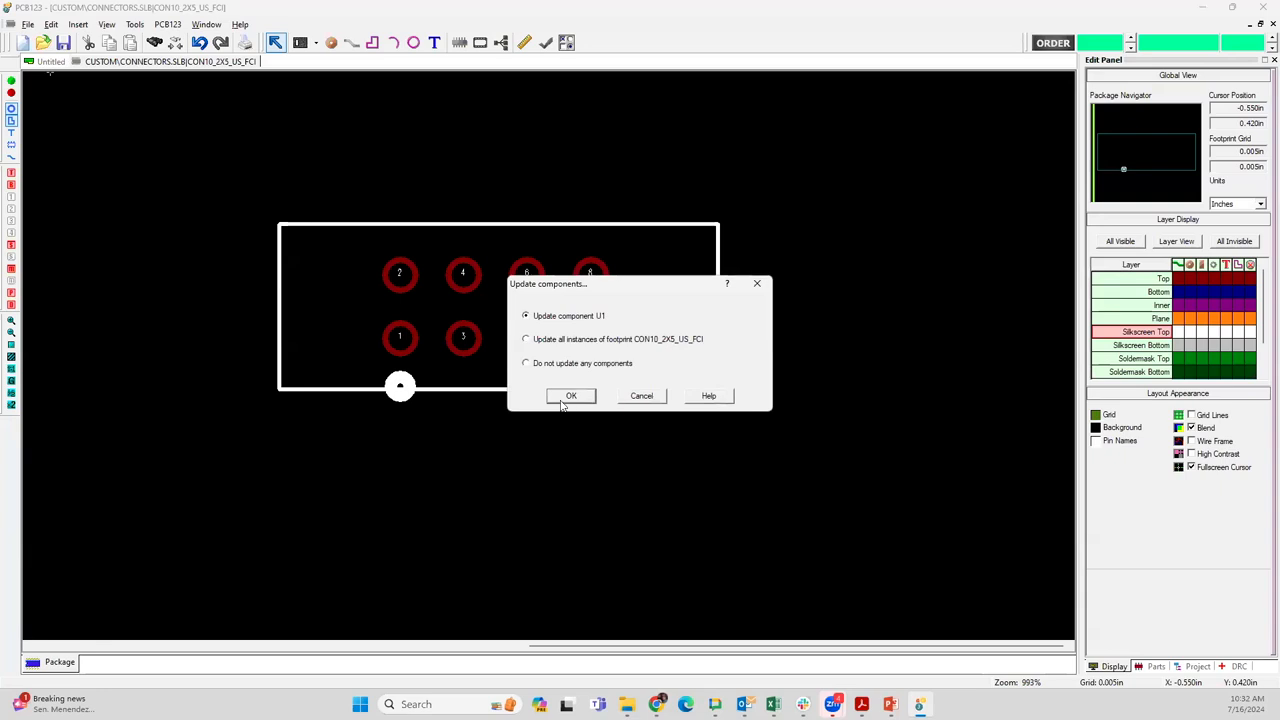
pyautogui.click(571, 397)
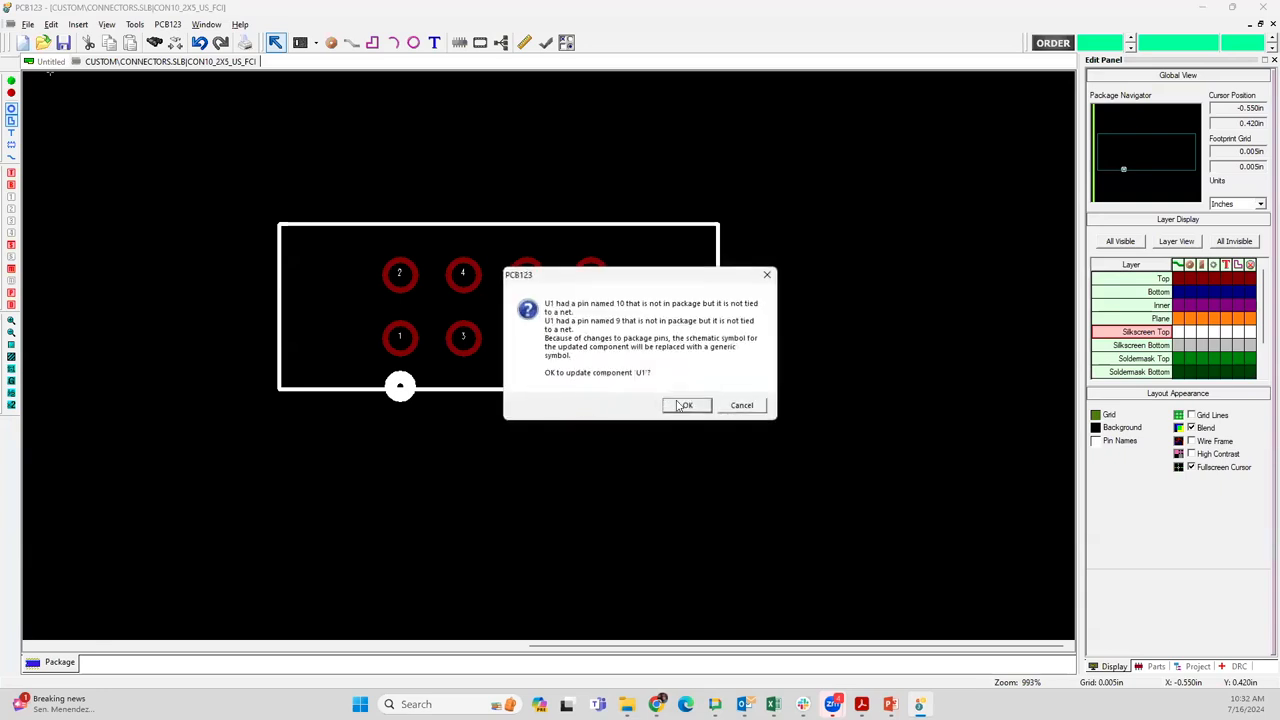
pyautogui.click(684, 405)
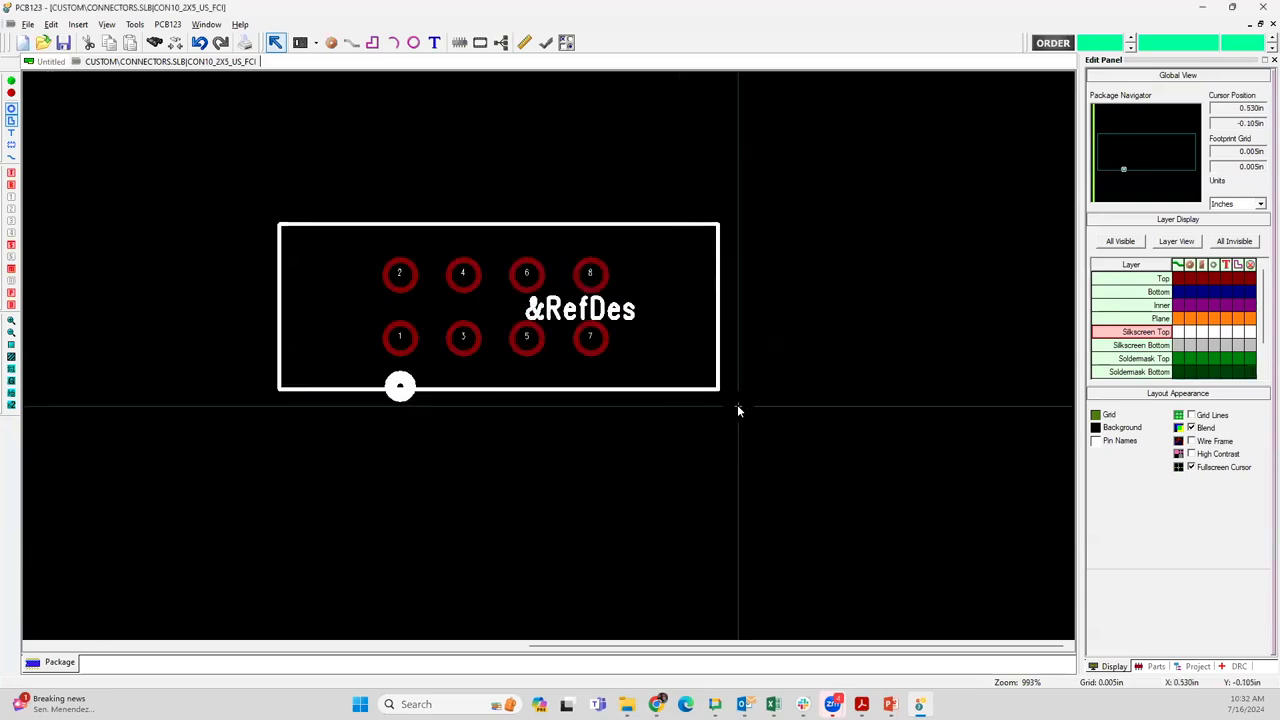
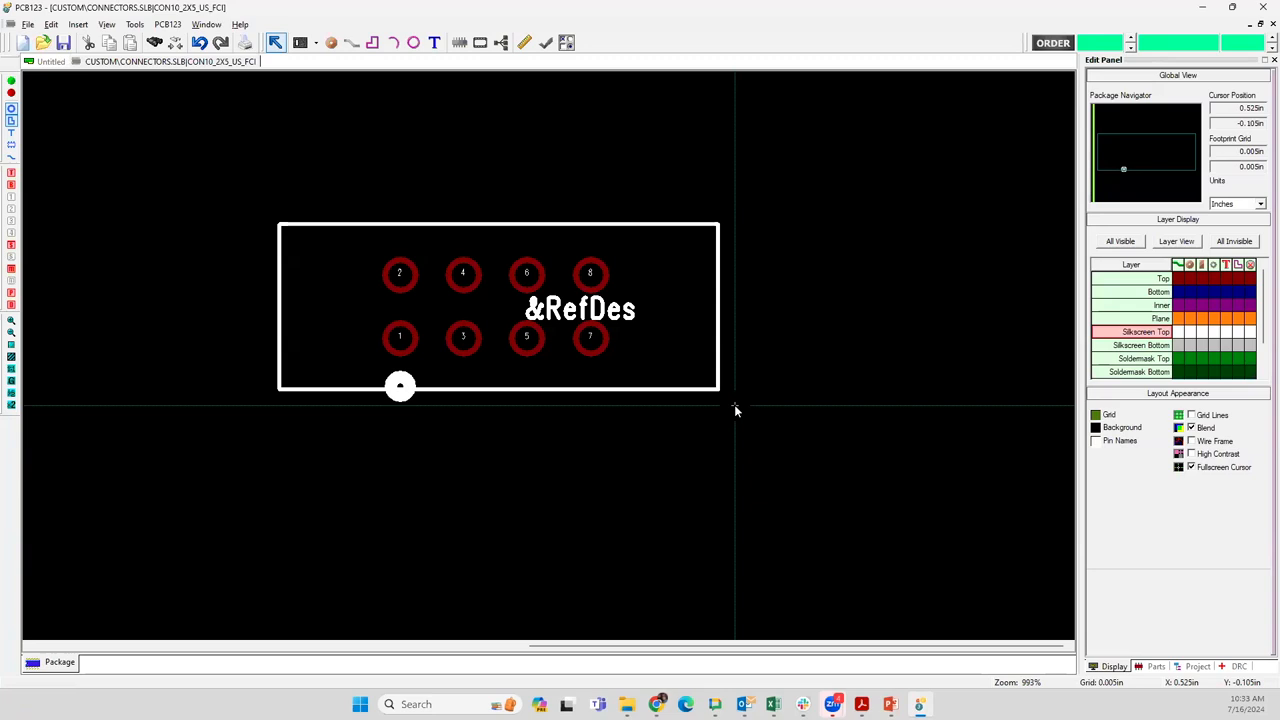
pyautogui.click(648, 395)
pyautogui.click(731, 410)
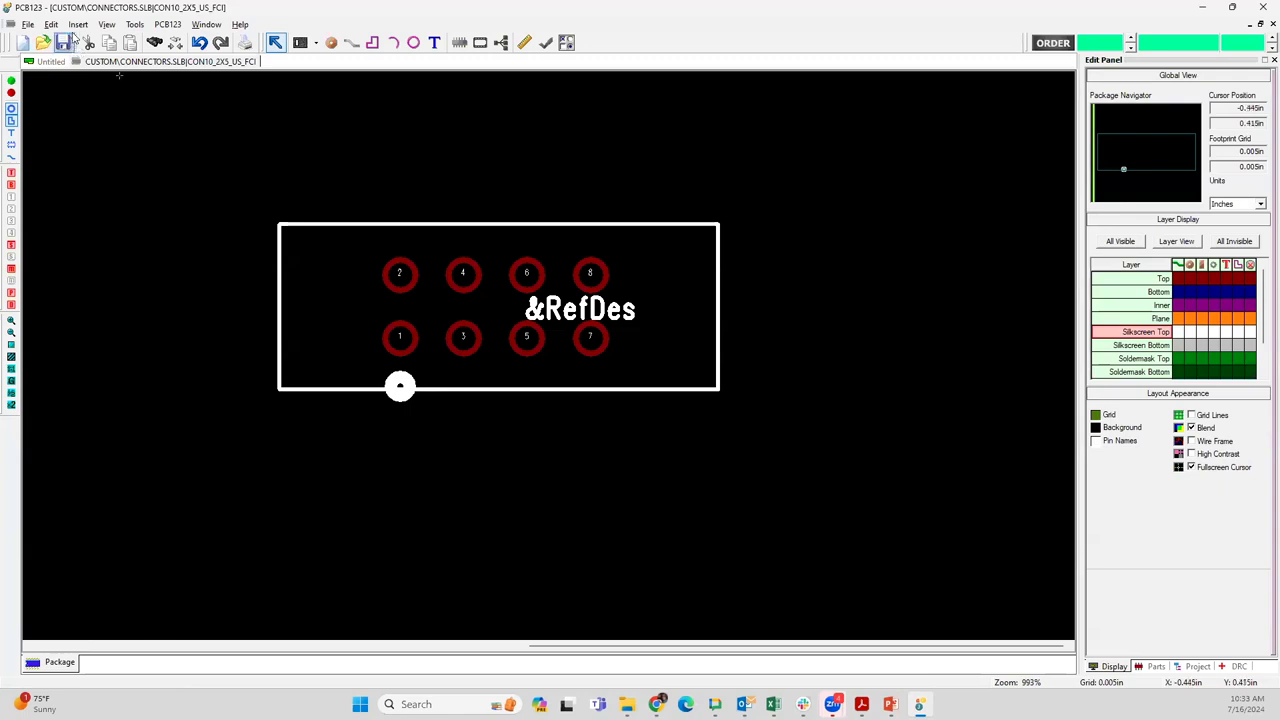
pyautogui.click(131, 27)
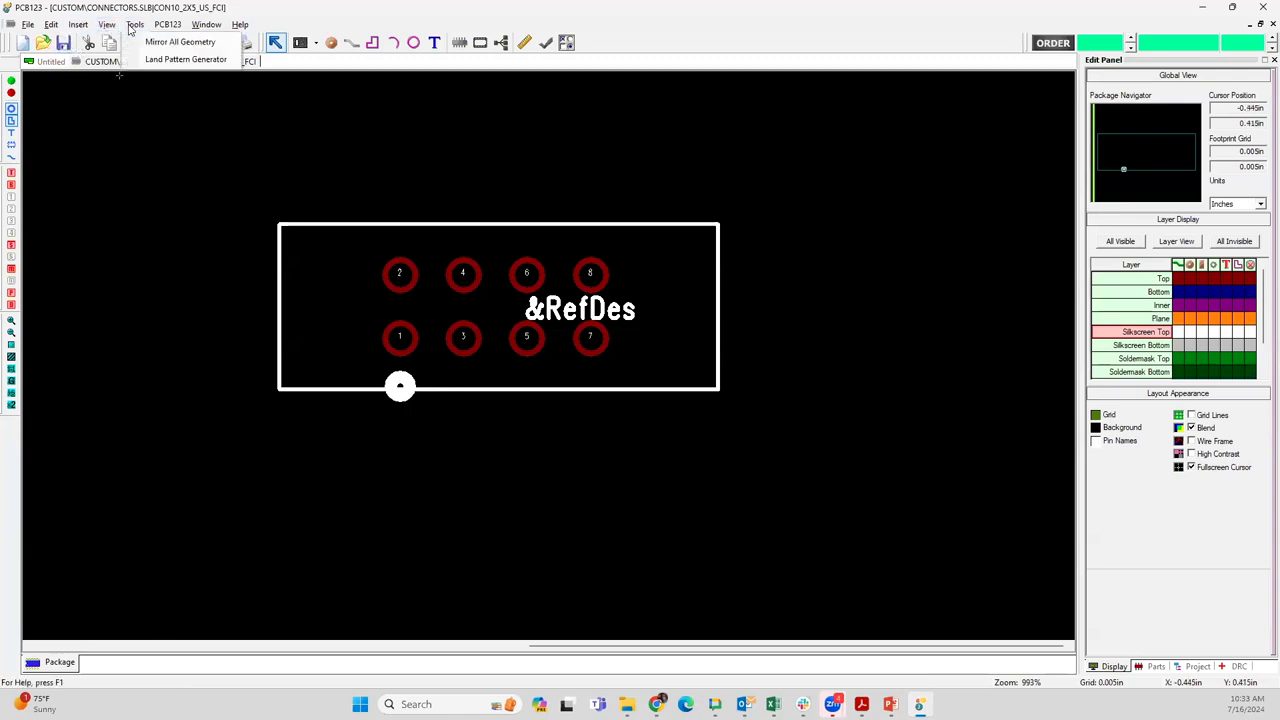
pyautogui.click(131, 27)
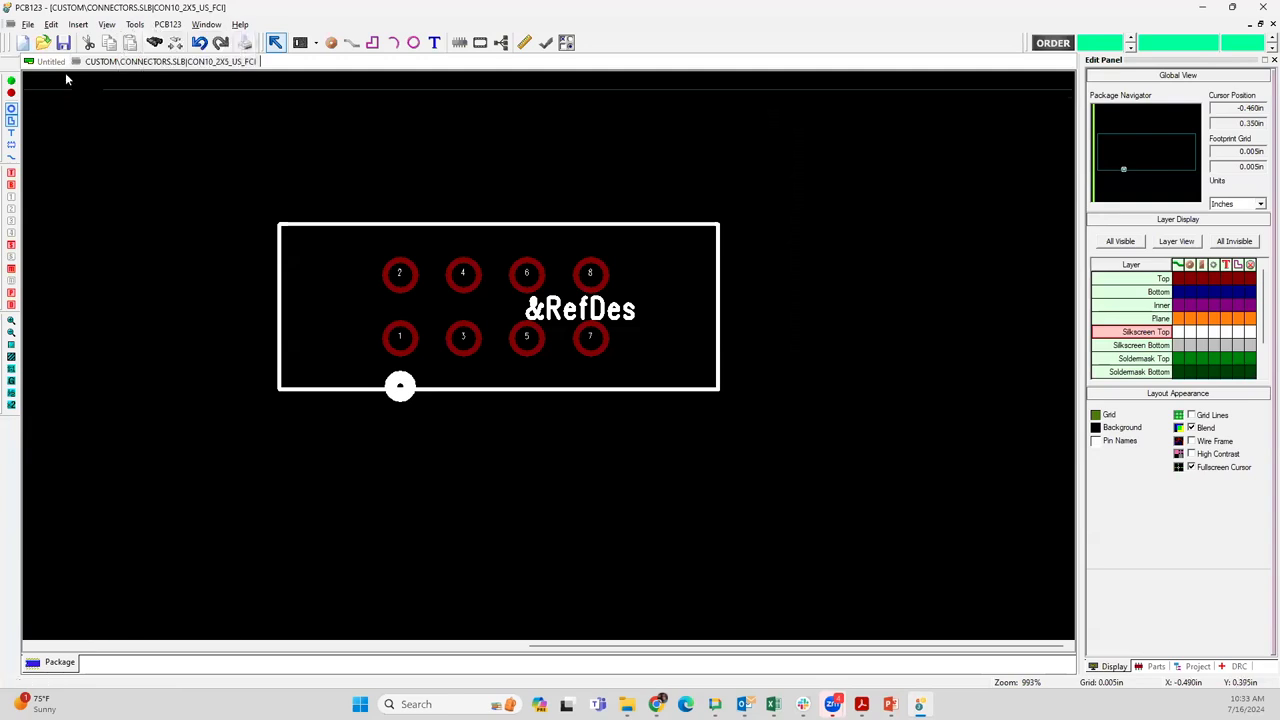
# Return to the Untitled board layout and examine the updated footprint and package details of connector U1
pyautogui.click(50, 62)
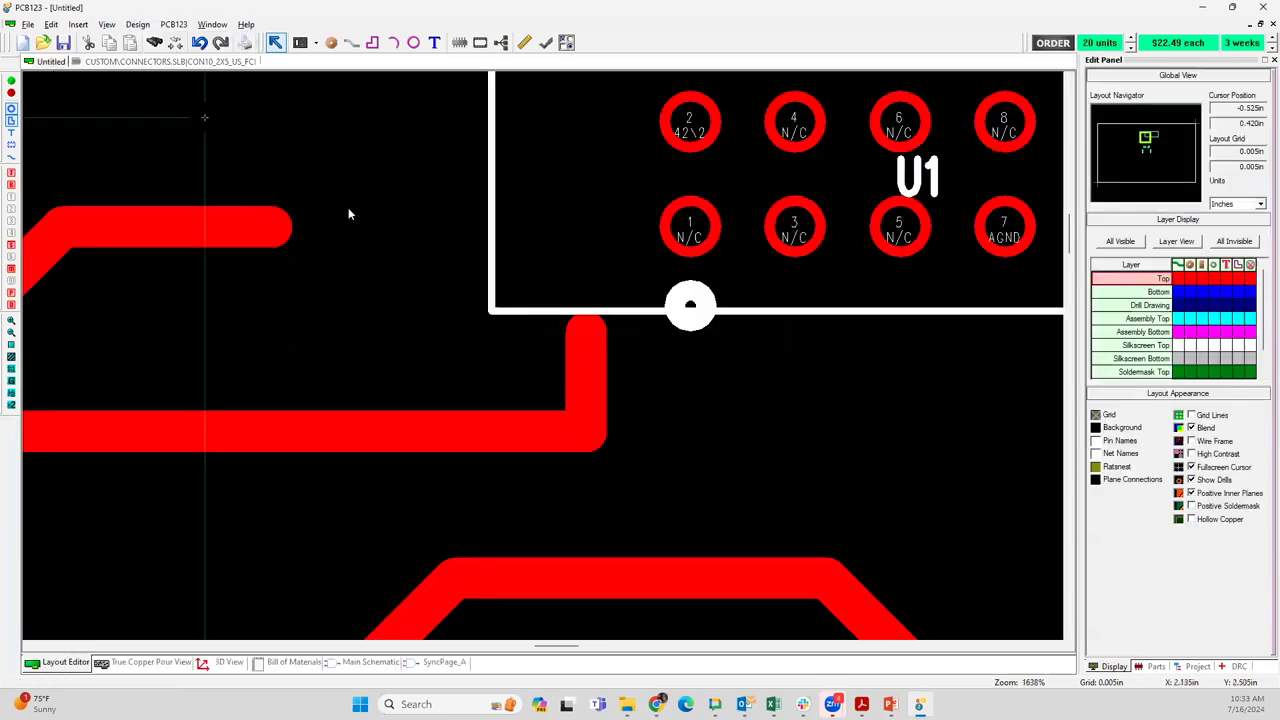
pyautogui.click(174, 25)
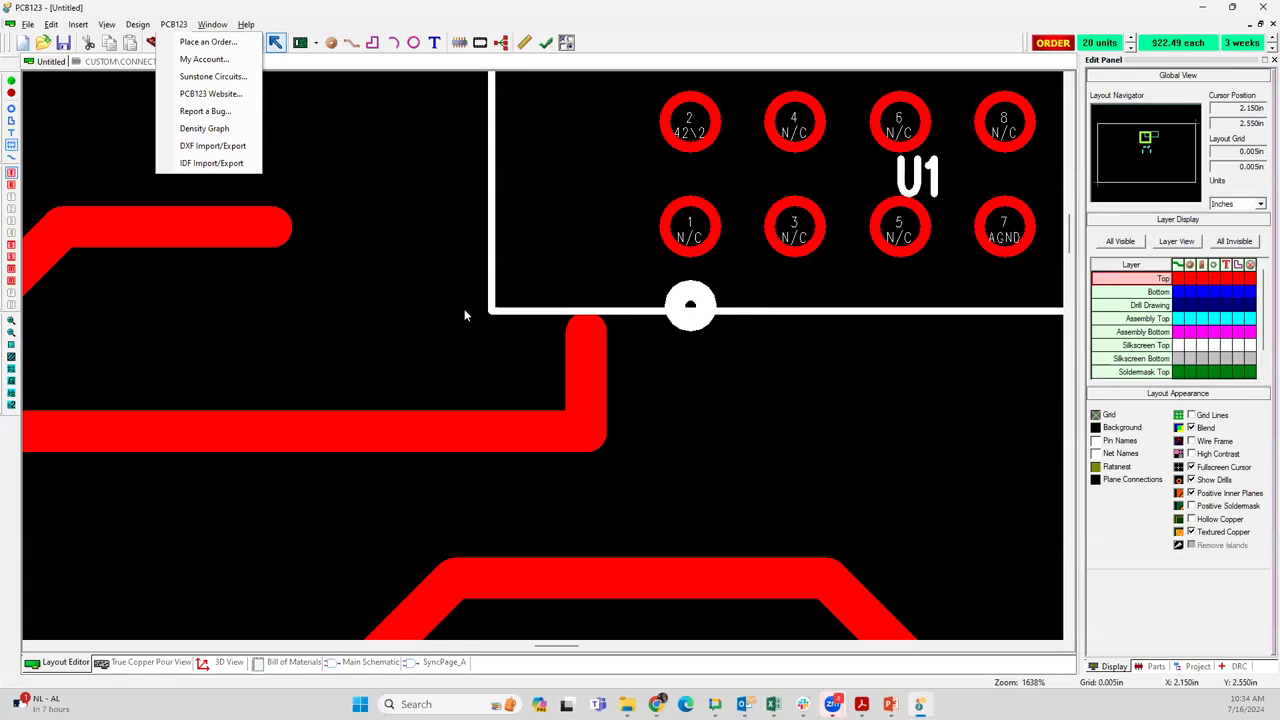
pyautogui.moveTo(453, 277); pyautogui.dragTo(150, 430, button='middle')
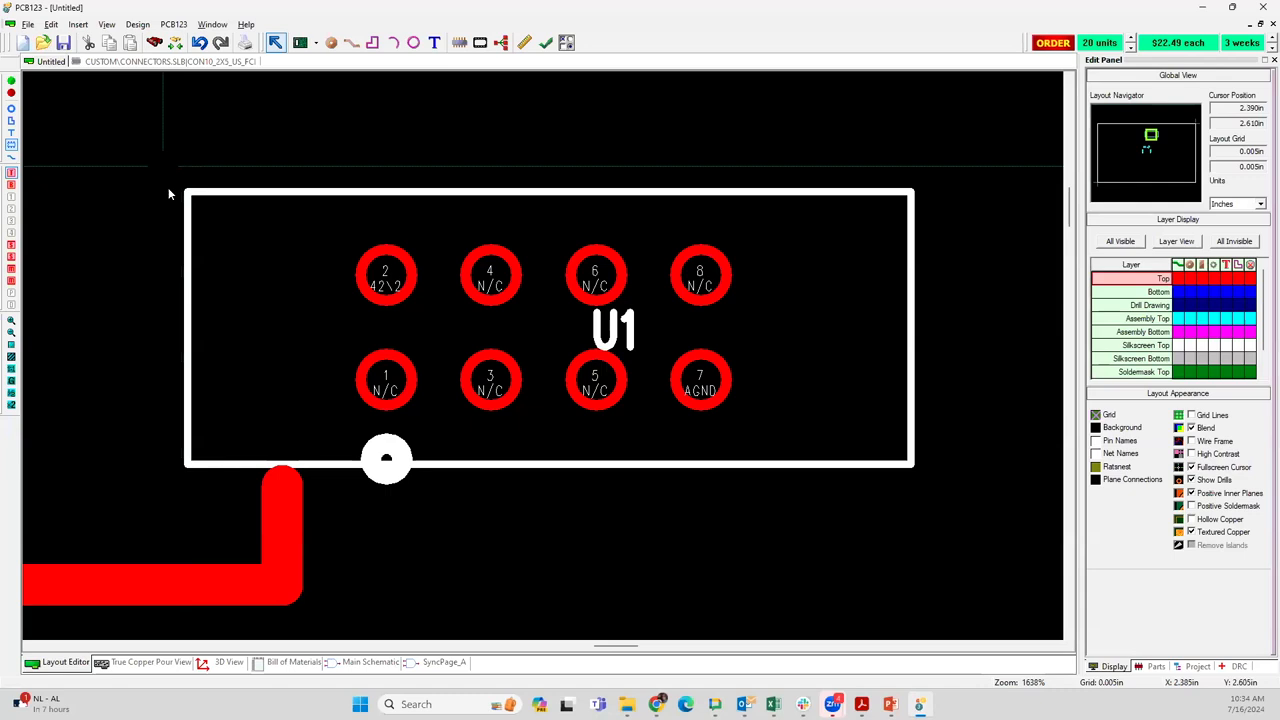
pyautogui.click(240, 225)
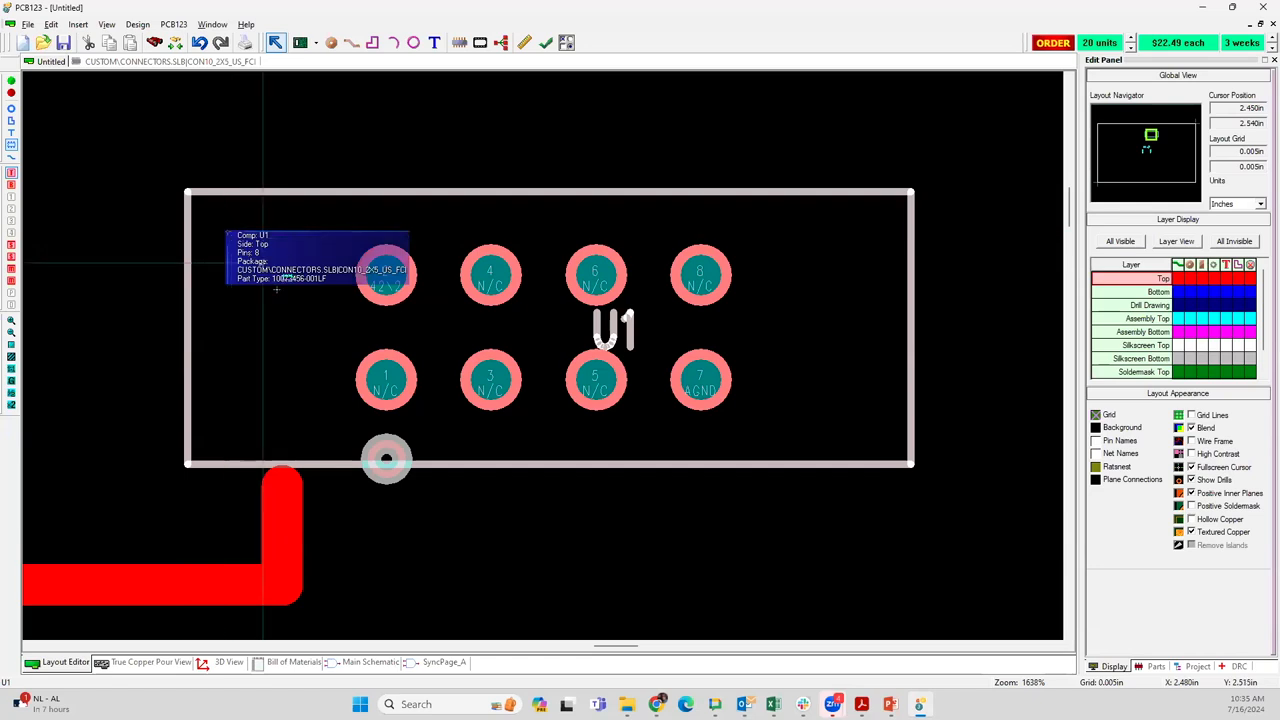
pyautogui.scroll(-5, 532, 363)
pyautogui.scroll(-3, 552, 362)
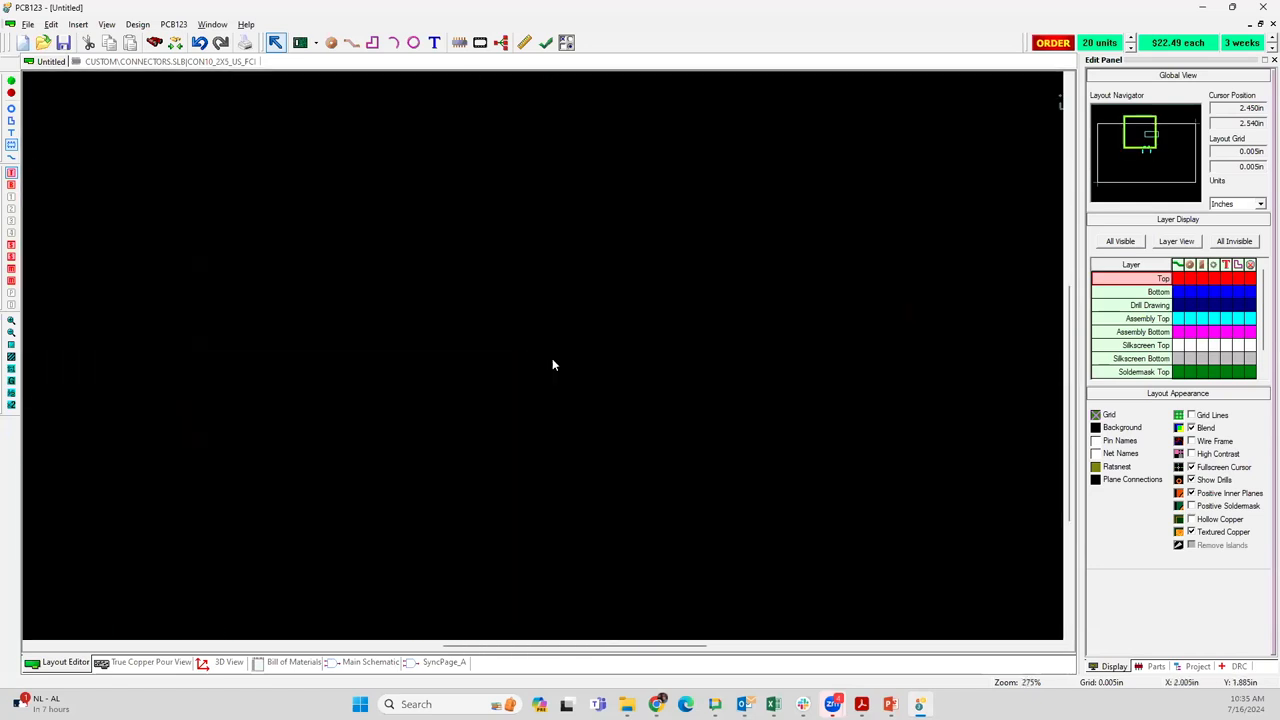
# Set the layout grid to 2.5 in by 3 in and move the board outline's two X 5 in corners inward to X 2.5 in
pyautogui.moveTo(593, 392); pyautogui.dragTo(575, 366, button='middle')
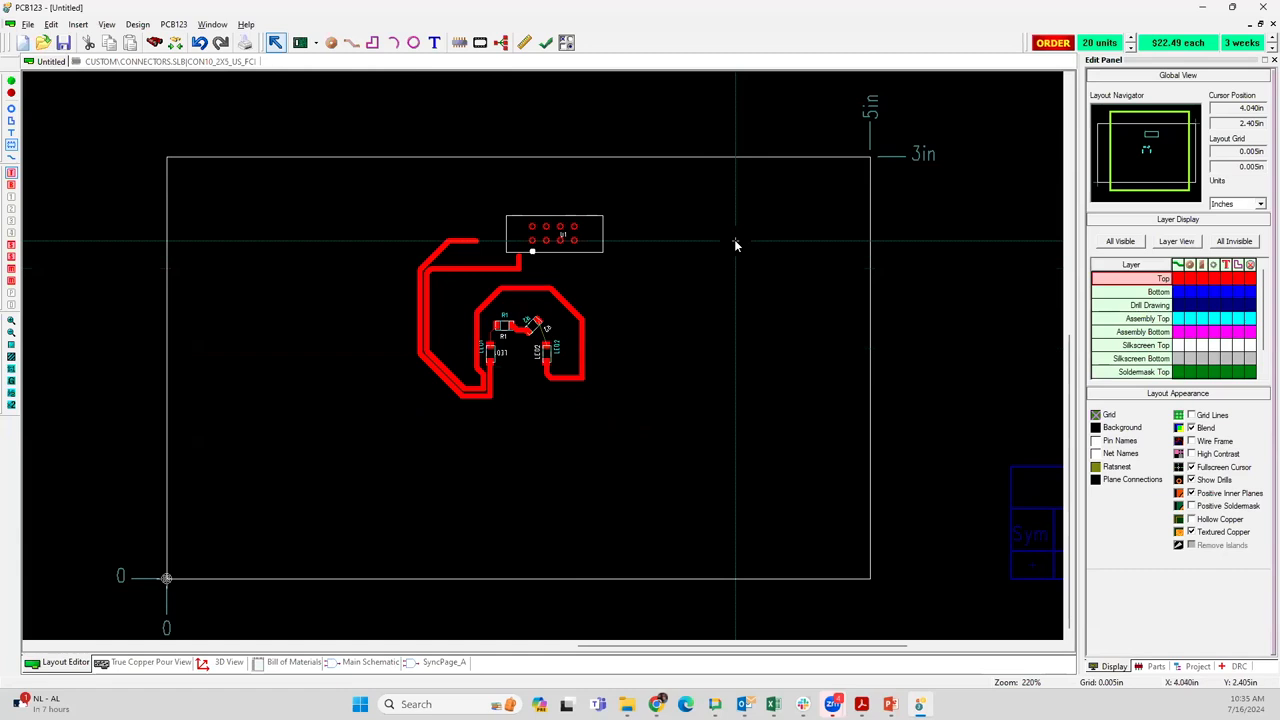
pyautogui.press('g')
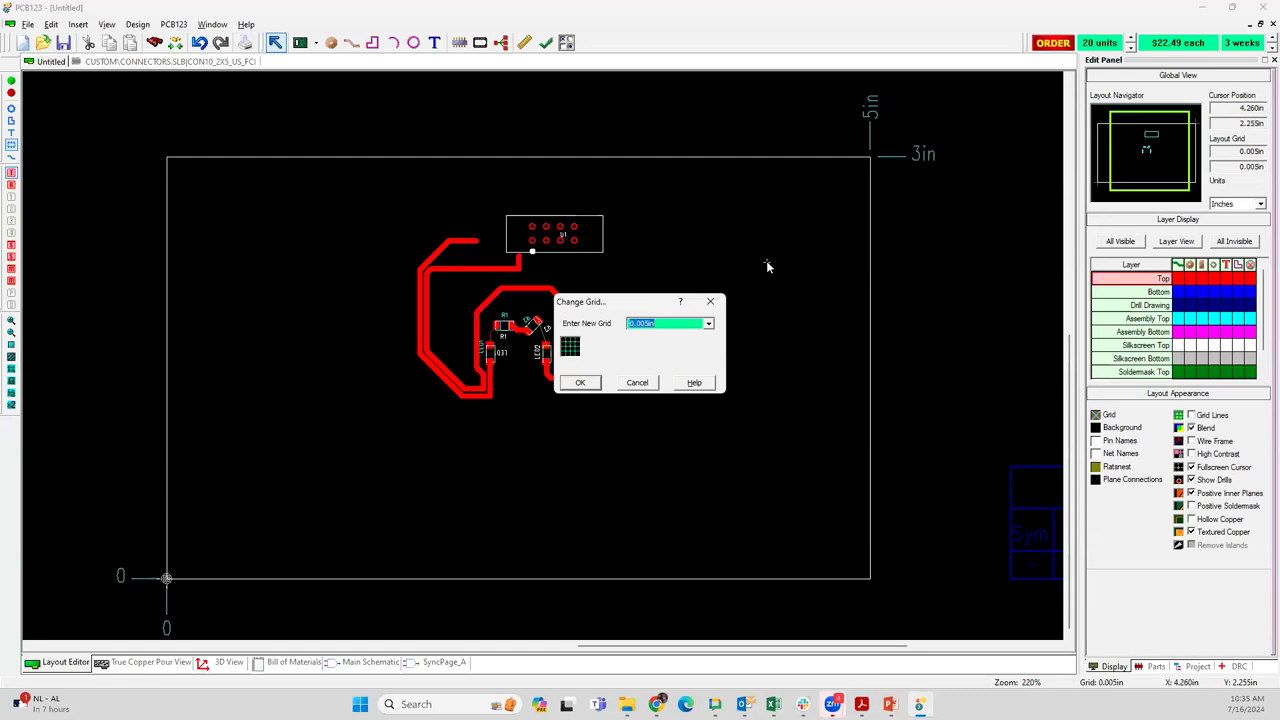
pyautogui.write('25')
pyautogui.write('.')
pyautogui.write('5,3')
pyautogui.click(580, 383)
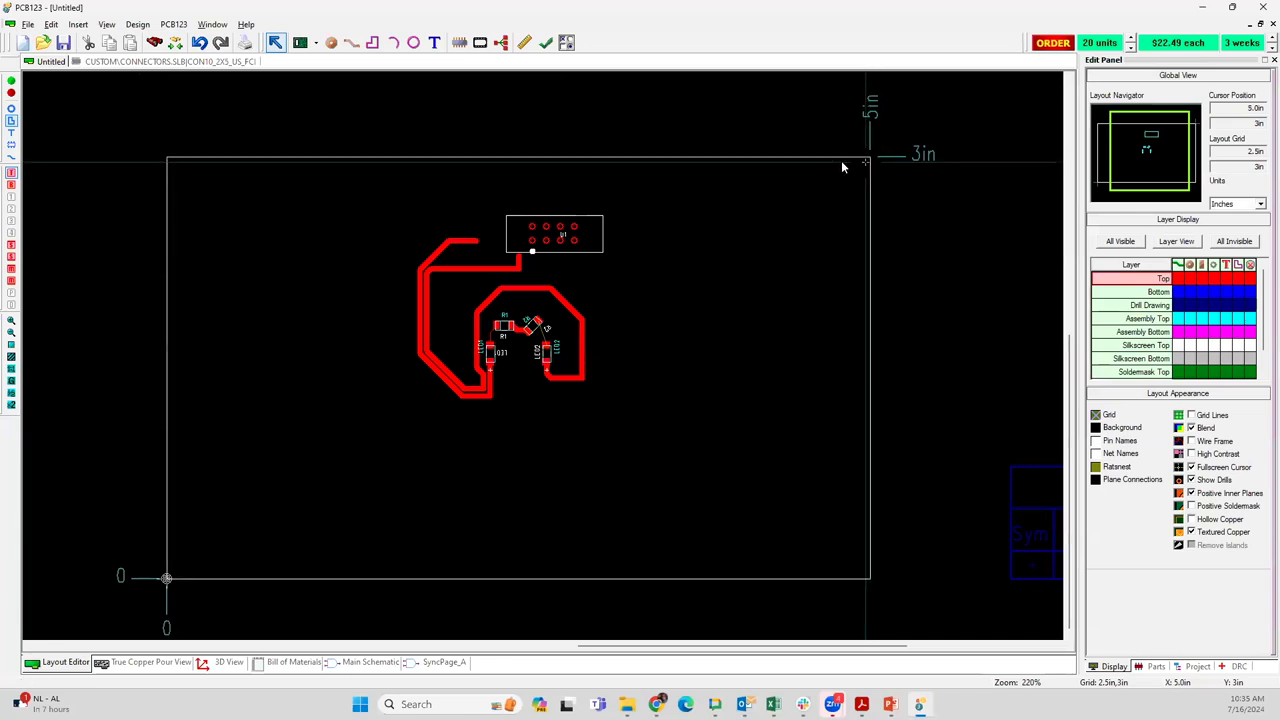
pyautogui.moveTo(816, 157); pyautogui.dragTo(520, 157)
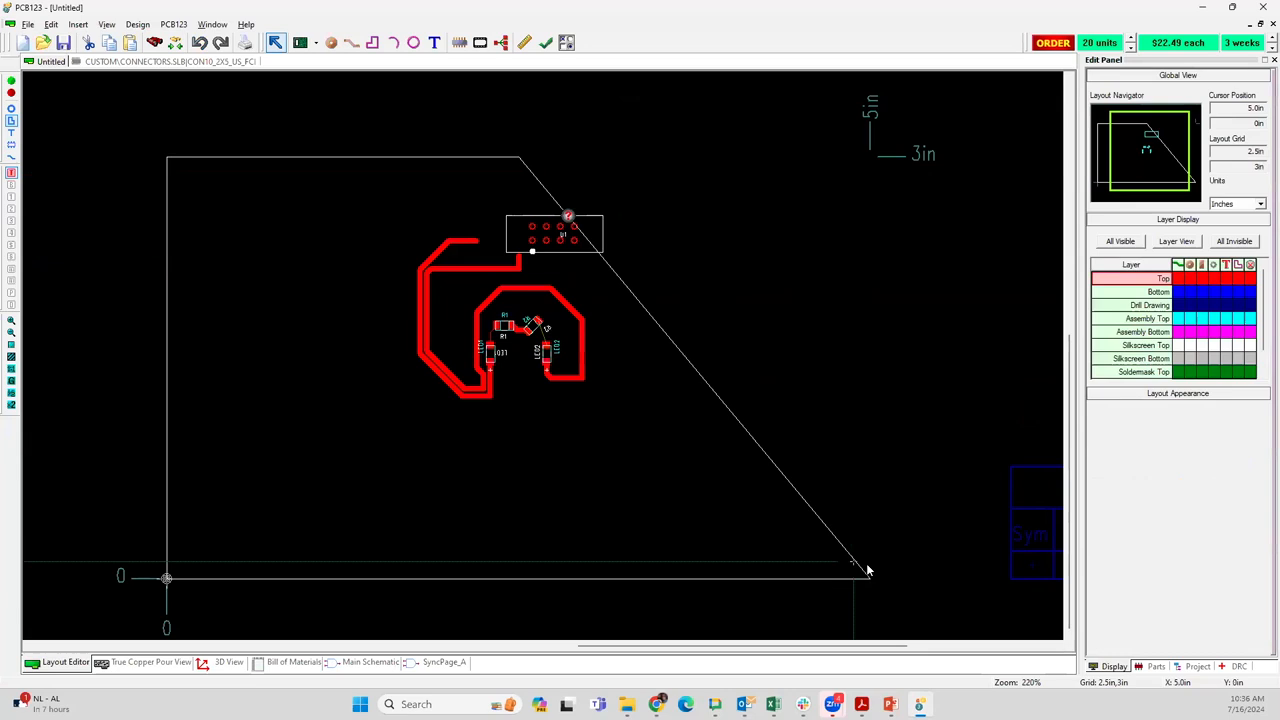
pyautogui.moveTo(867, 577); pyautogui.dragTo(519, 578)
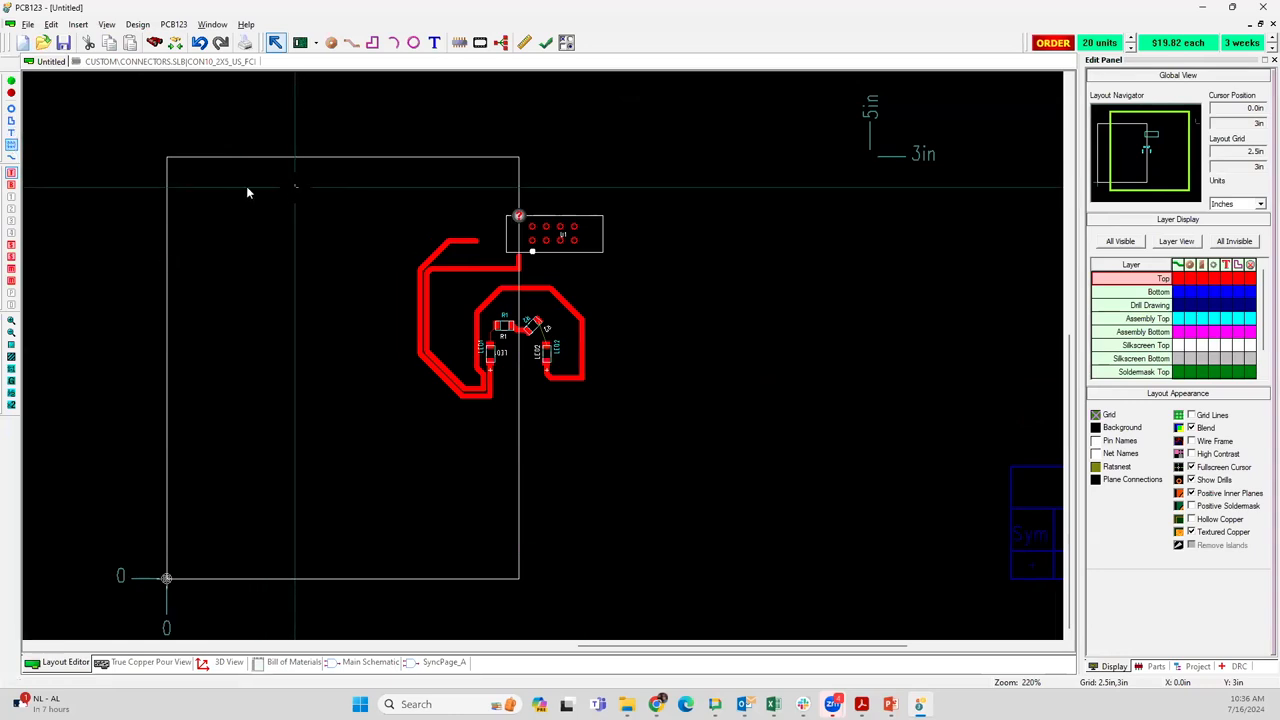
# Try to move all placed components and tracks together inside the narrowed board outline
pyautogui.moveTo(280, 186); pyautogui.dragTo(674, 434)
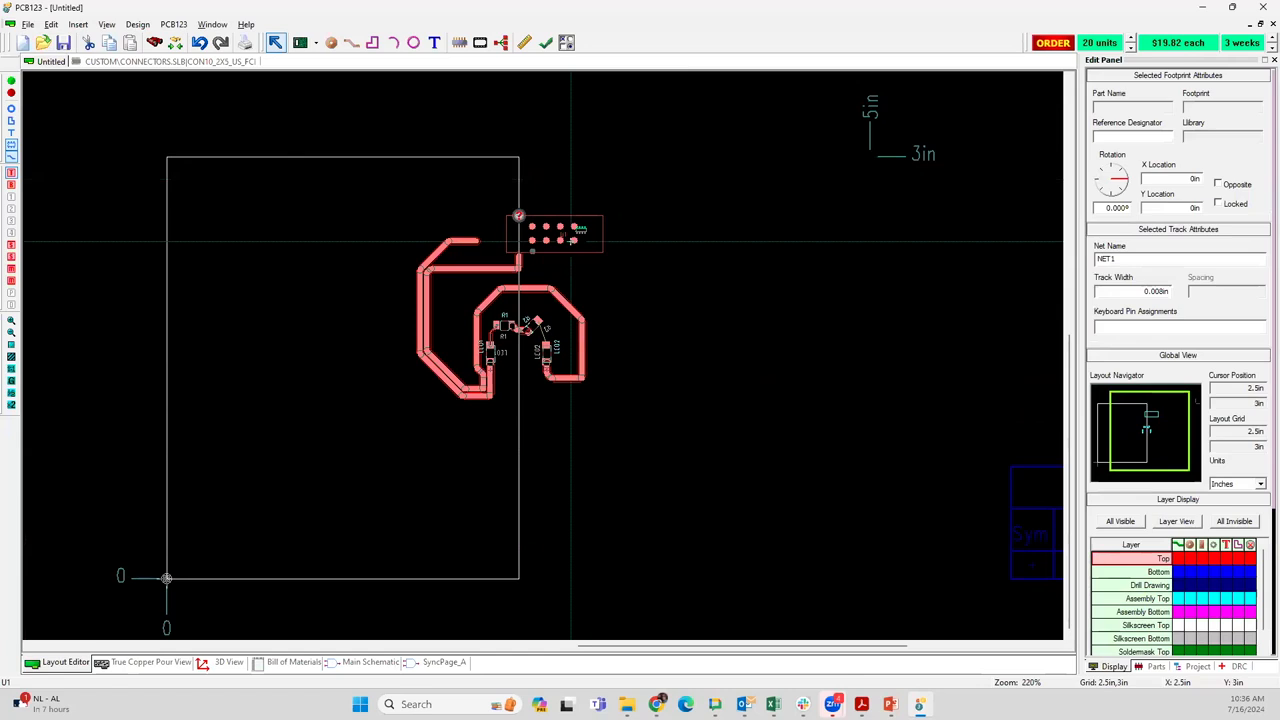
pyautogui.click(359, 299)
pyautogui.moveTo(396, 189); pyautogui.dragTo(655, 461)
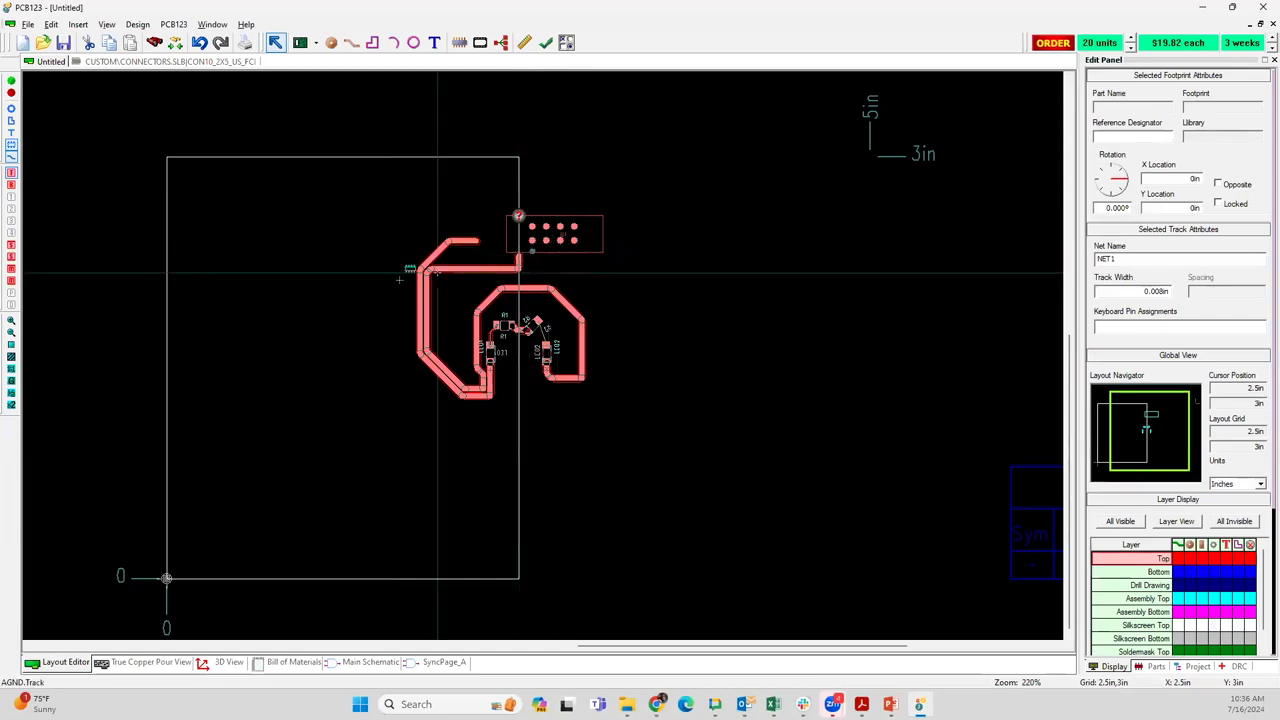
pyautogui.moveTo(399, 280)
pyautogui.mouseDown()
pyautogui.moveTo(353, 292)
pyautogui.moveTo(421, 252)
pyautogui.moveTo(404, 273)
pyautogui.mouseUp()
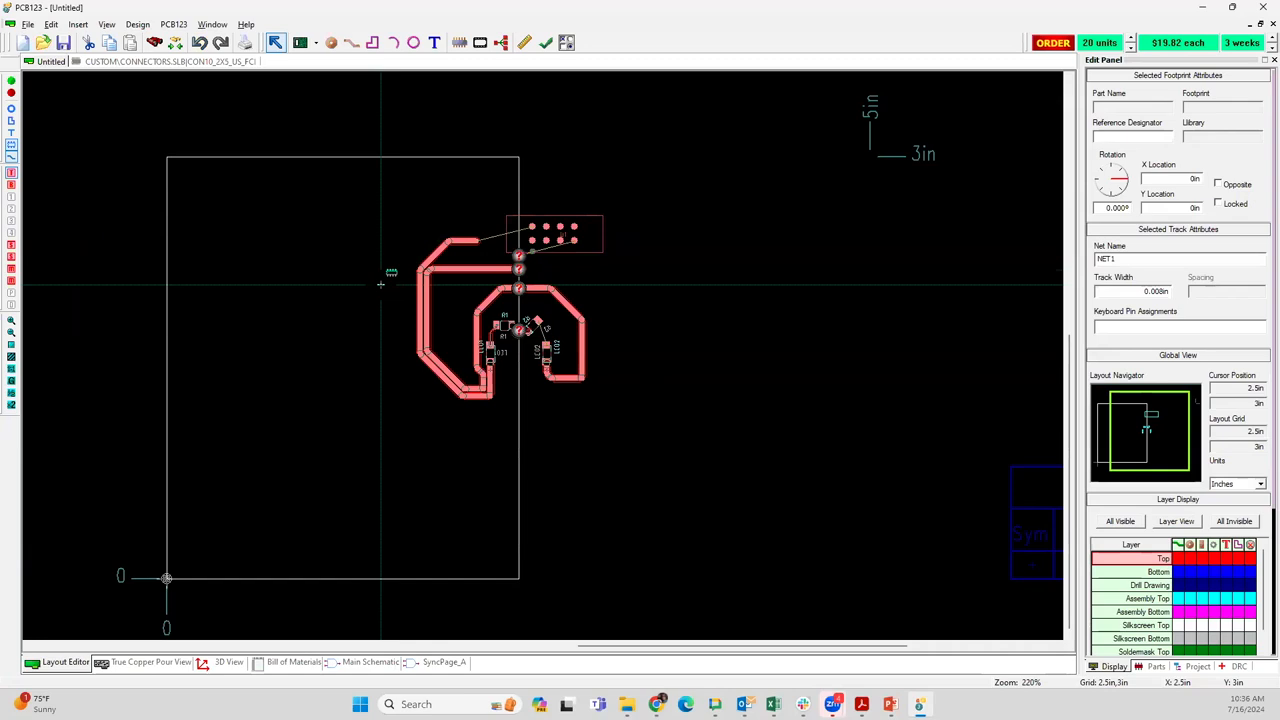
pyautogui.click(381, 285)
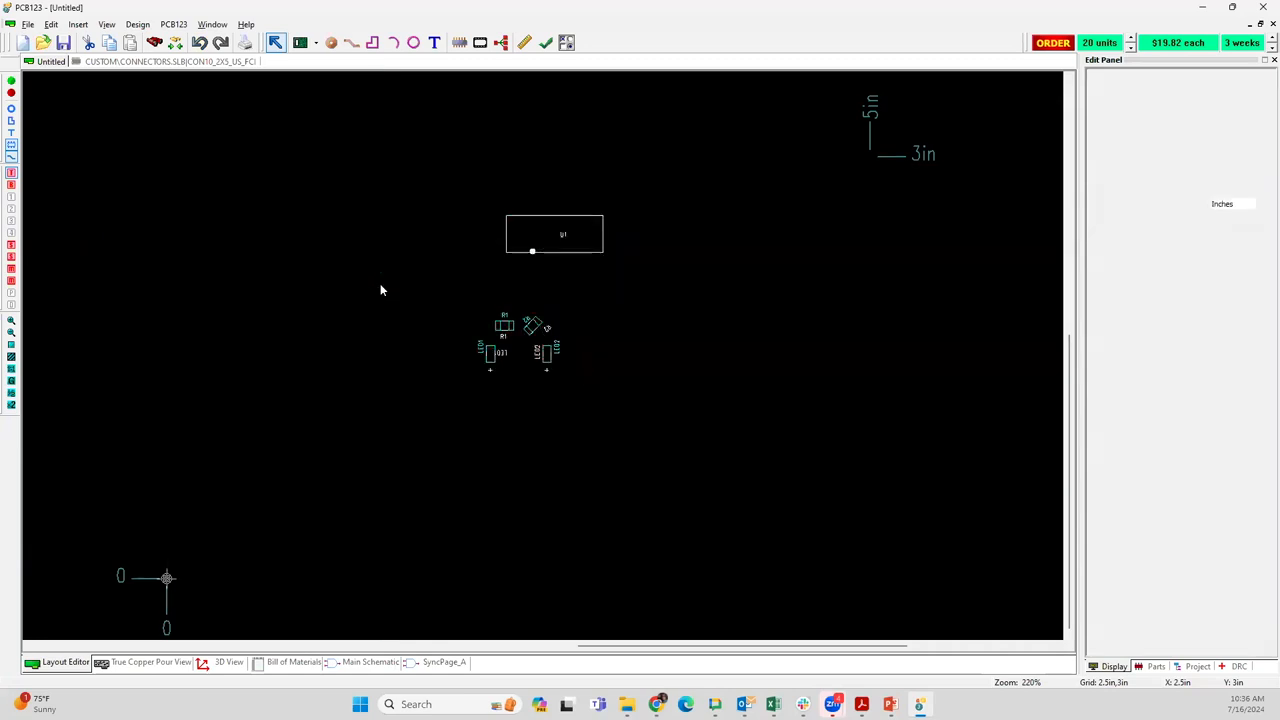
# Set the layout grid to 0.1 in and move all components and tracks together inside the narrowed board outline
pyautogui.press('g')
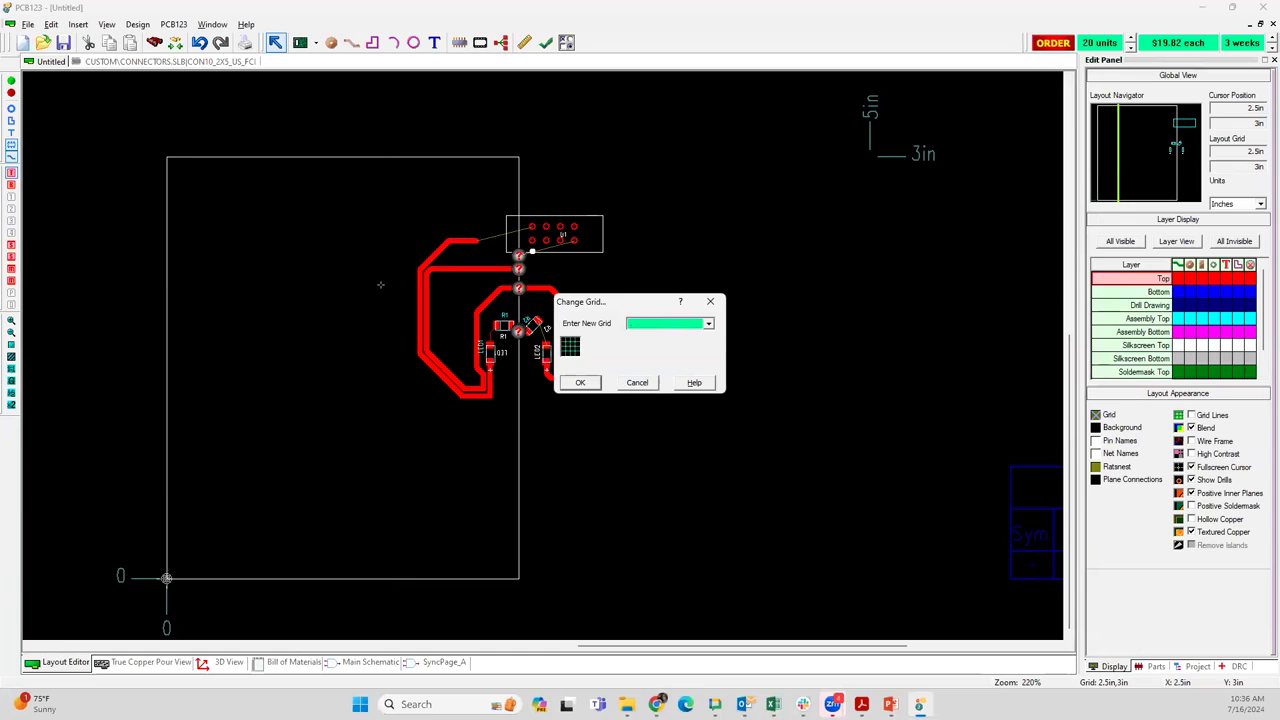
pyautogui.write('.1')
pyautogui.press('Return')
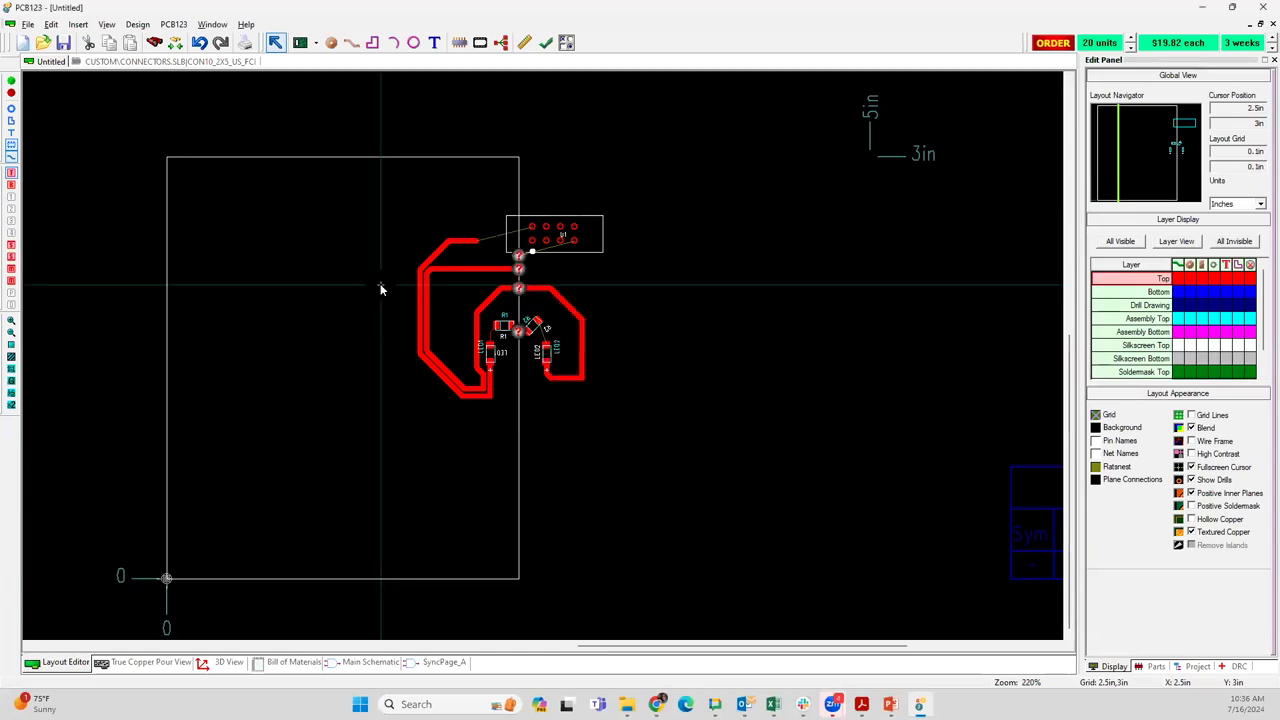
pyautogui.moveTo(404, 200); pyautogui.dragTo(675, 415)
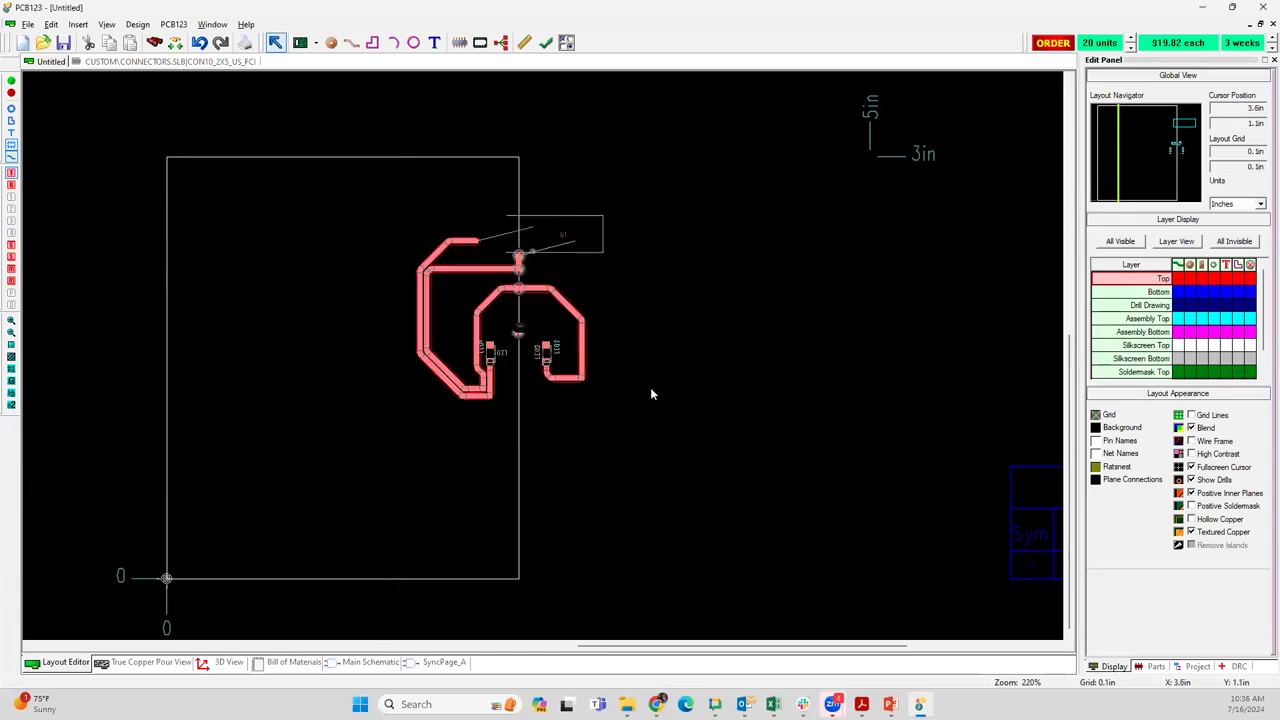
pyautogui.moveTo(567, 232); pyautogui.dragTo(392, 271)
pyautogui.click(512, 268)
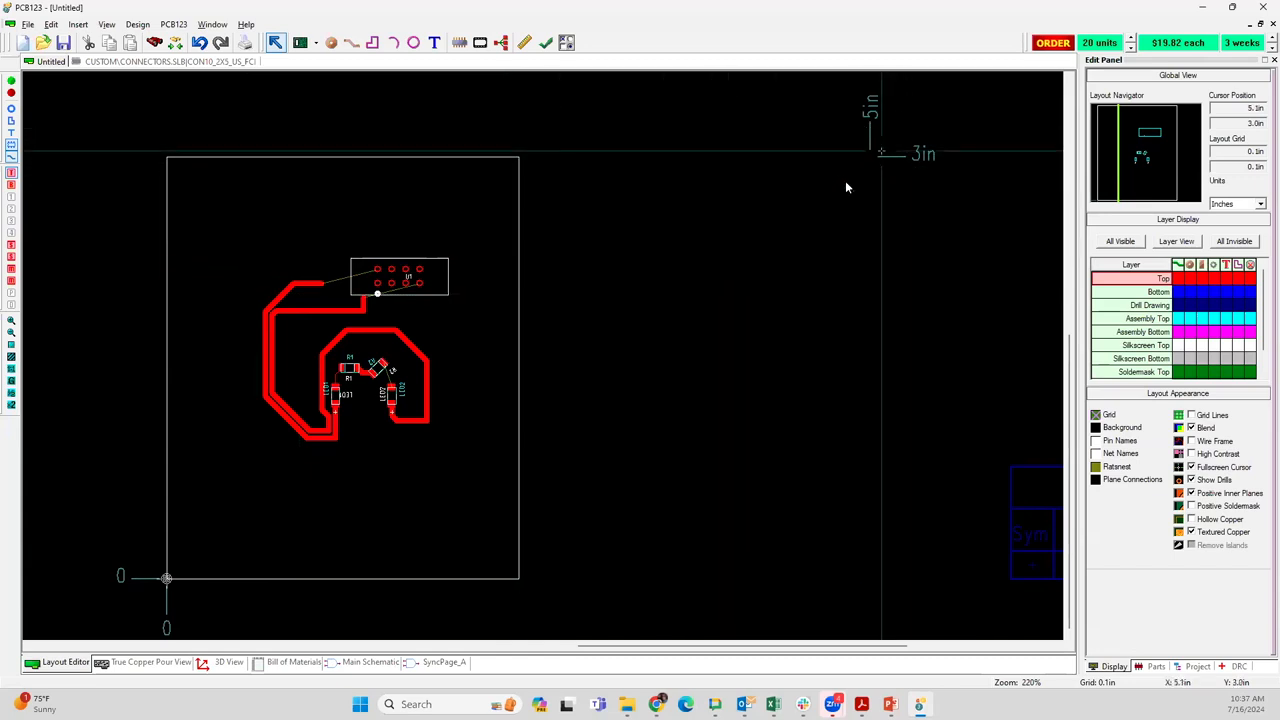
# Generate the mechanical drawing for the resized board and check its dimensions and drill chart
pyautogui.rightClick(685, 259)
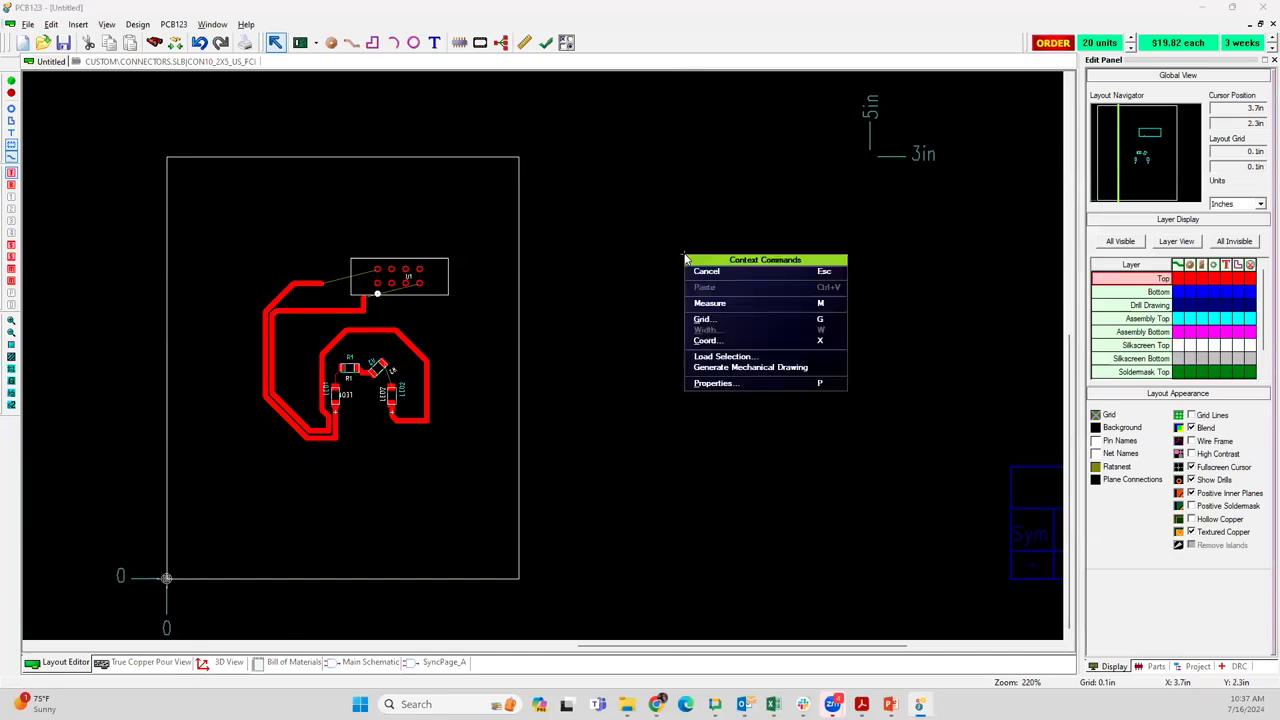
pyautogui.click(716, 368)
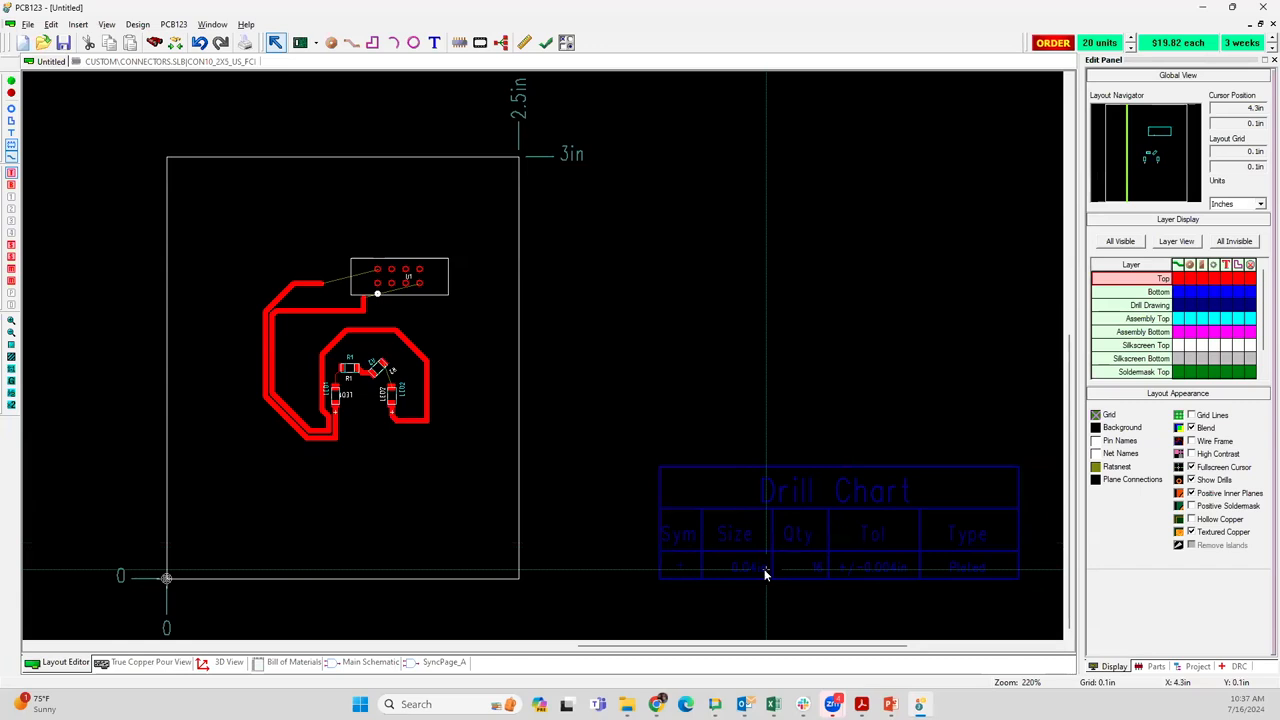
pyautogui.scroll(2, 857, 588)
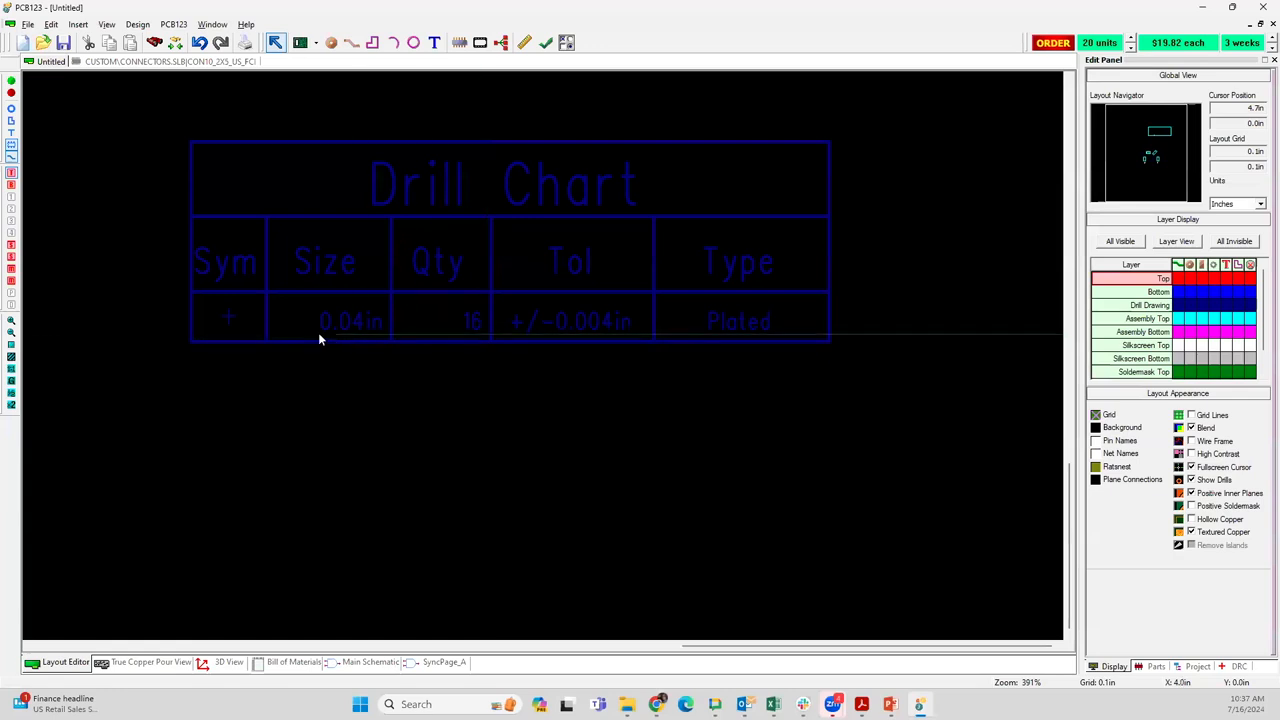
pyautogui.scroll(-2, 318, 337)
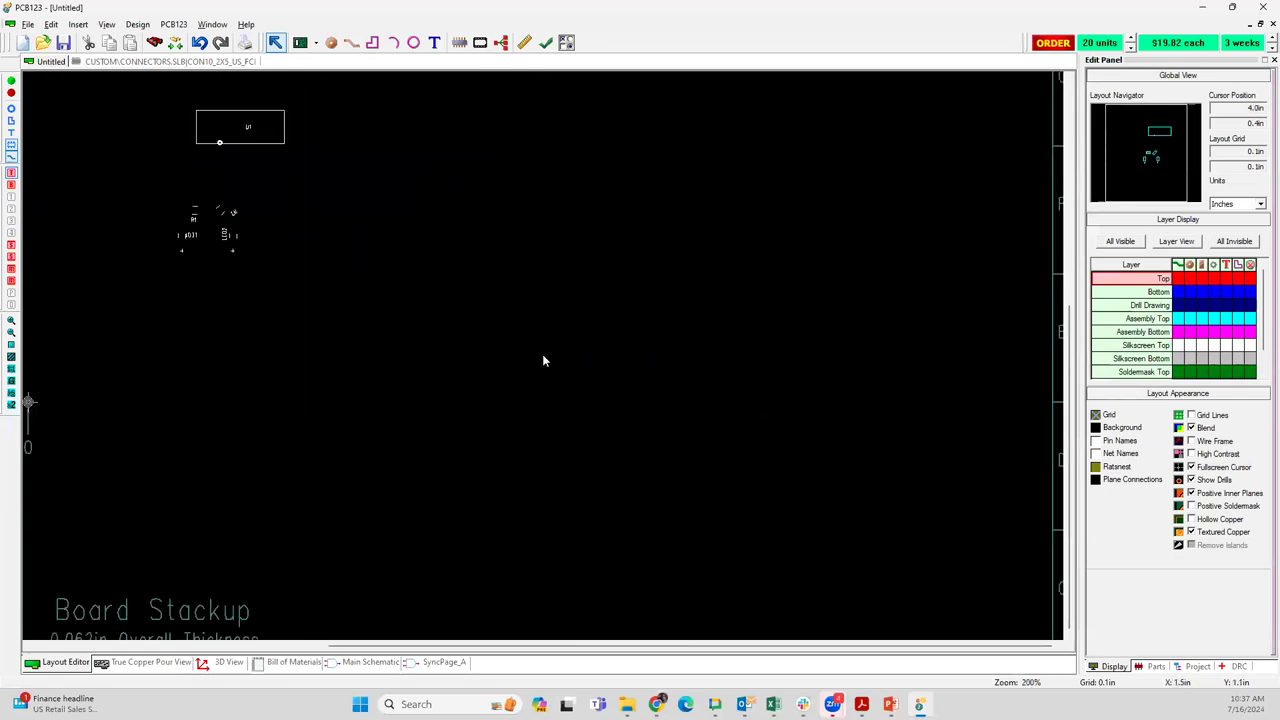
pyautogui.scroll(-1, 218, 258)
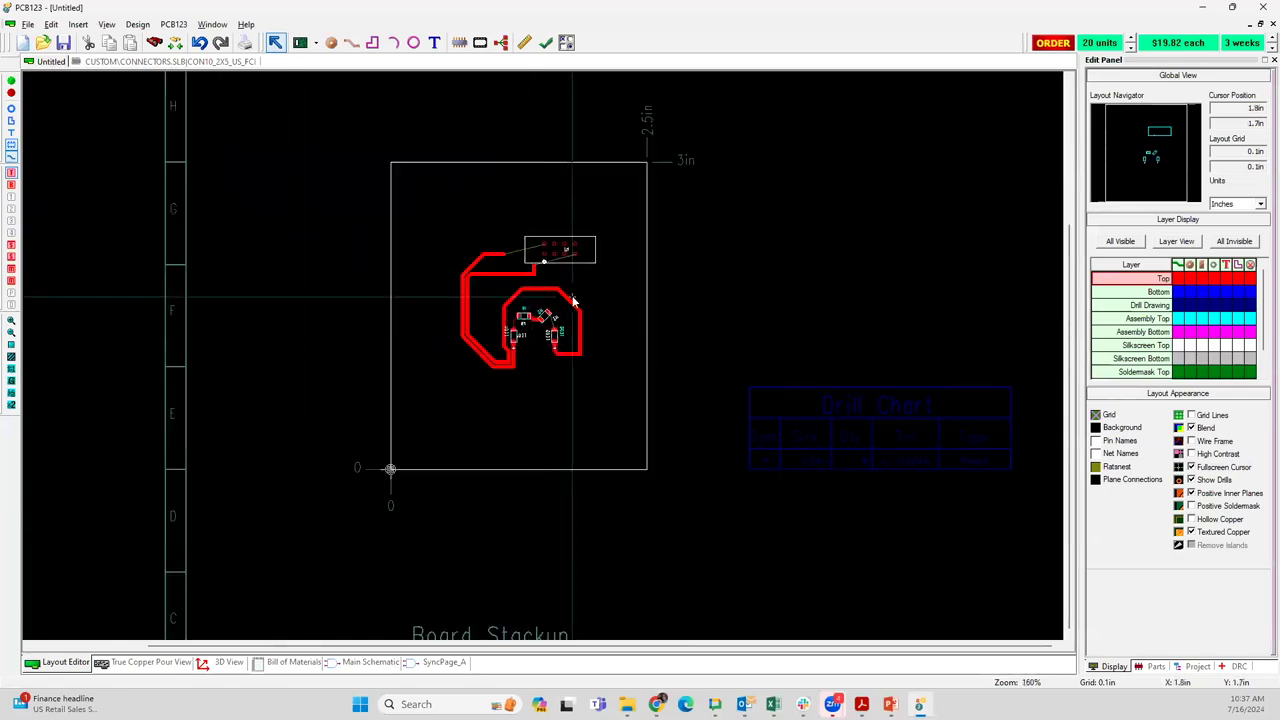
pyautogui.scroll(2, 542, 354)
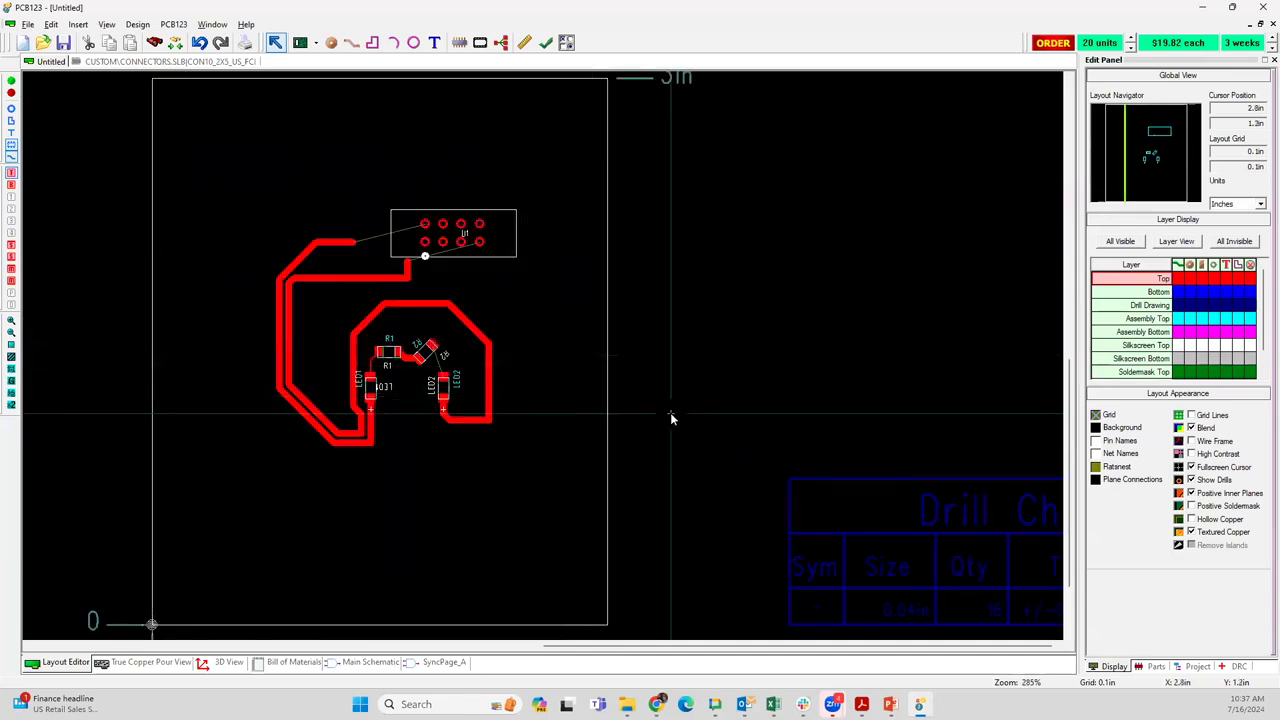
pyautogui.moveTo(671, 414); pyautogui.dragTo(567, 401, button='middle')
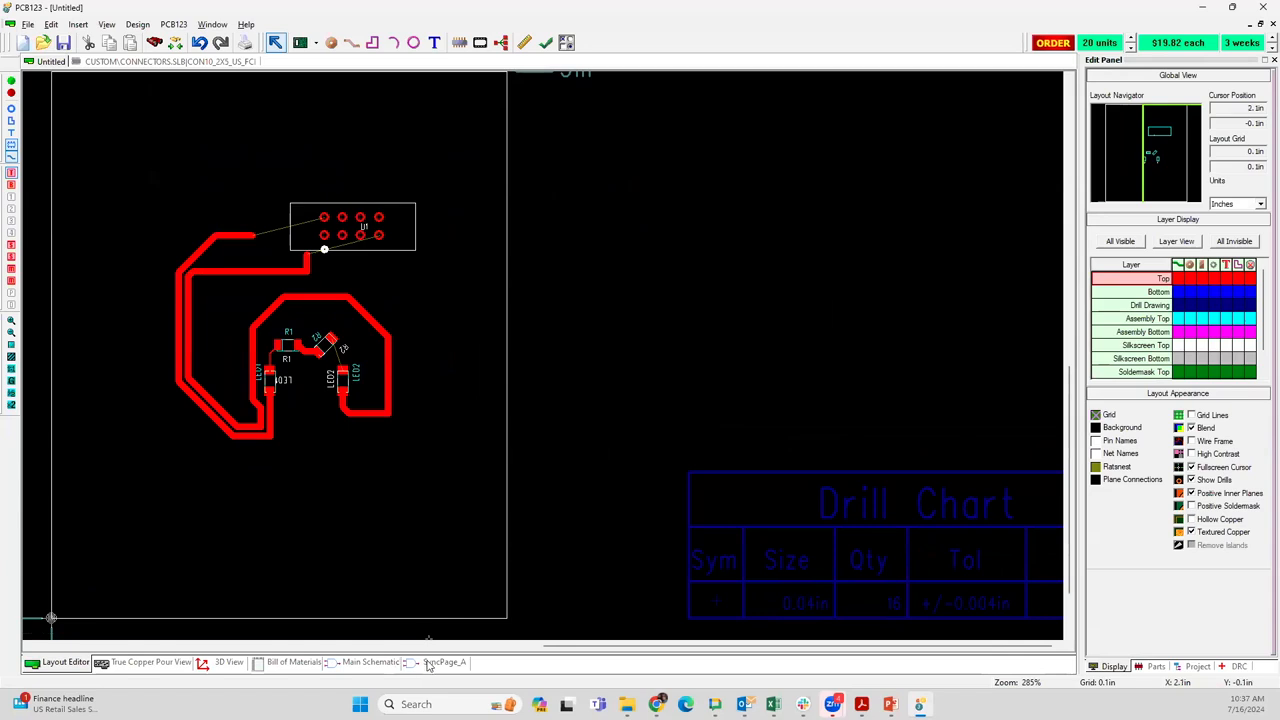
# Check U1's pins on the main schematic, and compare the drill chart's hole quantity with the board layout
pyautogui.click(371, 663)
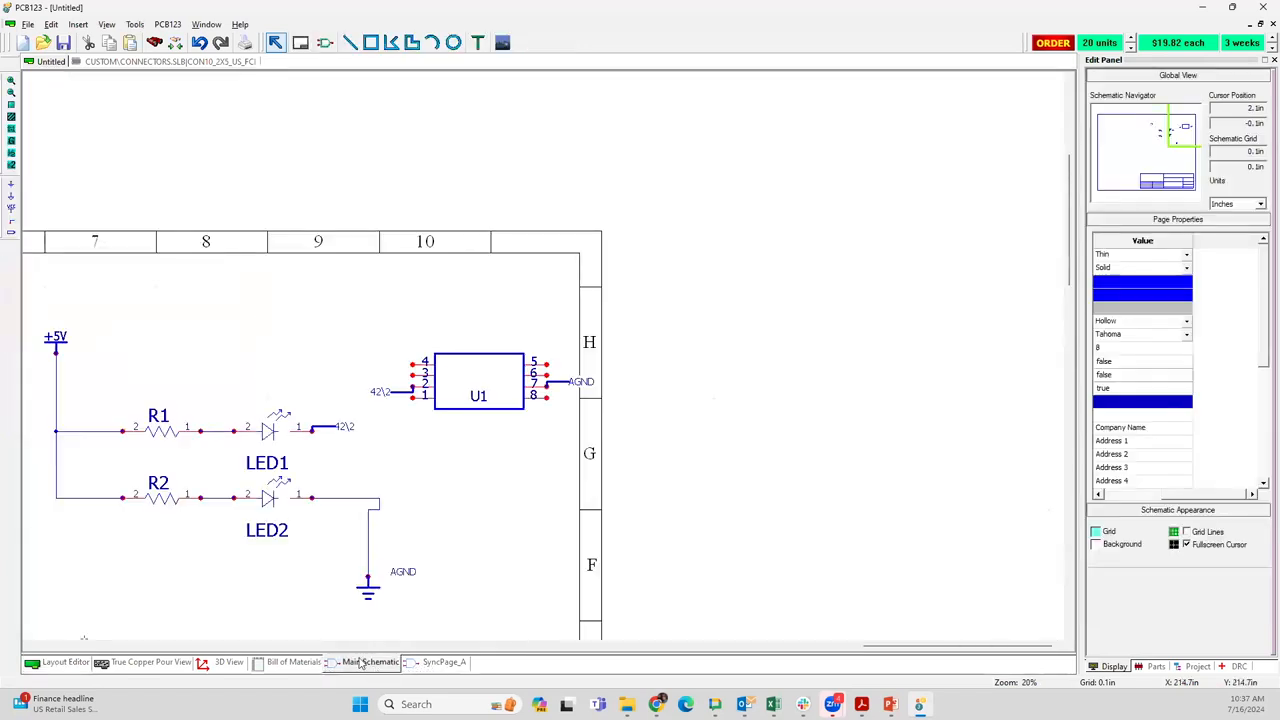
pyautogui.click(66, 664)
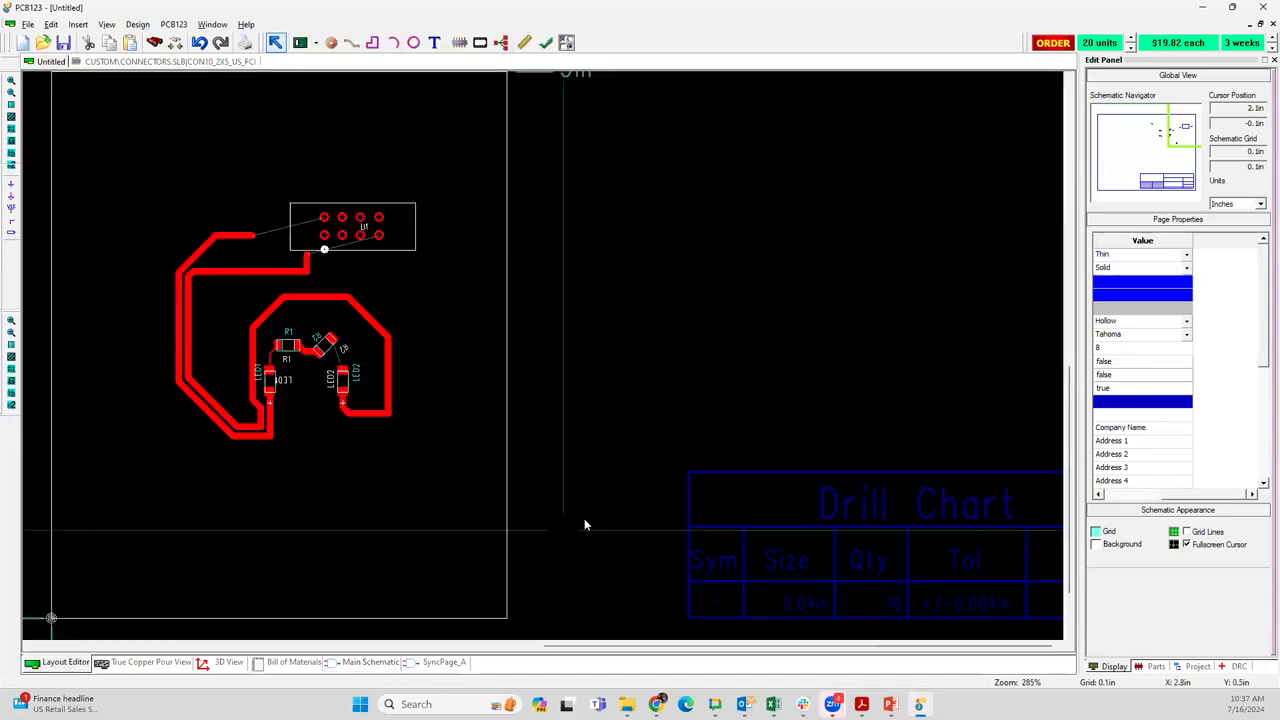
pyautogui.scroll(3, 543, 361)
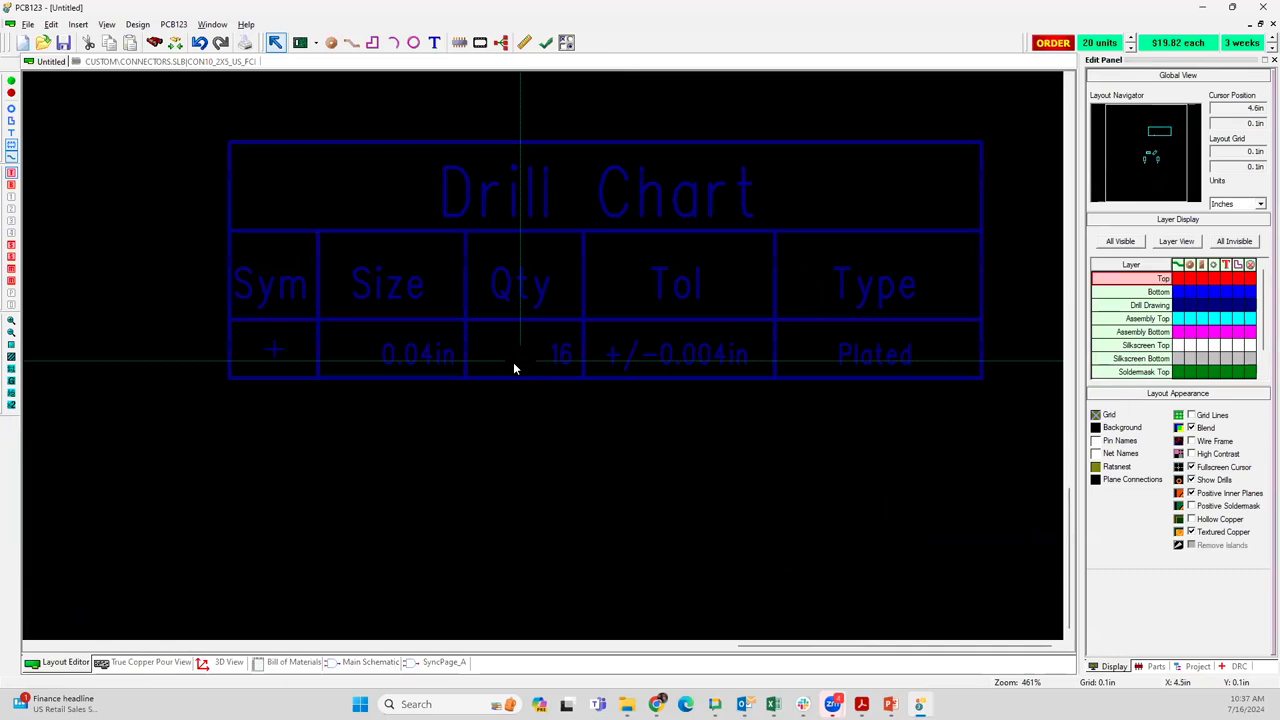
pyautogui.scroll(-3, 489, 309)
pyautogui.scroll(-1, 542, 347)
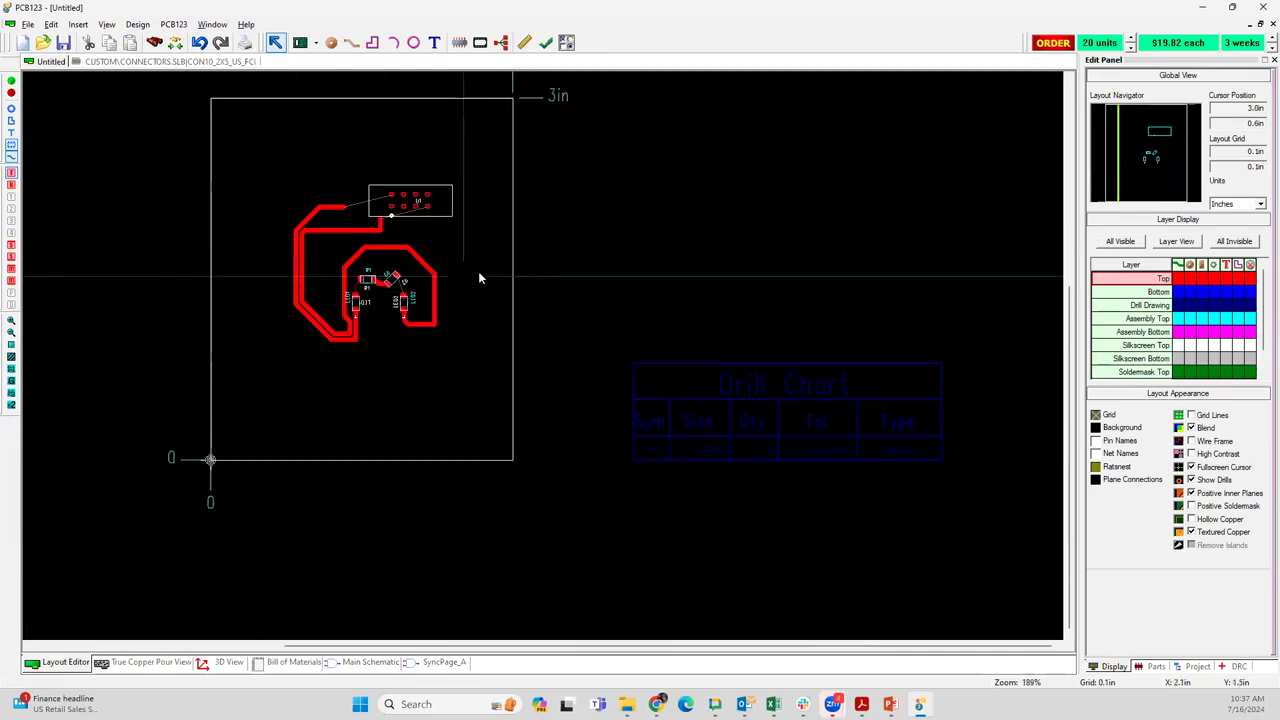
# Regenerate the mechanical drawing once more and recheck the hole quantity in the drill chart
pyautogui.rightClick(452, 236)
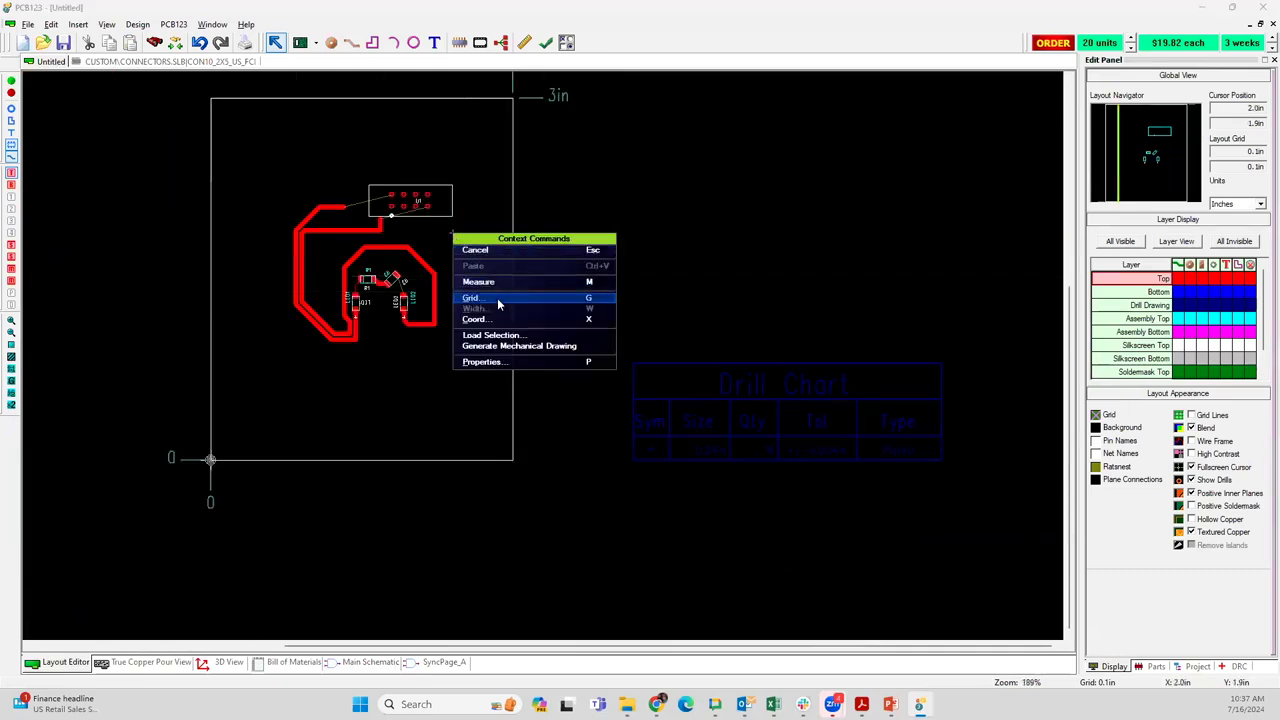
pyautogui.click(508, 346)
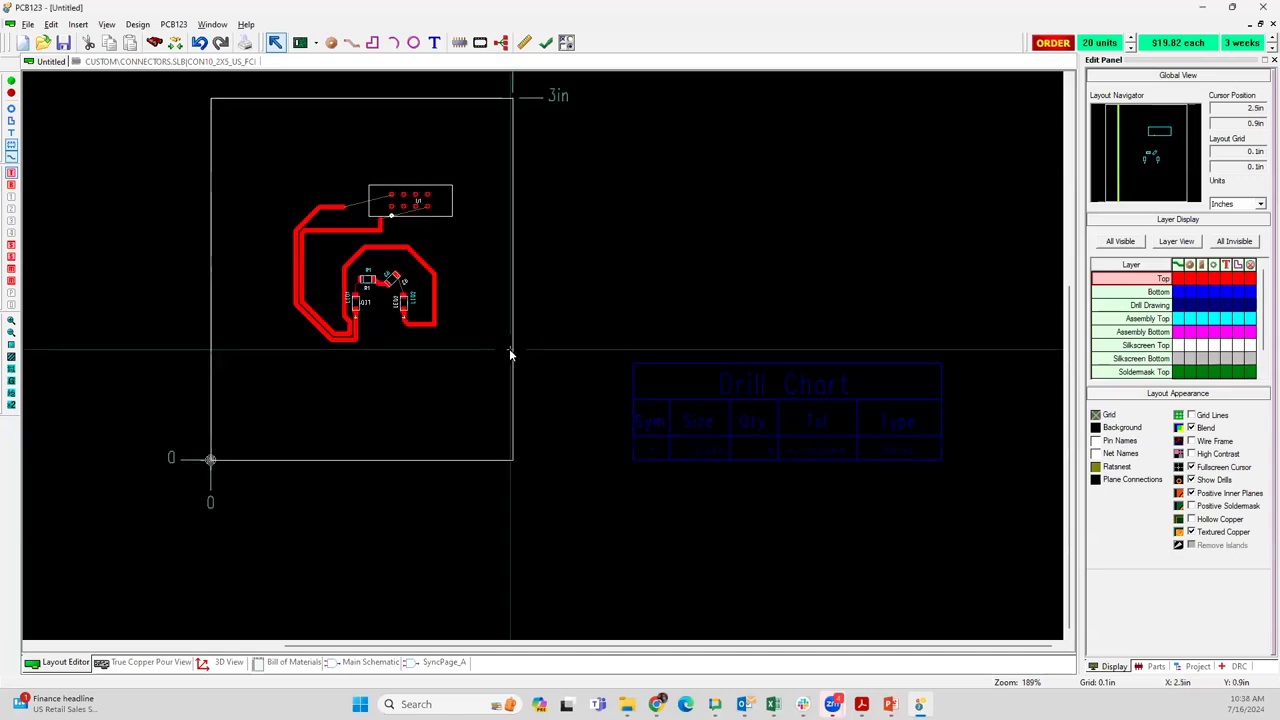
pyautogui.scroll(2, 771, 469)
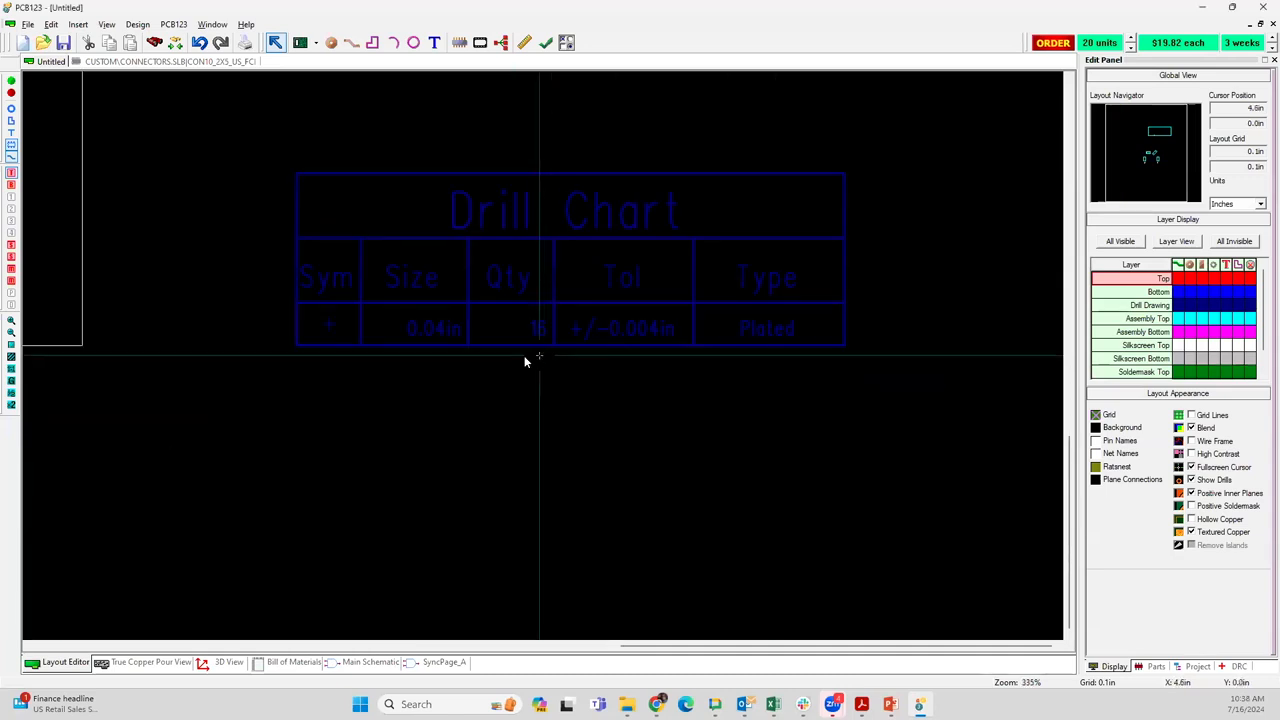
# Run a design rule check on the board layout, keeping both the unconnected net errors and the dangling trace warnings
pyautogui.scroll(-1, 206, 177)
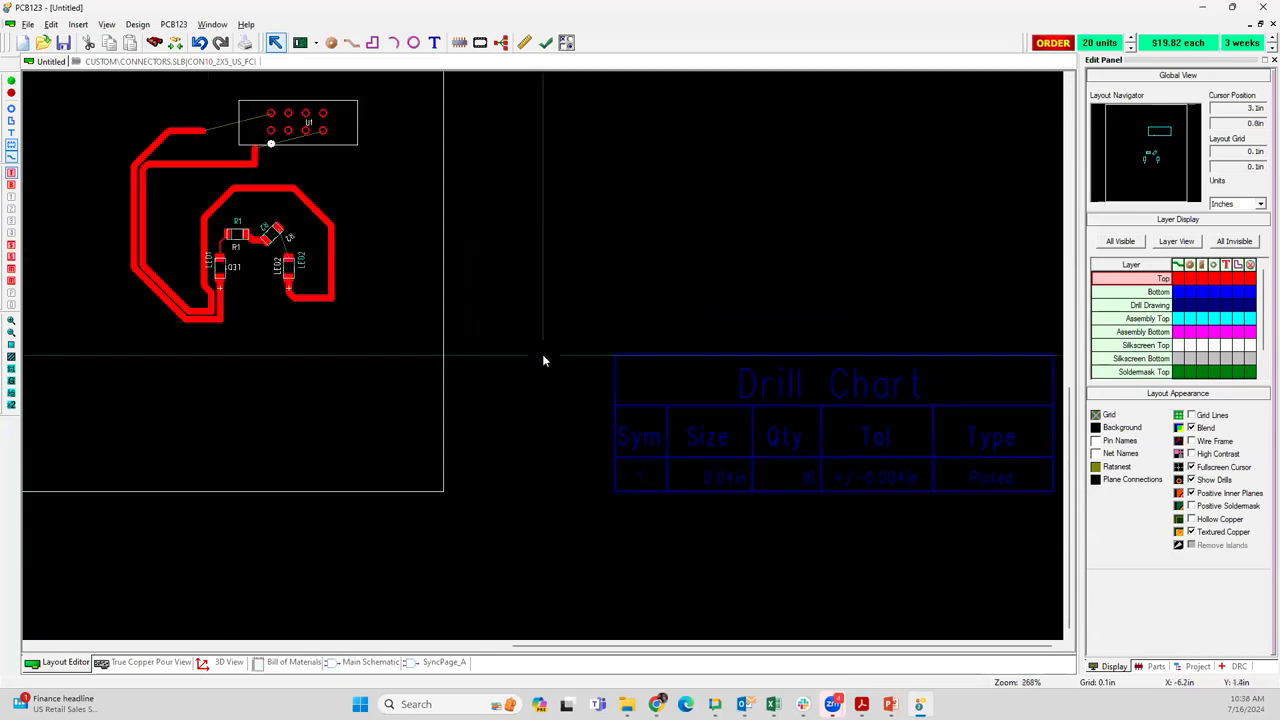
pyautogui.scroll(1, 377, 308)
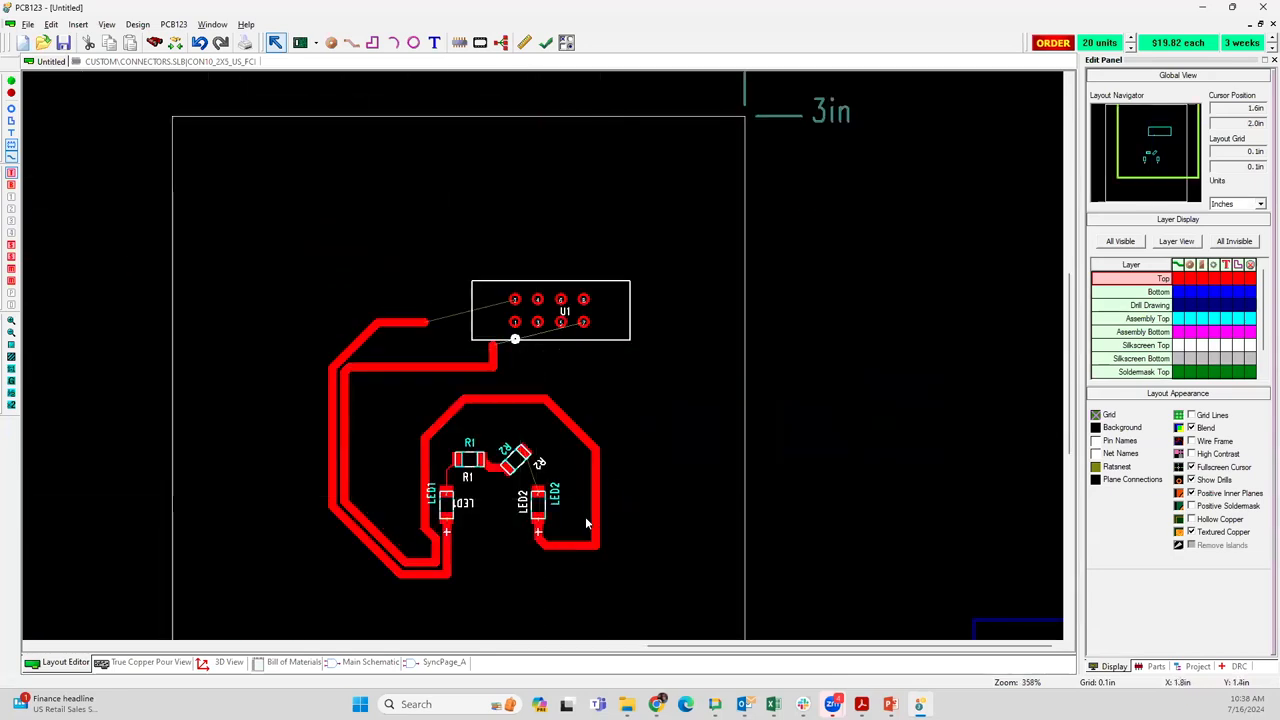
pyautogui.scroll(1, 585, 516)
pyautogui.scroll(1, 592, 296)
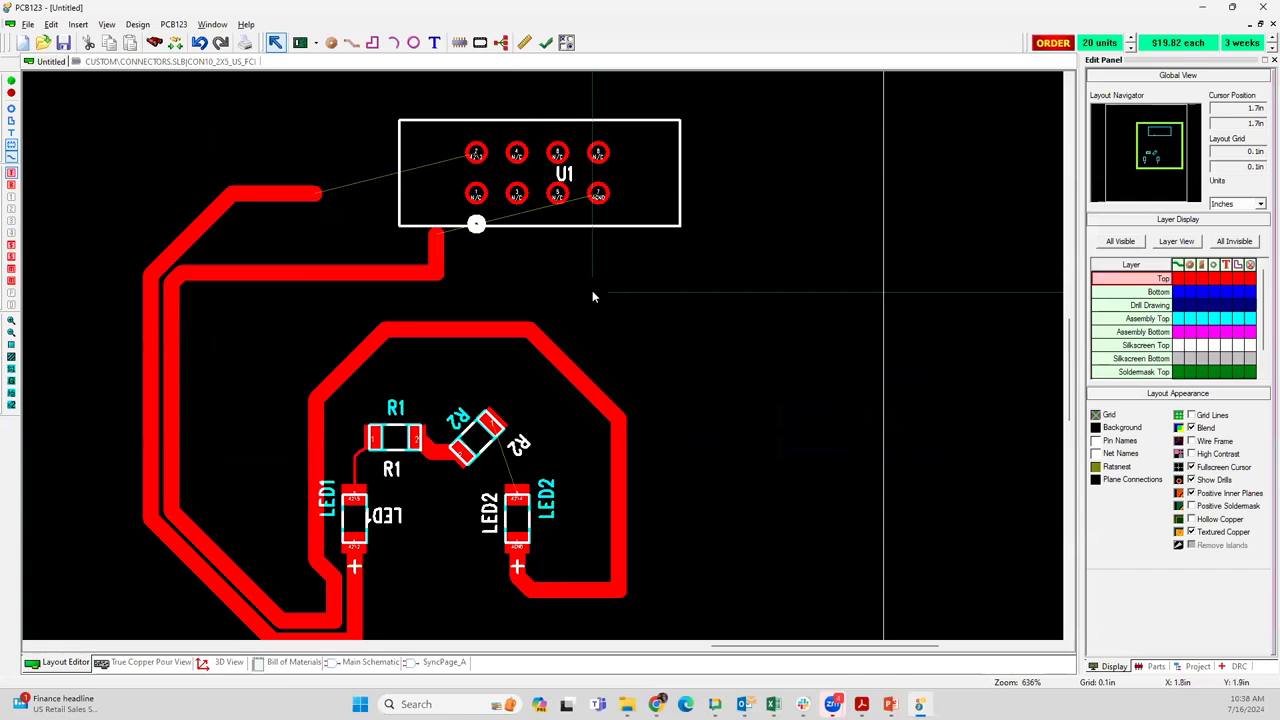
pyautogui.scroll(3, 592, 296)
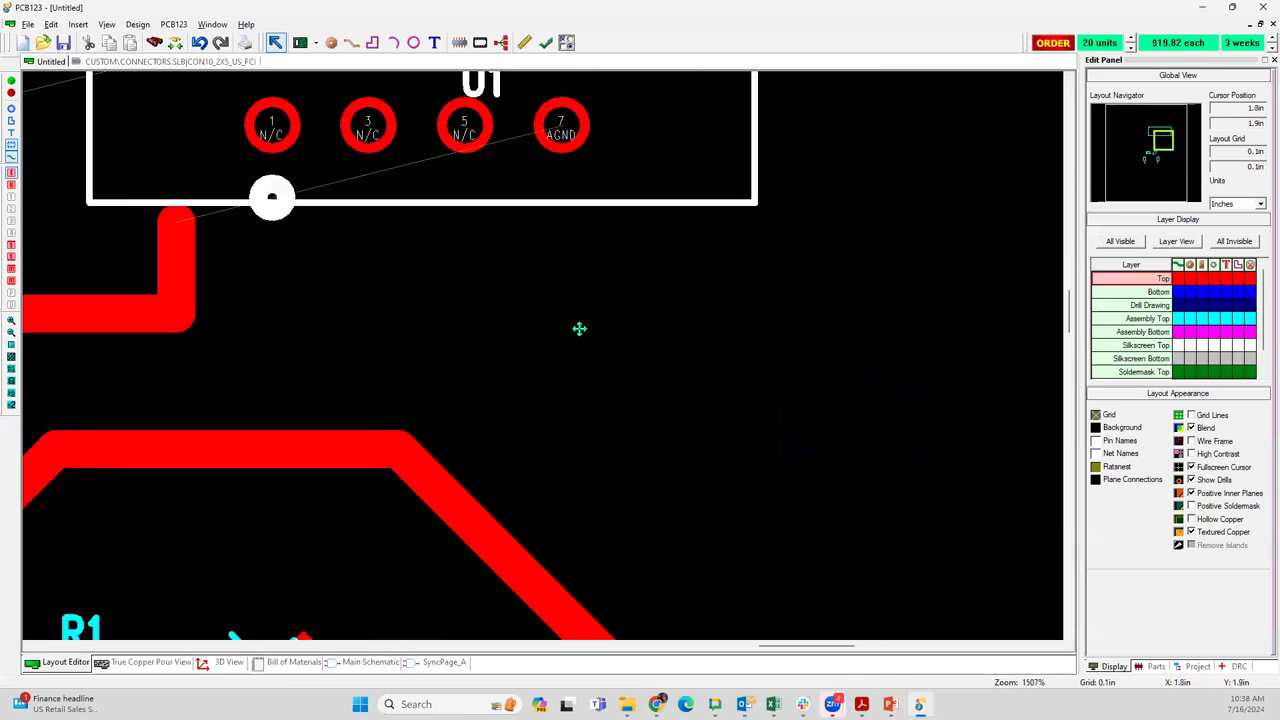
pyautogui.moveTo(579, 329); pyautogui.dragTo(631, 445, button='middle')
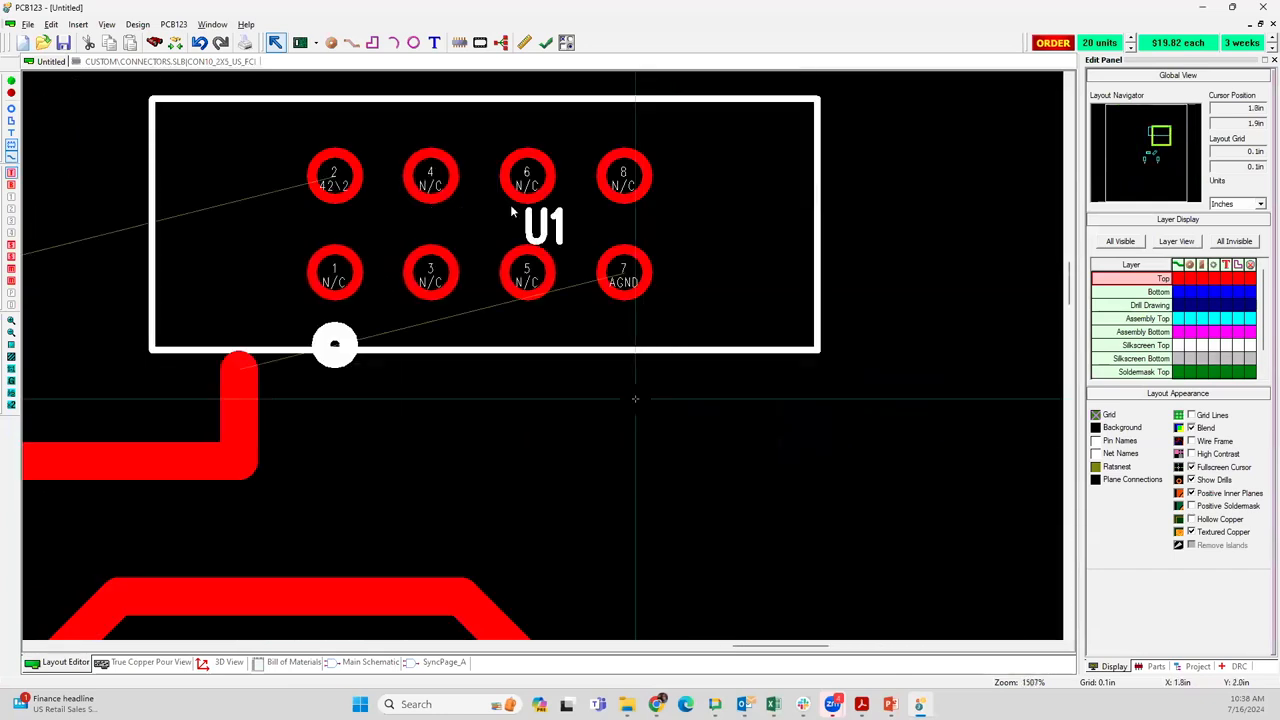
pyautogui.click(545, 42)
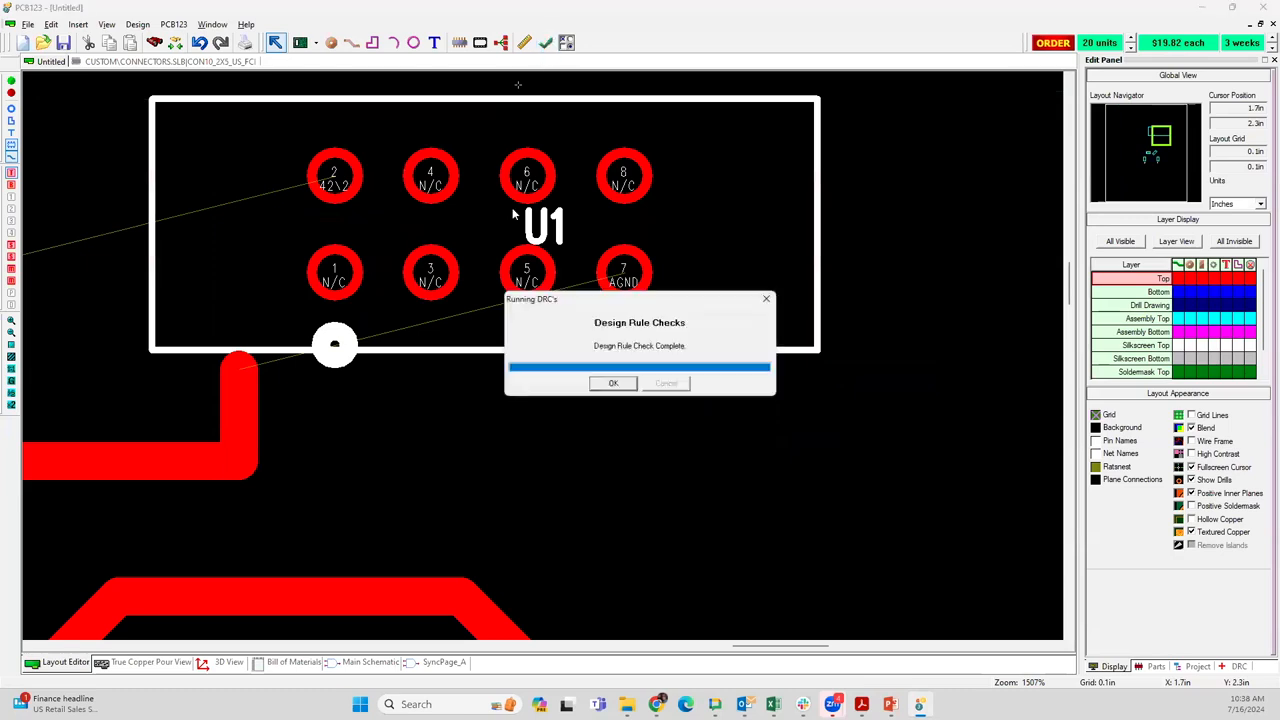
pyautogui.click(608, 385)
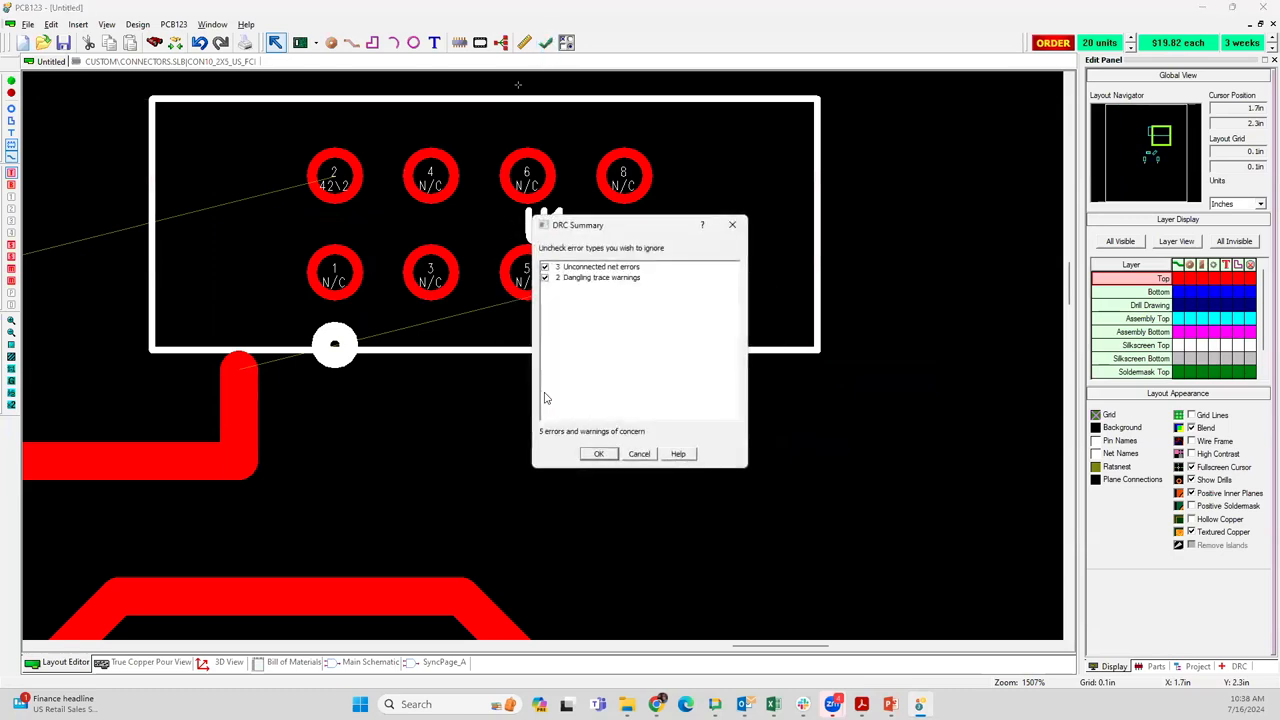
pyautogui.click(600, 455)
# Examine the DRC violation markers around U1, R2 and the open trace ends, along with the board outline and drill chart
pyautogui.scroll(-1, 485, 440)
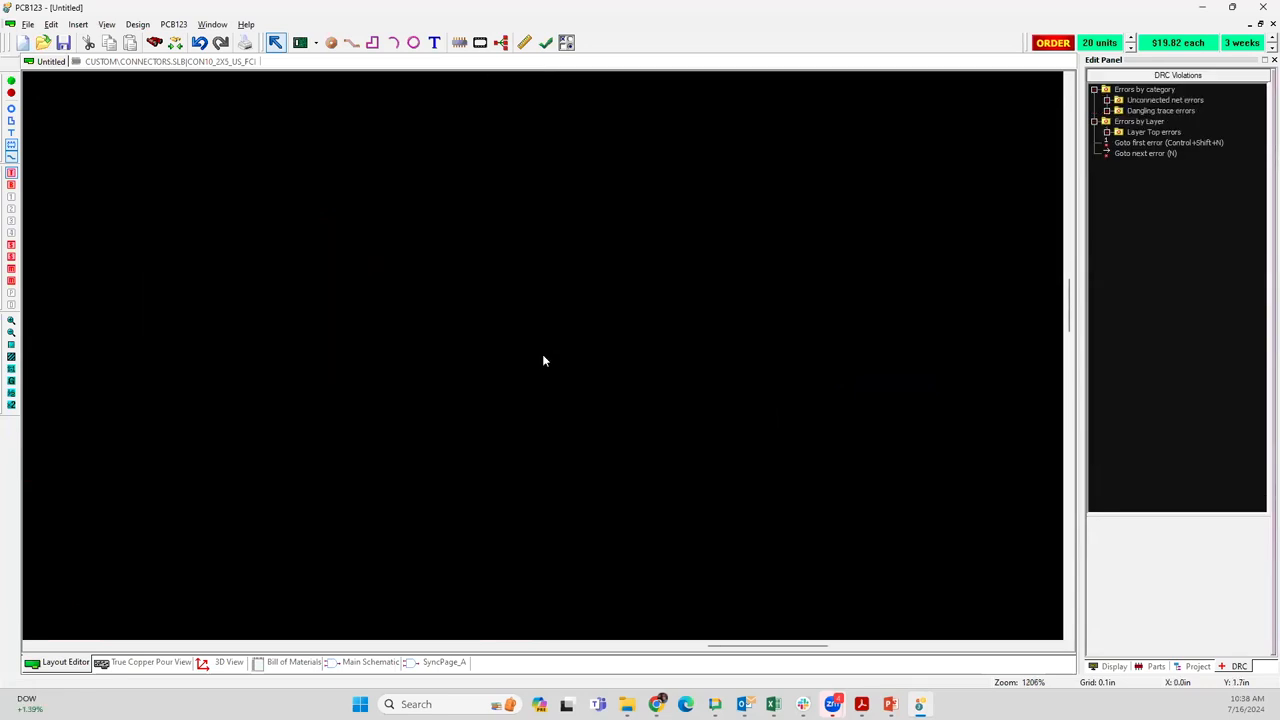
pyautogui.scroll(-2, 485, 270)
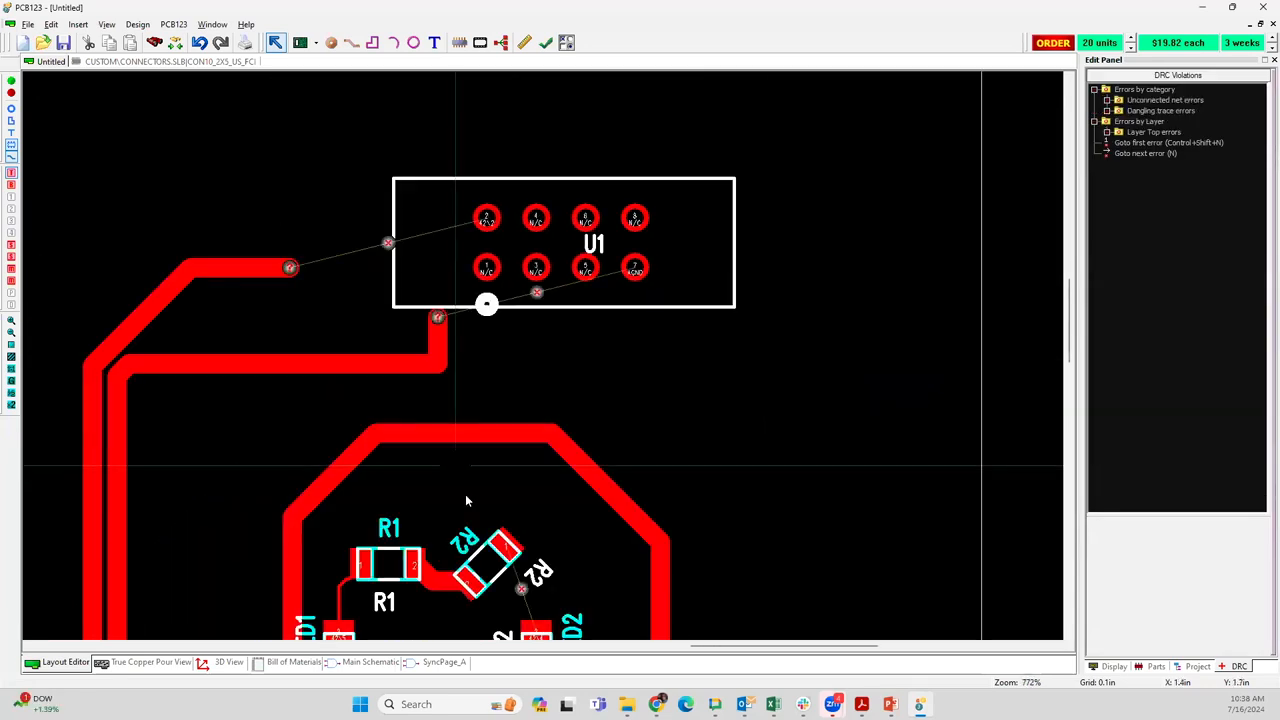
pyautogui.moveTo(481, 421); pyautogui.dragTo(478, 317, button='middle')
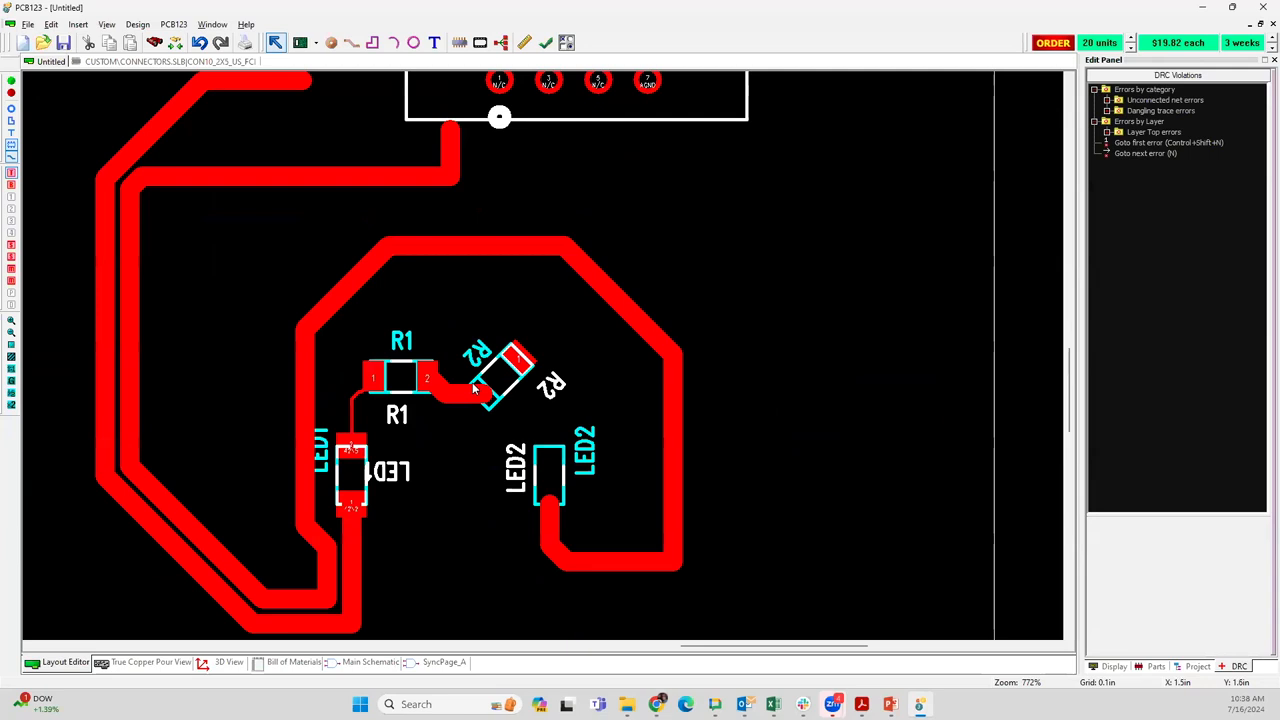
pyautogui.scroll(-2, 667, 302)
pyautogui.scroll(-3, 545, 355)
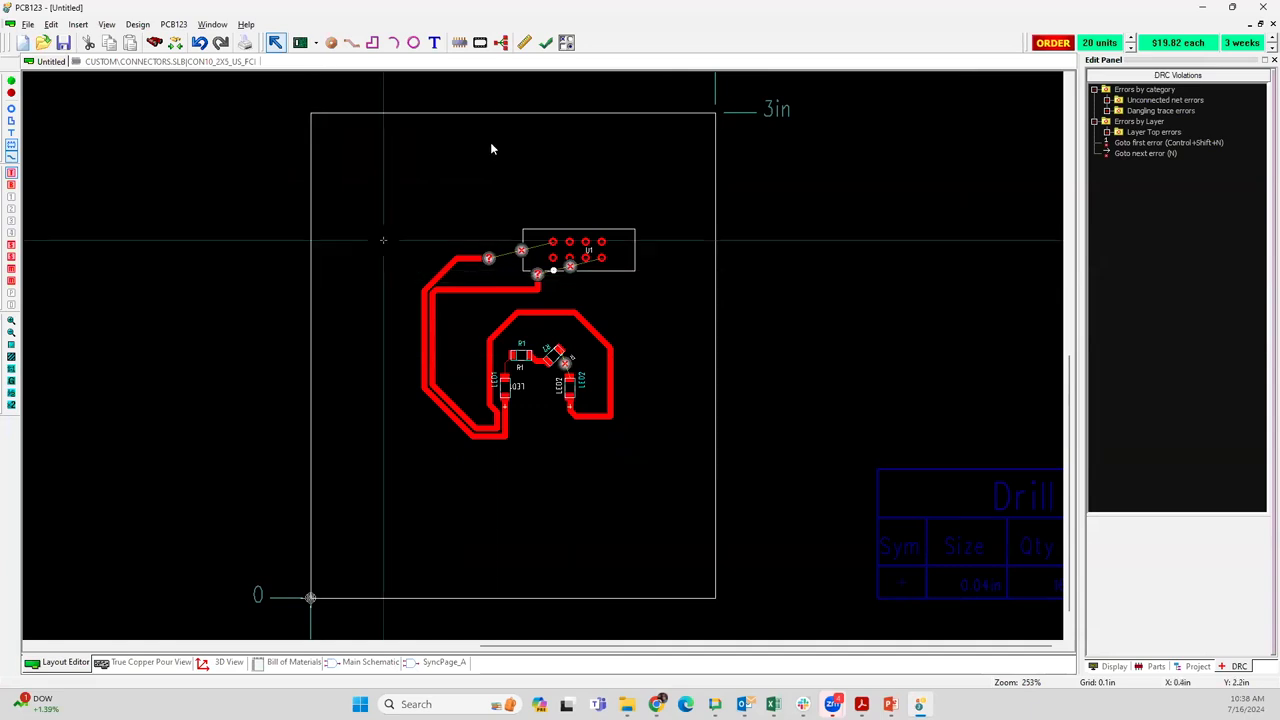
pyautogui.moveTo(634, 163); pyautogui.dragTo(420, 168, button='middle')
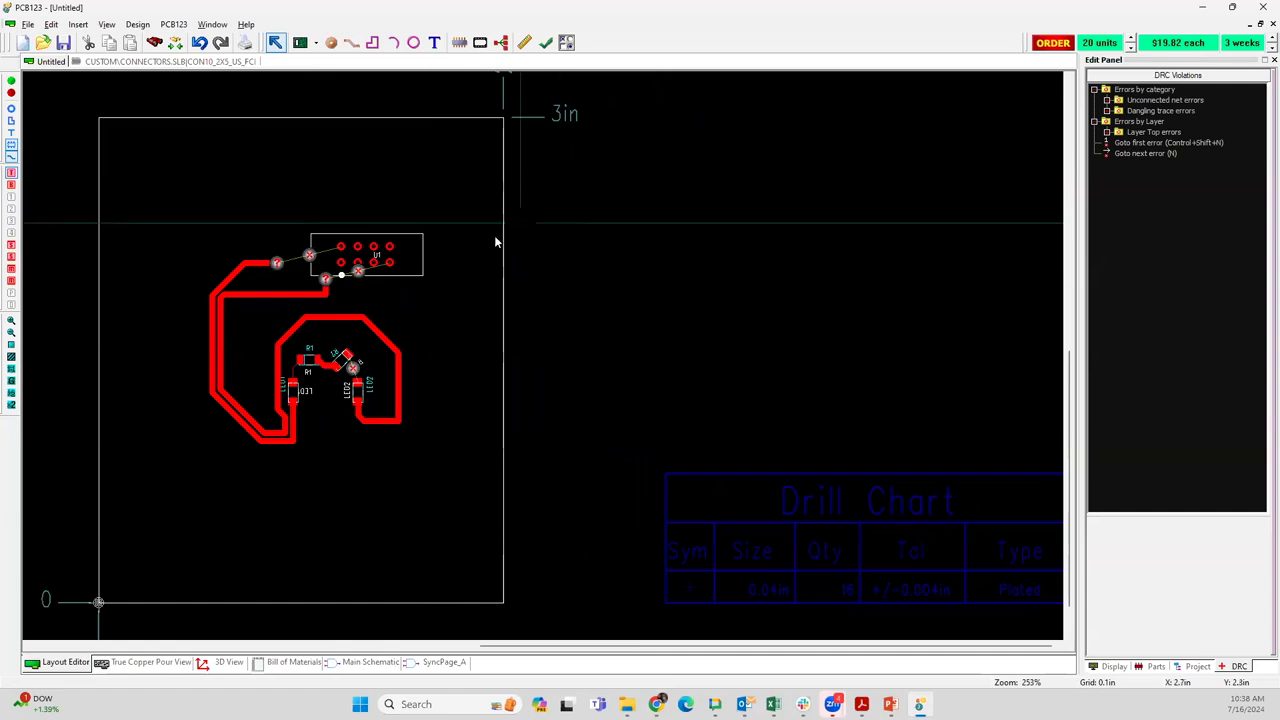
pyautogui.moveTo(564, 217); pyautogui.dragTo(494, 189, button='middle')
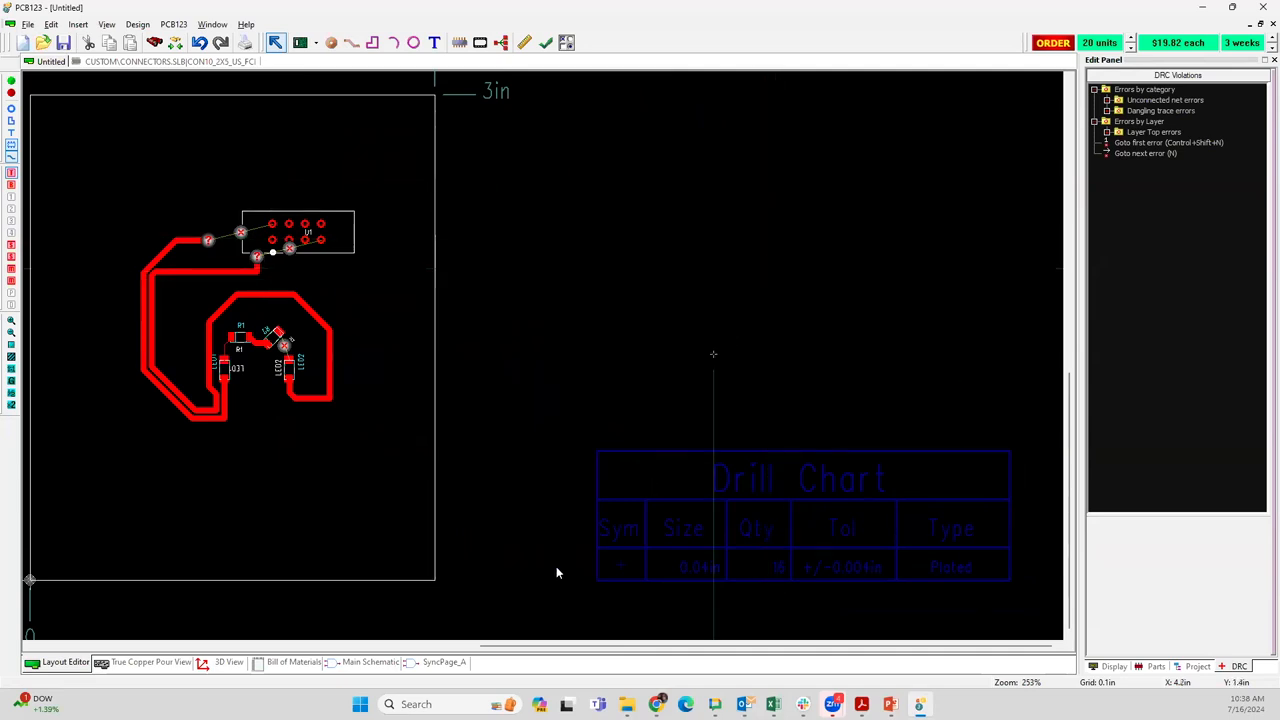
# Switch to the main schematic and look over the two LED branches and U1's connections
pyautogui.click(381, 665)
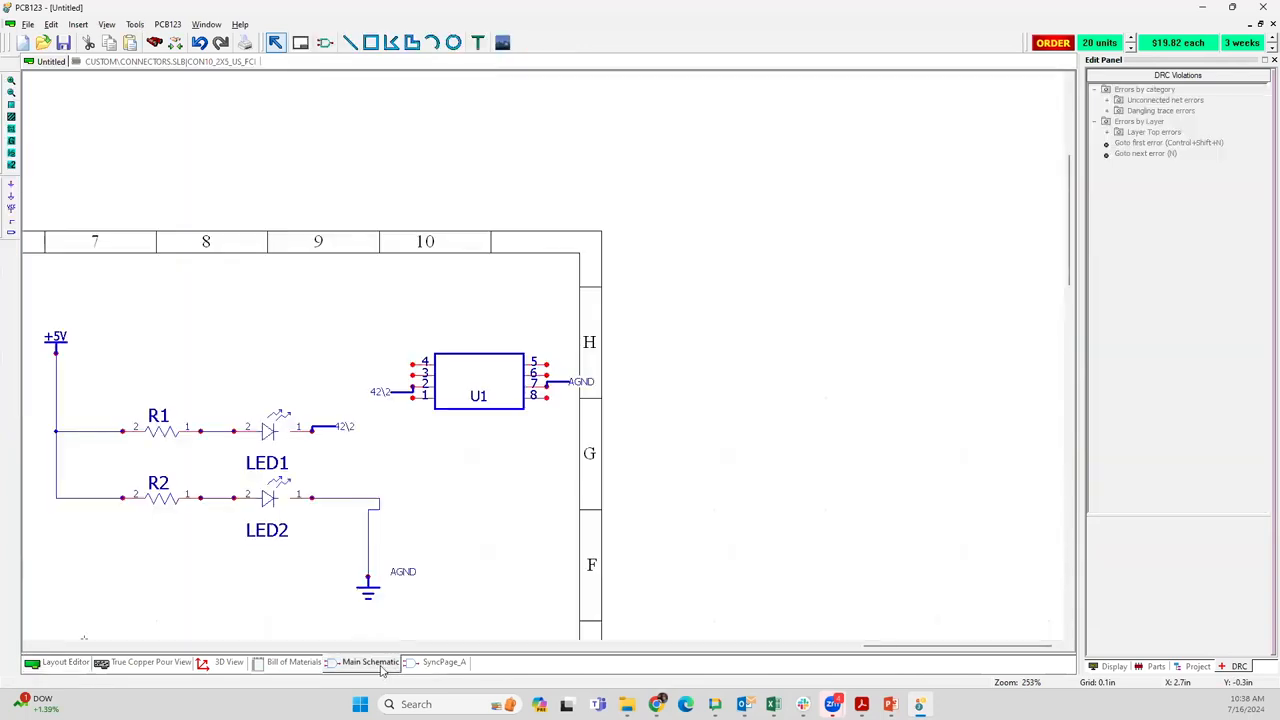
pyautogui.moveTo(415, 397); pyautogui.dragTo(815, 228, button='middle')
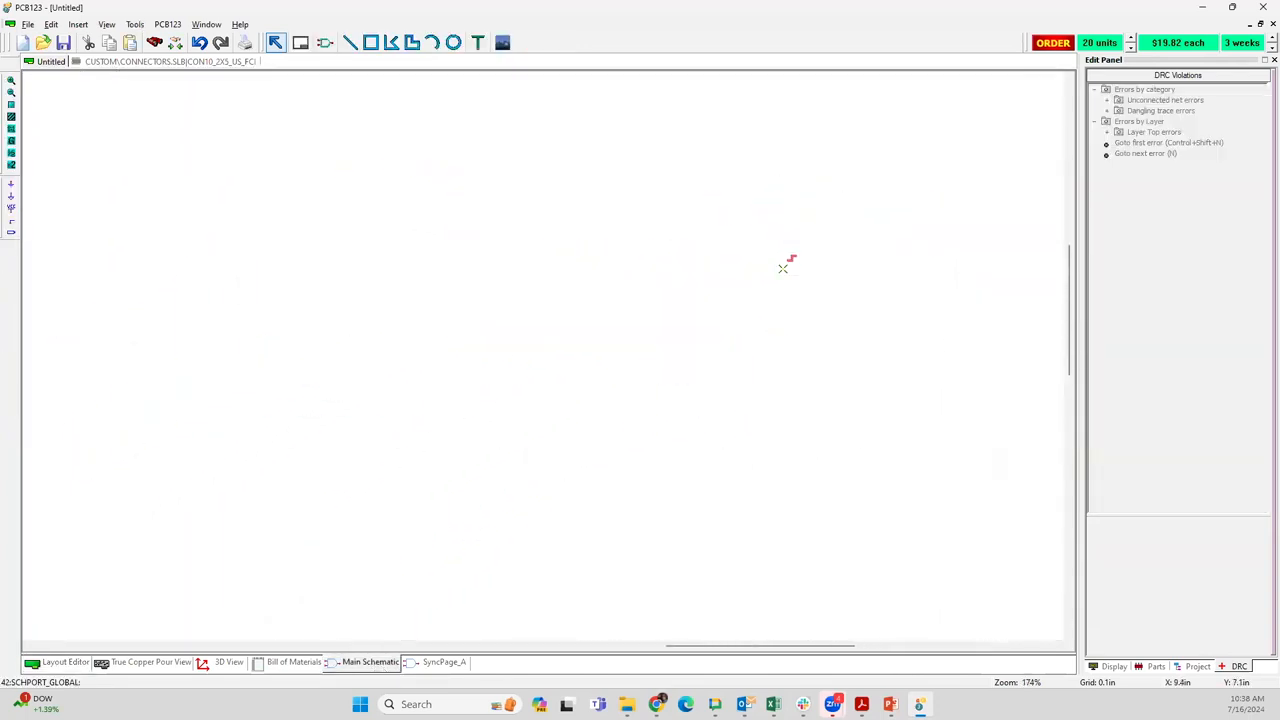
pyautogui.scroll(-1, 508, 400)
pyautogui.scroll(-2, 540, 365)
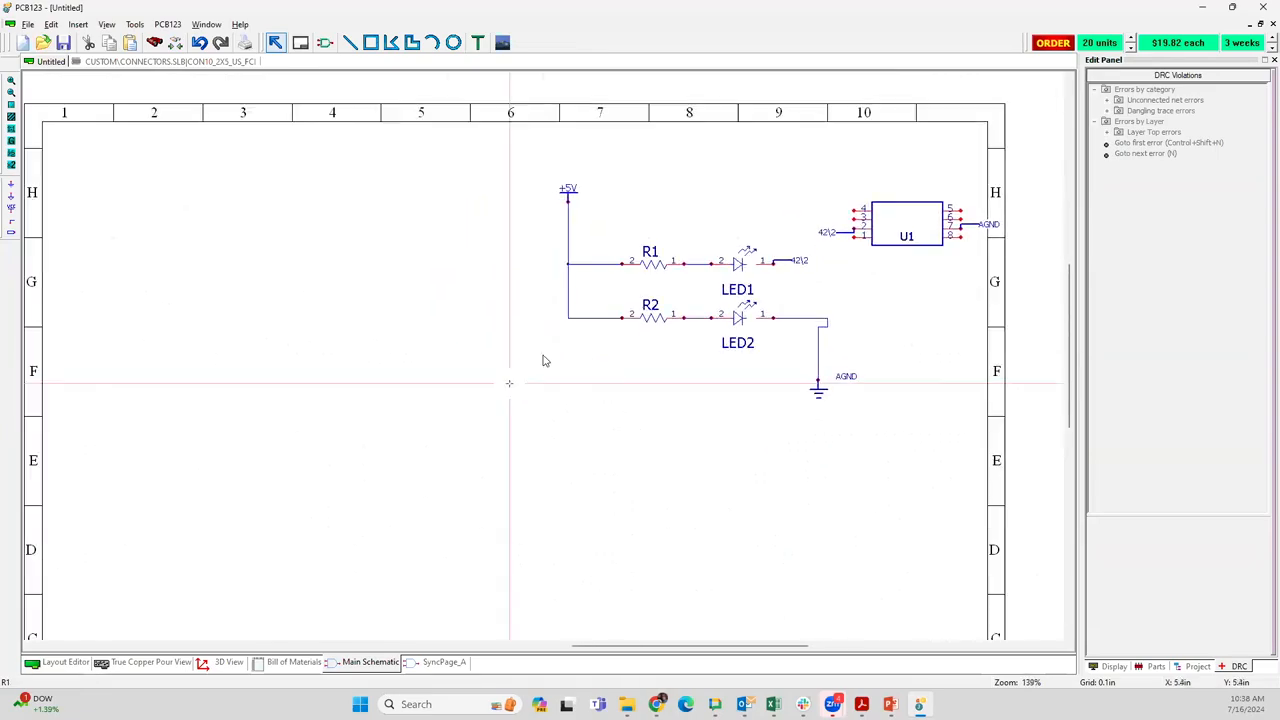
pyautogui.moveTo(540, 338)
pyautogui.mouseDown(button='middle')
pyautogui.moveTo(533, 348)
pyautogui.moveTo(533, 335)
pyautogui.mouseUp(button='middle')
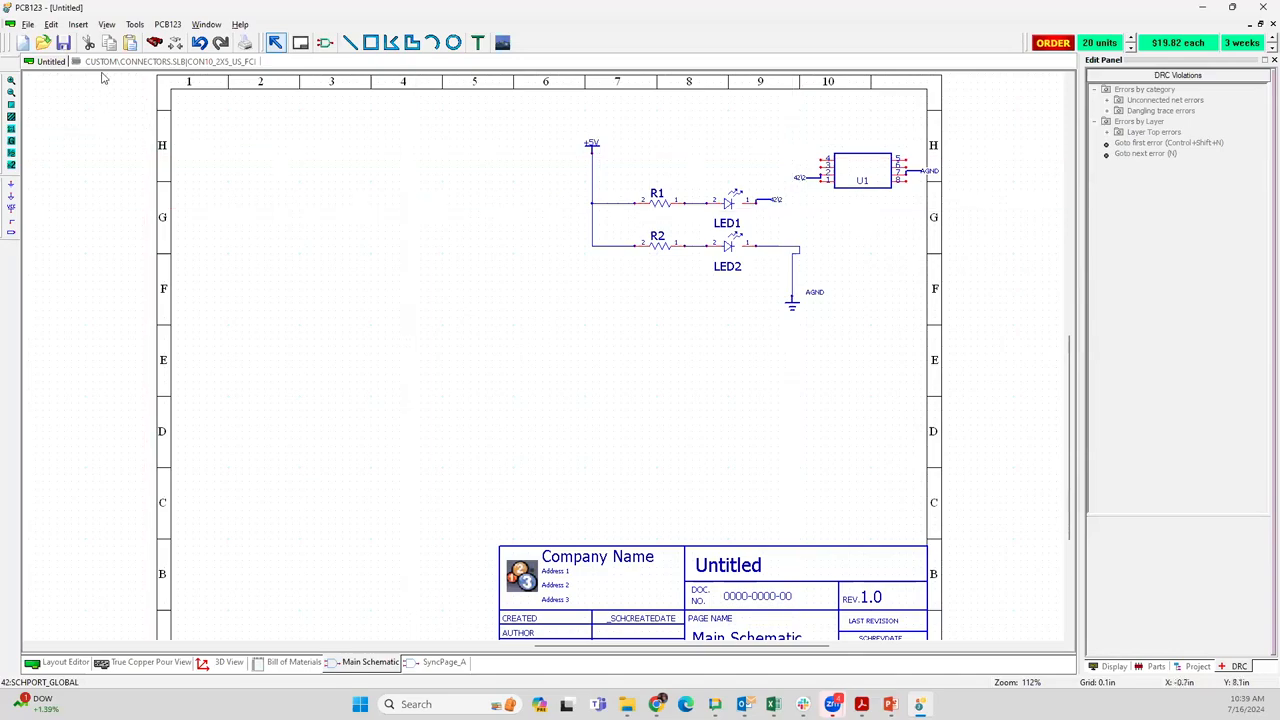
pyautogui.click(35, 25)
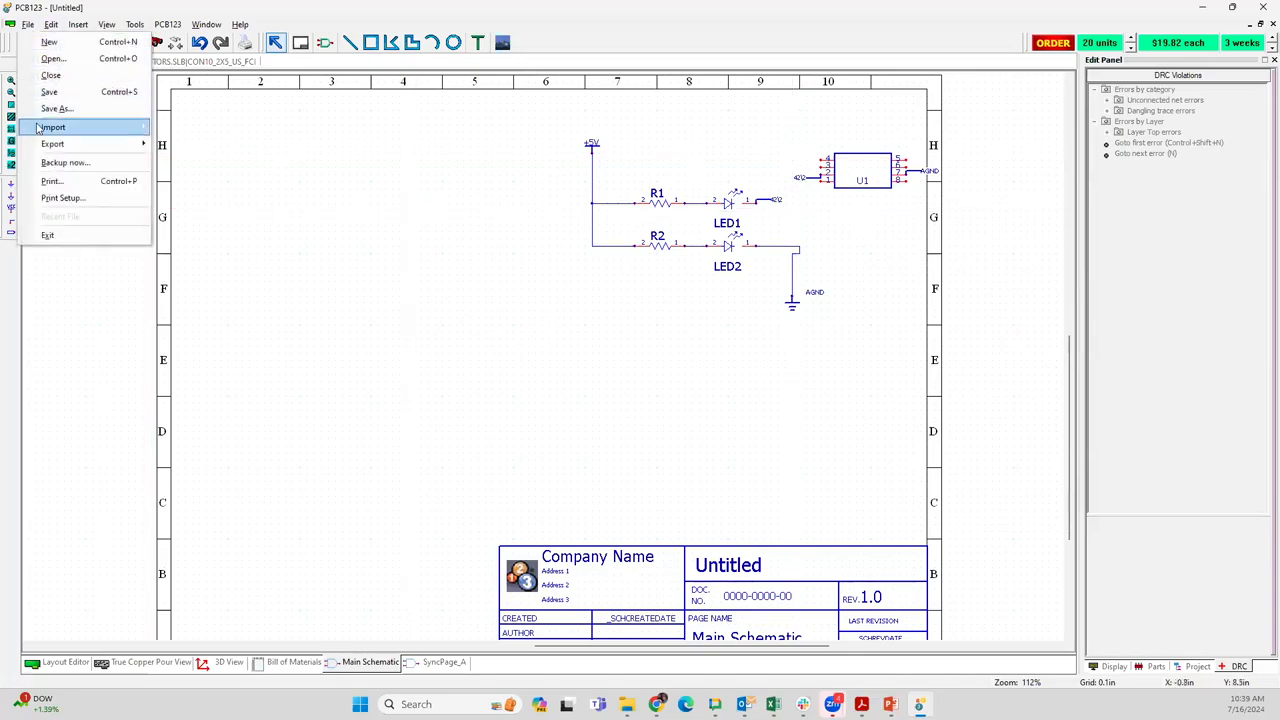
pyautogui.moveTo(137, 128)
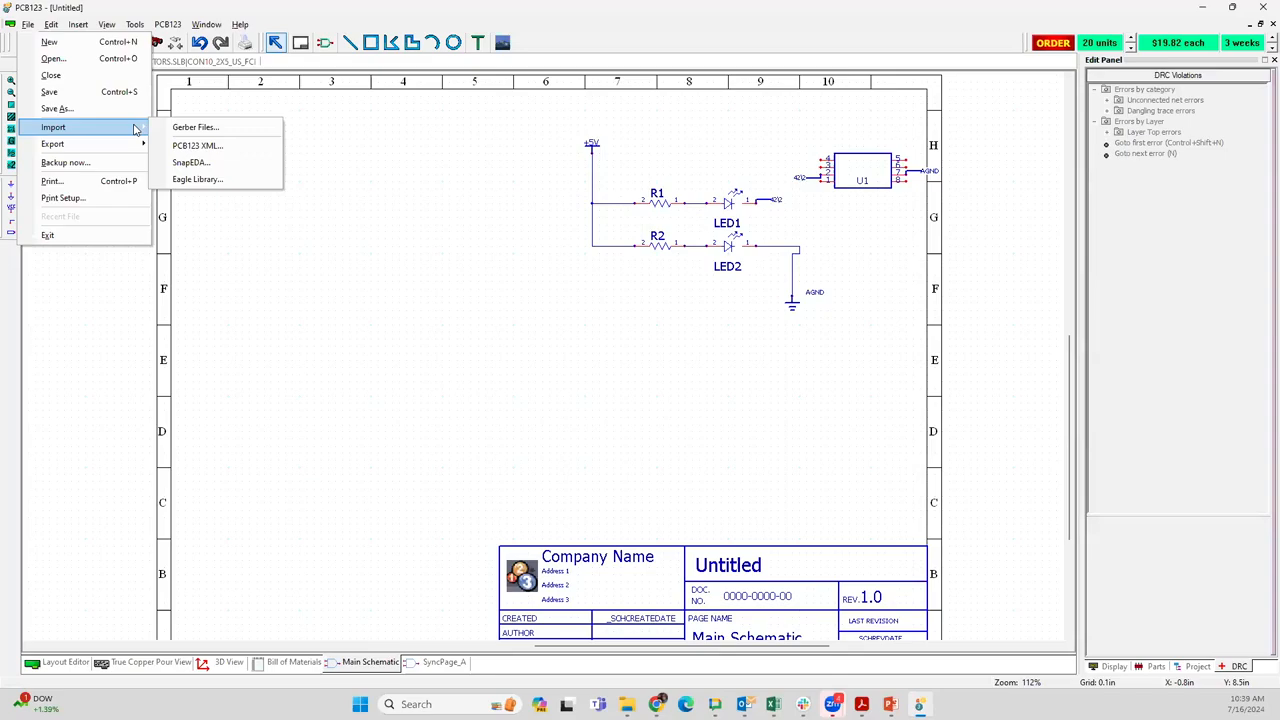
pyautogui.moveTo(168, 25)
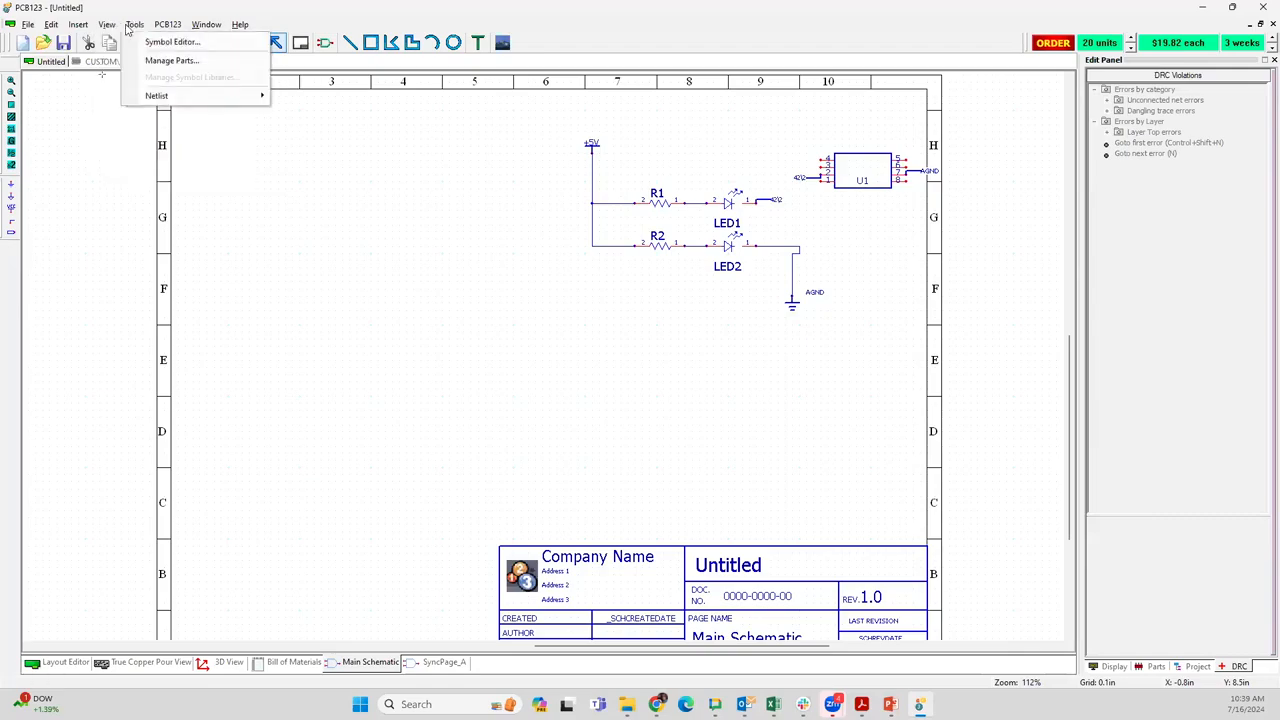
pyautogui.moveTo(162, 95)
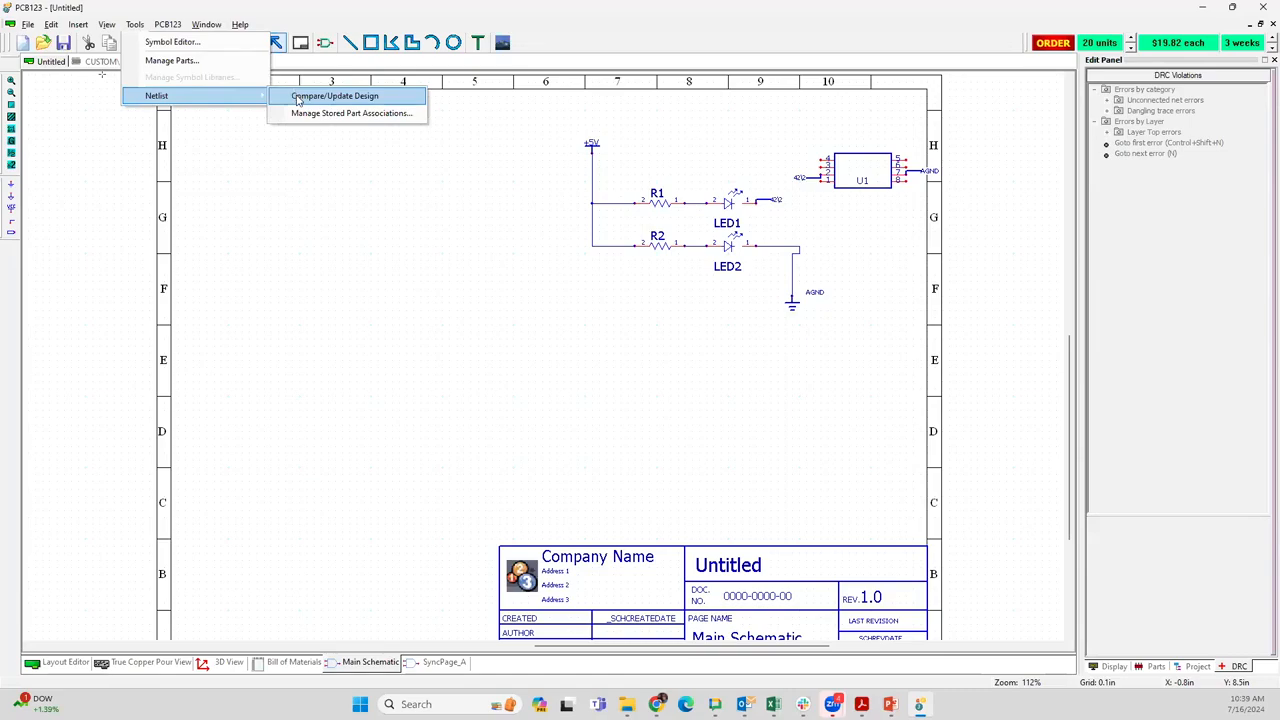
pyautogui.click(264, 150)
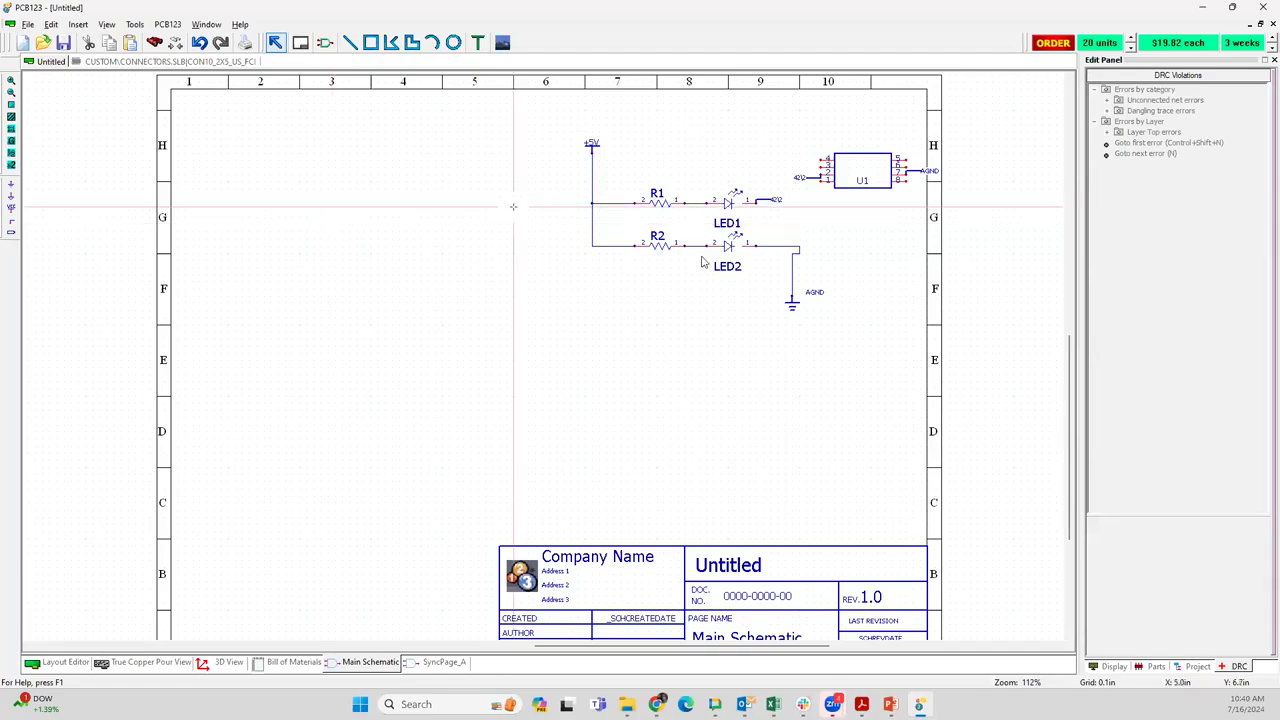
# Examine the 42\2 net labels at LED1 and U1 pin 2, and the AGND label at U1 pin 7
pyautogui.scroll(5, 543, 357)
pyautogui.moveTo(407, 460); pyautogui.dragTo(735, 142, button='middle')
pyautogui.moveTo(308, 356); pyautogui.dragTo(360, 285, button='middle')
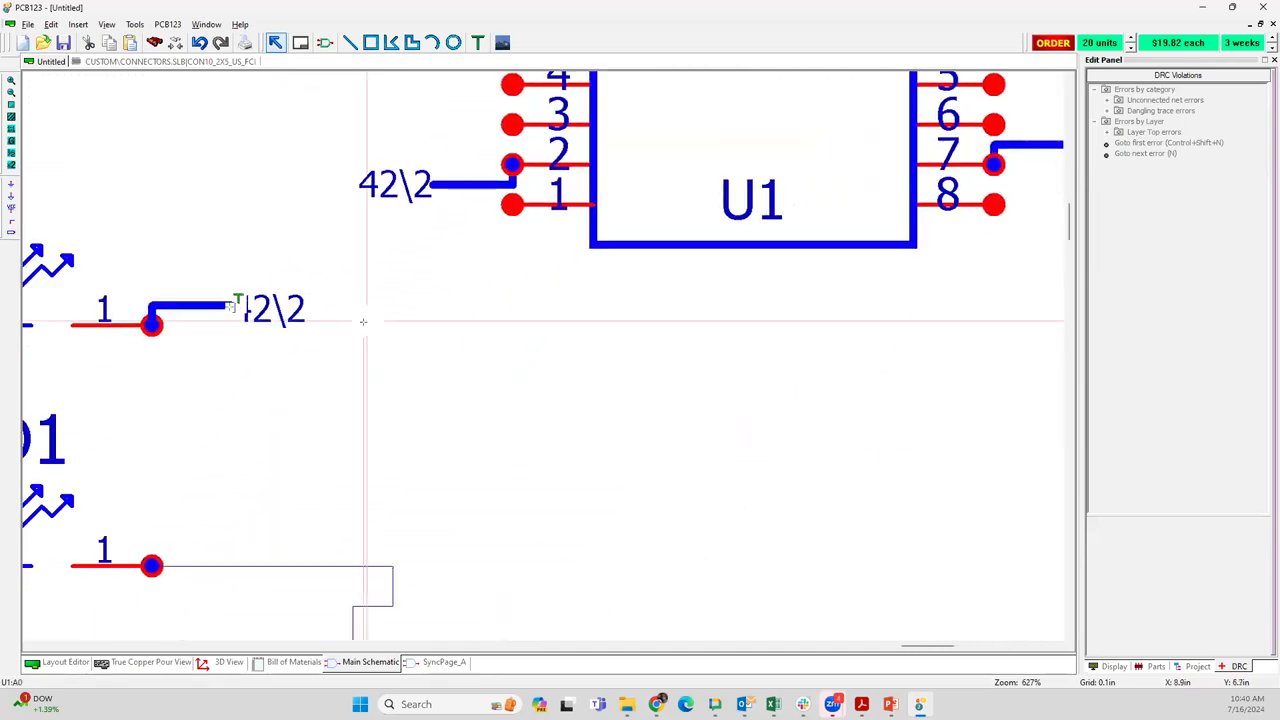
pyautogui.moveTo(168, 346); pyautogui.dragTo(531, 404, button='middle')
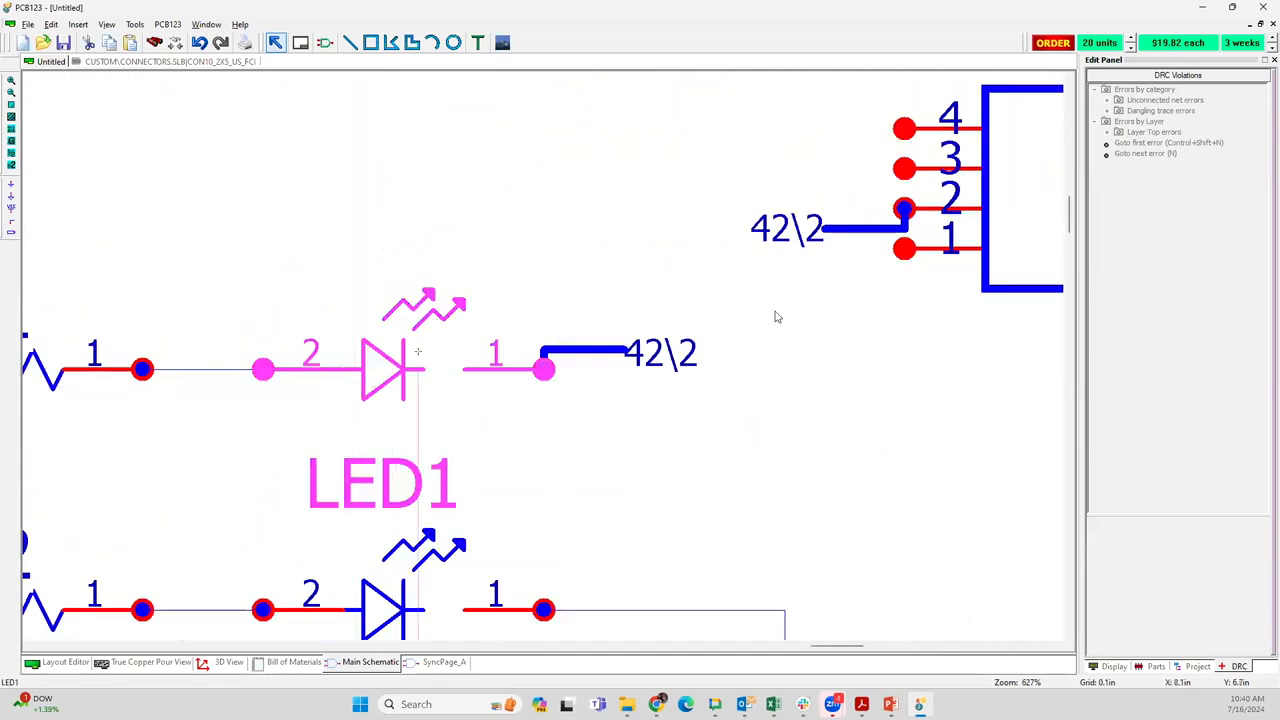
pyautogui.moveTo(777, 318); pyautogui.dragTo(403, 376, button='middle')
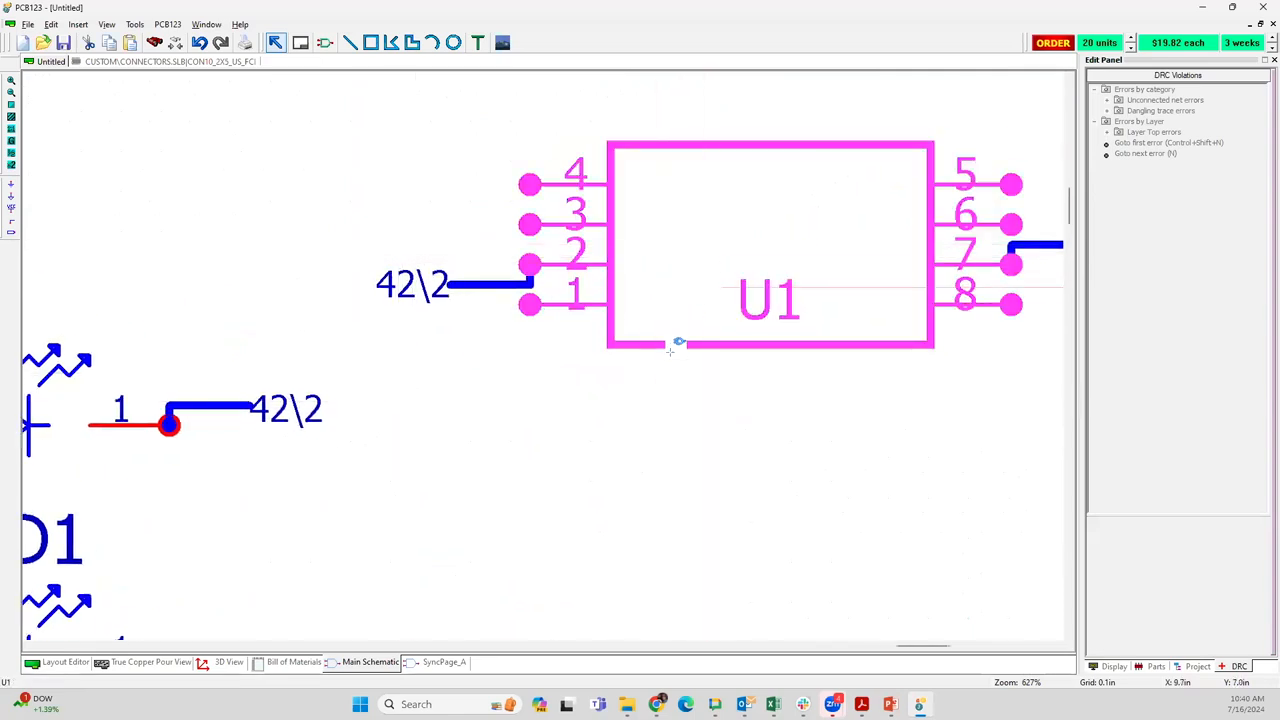
pyautogui.scroll(-2, 680, 350)
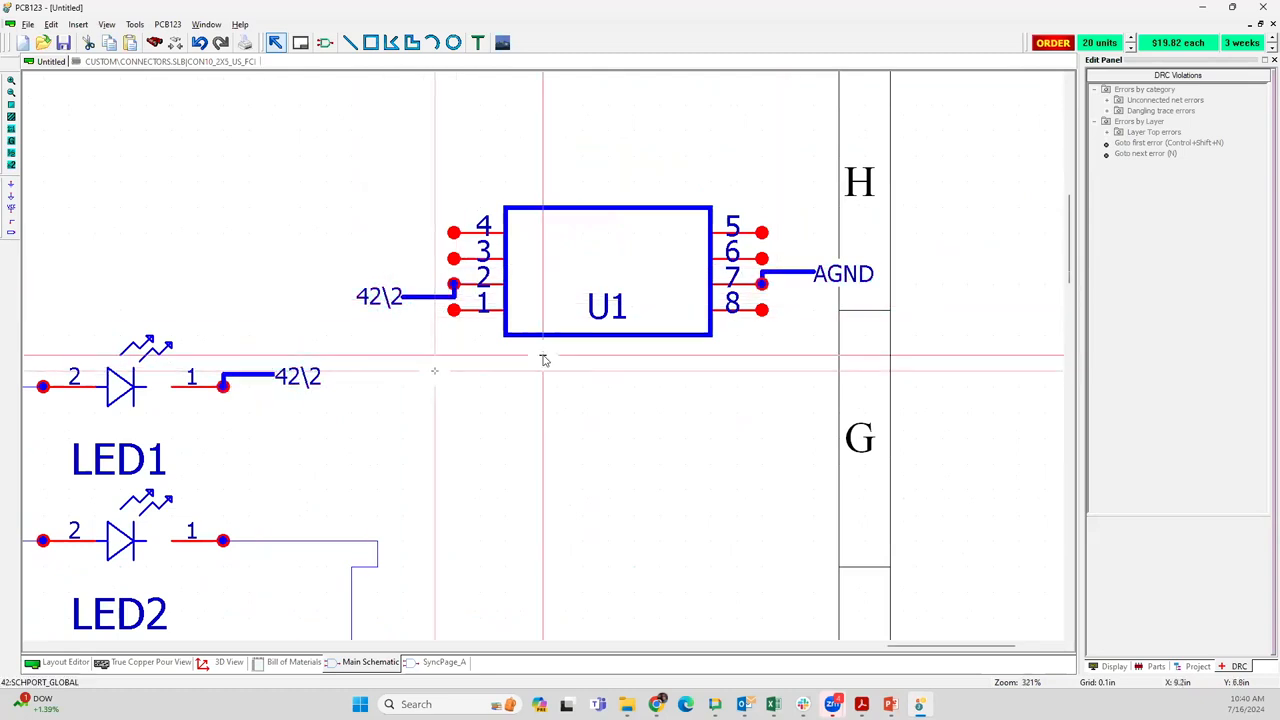
pyautogui.scroll(-2, 407, 427)
pyautogui.moveTo(407, 427); pyautogui.dragTo(500, 309, button='middle')
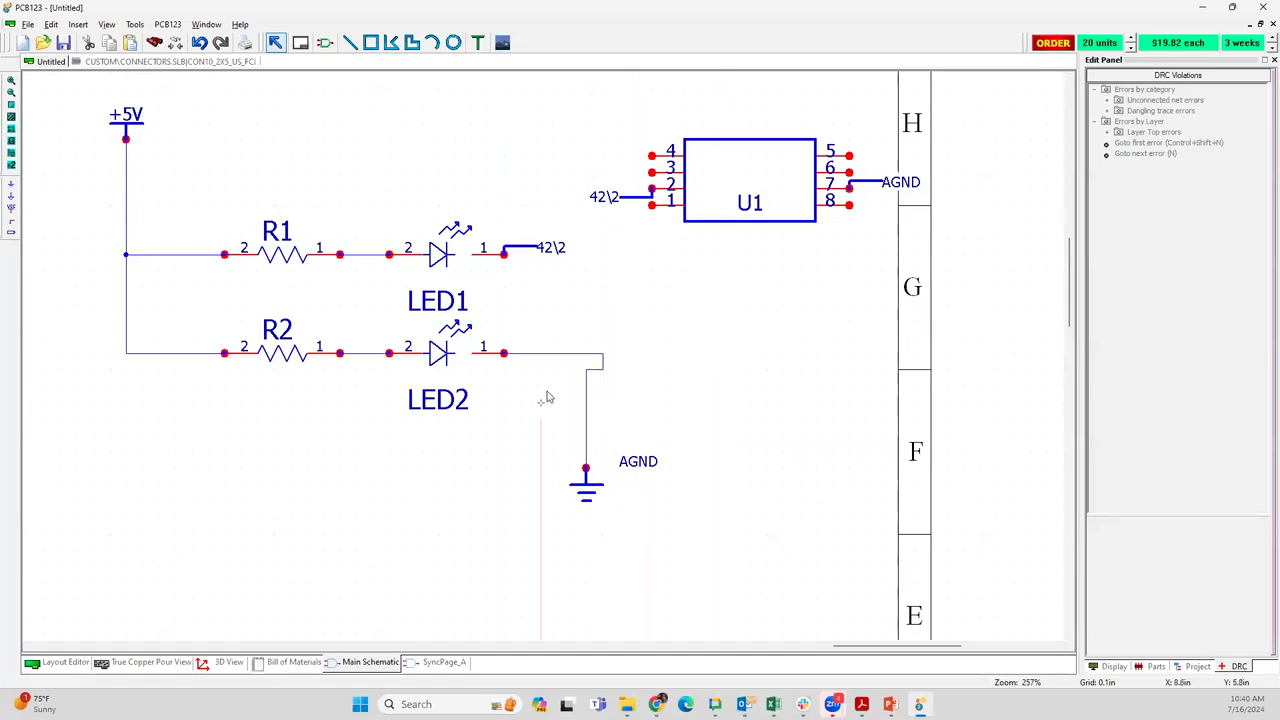
# Straighten the kinked wire running from LED2 pin 1 to the AGND ground symbol
pyautogui.moveTo(557, 357); pyautogui.dragTo(714, 345, button='middle')
pyautogui.scroll(-1, 686, 344)
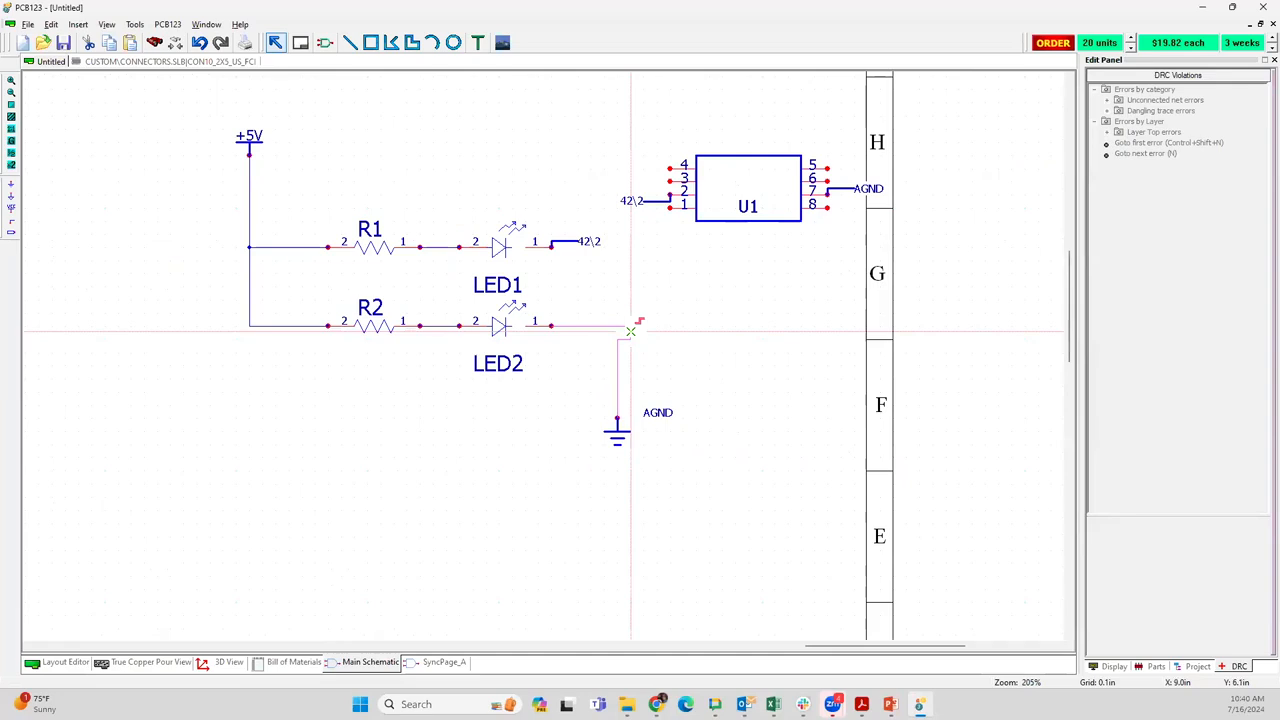
pyautogui.moveTo(631, 331); pyautogui.dragTo(623, 329)
pyautogui.scroll(-2, 566, 357)
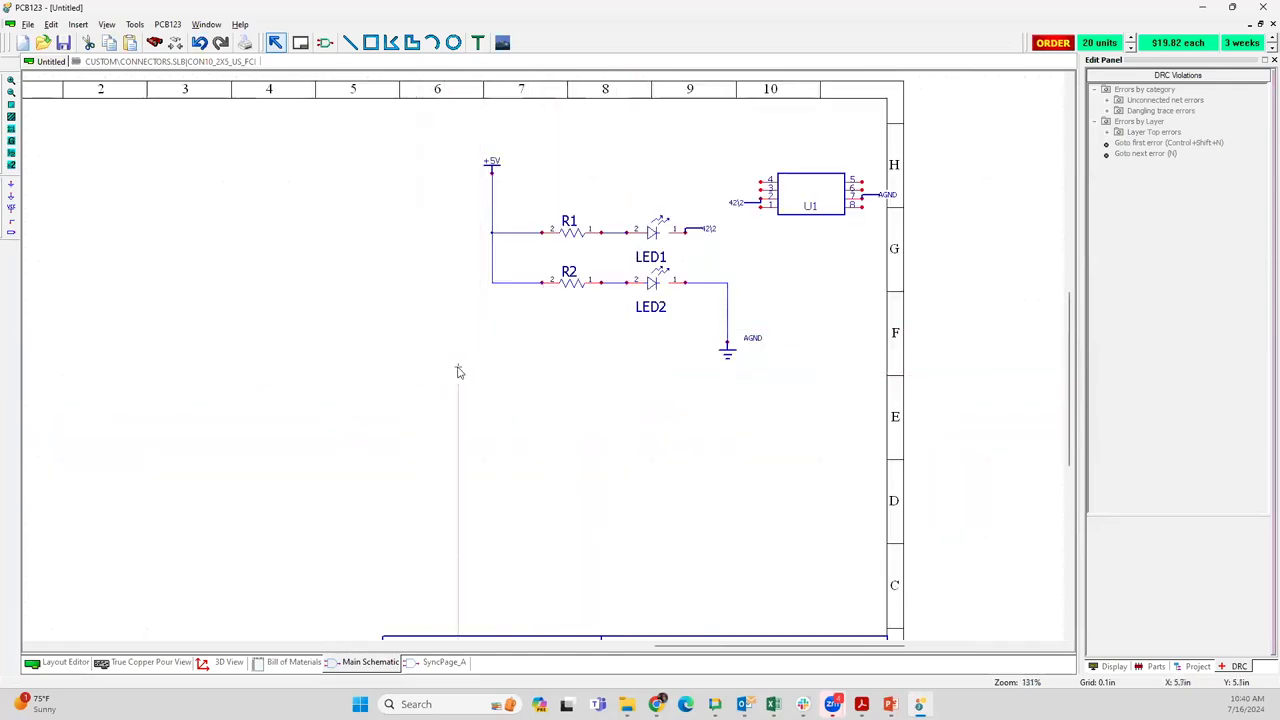
# Move U1 together with its 42\2 and AGND net labels slightly up and away from the sheet's border
pyautogui.moveTo(457, 371); pyautogui.dragTo(305, 407, button='middle')
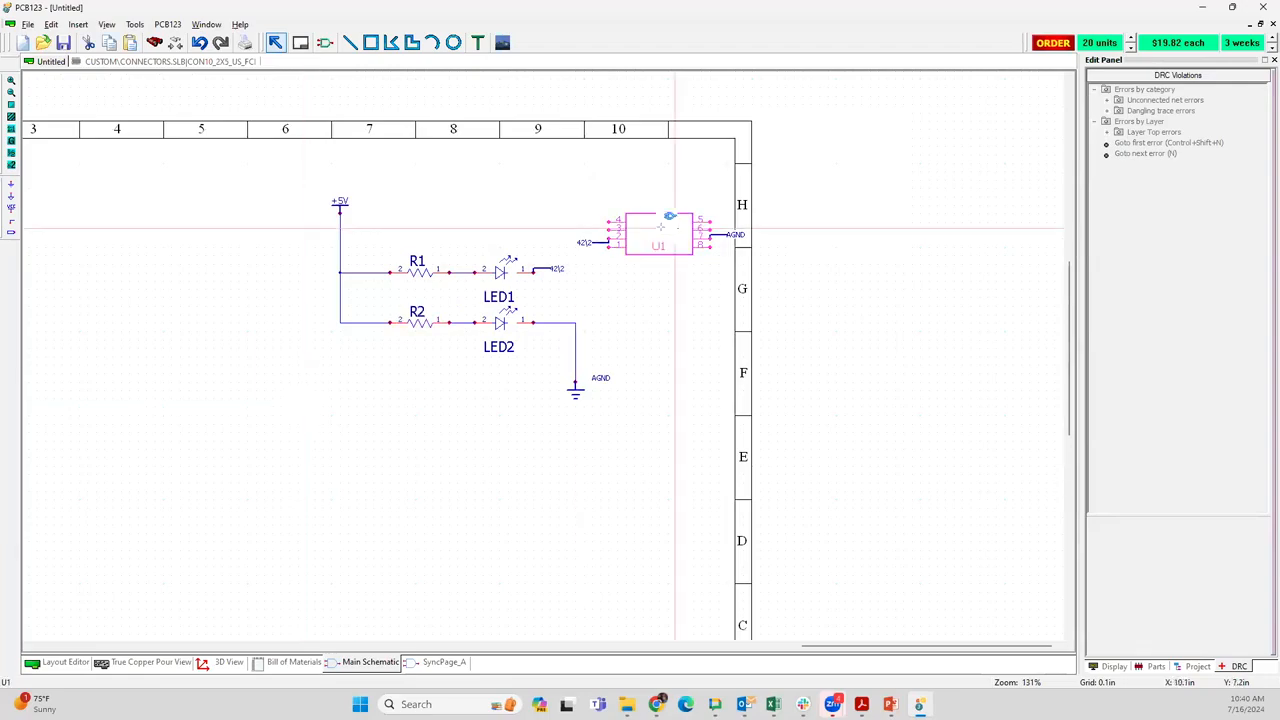
pyautogui.moveTo(616, 250)
pyautogui.mouseDown()
pyautogui.moveTo(688, 229)
pyautogui.moveTo(671, 196)
pyautogui.mouseUp()
pyautogui.click(558, 217)
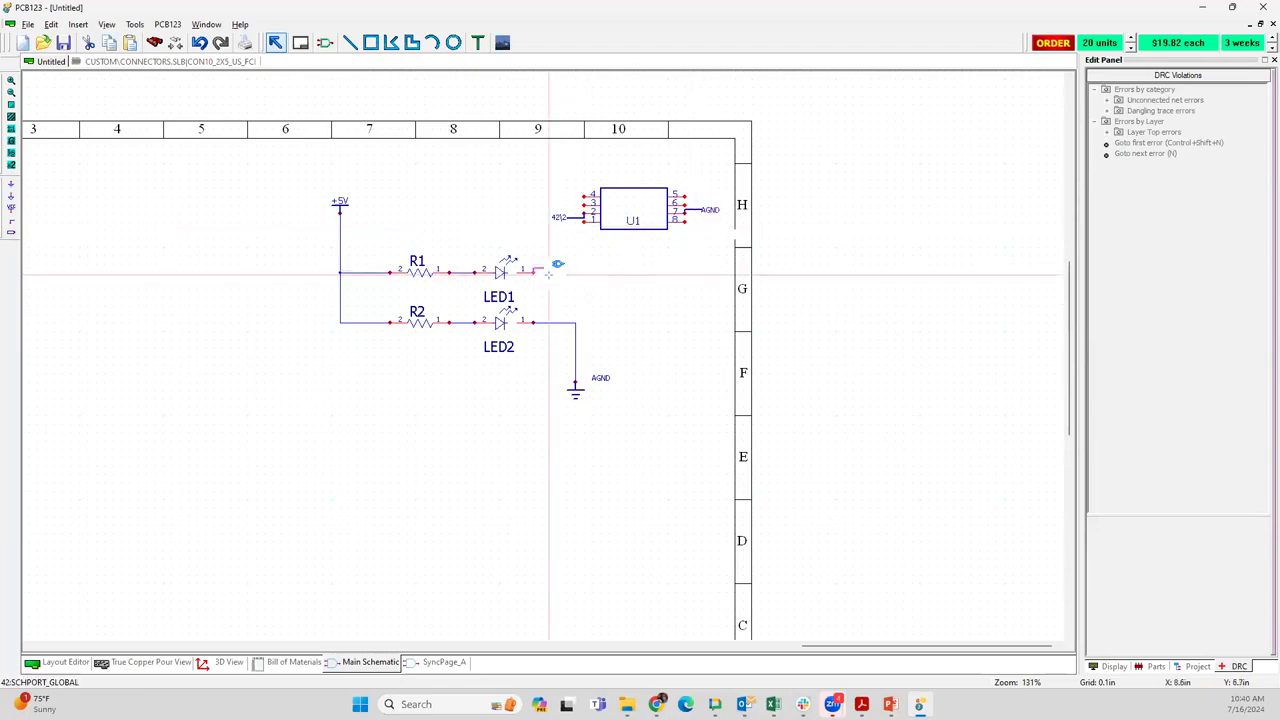
# Check LED1's 42\2 net label, the +5V power port and the wire feeding R2 on the schematic
pyautogui.click(549, 270)
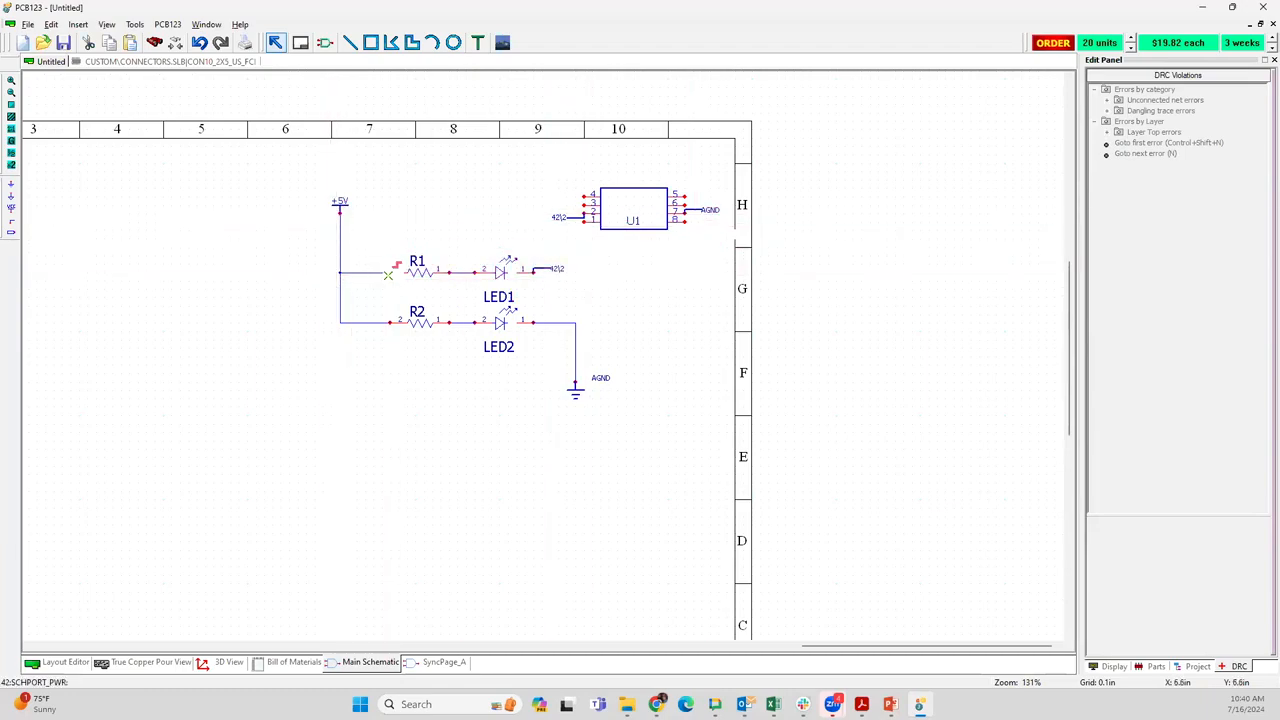
pyautogui.click(336, 205)
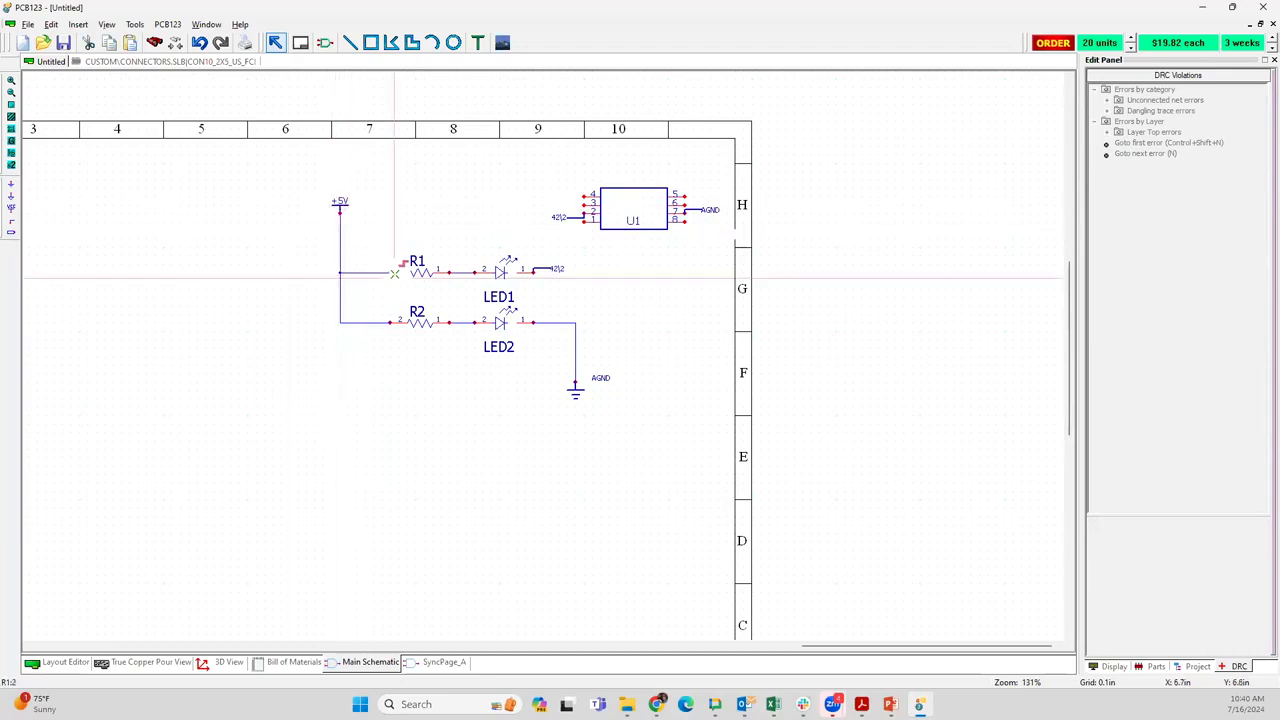
pyautogui.click(389, 323)
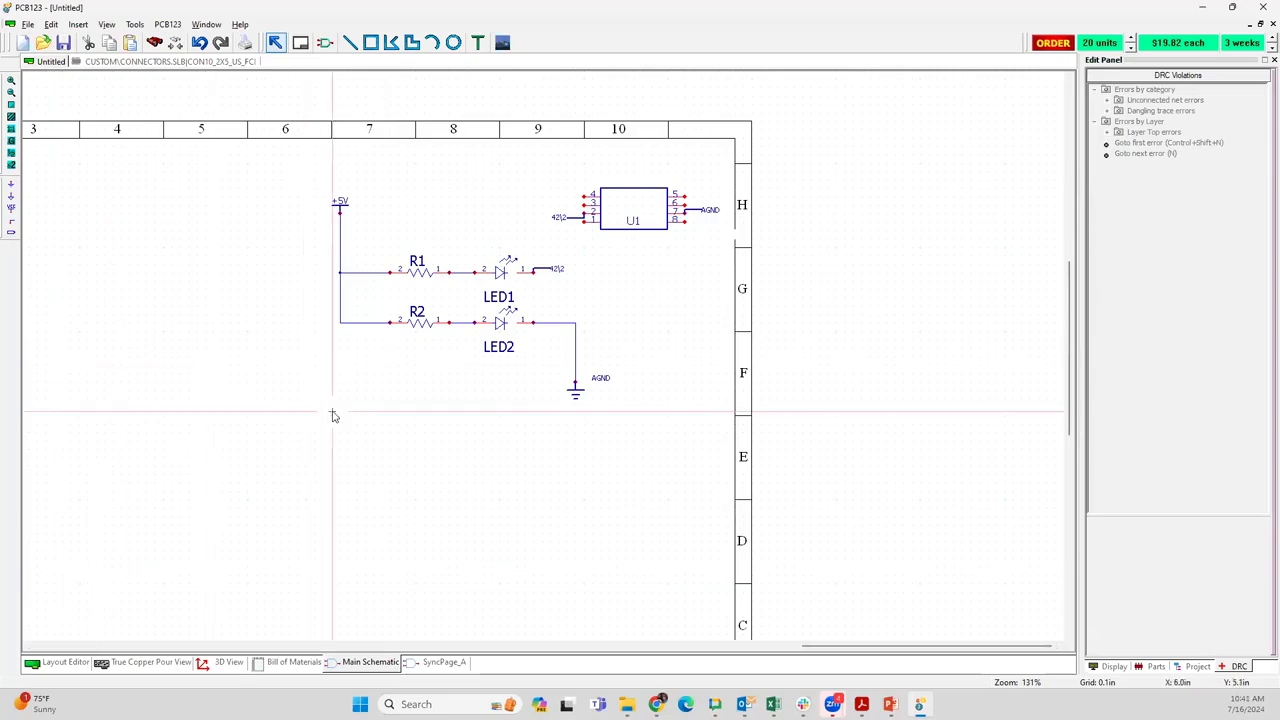
pyautogui.scroll(-1, 543, 358)
pyautogui.moveTo(495, 461); pyautogui.dragTo(500, 417, button='middle')
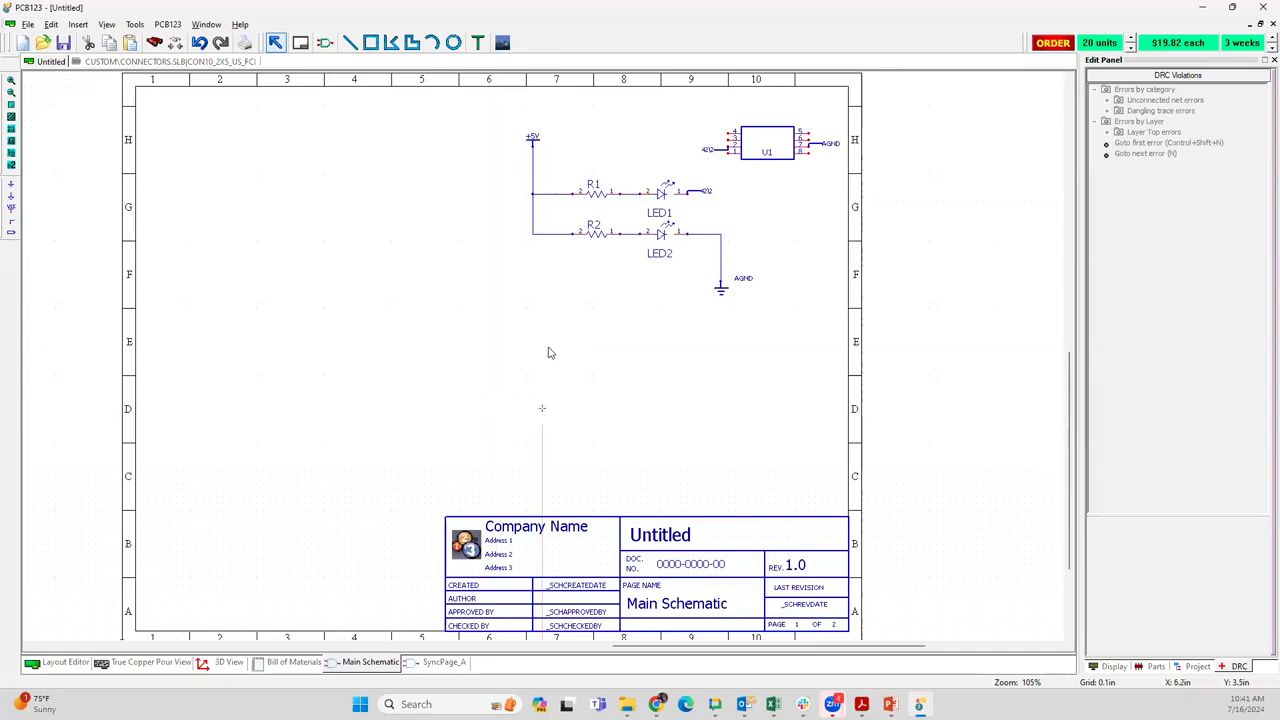
# Move the whole circuit, including U1, both LED branches and their net labels, down and to the left within the sheet
pyautogui.moveTo(512, 112); pyautogui.dragTo(846, 350)
pyautogui.moveTo(775, 138); pyautogui.dragTo(551, 212)
pyautogui.click(597, 337)
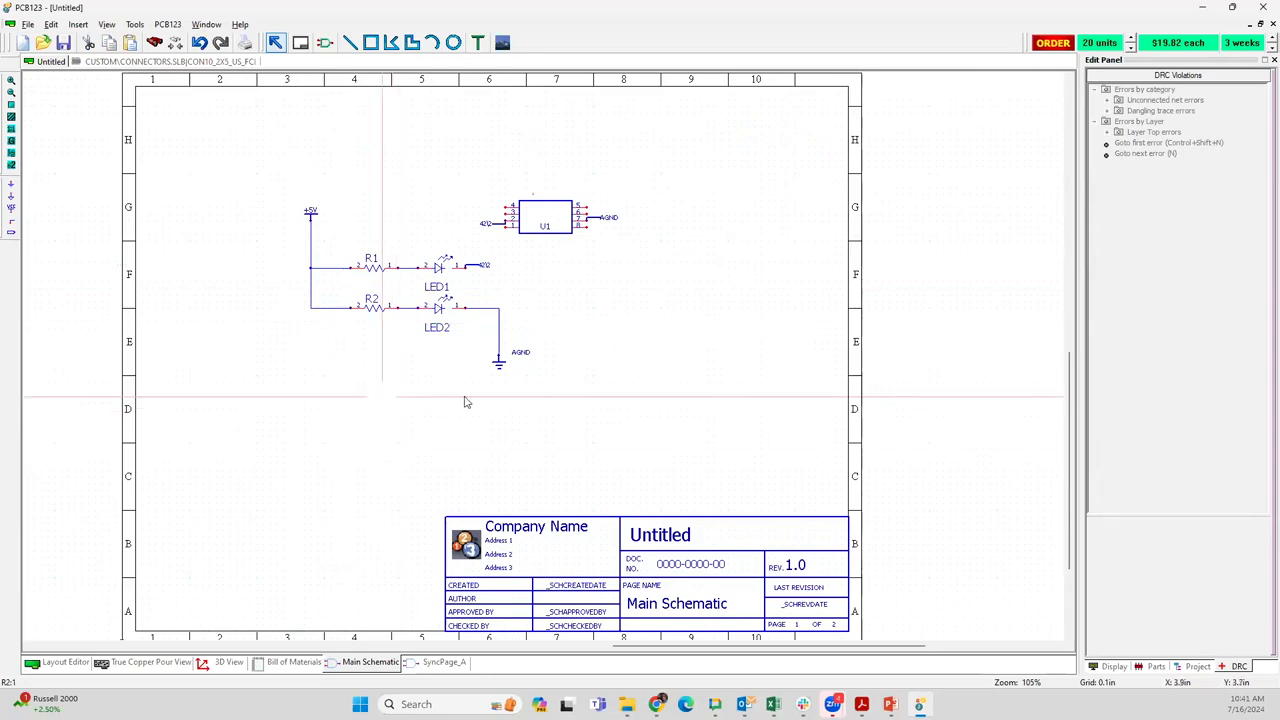
# Set the schematic's sheet size to D Size 34in. x 22in
pyautogui.rightClick(735, 280)
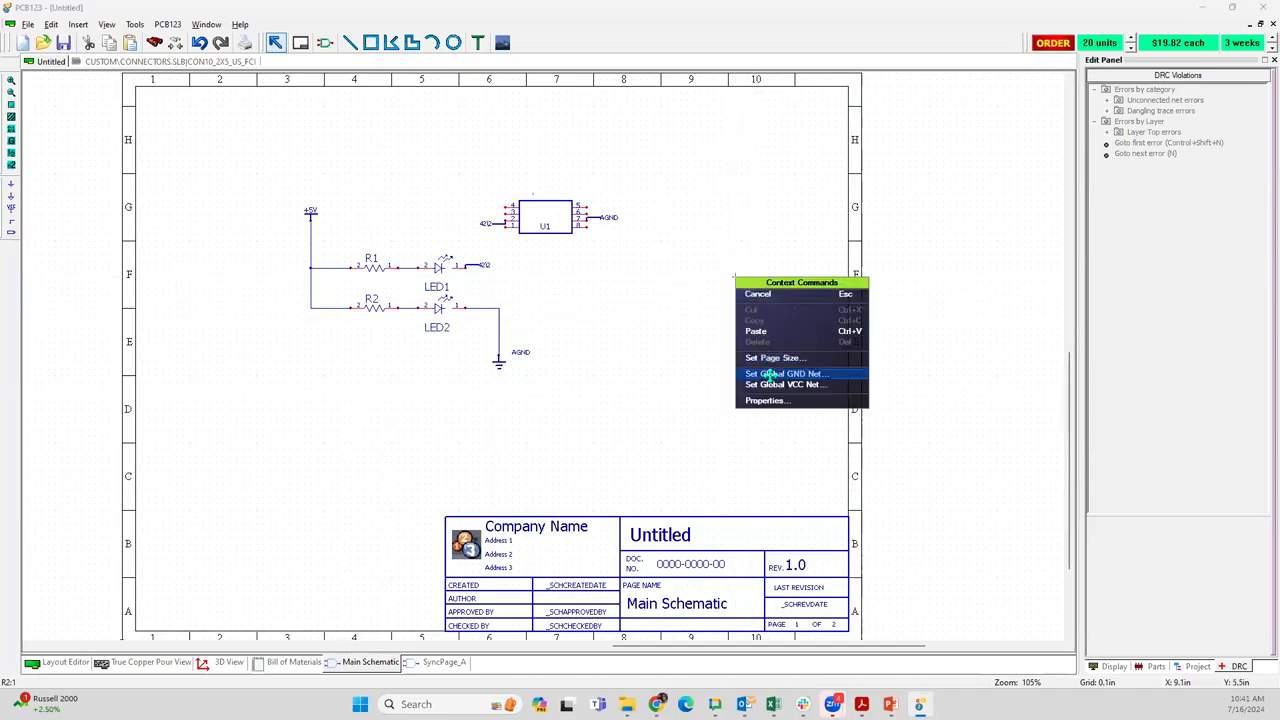
pyautogui.click(772, 357)
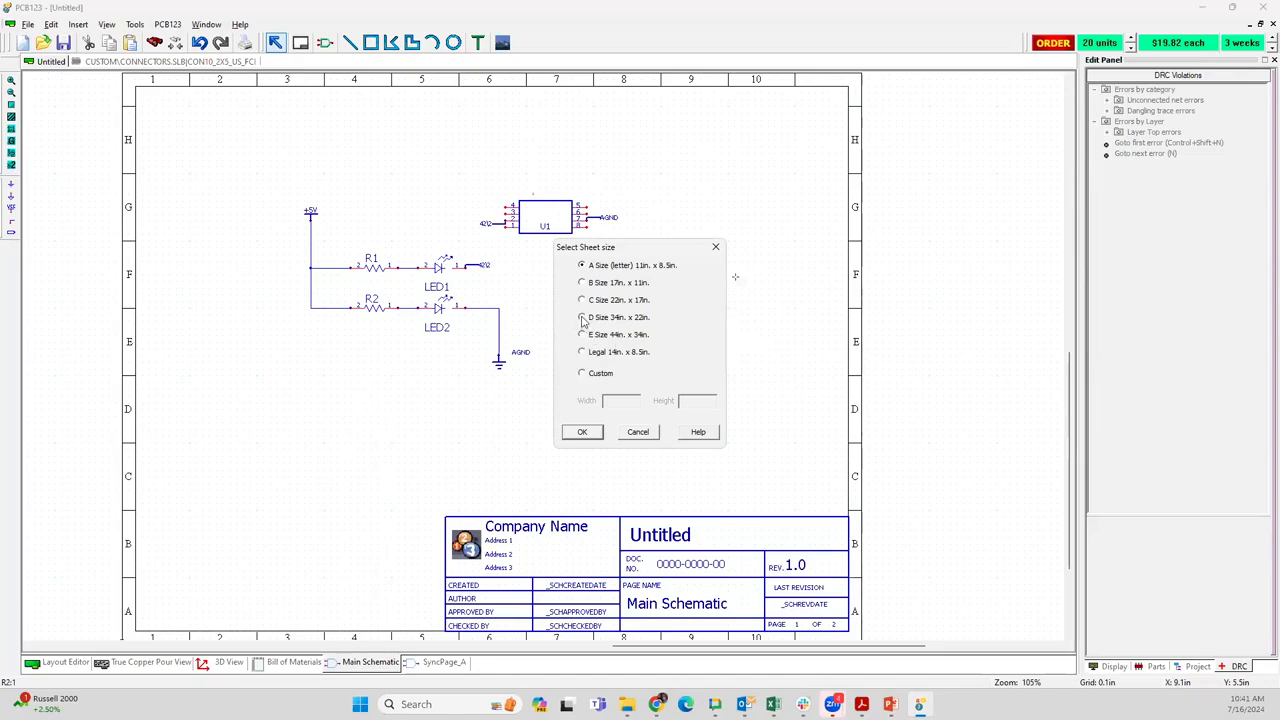
pyautogui.click(582, 432)
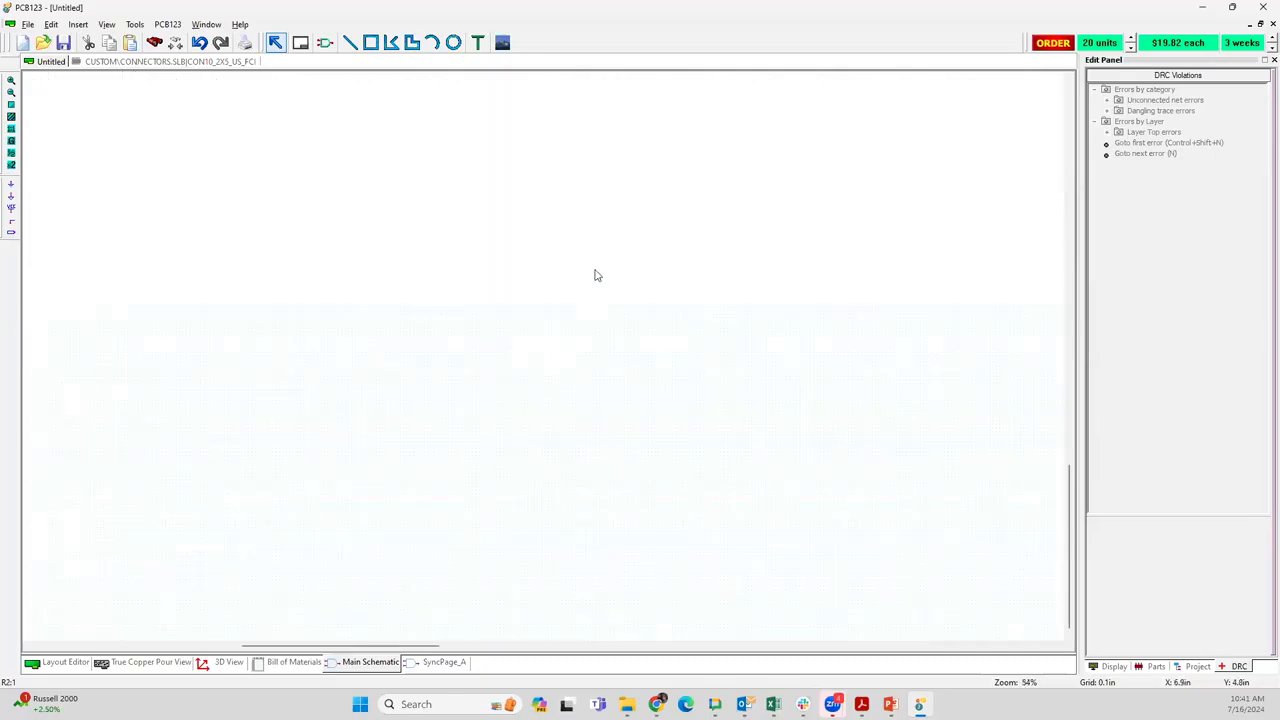
pyautogui.scroll(-3, 554, 354)
pyautogui.scroll(1, 534, 357)
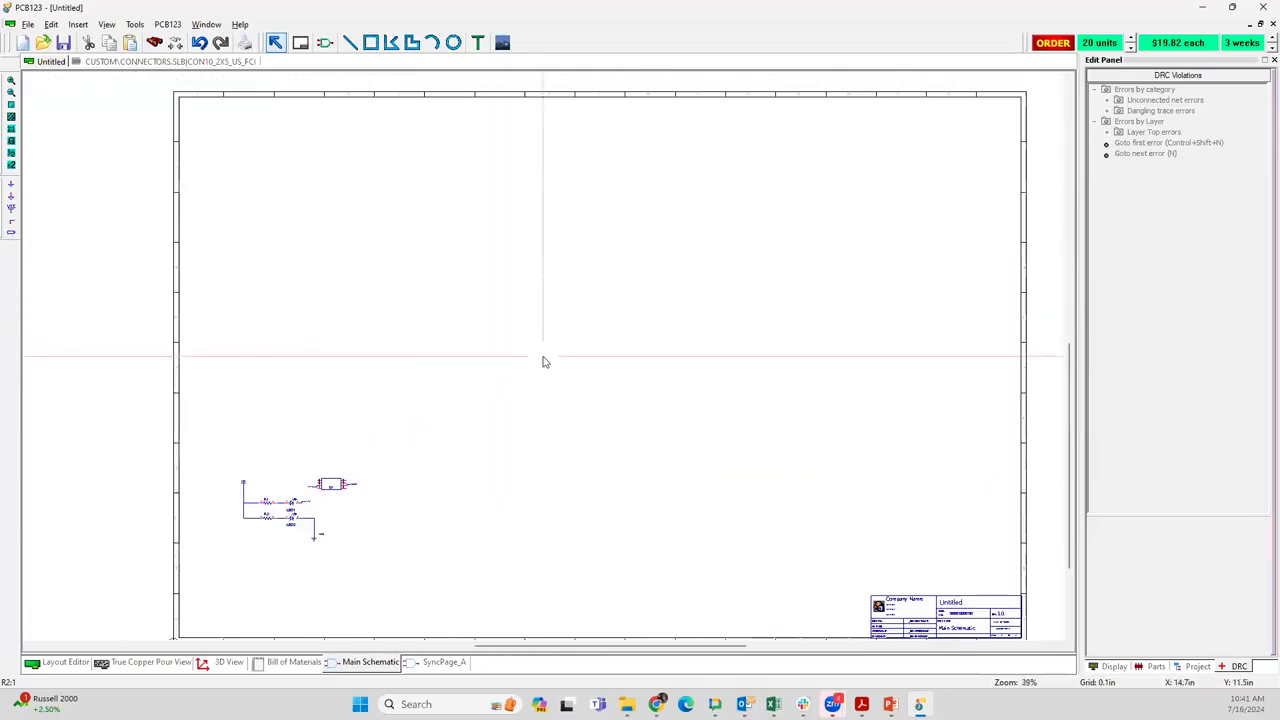
pyautogui.scroll(-1, 543, 360)
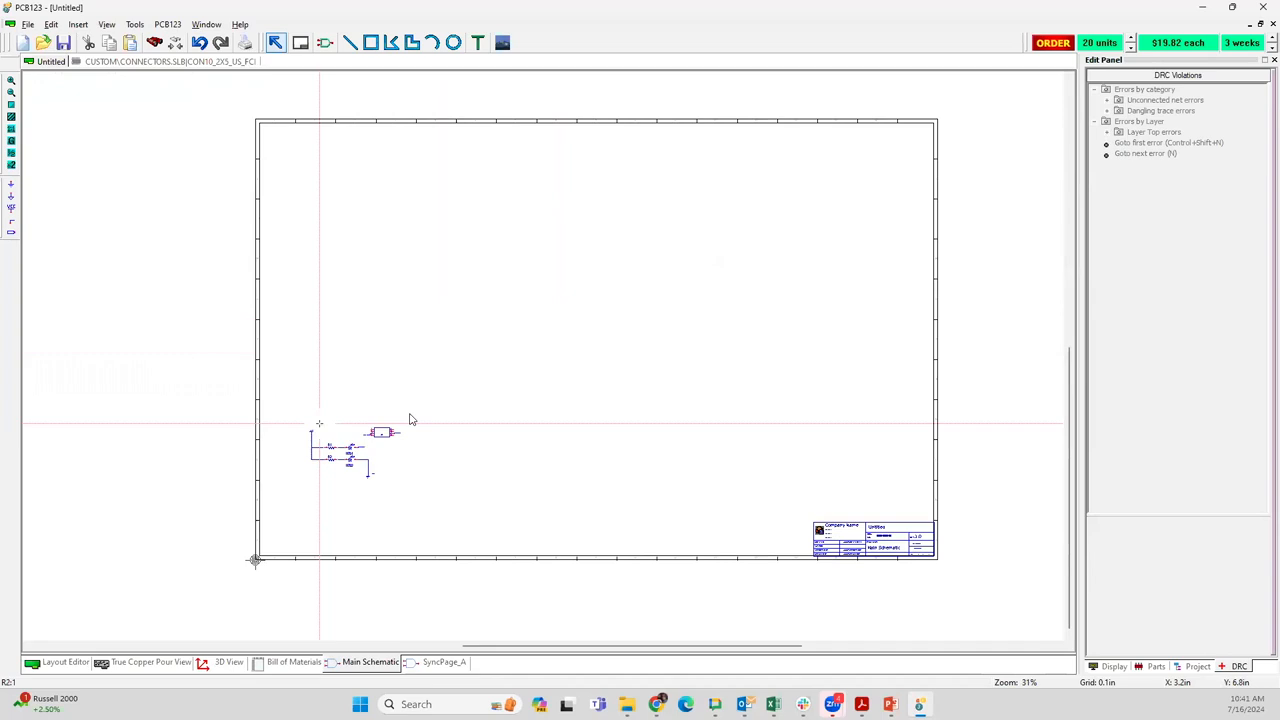
# Undo the sheet size change on the main schematic
pyautogui.hotkey('ctrl', 'z')
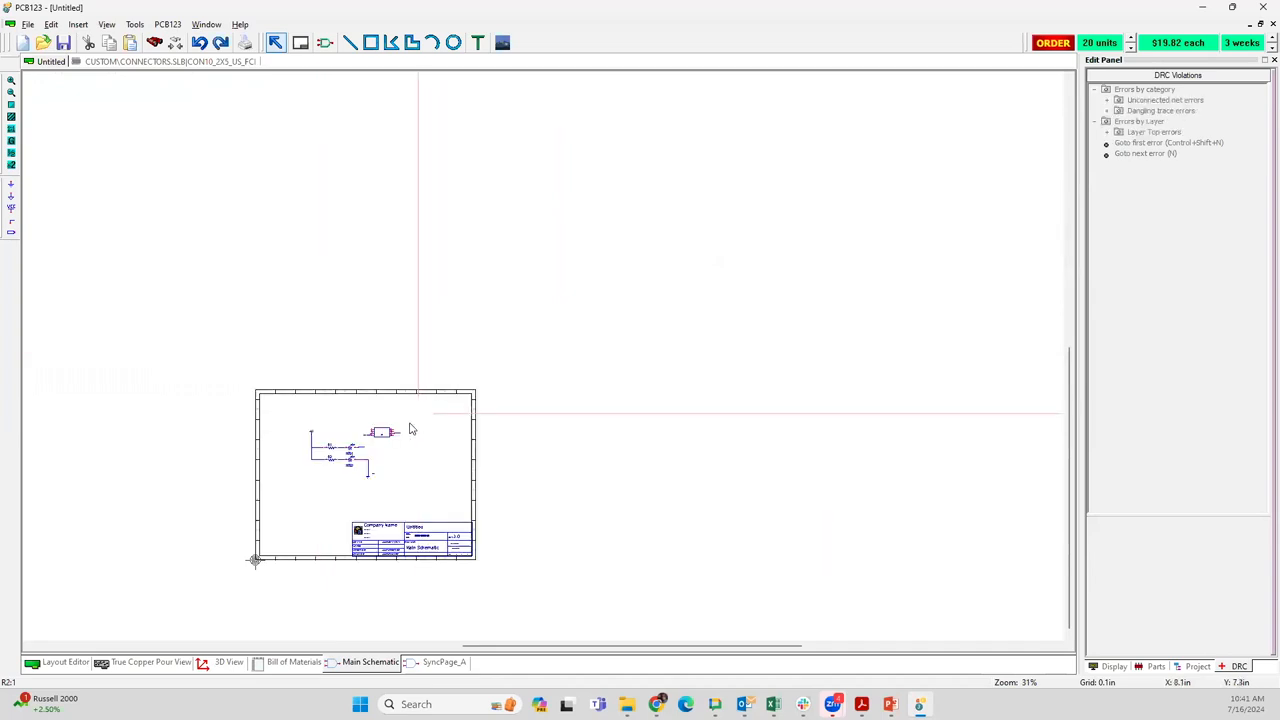
pyautogui.scroll(2, 326, 492)
pyautogui.scroll(1, 543, 358)
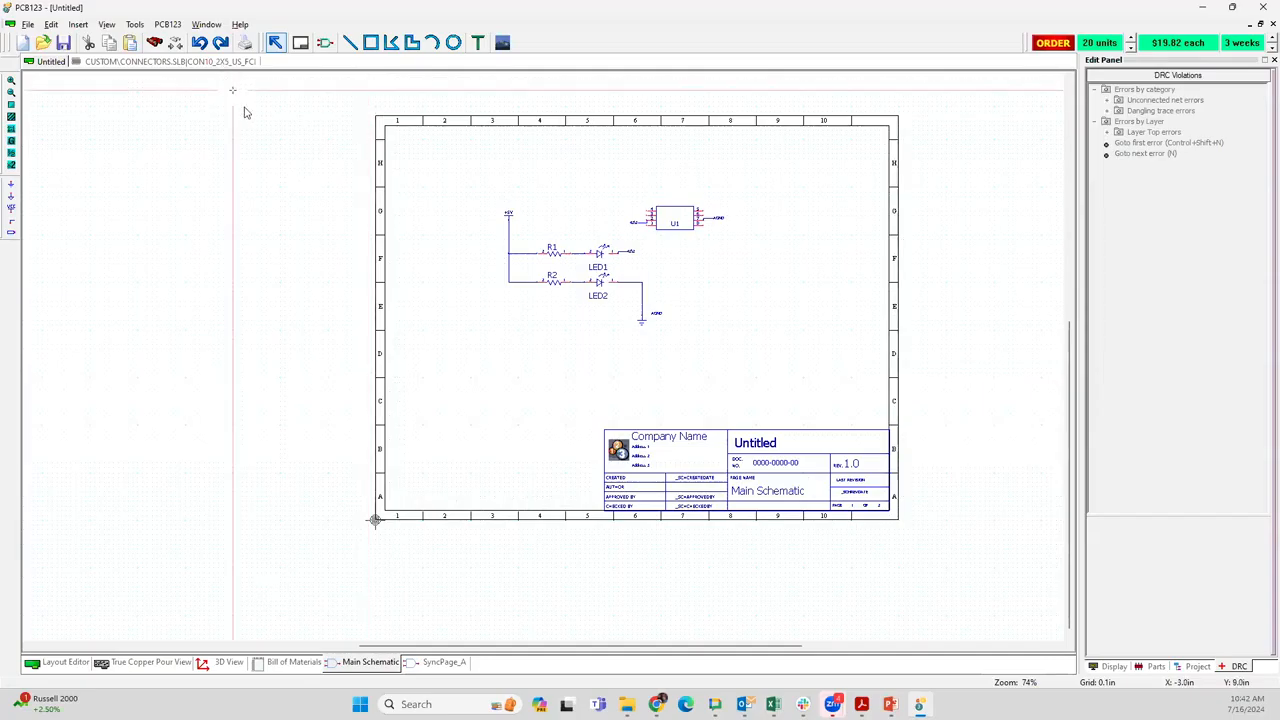
pyautogui.scroll(1, 364, 221)
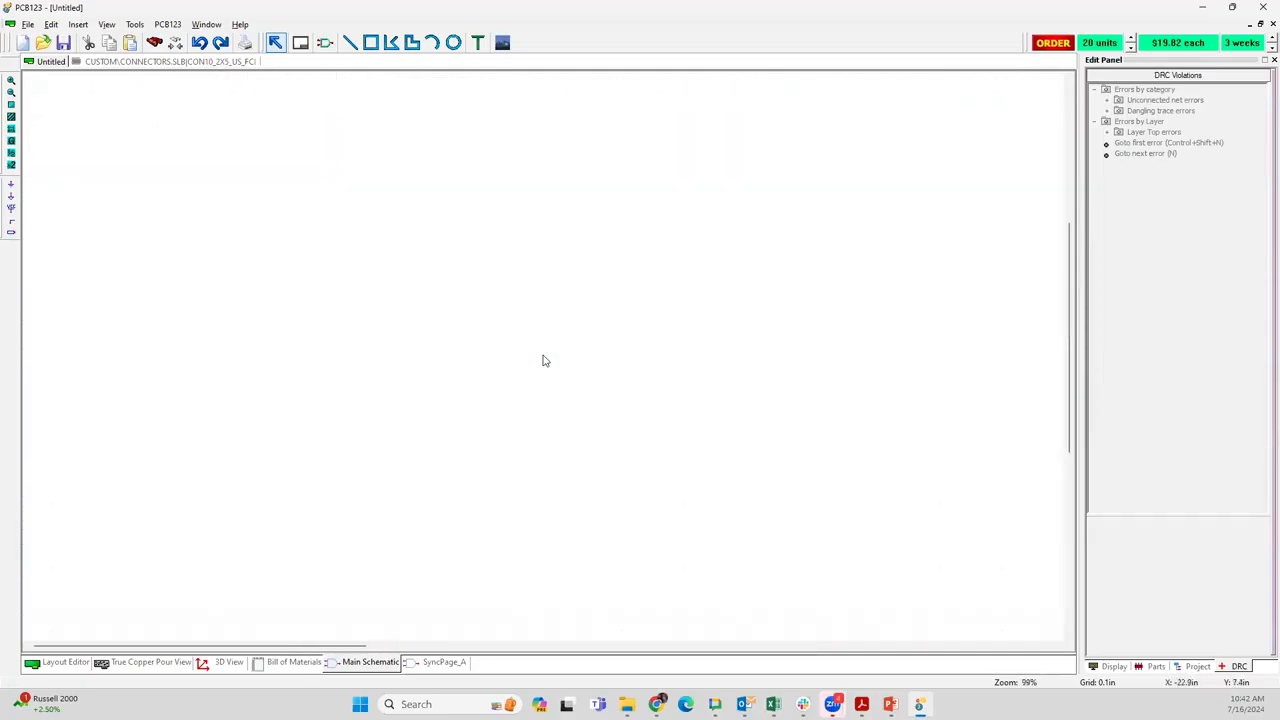
pyautogui.scroll(1, 774, 506)
pyautogui.scroll(-2, 628, 327)
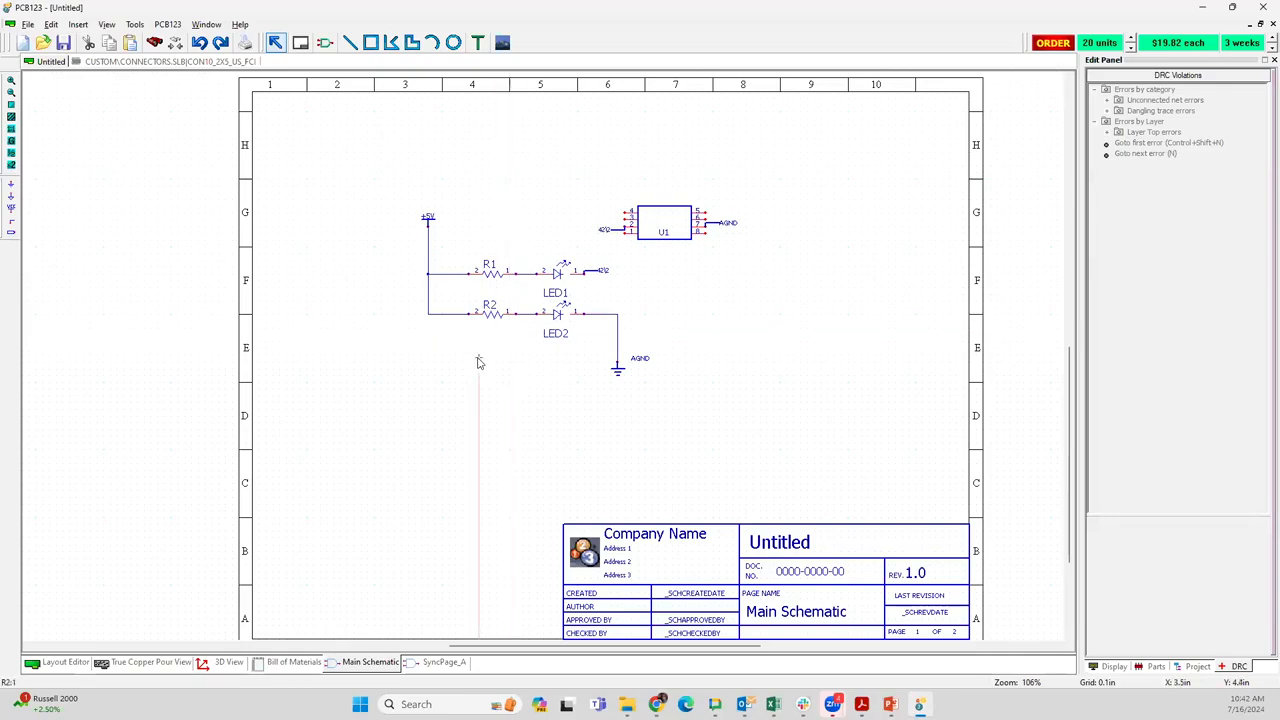
# Move connector U1 in the board layout left and slightly down, closer to the free ends of its two traces
pyautogui.click(64, 662)
pyautogui.scroll(3, 336, 347)
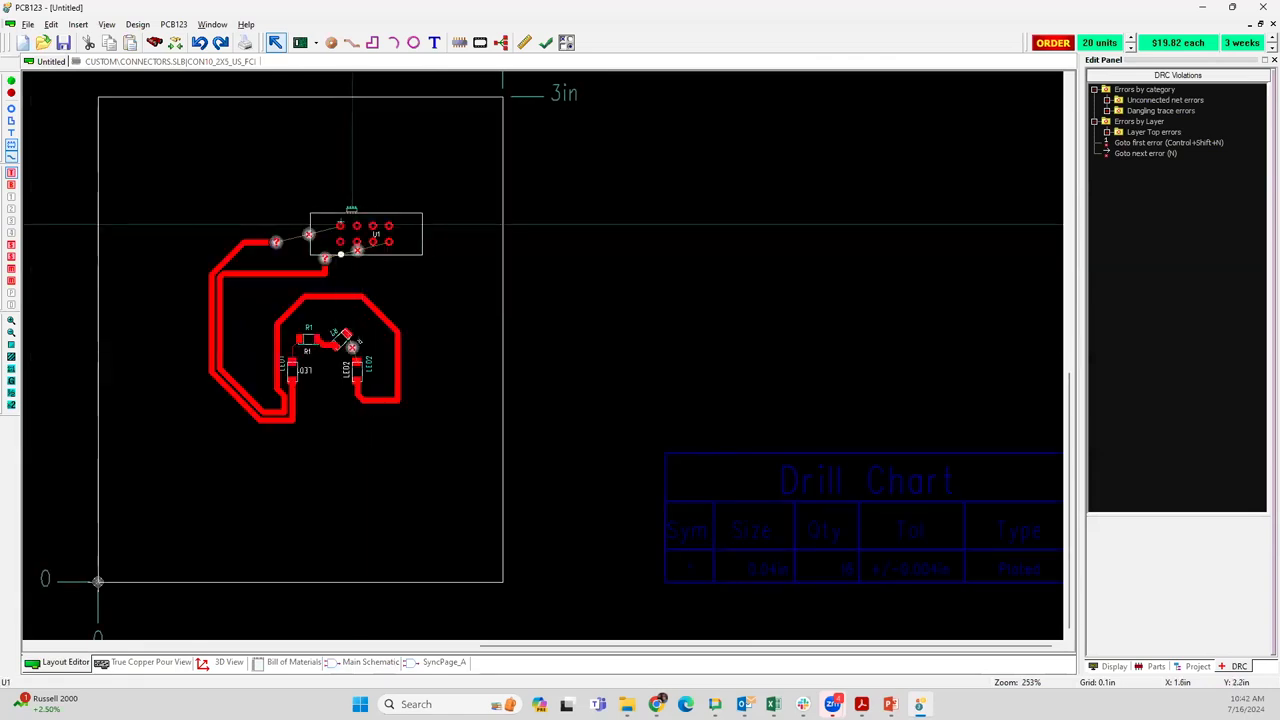
pyautogui.moveTo(346, 224); pyautogui.dragTo(276, 221)
pyautogui.scroll(5, 290, 248)
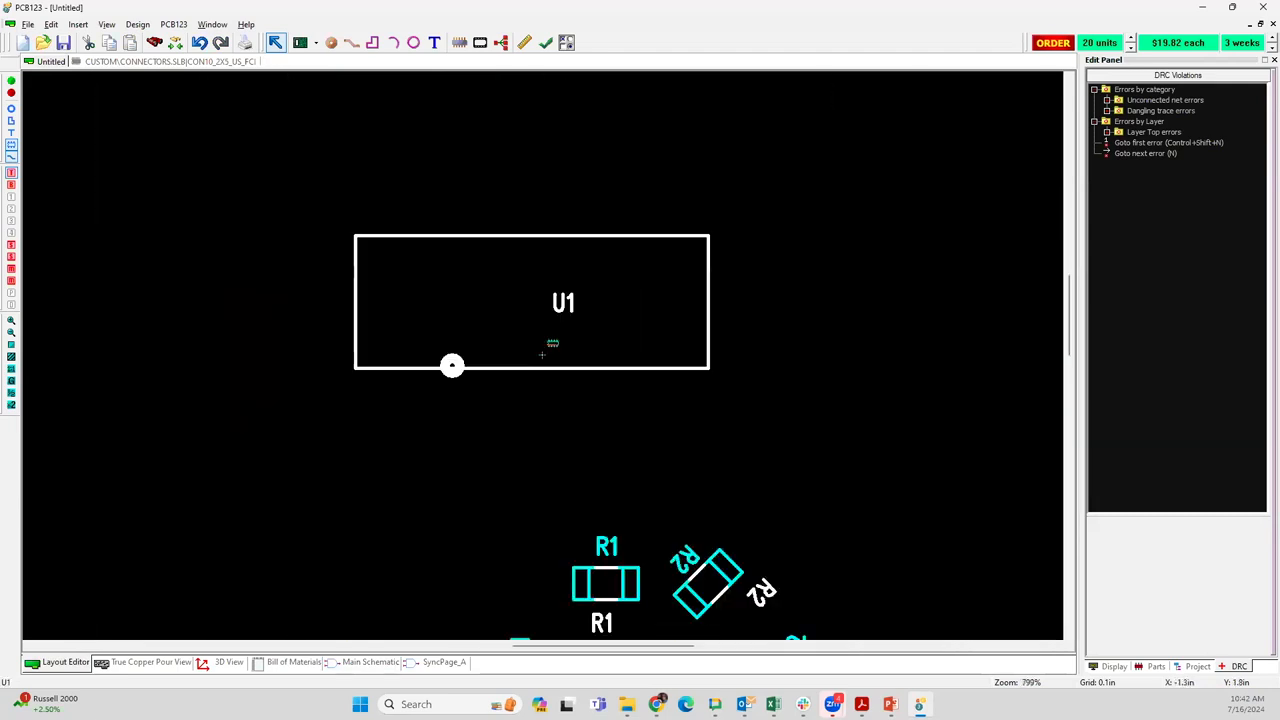
pyautogui.scroll(-2, 543, 348)
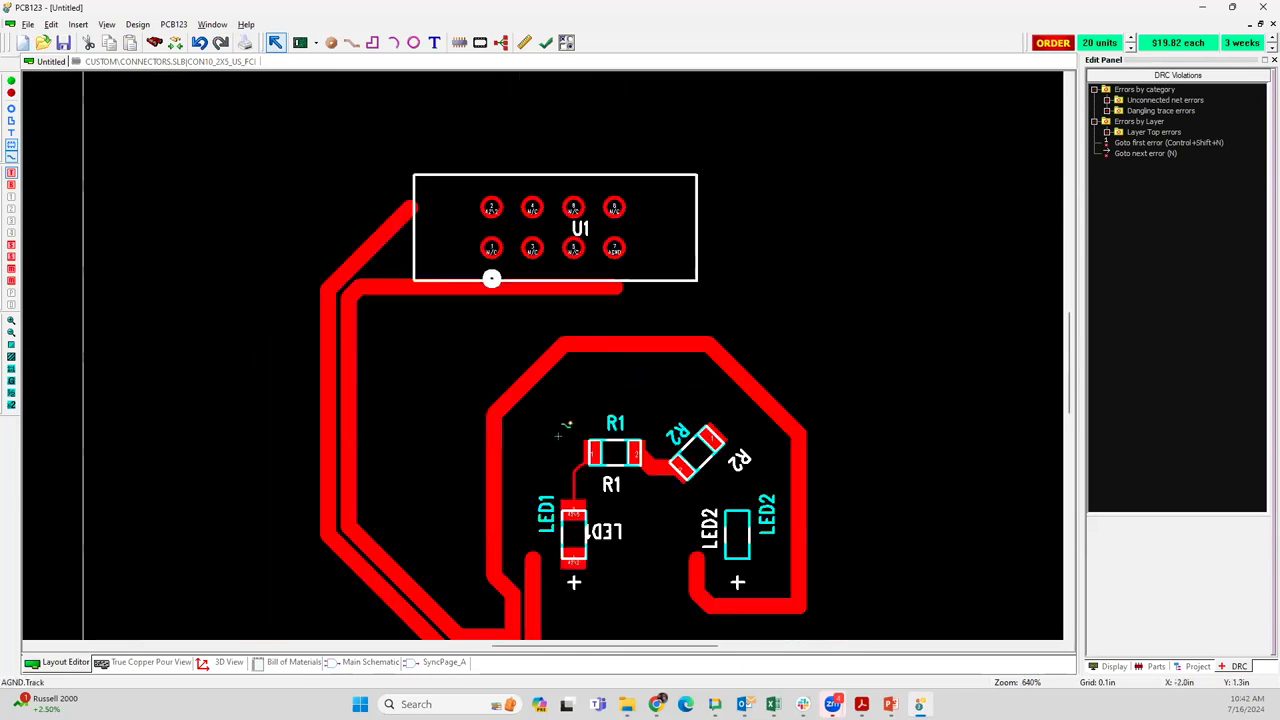
pyautogui.scroll(-1, 543, 348)
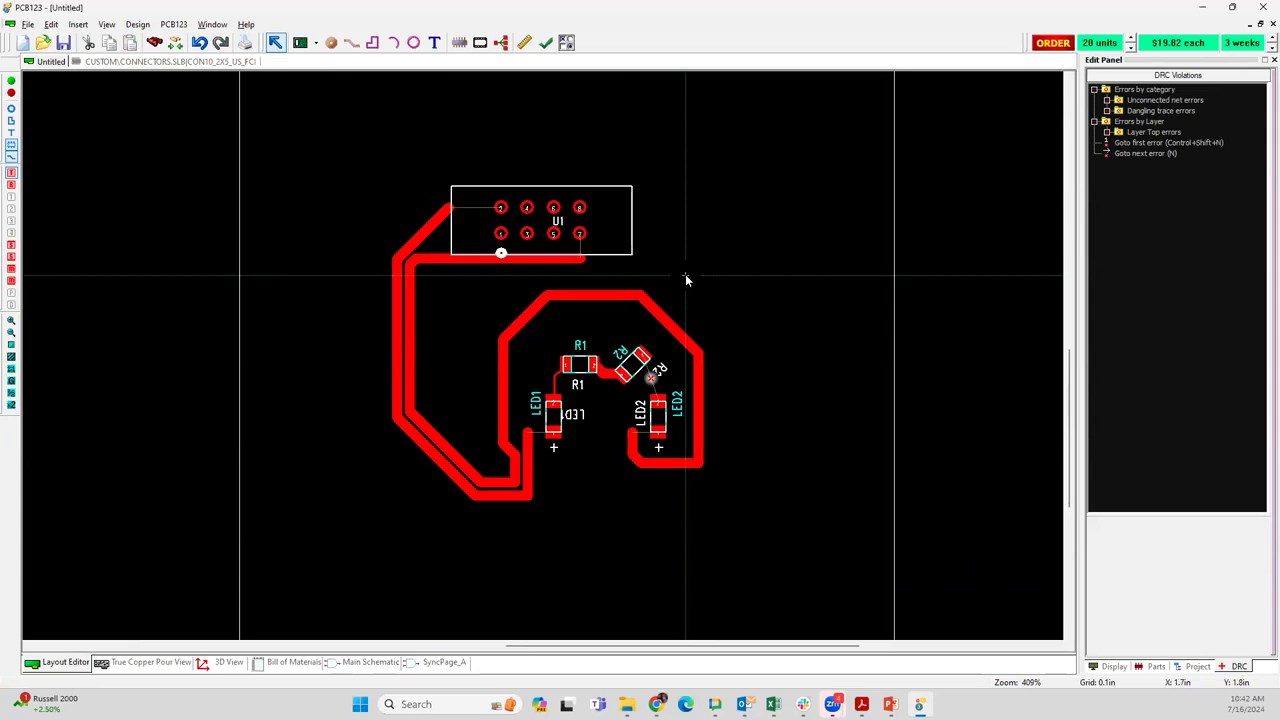
# Change the board configuration's silk screen to Top only
pyautogui.rightClick(786, 251)
pyautogui.click(818, 379)
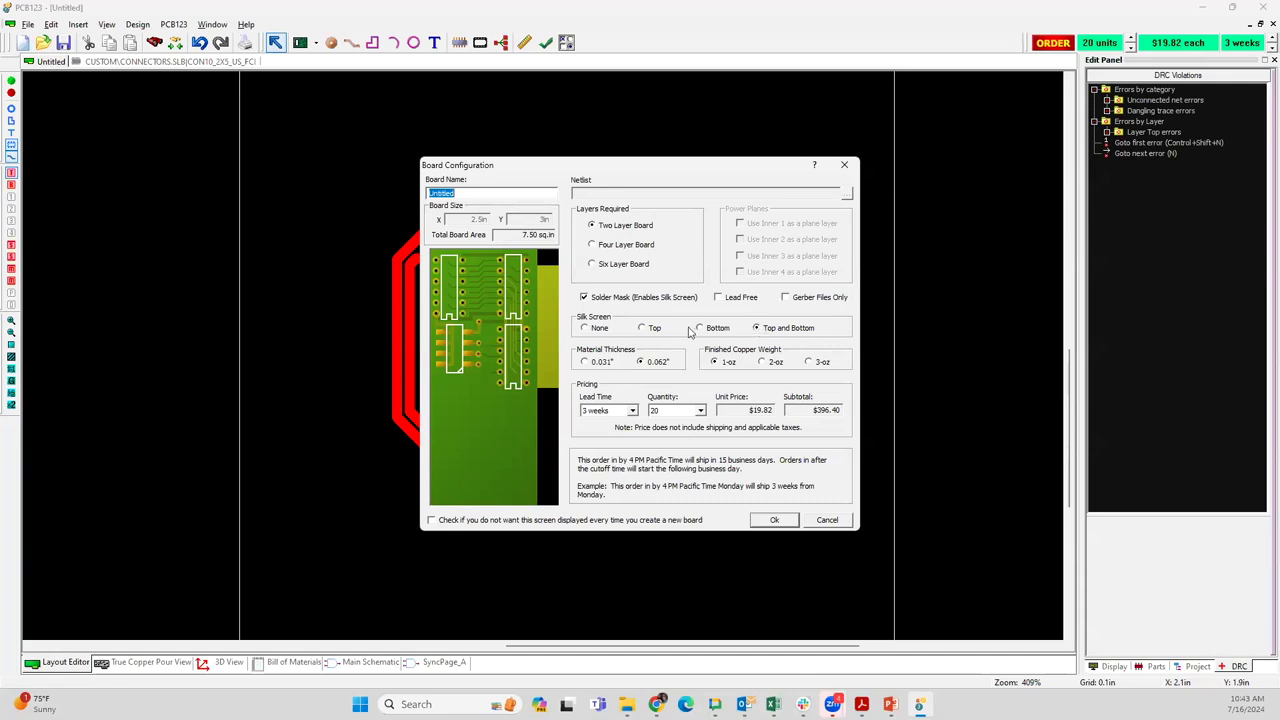
pyautogui.click(642, 329)
pyautogui.click(776, 521)
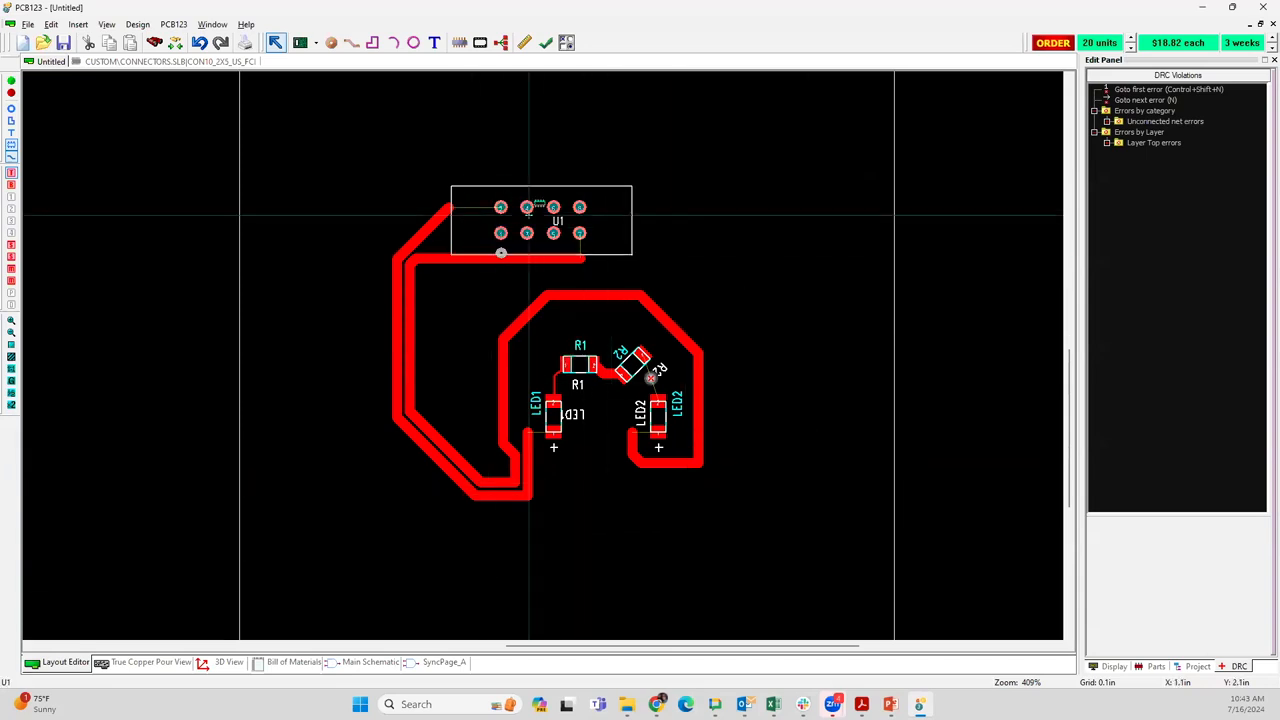
pyautogui.click(562, 294)
pyautogui.click(728, 133)
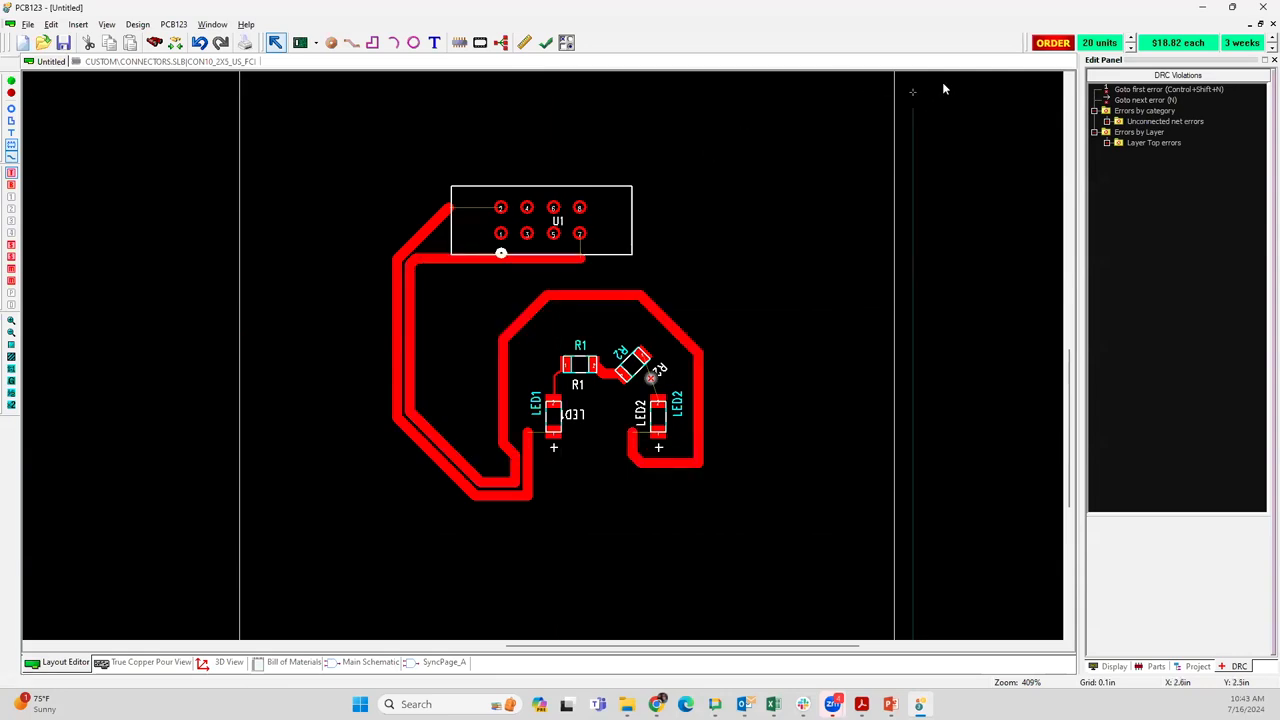
# Save the board project in the Documents folder under the name test board
pyautogui.click(1050, 42)
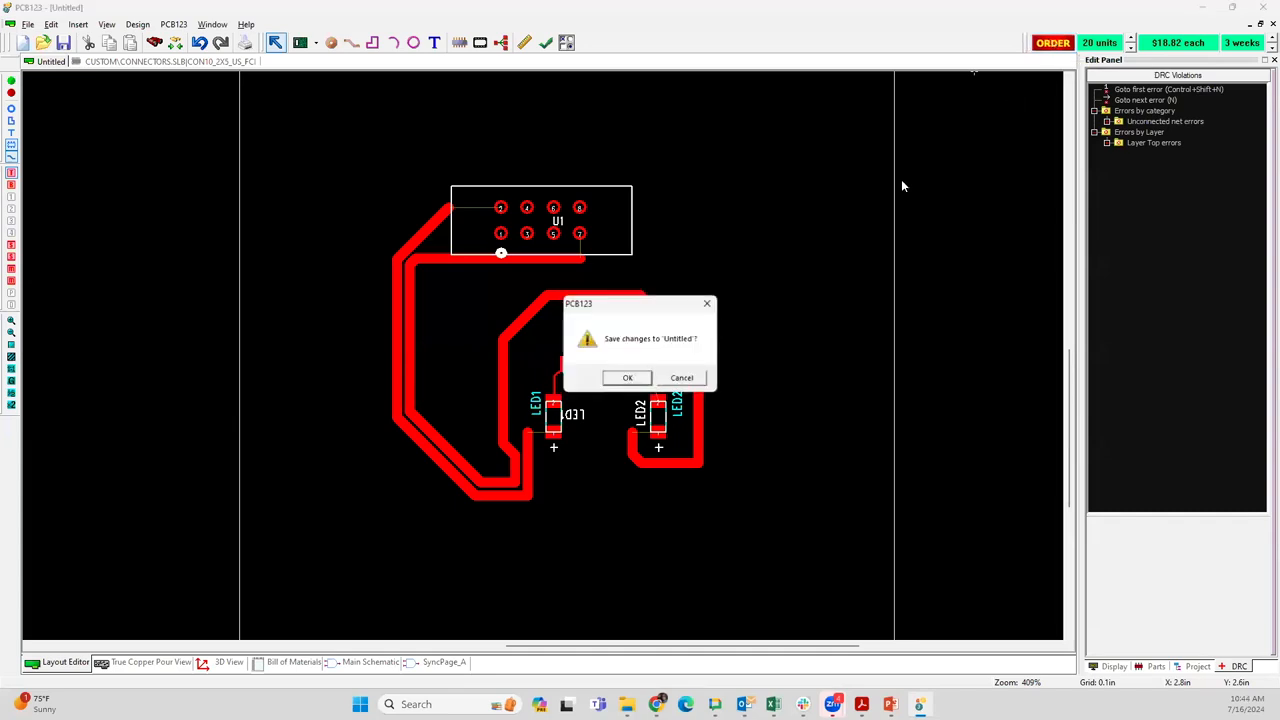
pyautogui.click(688, 379)
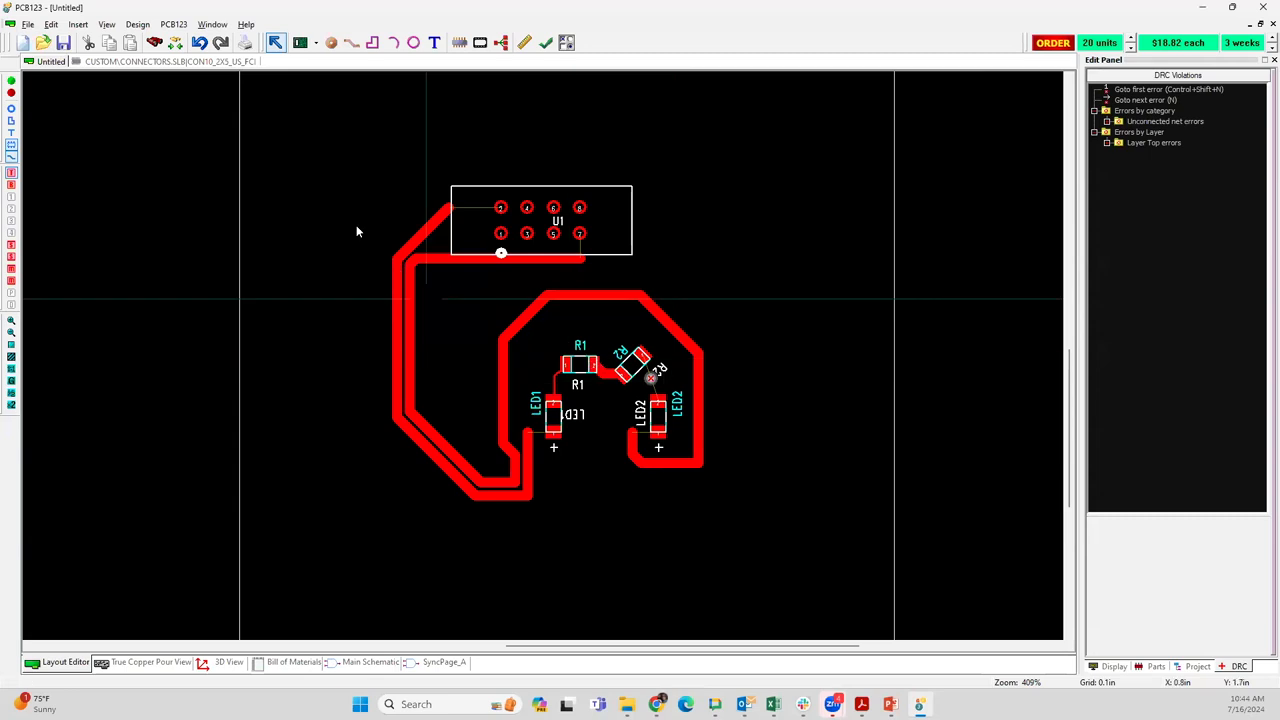
pyautogui.click(24, 25)
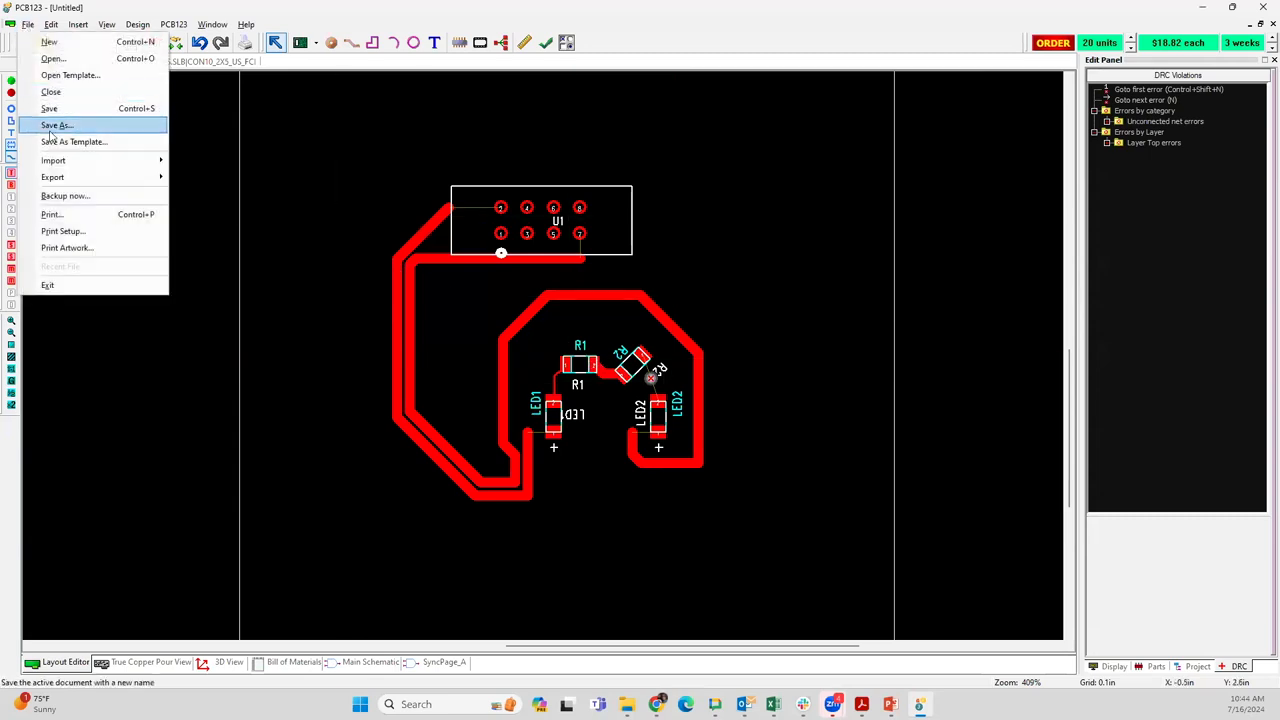
pyautogui.click(53, 126)
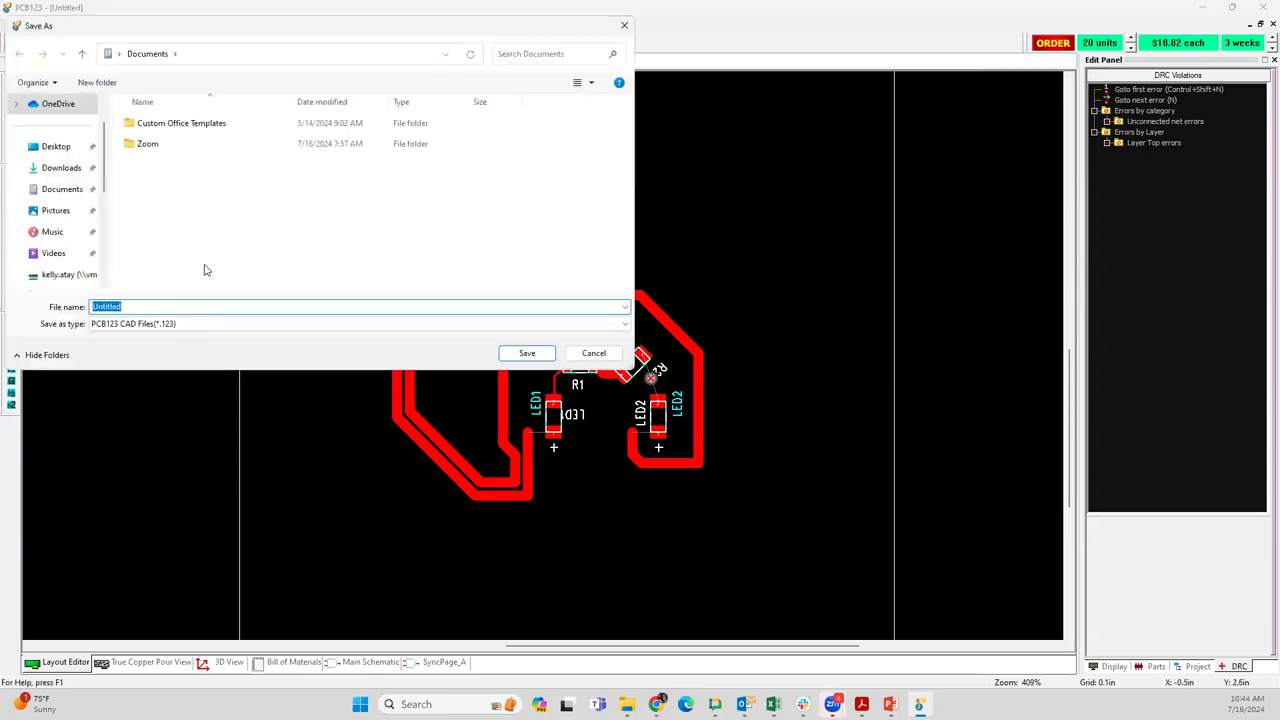
pyautogui.write('t')
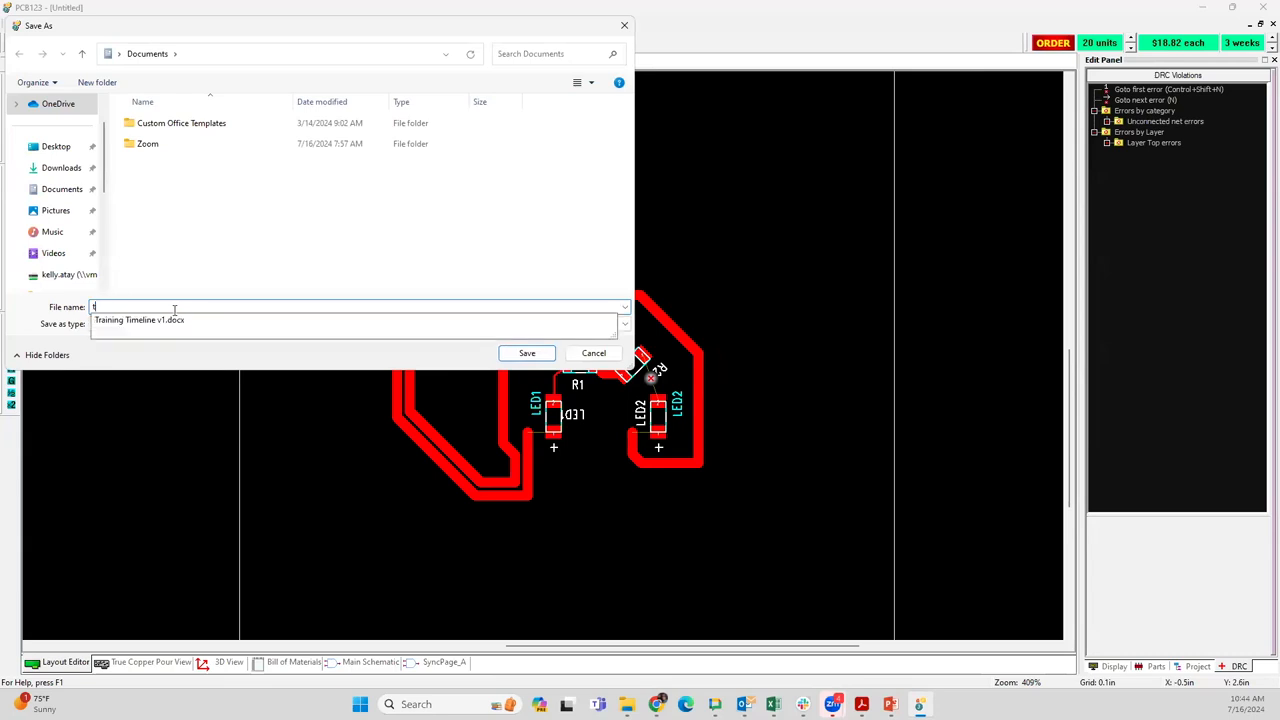
pyautogui.write('est board')
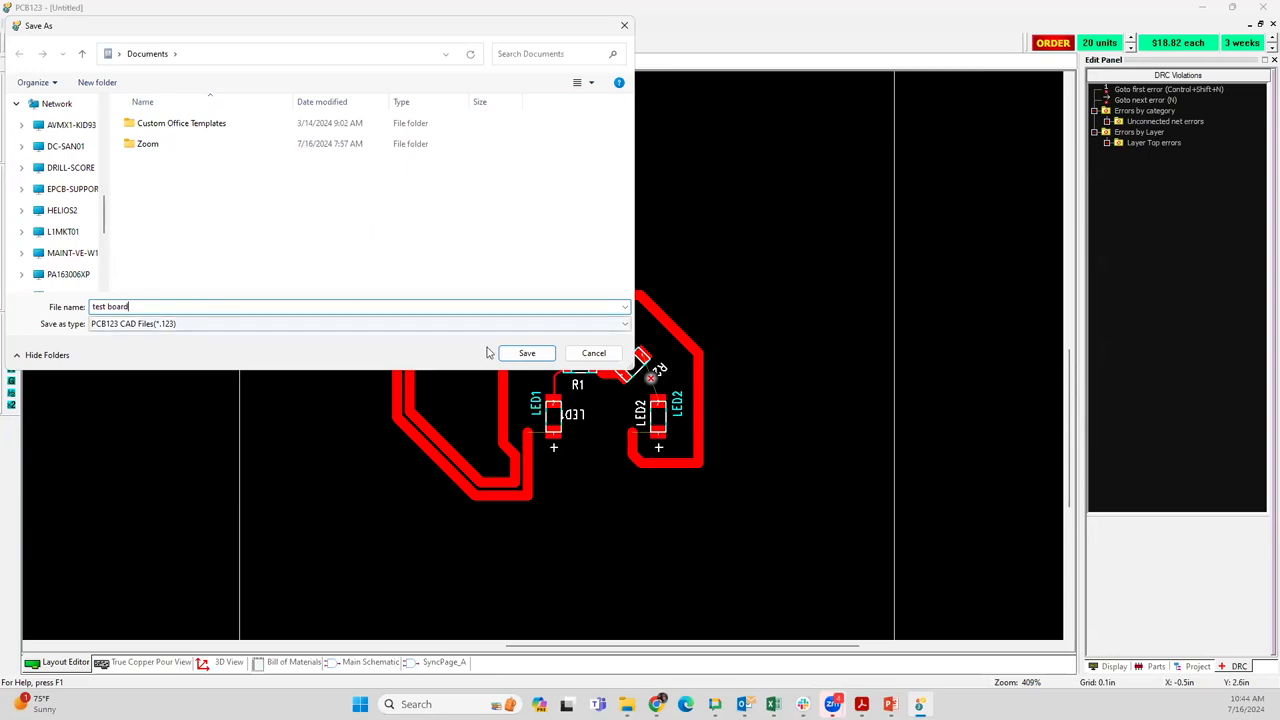
pyautogui.click(530, 355)
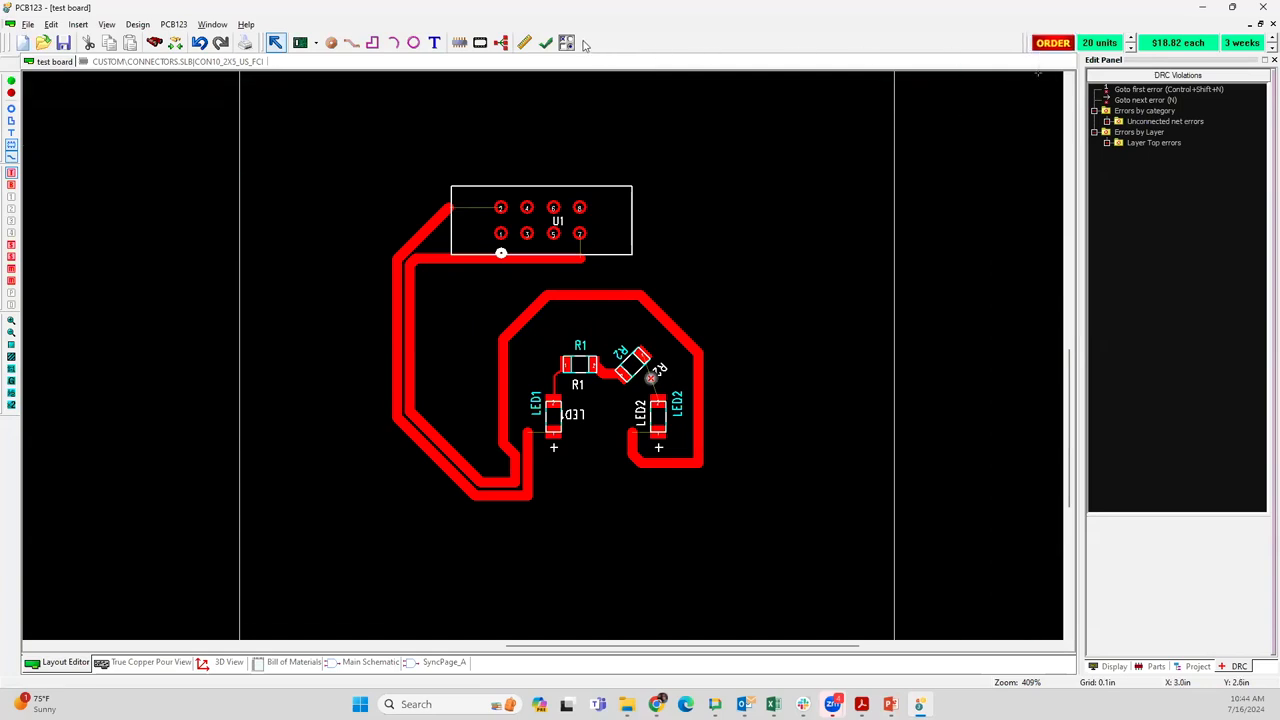
# Run the design rule check and place the order despite the reported errors, uploading the project file to the web browser quote
pyautogui.click(546, 42)
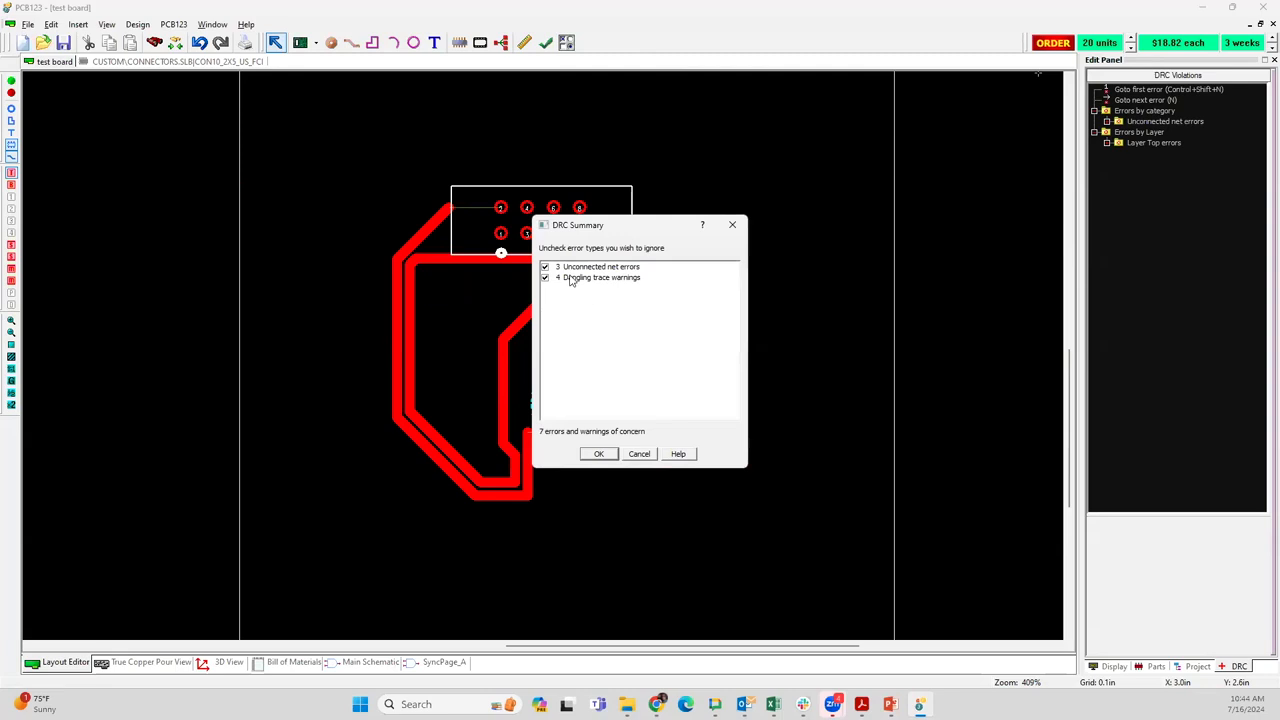
pyautogui.click(598, 453)
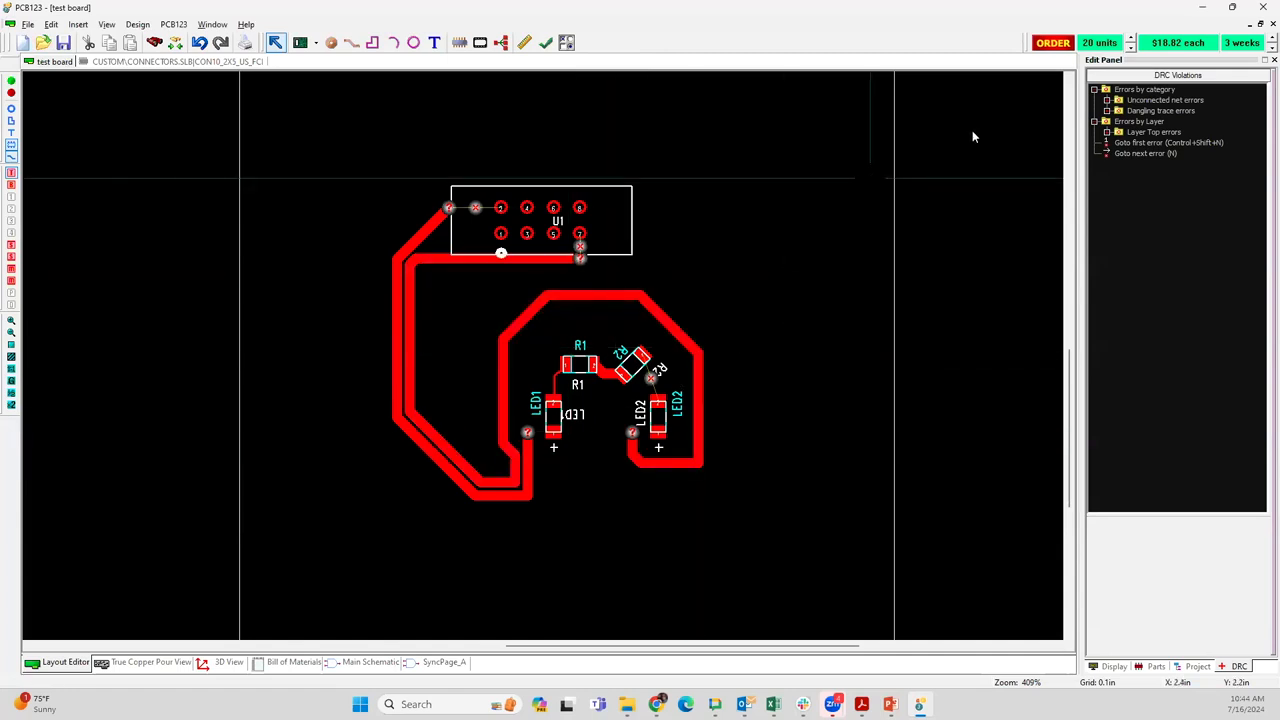
pyautogui.click(1052, 42)
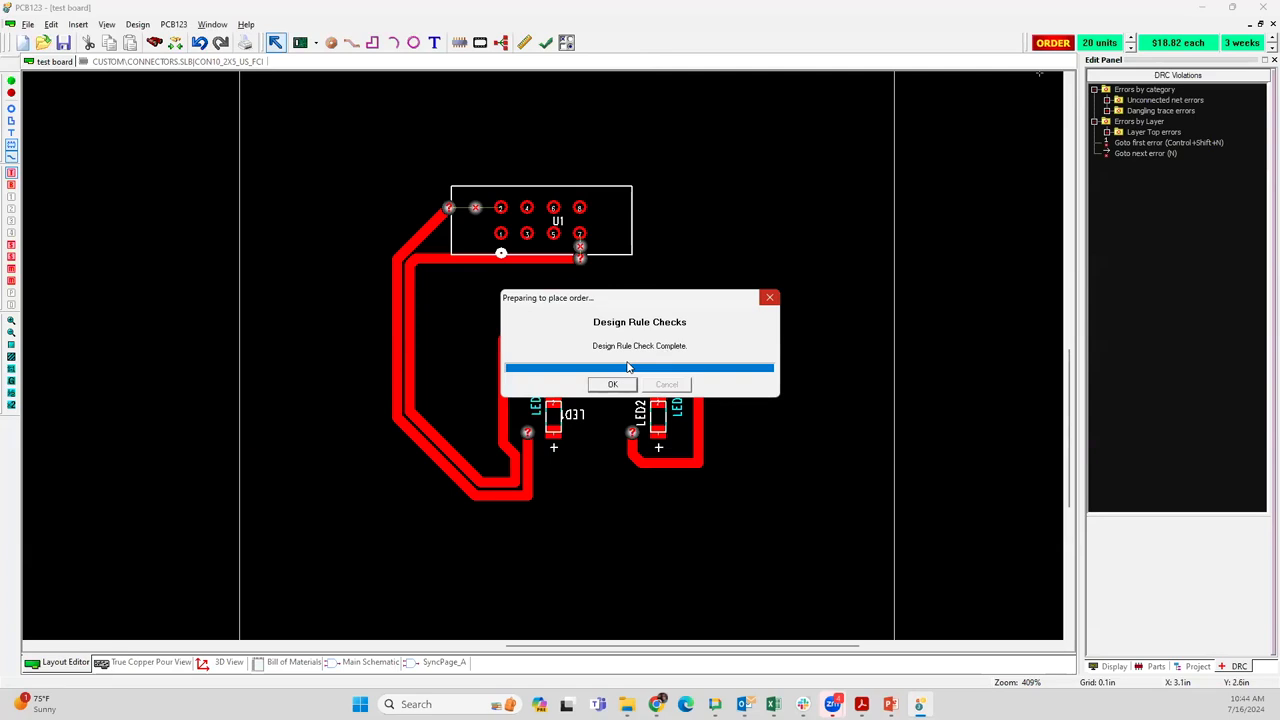
pyautogui.click(613, 384)
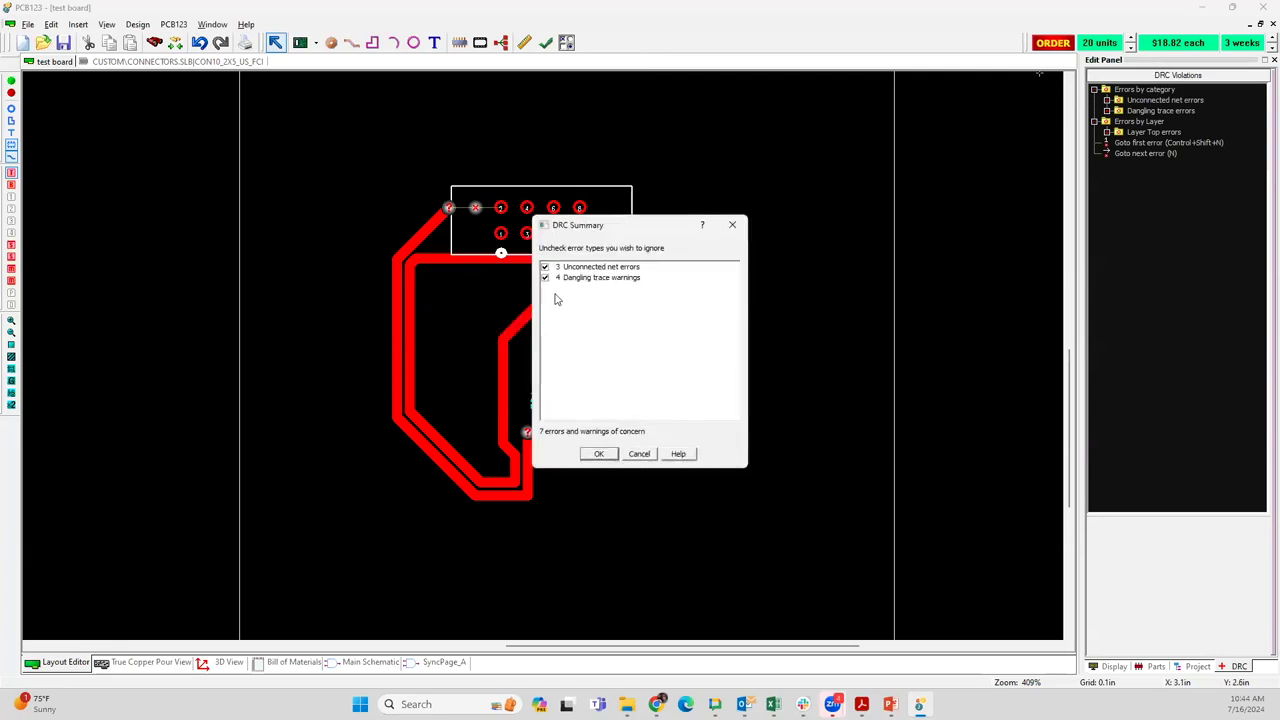
pyautogui.click(599, 455)
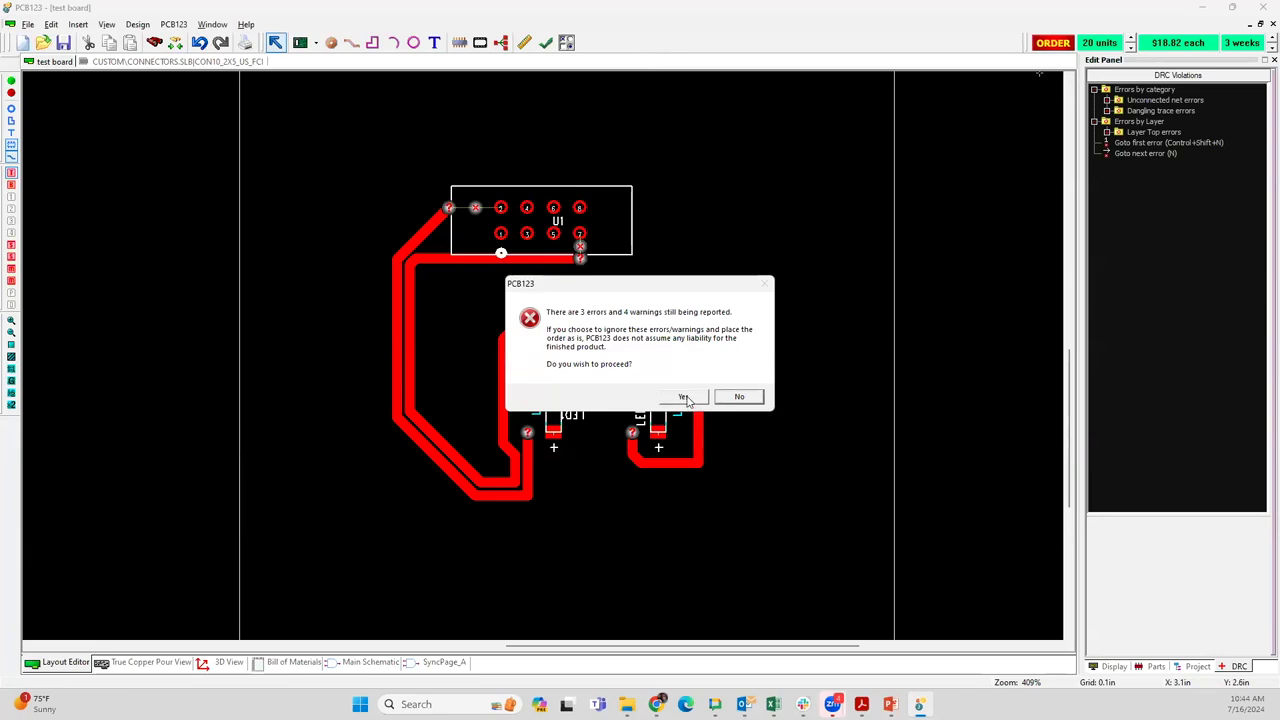
pyautogui.click(684, 397)
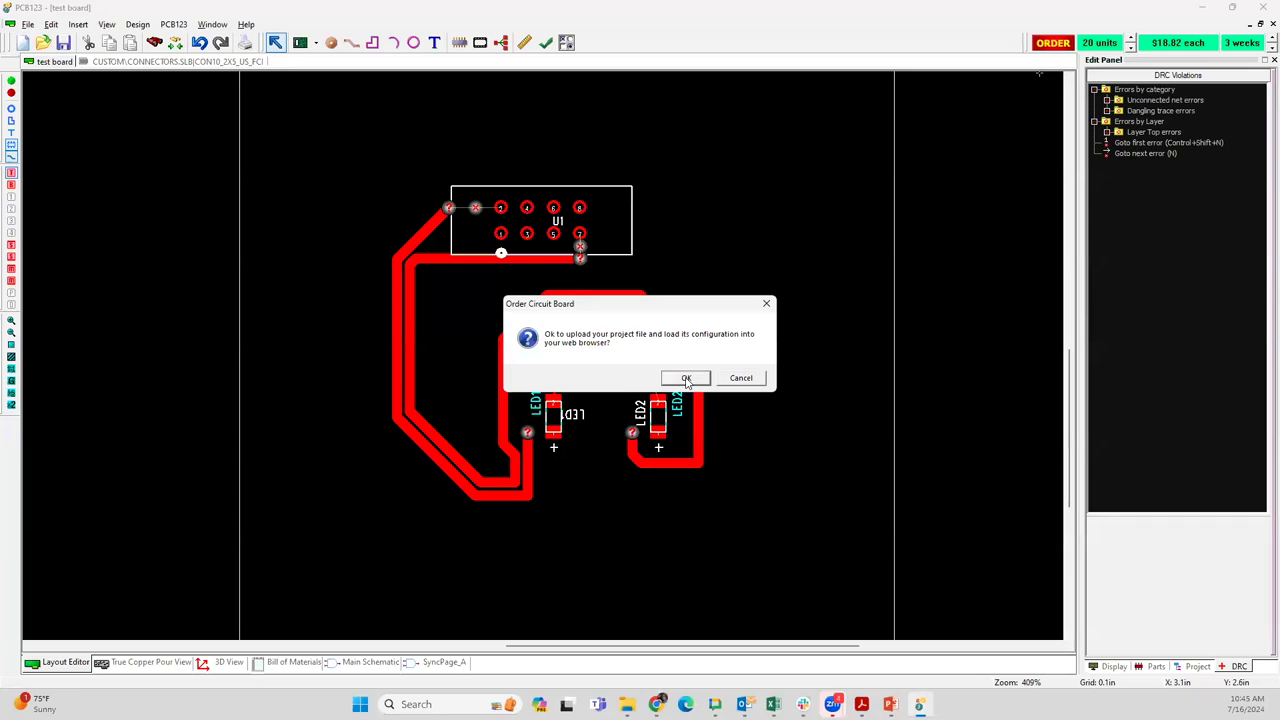
pyautogui.click(686, 378)
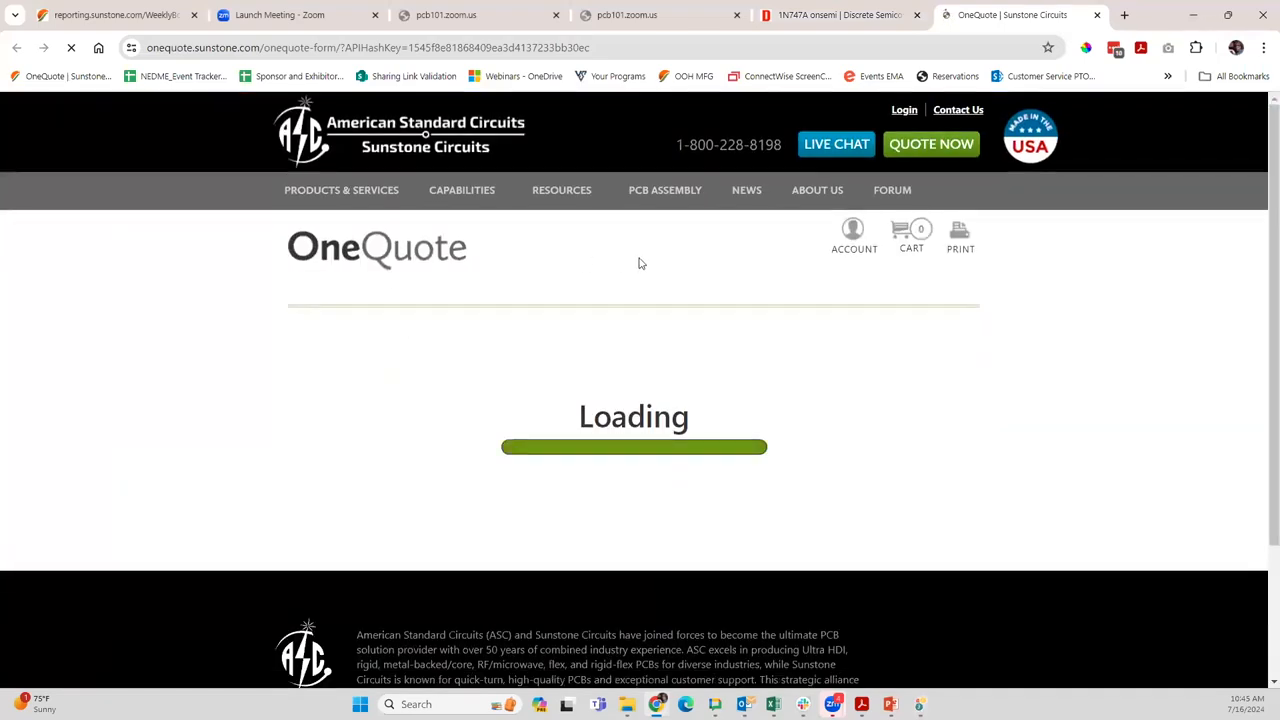
# Review the OneQuote form's lead-time pricing, copper, material, solder mask, silkscreen, finish and drilling options for the board
pyautogui.scroll(-2, 751, 301)
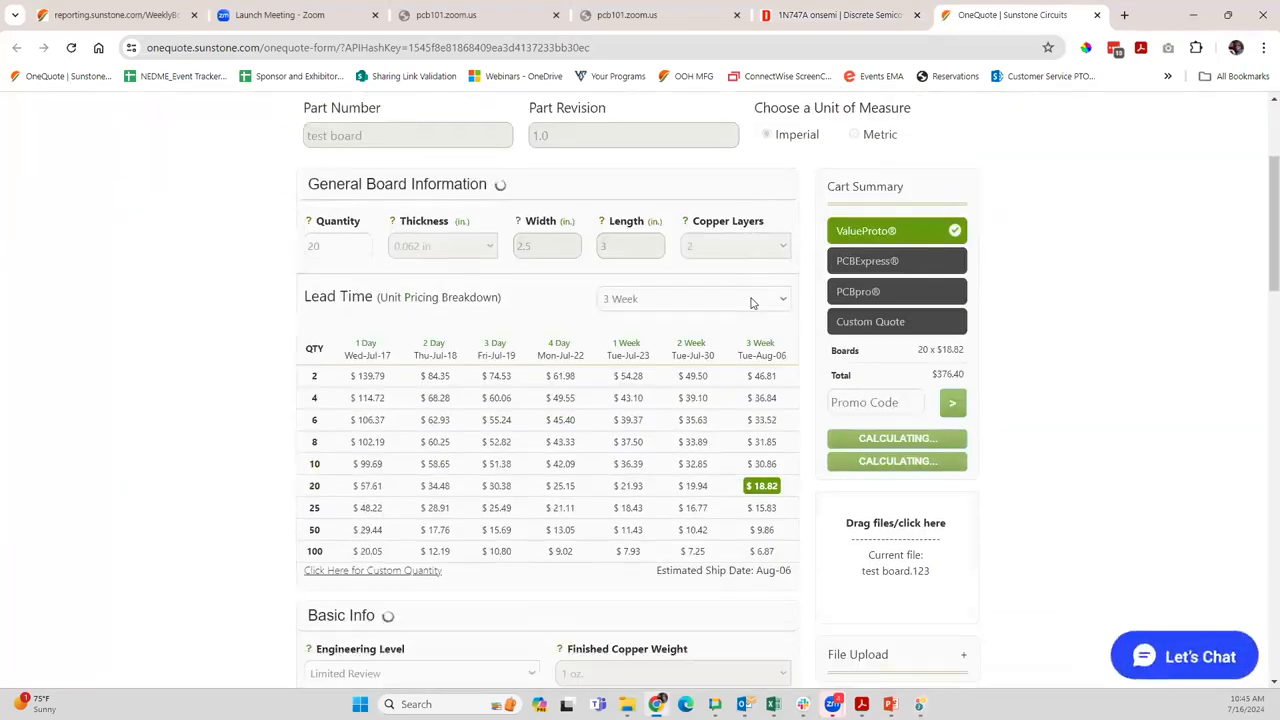
pyautogui.scroll(-2, 751, 301)
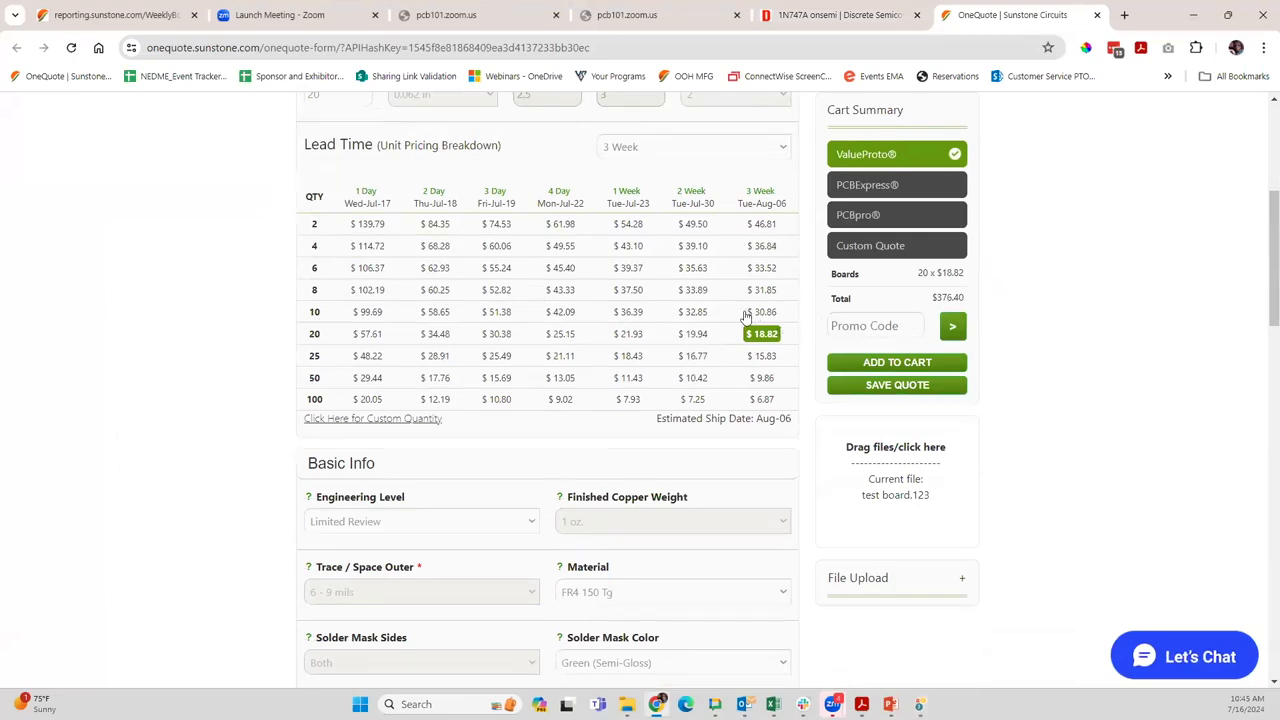
pyautogui.scroll(-1, 720, 328)
pyautogui.scroll(-2, 592, 293)
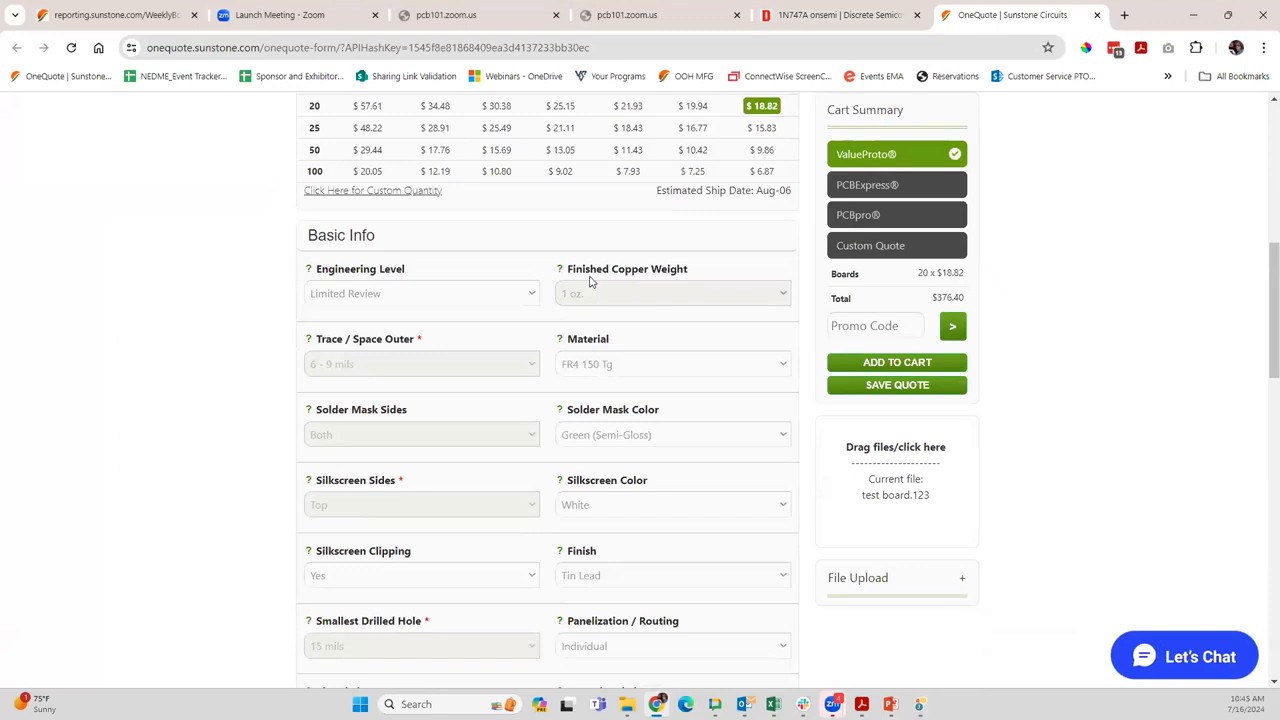
pyautogui.scroll(-3, 590, 340)
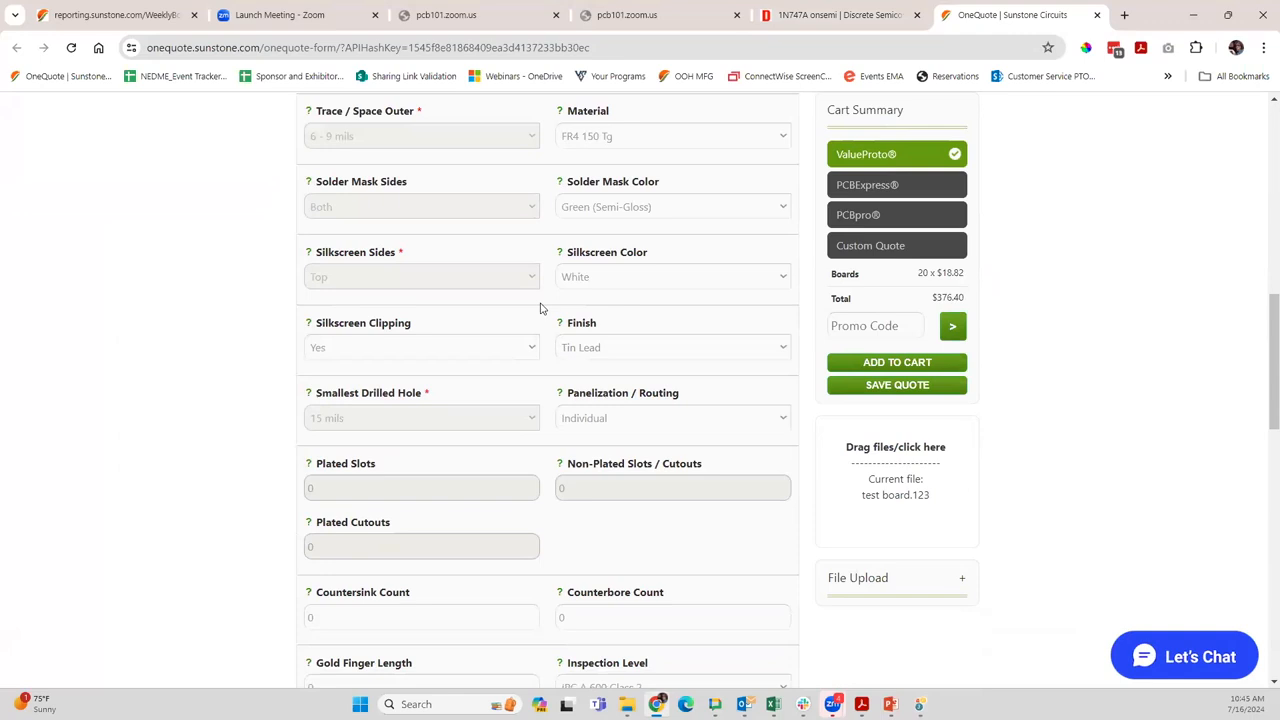
# Set the board finish to ENIG and panelization to Tab, answering No to parts overhanging the board edge
pyautogui.click(671, 348)
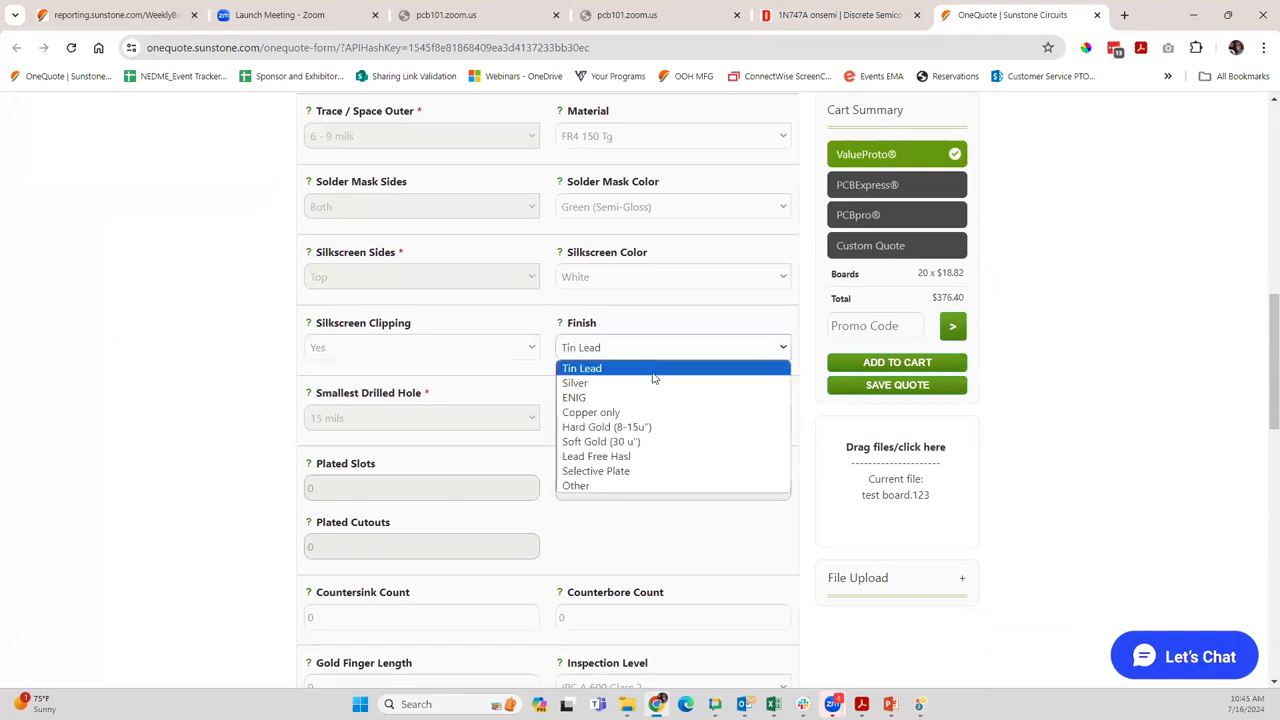
pyautogui.click(620, 398)
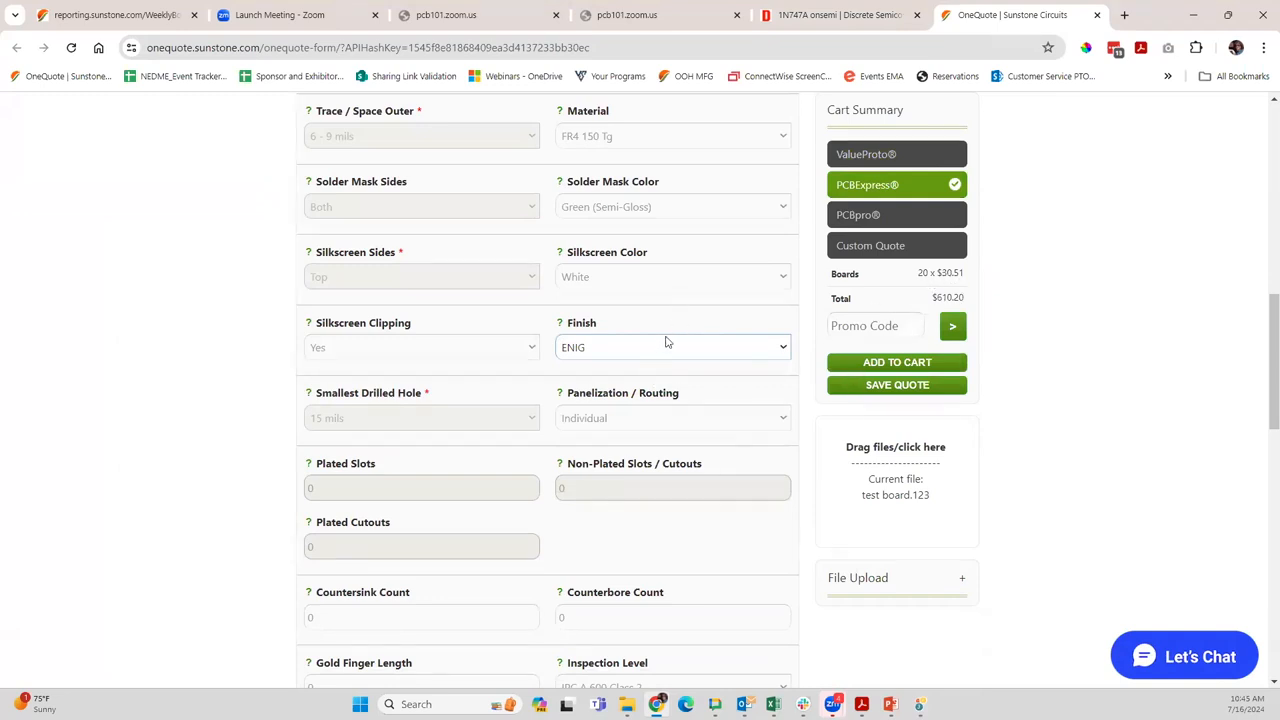
pyautogui.click(677, 425)
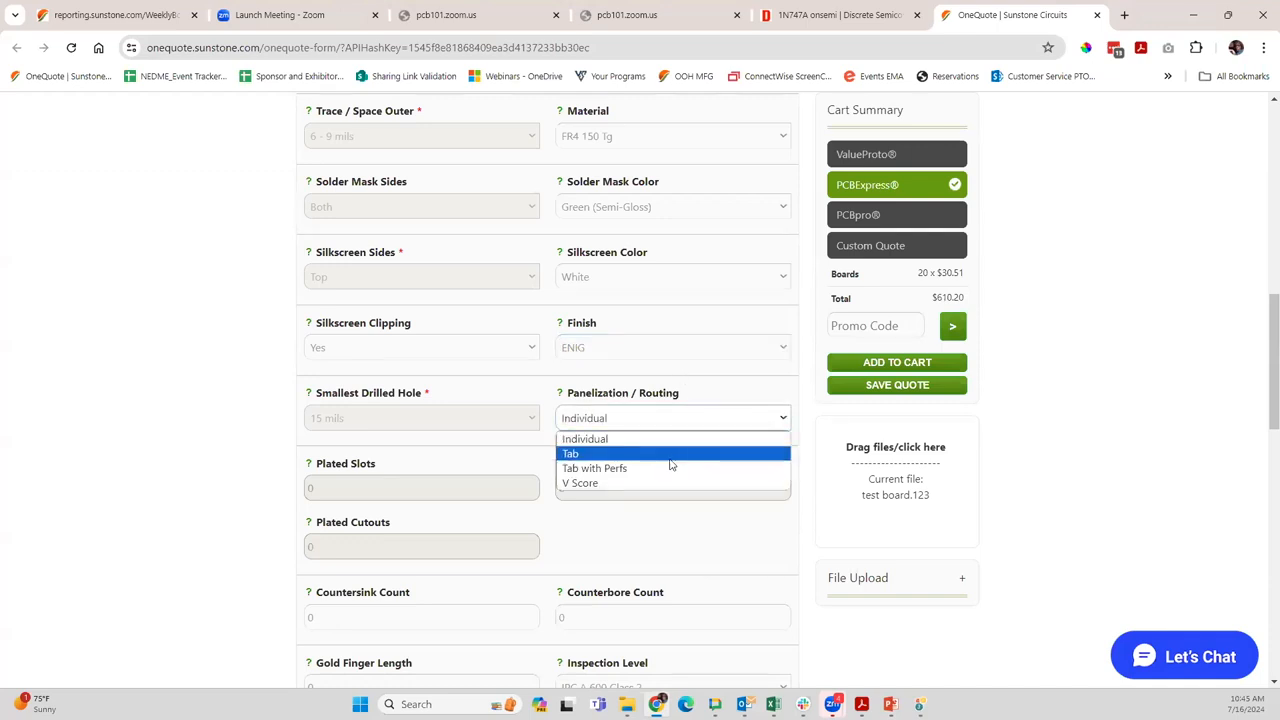
pyautogui.click(673, 456)
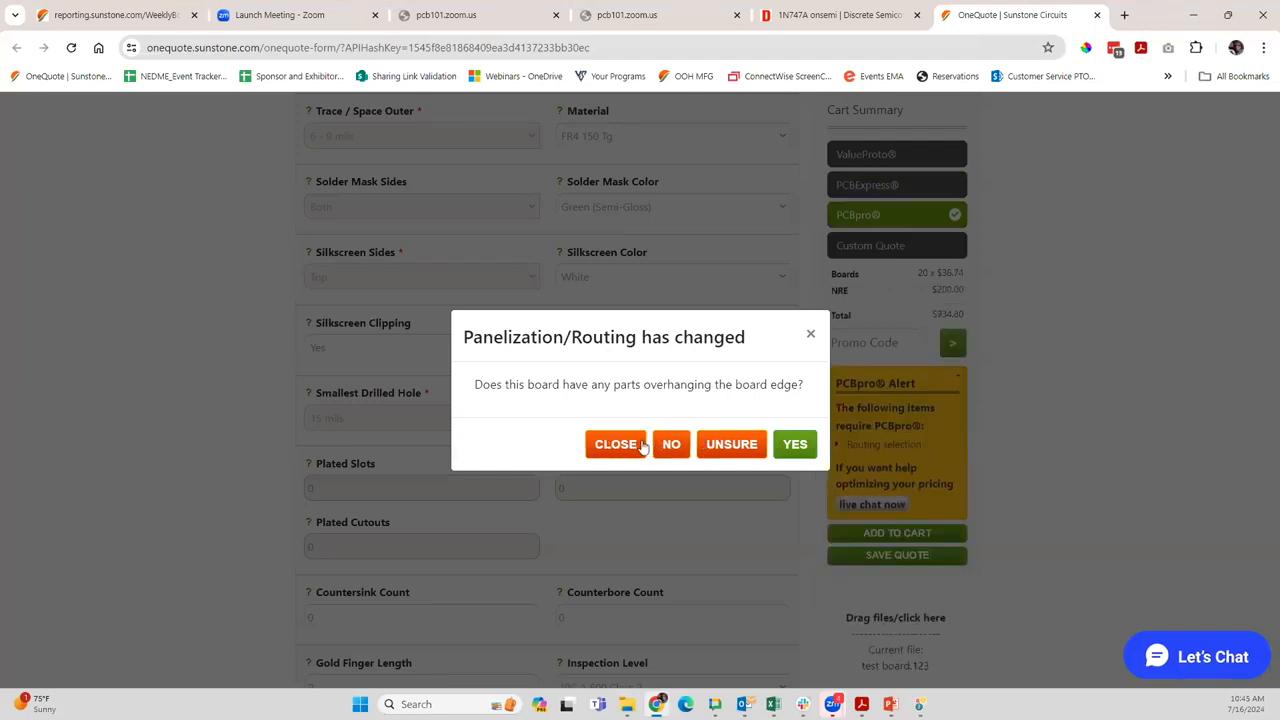
pyautogui.click(673, 445)
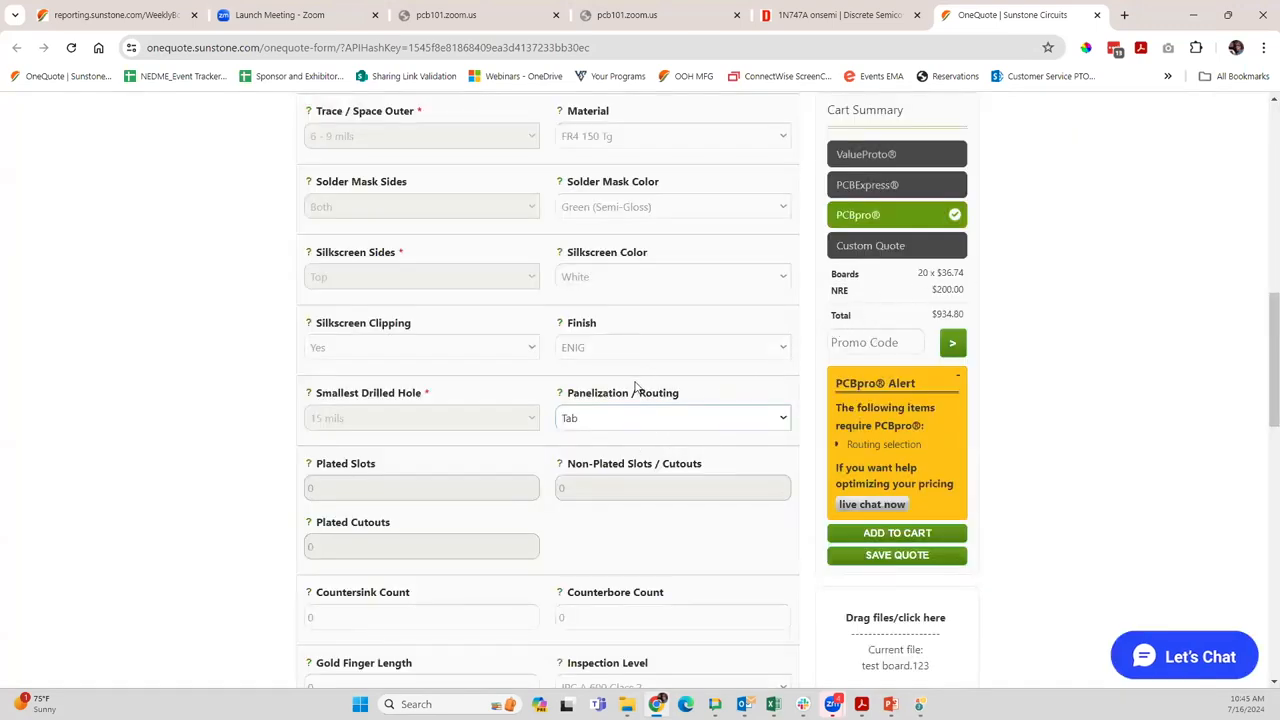
# Review the remaining specification fields, extra options and available assembly services, keeping No Assembly
pyautogui.scroll(4, 634, 390)
pyautogui.scroll(-5, 640, 394)
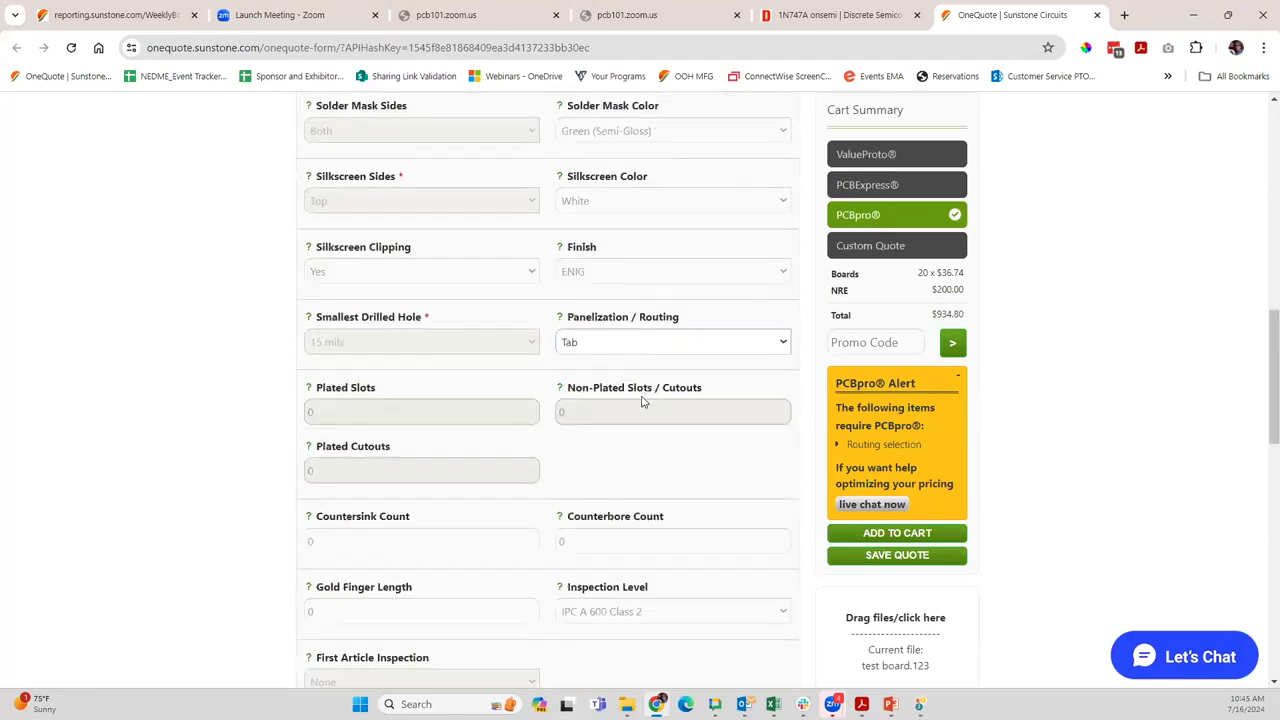
pyautogui.scroll(-2, 643, 400)
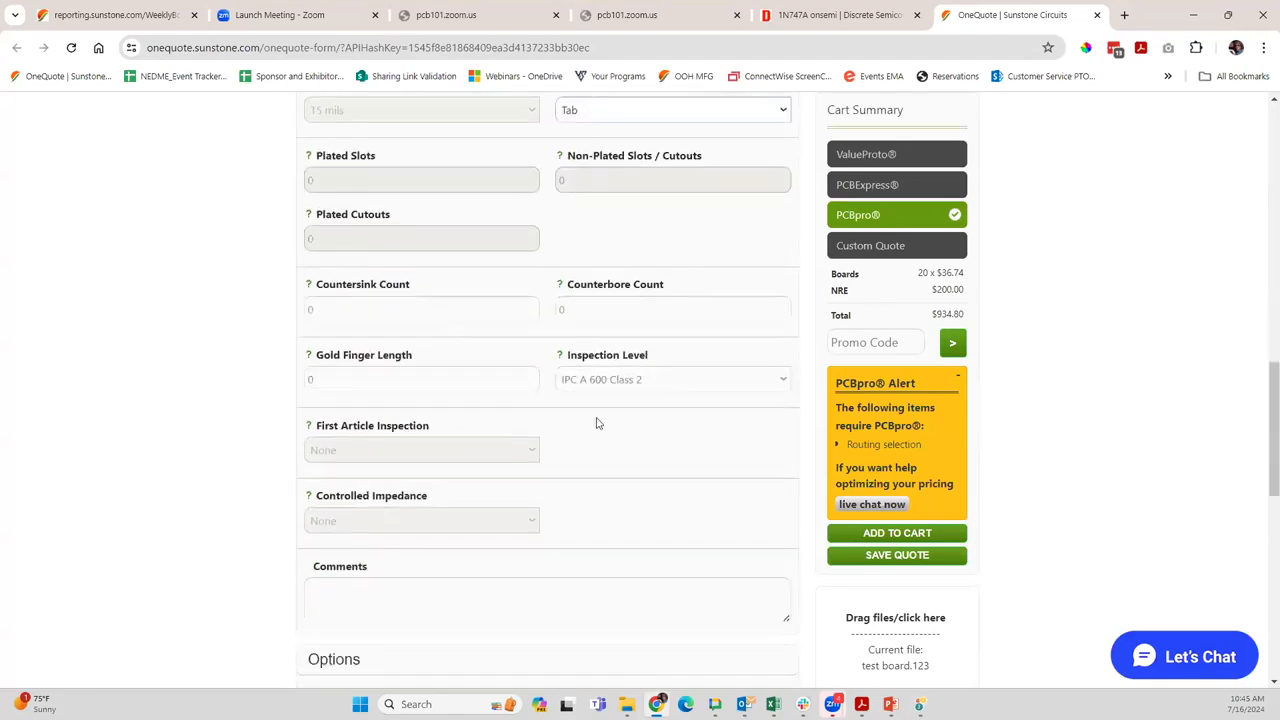
pyautogui.scroll(-6, 594, 423)
pyautogui.scroll(1, 472, 238)
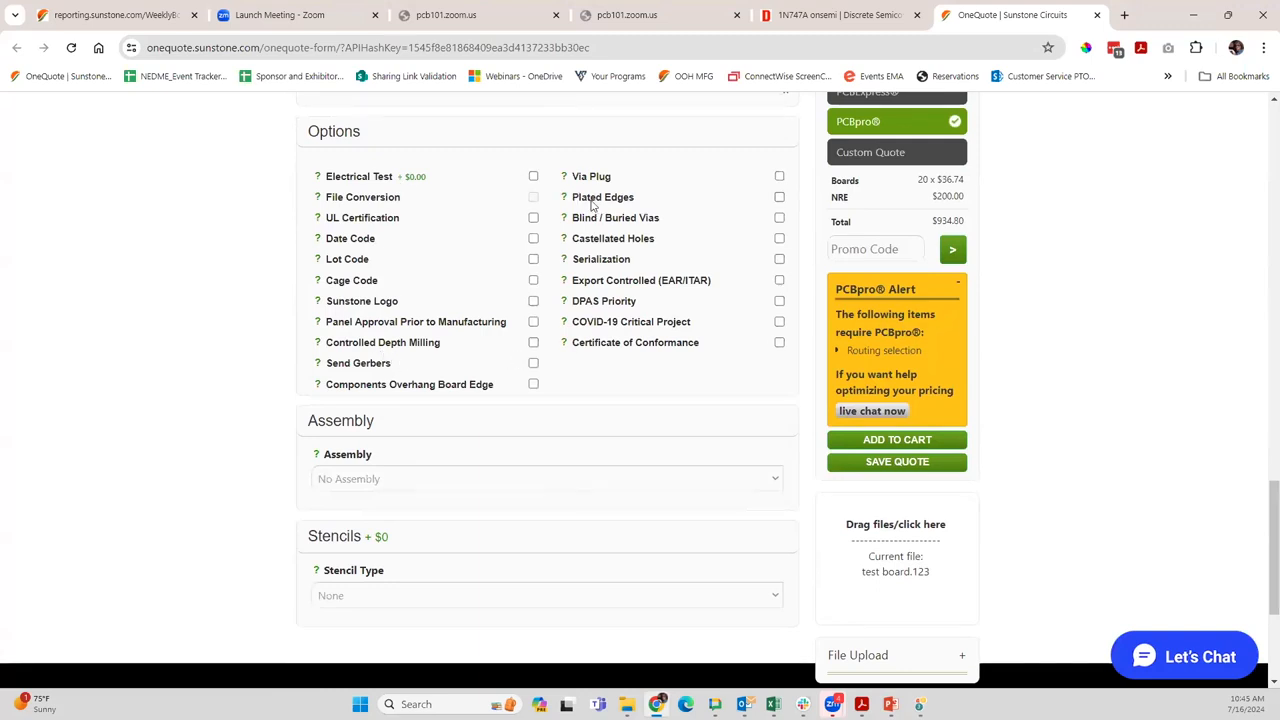
pyautogui.click(487, 485)
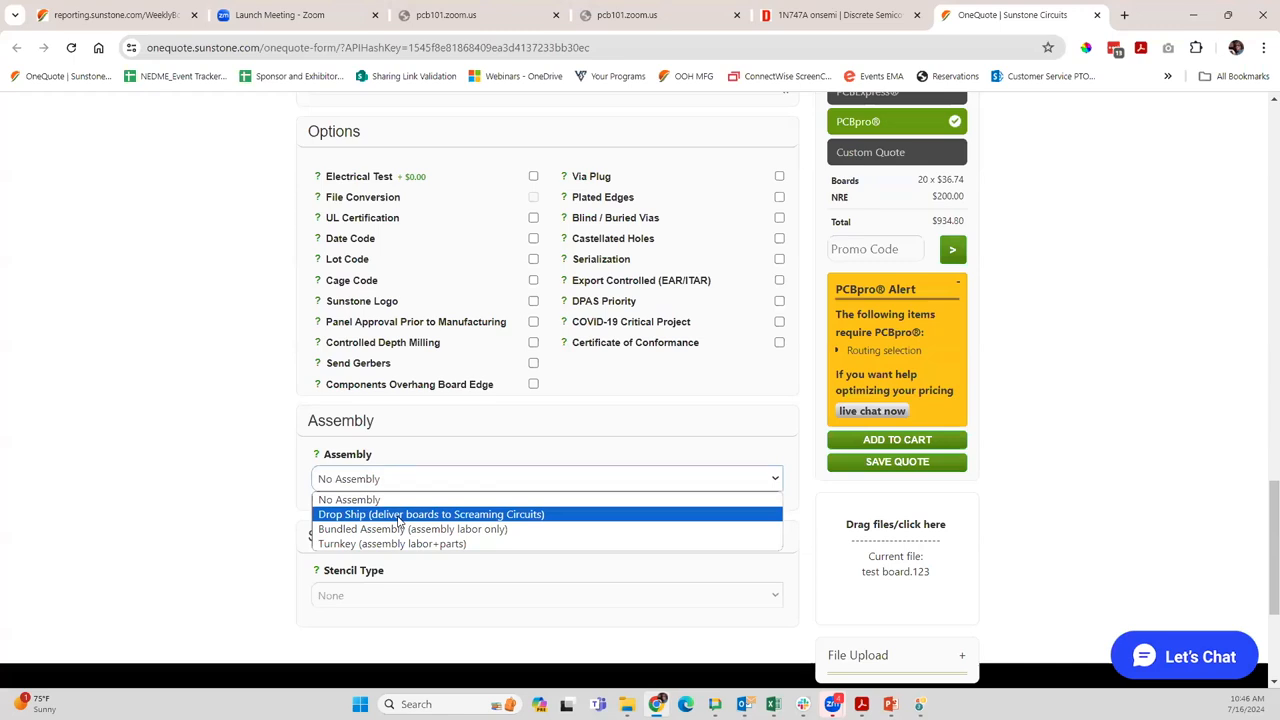
pyautogui.click(235, 511)
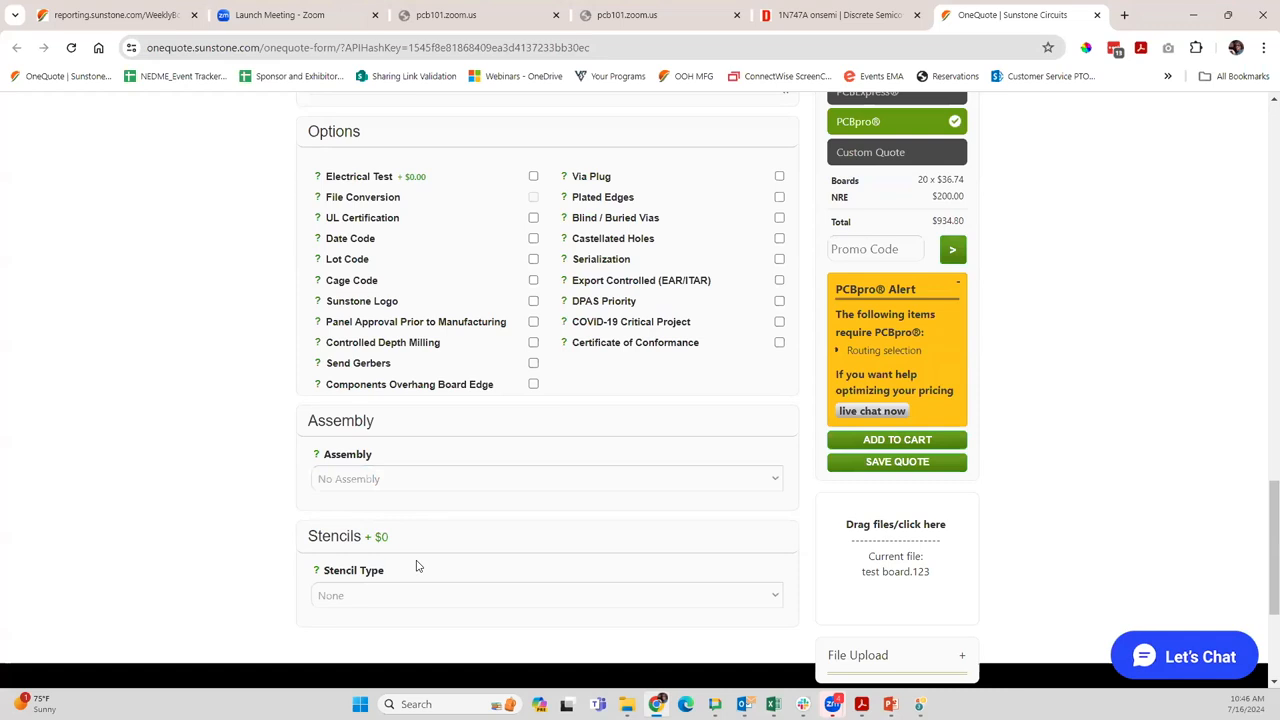
# Review the available stencil types, keeping None, and look over the extra options and cart summary
pyautogui.click(418, 594)
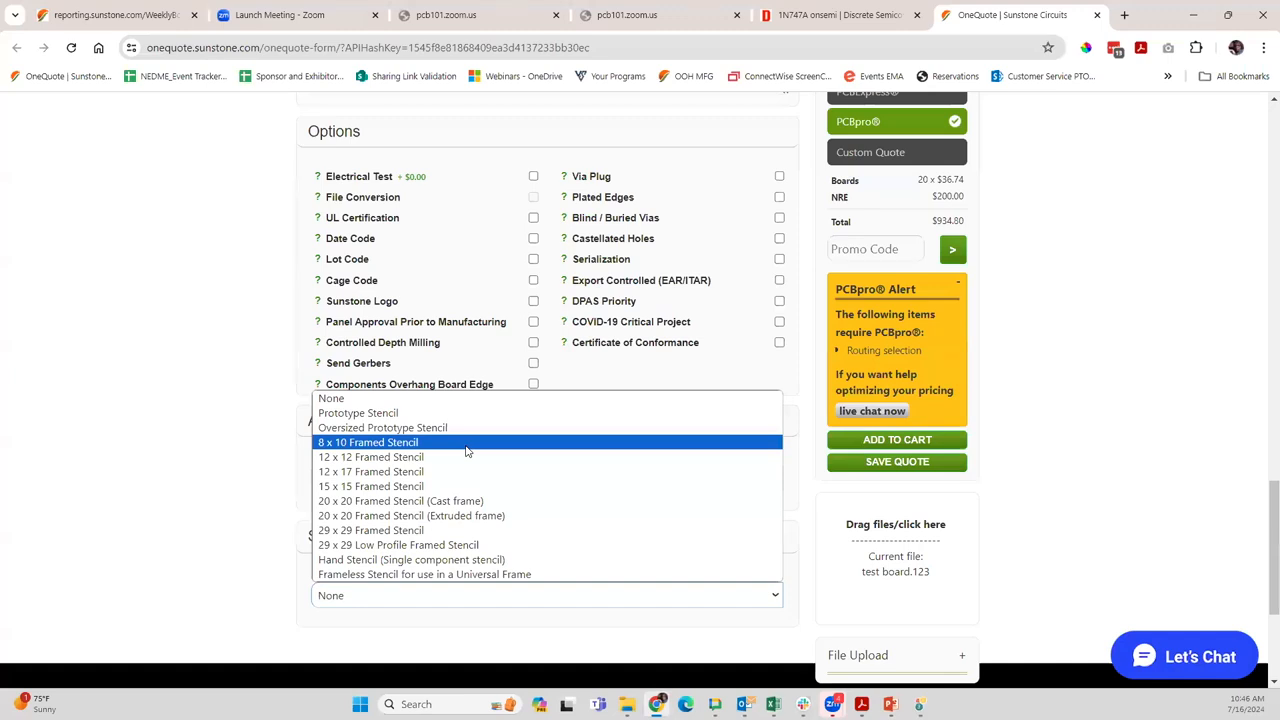
pyautogui.press('Down')
pyautogui.press('Down')
pyautogui.press('Down')
pyautogui.press('Down')
pyautogui.press('Down')
pyautogui.press('Down')
pyautogui.press('Down')
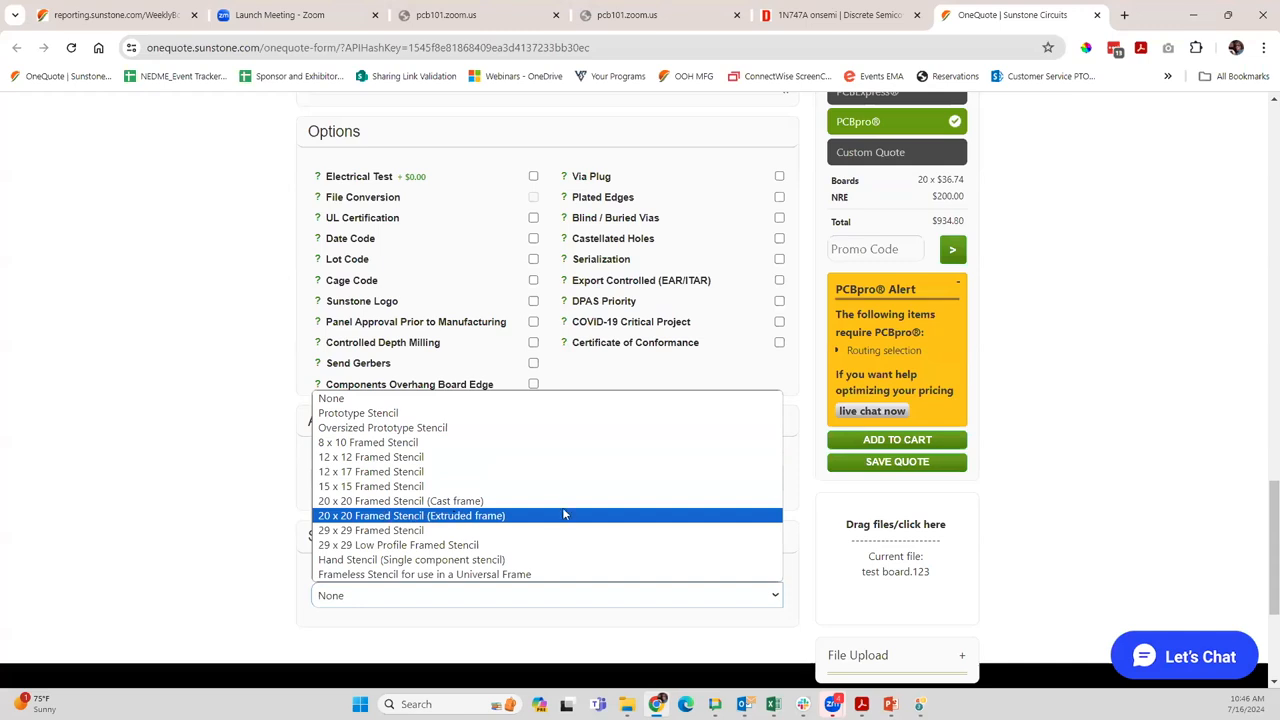
pyautogui.click(199, 361)
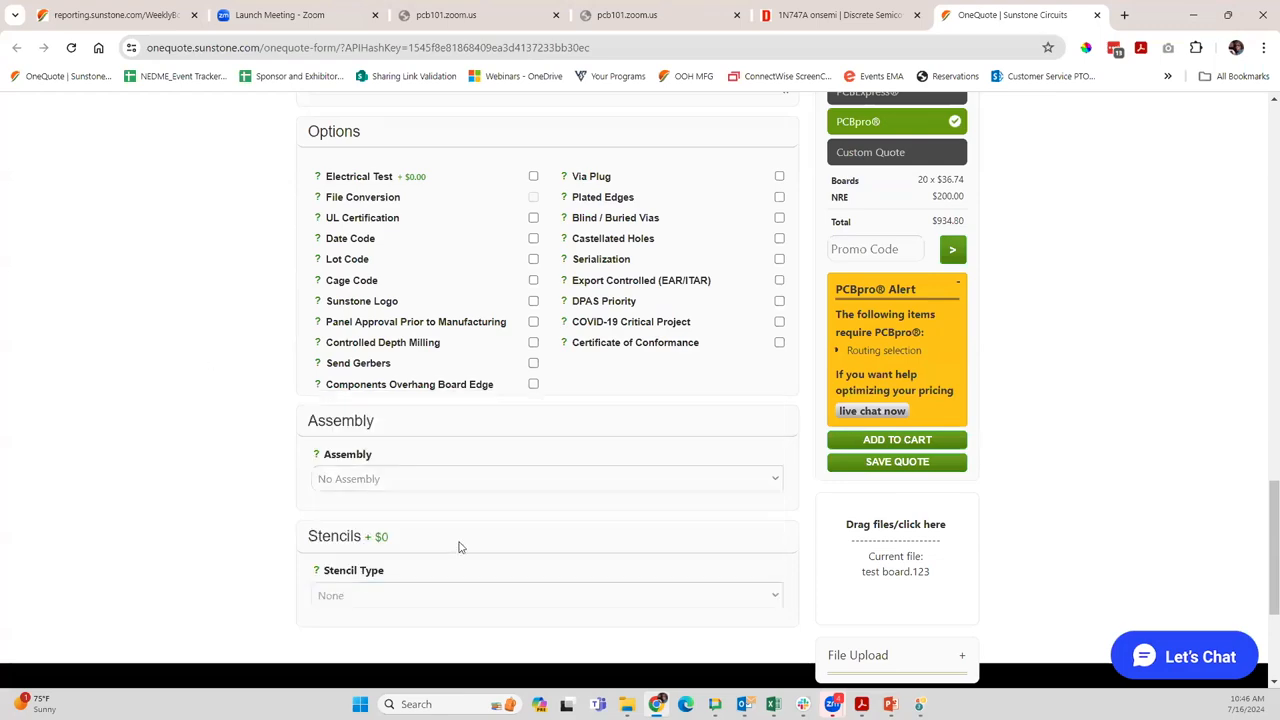
pyautogui.scroll(5, 591, 503)
pyautogui.scroll(-3, 608, 494)
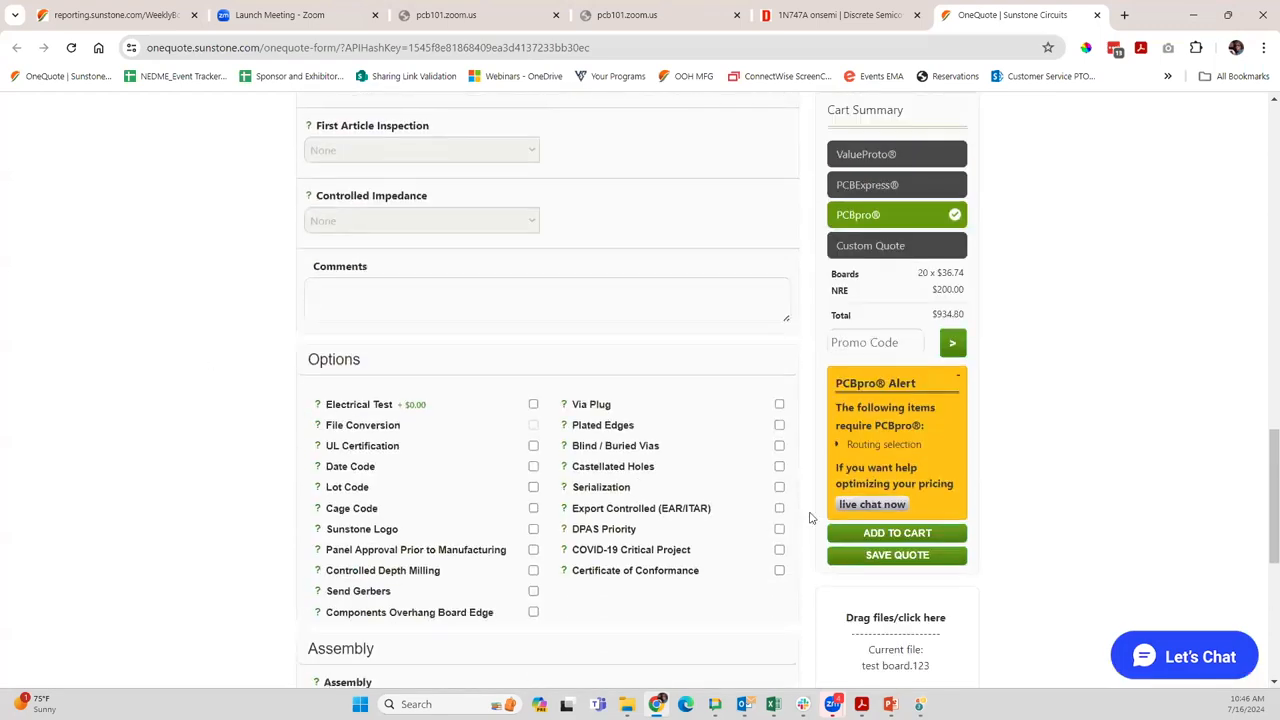
pyautogui.scroll(-2, 790, 527)
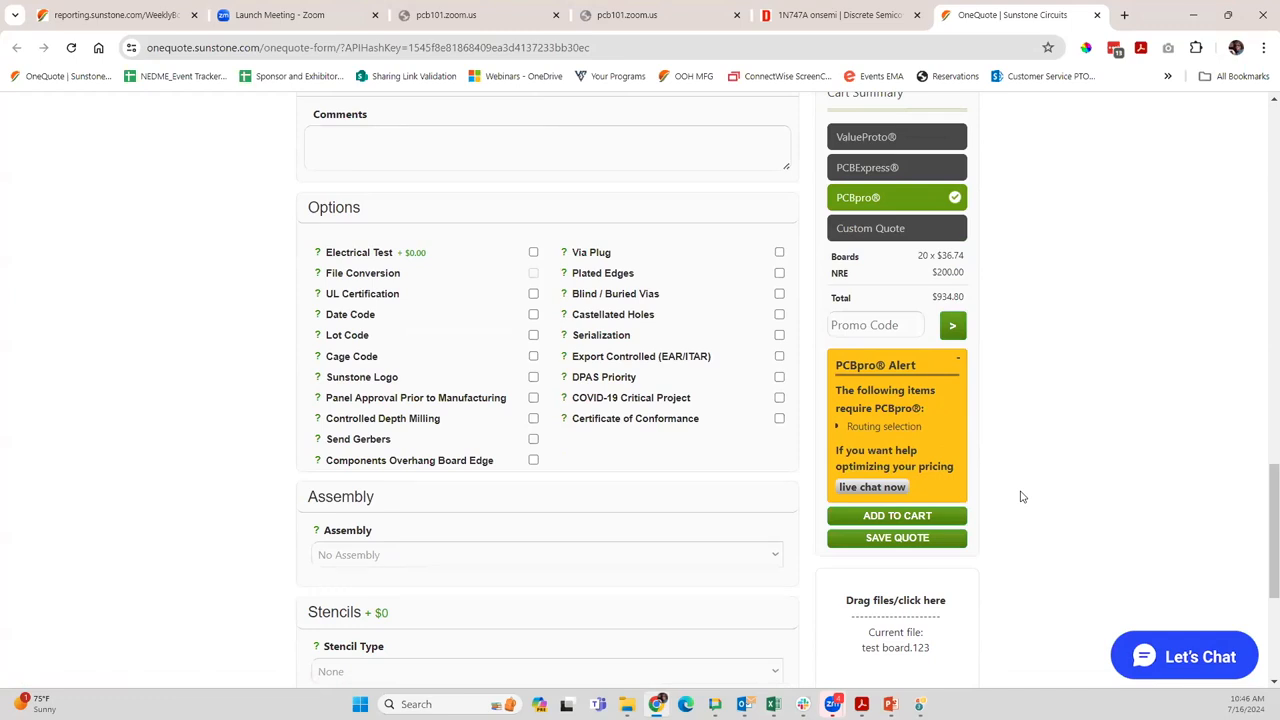
# Add the configured board to the cart, continue to checkout, and close the account login page
pyautogui.click(892, 517)
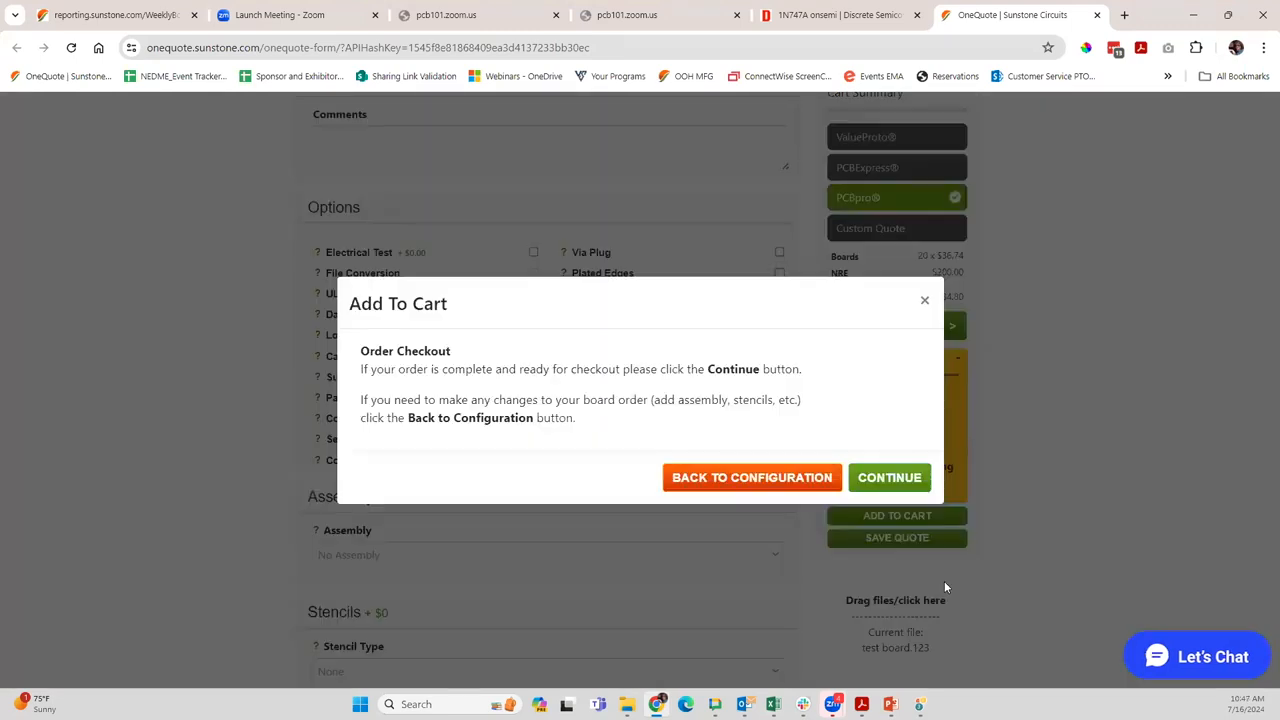
pyautogui.click(884, 480)
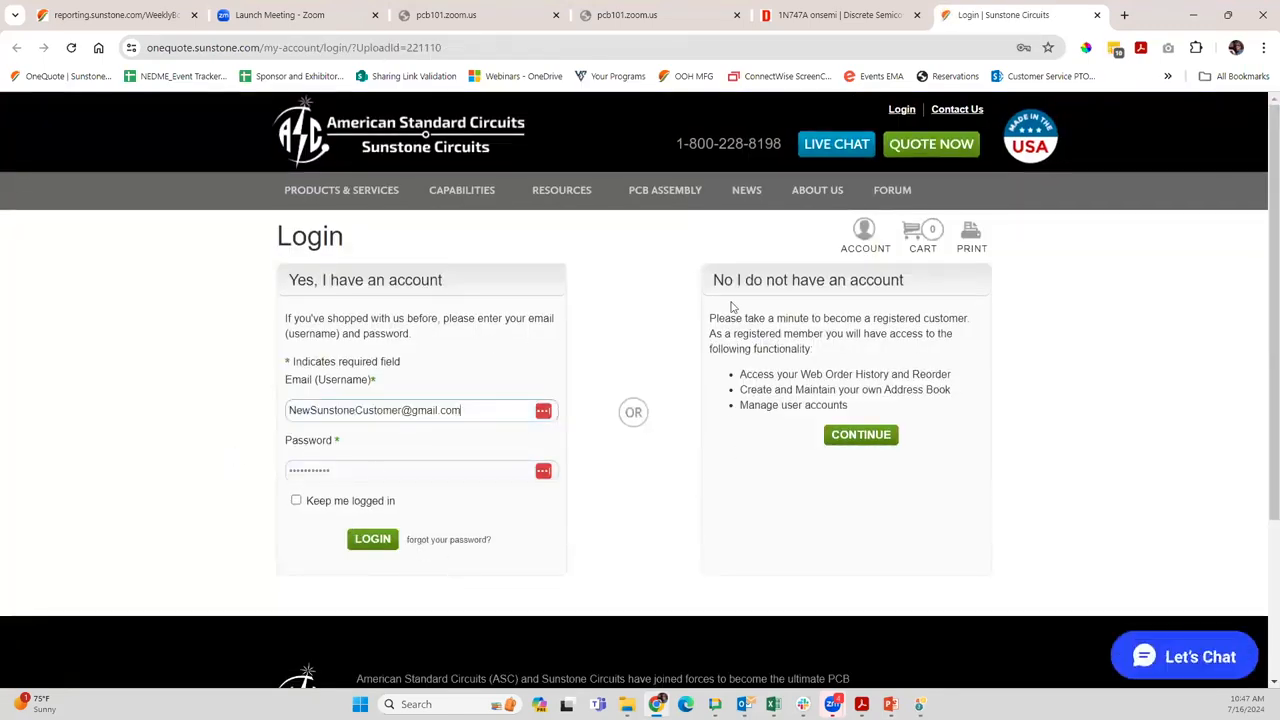
pyautogui.click(1097, 15)
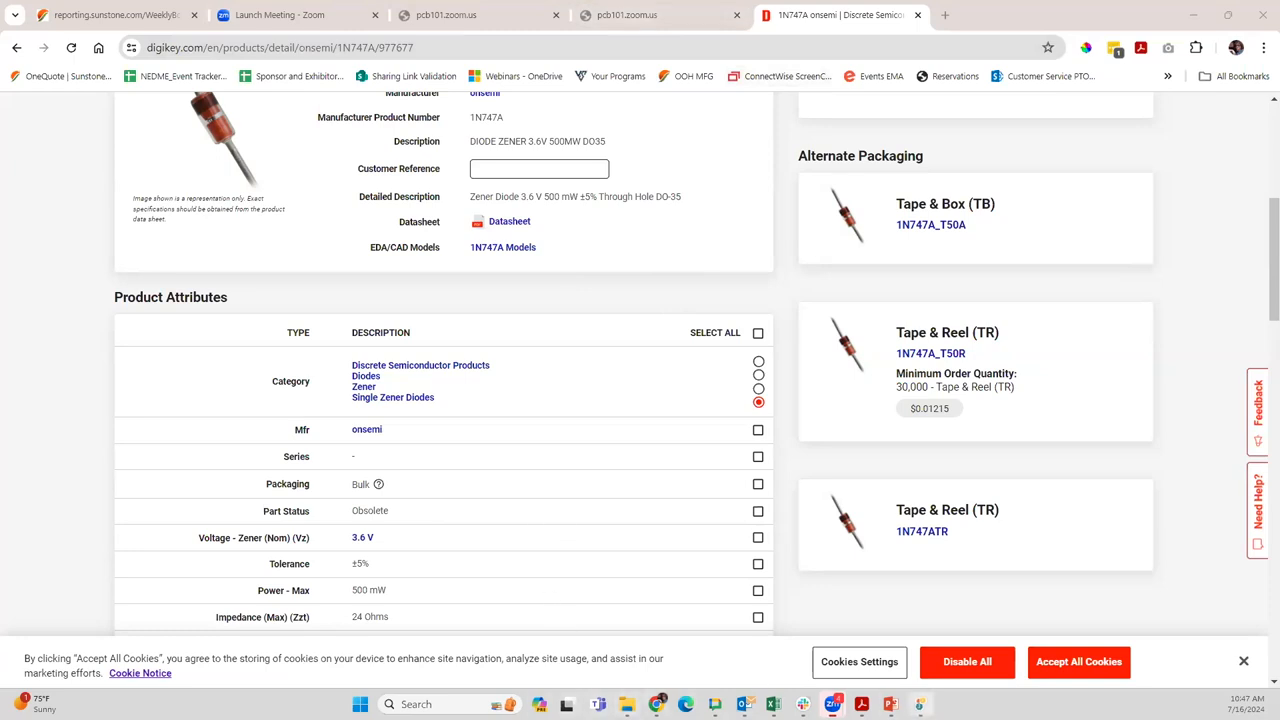
# Switch to PCB123, view LED1's properties in the main schematic, and open its DigiKey part number link
pyautogui.click(920, 704)
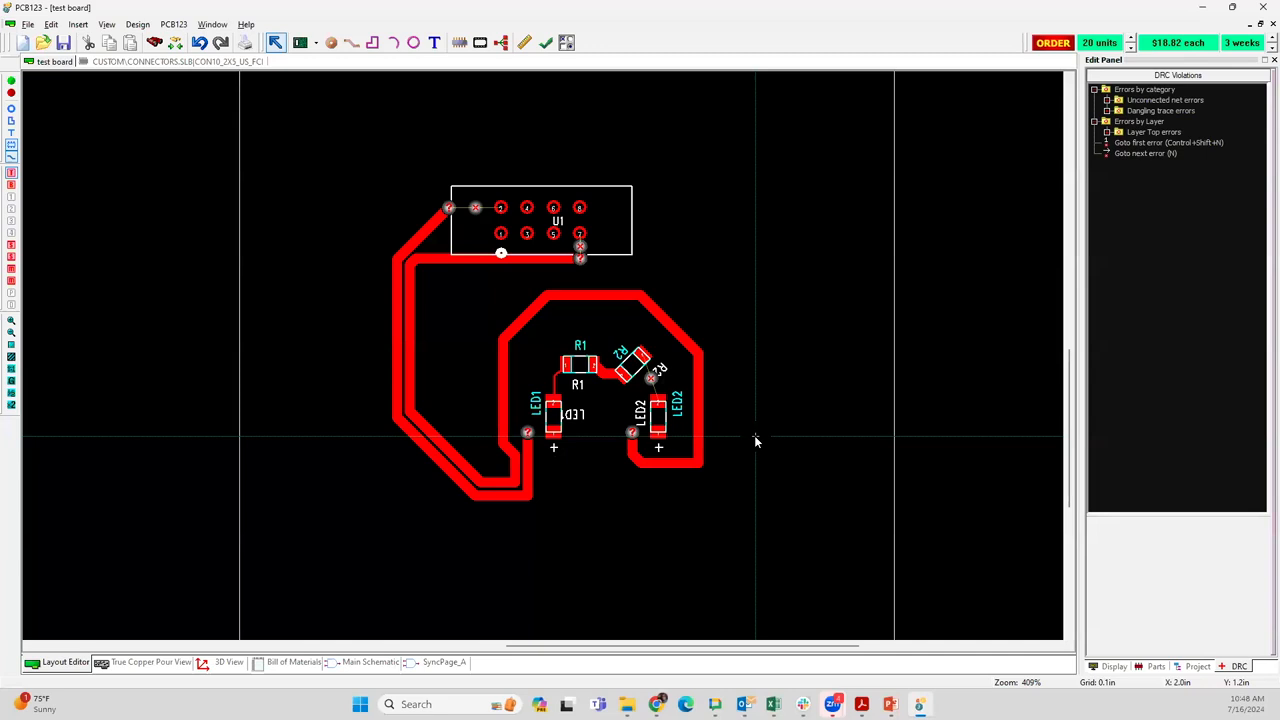
pyautogui.click(384, 661)
pyautogui.scroll(3, 543, 357)
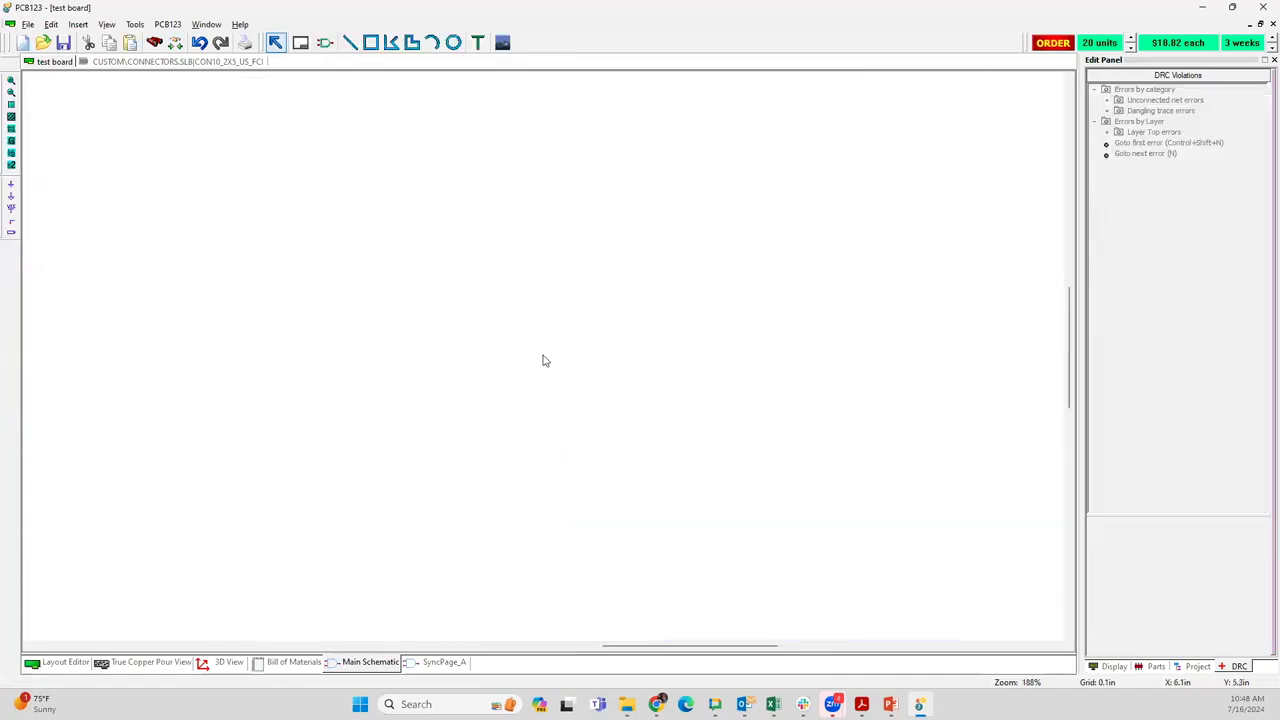
pyautogui.click(240, 297)
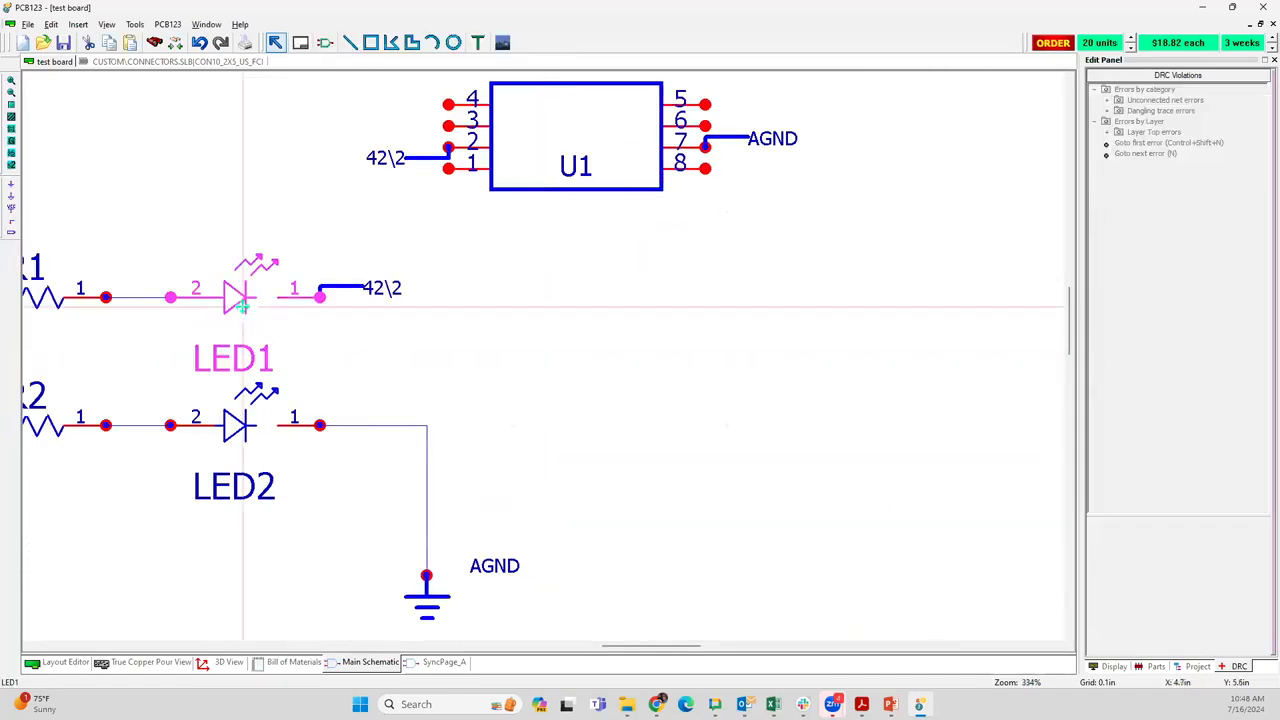
pyautogui.rightClick(250, 296)
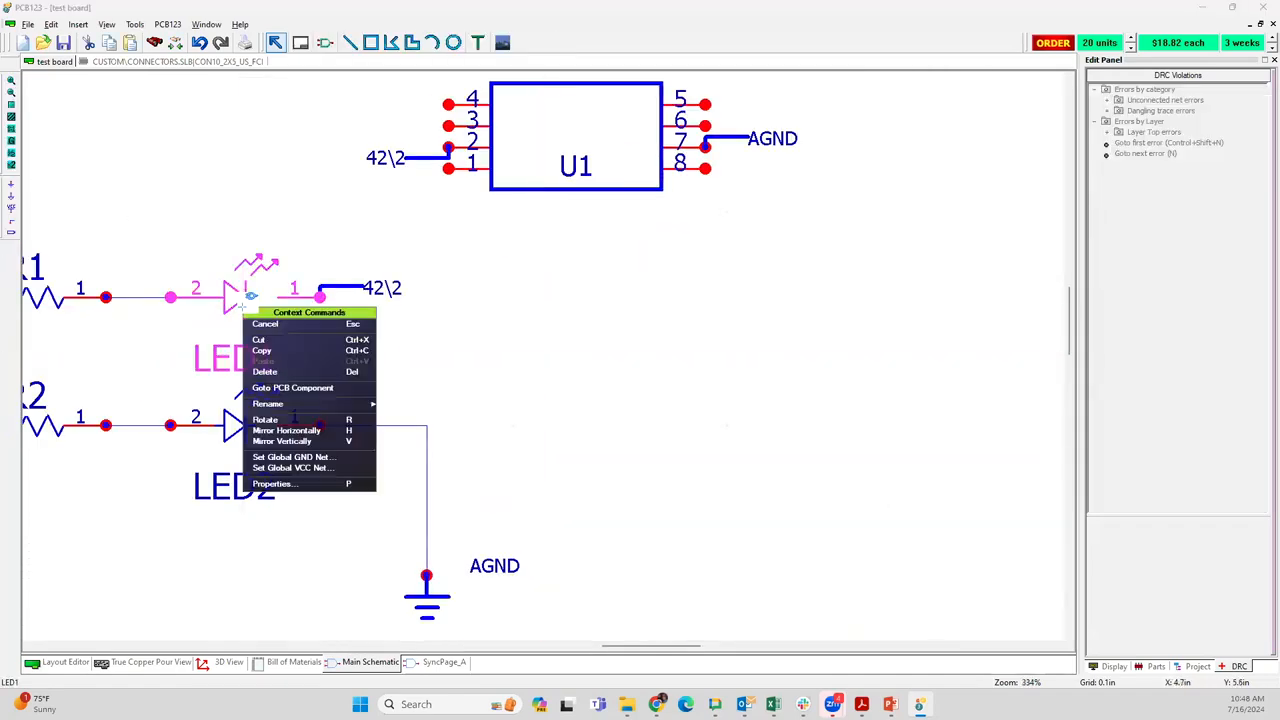
pyautogui.click(275, 483)
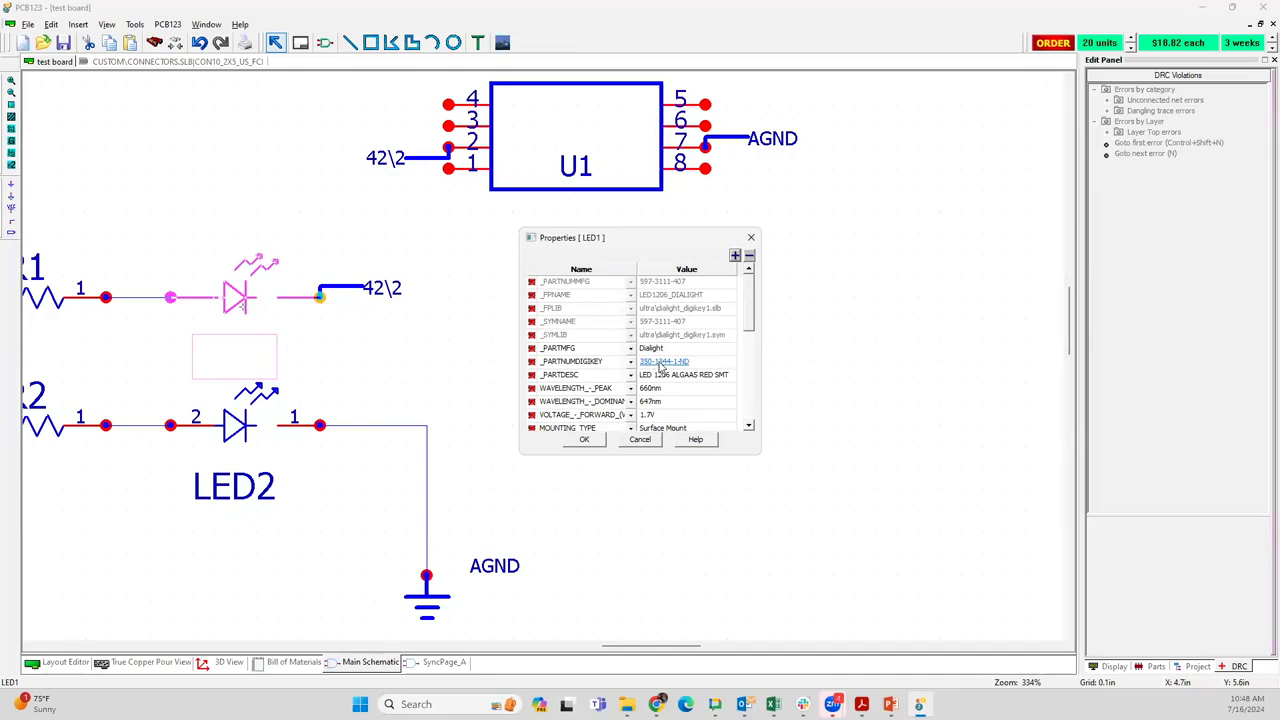
pyautogui.click(662, 362)
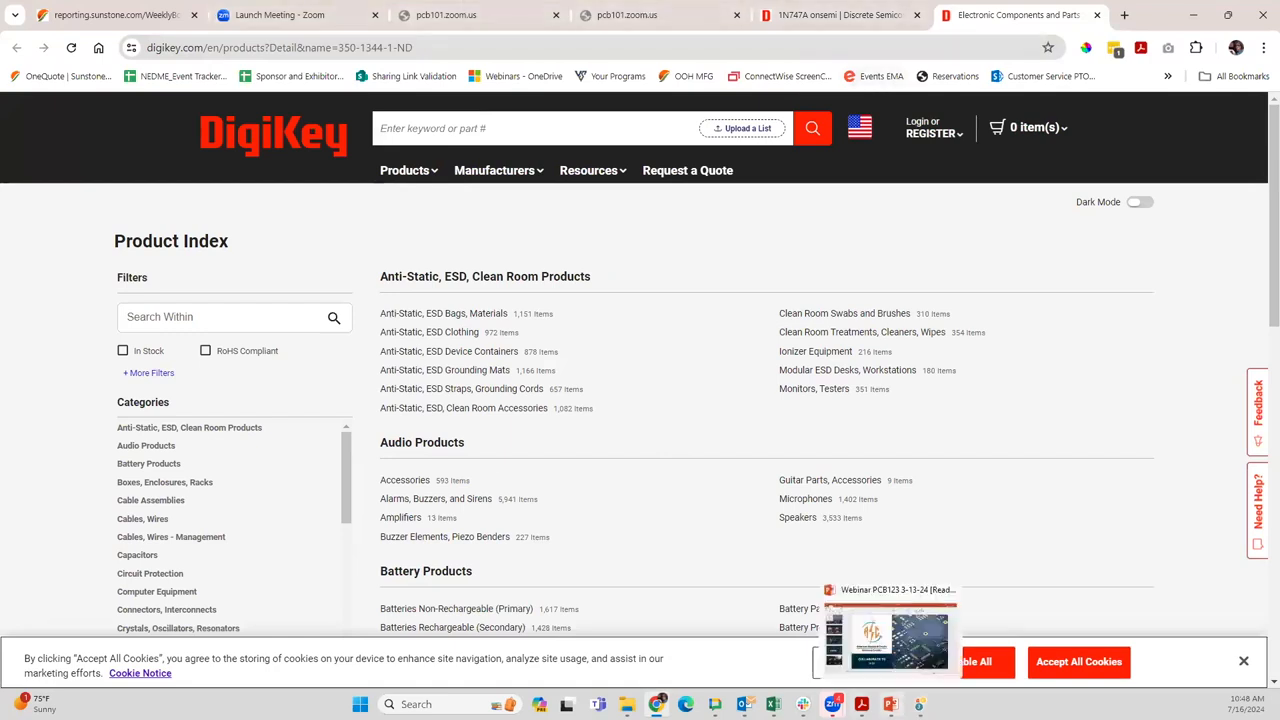
pyautogui.click(918, 704)
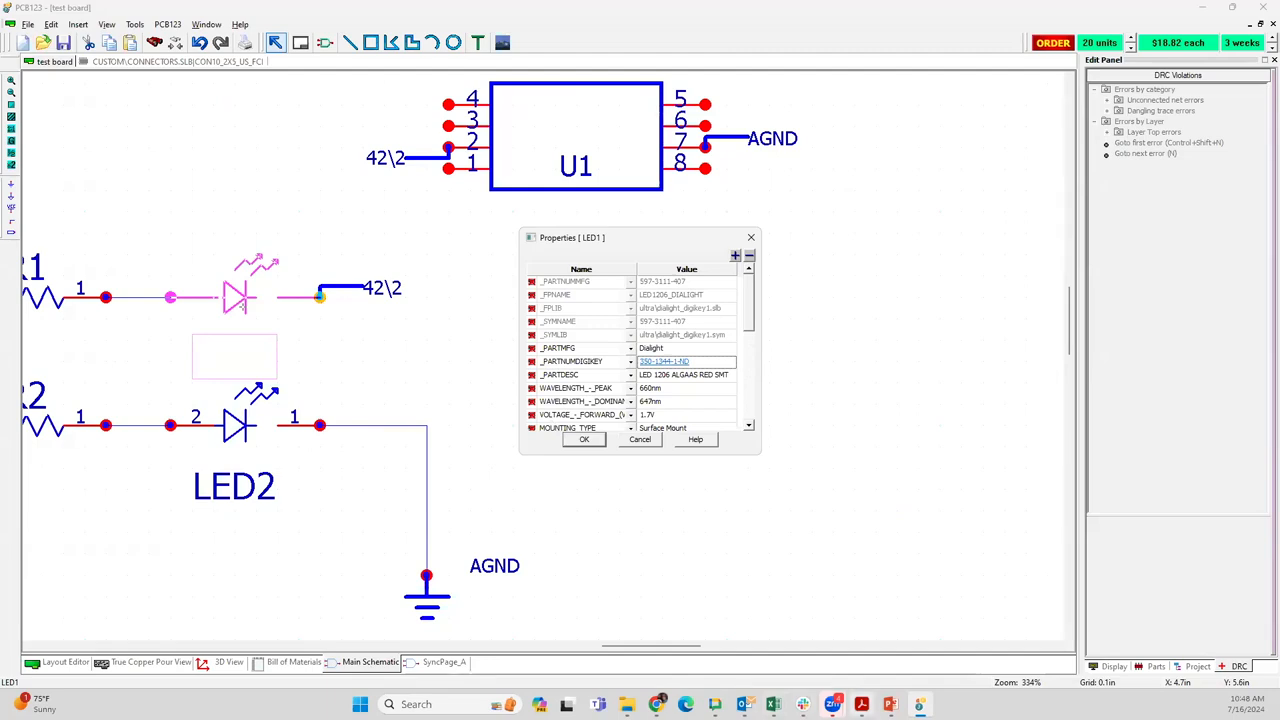
pyautogui.click(687, 704)
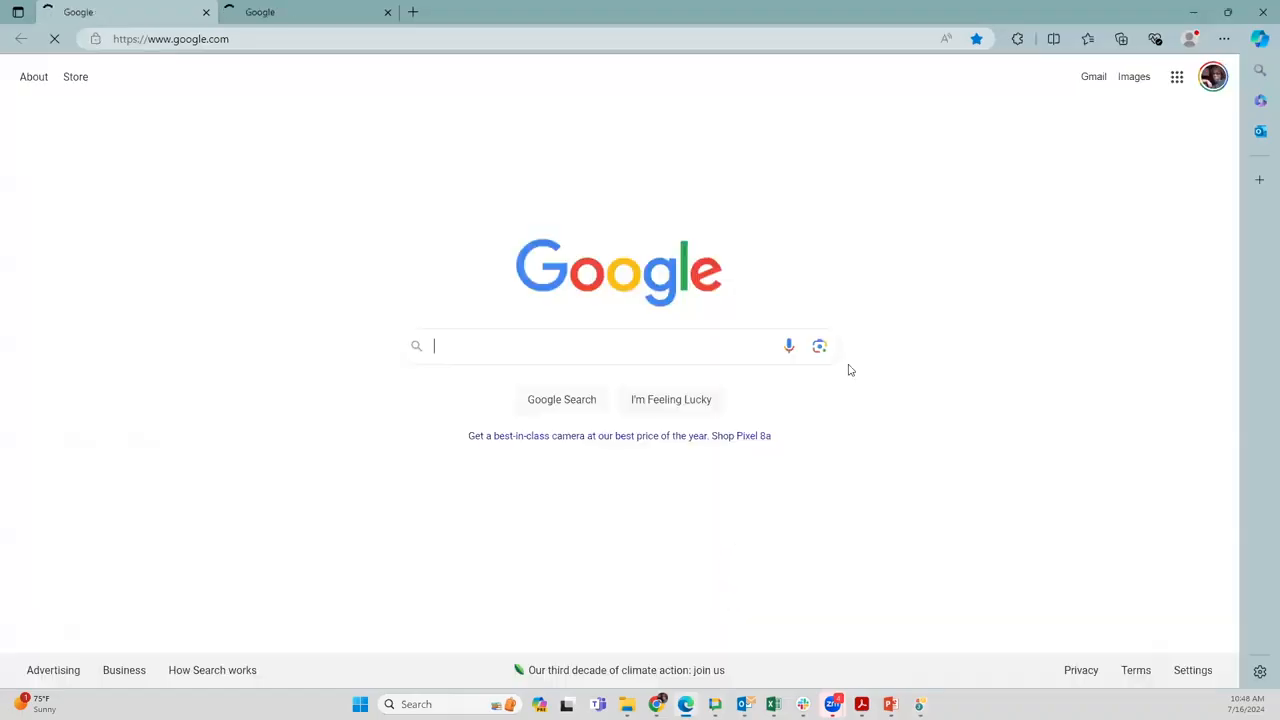
pyautogui.click(1262, 12)
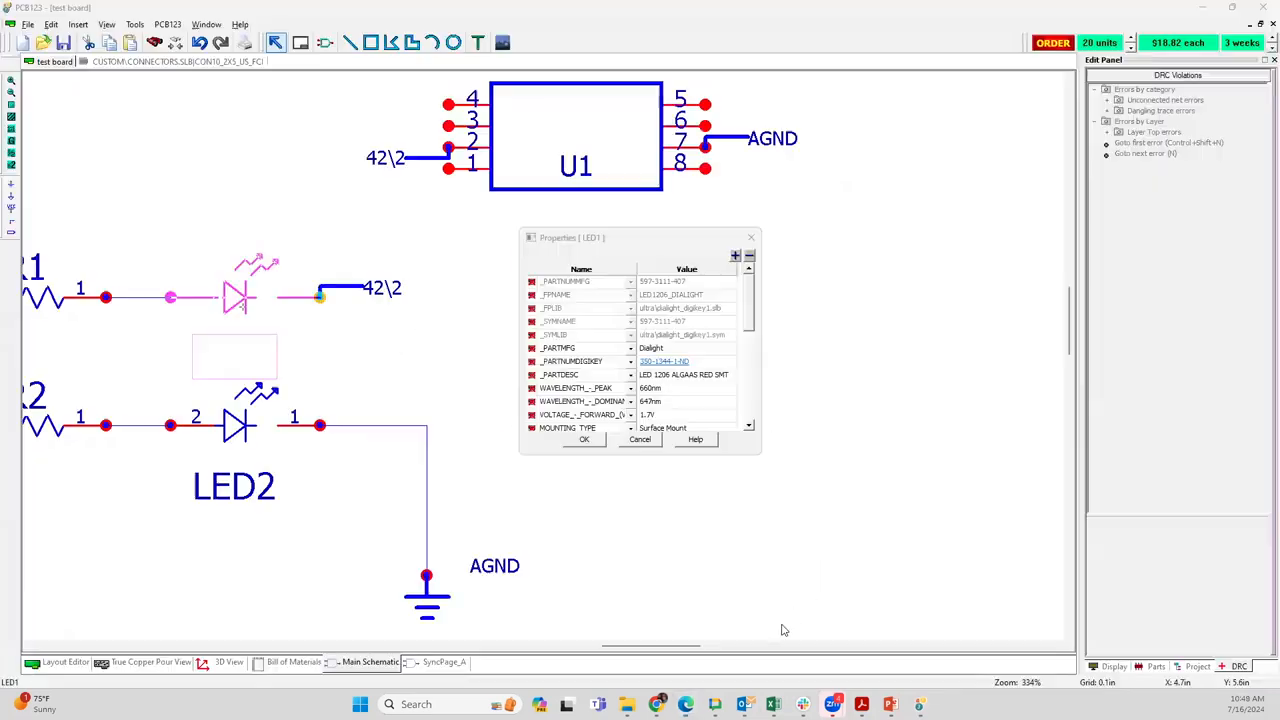
# Switch to Chrome, close both DigiKey pages, and minimize the browser to return to LED1's properties in PCB123
pyautogui.moveTo(803, 704)
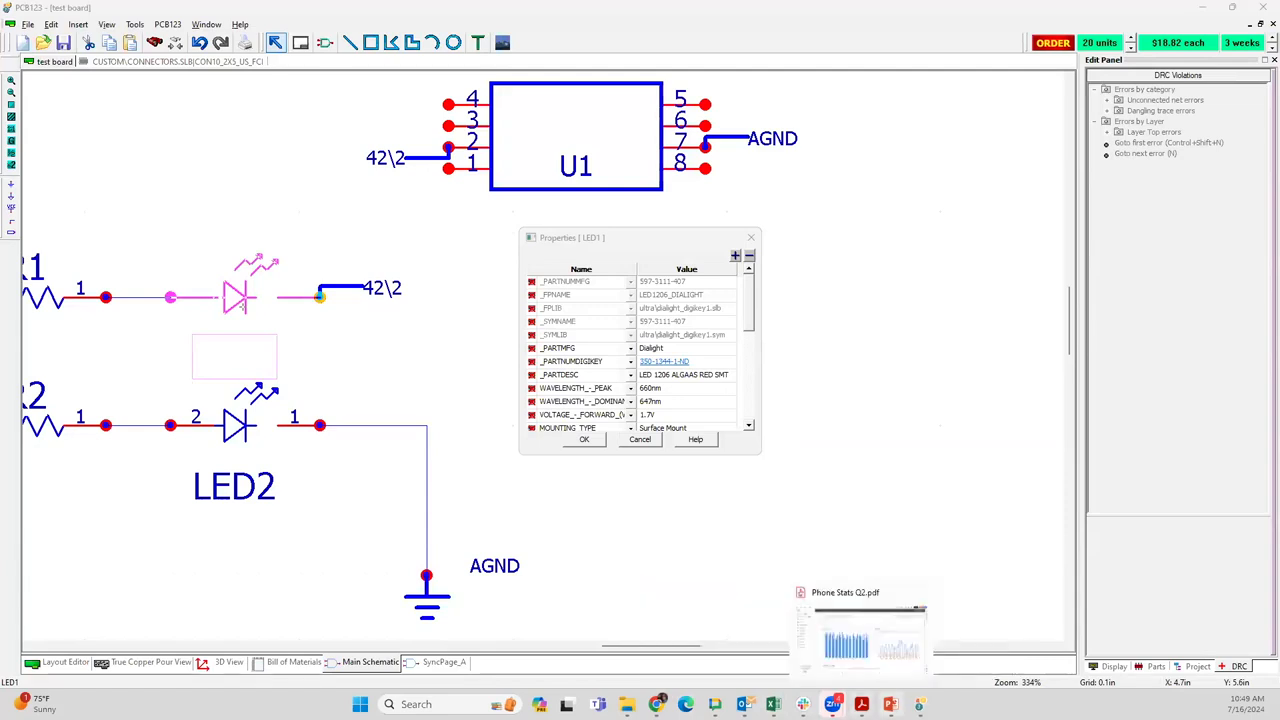
pyautogui.moveTo(890, 704)
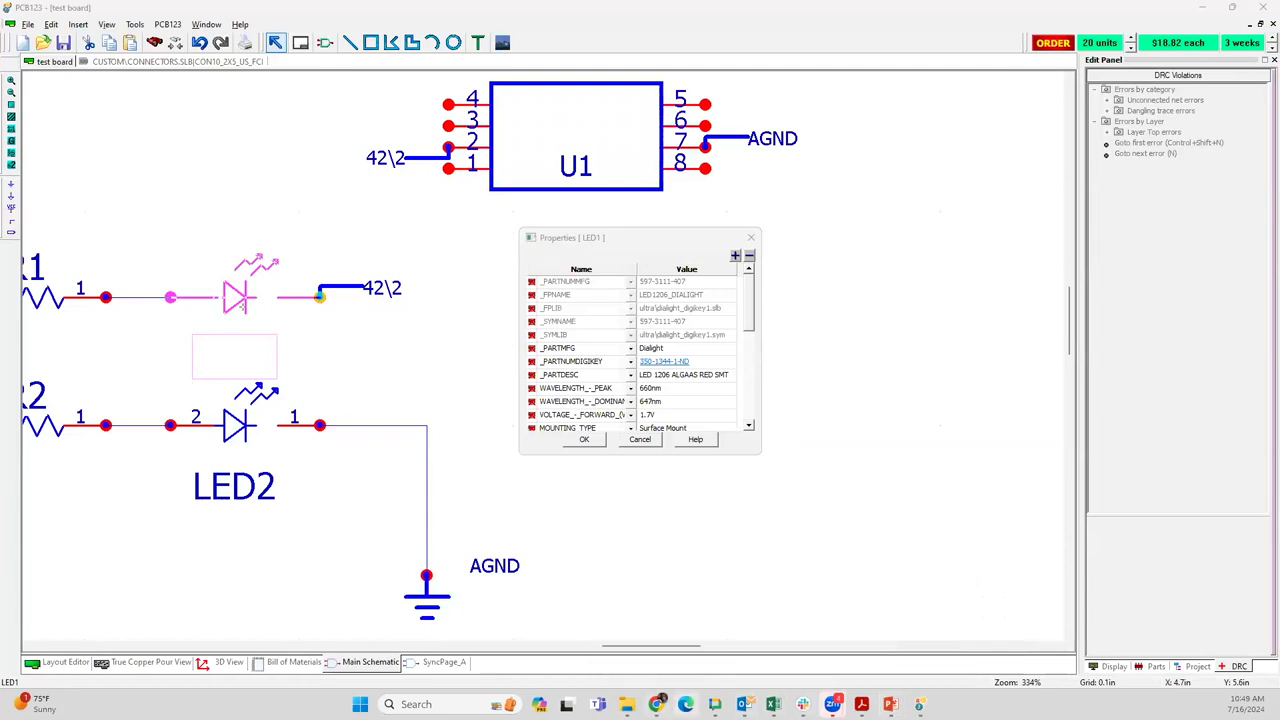
pyautogui.moveTo(656, 704)
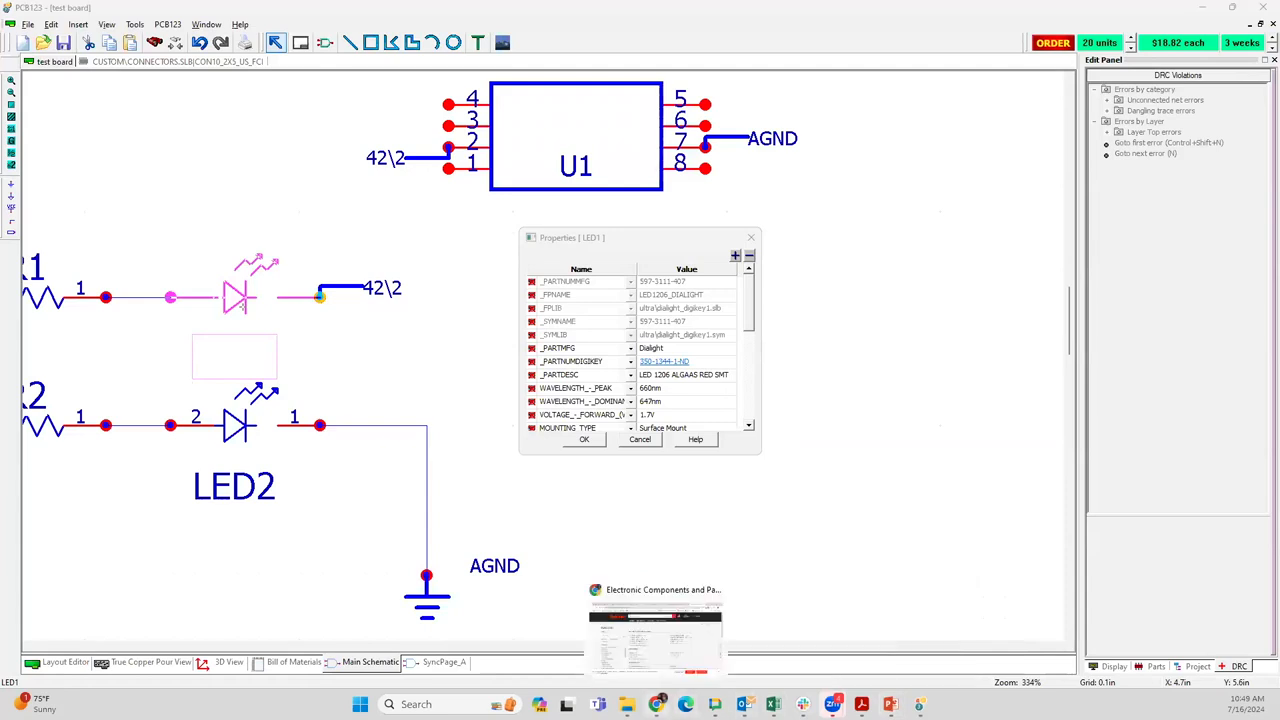
pyautogui.click(655, 660)
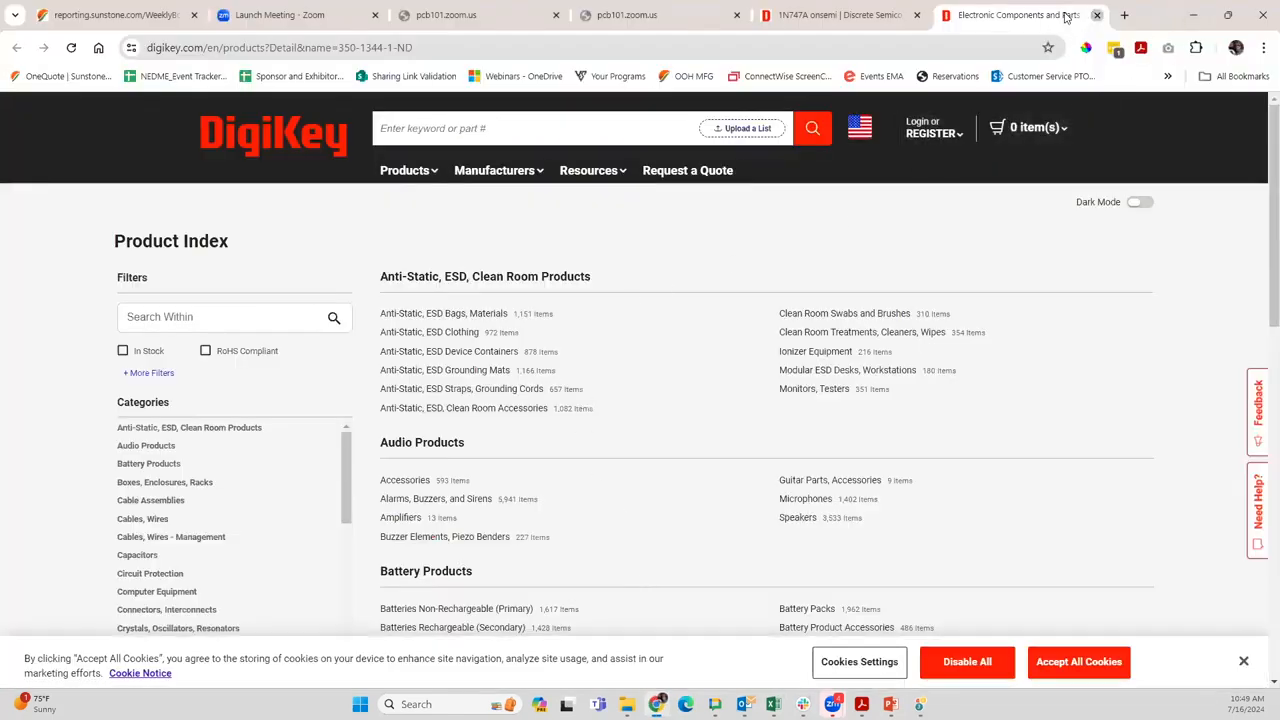
pyautogui.click(1095, 15)
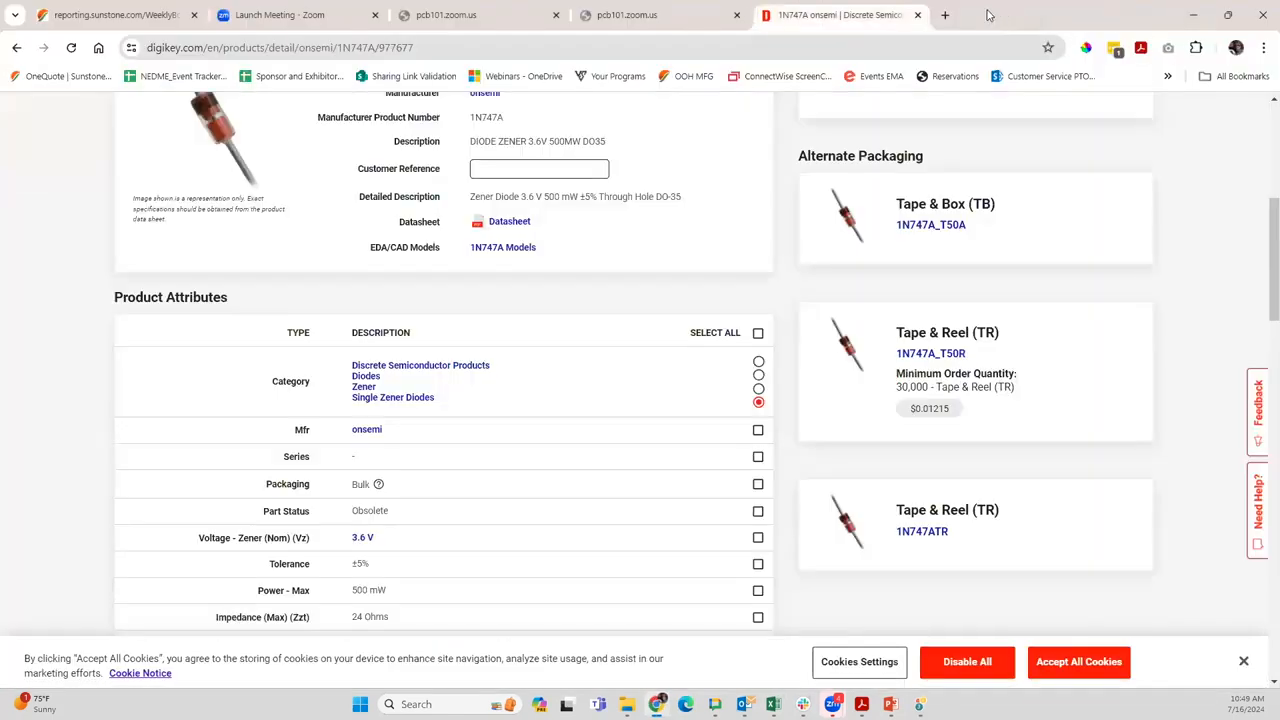
pyautogui.click(918, 15)
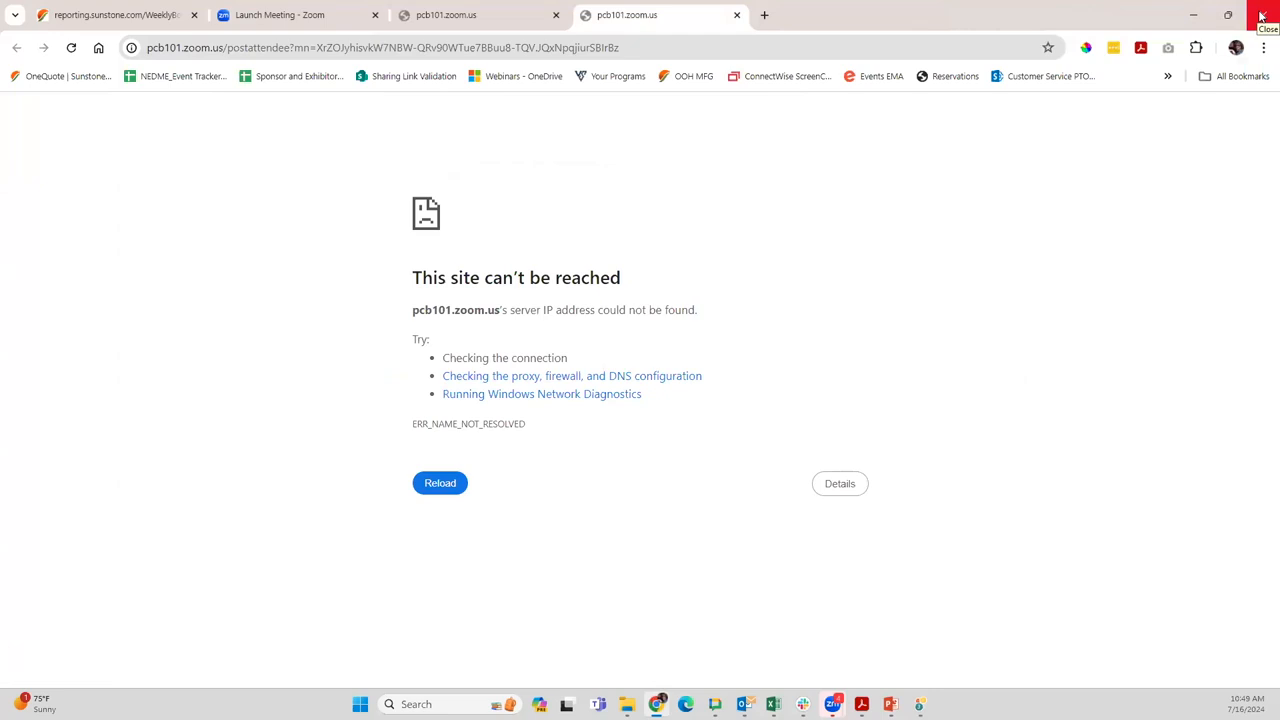
pyautogui.click(1261, 16)
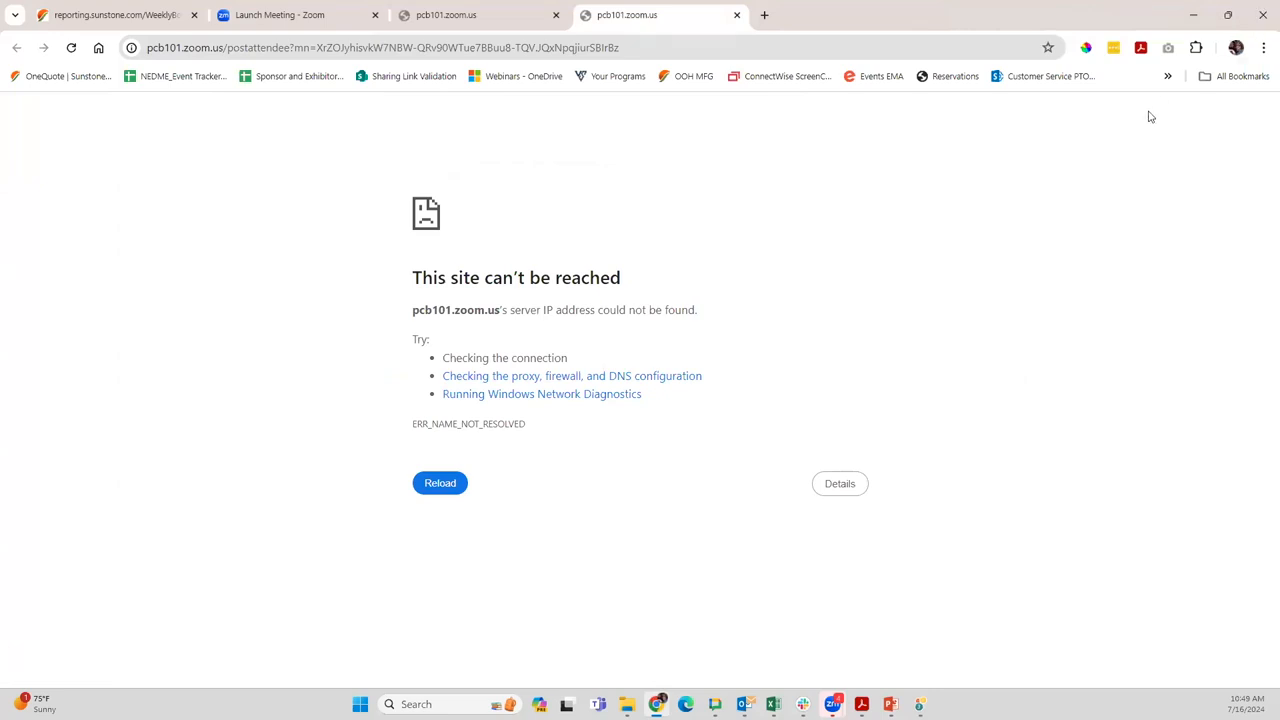
pyautogui.click(1191, 20)
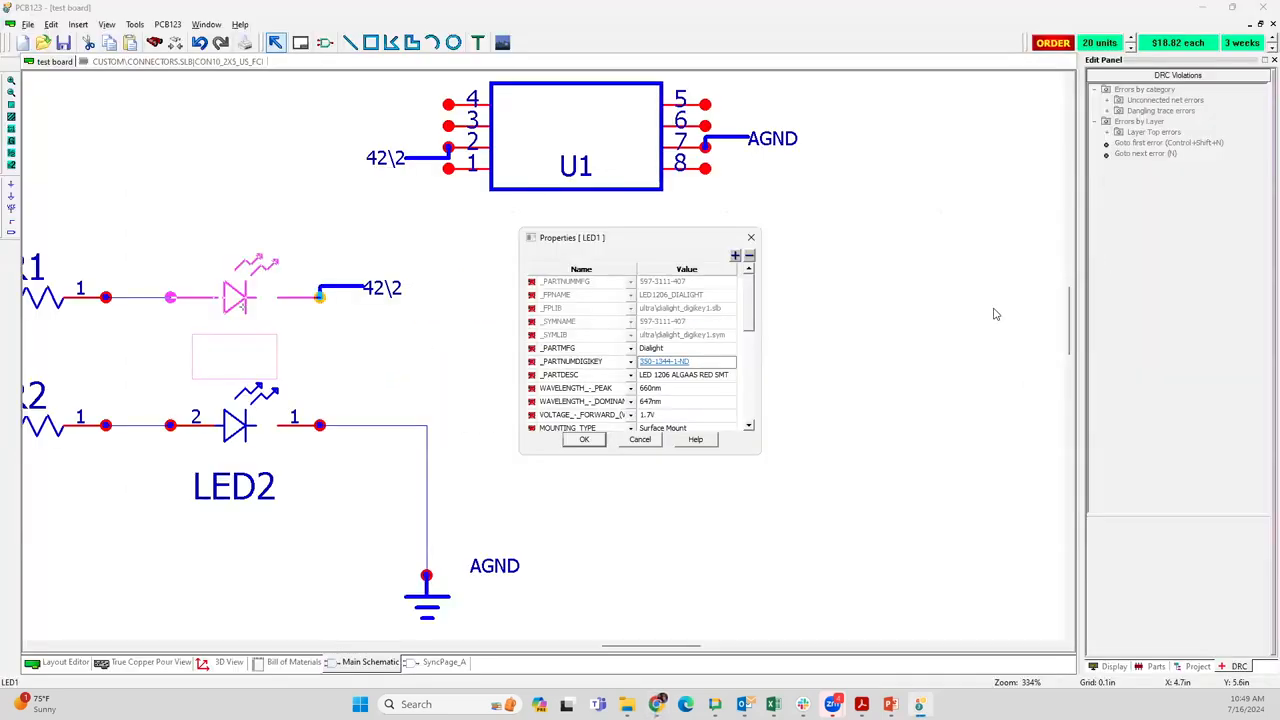
# Close LED1's properties and bring the R1 resistor into view in the main schematic
pyautogui.click(750, 240)
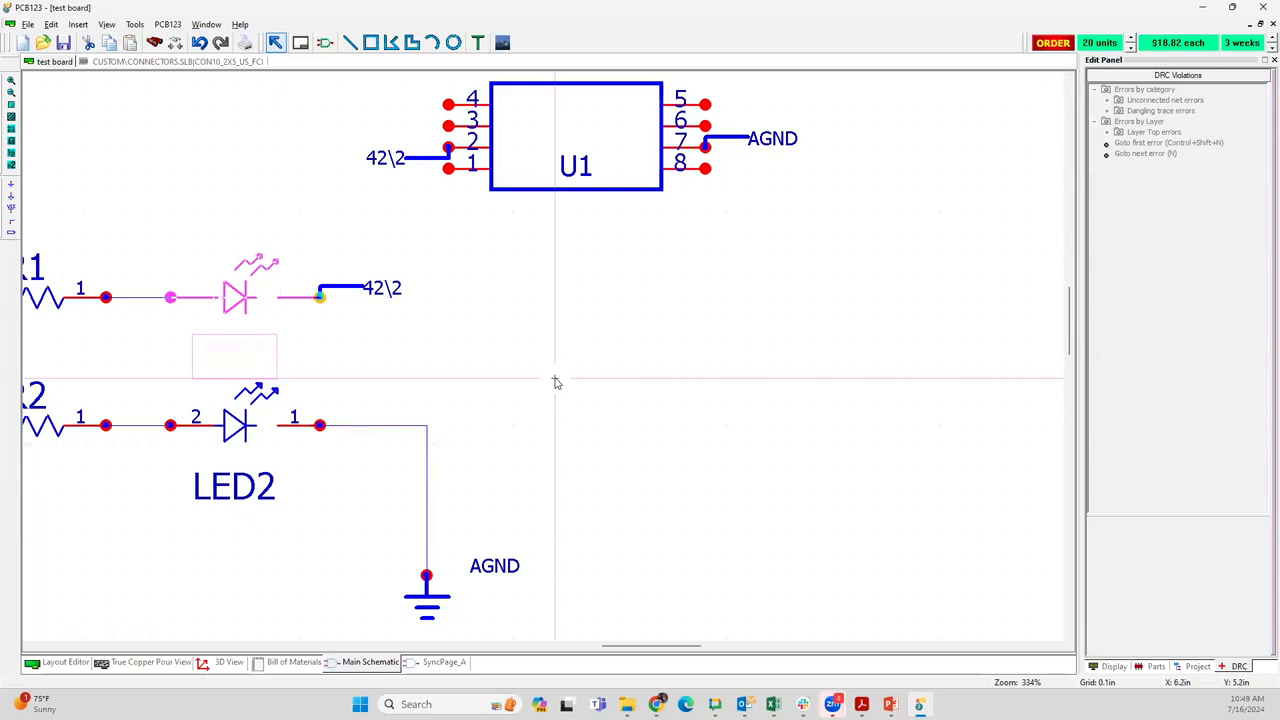
pyautogui.scroll(-1, 554, 380)
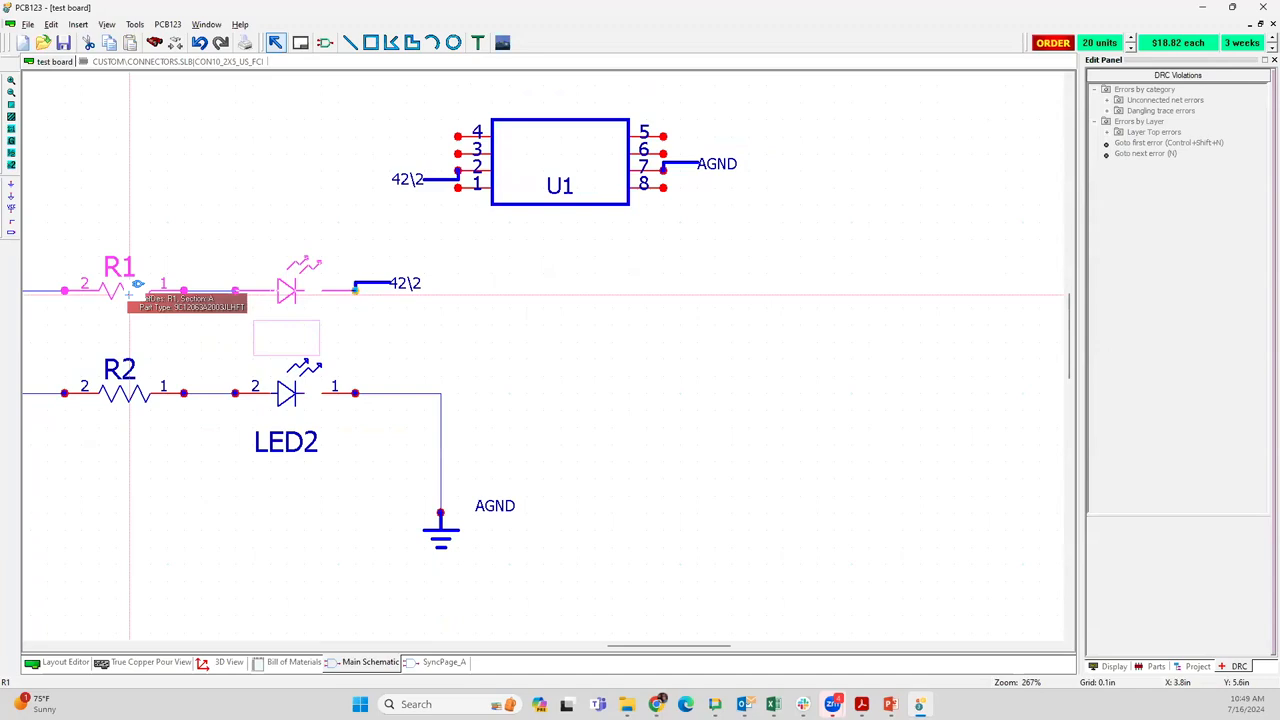
pyautogui.moveTo(534, 303); pyautogui.dragTo(623, 294, button='middle')
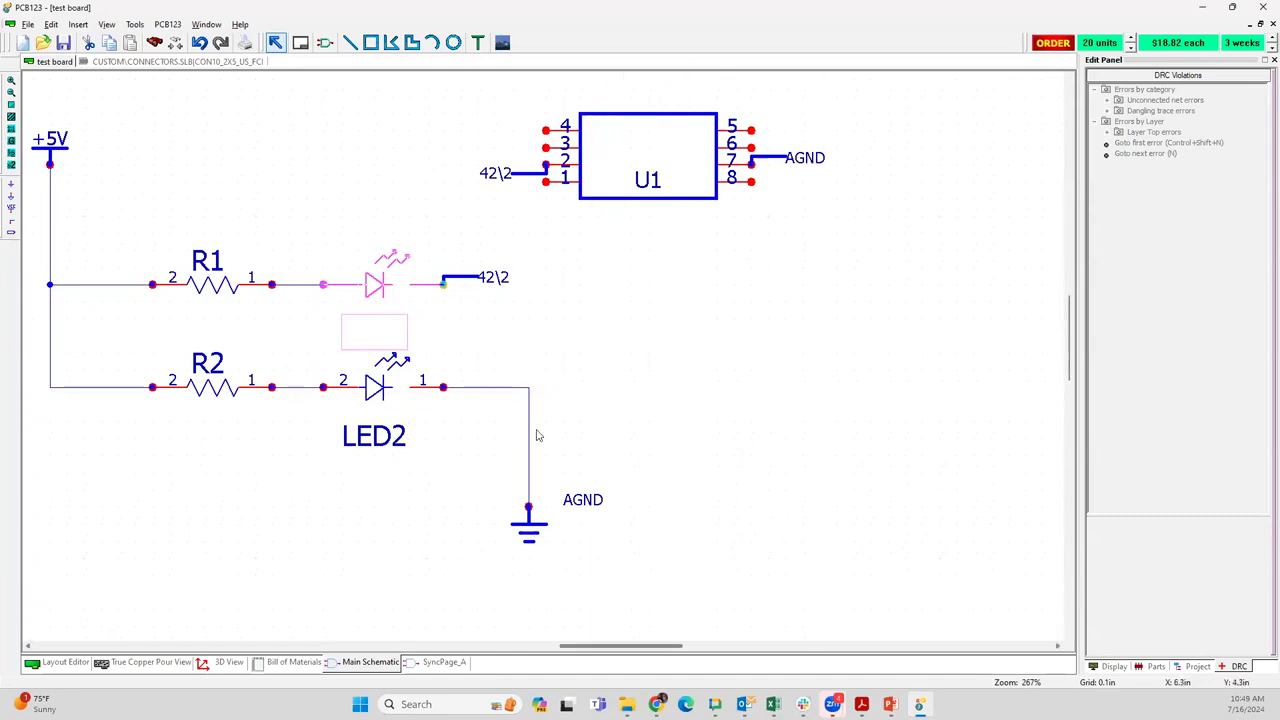
pyautogui.rightClick(373, 286)
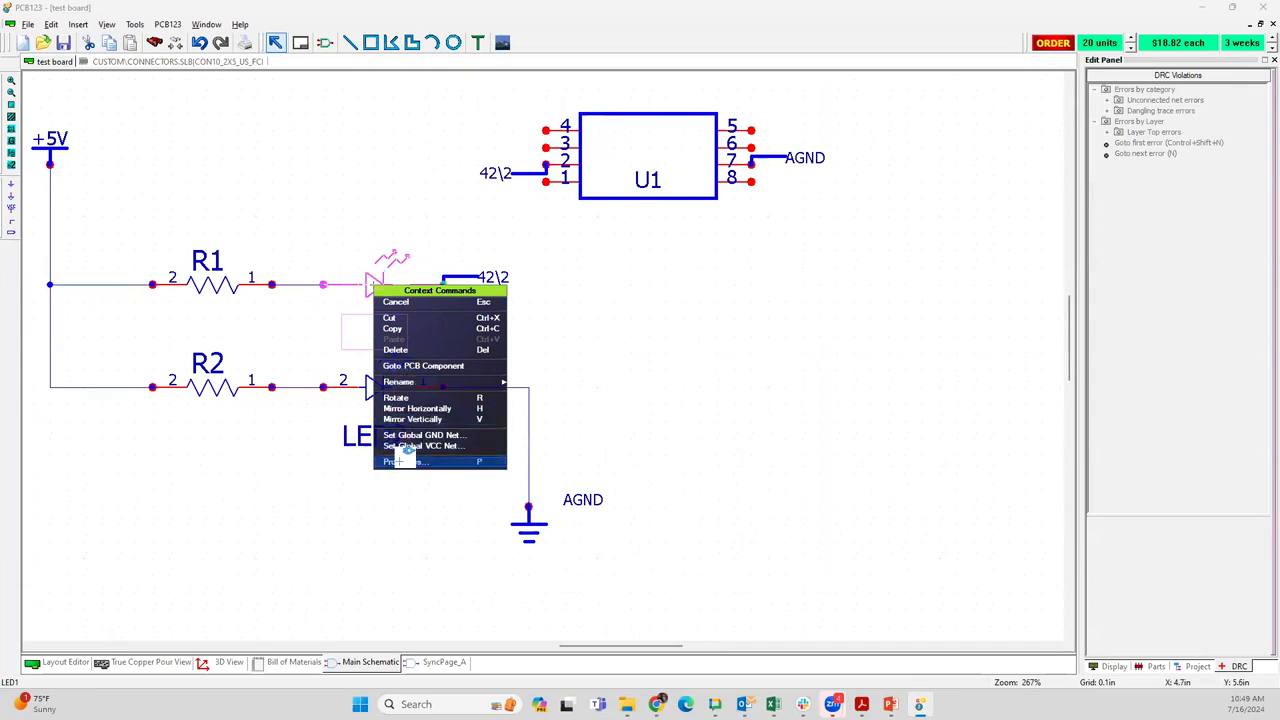
pyautogui.click(206, 290)
pyautogui.rightClick(207, 290)
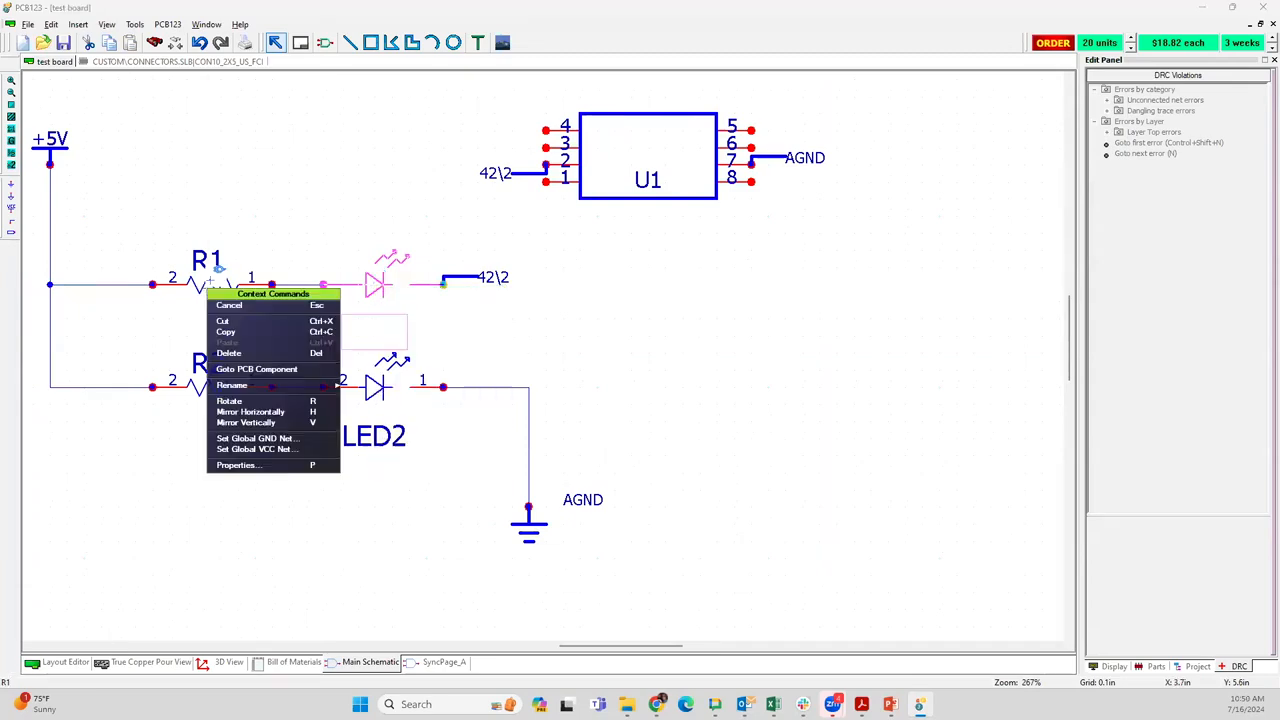
pyautogui.click(221, 263)
pyautogui.rightClick(211, 281)
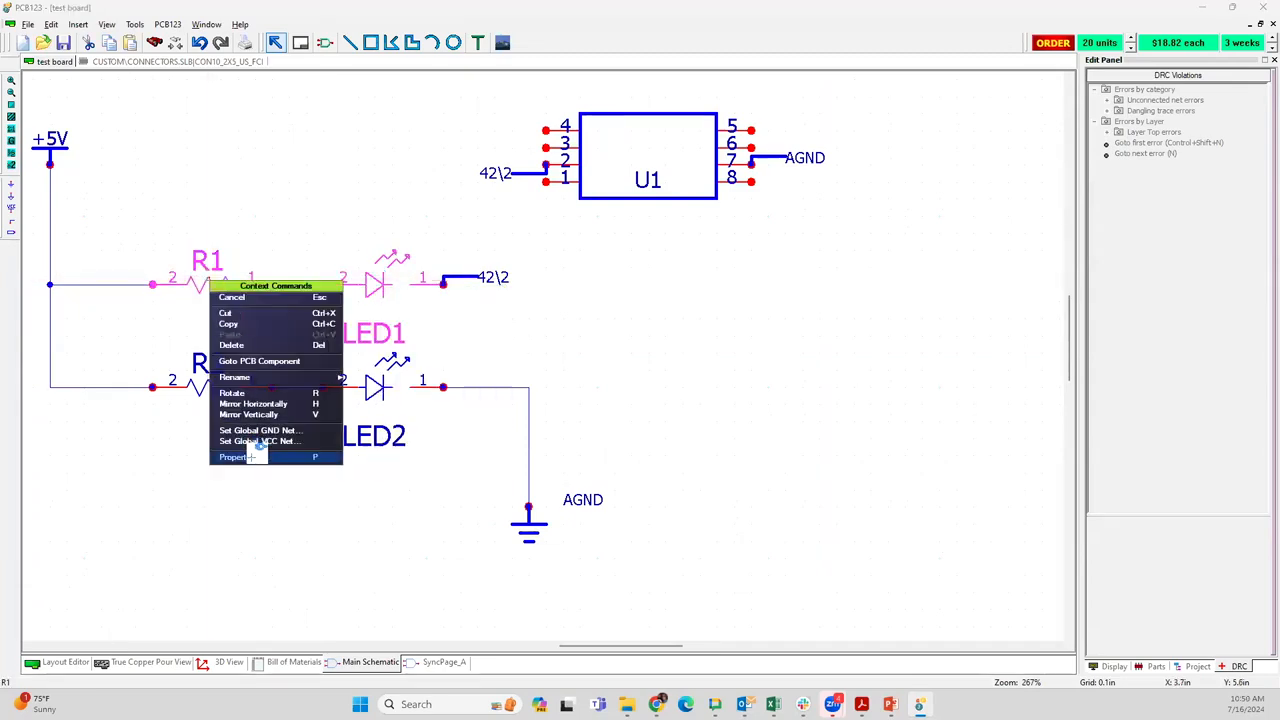
pyautogui.click(127, 421)
pyautogui.rightClick(228, 285)
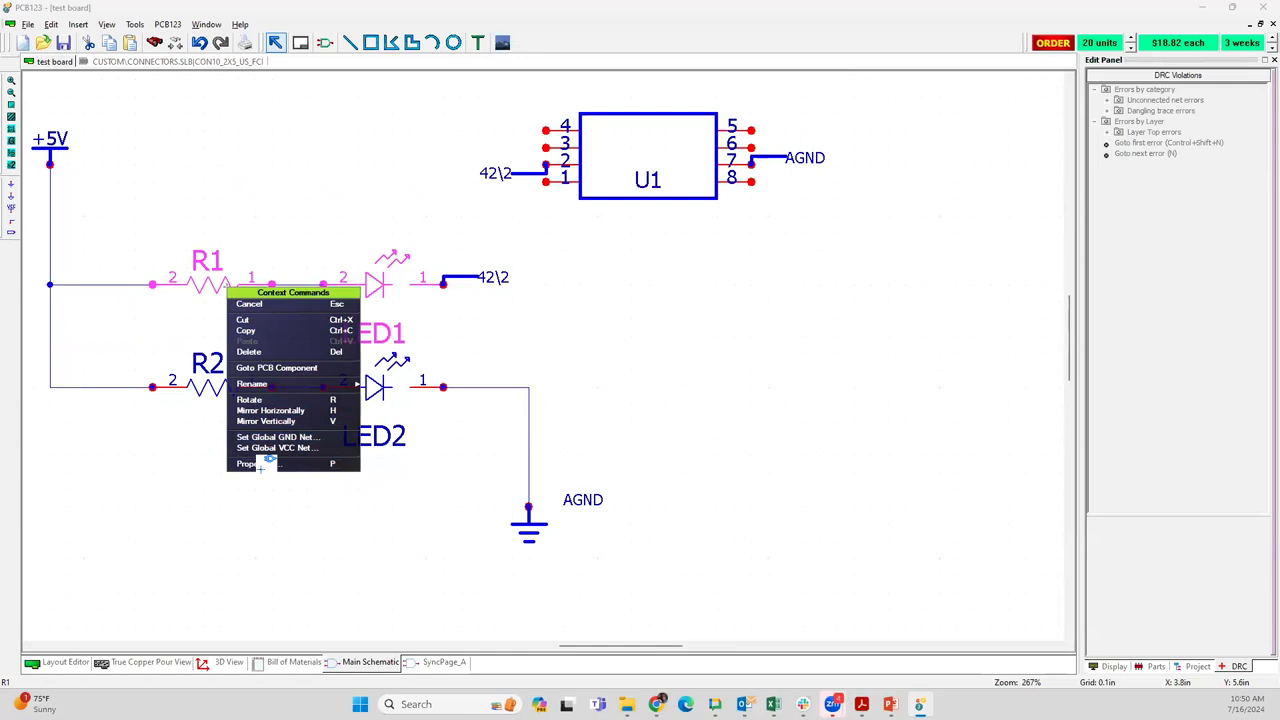
pyautogui.click(258, 464)
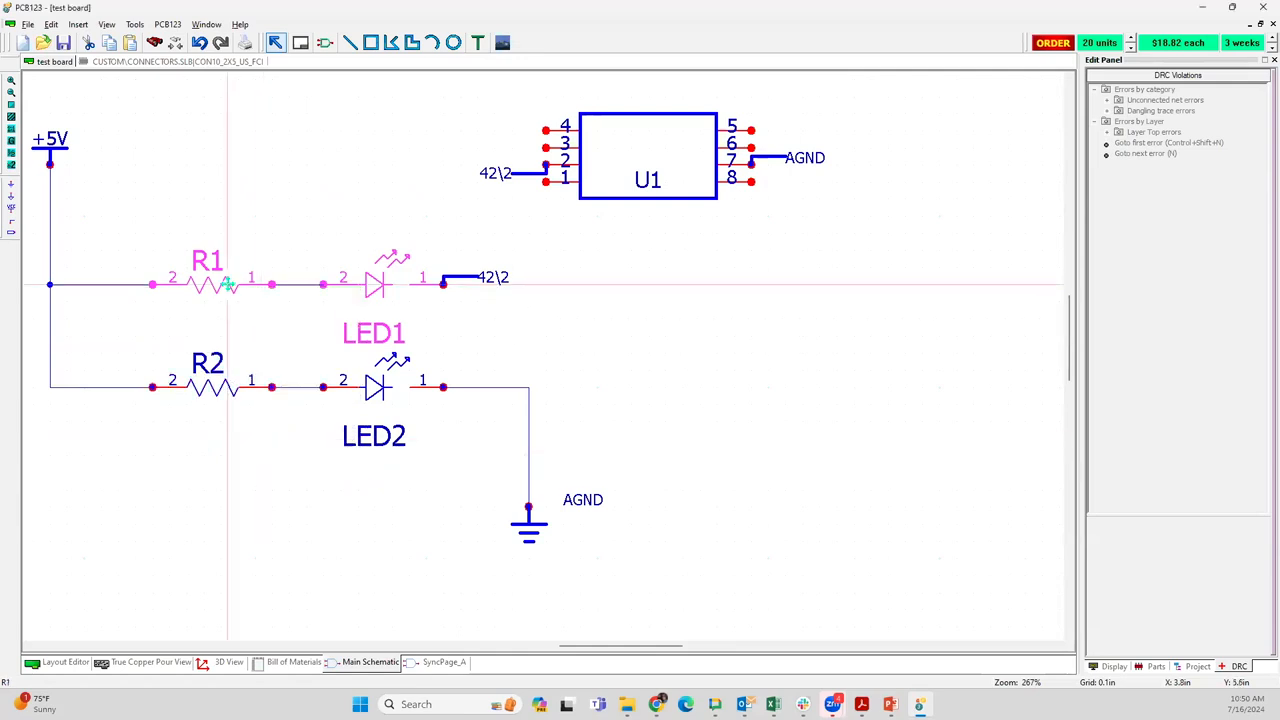
# View resistor R1's properties and open its DigiKey part number link
pyautogui.rightClick(229, 290)
pyautogui.click(260, 458)
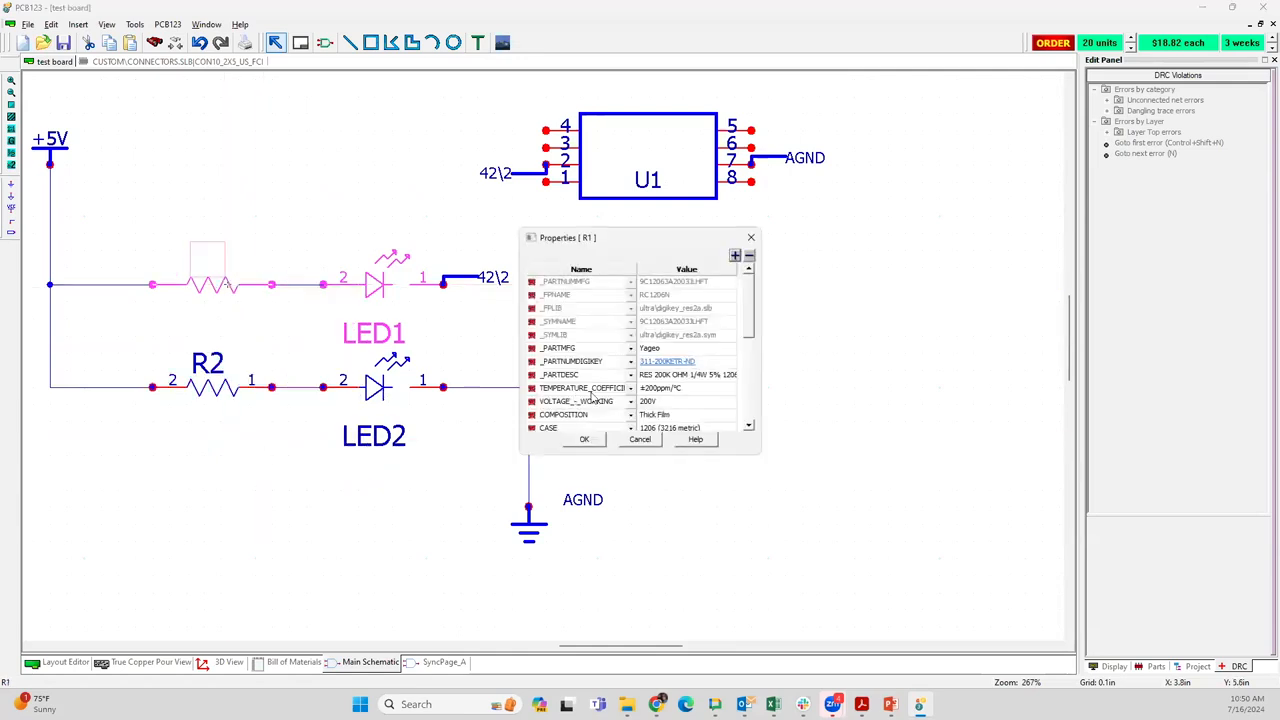
pyautogui.click(667, 362)
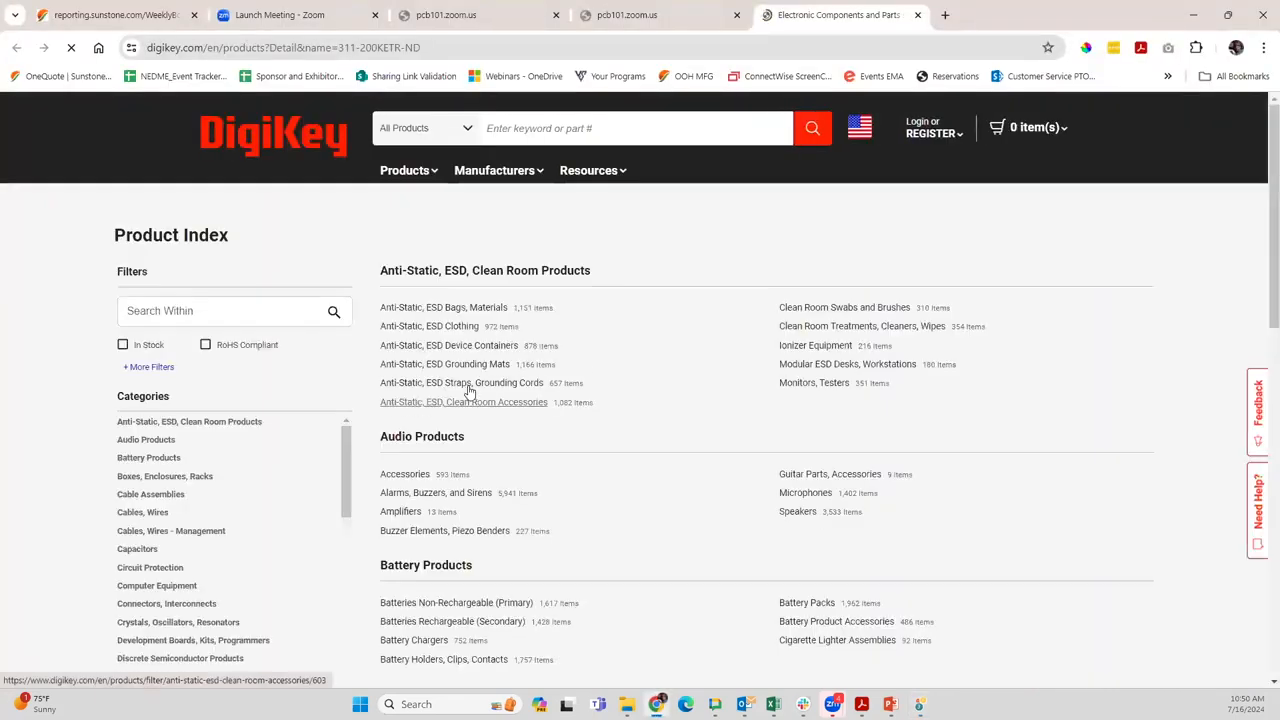
# Search DigiKey for "resistor 200k 1206" and open the Chip Resistor - Surface Mount results
pyautogui.click(477, 124)
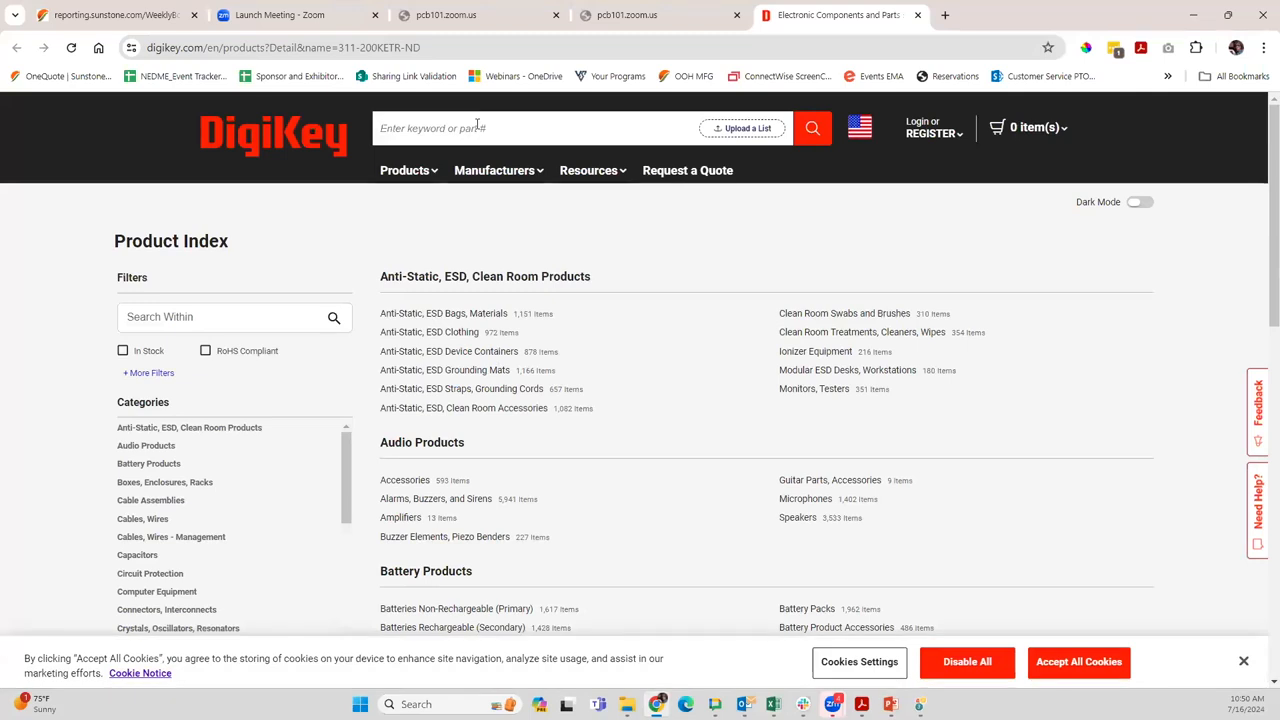
pyautogui.write('resistor 20')
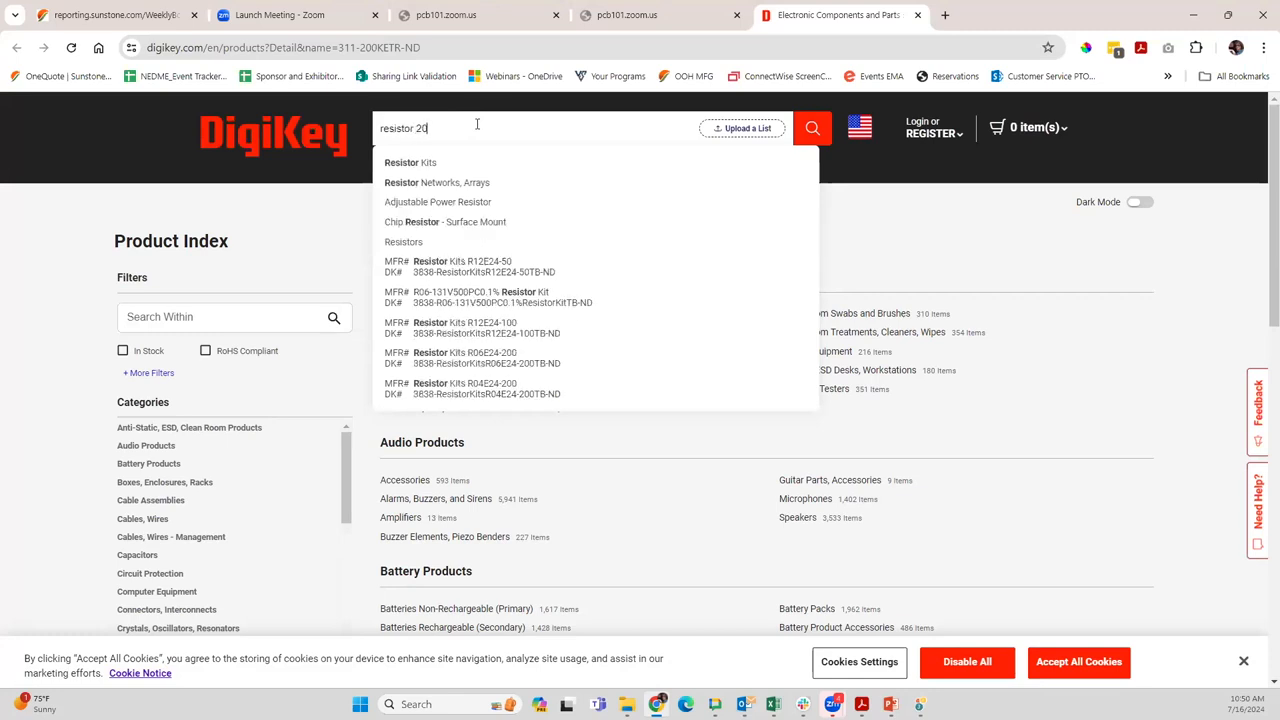
pyautogui.write('k 1206')
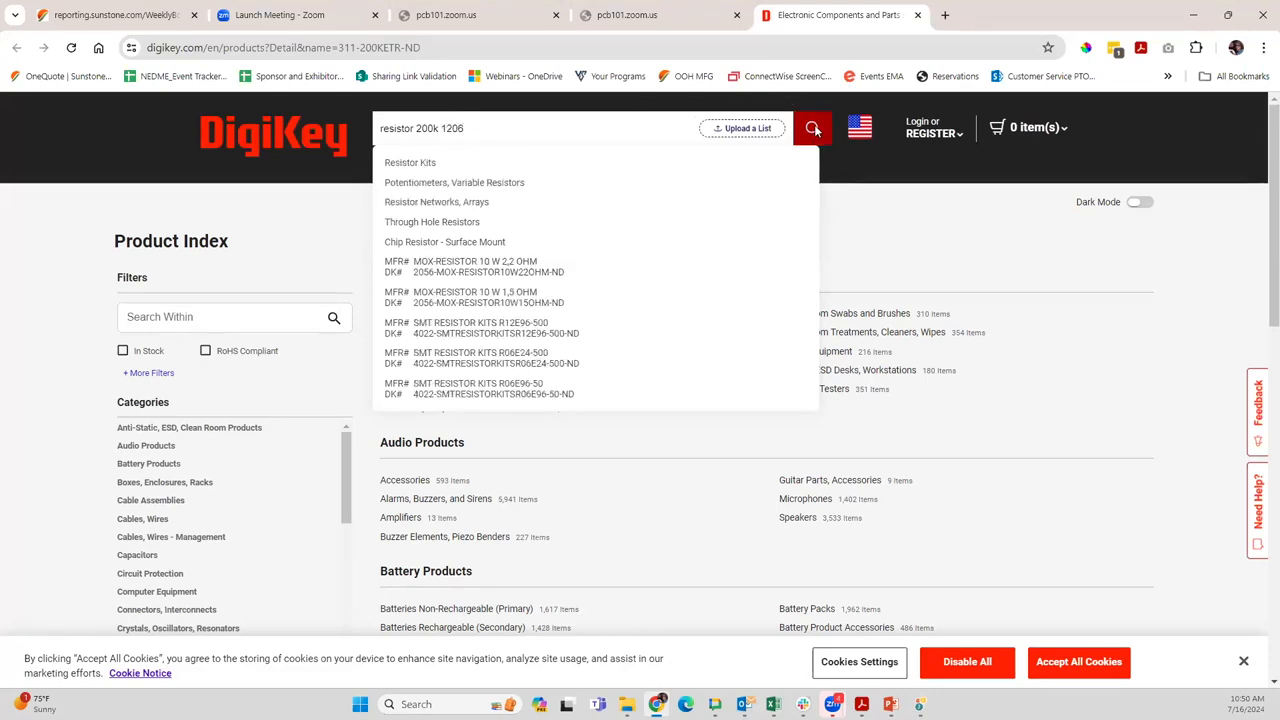
pyautogui.click(813, 126)
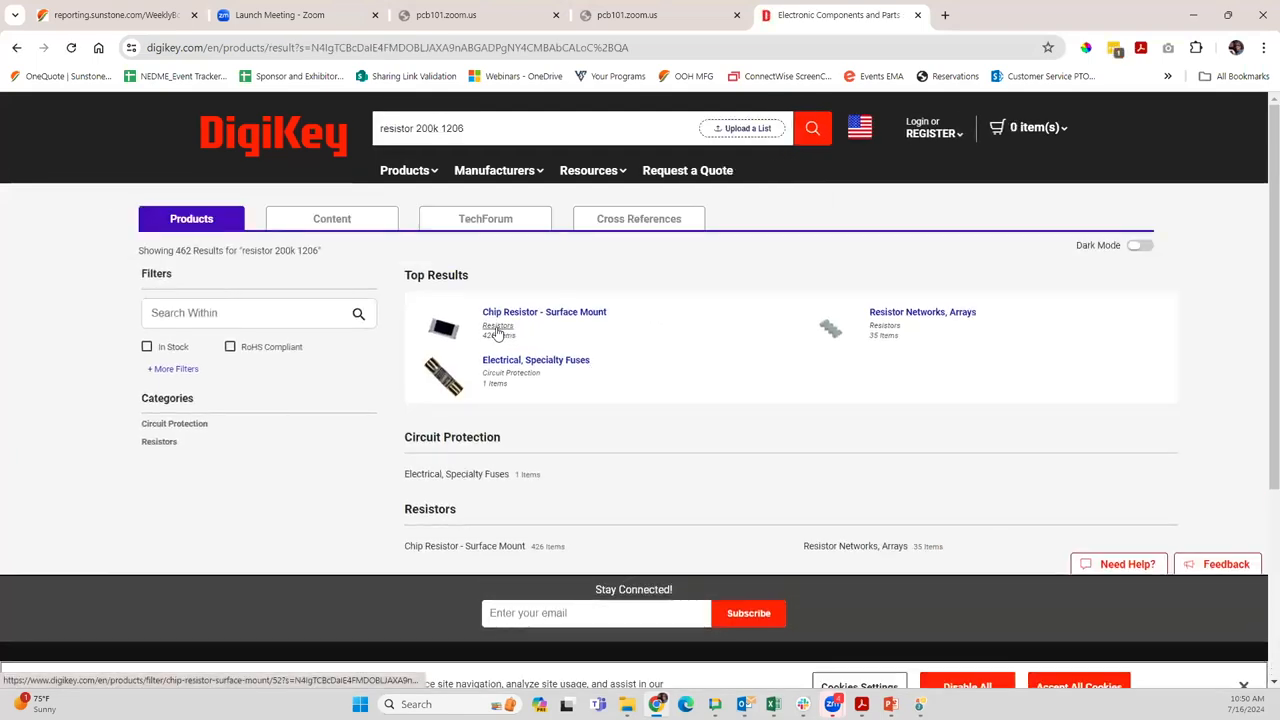
pyautogui.click(497, 328)
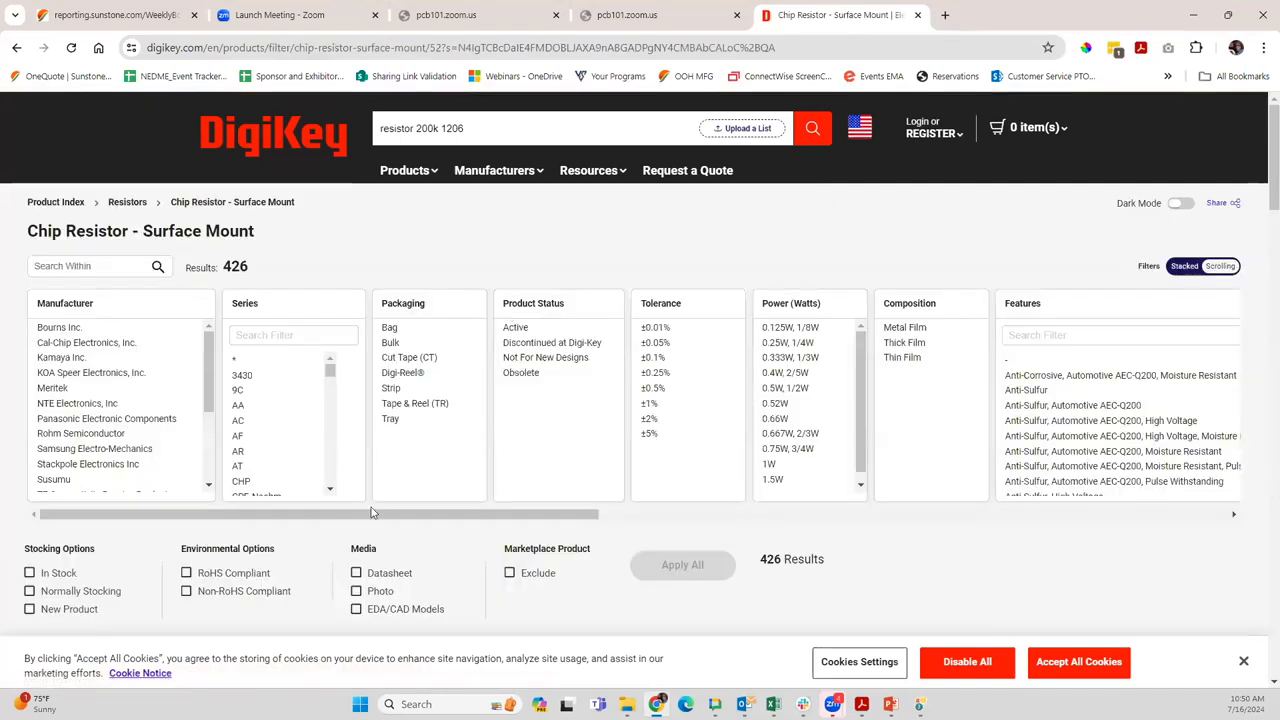
# Filter the chip resistors to In Stock parts with Active product status and apply the filters
pyautogui.click(29, 573)
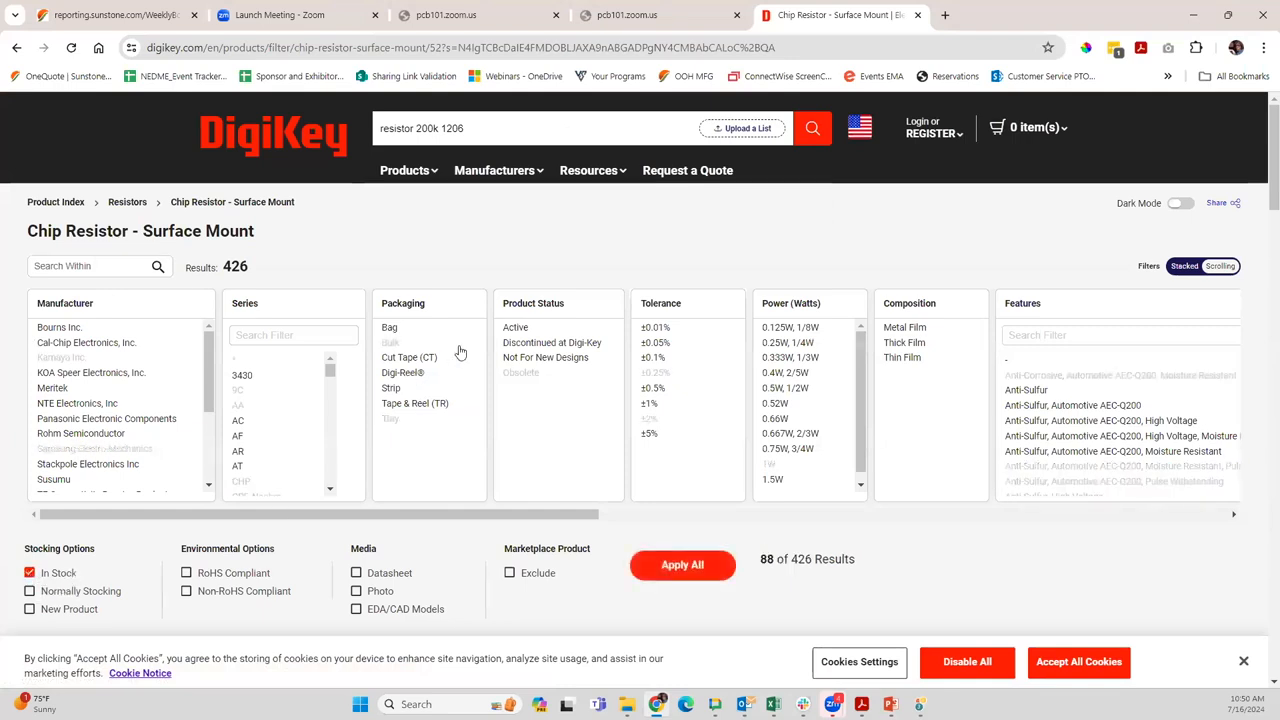
pyautogui.click(516, 330)
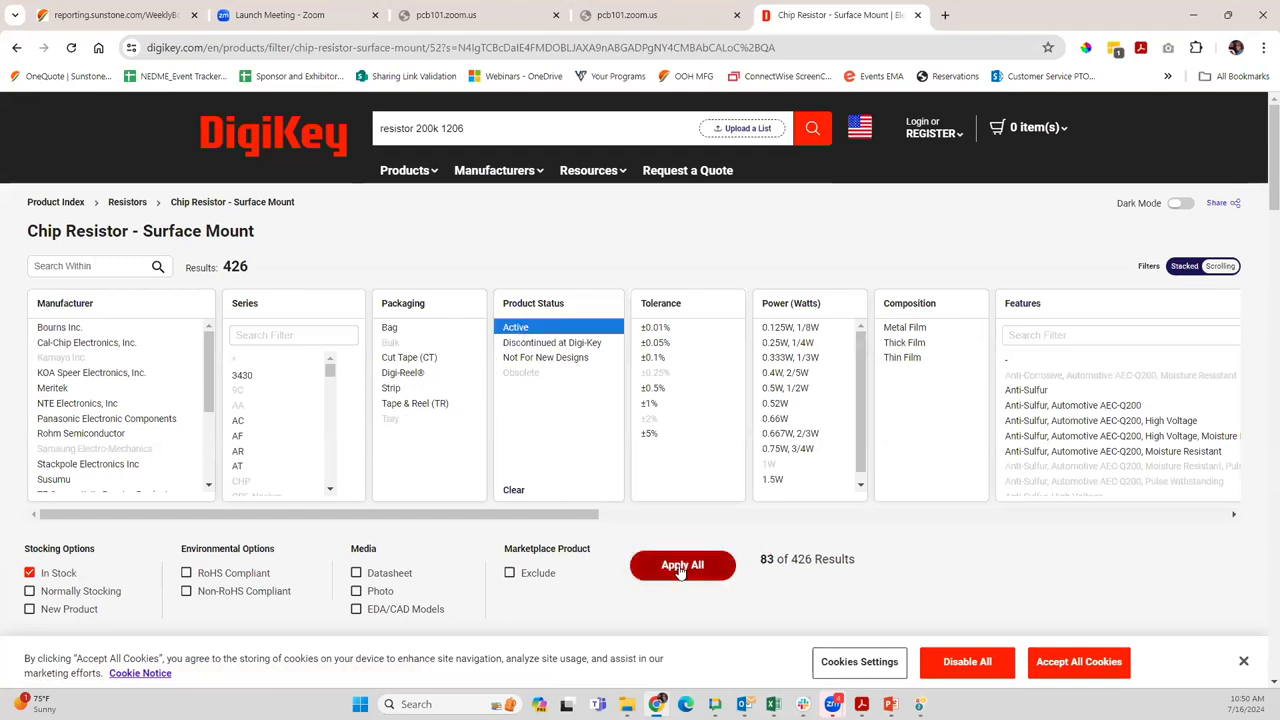
pyautogui.click(682, 567)
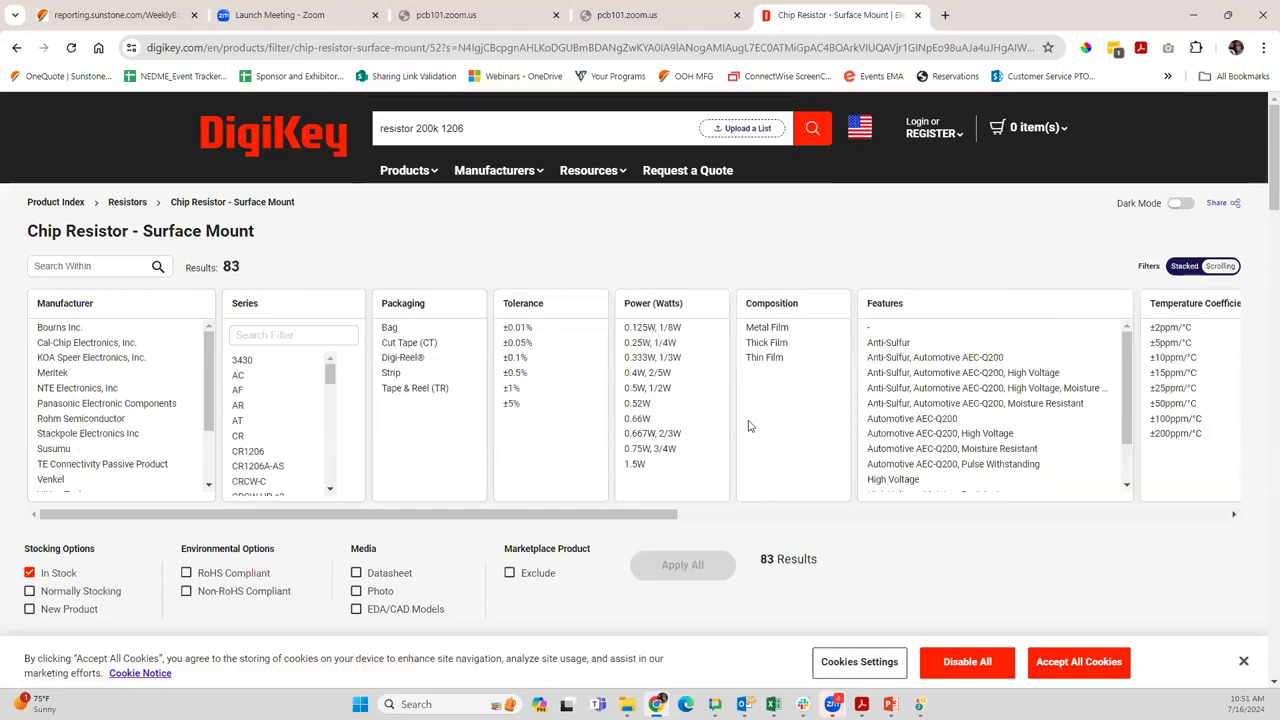
# Select 1206 as the Supplier Device Package filter for the chip resistors
pyautogui.scroll(-1, 750, 420)
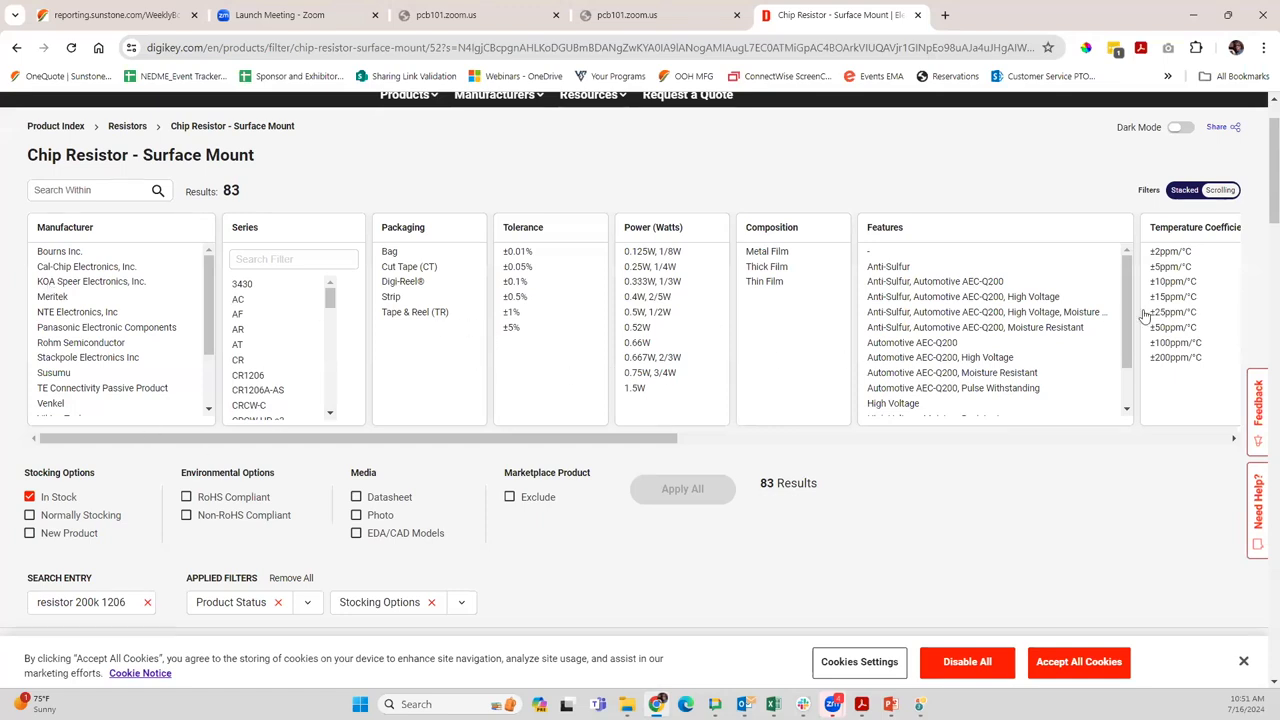
pyautogui.moveTo(645, 437); pyautogui.dragTo(1257, 468)
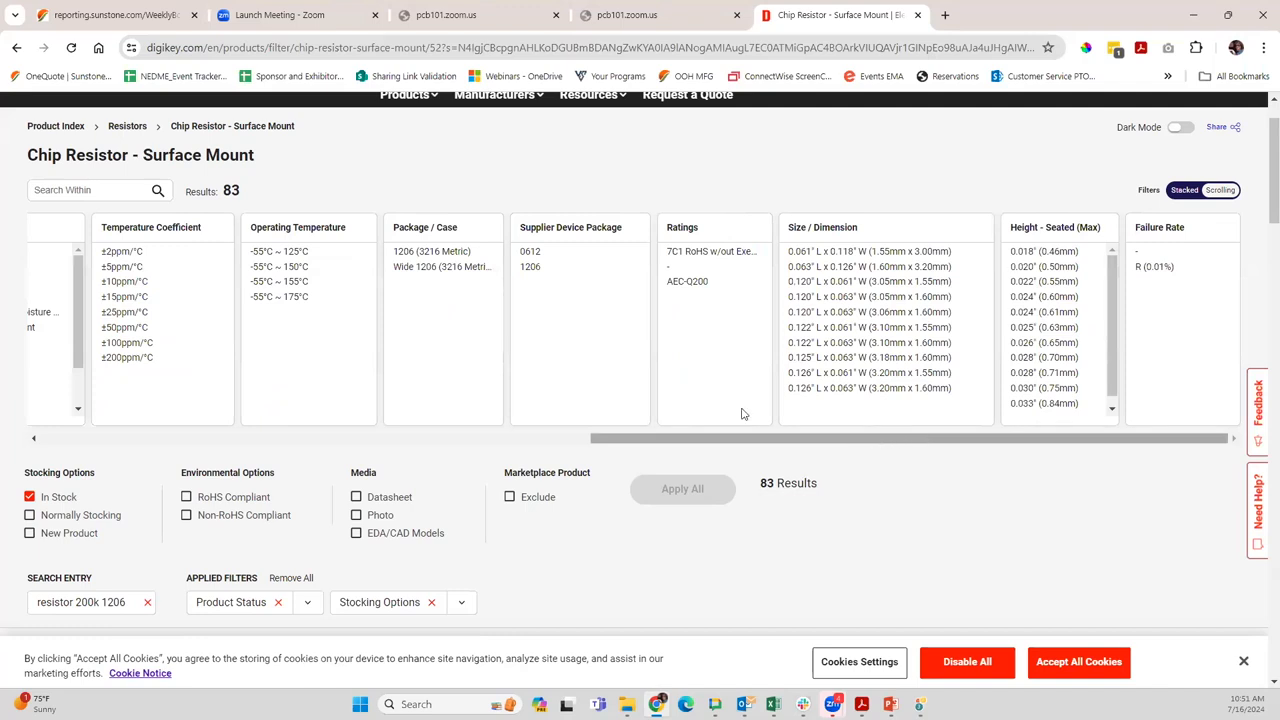
pyautogui.click(536, 268)
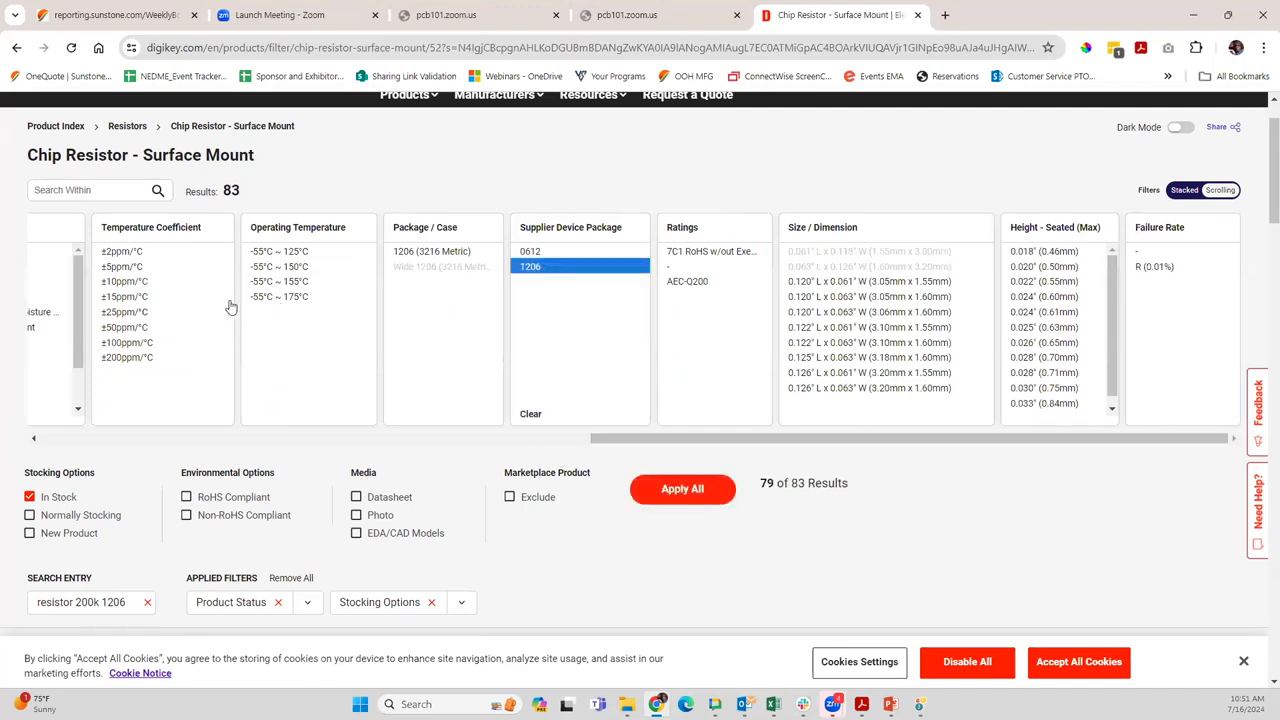
# Examine the listed 200 kOhm resistors, comparing manufacturers, stock, prices and tolerances for a replacement part
pyautogui.scroll(-6, 680, 489)
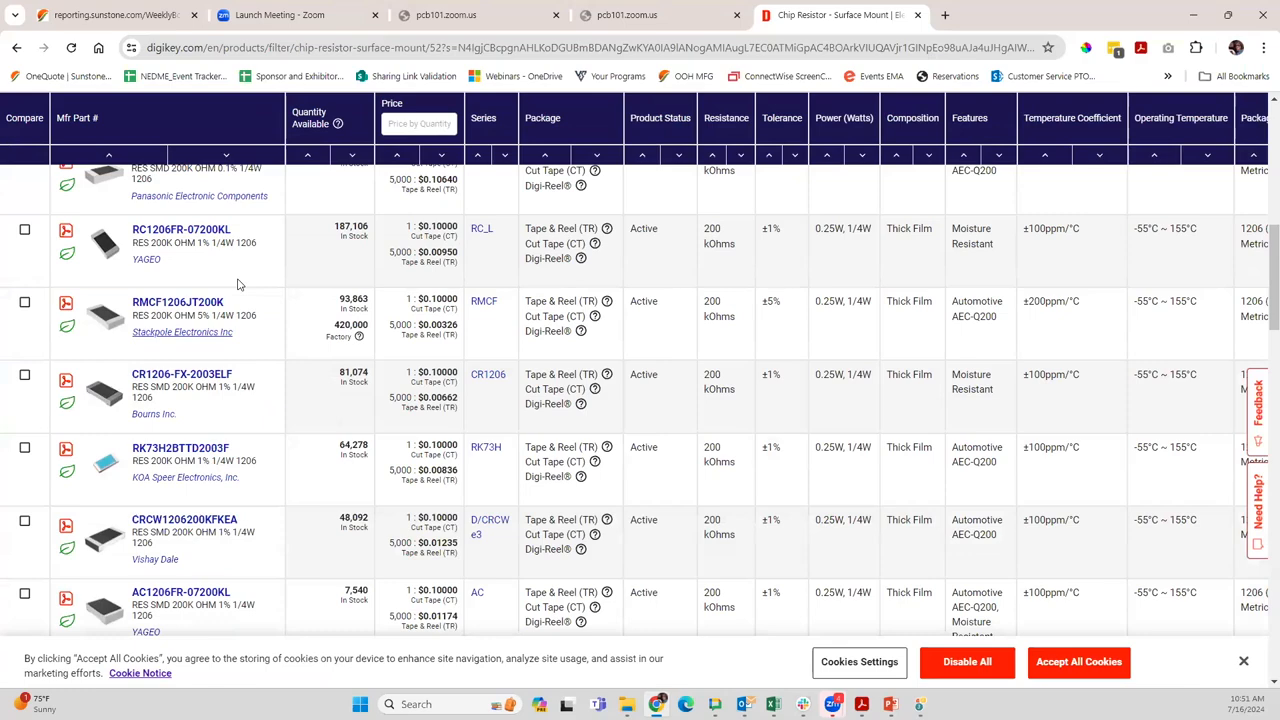
pyautogui.scroll(-3, 224, 414)
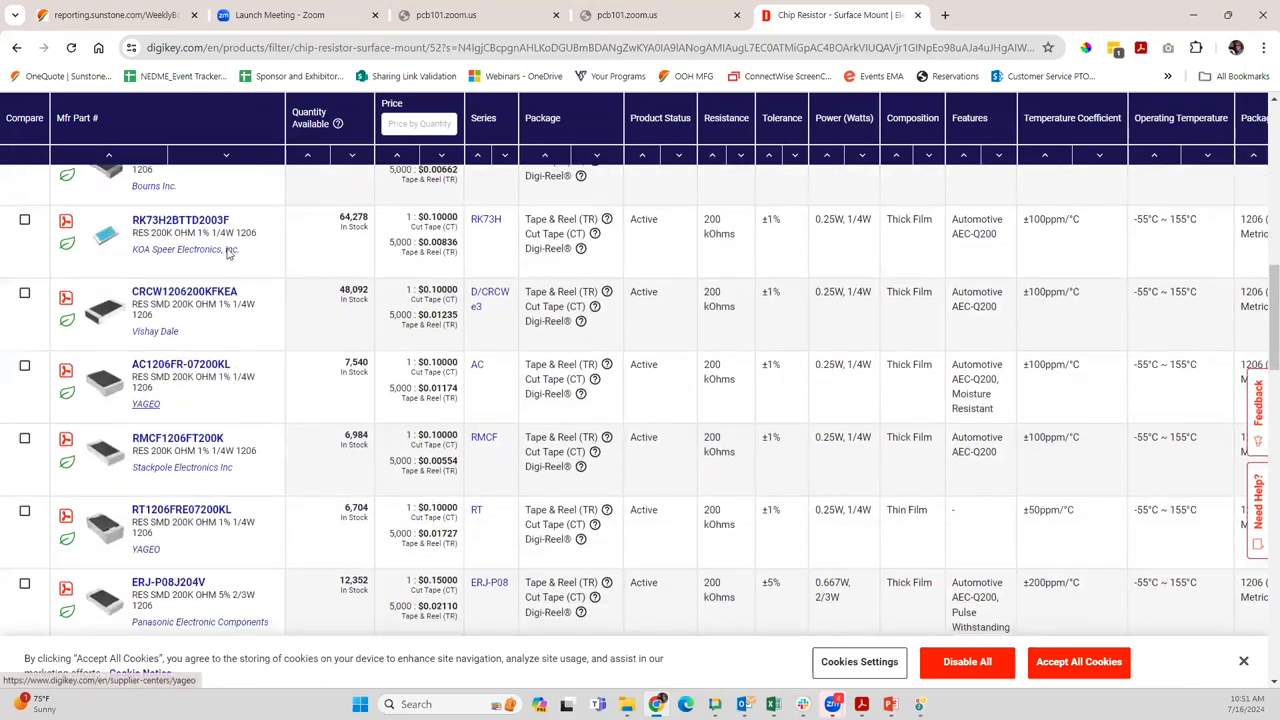
pyautogui.scroll(-1, 240, 400)
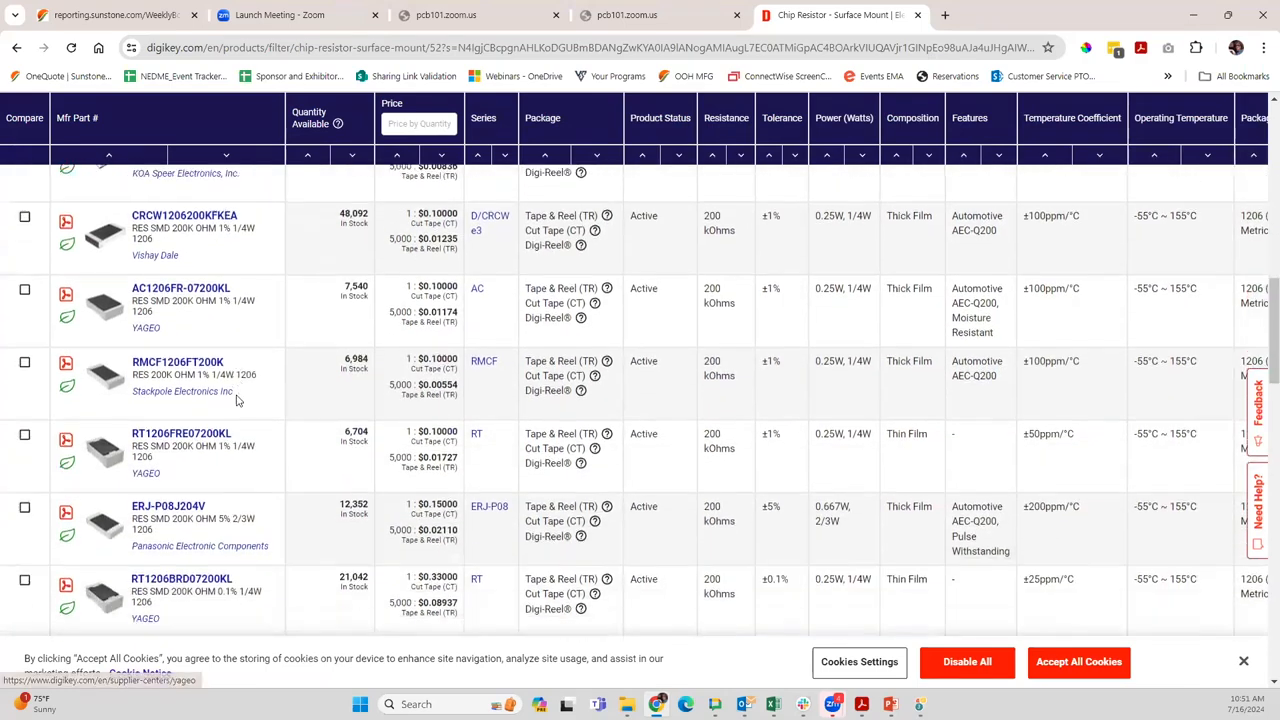
pyautogui.scroll(6, 243, 400)
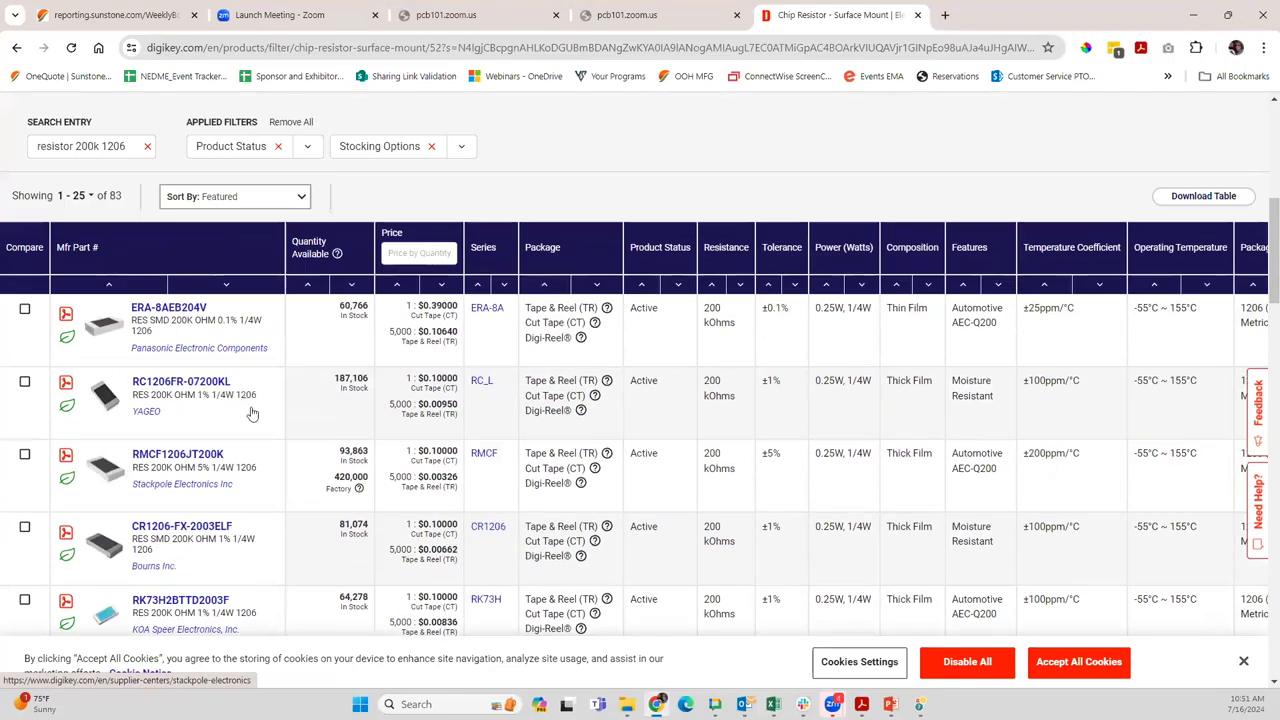
pyautogui.scroll(-10, 245, 400)
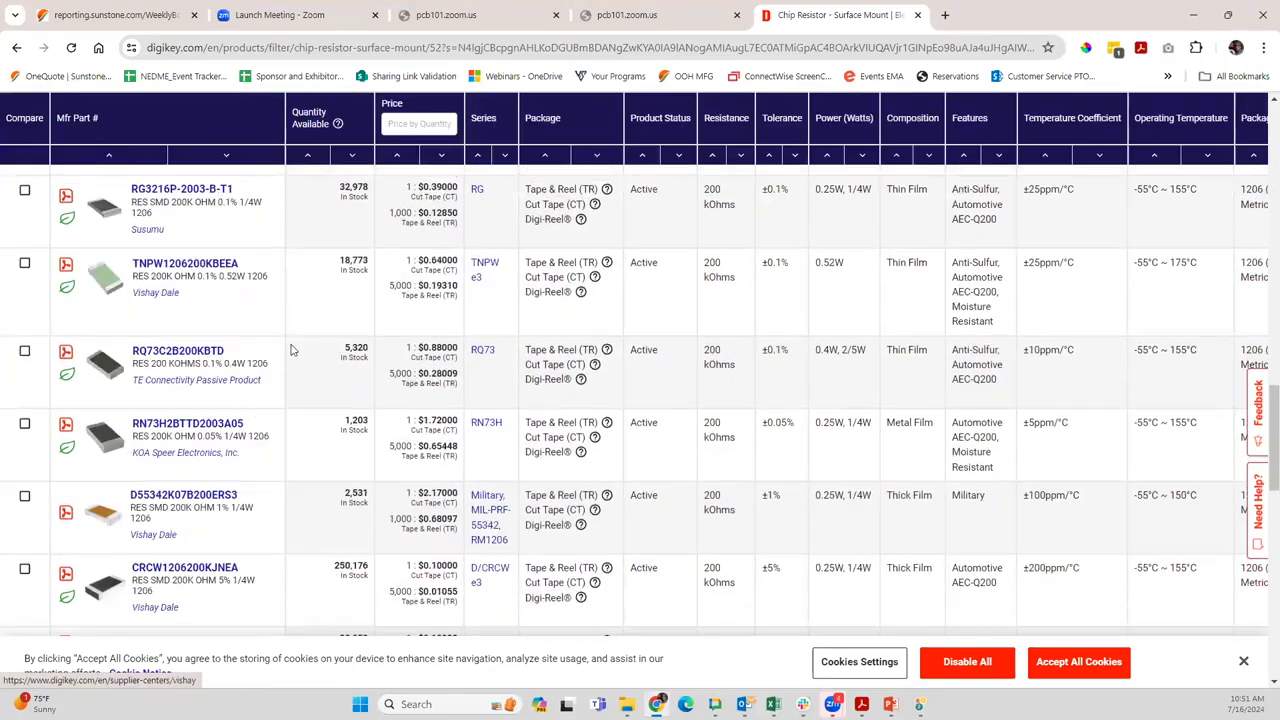
pyautogui.scroll(-2, 292, 348)
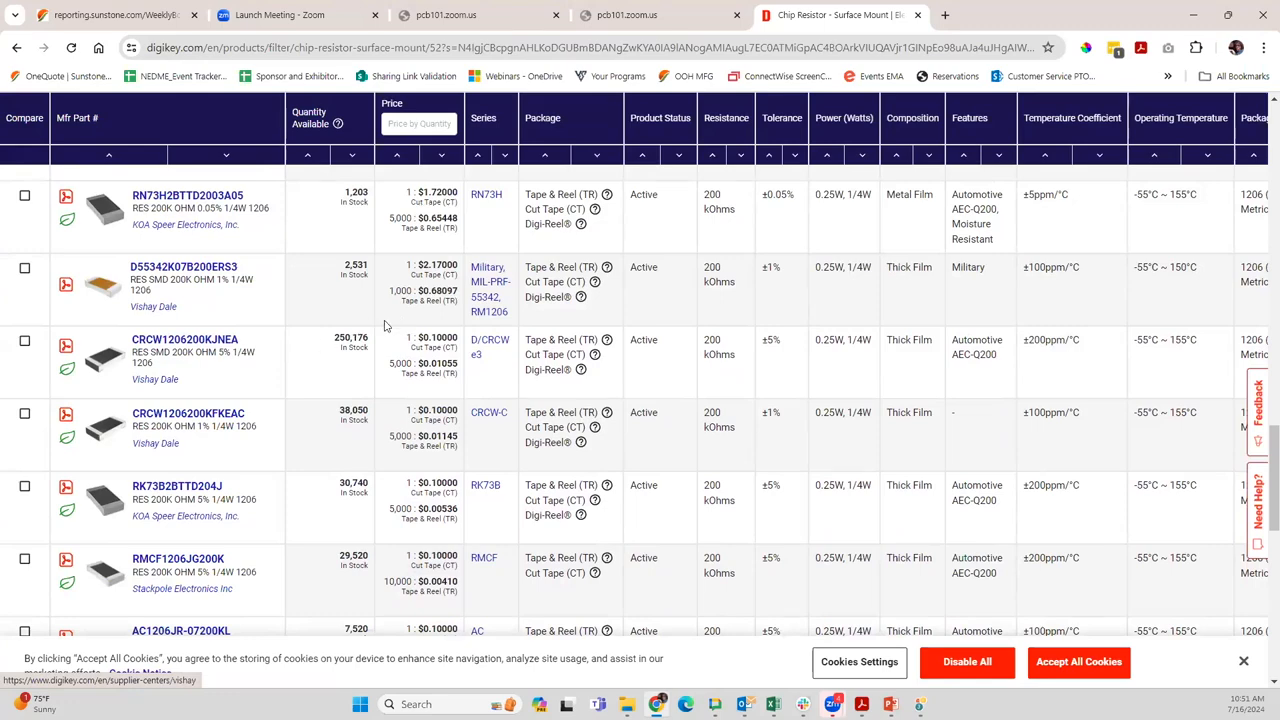
pyautogui.scroll(-10, 384, 325)
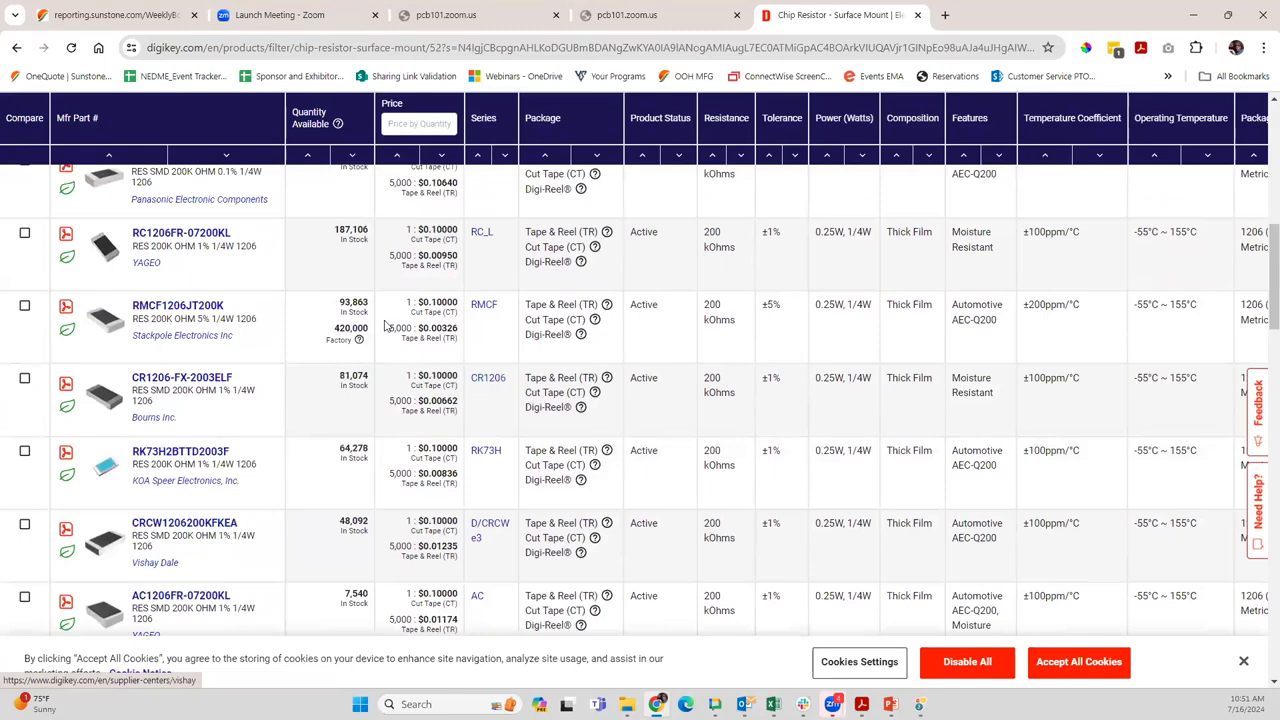
pyautogui.scroll(3, 384, 325)
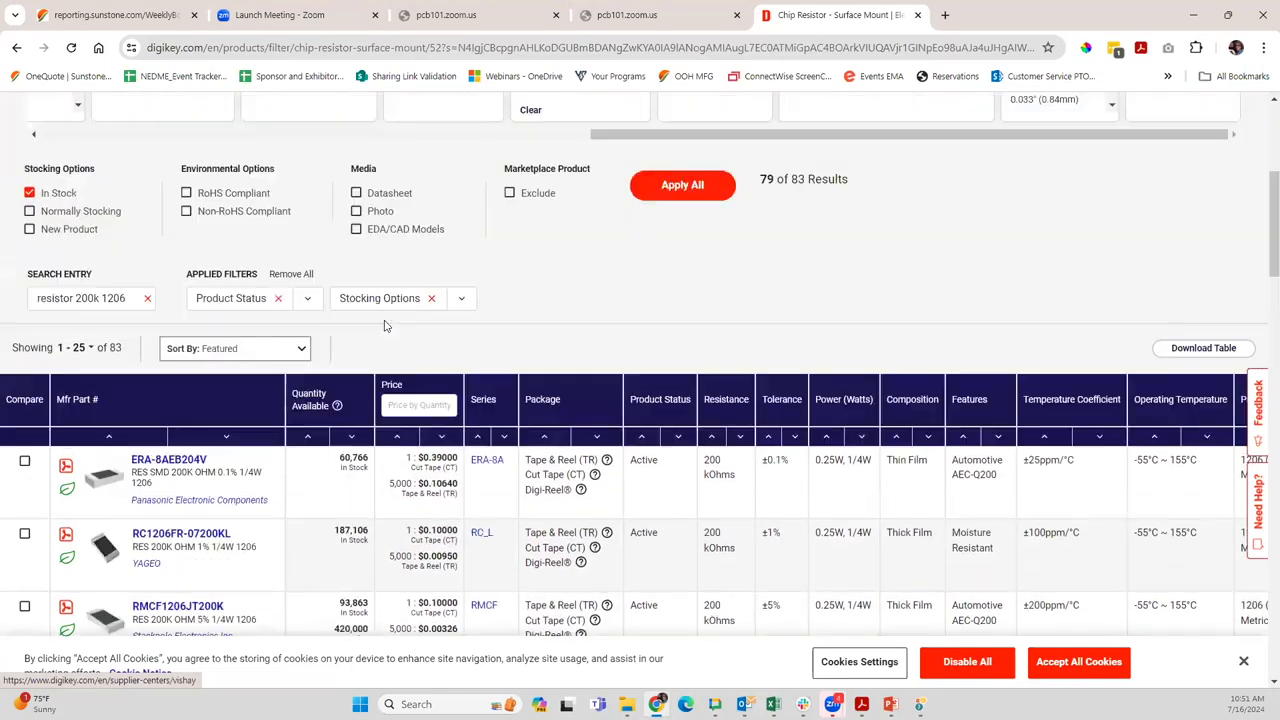
# Close the DigiKey page, switch to PCB123, and dismiss R1's properties without changes
pyautogui.click(917, 15)
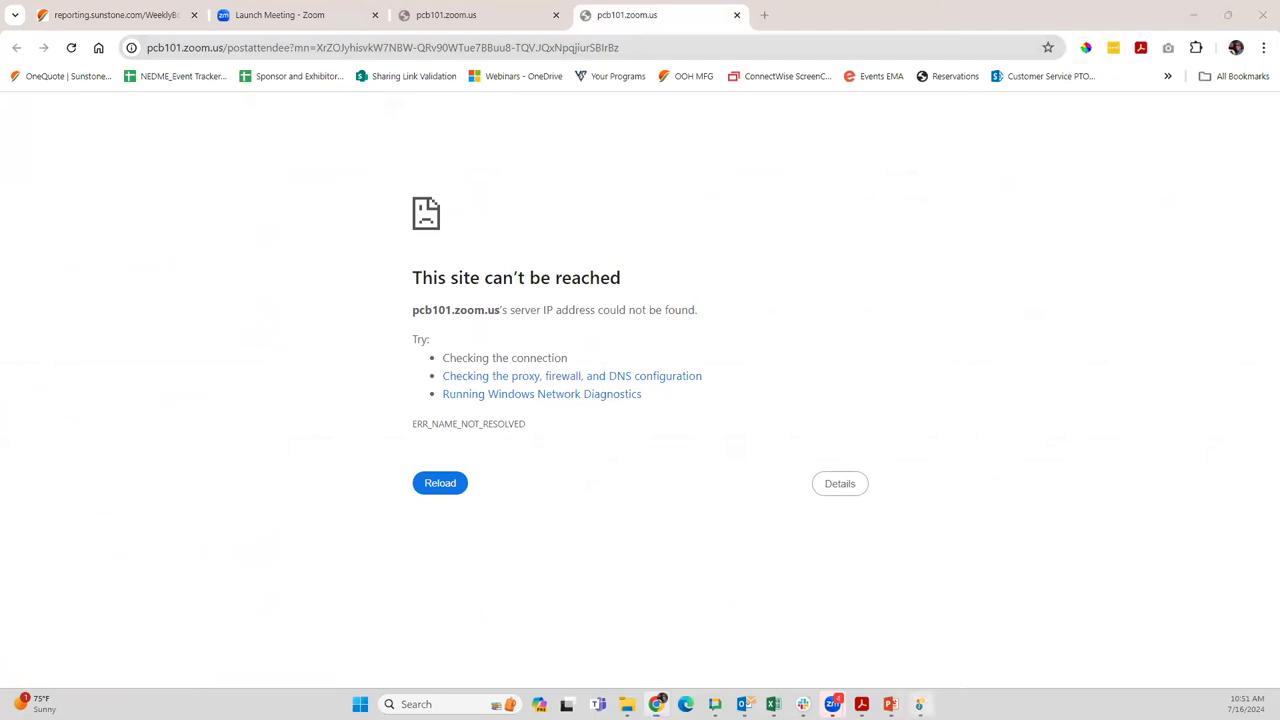
pyautogui.click(919, 704)
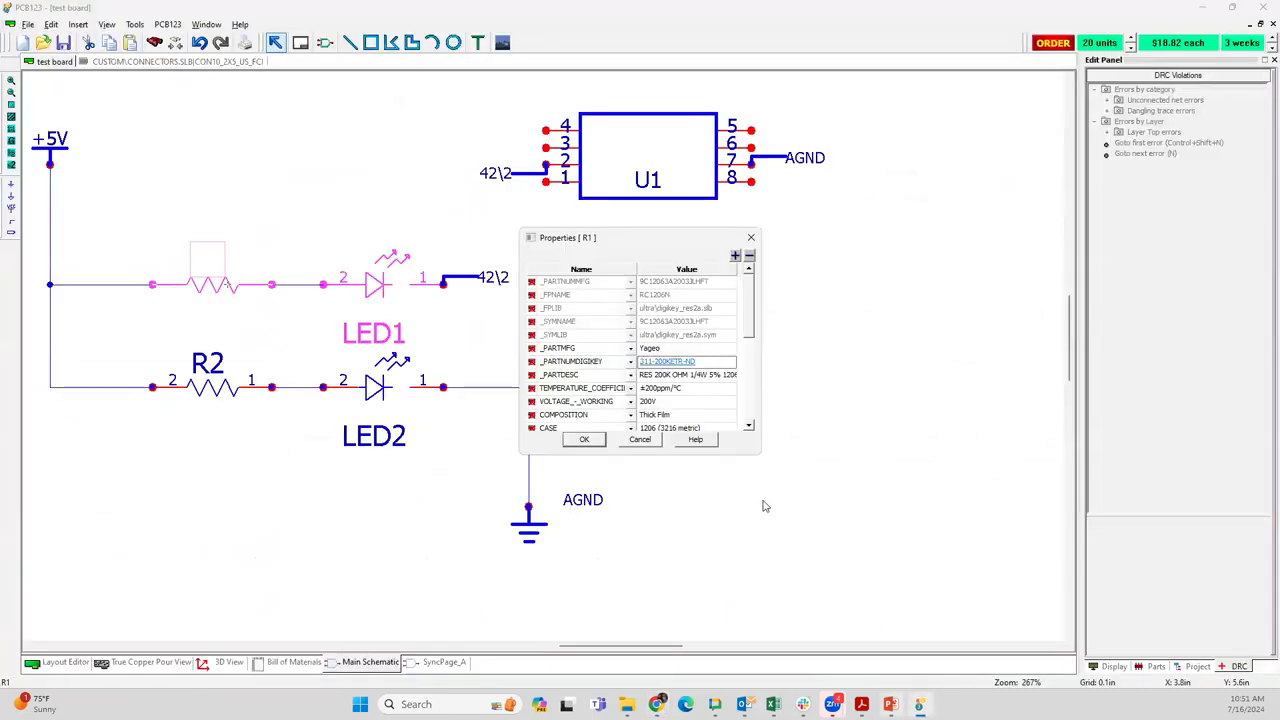
pyautogui.click(637, 444)
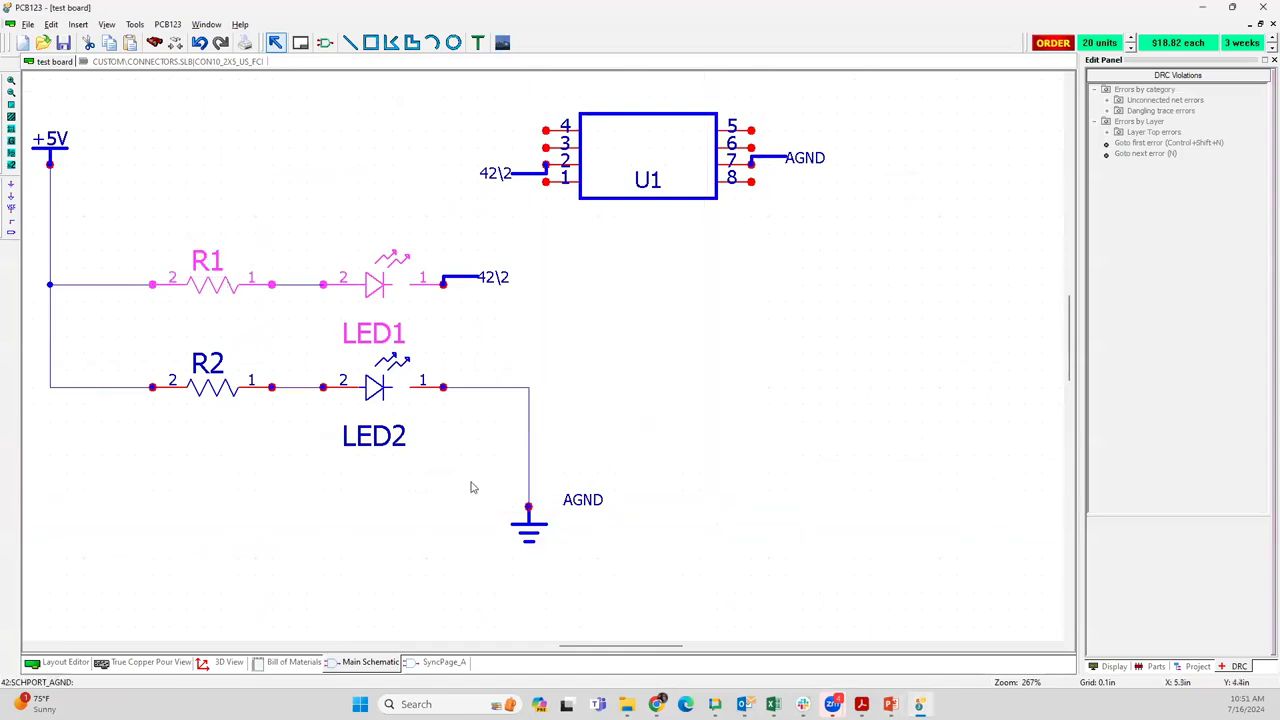
pyautogui.scroll(-1, 541, 356)
pyautogui.scroll(-1, 542, 358)
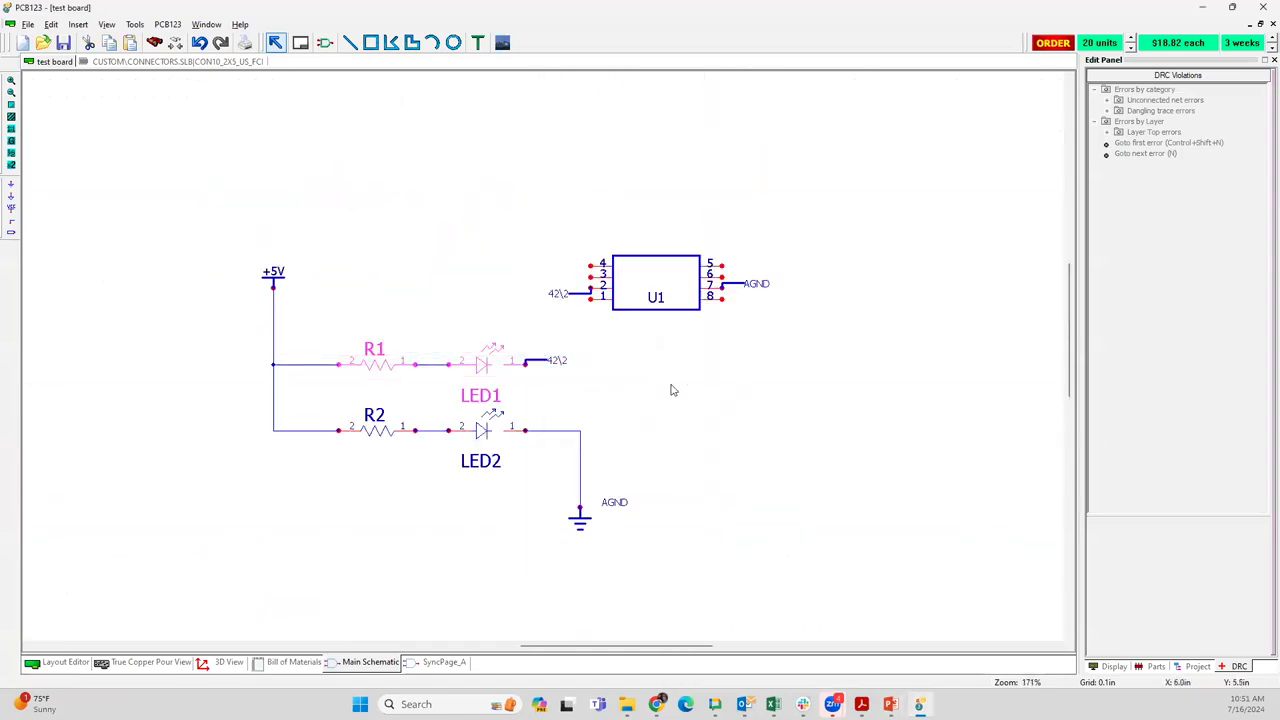
pyautogui.scroll(2, 543, 357)
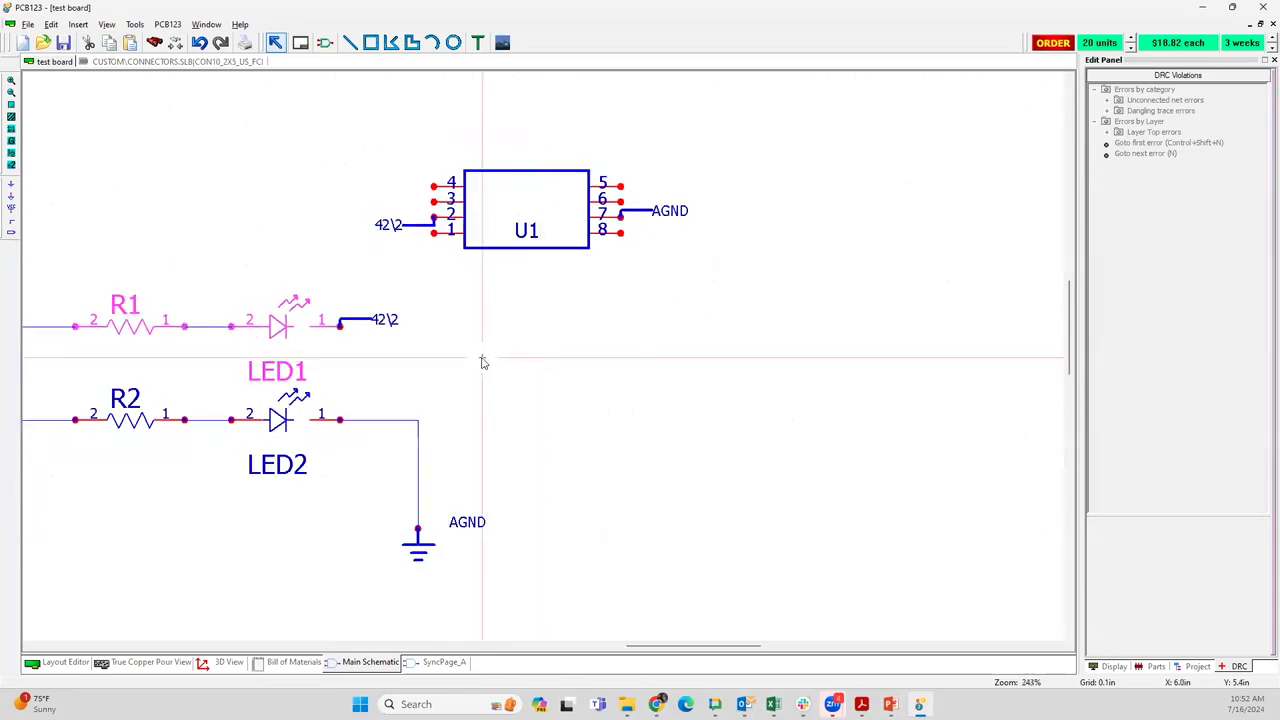
pyautogui.scroll(-2, 565, 390)
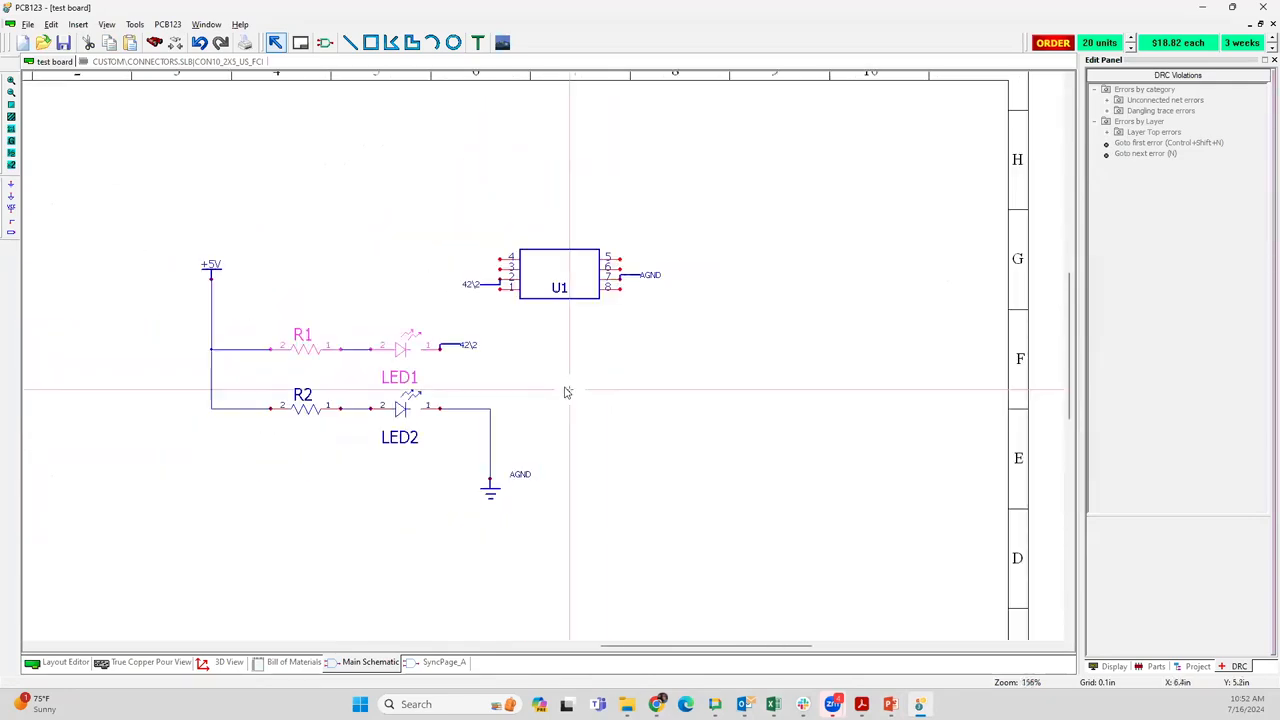
pyautogui.scroll(2, 530, 340)
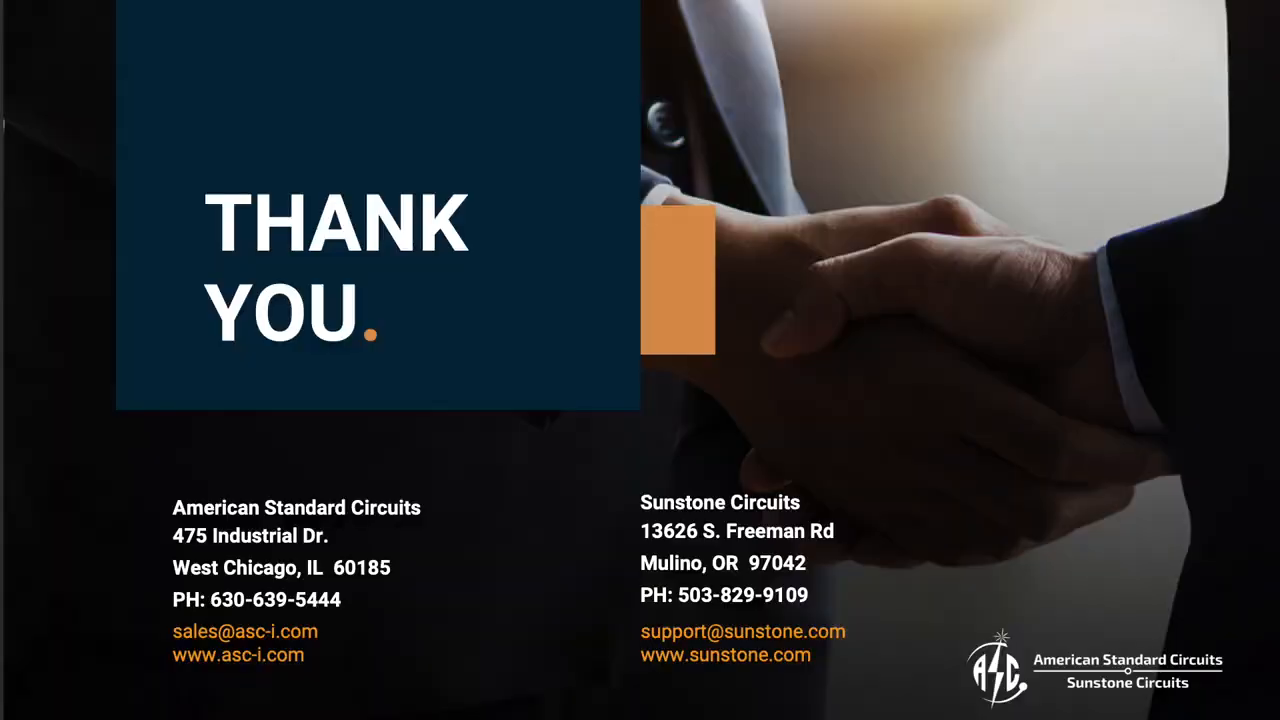